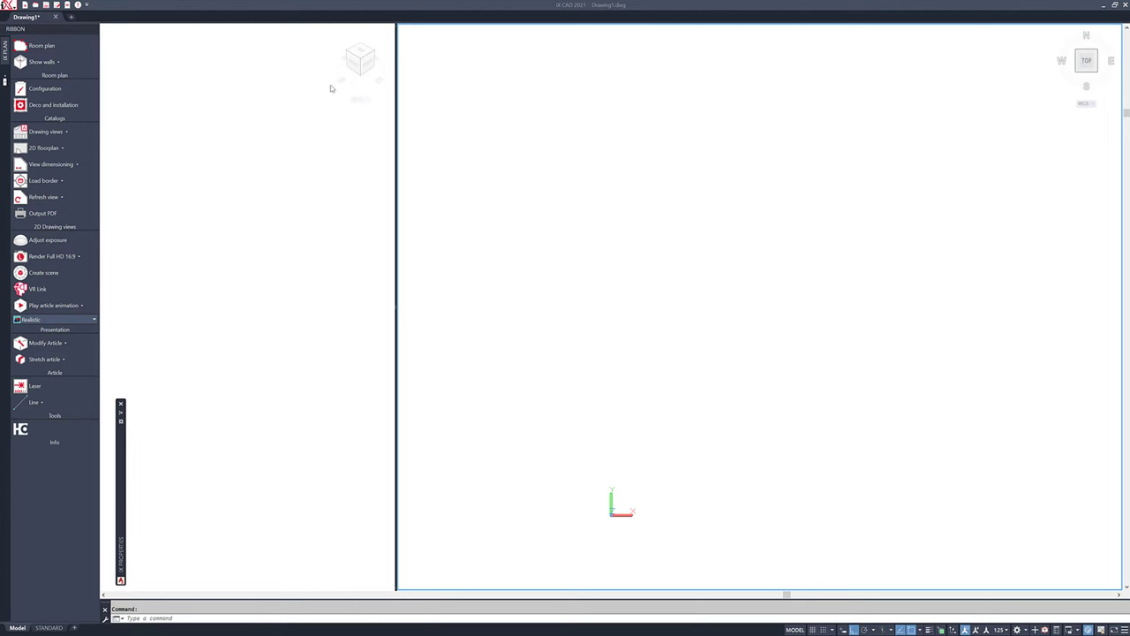
- Keep the left viewport in top view and set the right viewport to an isometric ViewCube corner
{"action": "left_click", "coordinate": [360, 58]}
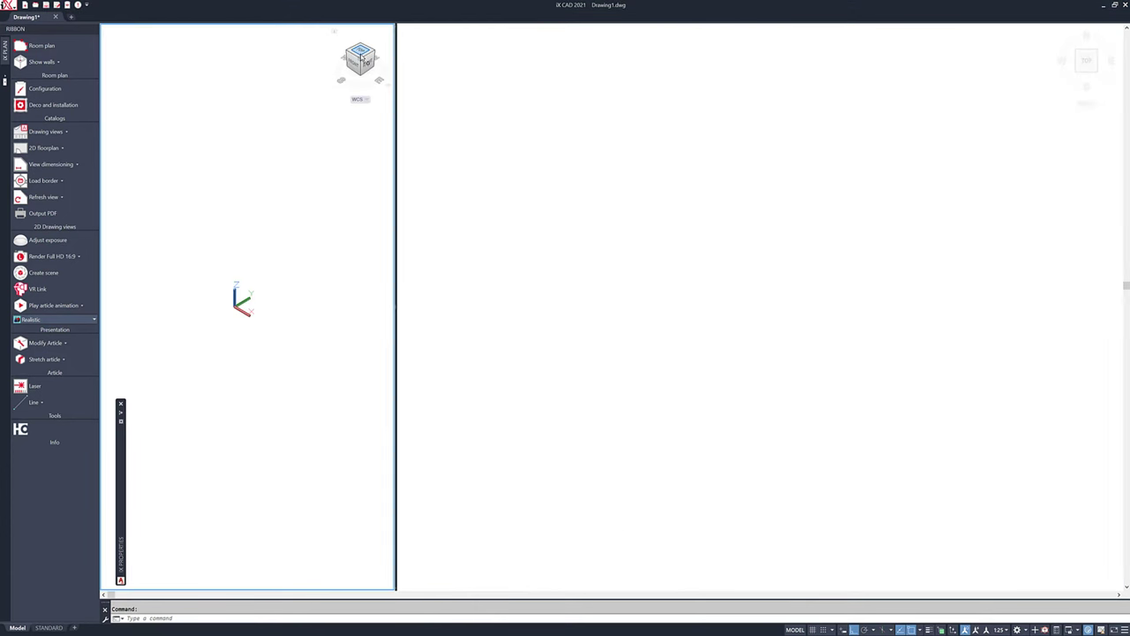
{"action": "left_click", "coordinate": [1089, 66]}
{"action": "left_click", "coordinate": [1100, 76]}
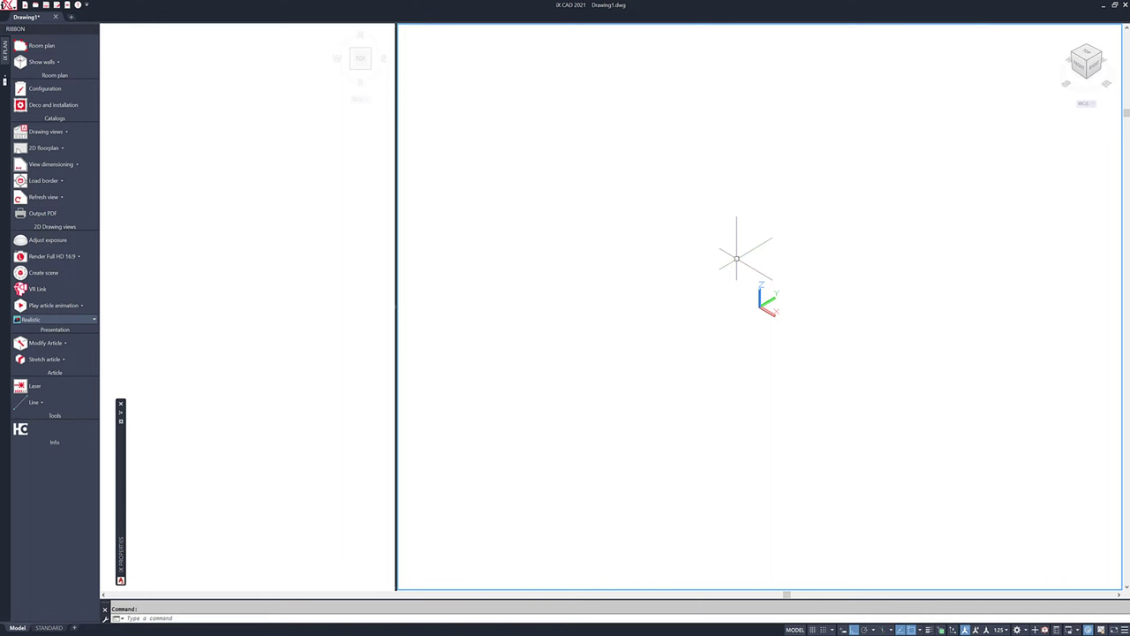
- Open 29 the avenue-03.dwg and erase its left and top elevations
{"action": "type", "text": "OPEN"}
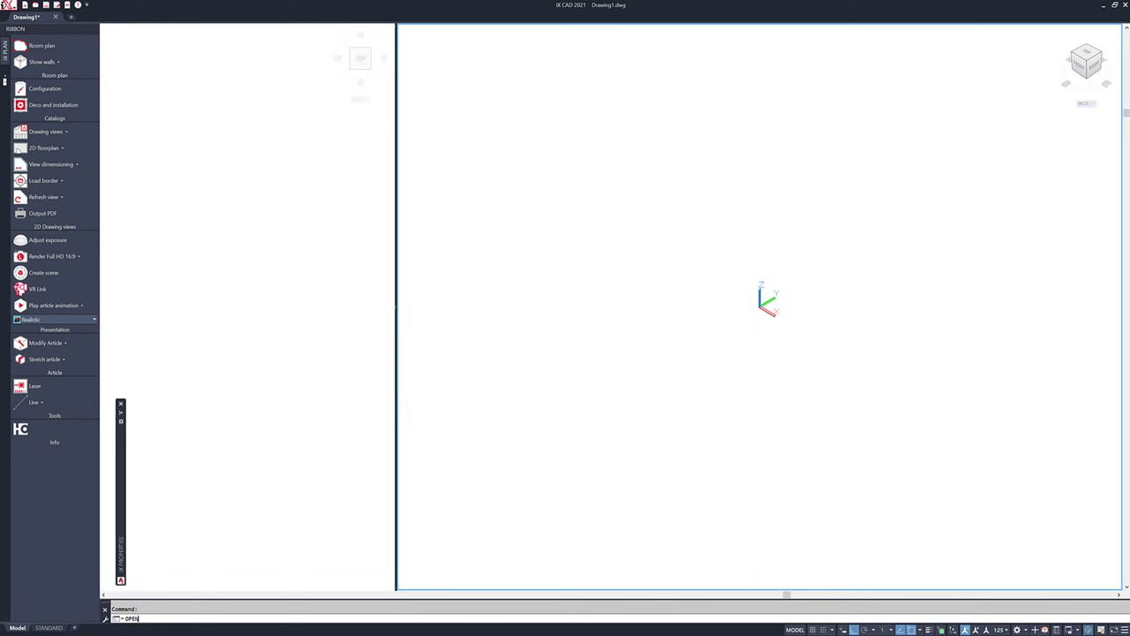
{"action": "key", "text": "Return"}
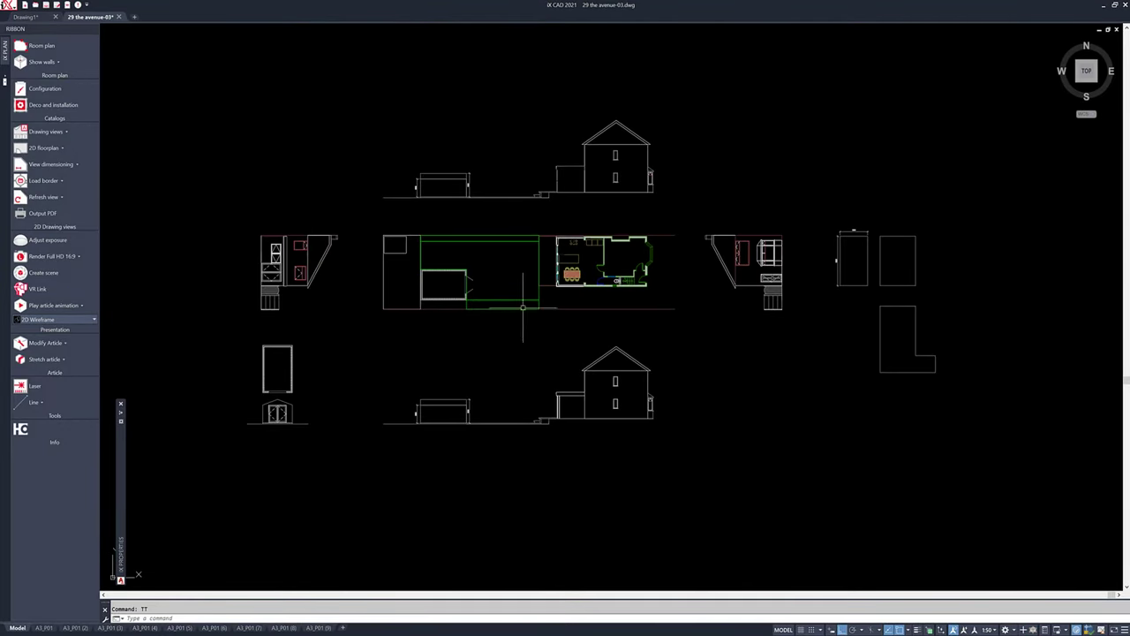
{"action": "left_click", "coordinate": [361, 462]}
{"action": "left_click", "coordinate": [222, 168]}
{"action": "key", "text": "Delete"}
{"action": "left_click", "coordinate": [718, 224]}
{"action": "left_click", "coordinate": [560, 184]}
{"action": "key", "text": "Delete"}
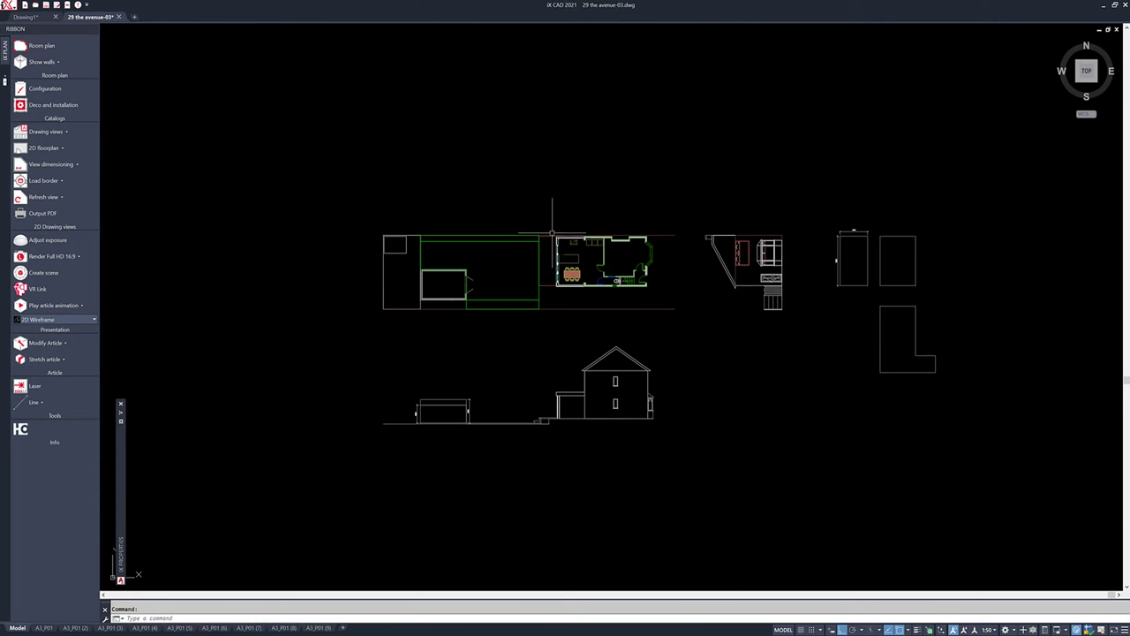
- Erase the right-hand drawings, the bottom elevation and the left garden objects
{"action": "left_click", "coordinate": [1013, 438]}
{"action": "left_click", "coordinate": [705, 157]}
{"action": "key", "text": "Delete"}
{"action": "left_click", "coordinate": [727, 429]}
{"action": "left_click", "coordinate": [361, 327]}
{"action": "key", "text": "Delete"}
{"action": "scroll", "coordinate": [473, 252], "scroll_direction": "up", "scroll_amount": 4}
{"action": "left_click", "coordinate": [504, 454]}
{"action": "left_click", "coordinate": [219, 164]}
{"action": "key", "text": "Delete"}
- Select the whole ground floor plan, copy it with Ctrl+C, and close the drawing
{"action": "left_click", "coordinate": [666, 356]}
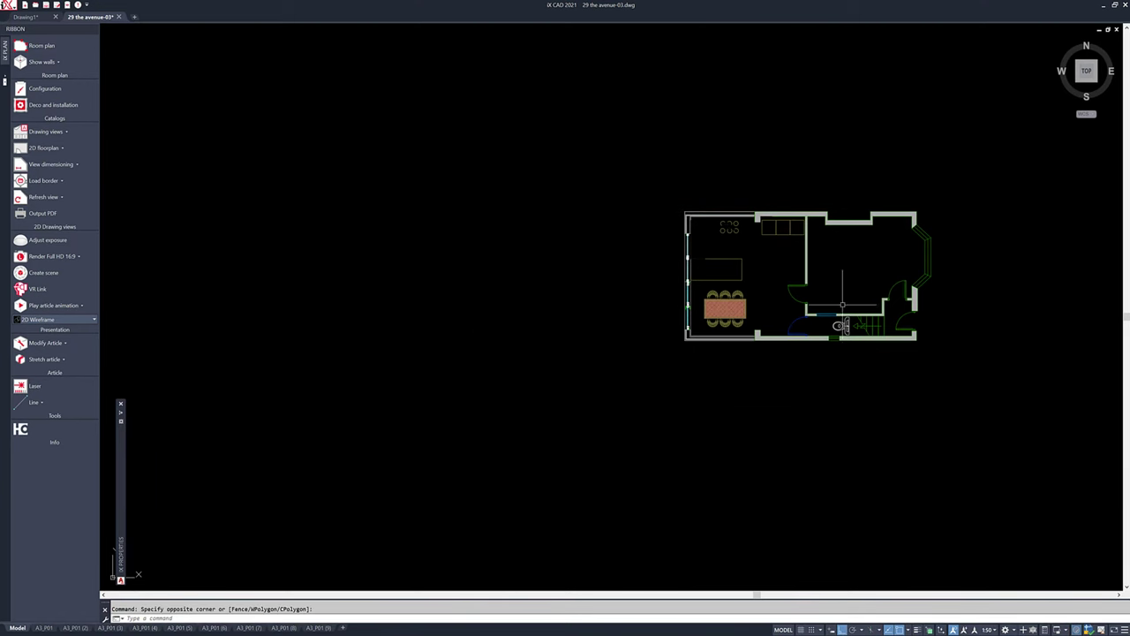
{"action": "middle_click_drag", "start_coordinate": [618, 265], "coordinate": [539, 286]}
{"action": "left_click", "coordinate": [649, 303]}
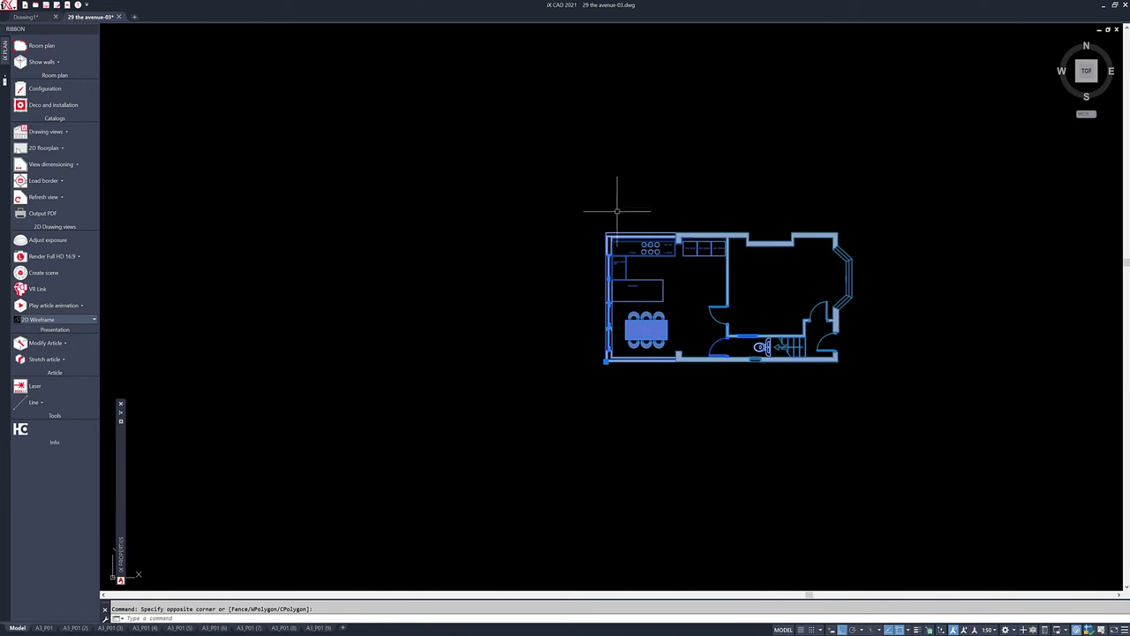
{"action": "middle_click_drag", "start_coordinate": [703, 298], "coordinate": [676, 301]}
{"action": "key", "text": "ctrl+c"}
{"action": "left_click", "coordinate": [121, 17]}
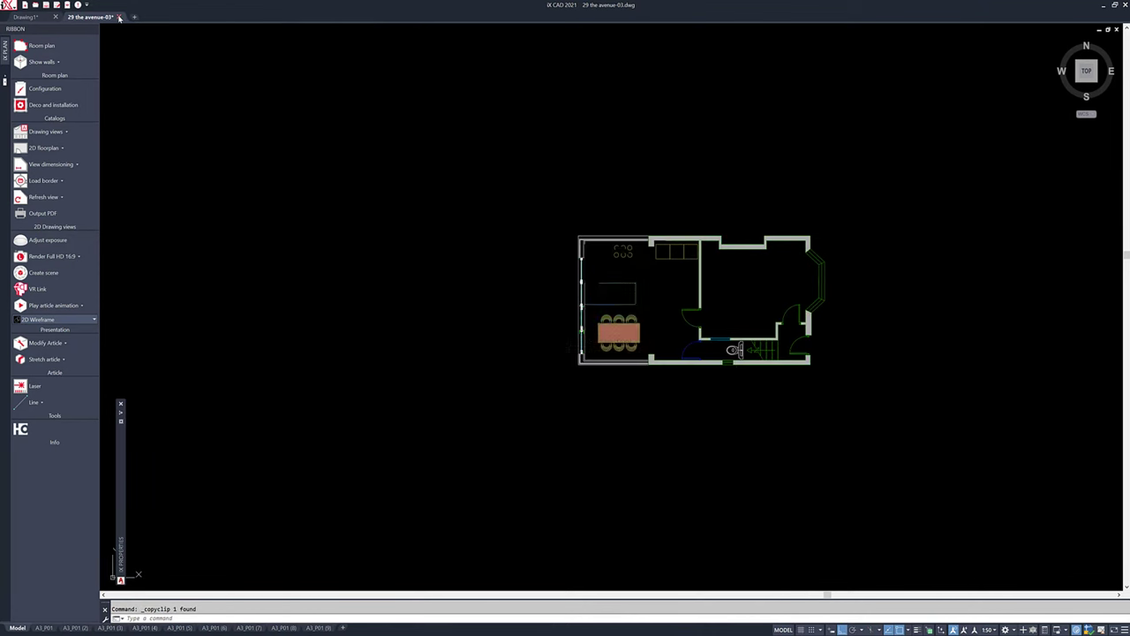
- Discard changes to the plan file and paste the floor plan into Drawing1
{"action": "left_click", "coordinate": [590, 341]}
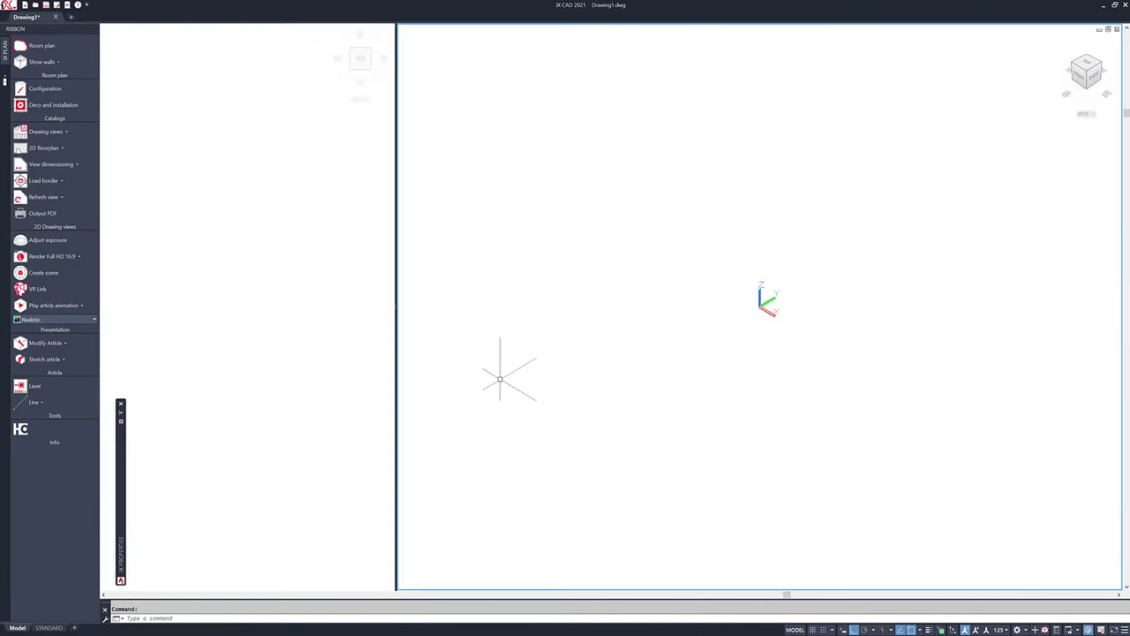
{"action": "left_click", "coordinate": [621, 348]}
{"action": "key", "text": "ctrl+v"}
{"action": "left_click", "coordinate": [671, 371]}
{"action": "middle_click", "coordinate": [661, 357]}
{"action": "middle_click", "coordinate": [660, 357]}
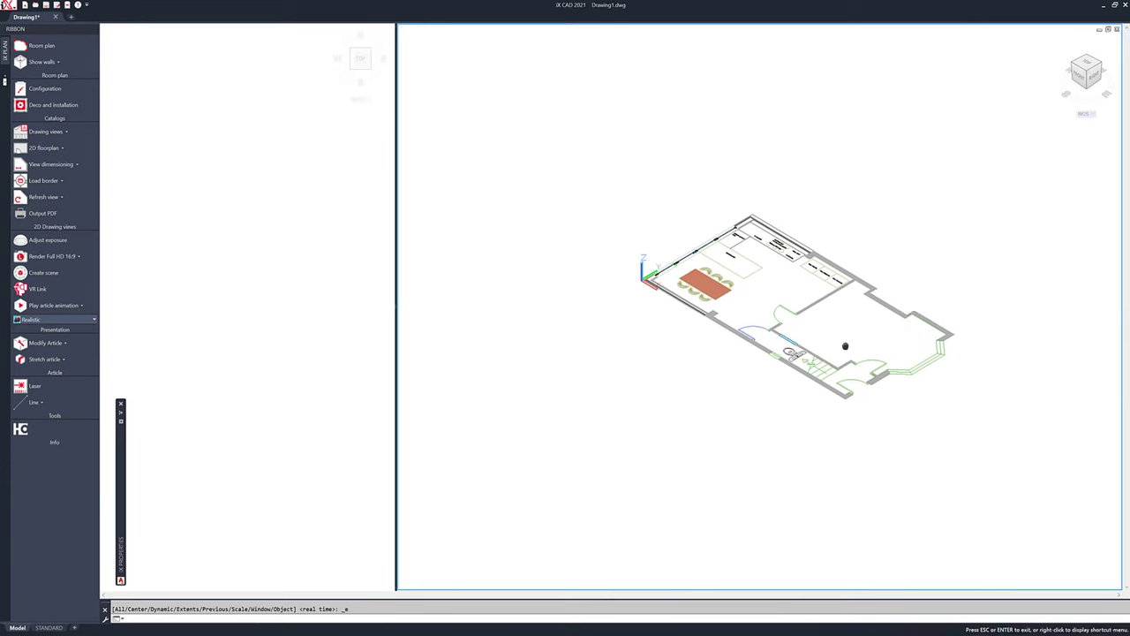
- Move the pasted plan so its corner sits at 0,0,0
{"action": "left_click", "coordinate": [728, 353]}
{"action": "left_click", "coordinate": [753, 559]}
{"action": "type", "text": "m"}
{"action": "key", "text": "Return"}
{"action": "scroll", "coordinate": [646, 300], "scroll_direction": "up", "scroll_amount": 8}
{"action": "left_click", "coordinate": [646, 302]}
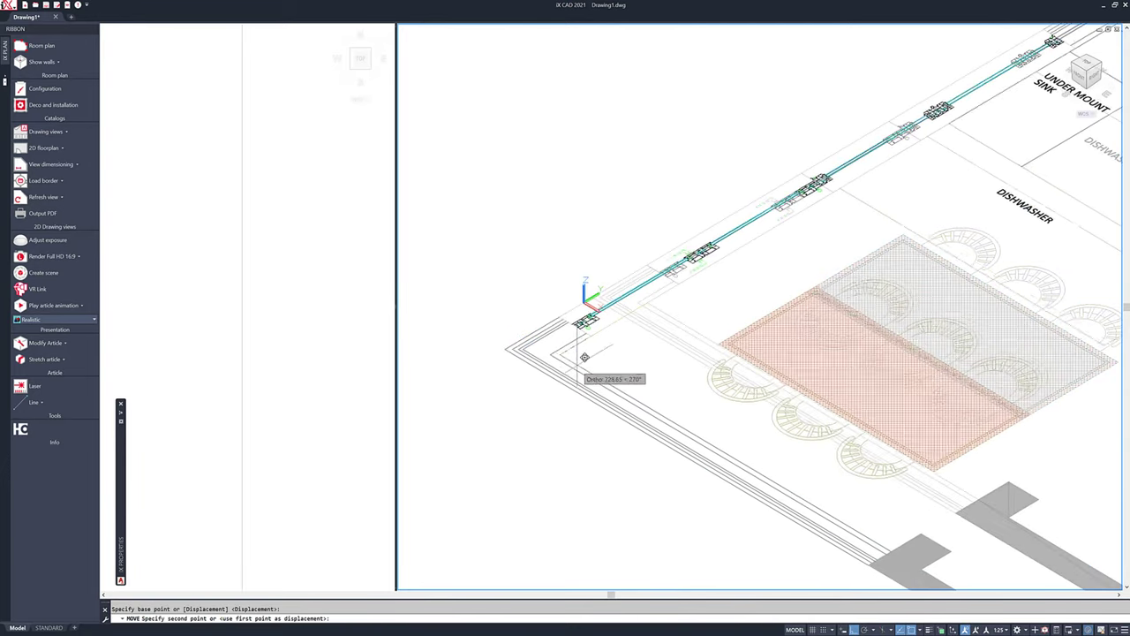
{"action": "type", "text": "0,0,0"}
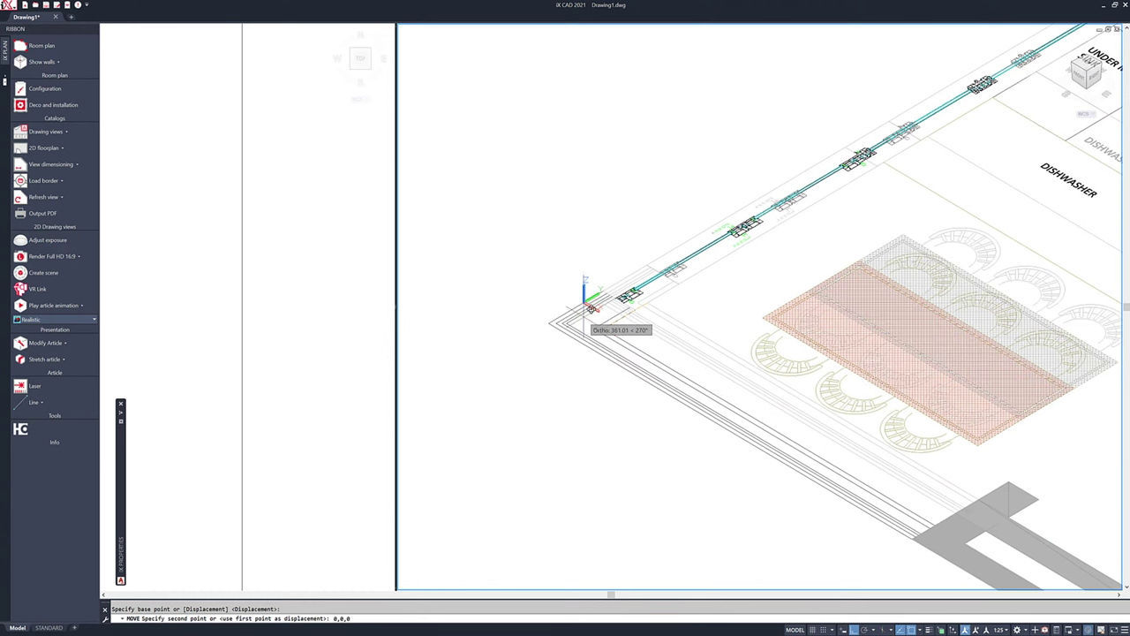
{"action": "key", "text": "Return"}
- Zoom the view to frame the relocated floor plan
{"action": "scroll", "coordinate": [648, 377], "scroll_direction": "down", "scroll_amount": 10}
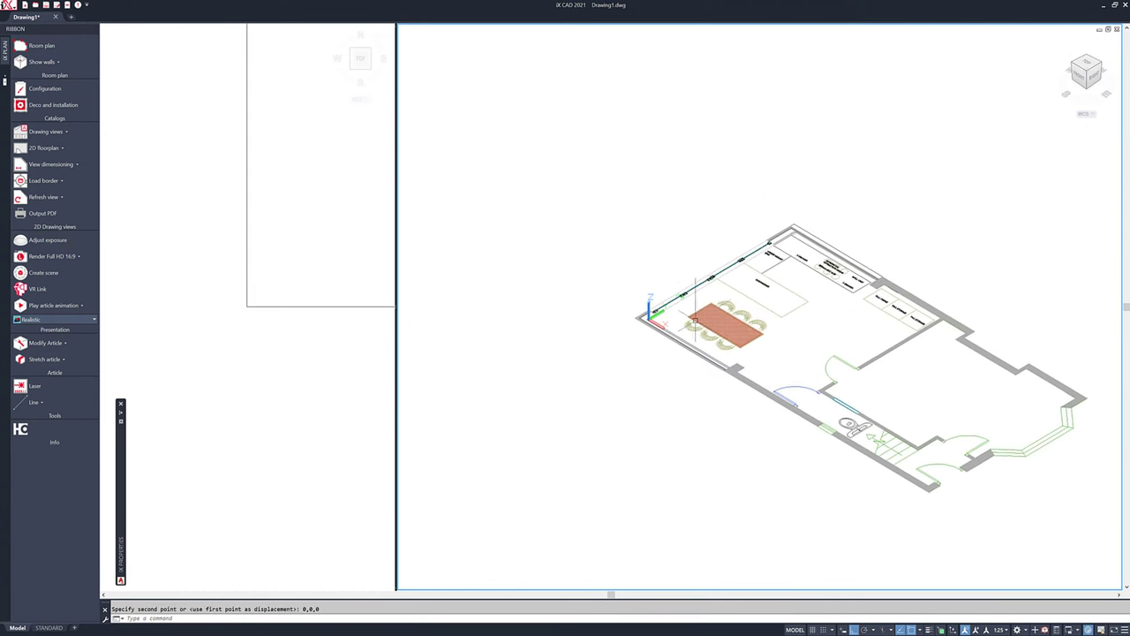
{"action": "scroll", "coordinate": [344, 278], "scroll_direction": "down", "scroll_amount": 3}
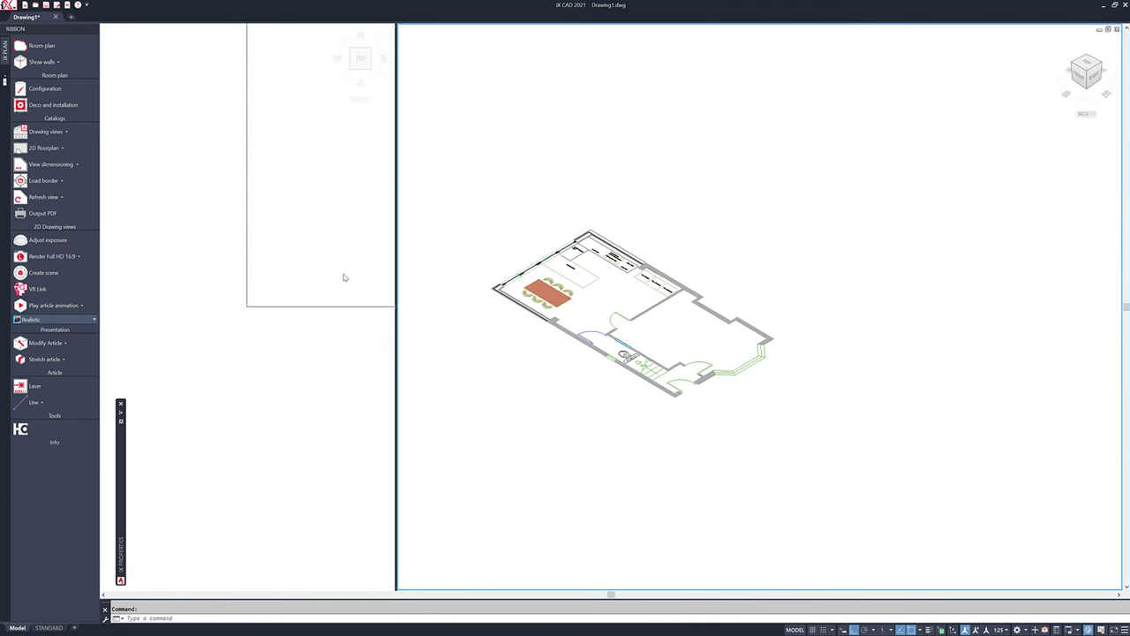
{"action": "scroll", "coordinate": [361, 277], "scroll_direction": "up", "scroll_amount": 3}
{"action": "scroll", "coordinate": [707, 334], "scroll_direction": "up", "scroll_amount": 1}
{"action": "key", "text": "Escape"}
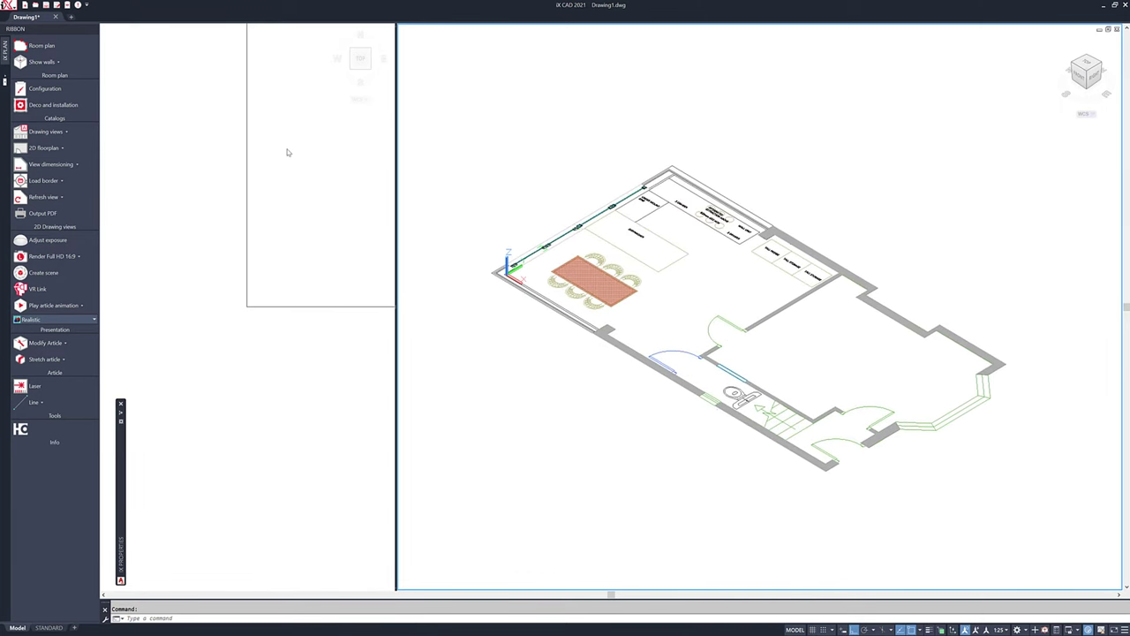
- Frame the kitchen in the left top view and open the Room plan tools
{"action": "left_click", "coordinate": [291, 181]}
{"action": "scroll", "coordinate": [303, 182], "scroll_direction": "down", "scroll_amount": 2}
{"action": "key", "text": "Escape"}
{"action": "scroll", "coordinate": [221, 256], "scroll_direction": "down", "scroll_amount": 4}
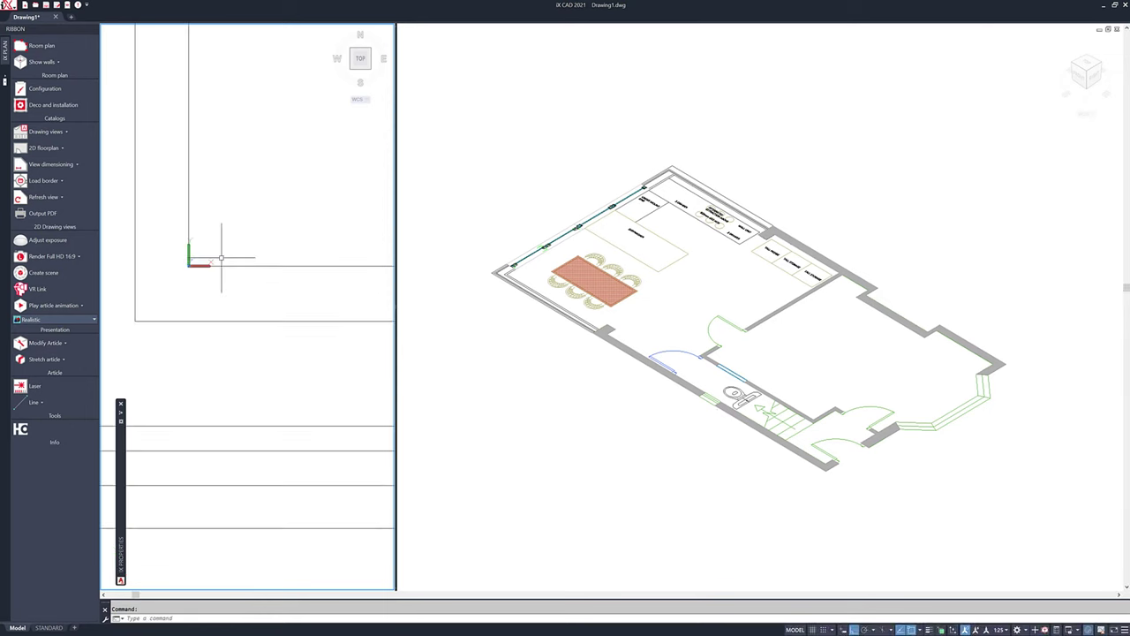
{"action": "scroll", "coordinate": [246, 256], "scroll_direction": "down", "scroll_amount": 3}
{"action": "middle_click_drag", "start_coordinate": [247, 252], "coordinate": [328, 218]}
{"action": "scroll", "coordinate": [265, 216], "scroll_direction": "up", "scroll_amount": 4}
{"action": "middle_click_drag", "start_coordinate": [239, 217], "coordinate": [270, 221]}
{"action": "scroll", "coordinate": [272, 221], "scroll_direction": "down", "scroll_amount": 3}
{"action": "scroll", "coordinate": [273, 215], "scroll_direction": "up", "scroll_amount": 3}
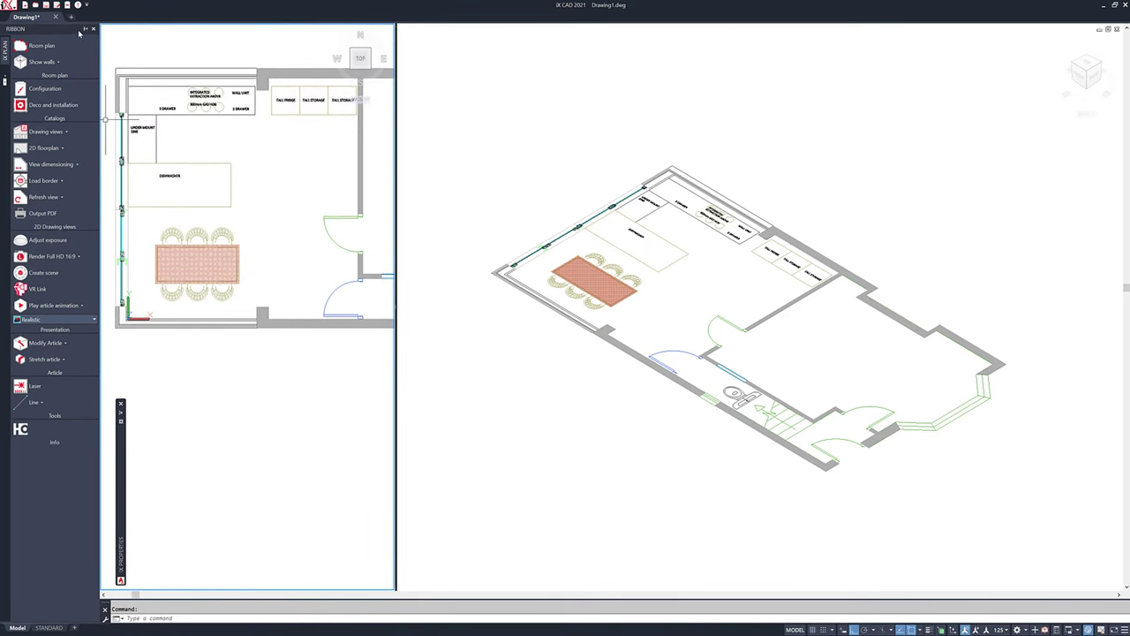
{"action": "left_click", "coordinate": [36, 50]}
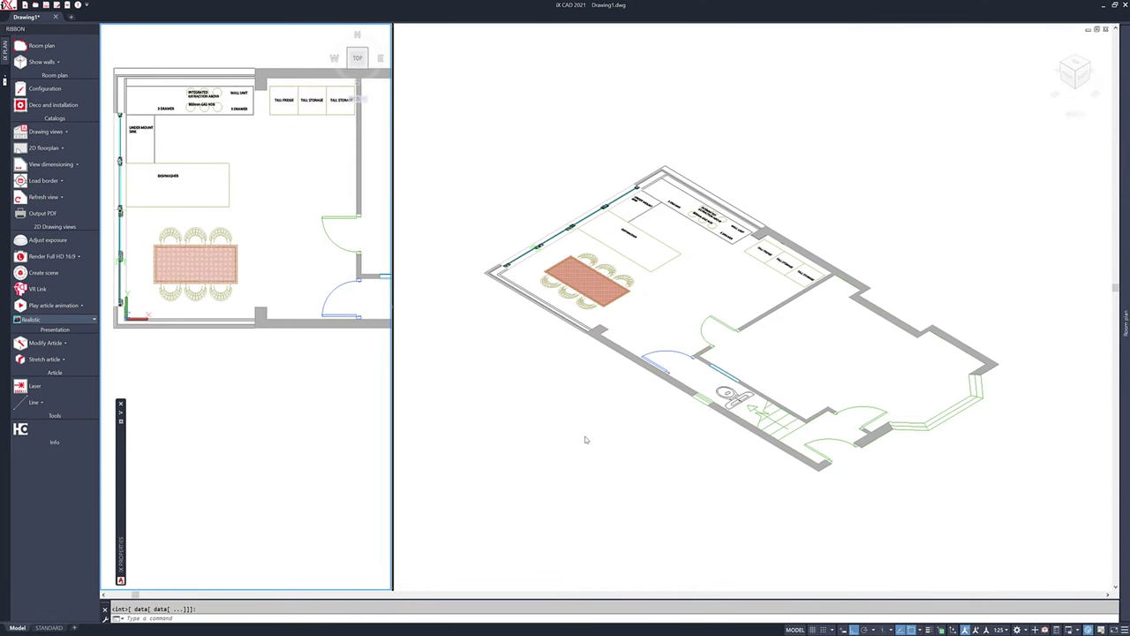
{"action": "mouse_move", "coordinate": [1120, 130]}
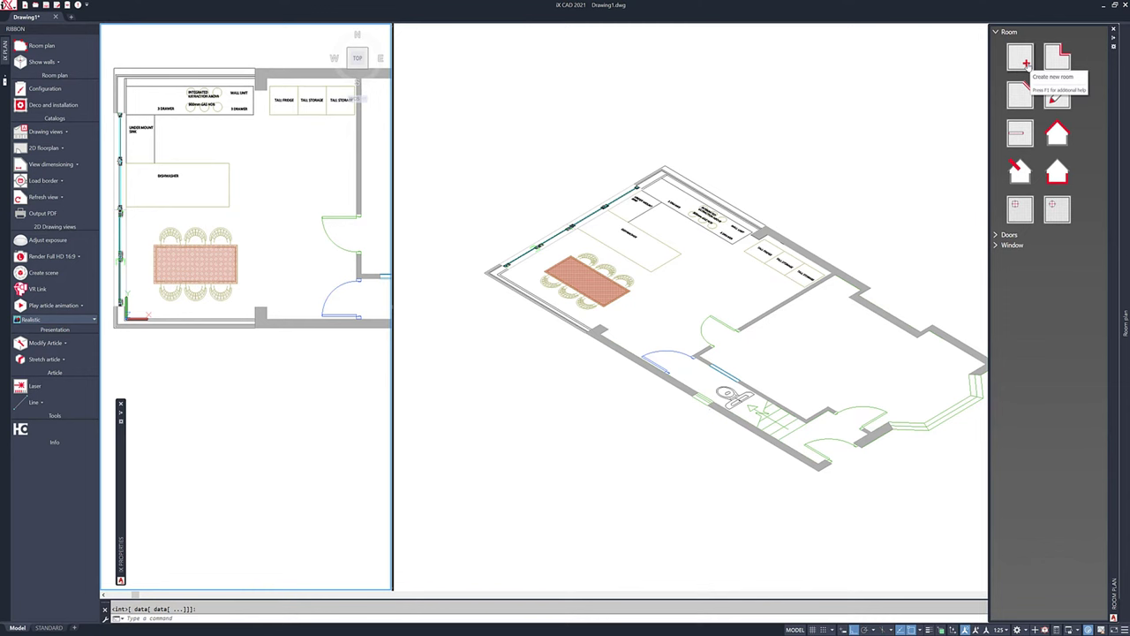
- Create a 3D room over the kitchen plan and select its back wall in the isometric view
{"action": "left_click", "coordinate": [1022, 60]}
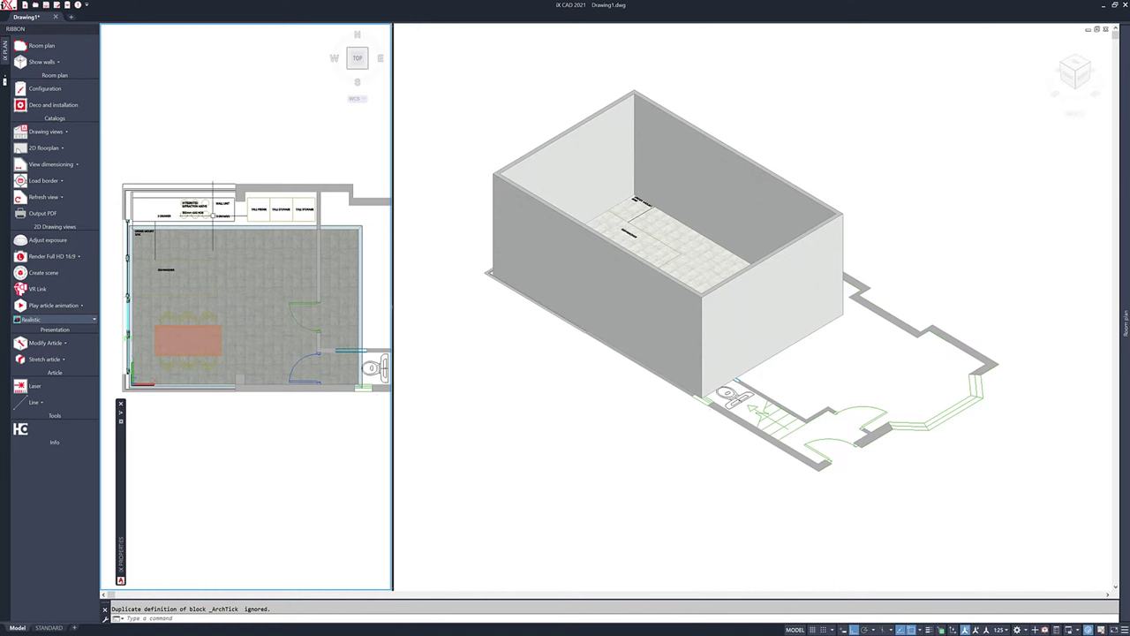
{"action": "left_click", "coordinate": [766, 204]}
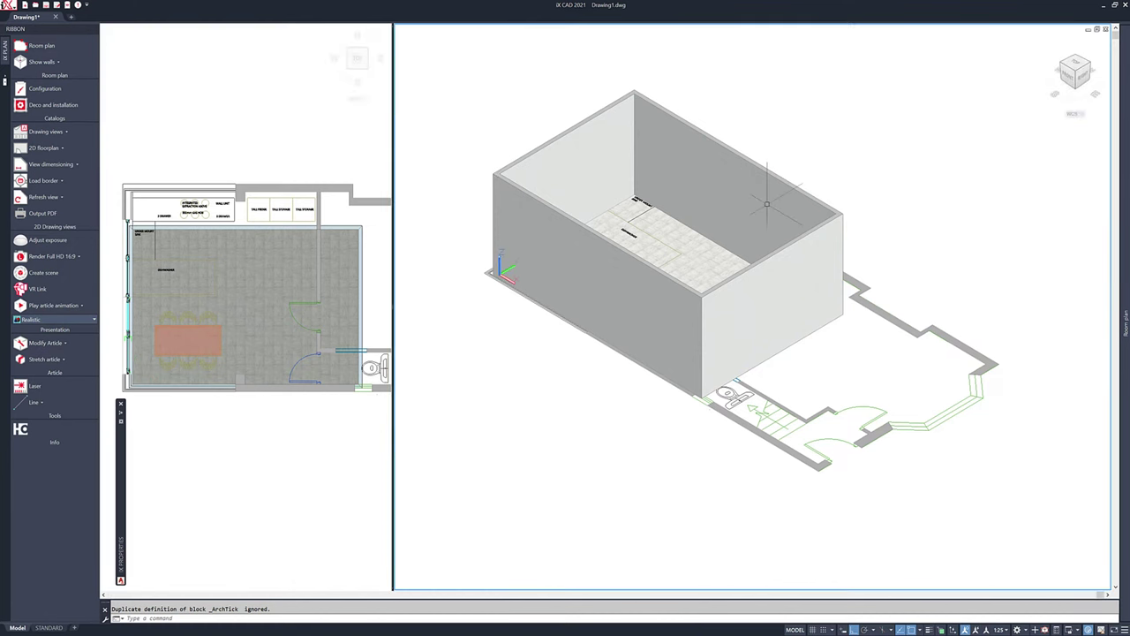
{"action": "left_click", "coordinate": [777, 181]}
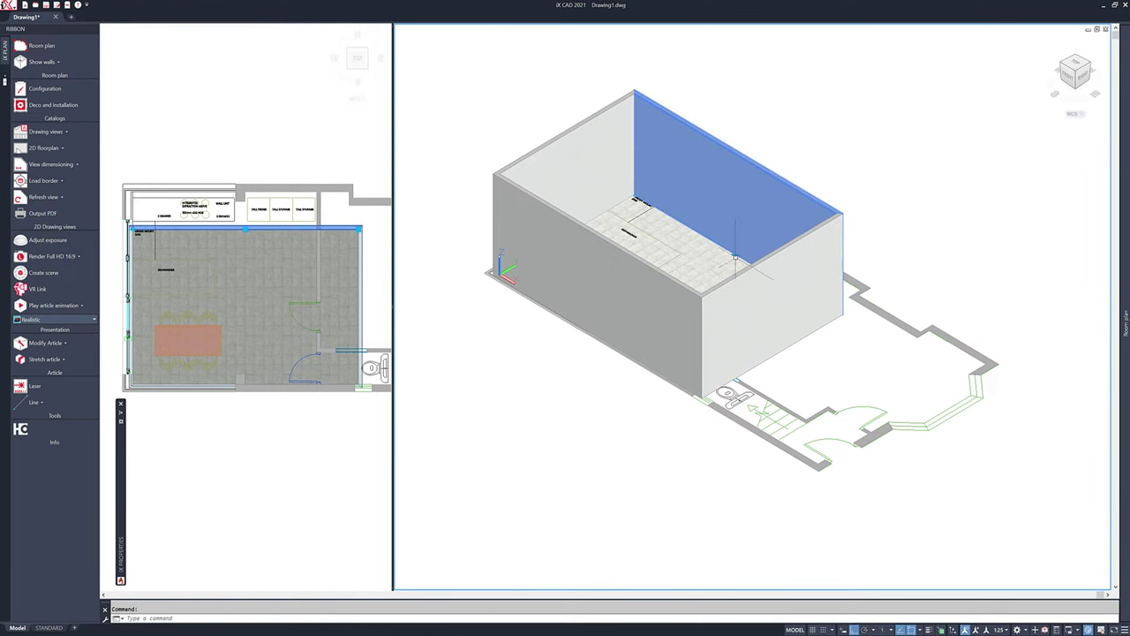
{"action": "left_click", "coordinate": [247, 227]}
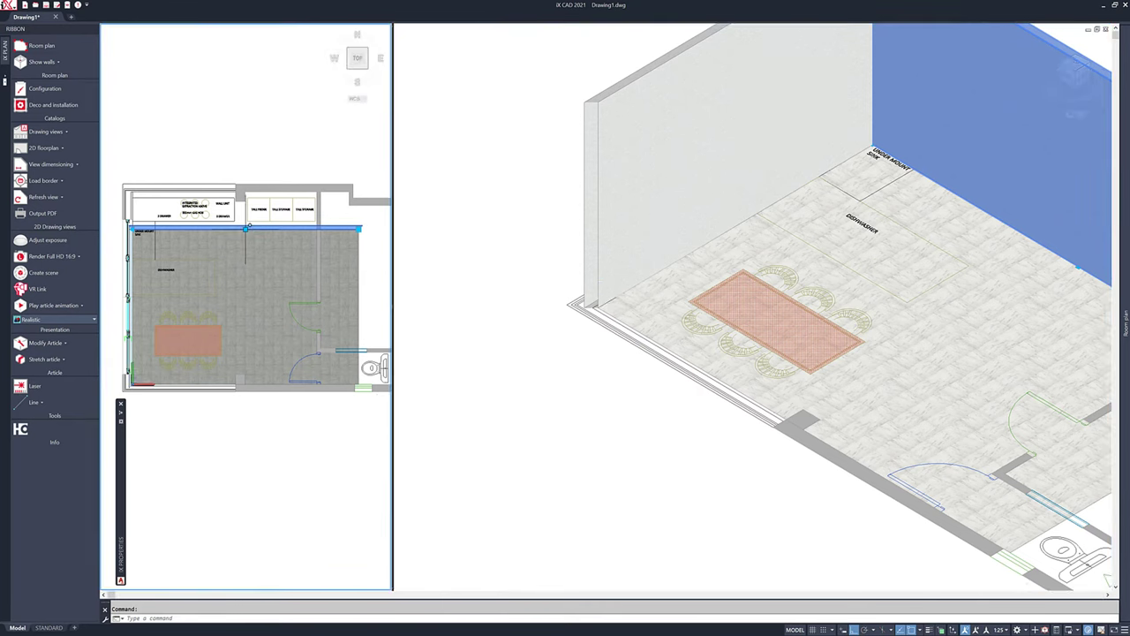
- Stretch the room's back wall up so it encloses the kitchen units
{"action": "left_click", "coordinate": [247, 228]}
{"action": "scroll", "coordinate": [246, 208], "scroll_direction": "up", "scroll_amount": 5}
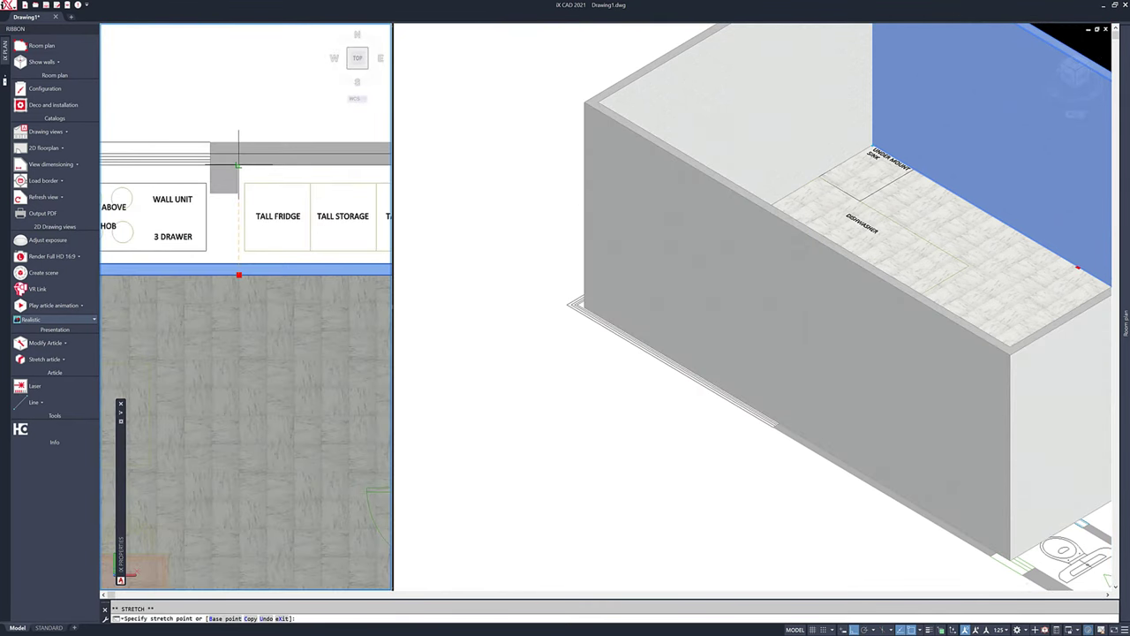
{"action": "left_click", "coordinate": [238, 165]}
{"action": "scroll", "coordinate": [265, 247], "scroll_direction": "down", "scroll_amount": 5}
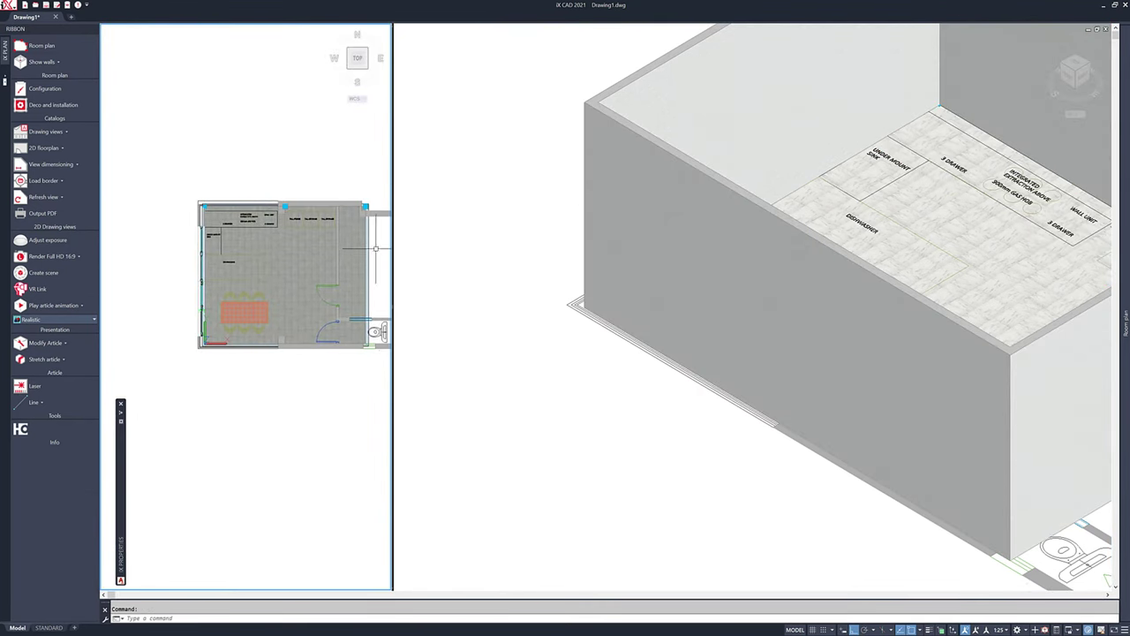
- Stretch the room's right wall inward to the kitchen outline
{"action": "left_click", "coordinate": [370, 242]}
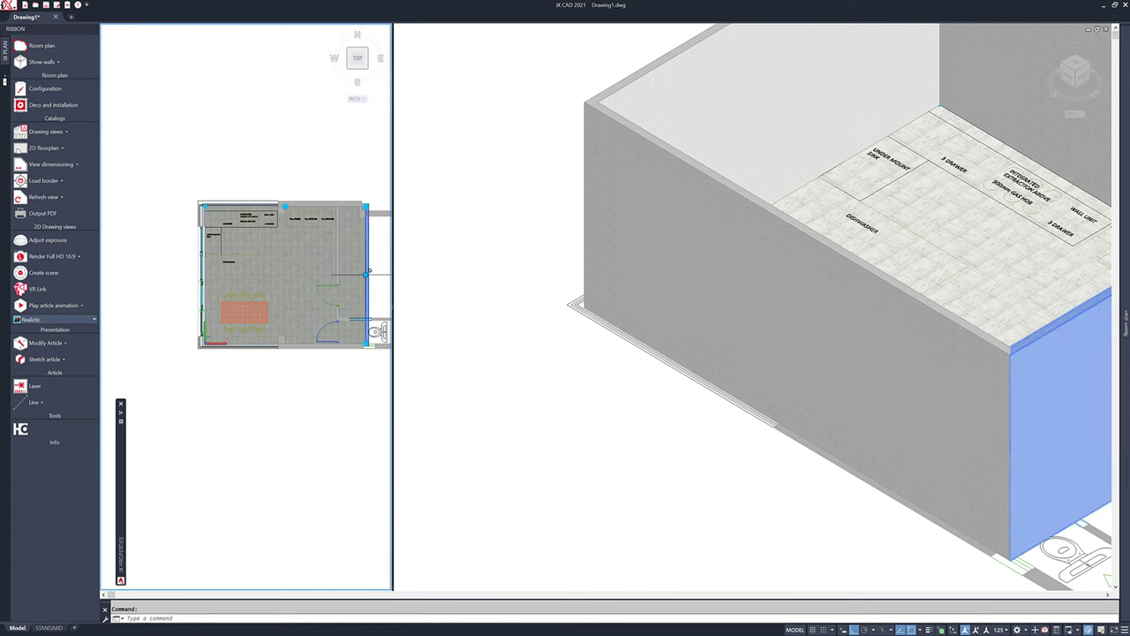
{"action": "left_click", "coordinate": [368, 274]}
{"action": "scroll", "coordinate": [344, 273], "scroll_direction": "up", "scroll_amount": 4}
{"action": "left_click", "coordinate": [349, 274]}
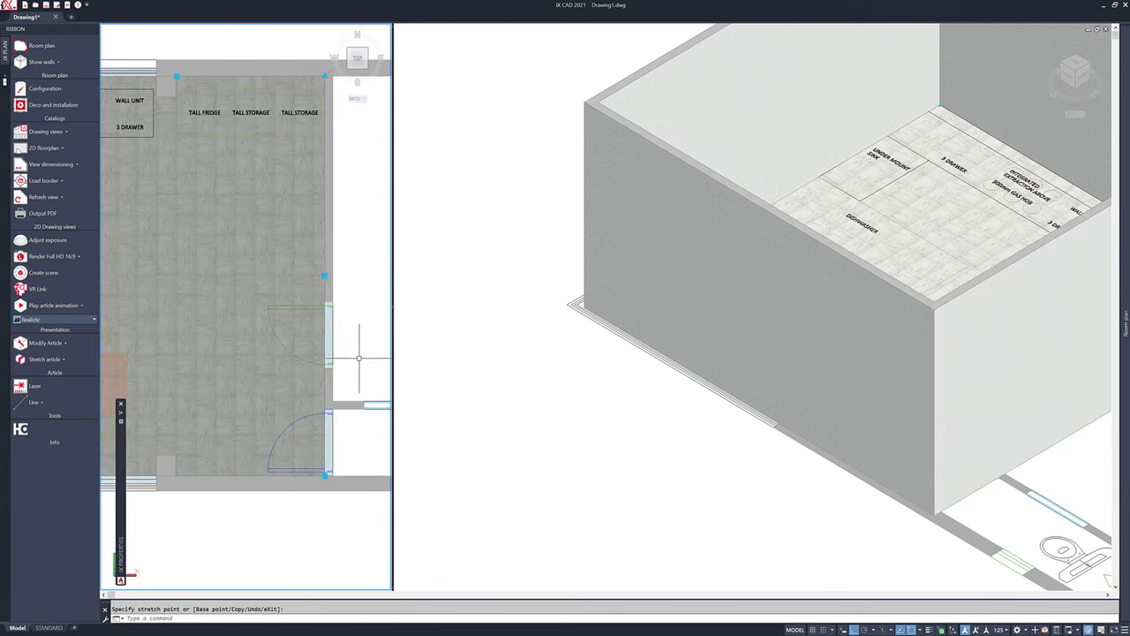
{"action": "scroll", "coordinate": [359, 320], "scroll_direction": "down", "scroll_amount": 4}
{"action": "scroll", "coordinate": [303, 373], "scroll_direction": "down", "scroll_amount": 1}
{"action": "scroll", "coordinate": [290, 374], "scroll_direction": "up", "scroll_amount": 4}
{"action": "scroll", "coordinate": [265, 336], "scroll_direction": "down", "scroll_amount": 5}
{"action": "key", "text": "Escape"}
{"action": "scroll", "coordinate": [226, 311], "scroll_direction": "up", "scroll_amount": 3}
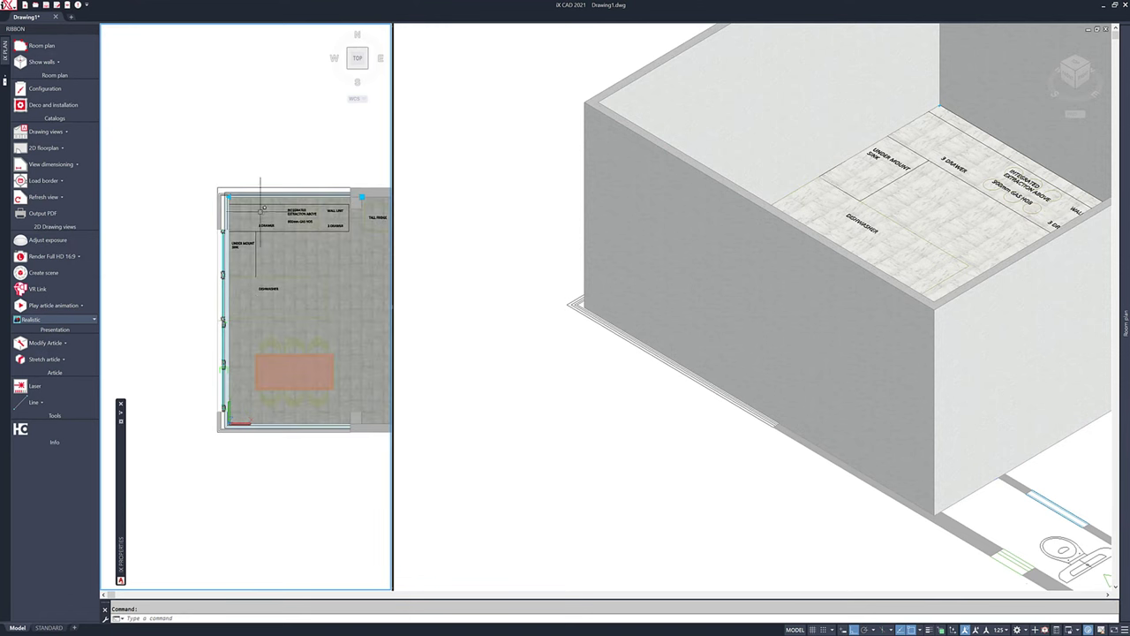
- Pan the plan to show the whole room and orbit the 3D view to look down inside
{"action": "middle_click_drag", "start_coordinate": [306, 391], "coordinate": [173, 364]}
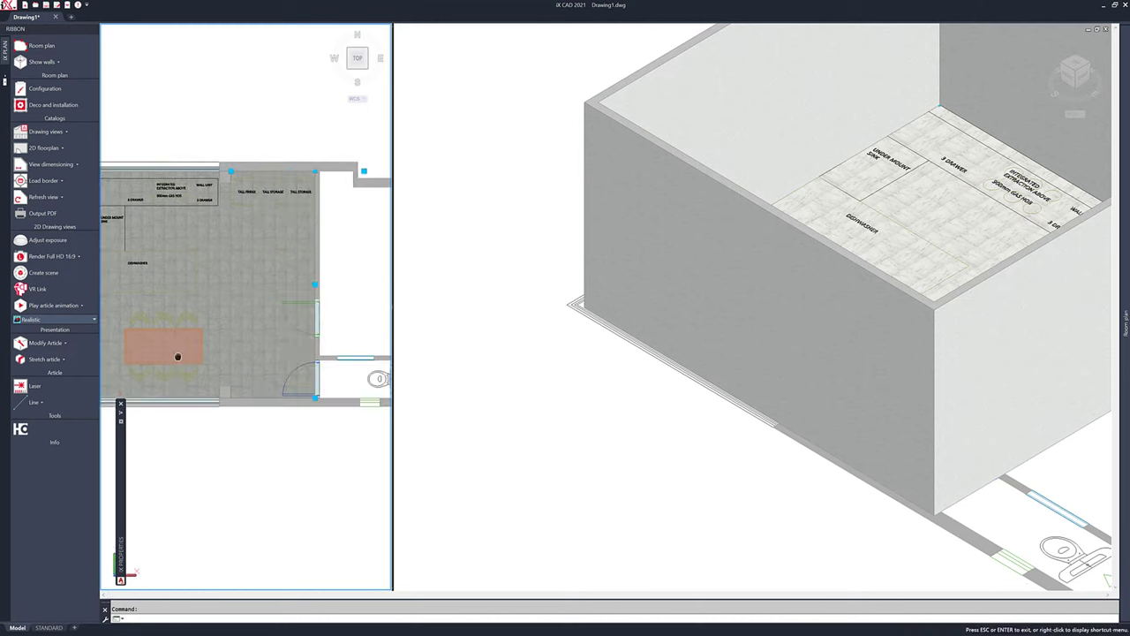
{"action": "middle_click_drag", "start_coordinate": [289, 323], "coordinate": [332, 327]}
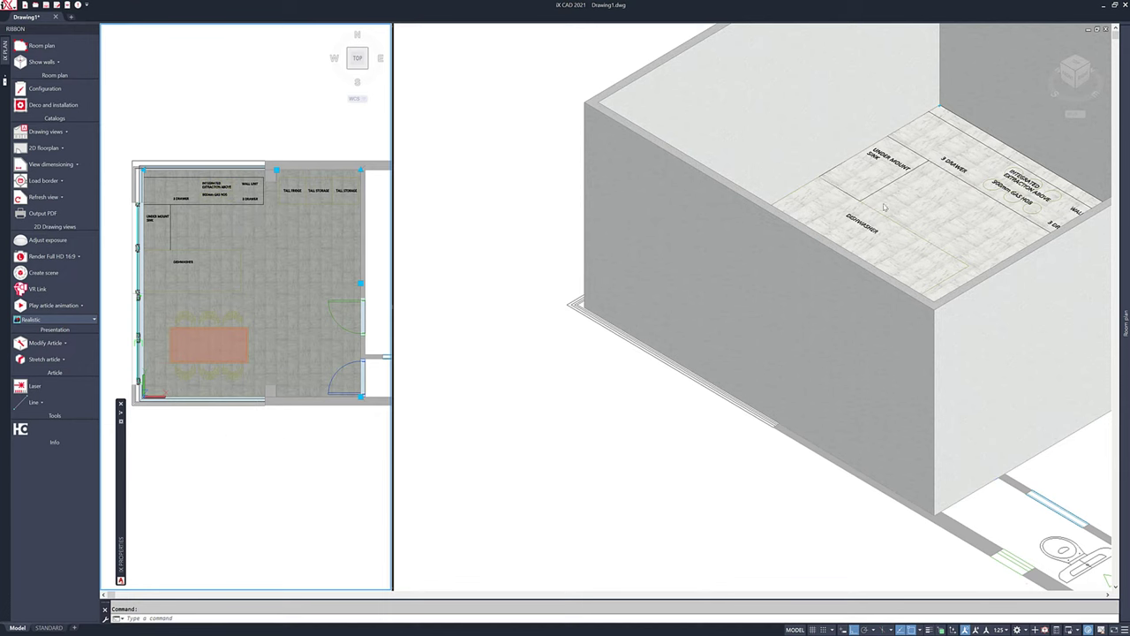
{"action": "middle_click_drag", "start_coordinate": [265, 353], "coordinate": [223, 384]}
{"action": "middle_click_drag", "start_coordinate": [852, 223], "coordinate": [755, 322], "text": "shift"}
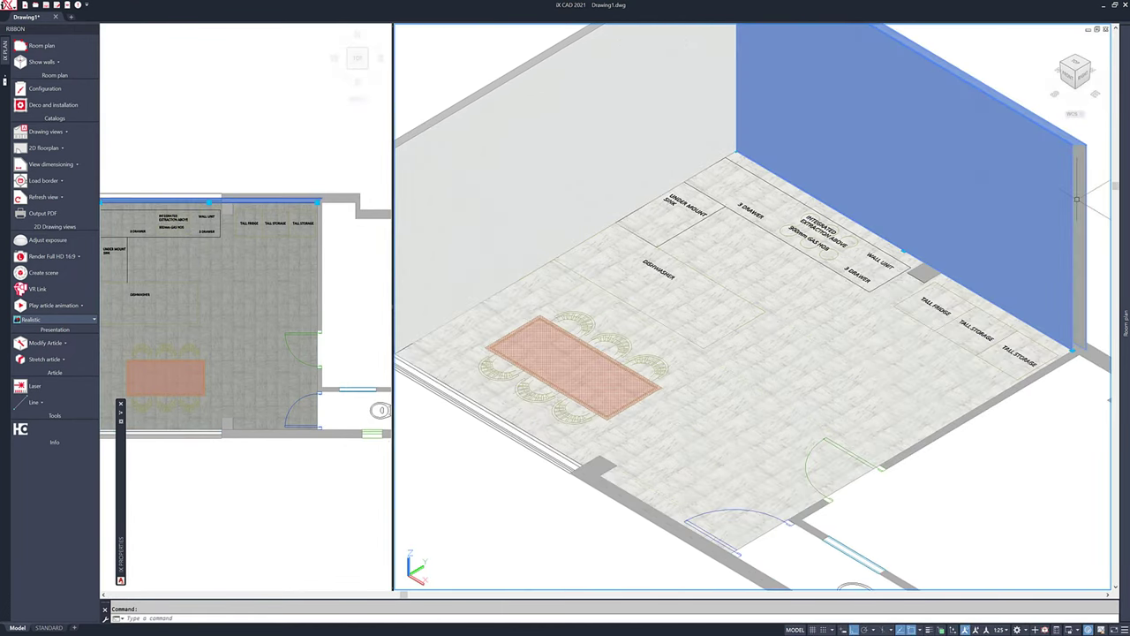
- Choose the Swinging wing window from the Room palette's Window list
{"action": "mouse_move", "coordinate": [1103, 187]}
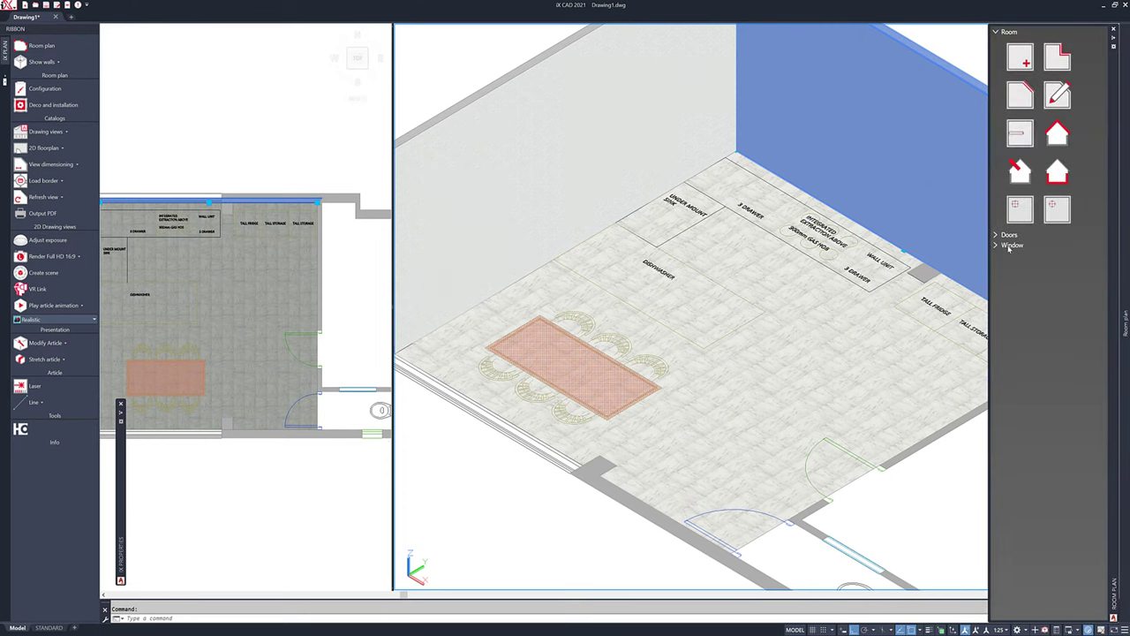
{"action": "left_click", "coordinate": [1009, 245]}
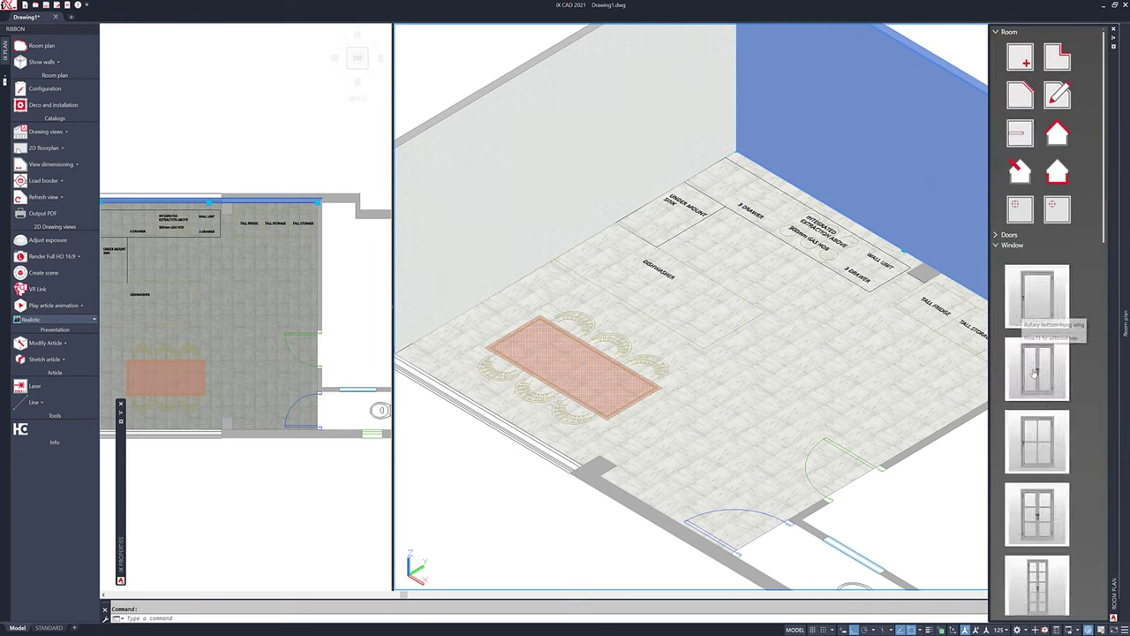
{"action": "scroll", "coordinate": [1041, 494], "scroll_direction": "down", "scroll_amount": 5}
{"action": "scroll", "coordinate": [1045, 510], "scroll_direction": "down", "scroll_amount": 5}
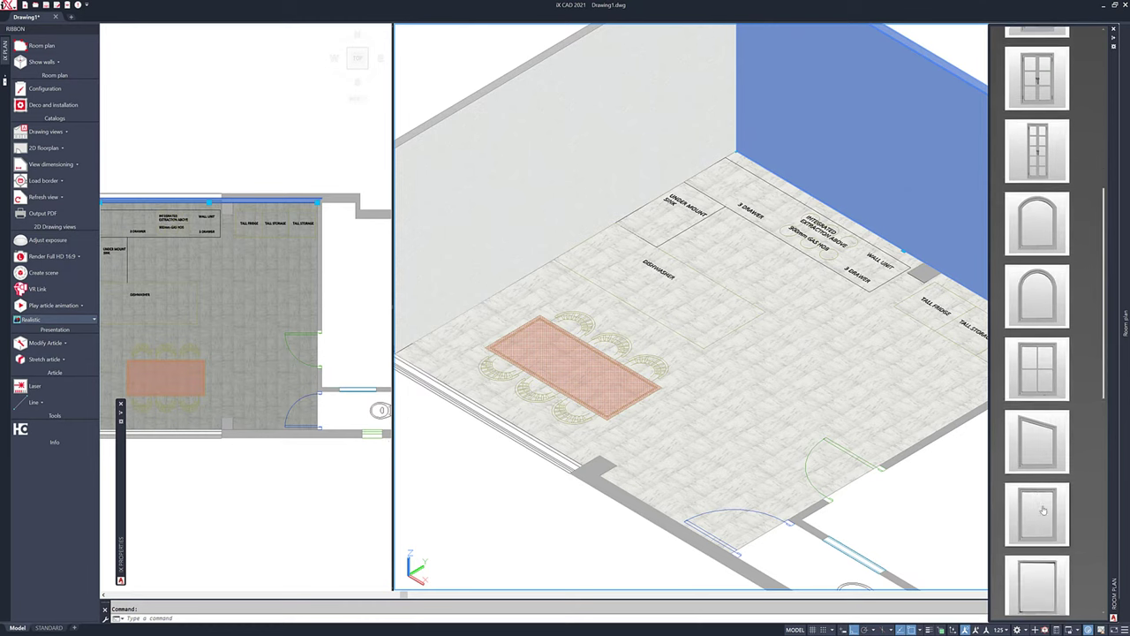
{"action": "left_click", "coordinate": [1037, 512]}
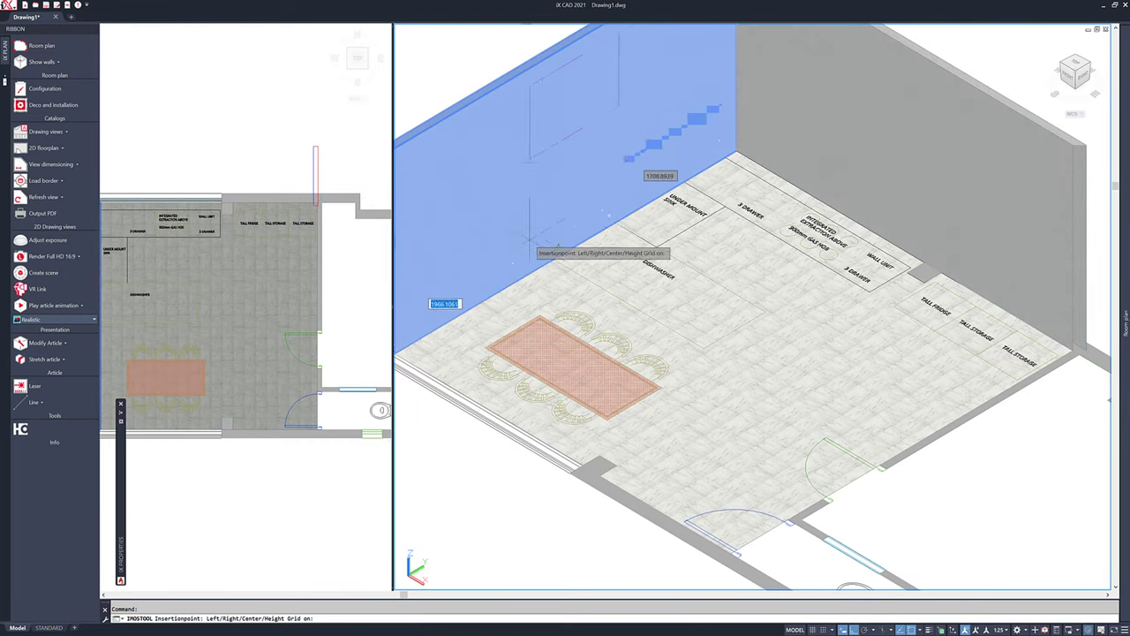
{"action": "scroll", "coordinate": [565, 221], "scroll_direction": "down", "scroll_amount": 5}
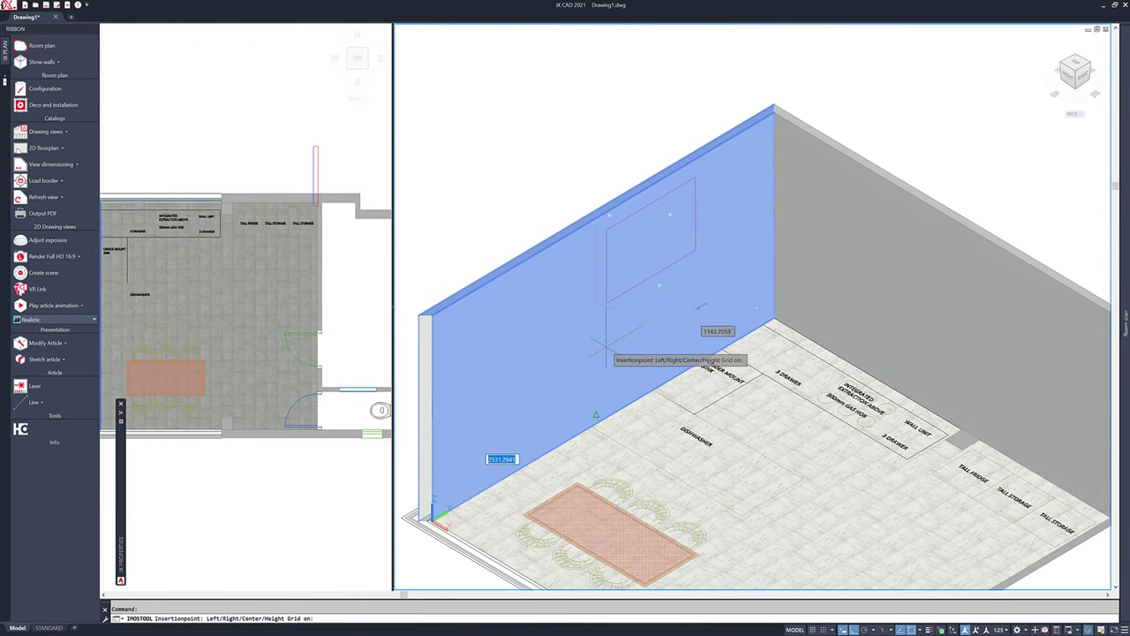
- Place the window in the room's left wall beside the under-mount sink
{"action": "left_click", "coordinate": [254, 327]}
{"action": "middle_click_drag", "start_coordinate": [254, 326], "coordinate": [389, 318]}
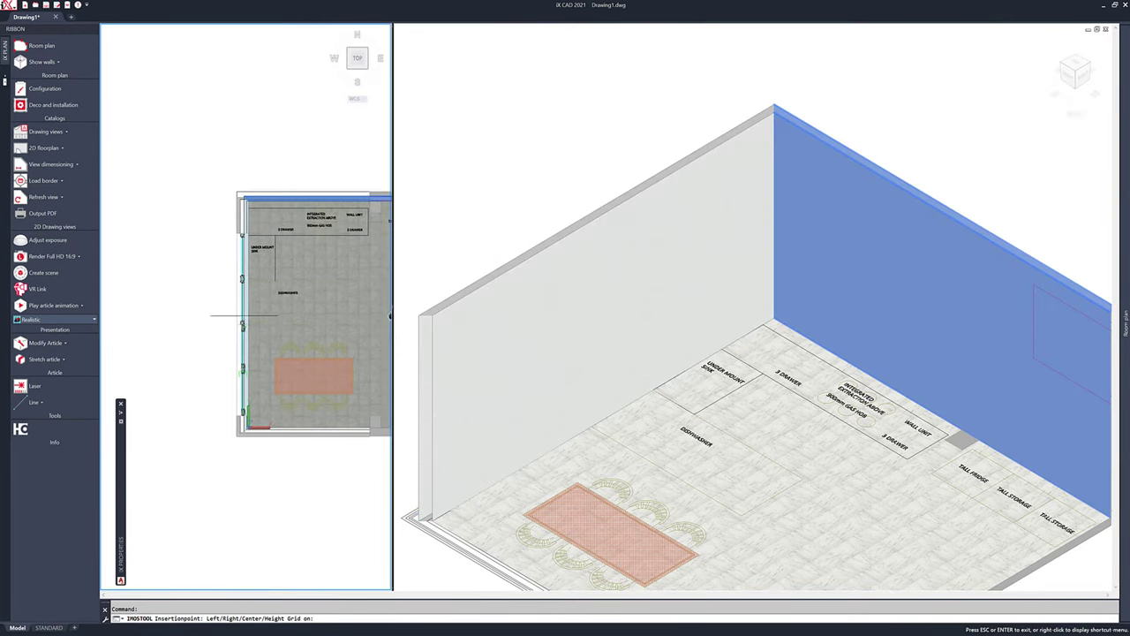
{"action": "scroll", "coordinate": [251, 285], "scroll_direction": "up", "scroll_amount": 5}
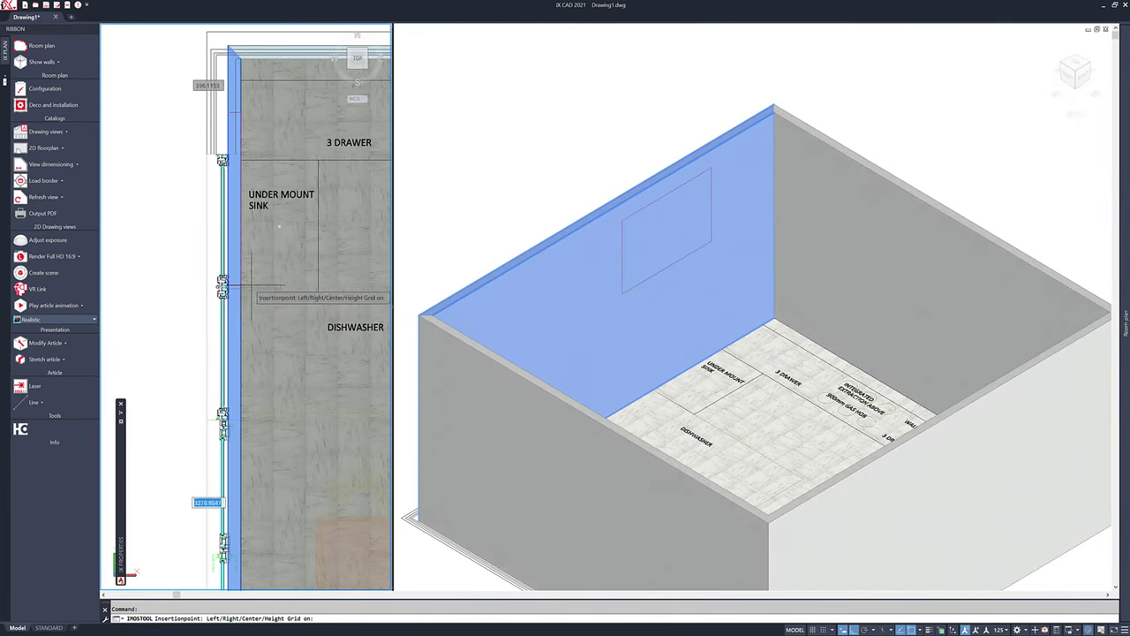
{"action": "left_click", "coordinate": [285, 328]}
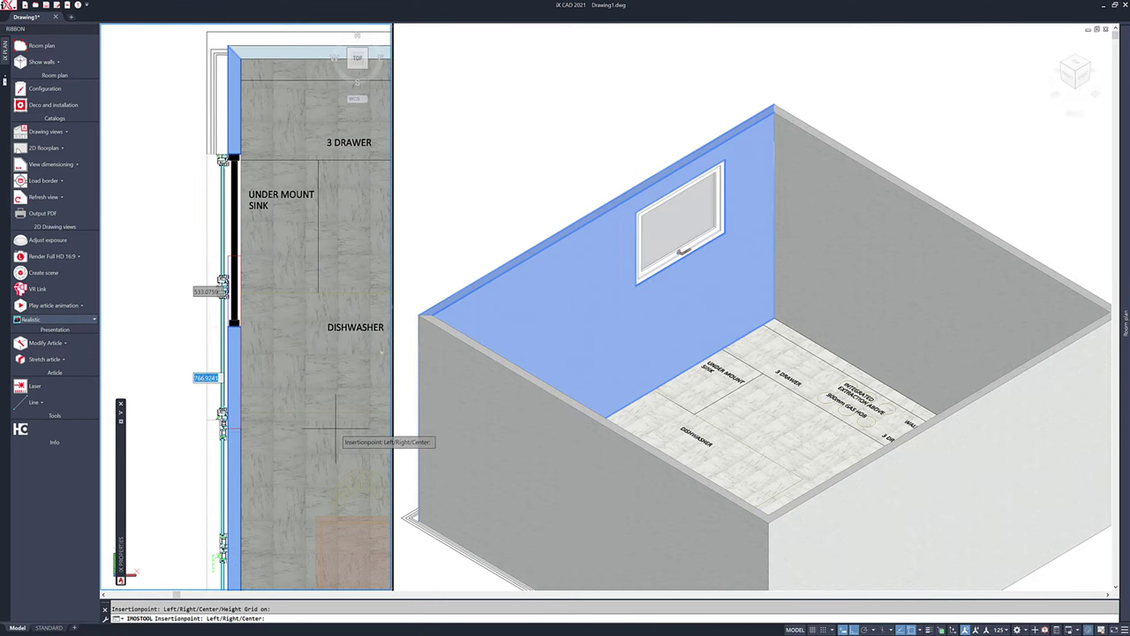
{"action": "key", "text": "Escape"}
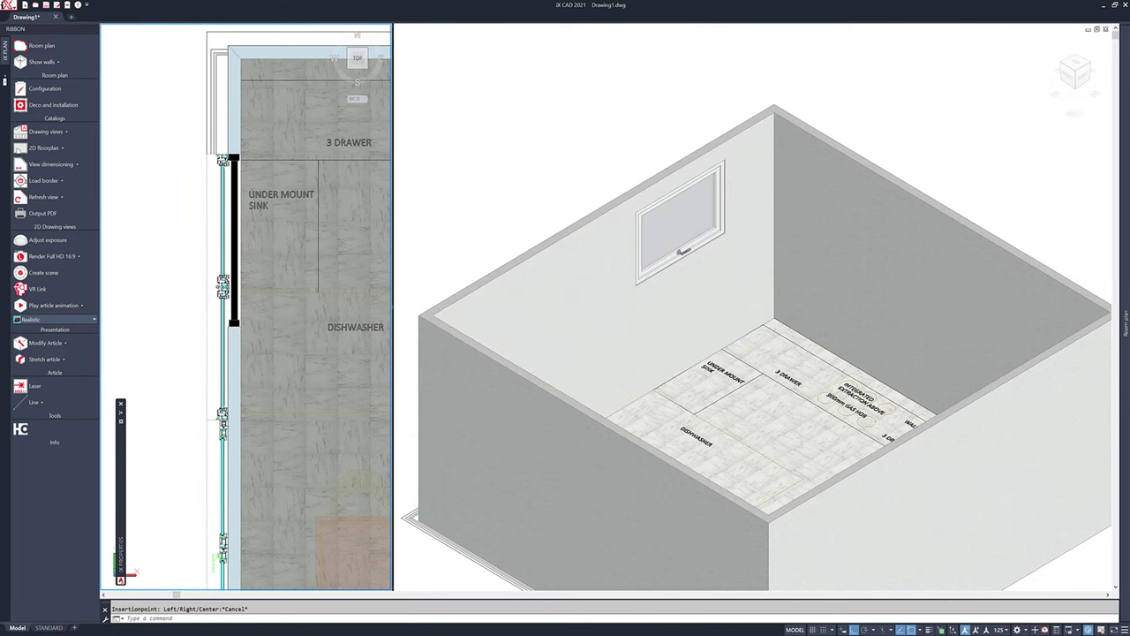
- Change the left-wall window's width from 1200 to 900 in IX Properties
{"action": "left_click", "coordinate": [232, 274]}
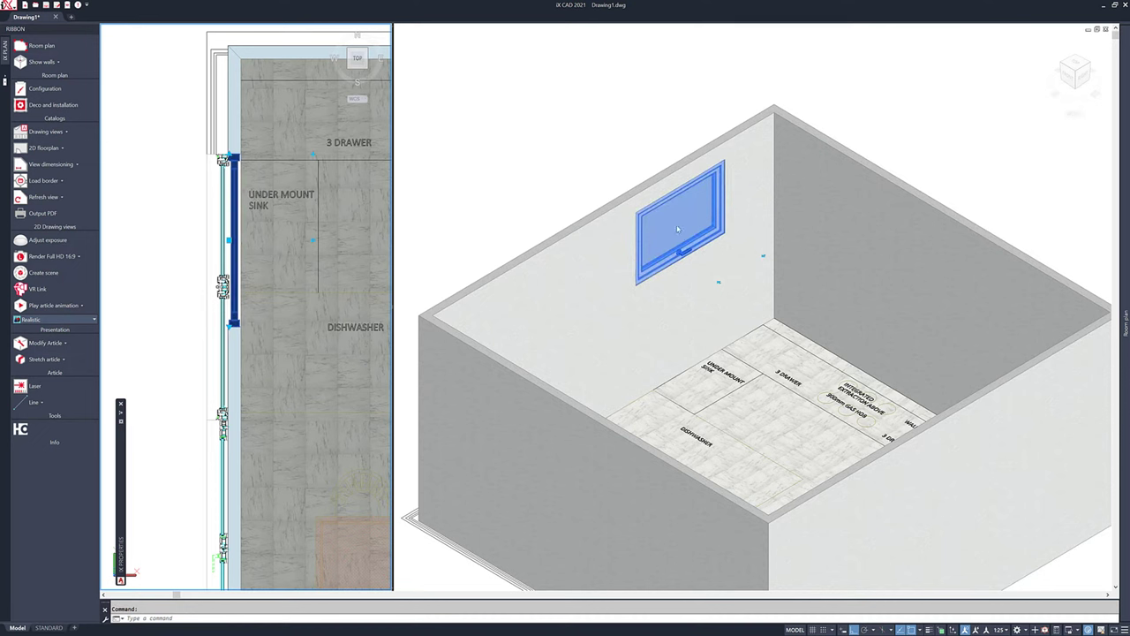
{"action": "mouse_move", "coordinate": [128, 448]}
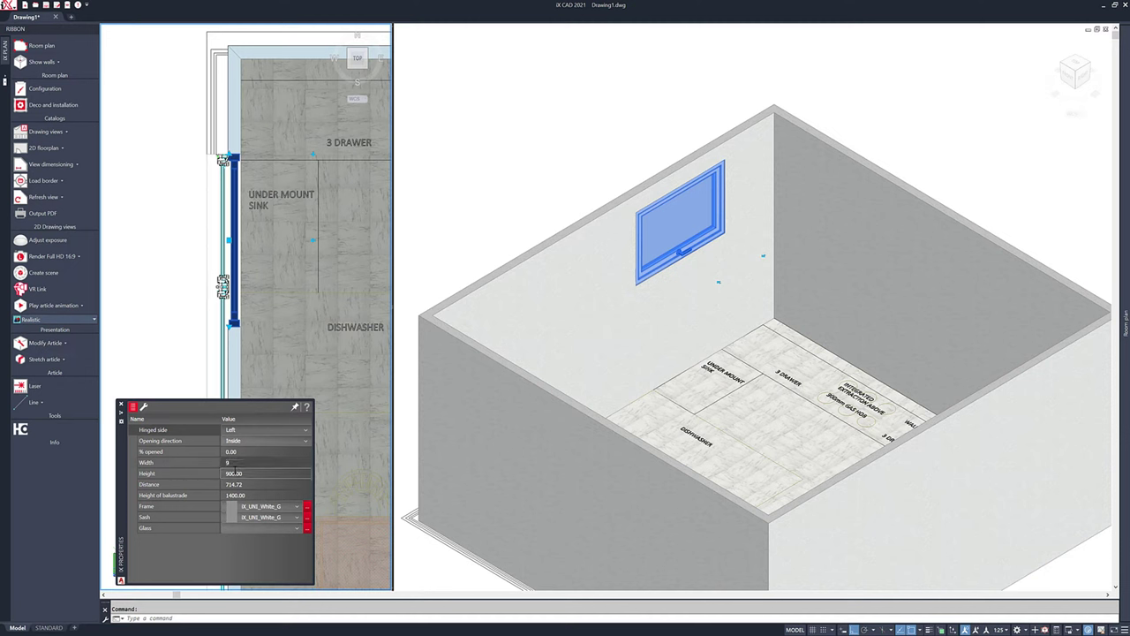
{"action": "key", "text": "Return"}
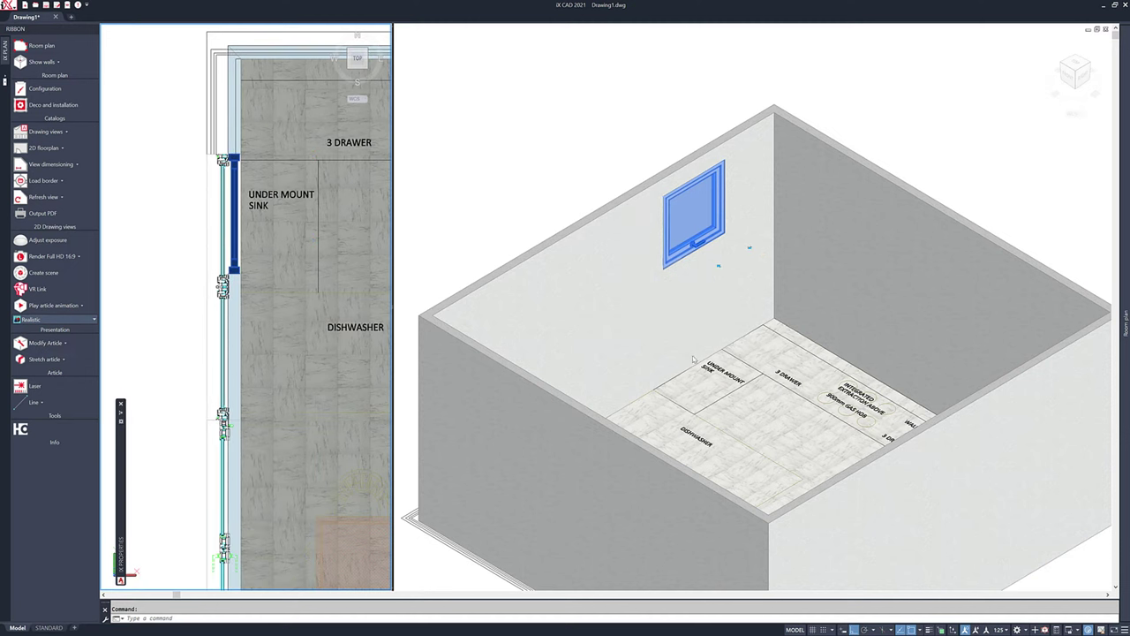
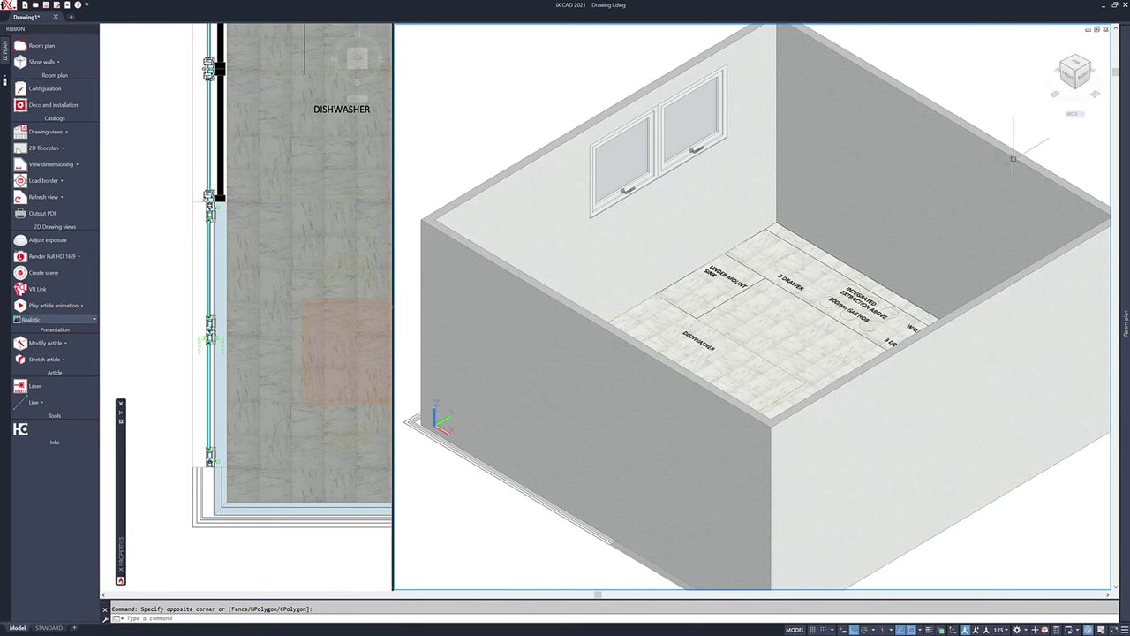
- Place a 1000×900 double casement window at the window wall's left end and show its IX Properties
{"action": "mouse_move", "coordinate": [1124, 137]}
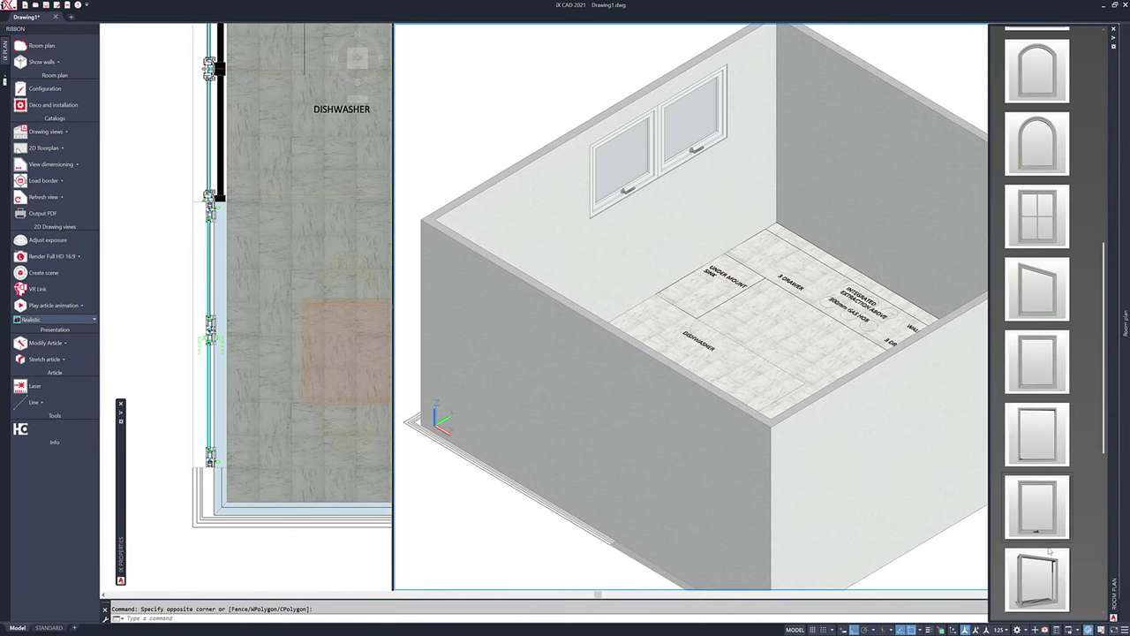
{"action": "scroll", "coordinate": [1037, 397], "scroll_direction": "up", "scroll_amount": 5}
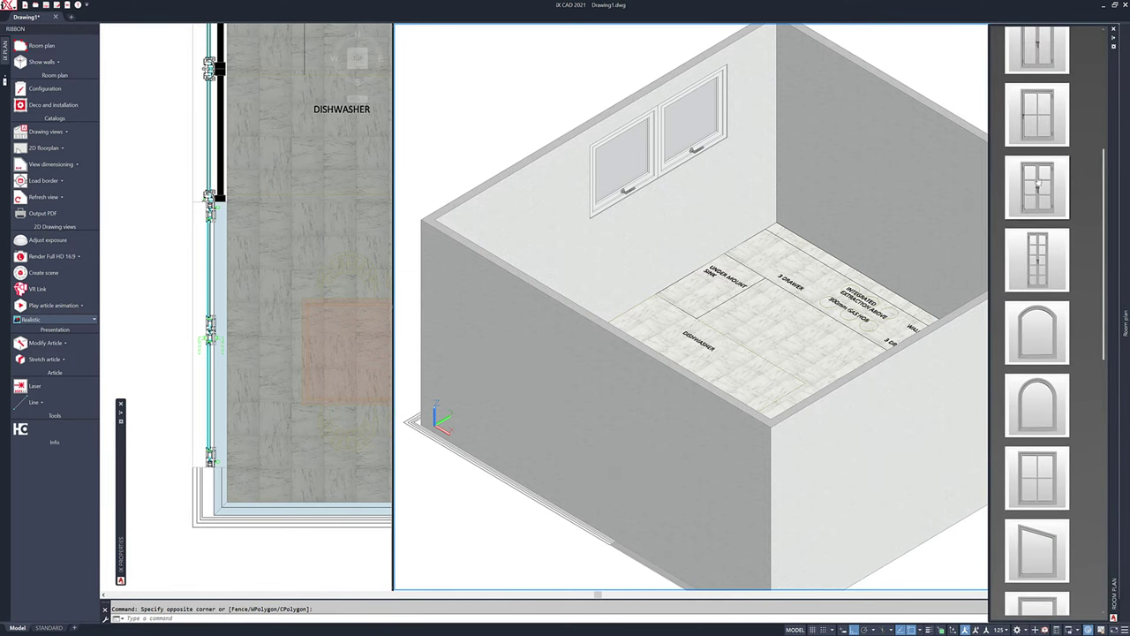
{"action": "left_click", "coordinate": [1037, 188]}
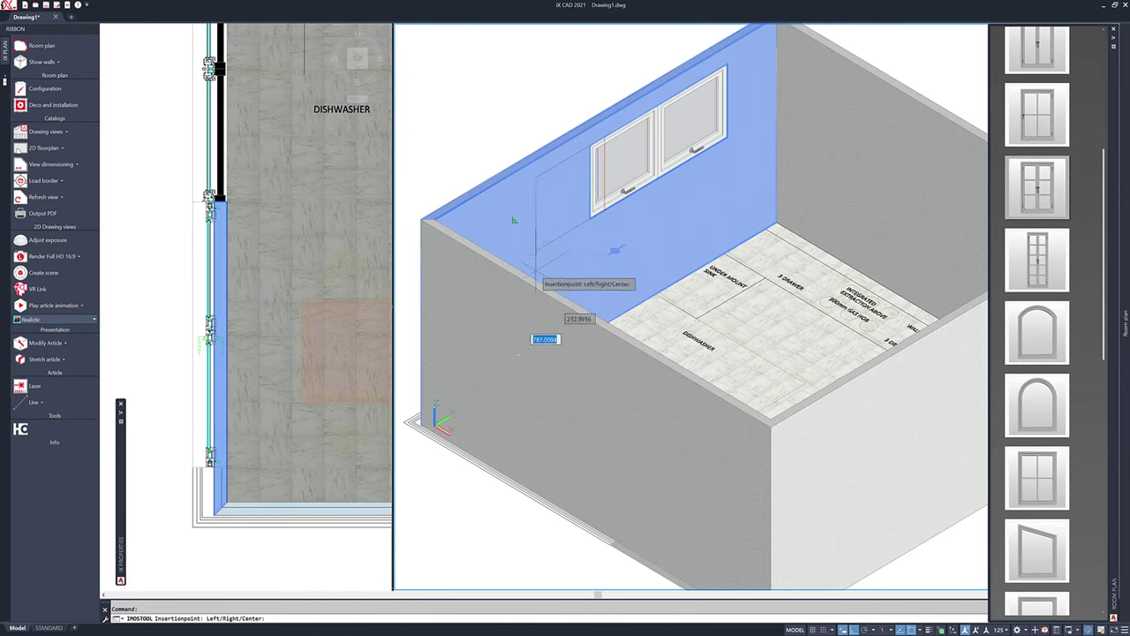
{"action": "left_click", "coordinate": [513, 220]}
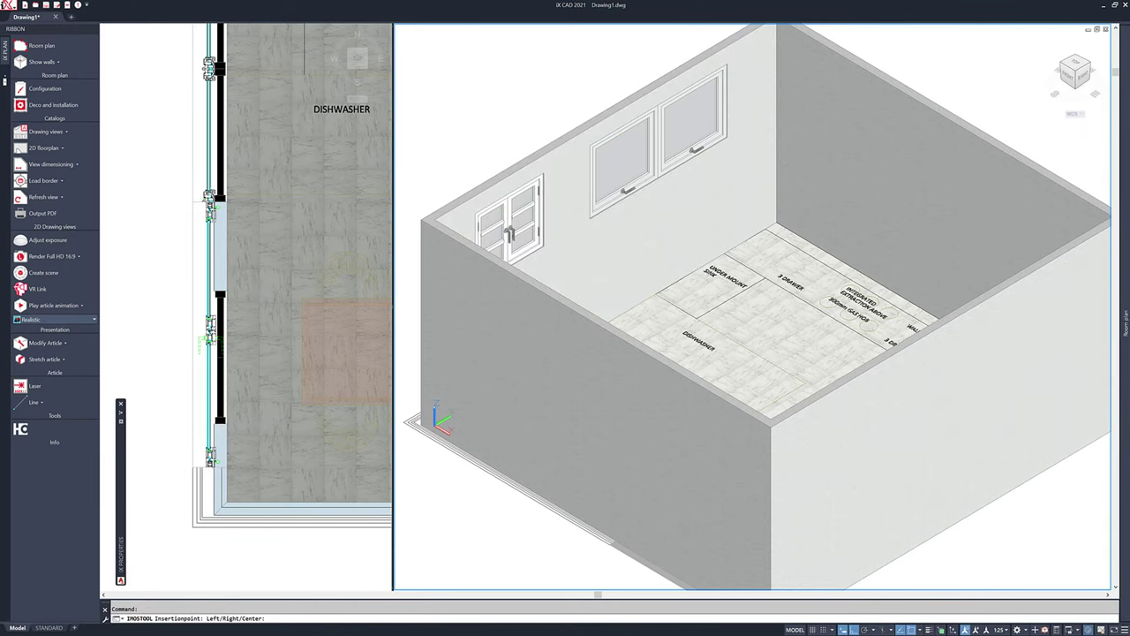
{"action": "key", "text": "Escape"}
{"action": "left_click", "coordinate": [513, 223]}
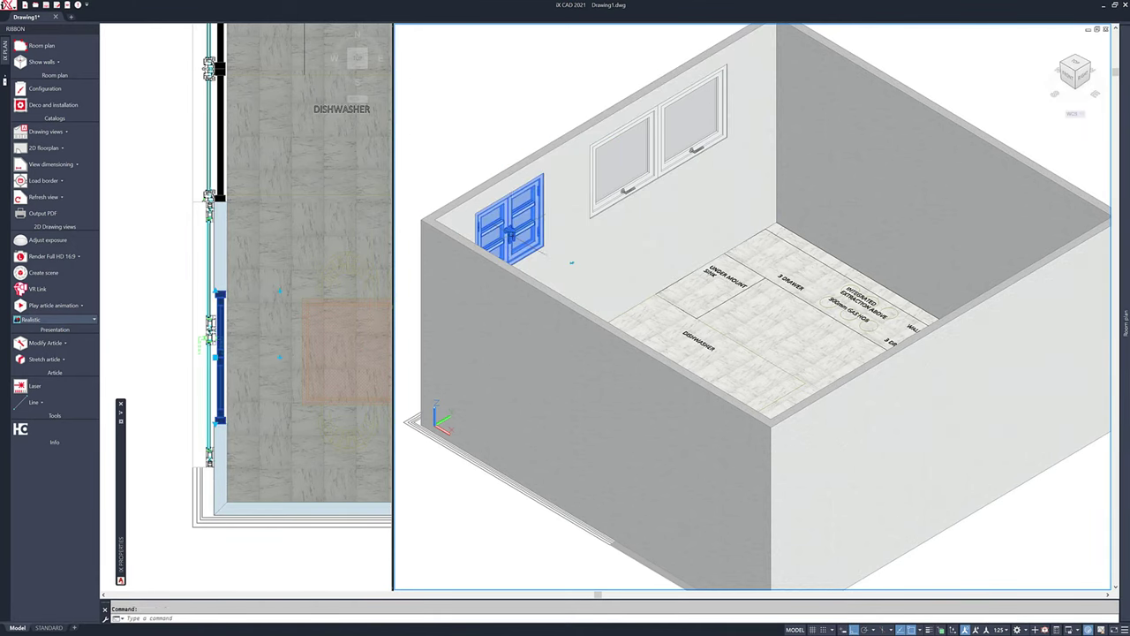
{"action": "mouse_move", "coordinate": [118, 477]}
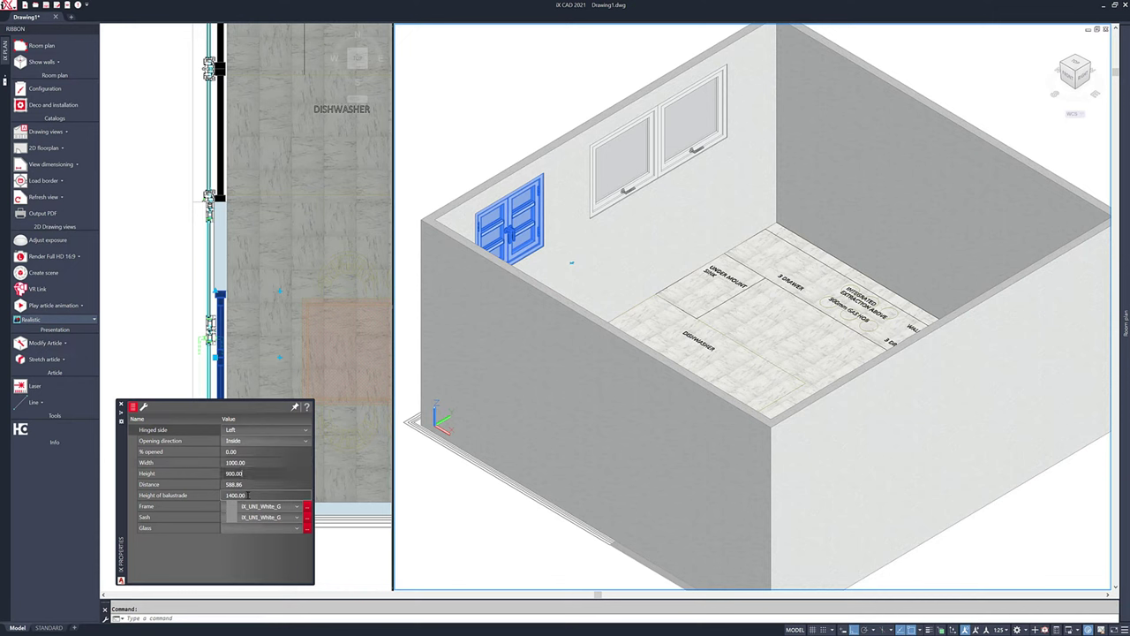
- Set the window to height 2300, balustrade height 0, width 1800 and distance 0
{"action": "left_click", "coordinate": [215, 477]}
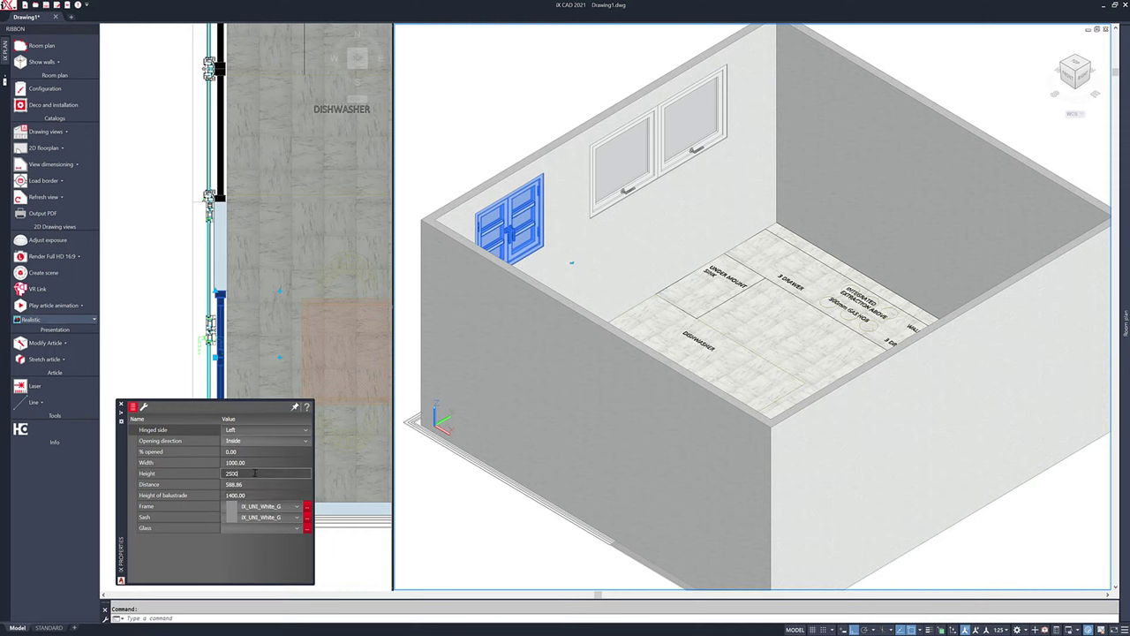
{"action": "key", "text": "Return"}
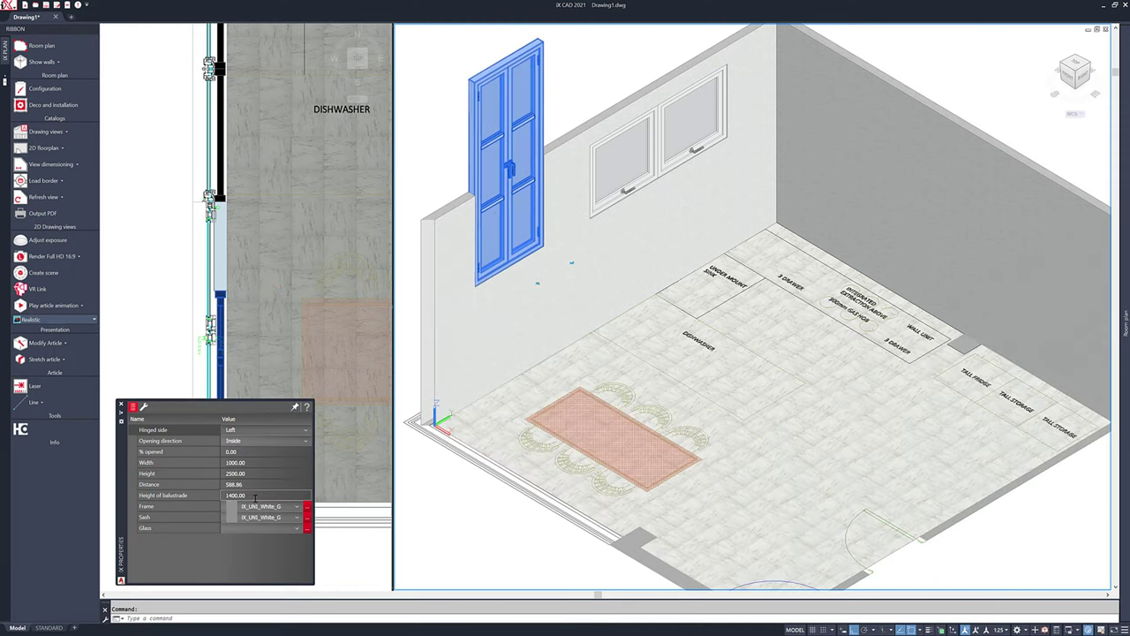
{"action": "key", "text": "Return"}
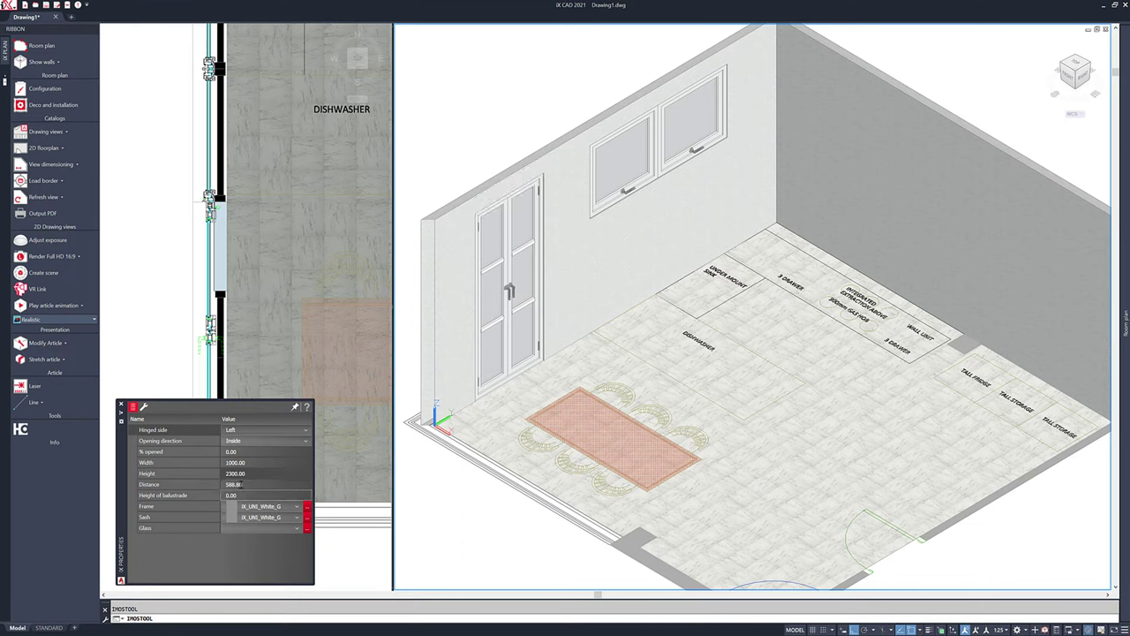
{"action": "left_click", "coordinate": [239, 484]}
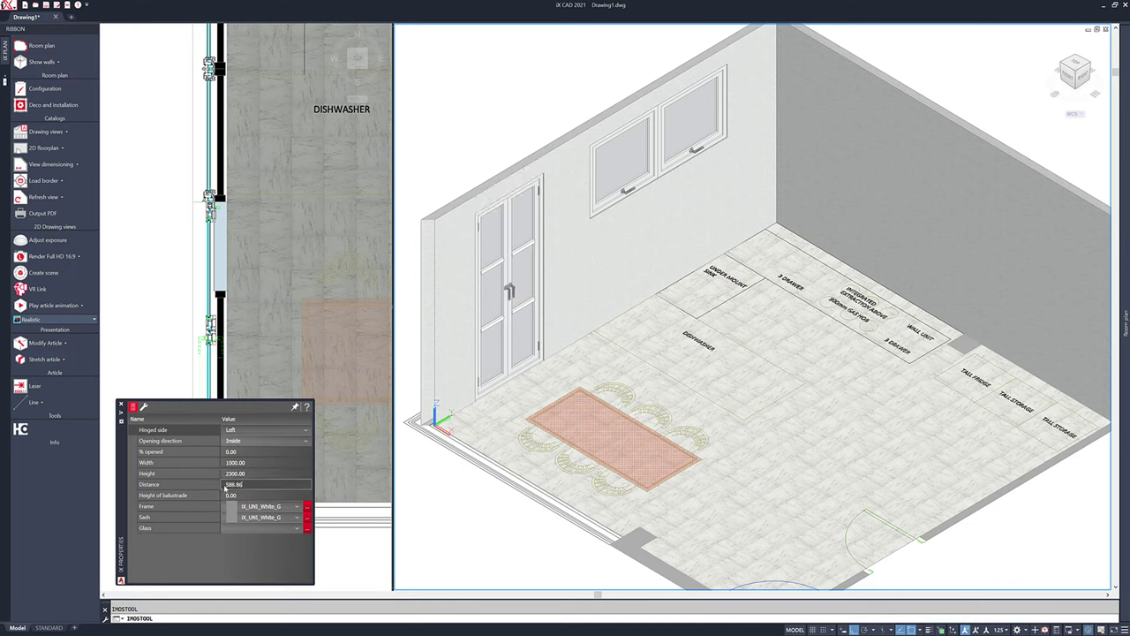
{"action": "left_click_drag", "start_coordinate": [226, 486], "coordinate": [241, 491]}
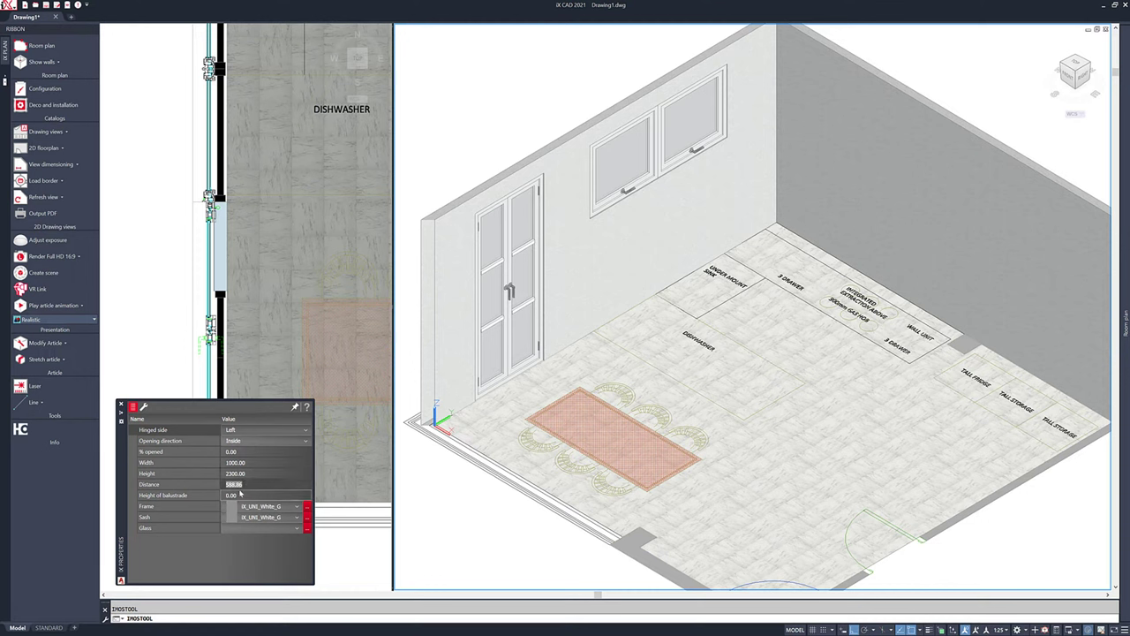
{"action": "left_click", "coordinate": [258, 463]}
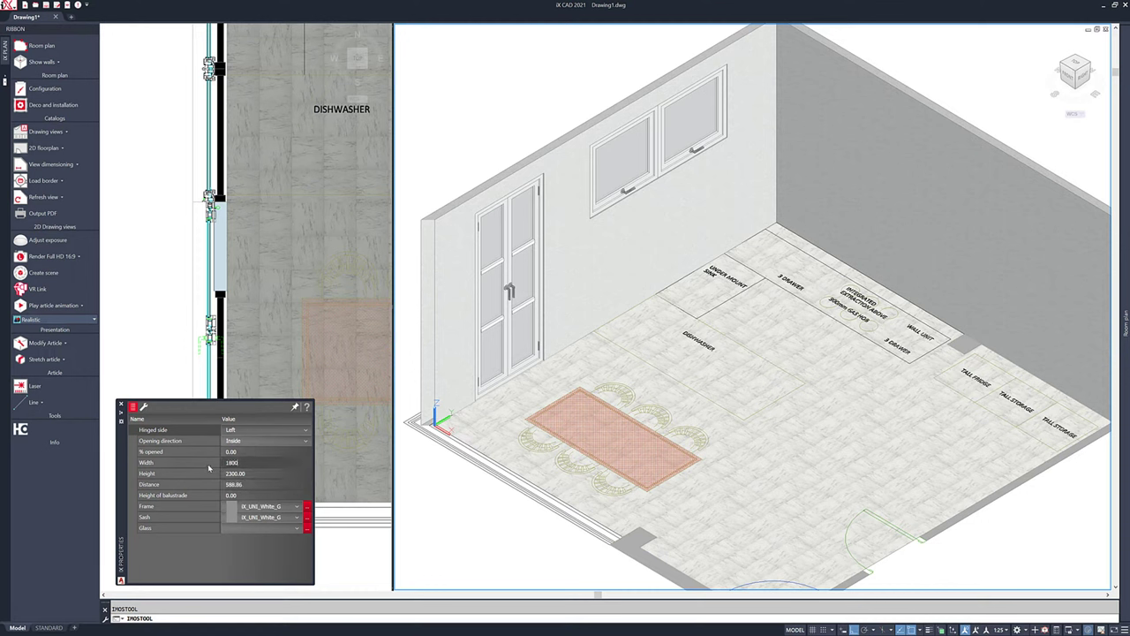
{"action": "key", "text": "Return"}
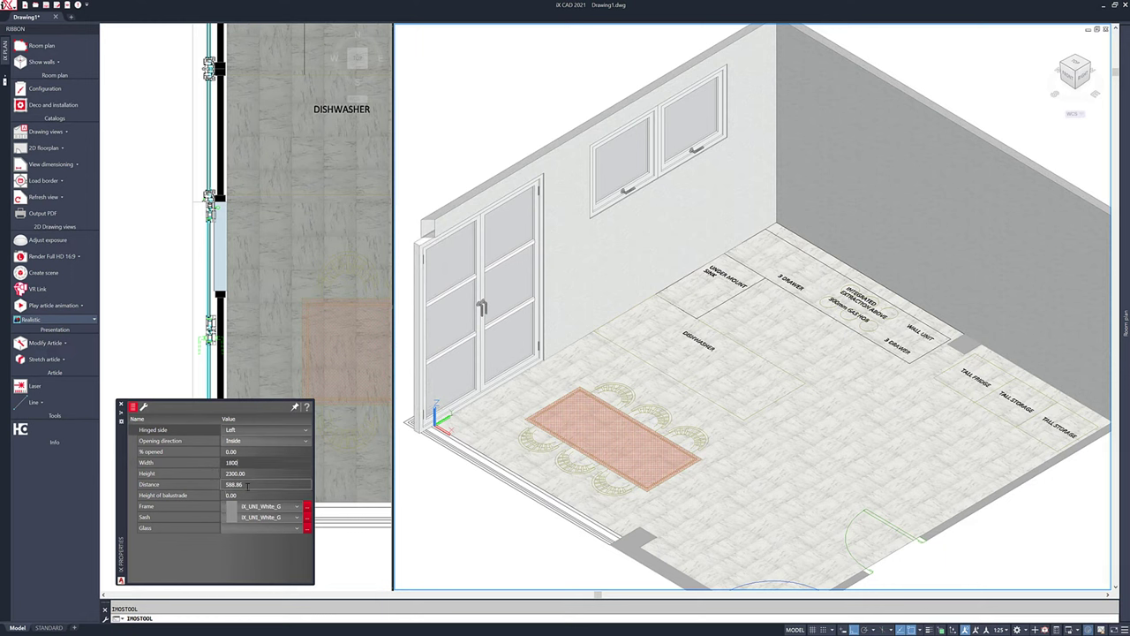
{"action": "left_click", "coordinate": [218, 486]}
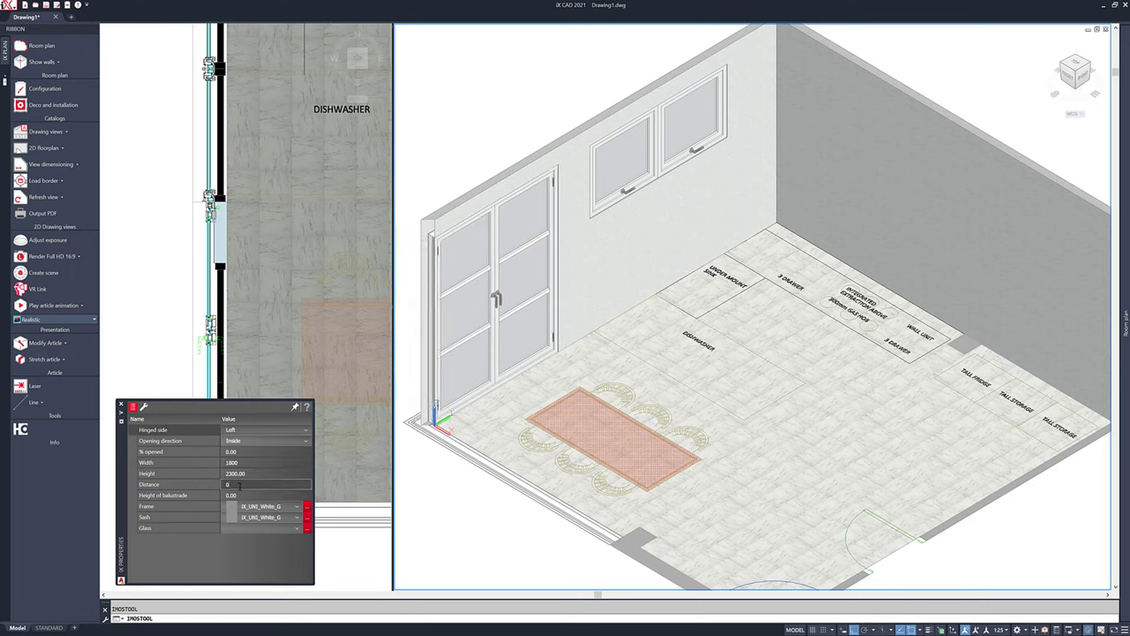
{"action": "key", "text": "Return"}
{"action": "left_click", "coordinate": [204, 320]}
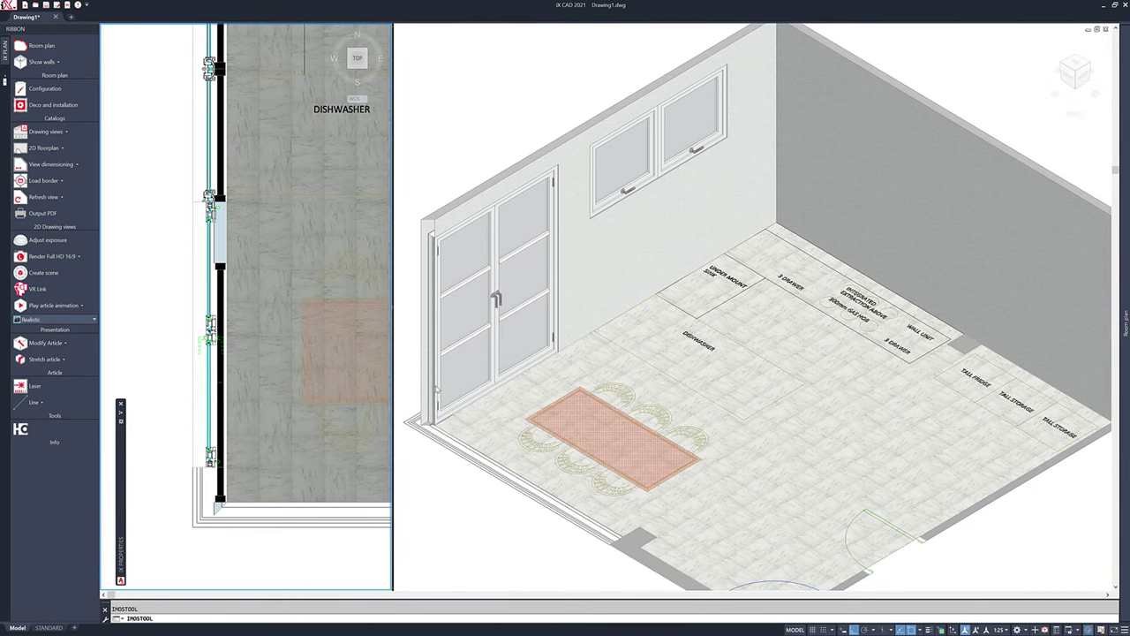
{"action": "left_click", "coordinate": [485, 338]}
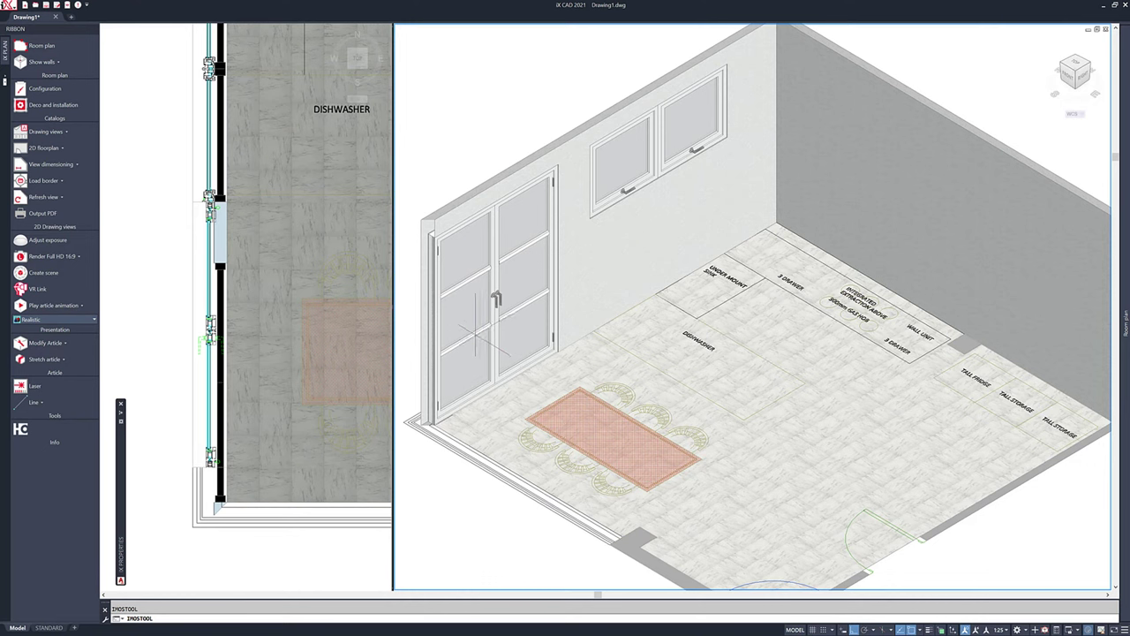
{"action": "left_click", "coordinate": [477, 346]}
{"action": "type", "text": "m"}
{"action": "key", "text": "Return"}
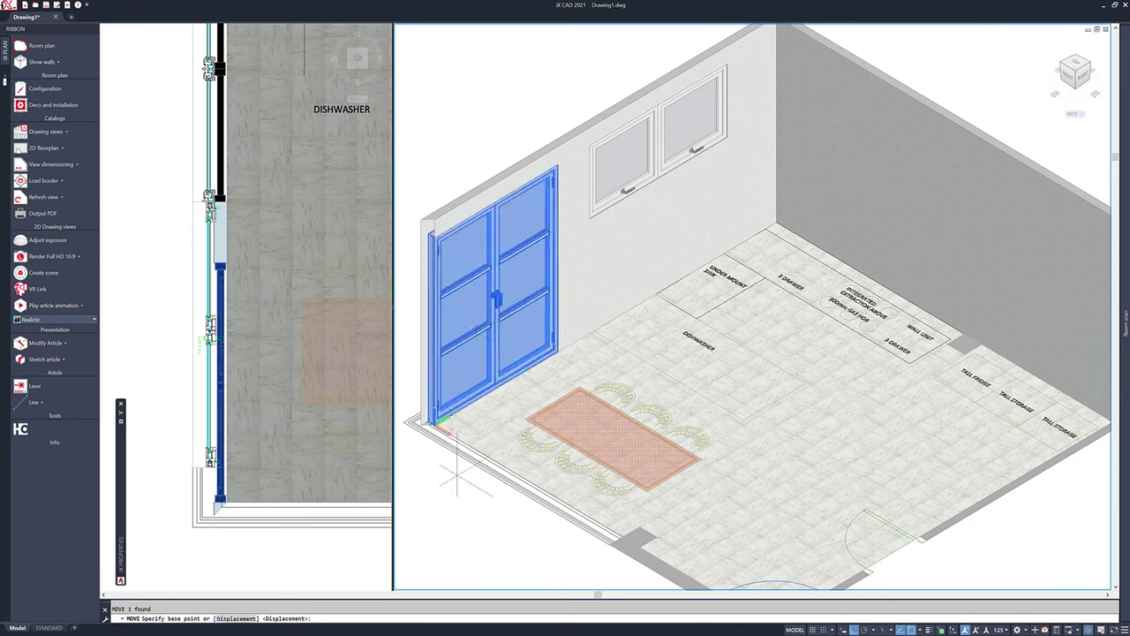
{"action": "left_click", "coordinate": [440, 519]}
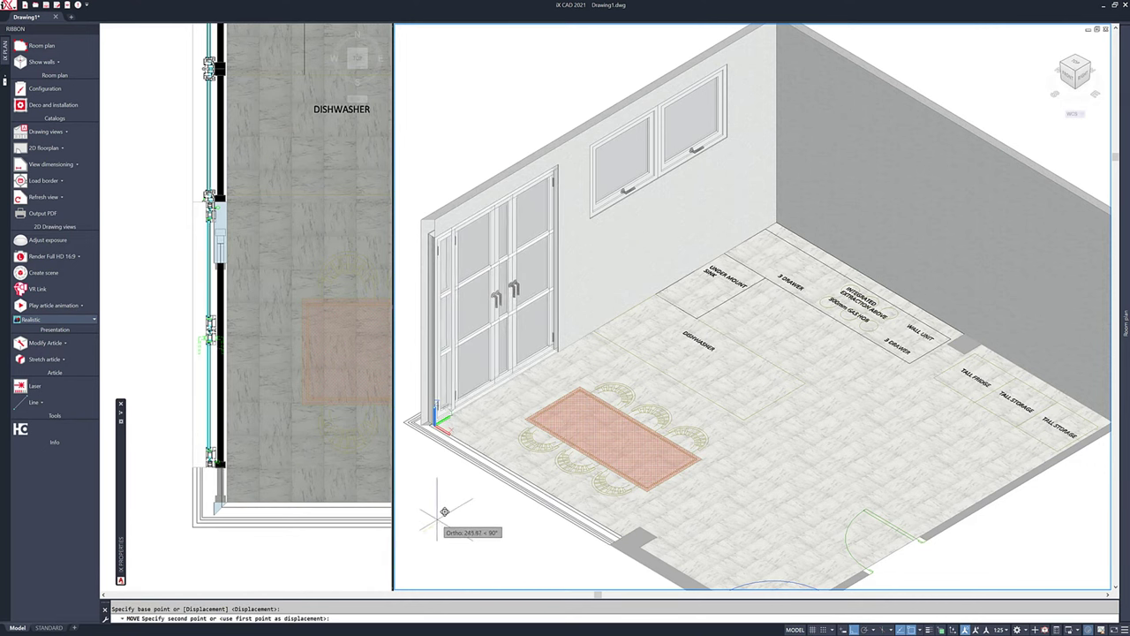
{"action": "key", "text": "Escape"}
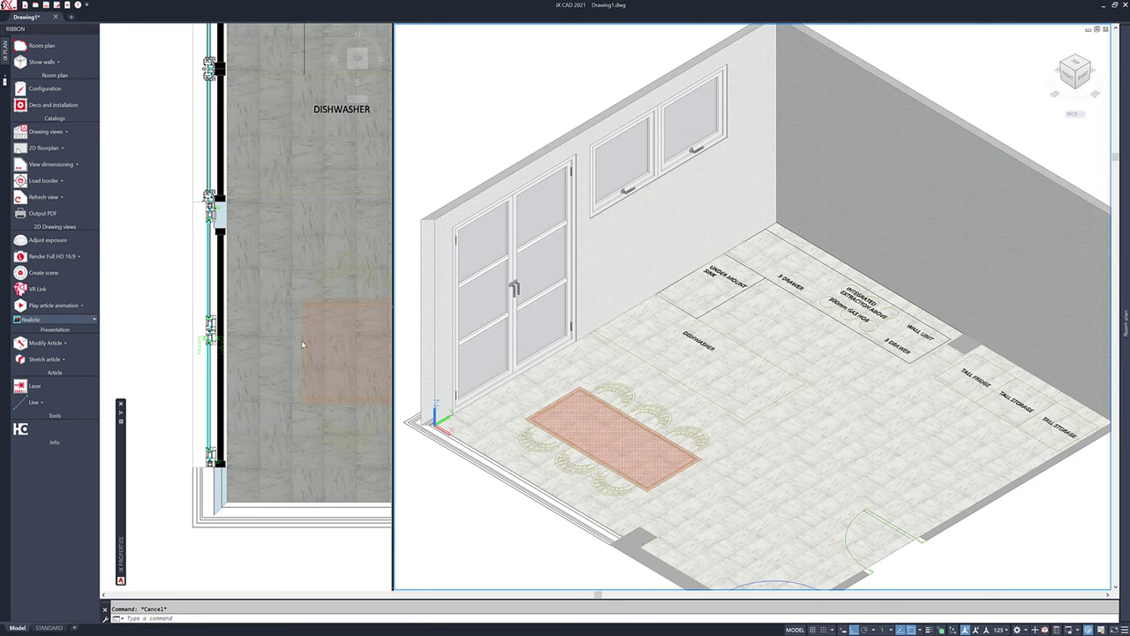
- Place a panelled door on the tall wall beside the bathroom
{"action": "middle_click_drag", "start_coordinate": [772, 461], "coordinate": [633, 322]}
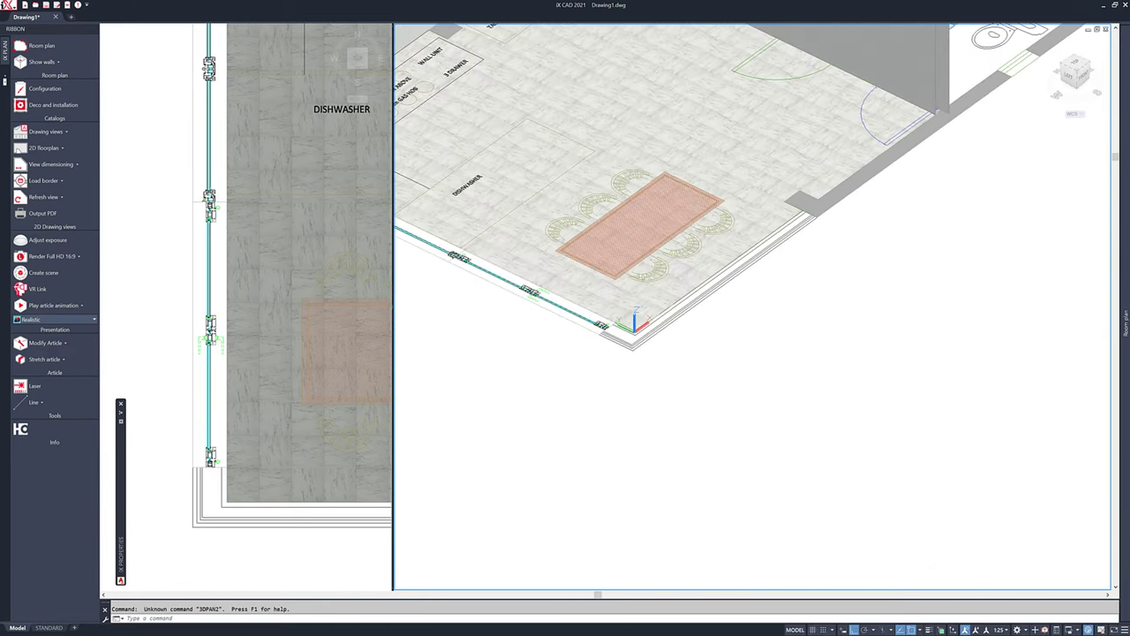
{"action": "middle_click_drag", "start_coordinate": [743, 176], "coordinate": [752, 336], "text": "shift"}
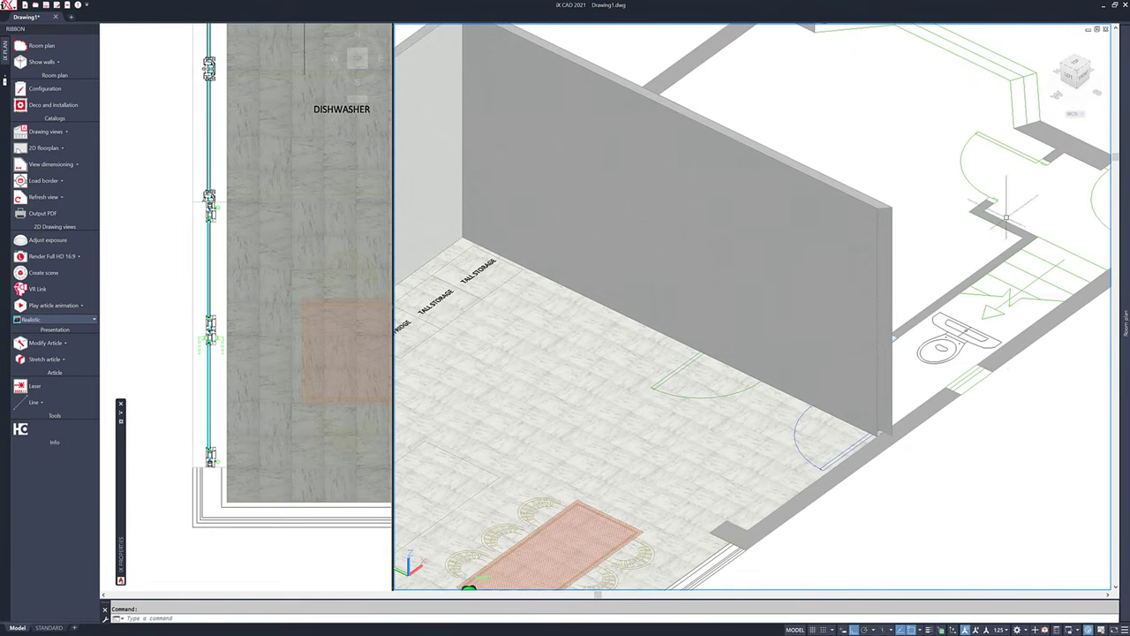
{"action": "mouse_move", "coordinate": [1118, 157]}
{"action": "scroll", "coordinate": [1025, 165], "scroll_direction": "down", "scroll_amount": 1}
{"action": "scroll", "coordinate": [1025, 166], "scroll_direction": "up", "scroll_amount": 5}
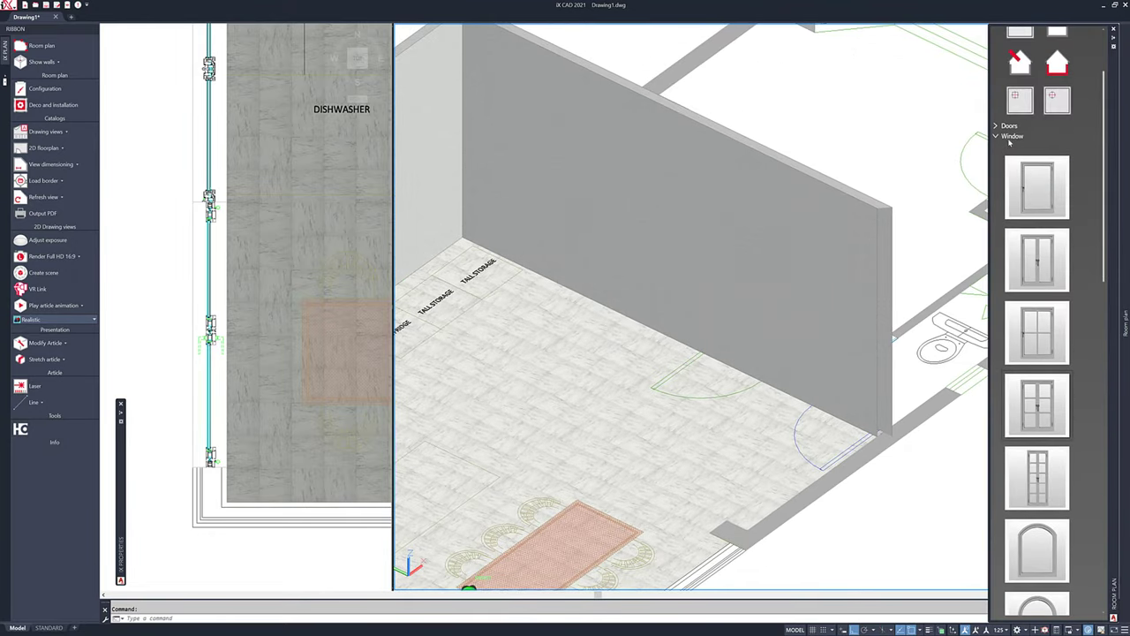
{"action": "left_click", "coordinate": [1007, 246]}
{"action": "left_click", "coordinate": [1006, 235]}
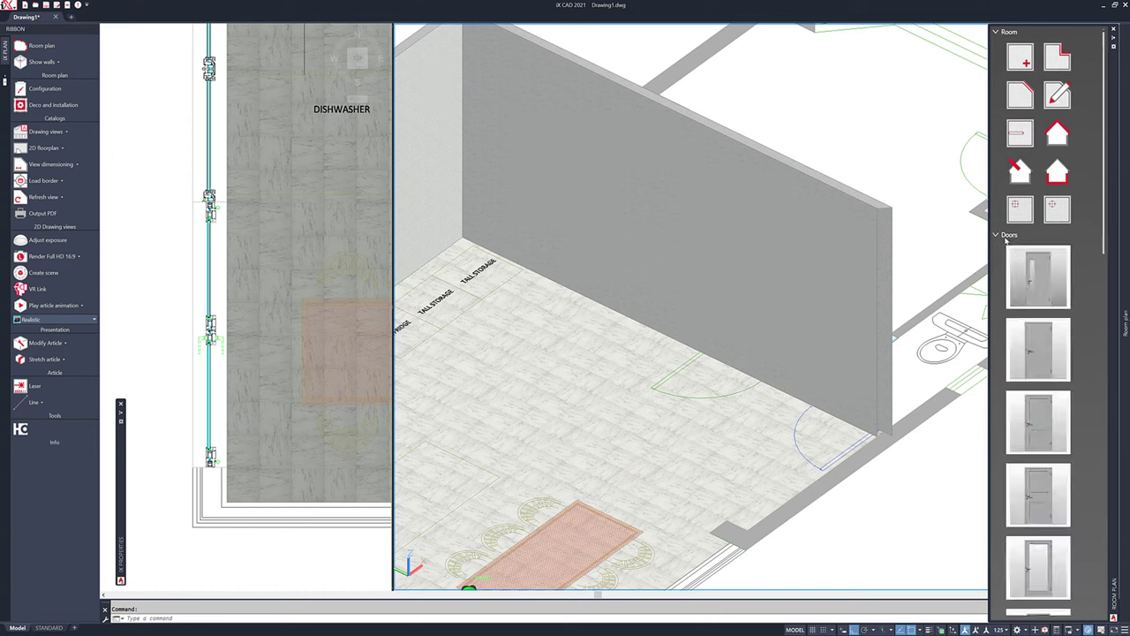
{"action": "left_click", "coordinate": [1037, 487]}
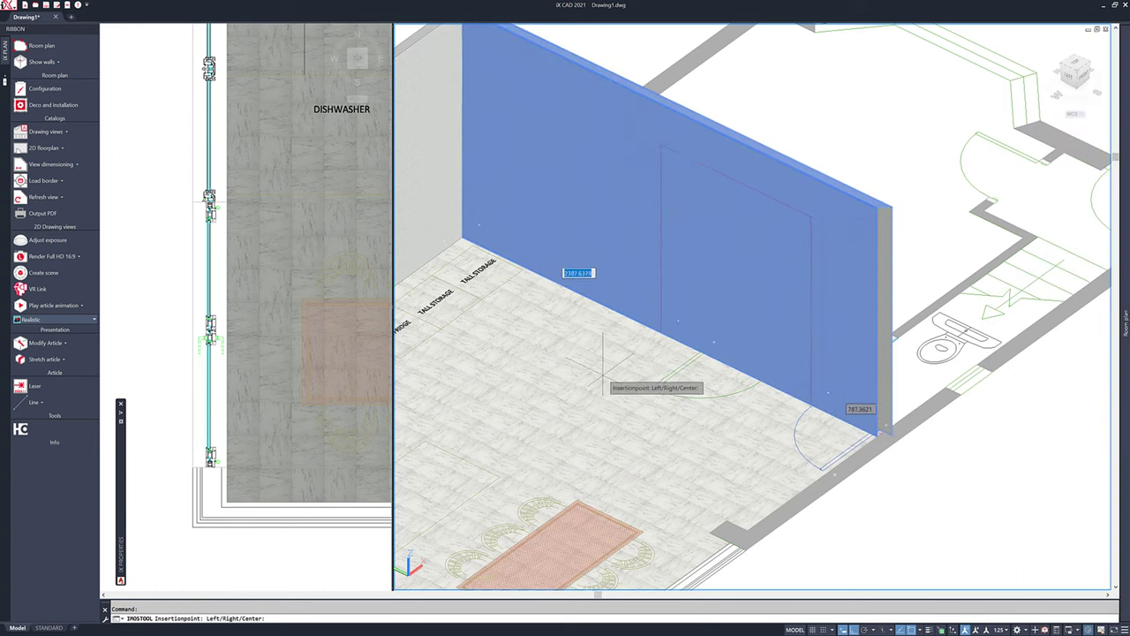
{"action": "left_click", "coordinate": [592, 369]}
{"action": "key", "text": "Escape"}
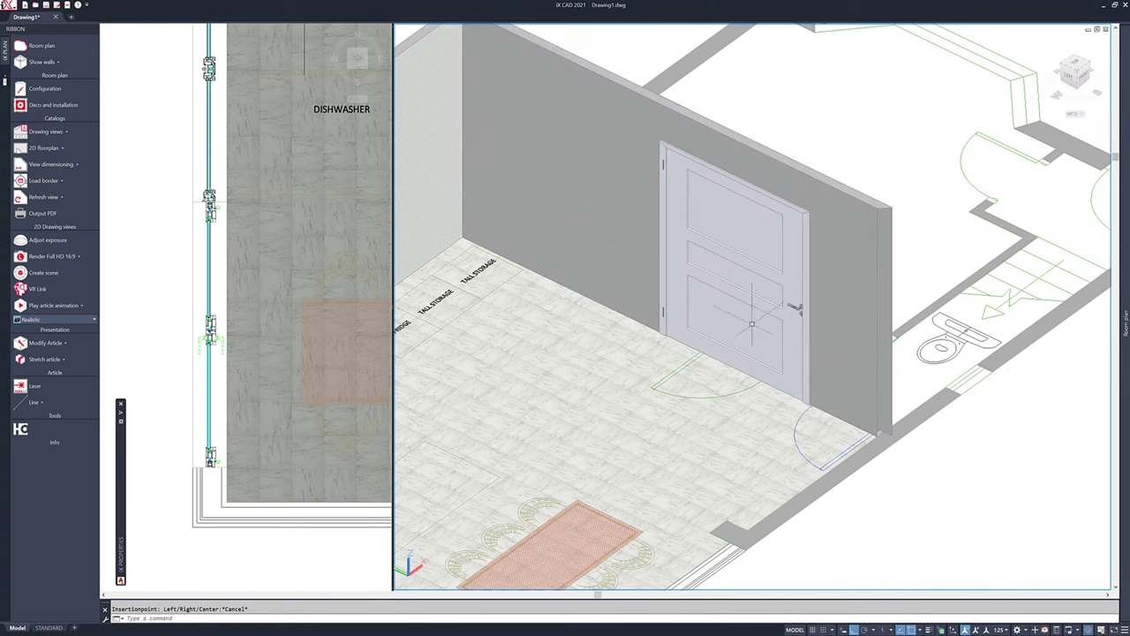
- Narrow the new panelled door to 900 wide
{"action": "left_click", "coordinate": [742, 353]}
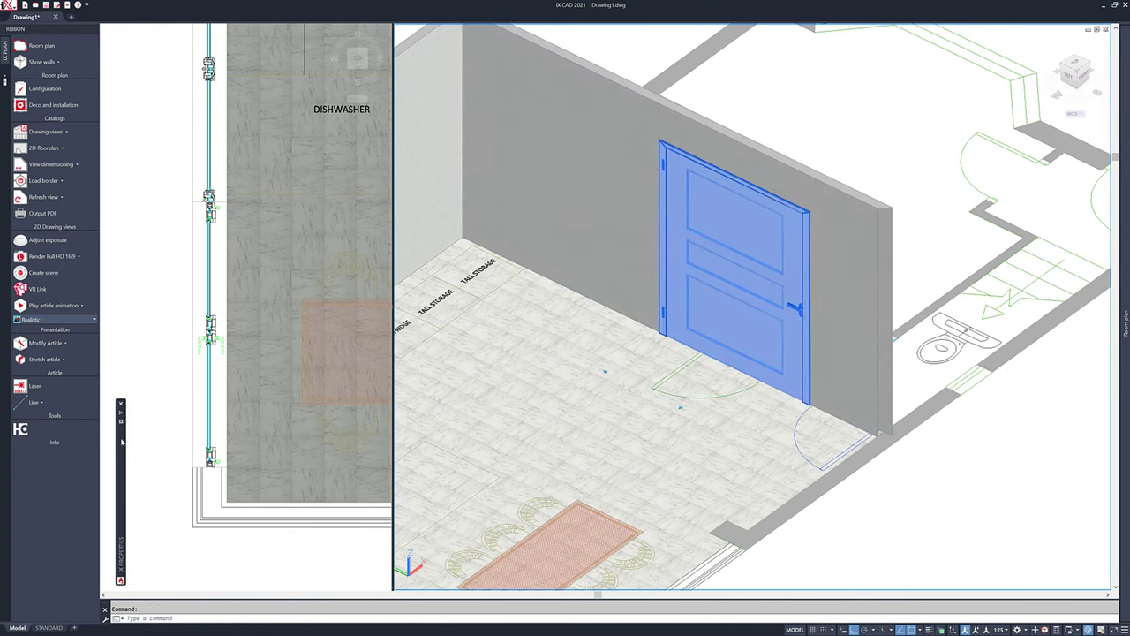
{"action": "mouse_move", "coordinate": [122, 441]}
{"action": "left_click", "coordinate": [267, 462]}
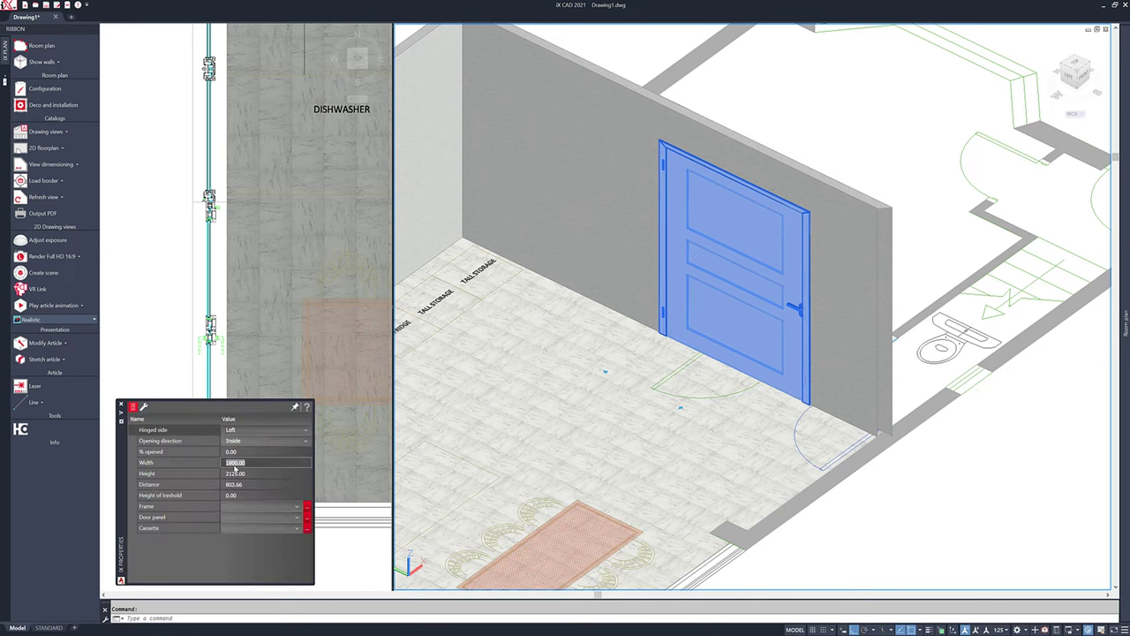
{"action": "type", "text": "900"}
{"action": "key", "text": "Return"}
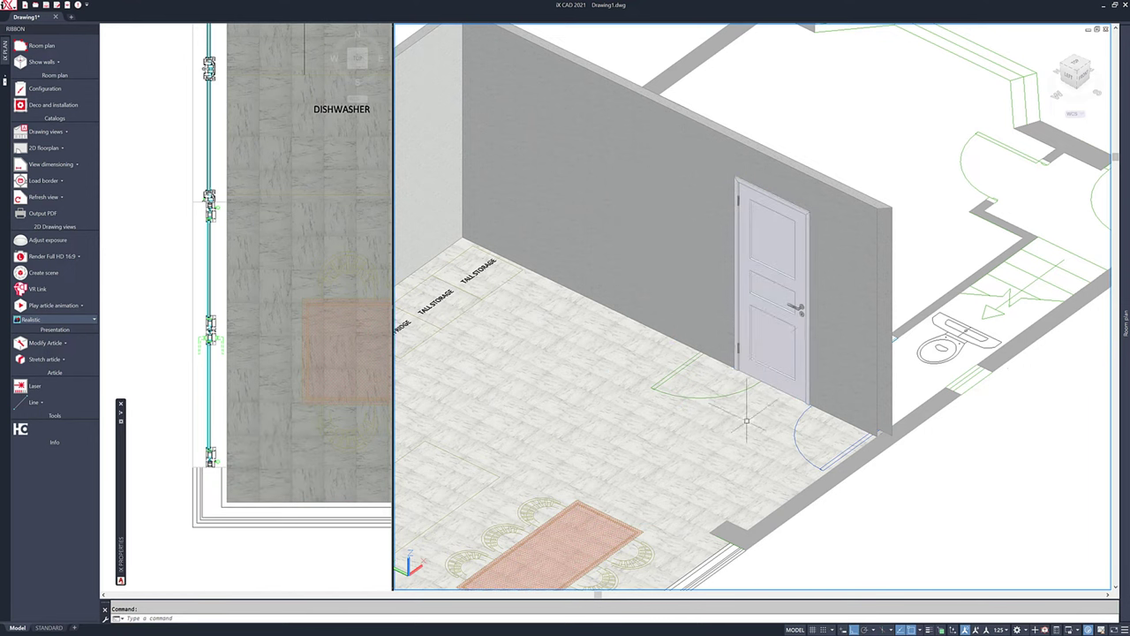
- Move the panelled door further left along the wall with MOVE
{"action": "left_click", "coordinate": [765, 350]}
{"action": "type", "text": "m"}
{"action": "key", "text": "Return"}
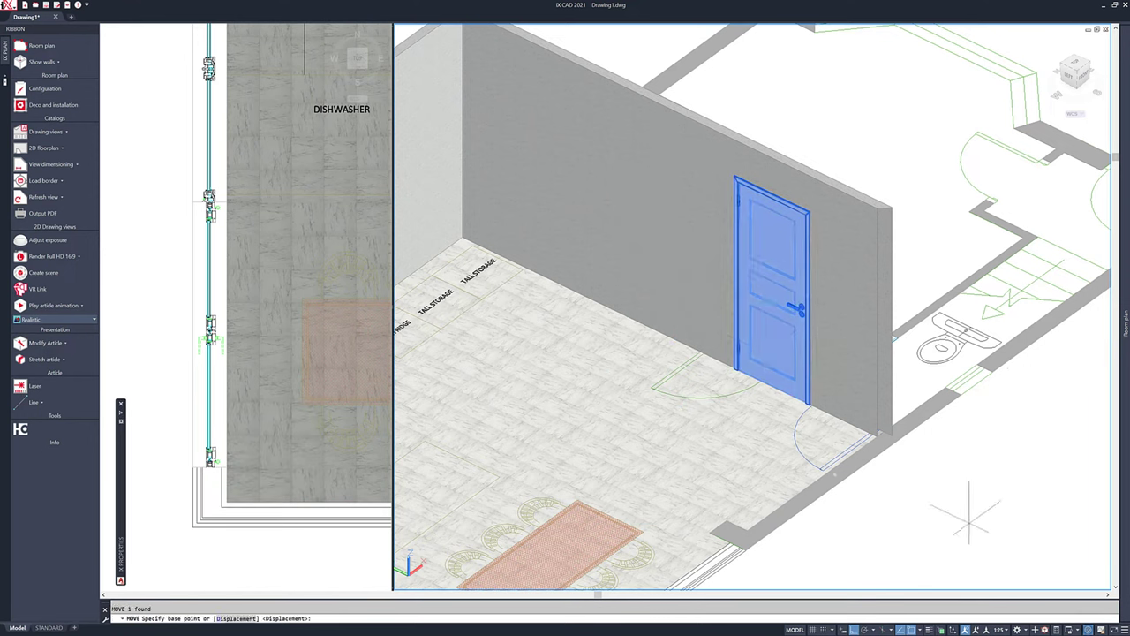
{"action": "left_click", "coordinate": [929, 512]}
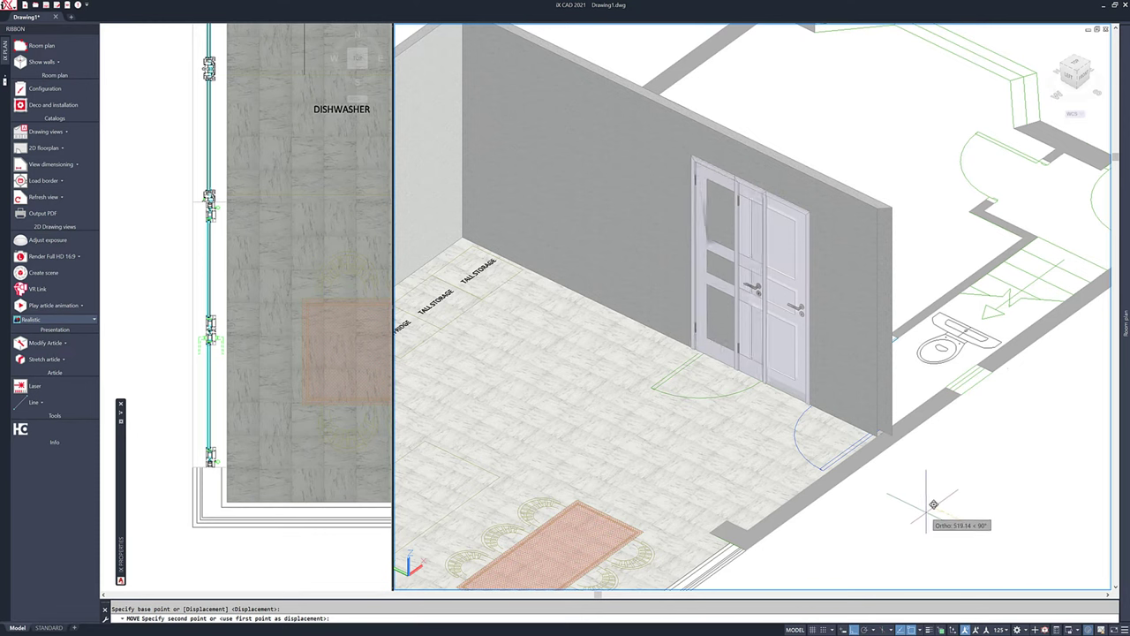
{"action": "left_click", "coordinate": [926, 504]}
- Copy the door beside the original and flip the copy so its handle is on the left
{"action": "left_click", "coordinate": [731, 325]}
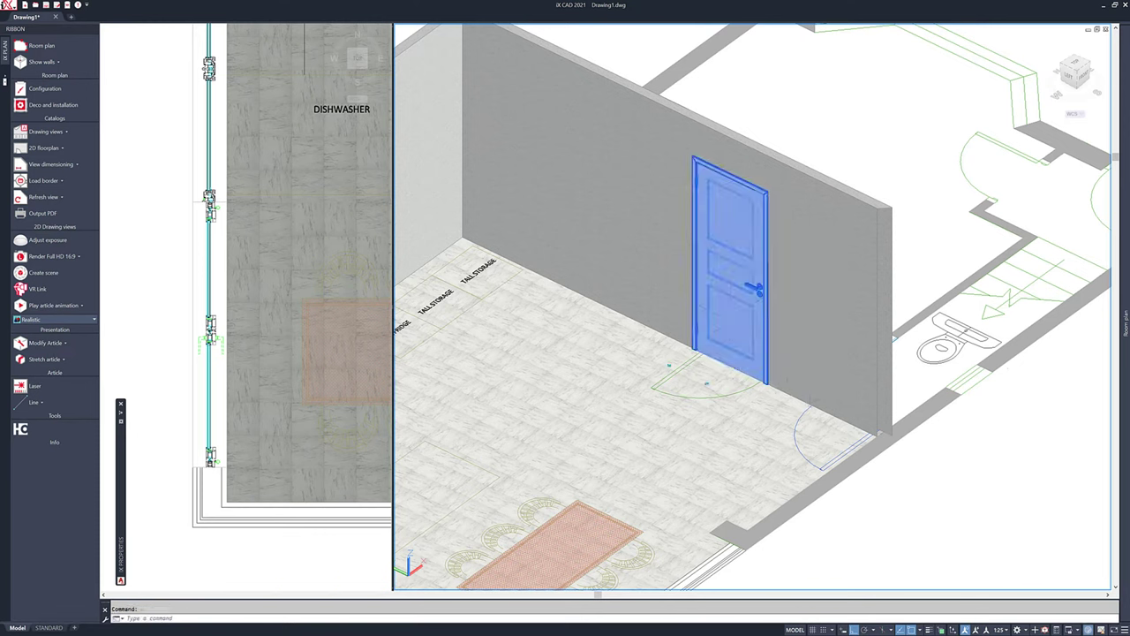
{"action": "right_click", "coordinate": [731, 323]}
{"action": "left_click", "coordinate": [757, 388]}
{"action": "left_click", "coordinate": [928, 484]}
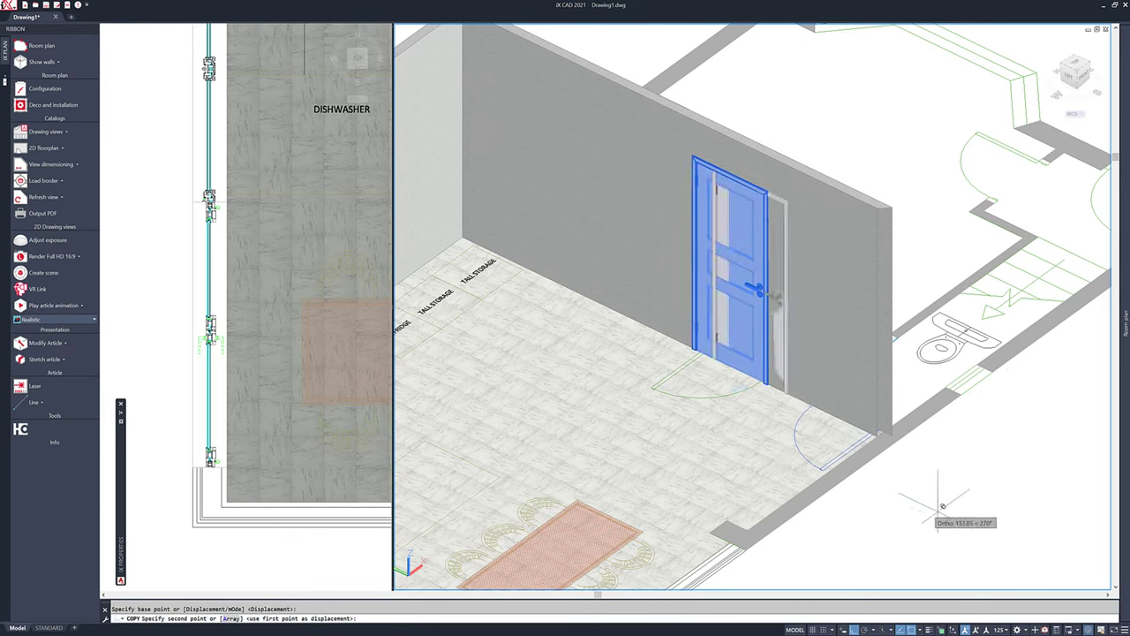
{"action": "left_click", "coordinate": [1042, 541]}
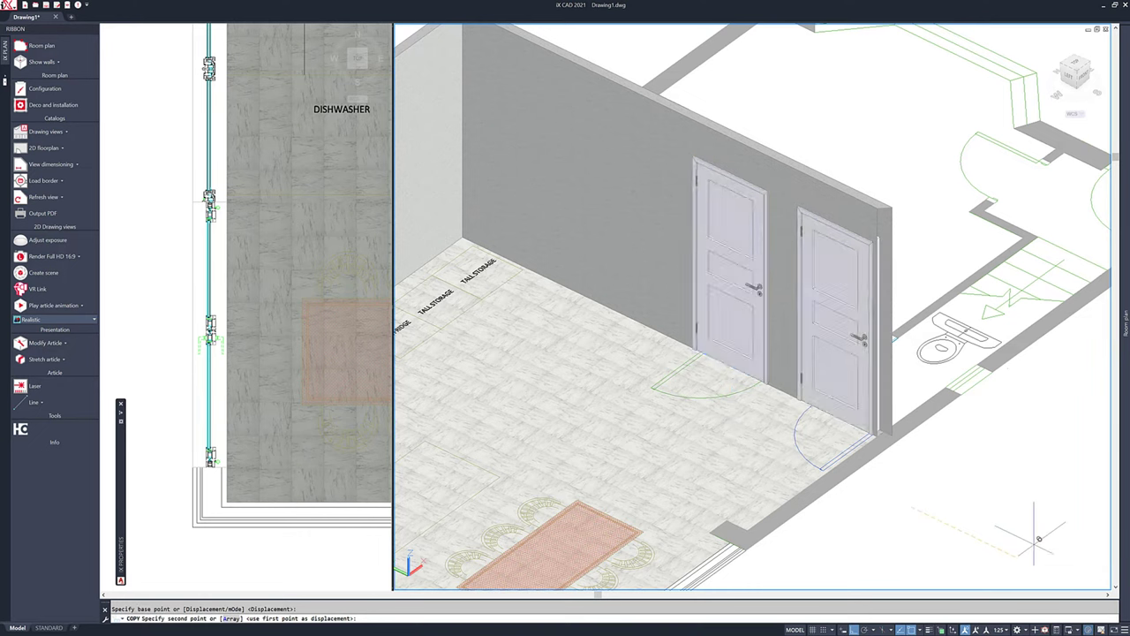
{"action": "left_click", "coordinate": [835, 351]}
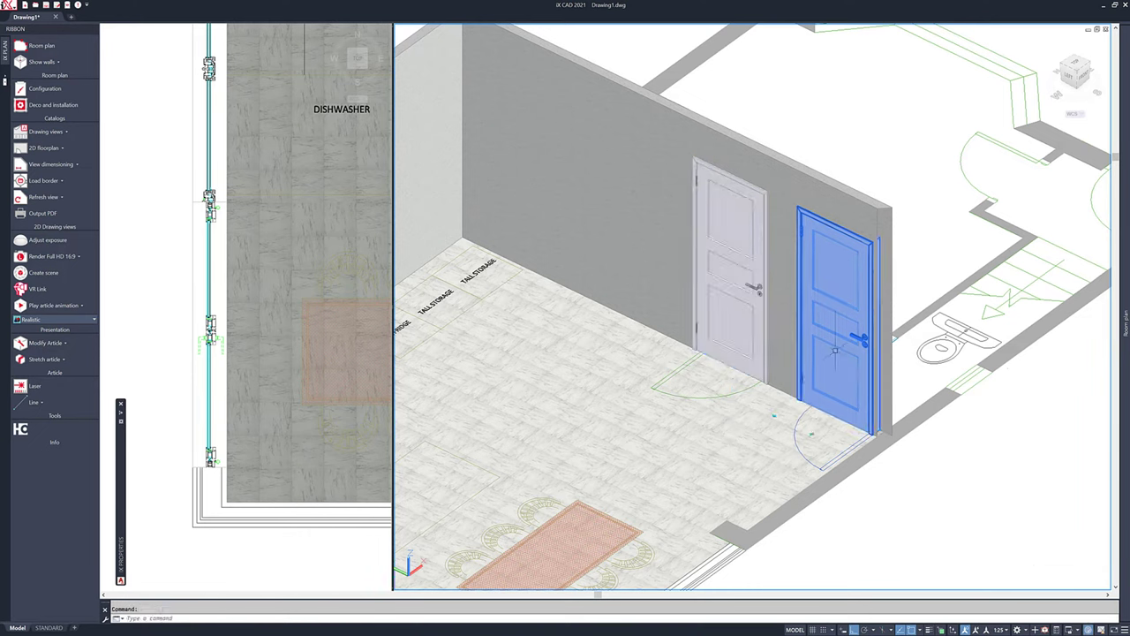
{"action": "left_click", "coordinate": [812, 432]}
{"action": "key", "text": "Escape"}
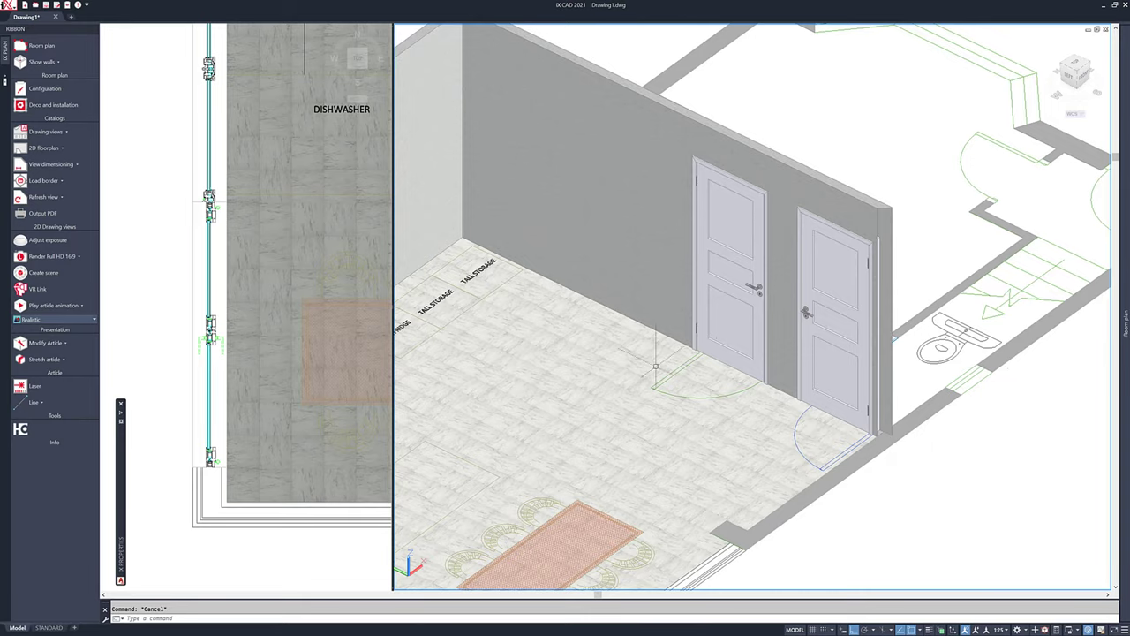
{"action": "mouse_move", "coordinate": [713, 369]}
{"action": "middle_mouse_down", "text": "shift"}
{"action": "mouse_move", "coordinate": [803, 304]}
{"action": "mouse_move", "coordinate": [718, 380]}
{"action": "middle_mouse_up", "text": "shift"}
- Orbit the 3D view and pan the plan across the labelled fridge, hob and dishwasher units
{"action": "scroll", "coordinate": [718, 380], "scroll_direction": "down", "scroll_amount": 2}
{"action": "middle_click_drag", "start_coordinate": [737, 331], "coordinate": [658, 439], "text": "shift"}
{"action": "left_click", "coordinate": [167, 176]}
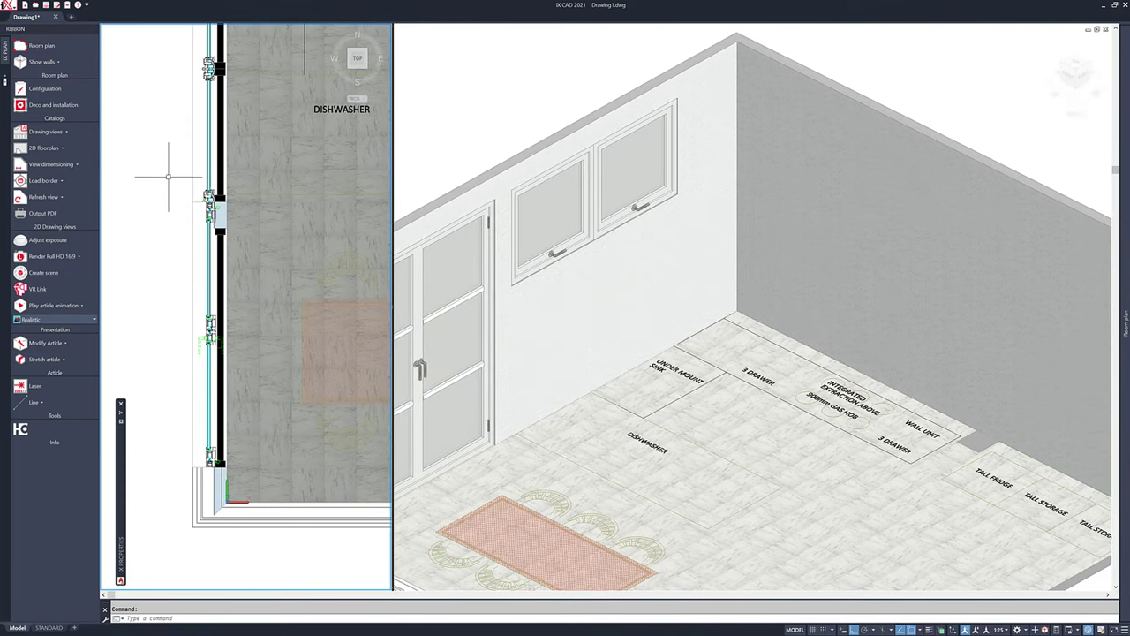
{"action": "middle_click_drag", "start_coordinate": [167, 181], "coordinate": [124, 282]}
{"action": "scroll", "coordinate": [332, 230], "scroll_direction": "down", "scroll_amount": 3}
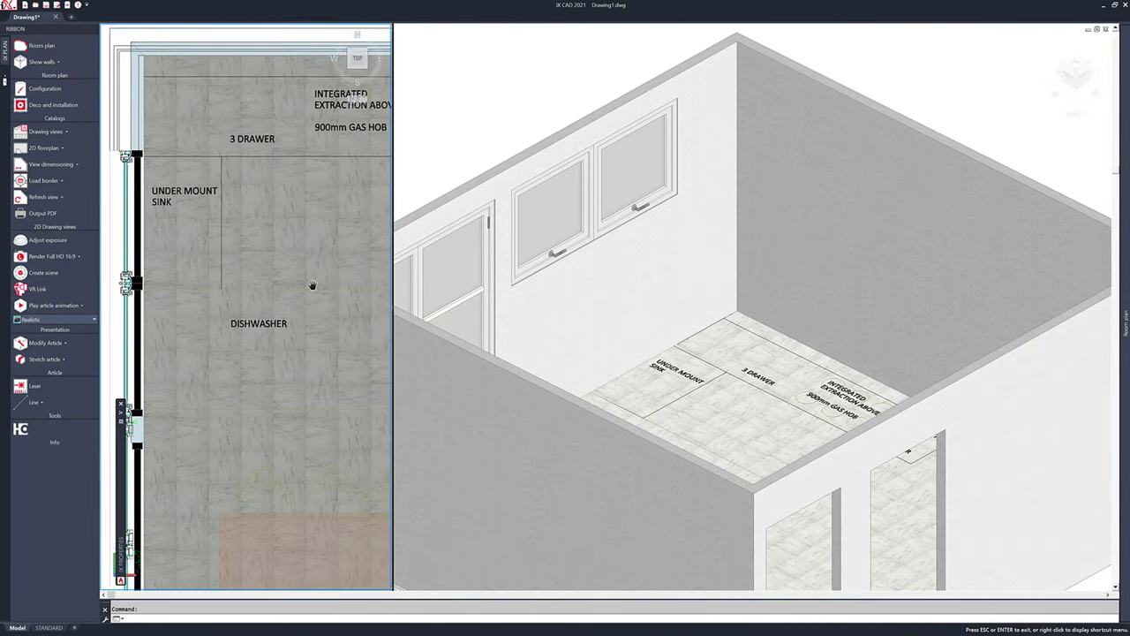
{"action": "middle_click_drag", "start_coordinate": [320, 253], "coordinate": [268, 203]}
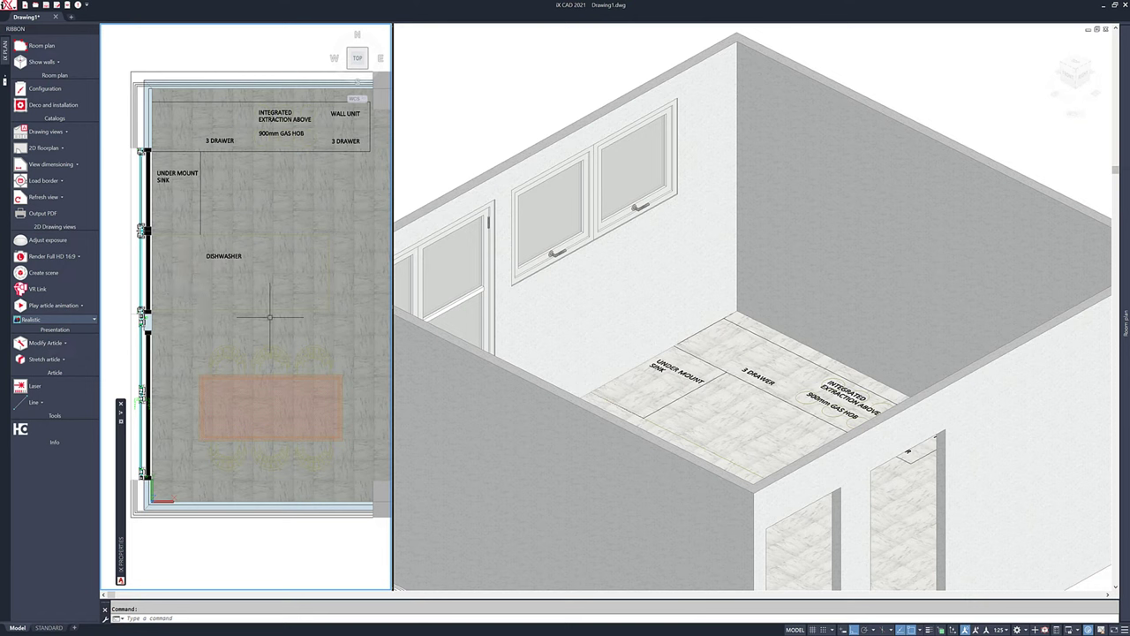
{"action": "scroll", "coordinate": [327, 239], "scroll_direction": "up", "scroll_amount": 2}
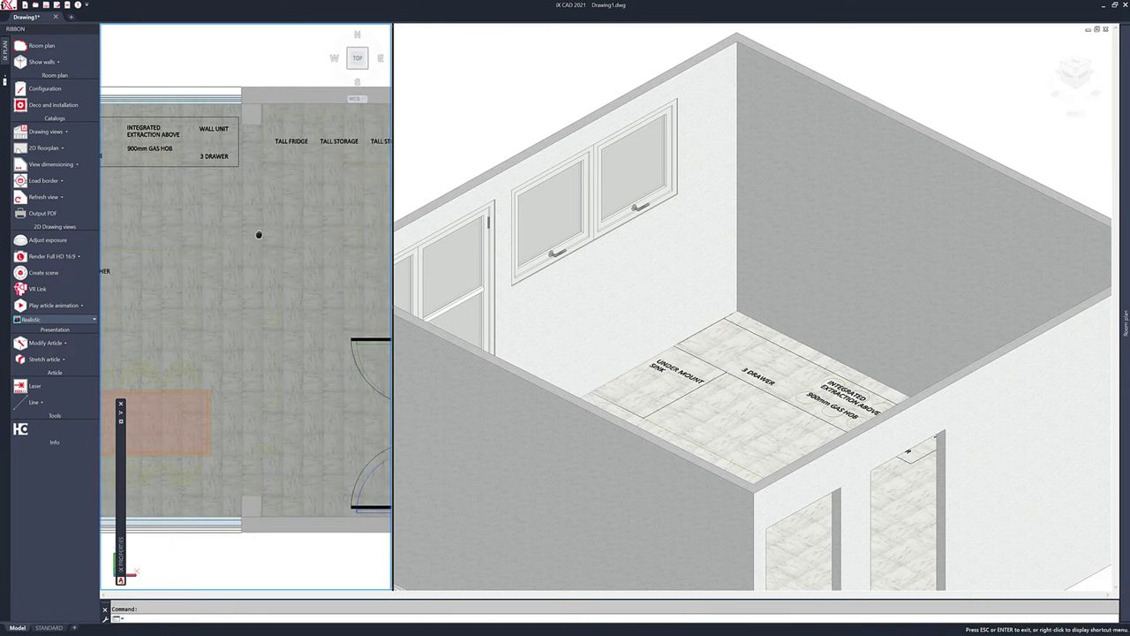
{"action": "middle_click_drag", "start_coordinate": [255, 235], "coordinate": [209, 237]}
{"action": "key", "text": "Escape"}
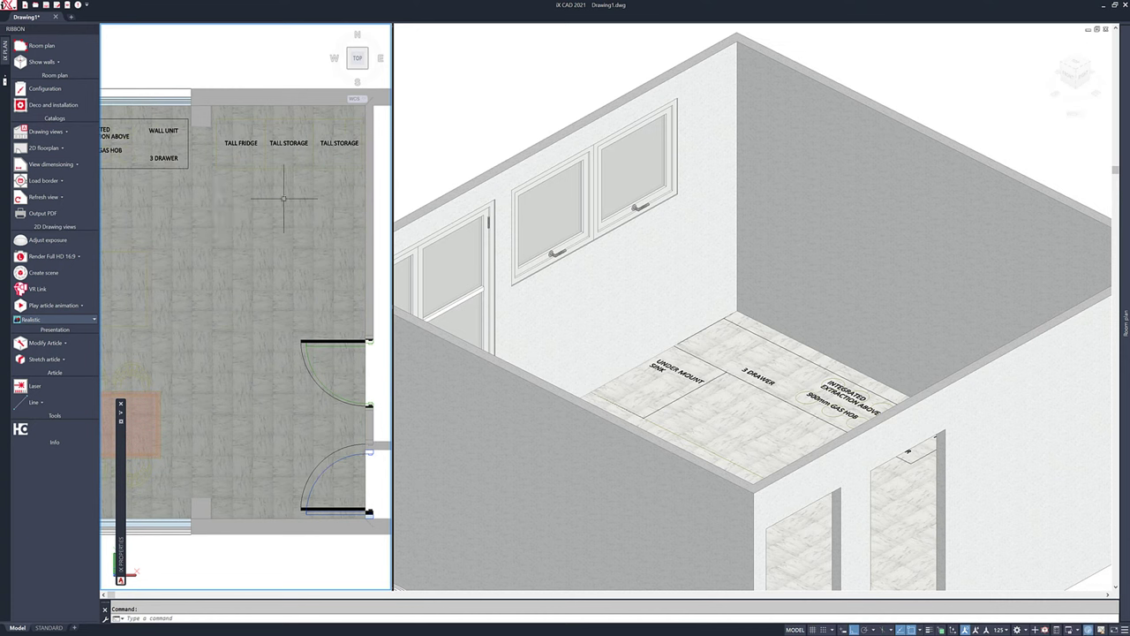
{"action": "middle_click_drag", "start_coordinate": [257, 231], "coordinate": [347, 224]}
{"action": "middle_click_drag", "start_coordinate": [189, 242], "coordinate": [212, 245]}
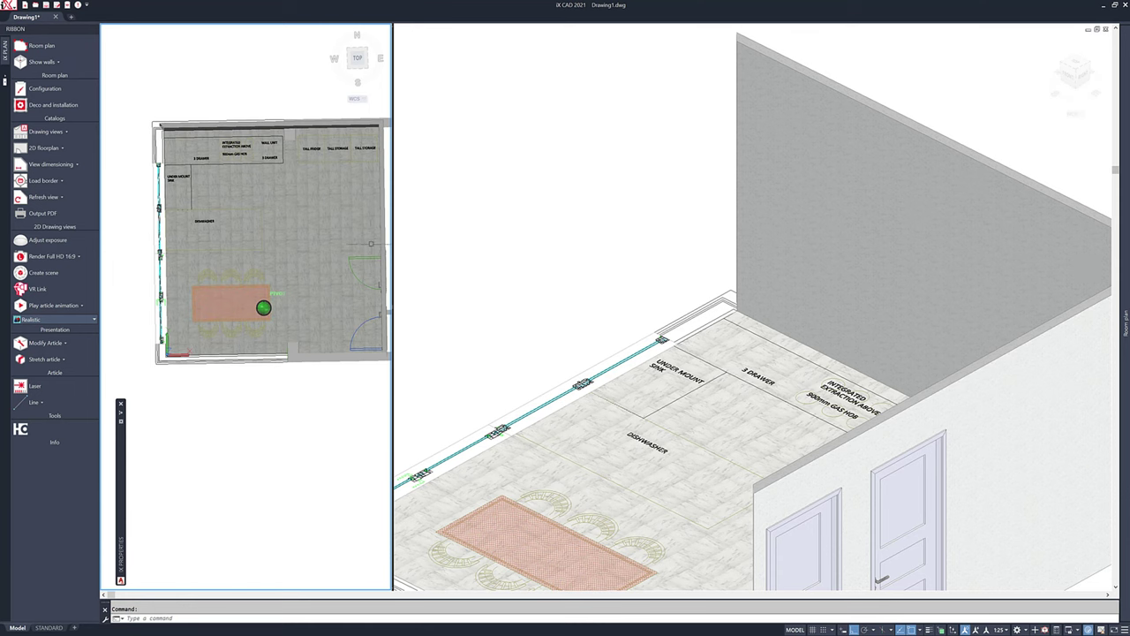
- Zoom the plan to extents and orbit the 3D view to show the floor layout and table
{"action": "left_click", "coordinate": [358, 58]}
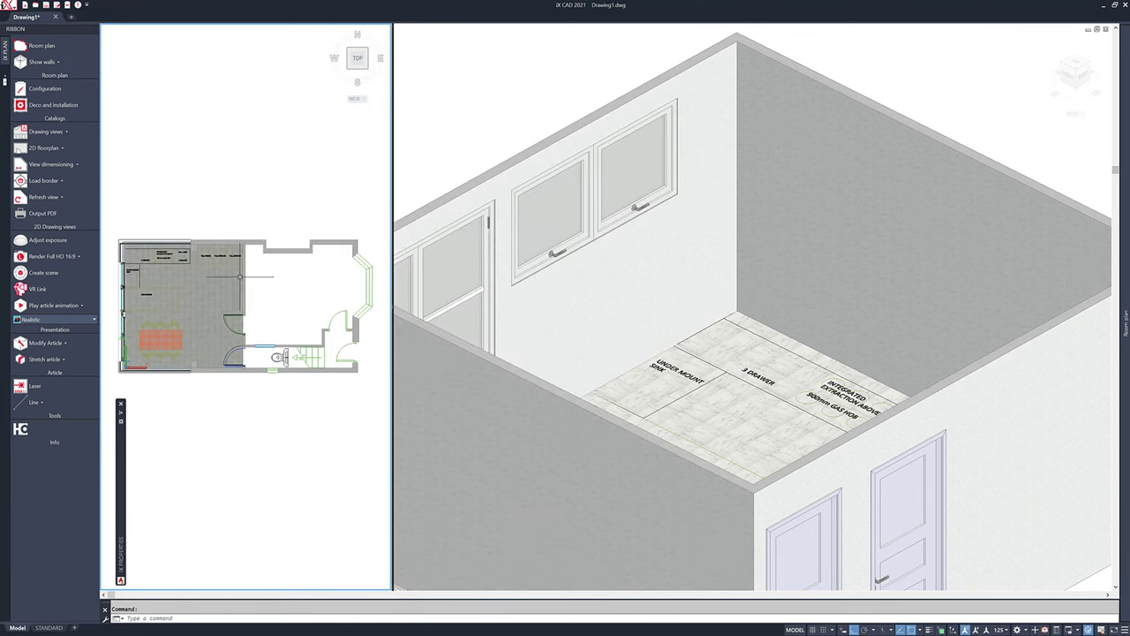
{"action": "left_click", "coordinate": [492, 133]}
{"action": "middle_click_drag", "start_coordinate": [729, 329], "coordinate": [763, 380], "text": "shift"}
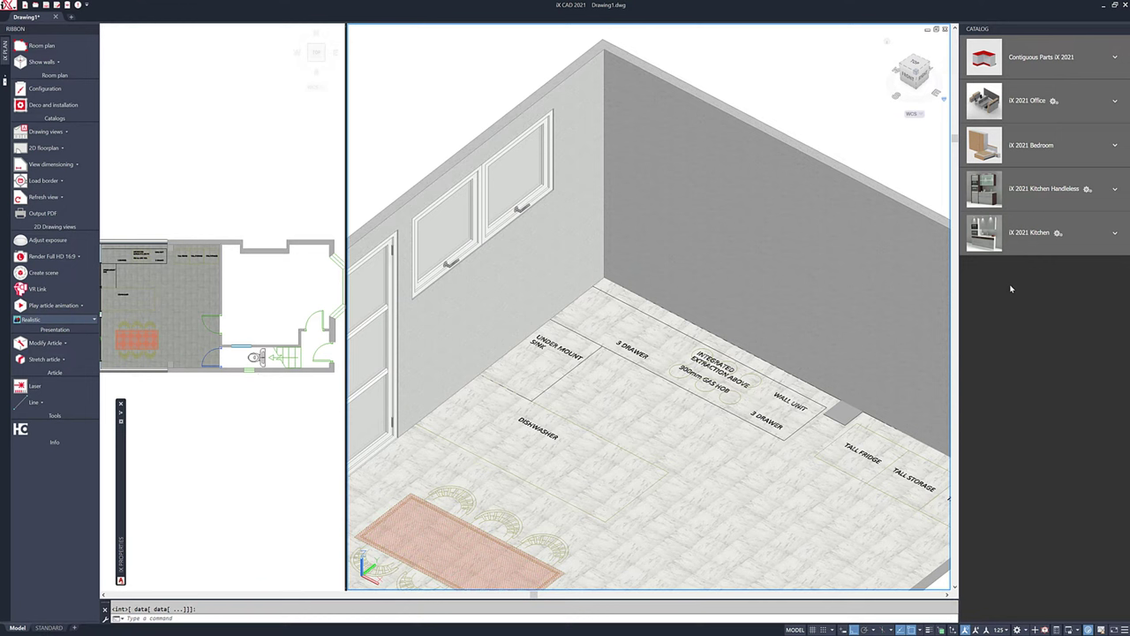
- Open the Configuration settings for the iX 2021 Kitchen catalogue
{"action": "left_click", "coordinate": [1057, 234]}
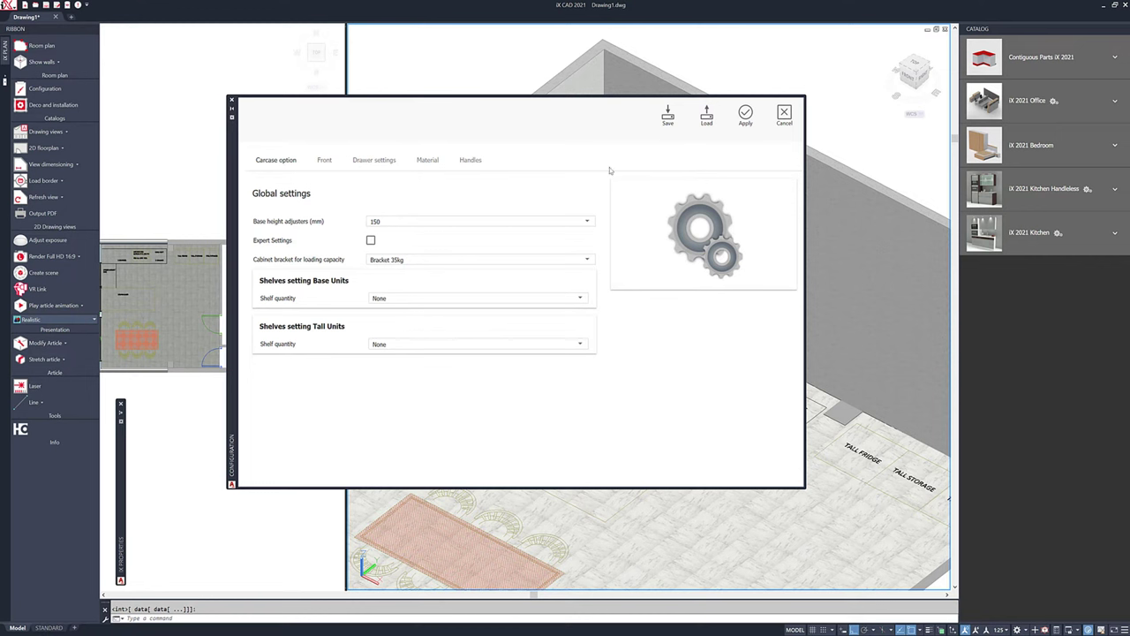
- Give base units 1 shelf and tall units 2 shelves, both 20 mm inset, with 55kg brackets
{"action": "left_click", "coordinate": [388, 298]}
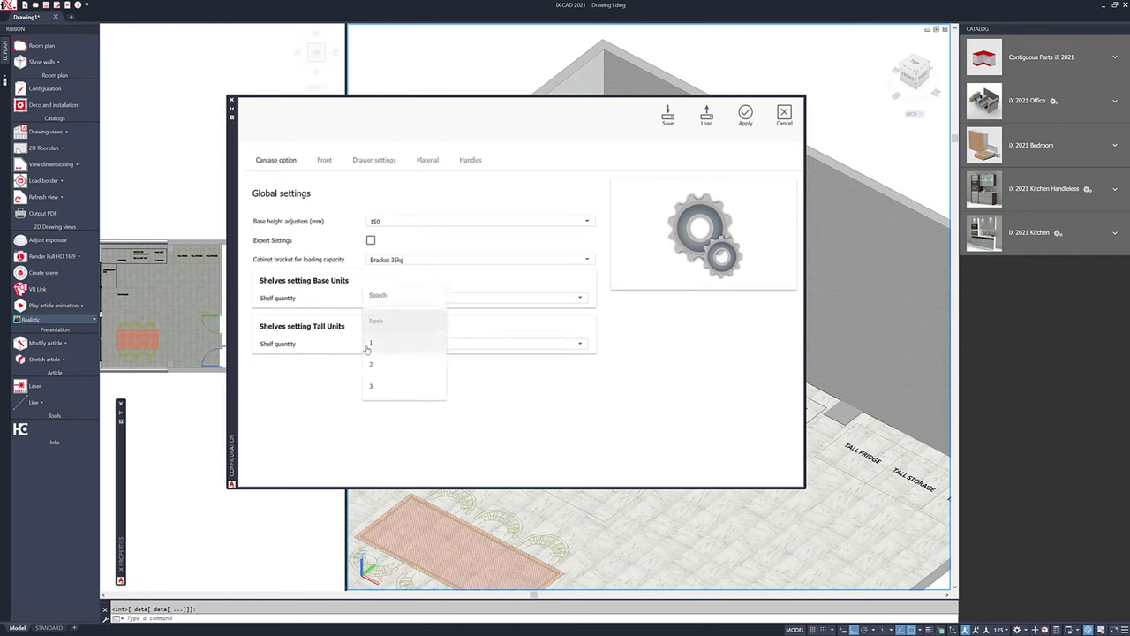
{"action": "left_click", "coordinate": [369, 347]}
{"action": "left_click", "coordinate": [388, 315]}
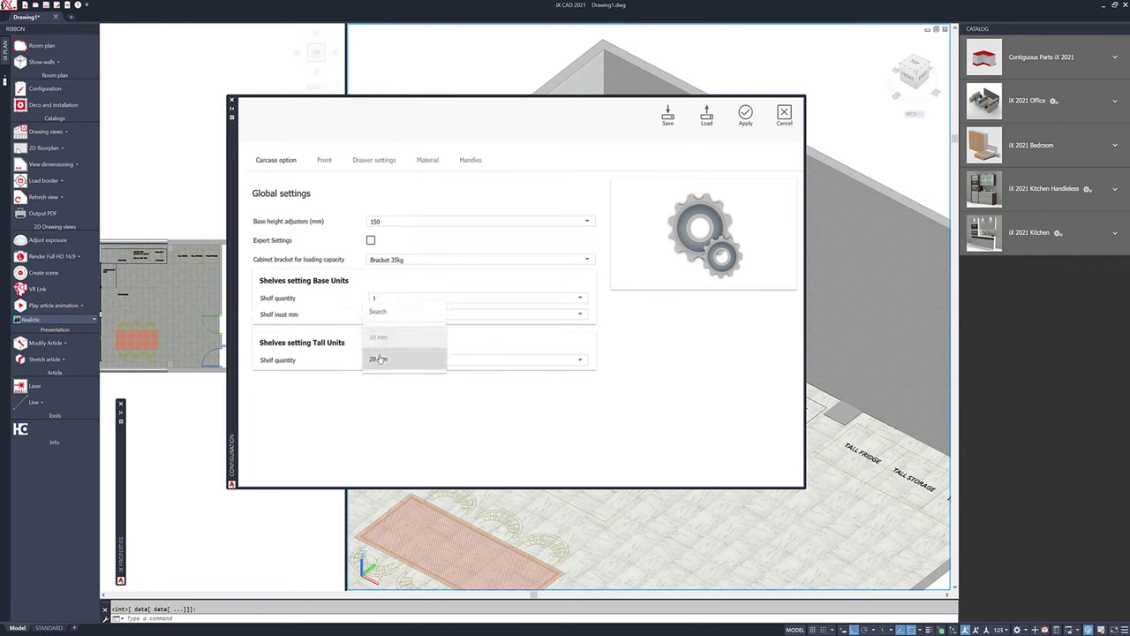
{"action": "left_click", "coordinate": [380, 349]}
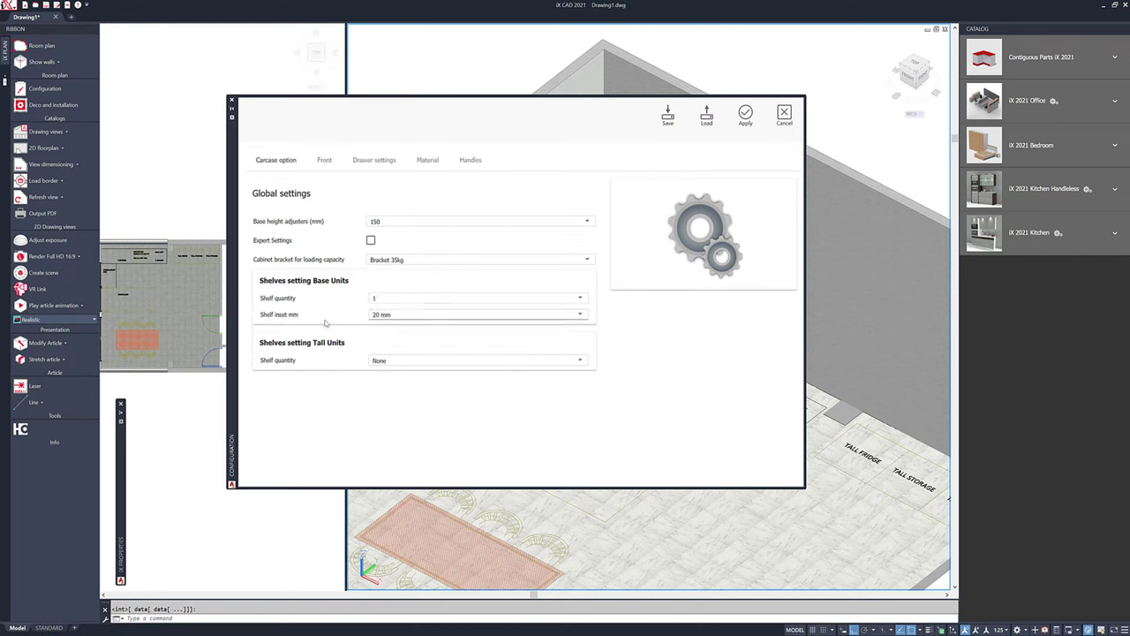
{"action": "left_click", "coordinate": [390, 361]}
{"action": "left_click", "coordinate": [382, 428]}
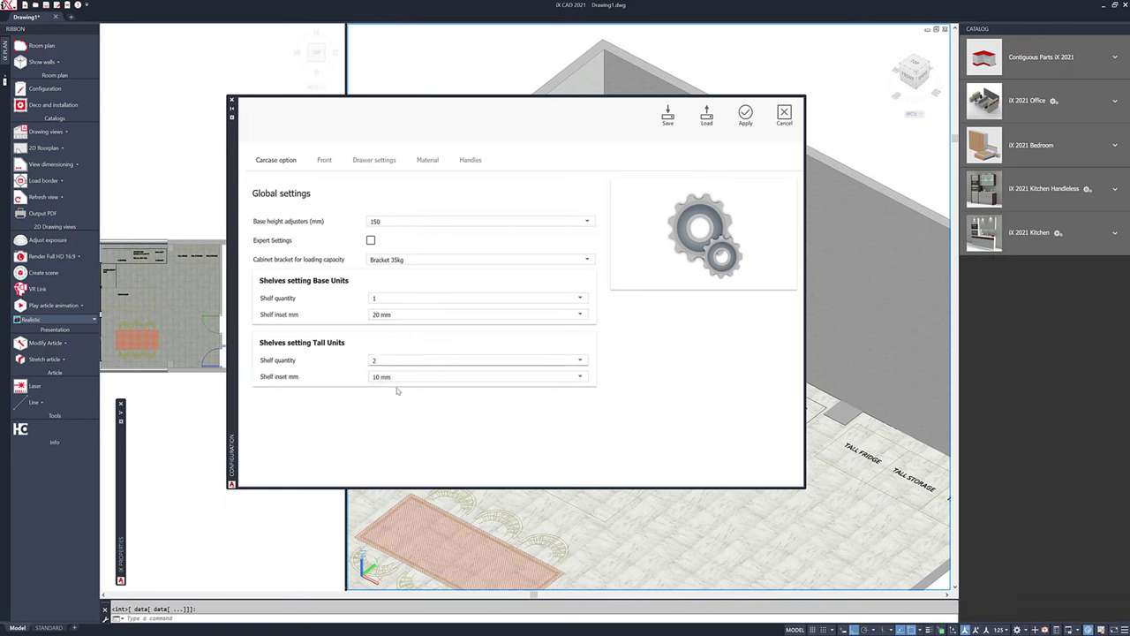
{"action": "left_click", "coordinate": [396, 376]}
{"action": "left_click", "coordinate": [387, 421]}
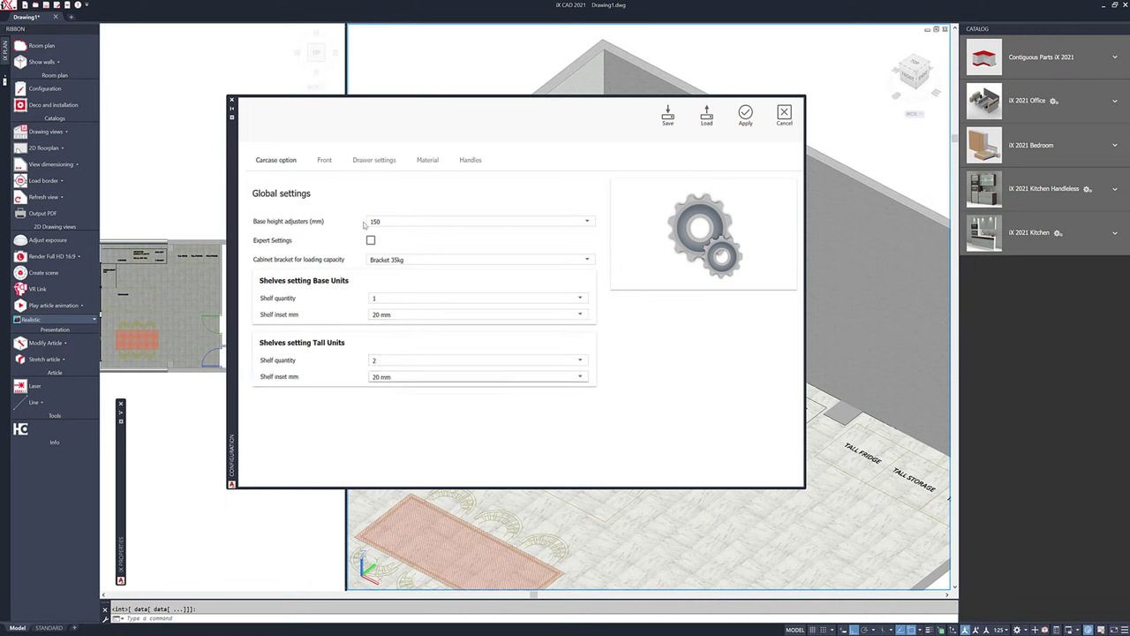
{"action": "left_click", "coordinate": [392, 260]}
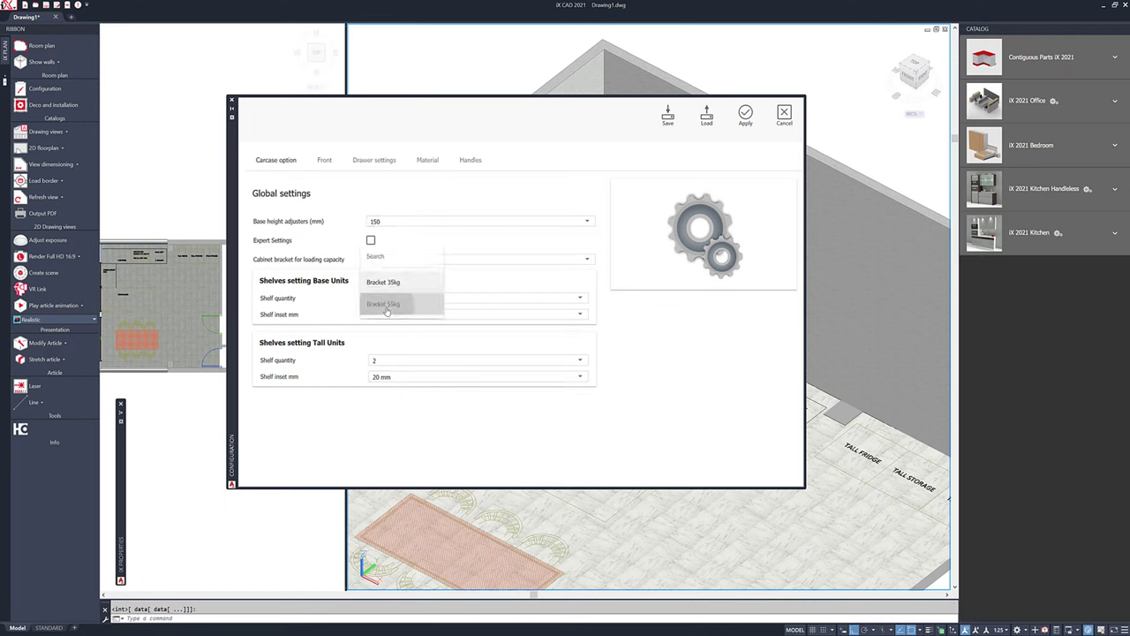
{"action": "left_click", "coordinate": [385, 305]}
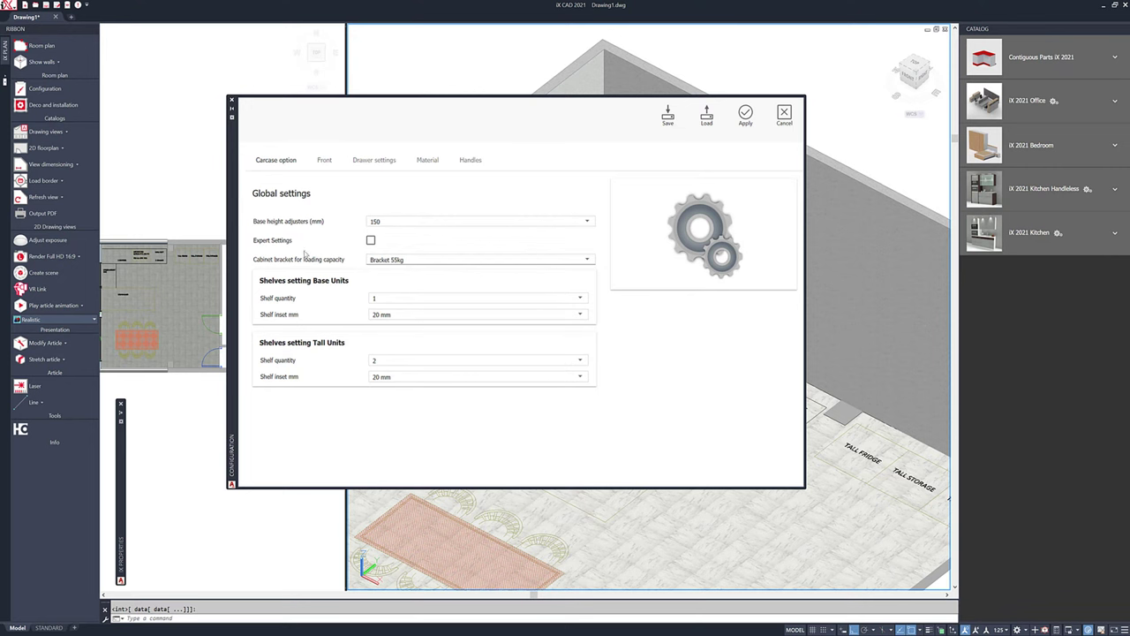
{"action": "left_click", "coordinate": [324, 161]}
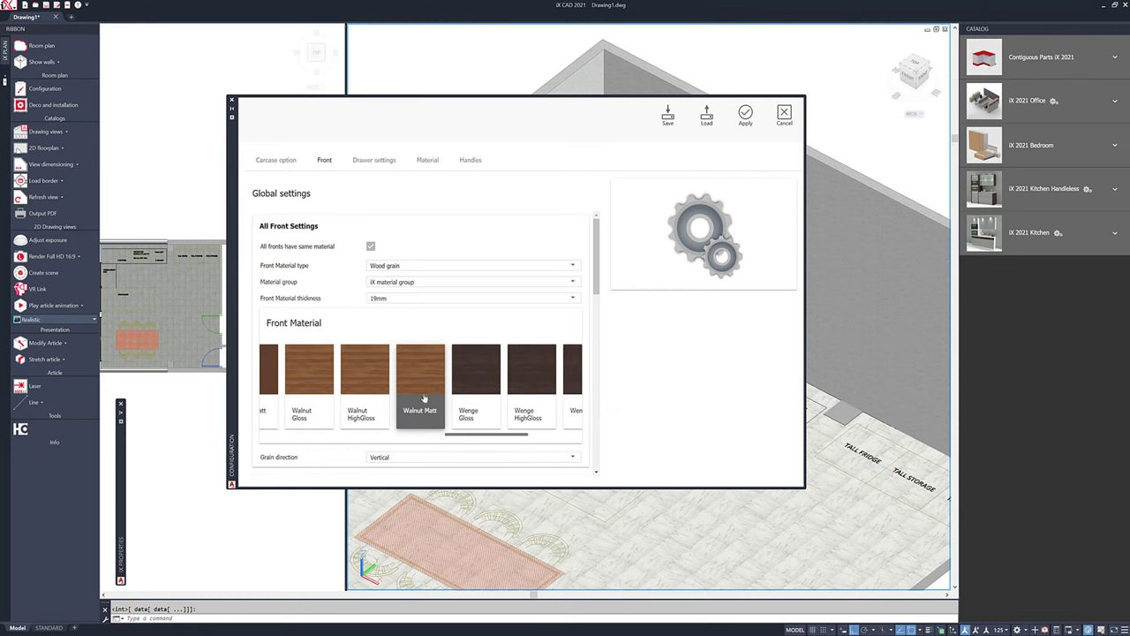
- Choose Oak Matt as the front material and change its thickness
{"action": "scroll", "coordinate": [423, 391], "scroll_direction": "left", "scroll_amount": 3}
{"action": "left_click", "coordinate": [339, 364]}
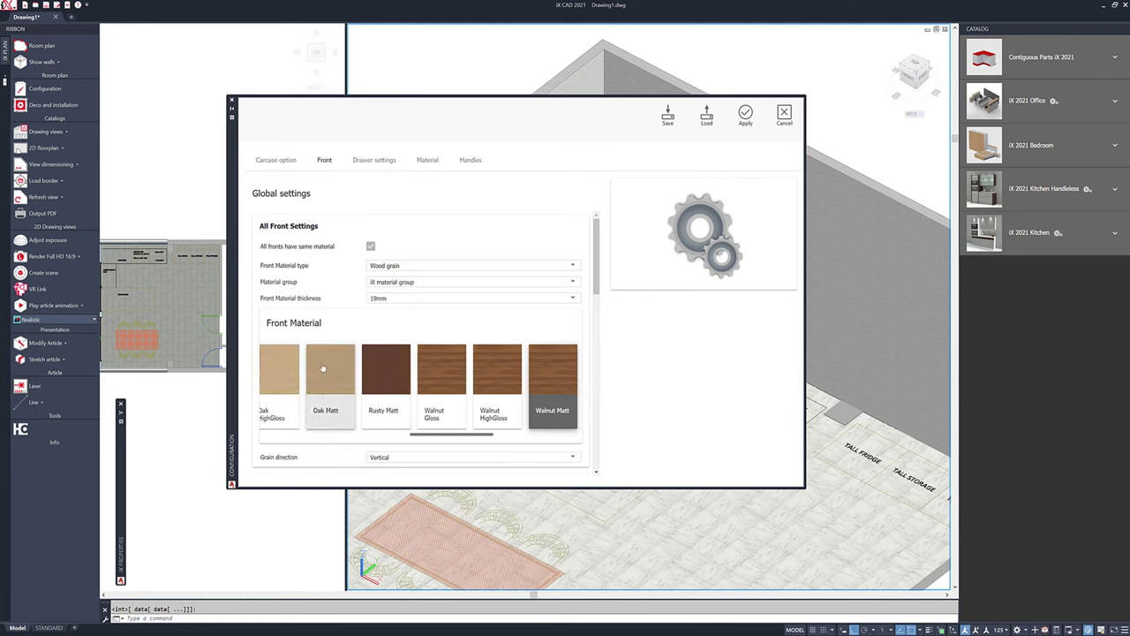
{"action": "left_click", "coordinate": [385, 299]}
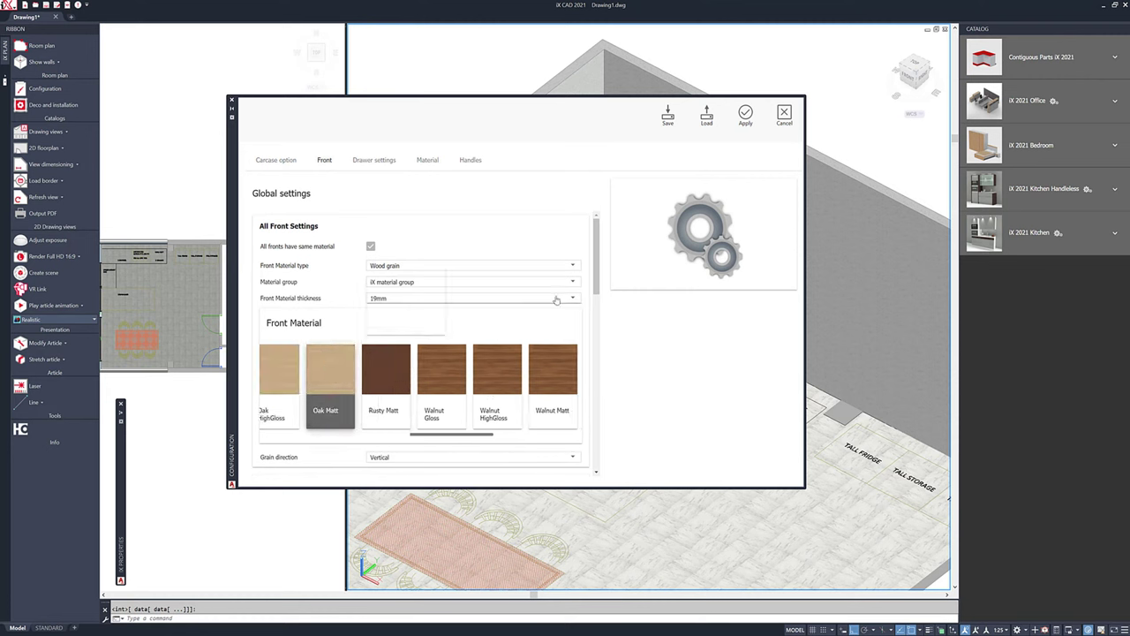
{"action": "left_click", "coordinate": [384, 323]}
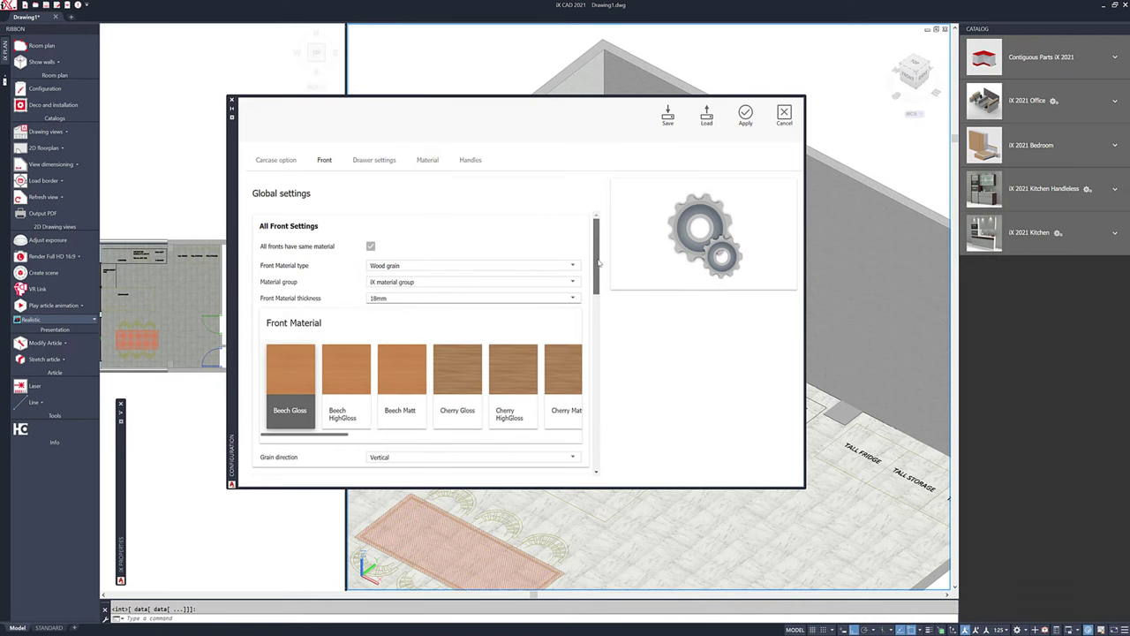
- Set the front grain direction to Horizontal and review the Tall and Wall front settings
{"action": "scroll", "coordinate": [596, 296], "scroll_direction": "down", "scroll_amount": 2}
{"action": "scroll", "coordinate": [596, 296], "scroll_direction": "down", "scroll_amount": 1}
{"action": "left_click", "coordinate": [381, 316]}
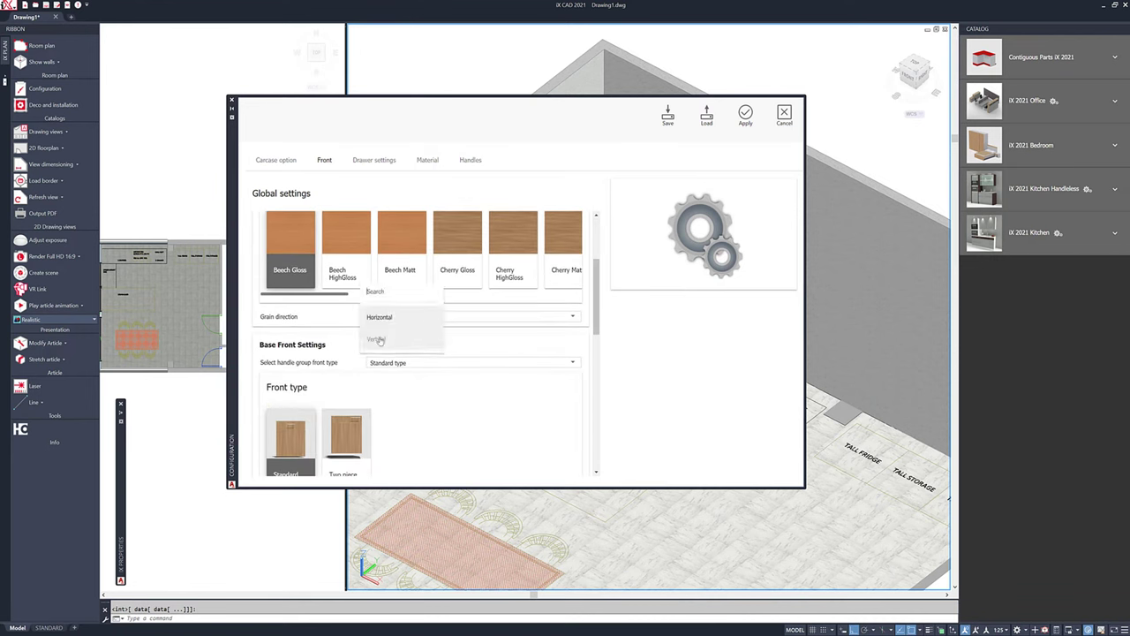
{"action": "left_click", "coordinate": [381, 323]}
{"action": "scroll", "coordinate": [601, 332], "scroll_direction": "down", "scroll_amount": 3}
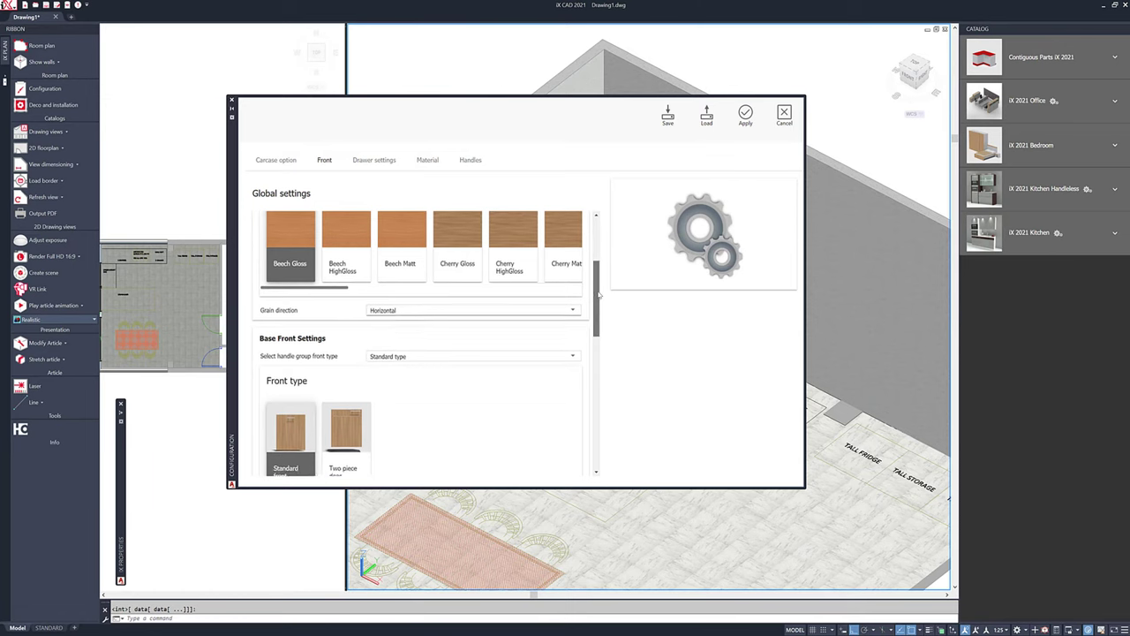
{"action": "scroll", "coordinate": [601, 332], "scroll_direction": "down", "scroll_amount": 5}
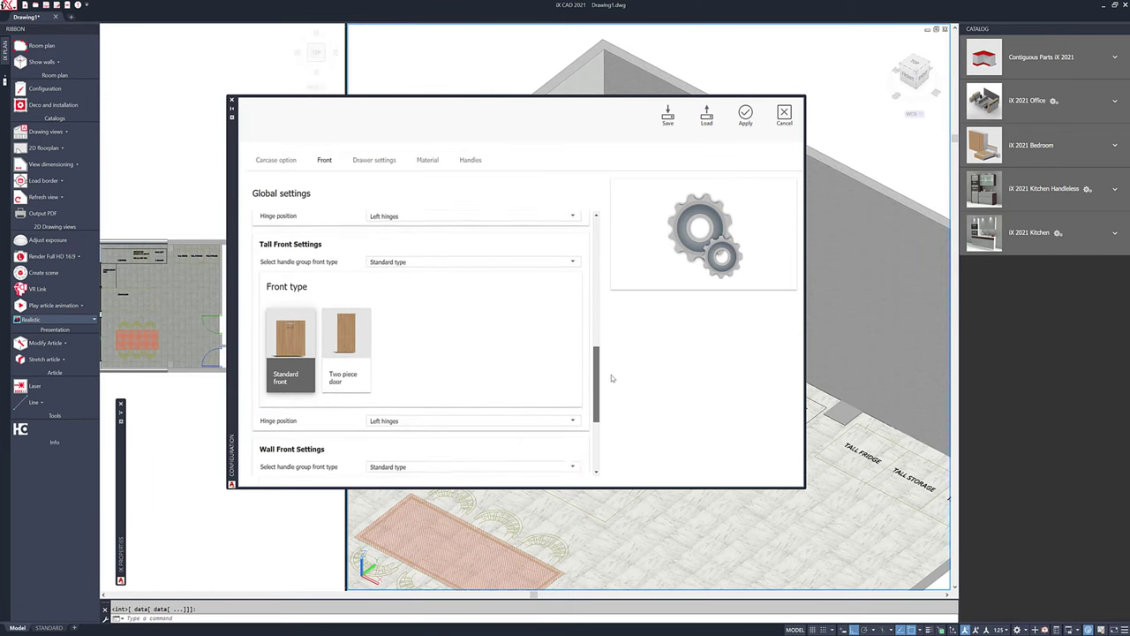
{"action": "scroll", "coordinate": [613, 389], "scroll_direction": "down", "scroll_amount": 2}
{"action": "scroll", "coordinate": [611, 265], "scroll_direction": "up", "scroll_amount": 10}
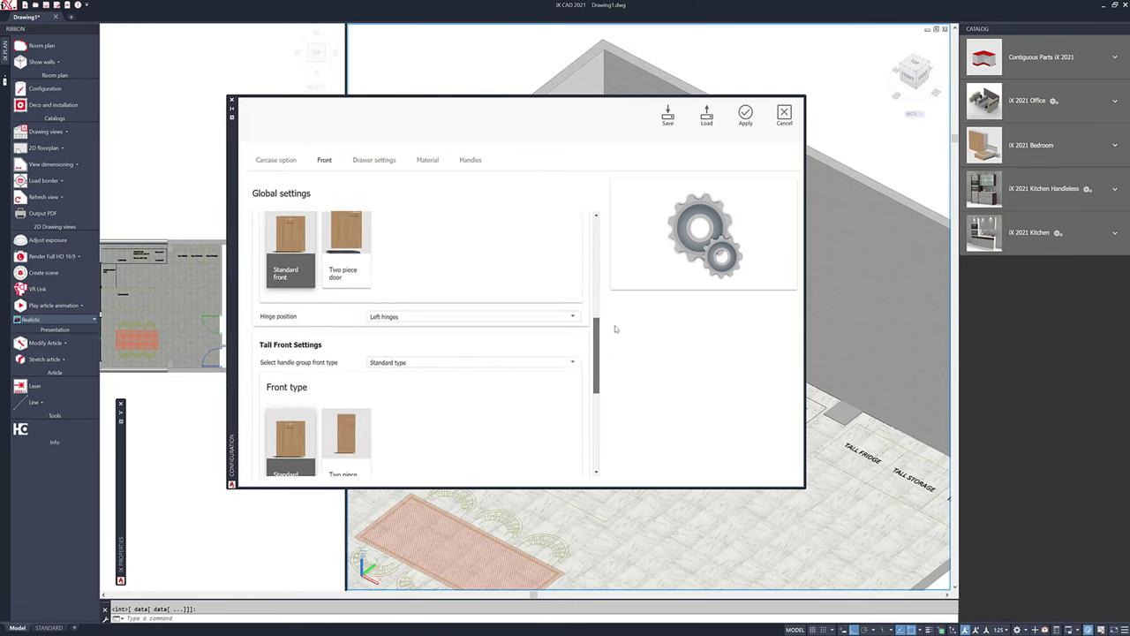
{"action": "left_click", "coordinate": [481, 162]}
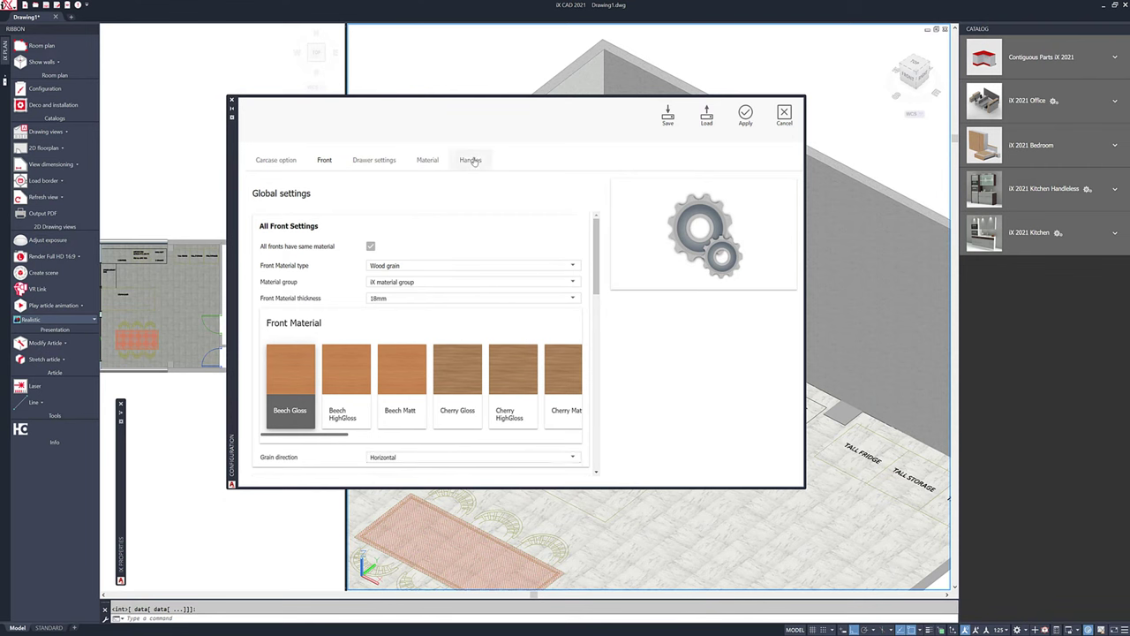
- Make the base carcase 18mm White Matt and the drawers Lava HighGloss
{"action": "left_click", "coordinate": [427, 160]}
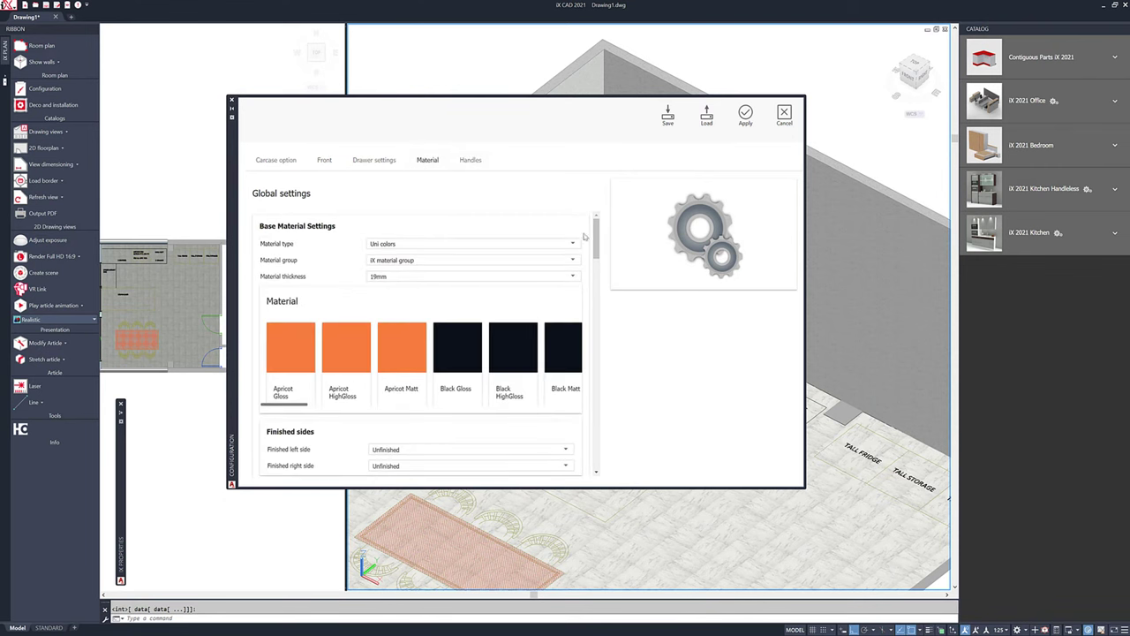
{"action": "scroll", "coordinate": [485, 256], "scroll_direction": "down", "scroll_amount": 1}
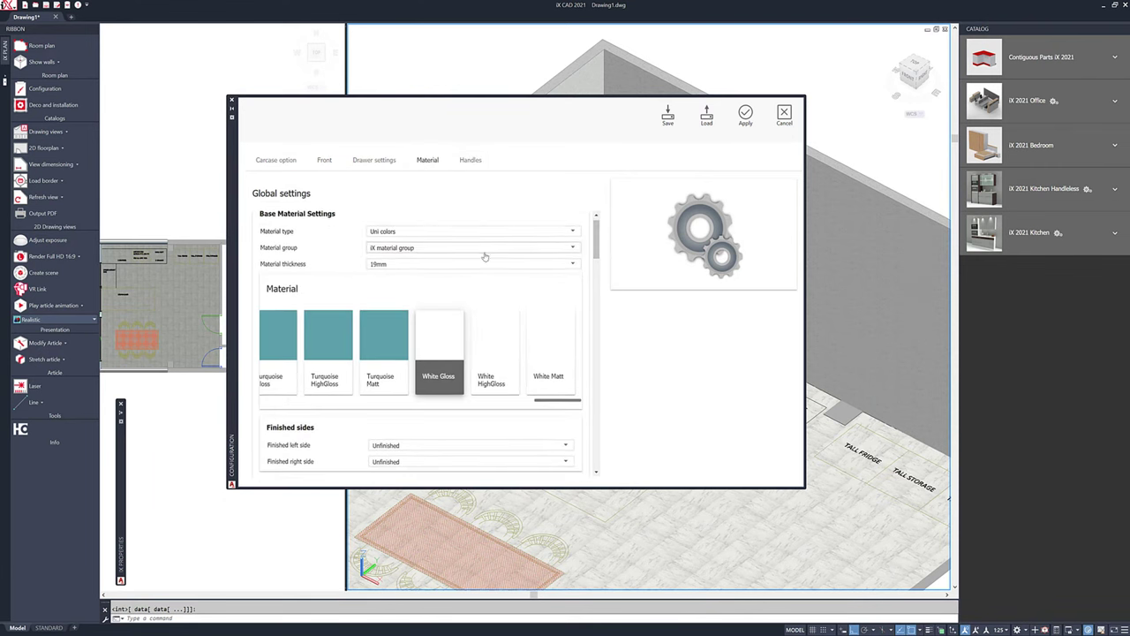
{"action": "left_click", "coordinate": [549, 344]}
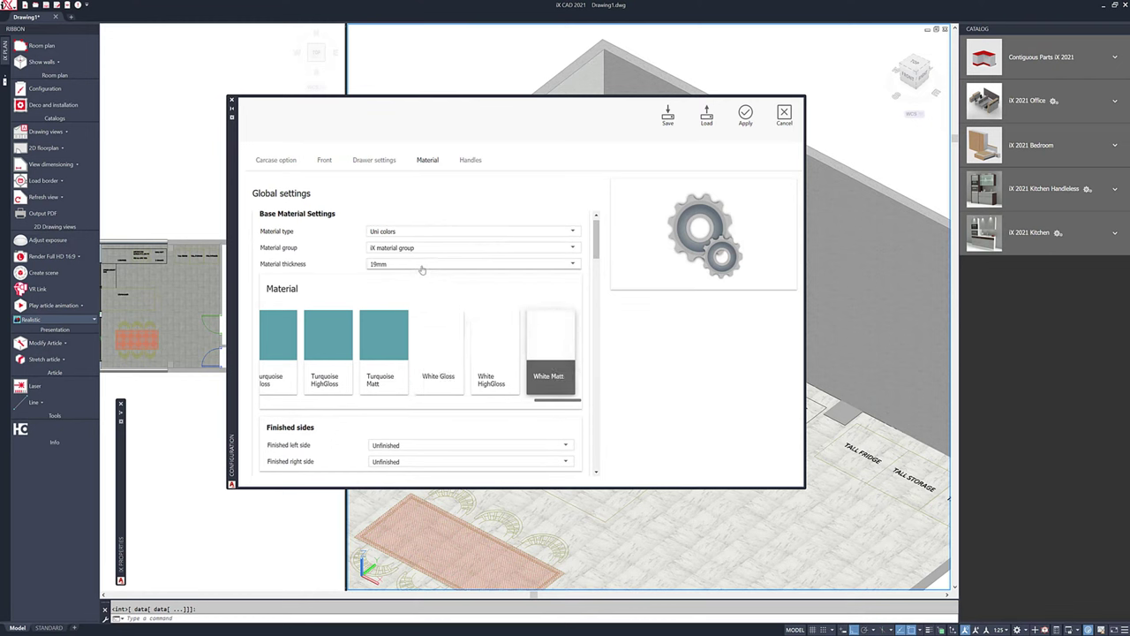
{"action": "left_click", "coordinate": [388, 264]}
{"action": "left_click", "coordinate": [377, 274]}
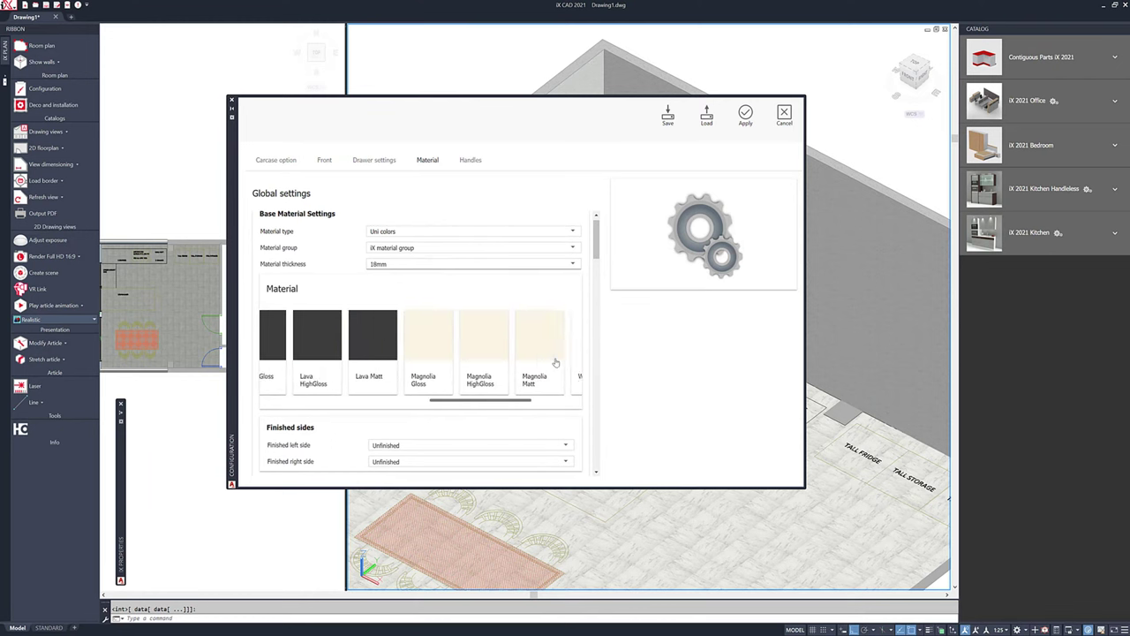
{"action": "left_click", "coordinate": [555, 362]}
{"action": "left_click_drag", "start_coordinate": [597, 240], "coordinate": [596, 278]}
{"action": "scroll", "coordinate": [501, 289], "scroll_direction": "up", "scroll_amount": 2}
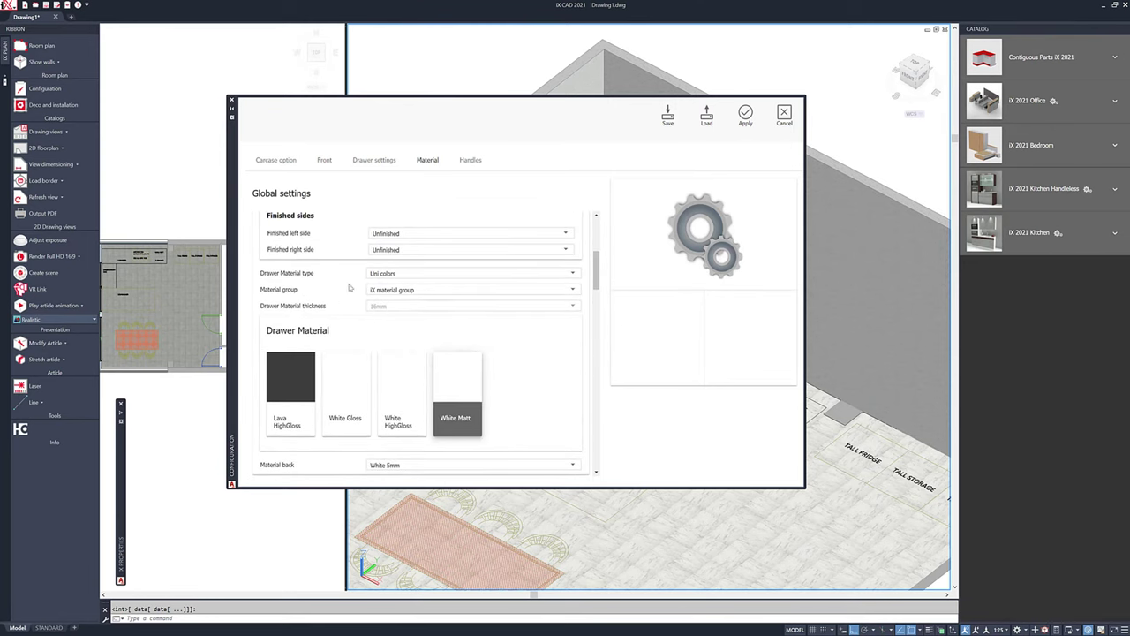
{"action": "scroll", "coordinate": [388, 345], "scroll_direction": "down", "scroll_amount": 3}
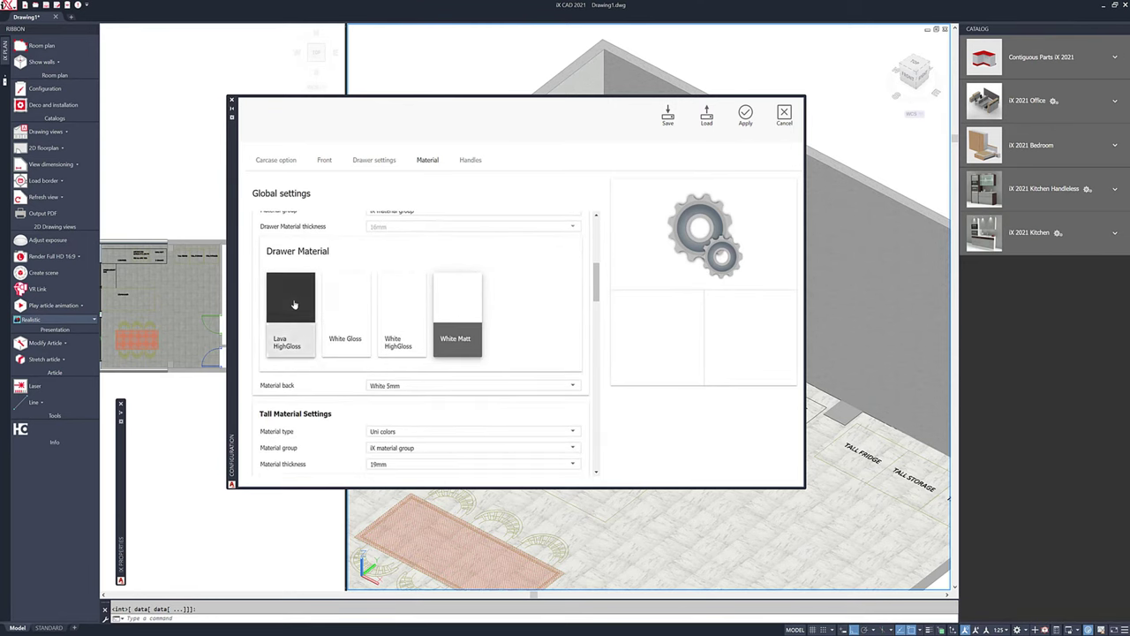
{"action": "left_click", "coordinate": [307, 325]}
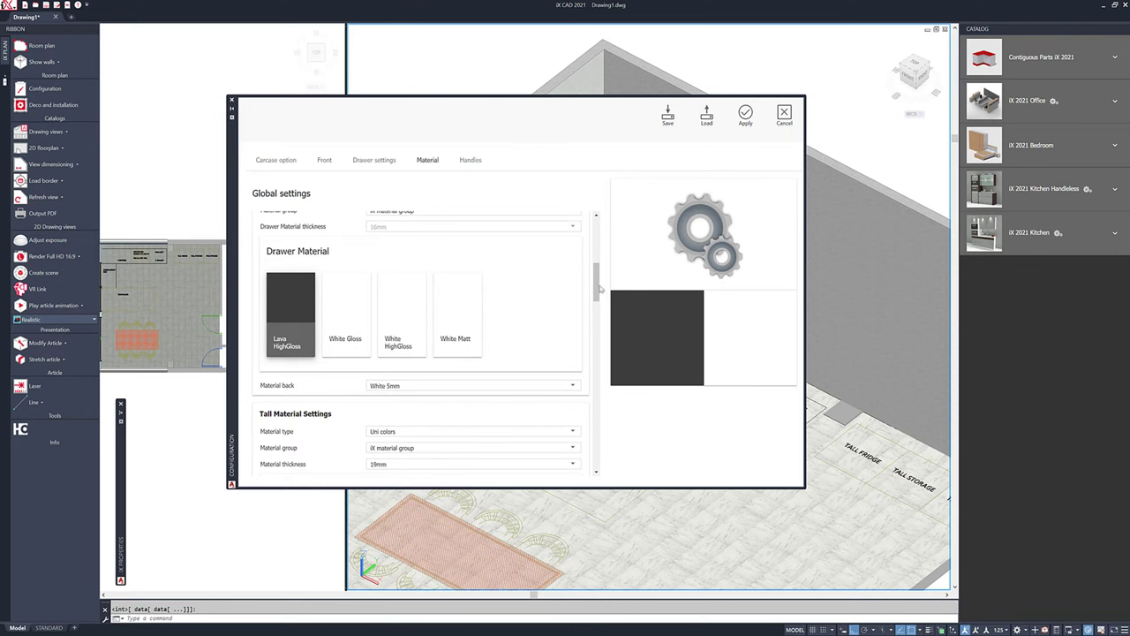
{"action": "scroll", "coordinate": [596, 284], "scroll_direction": "down", "scroll_amount": 4}
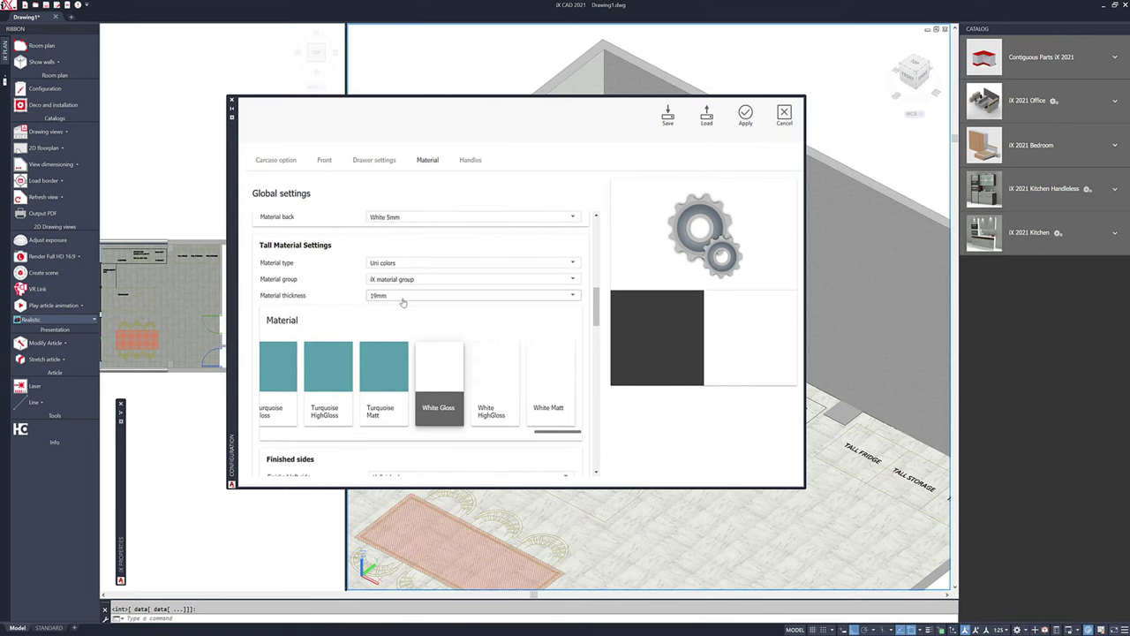
- Set the tall unit material to 18mm White Matt
{"action": "left_click", "coordinate": [397, 309]}
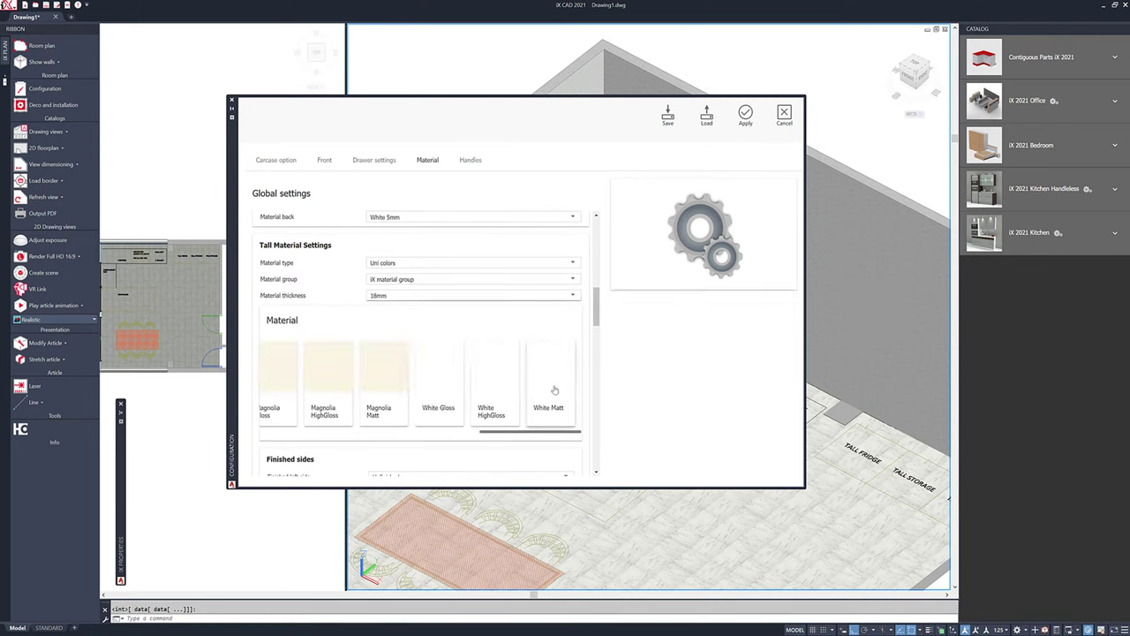
{"action": "left_click", "coordinate": [561, 390]}
{"action": "scroll", "coordinate": [552, 387], "scroll_direction": "right", "scroll_amount": 3}
{"action": "left_click", "coordinate": [547, 384]}
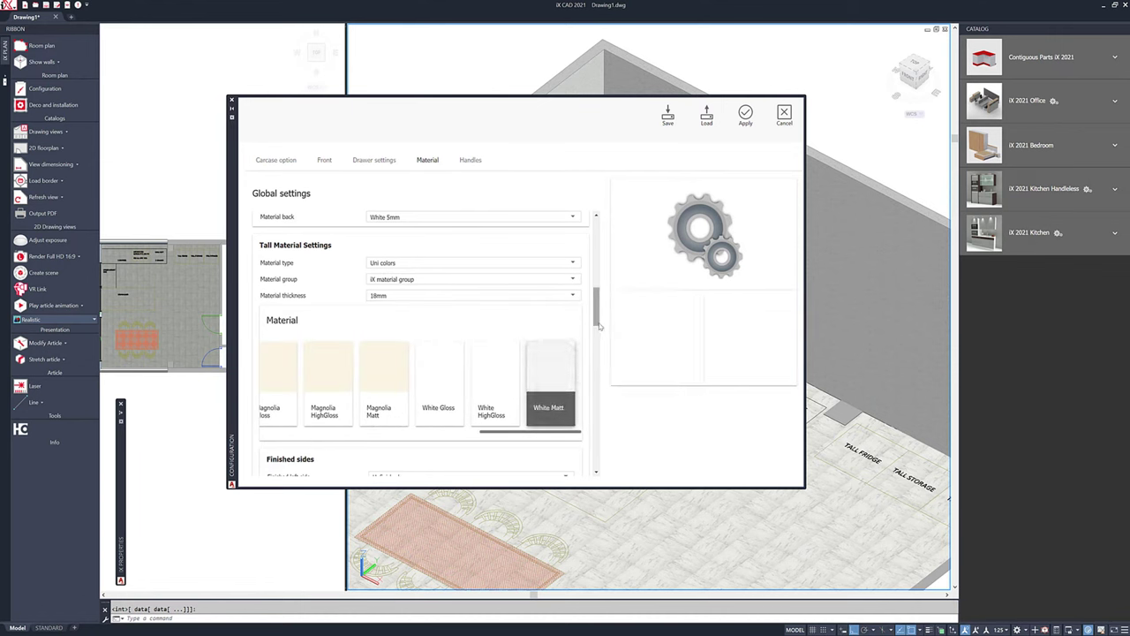
- Set the wall unit material to 18mm White Matt
{"action": "scroll", "coordinate": [521, 375], "scroll_direction": "down", "scroll_amount": 5}
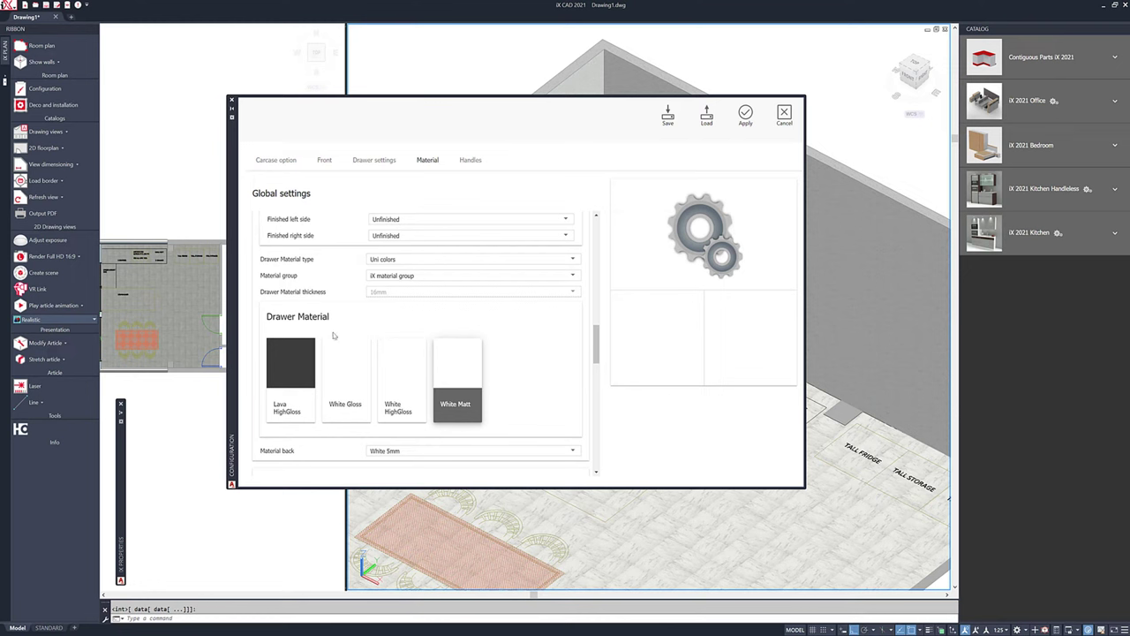
{"action": "scroll", "coordinate": [493, 332], "scroll_direction": "down", "scroll_amount": 5}
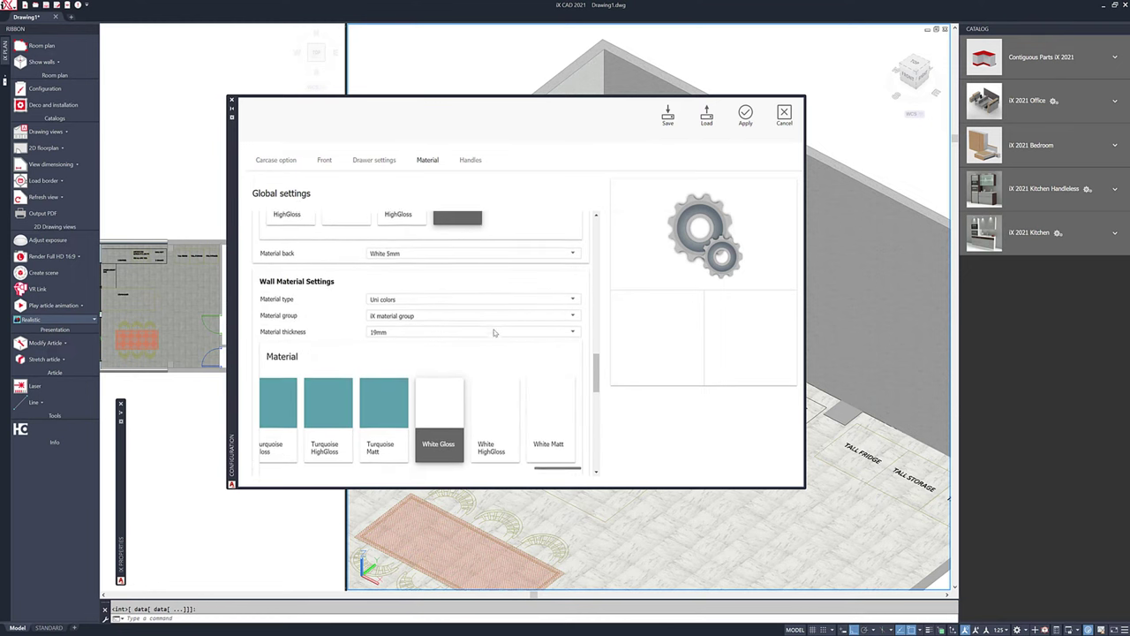
{"action": "left_click", "coordinate": [573, 333]}
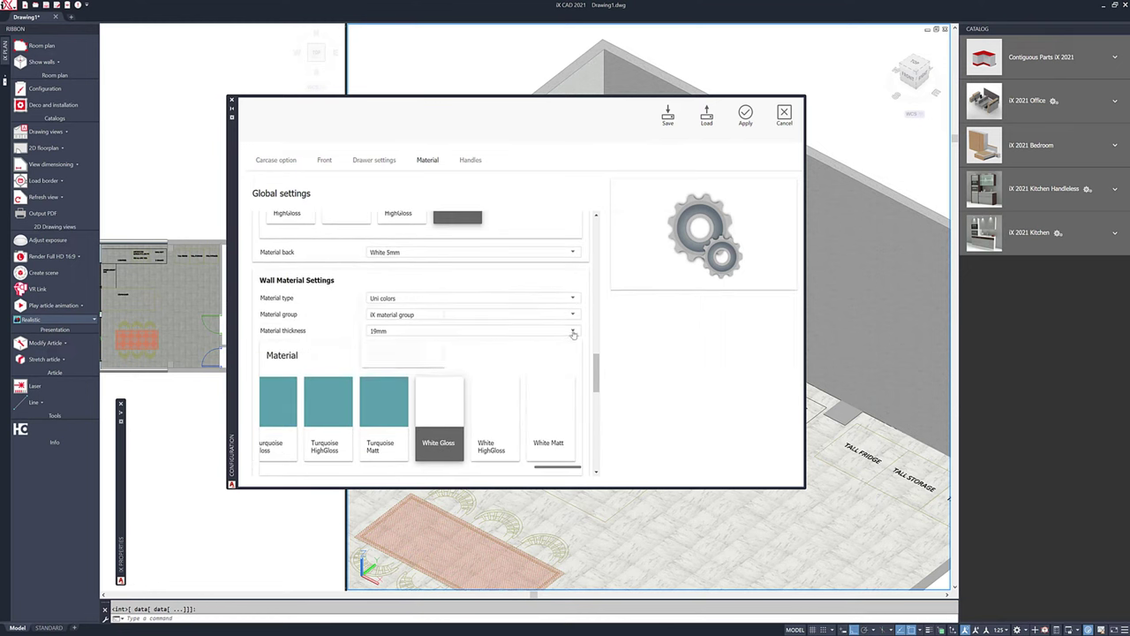
{"action": "left_click", "coordinate": [398, 335]}
{"action": "scroll", "coordinate": [558, 405], "scroll_direction": "right", "scroll_amount": 10}
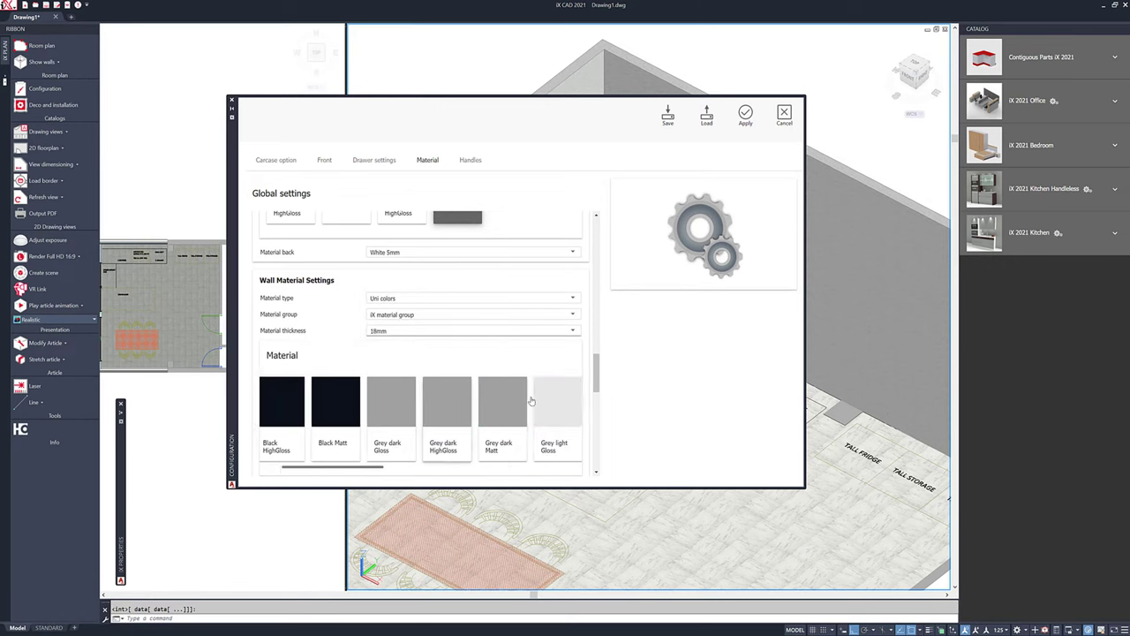
{"action": "left_click", "coordinate": [559, 405]}
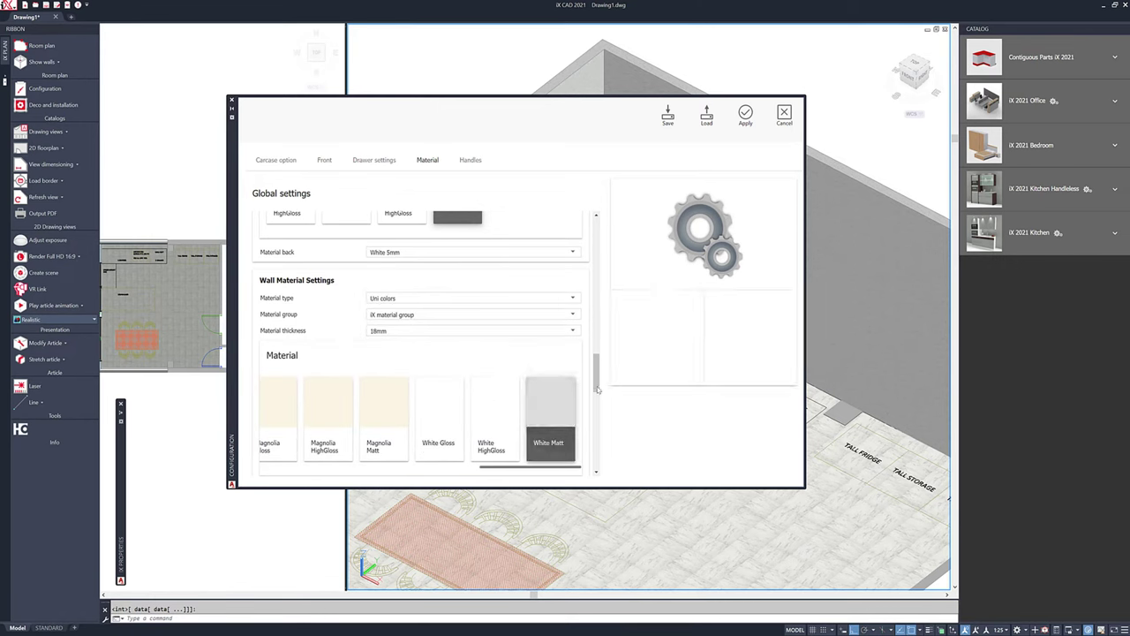
{"action": "left_click_drag", "start_coordinate": [596, 380], "coordinate": [599, 415]}
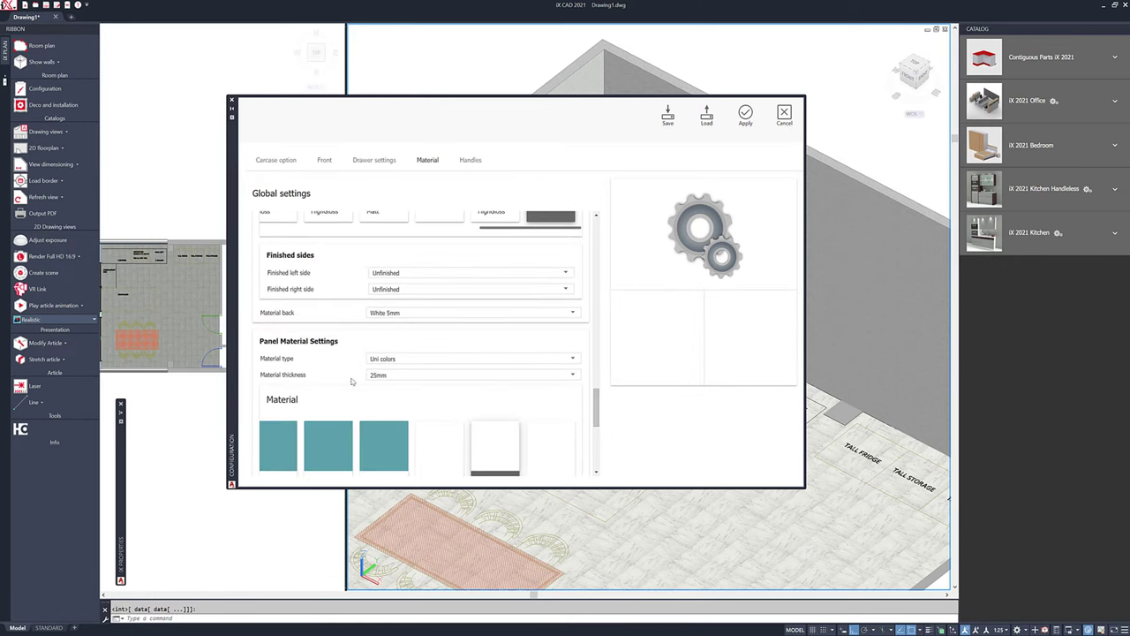
- Give the panels Wood grain Oak Matt with horizontal grain direction
{"action": "left_click", "coordinate": [397, 358]}
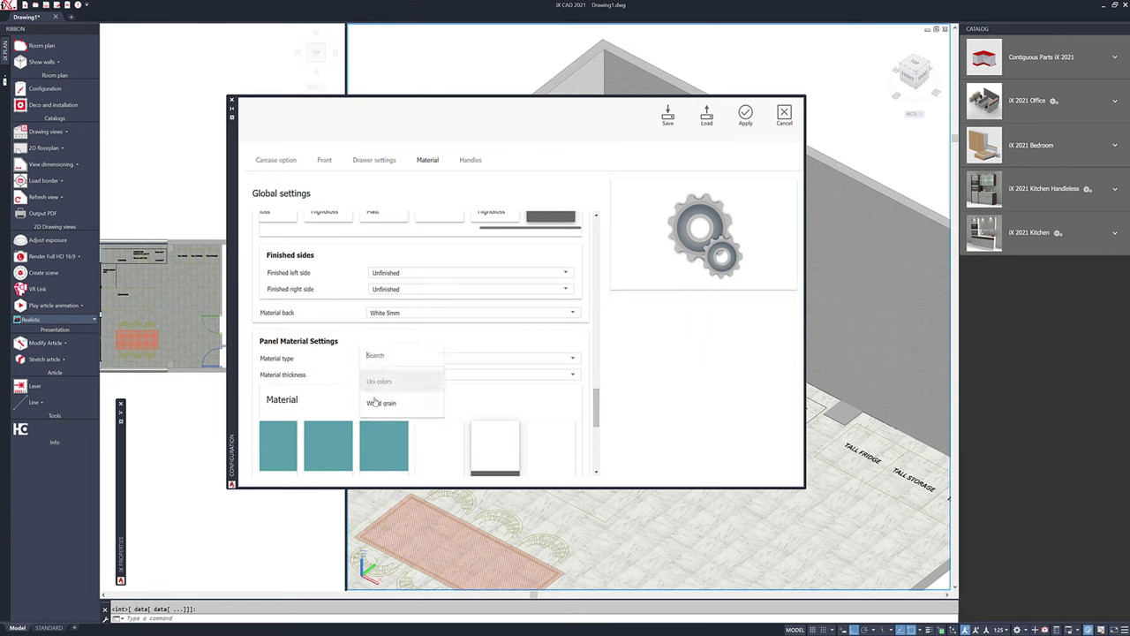
{"action": "left_click", "coordinate": [401, 402]}
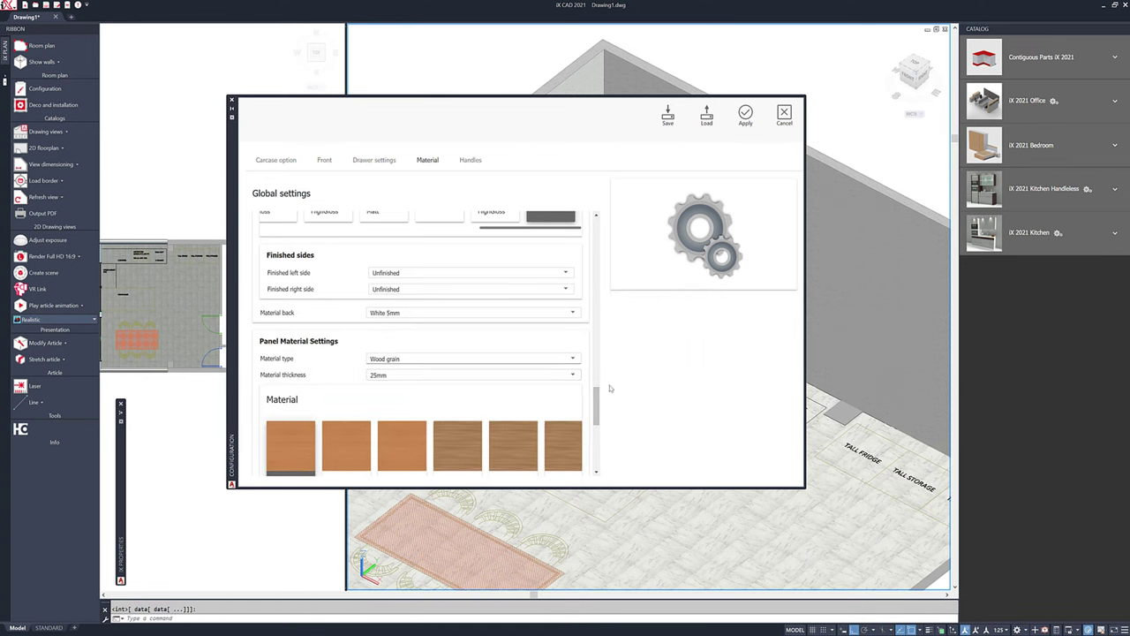
{"action": "left_click_drag", "start_coordinate": [596, 396], "coordinate": [598, 408]}
{"action": "scroll", "coordinate": [399, 415], "scroll_direction": "right", "scroll_amount": 5}
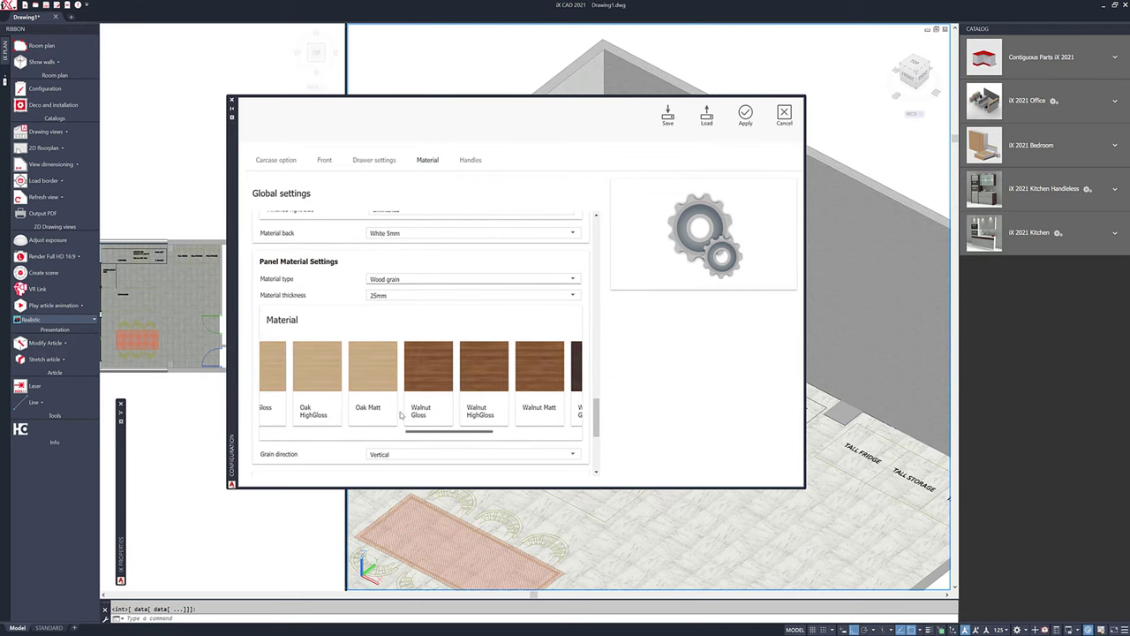
{"action": "left_click", "coordinate": [365, 378]}
{"action": "left_click", "coordinate": [480, 454]}
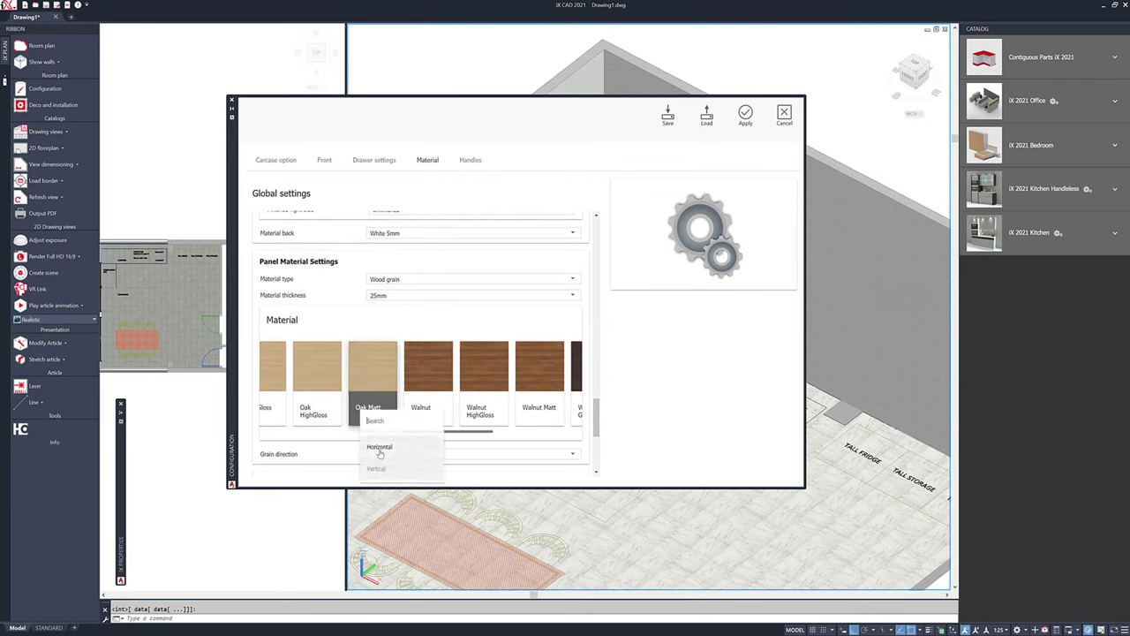
{"action": "left_click", "coordinate": [376, 460]}
- Make the filler material 18mm White Matt
{"action": "scroll", "coordinate": [597, 410], "scroll_direction": "down", "scroll_amount": 3}
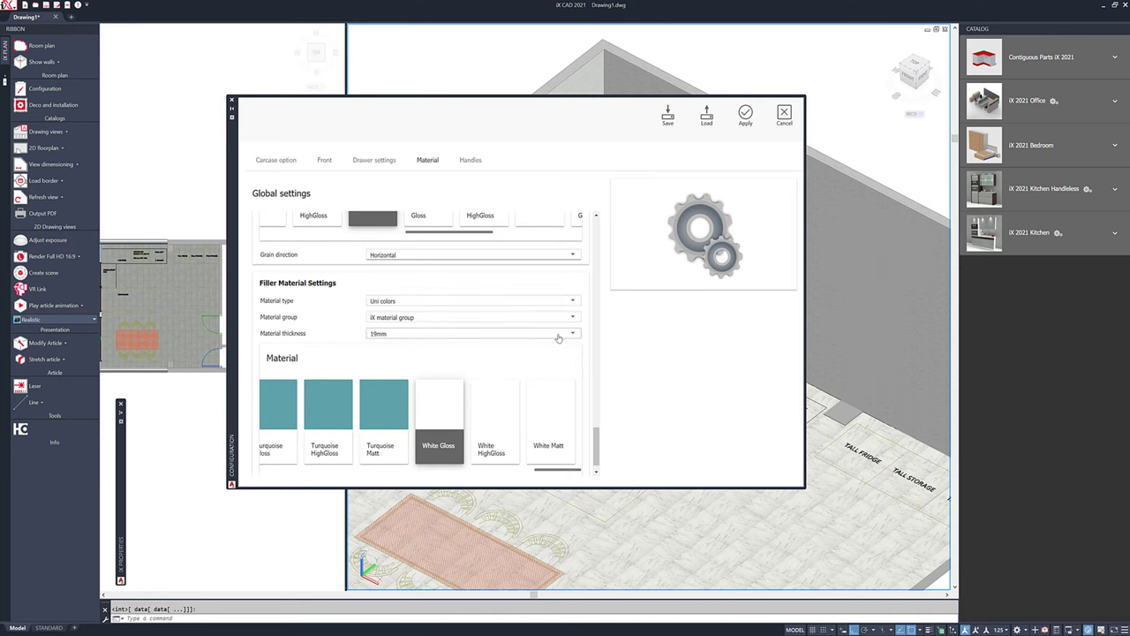
{"action": "left_click", "coordinate": [551, 413]}
{"action": "left_click", "coordinate": [483, 334]}
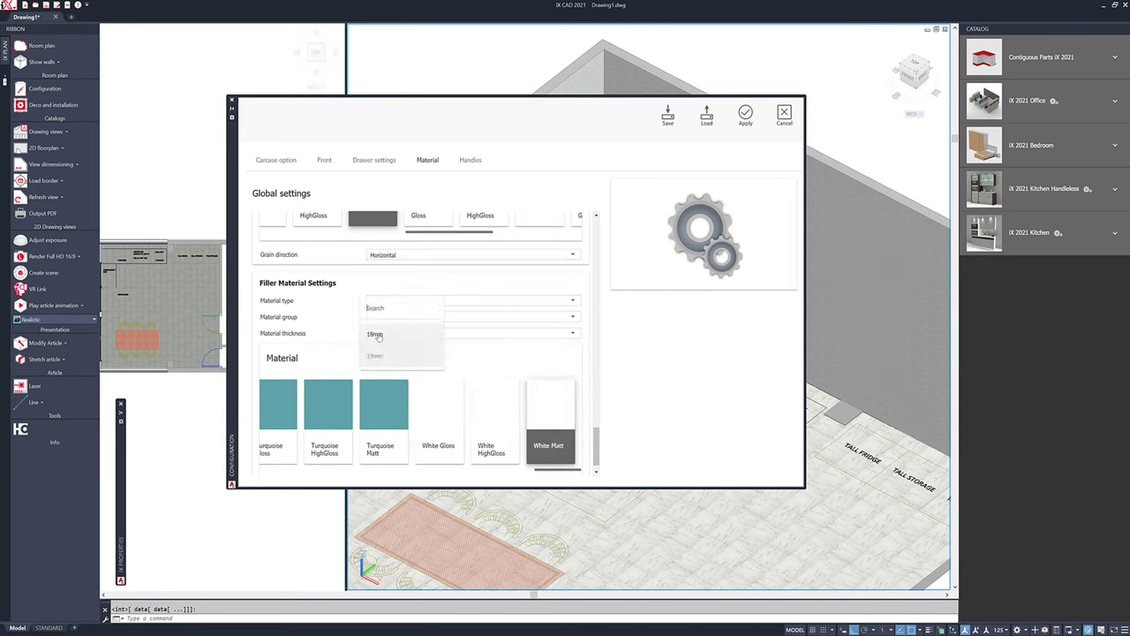
{"action": "left_click", "coordinate": [393, 340]}
{"action": "scroll", "coordinate": [499, 401], "scroll_direction": "right", "scroll_amount": 3}
{"action": "scroll", "coordinate": [499, 401], "scroll_direction": "right", "scroll_amount": 5}
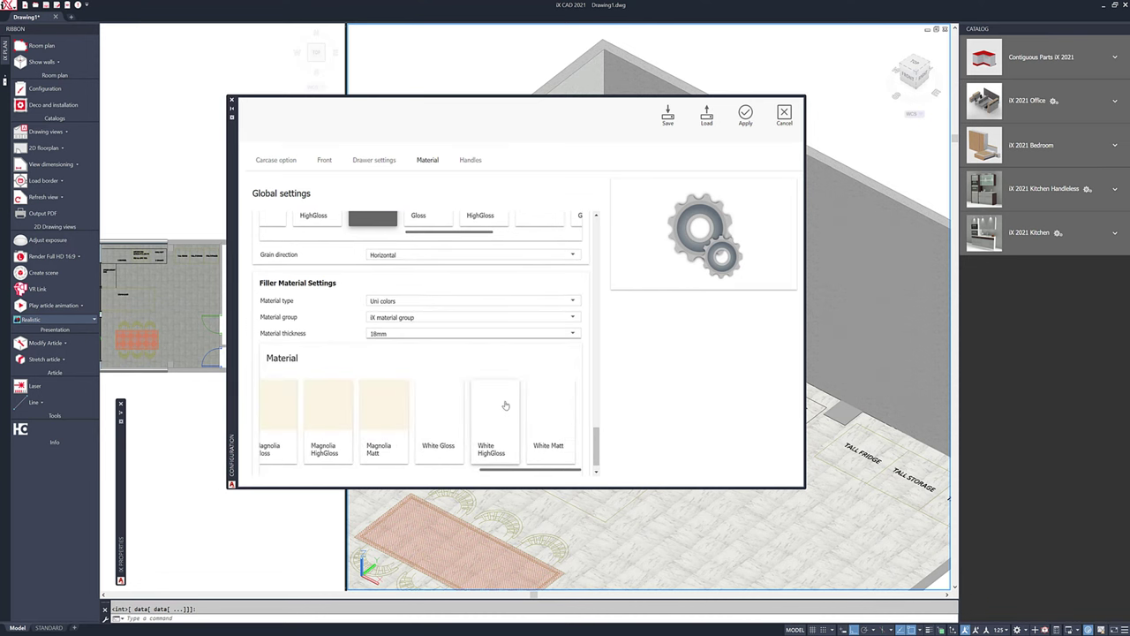
{"action": "left_click", "coordinate": [563, 415]}
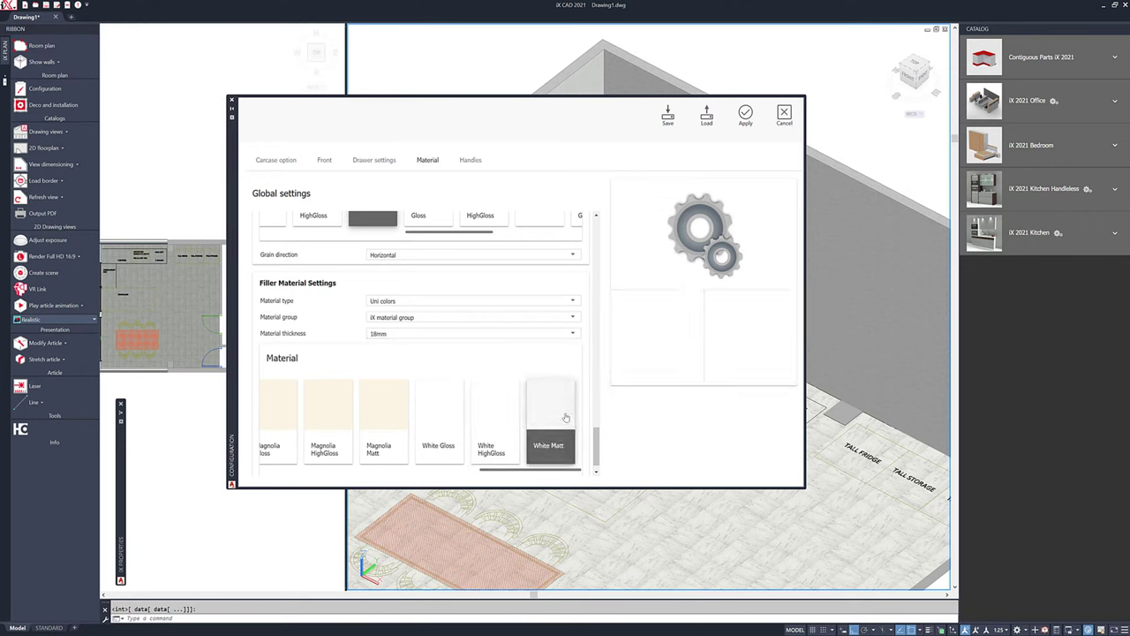
- Apply Handle Profile Behind Edge 20 to base, tall and wall units, then expand iX 2021 Kitchen
{"action": "left_click", "coordinate": [470, 160]}
{"action": "scroll", "coordinate": [456, 318], "scroll_direction": "right", "scroll_amount": 3}
{"action": "left_click", "coordinate": [420, 318]}
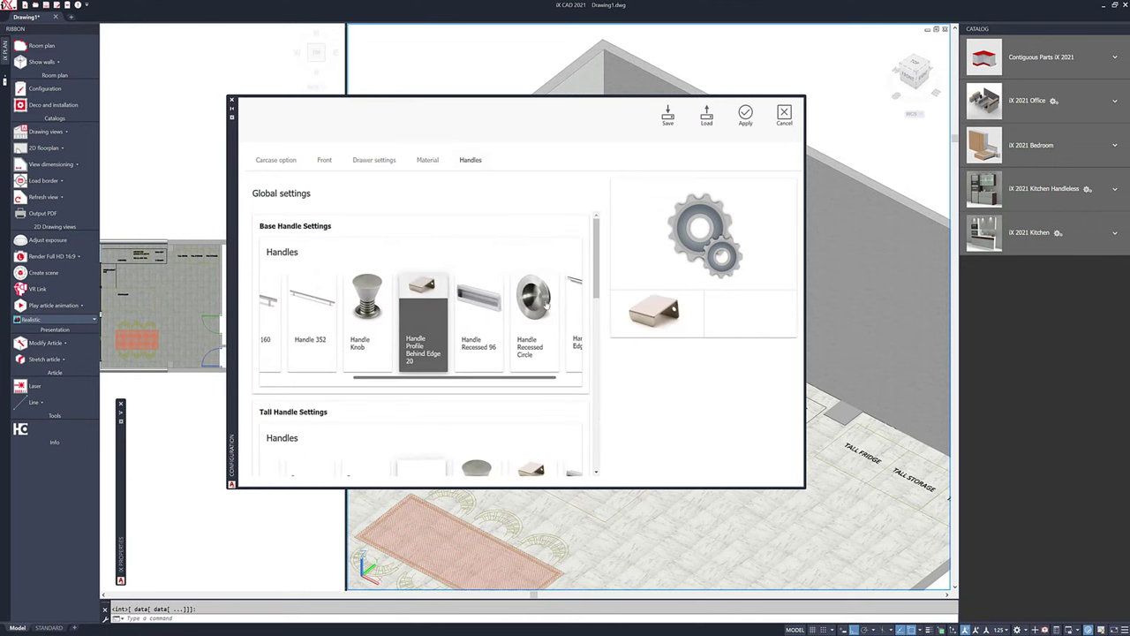
{"action": "scroll", "coordinate": [534, 353], "scroll_direction": "down", "scroll_amount": 3}
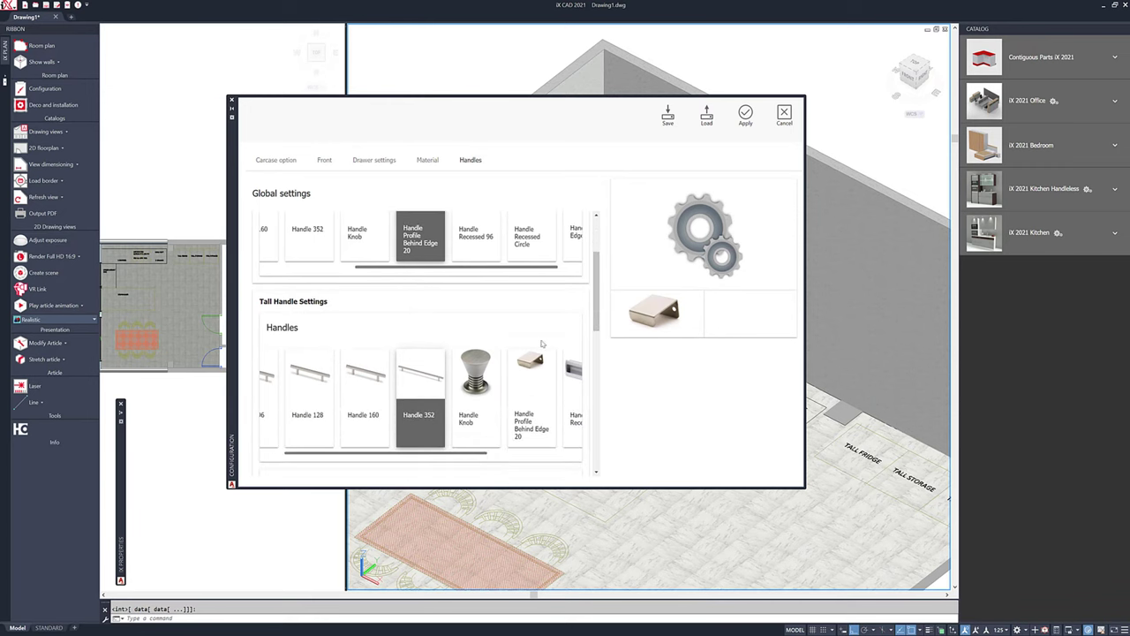
{"action": "left_click", "coordinate": [532, 372]}
{"action": "scroll", "coordinate": [529, 415], "scroll_direction": "down", "scroll_amount": 4}
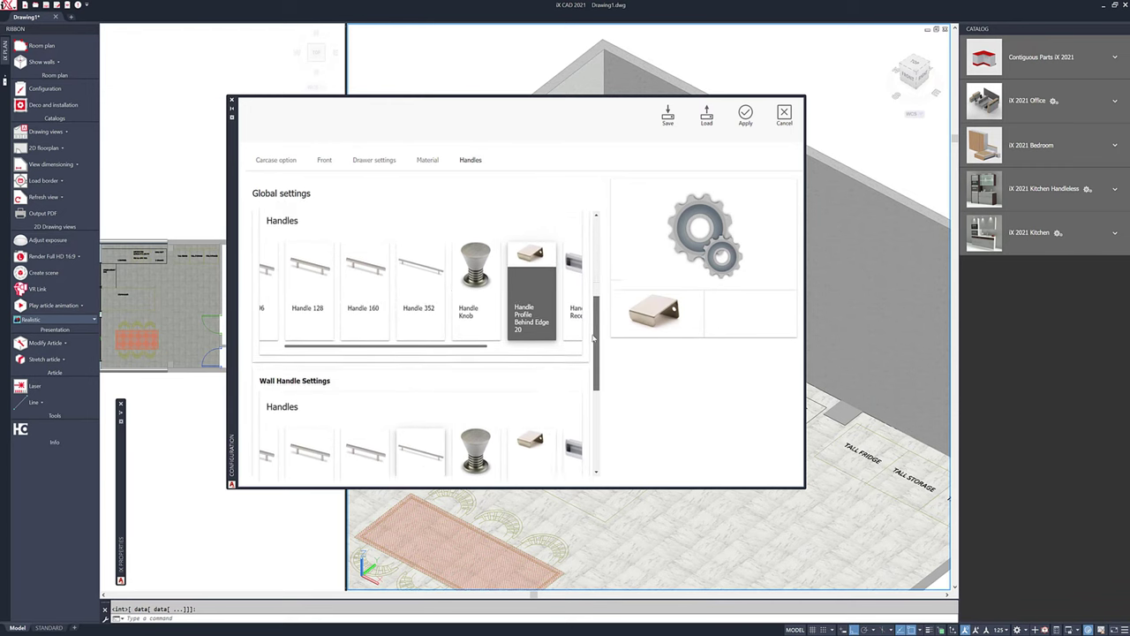
{"action": "left_click", "coordinate": [529, 426]}
{"action": "scroll", "coordinate": [423, 415], "scroll_direction": "right", "scroll_amount": 3}
{"action": "scroll", "coordinate": [334, 391], "scroll_direction": "left", "scroll_amount": 4}
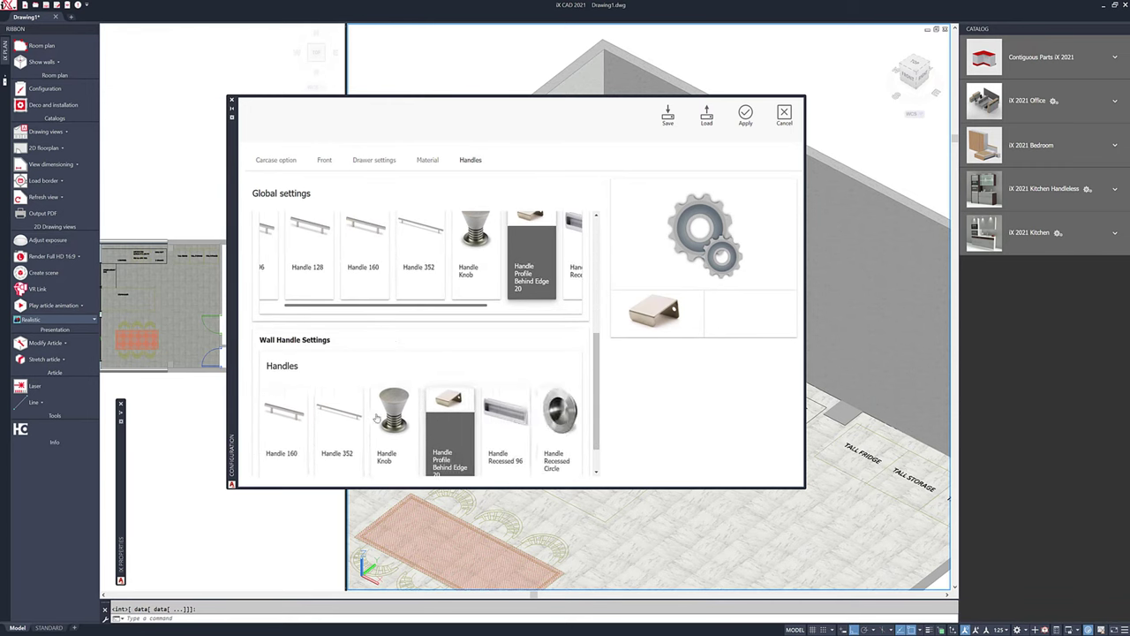
{"action": "left_click_drag", "start_coordinate": [600, 366], "coordinate": [598, 410]}
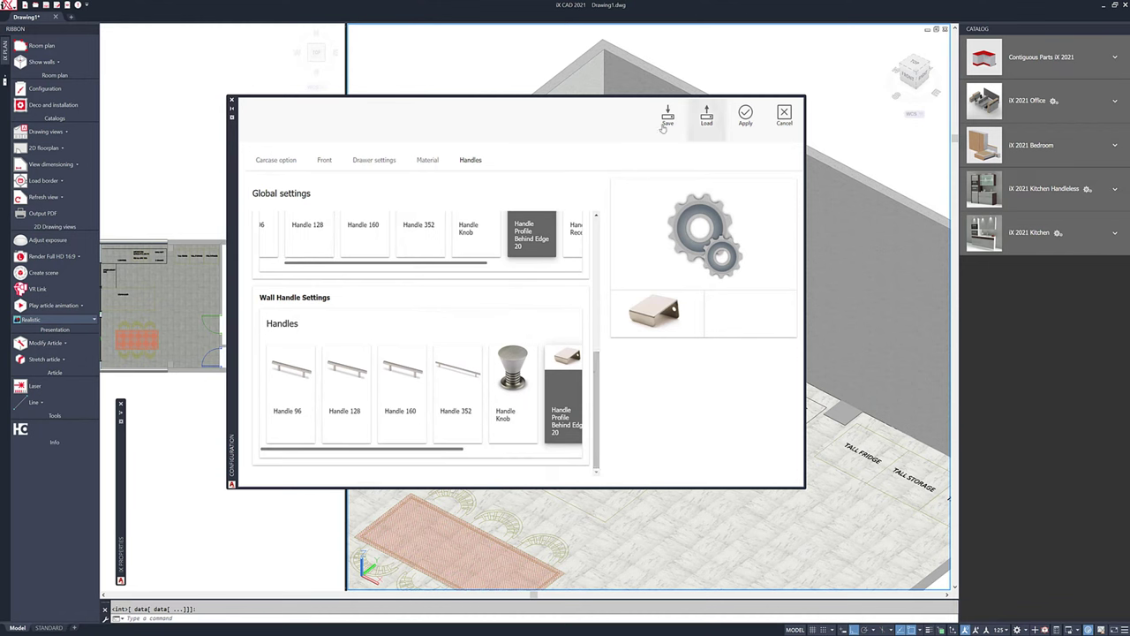
{"action": "left_click", "coordinate": [744, 118]}
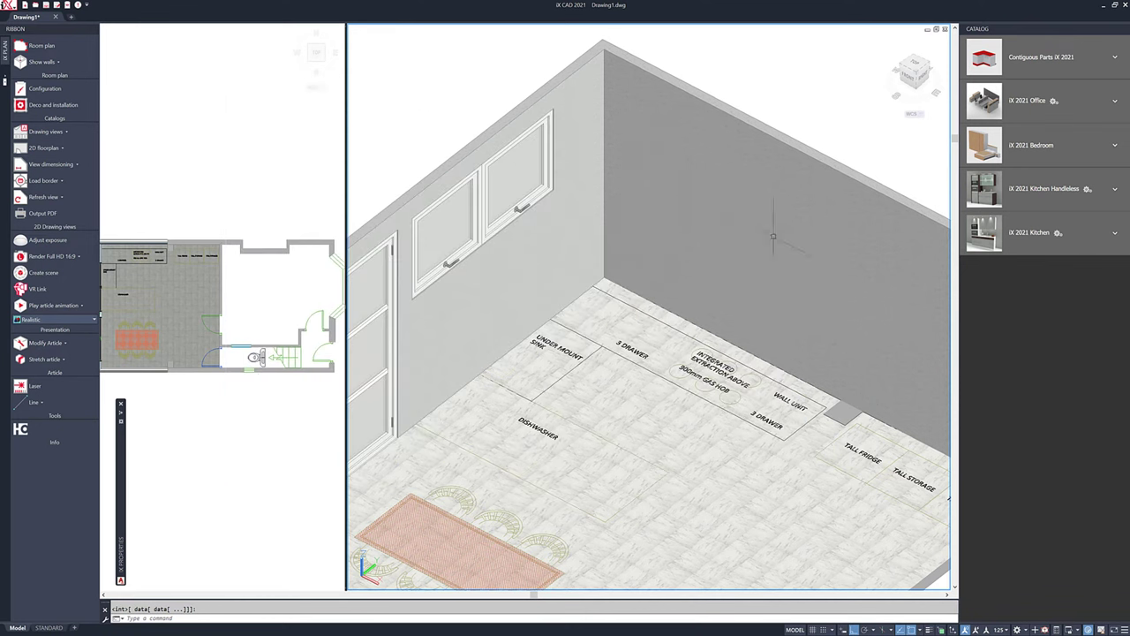
{"action": "left_click", "coordinate": [1025, 234]}
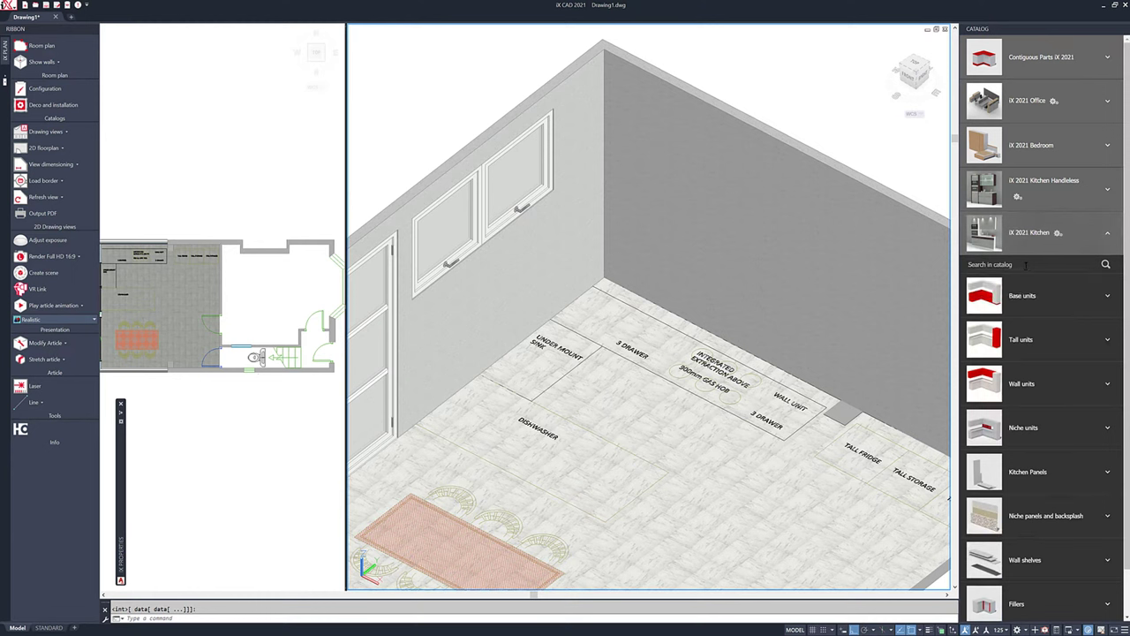
- Search the kitchen catalog and open Base blind corner unit one door, left (1100mm)
{"action": "type", "text": "bldd"}
{"action": "left_click", "coordinate": [1025, 265]}
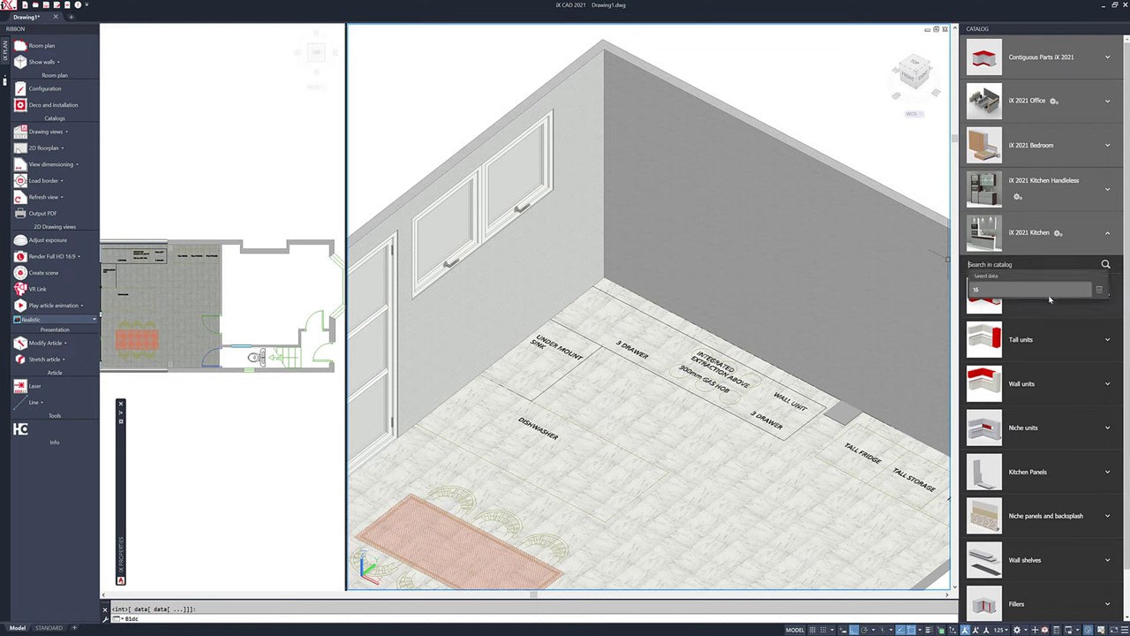
{"action": "type", "text": "b"}
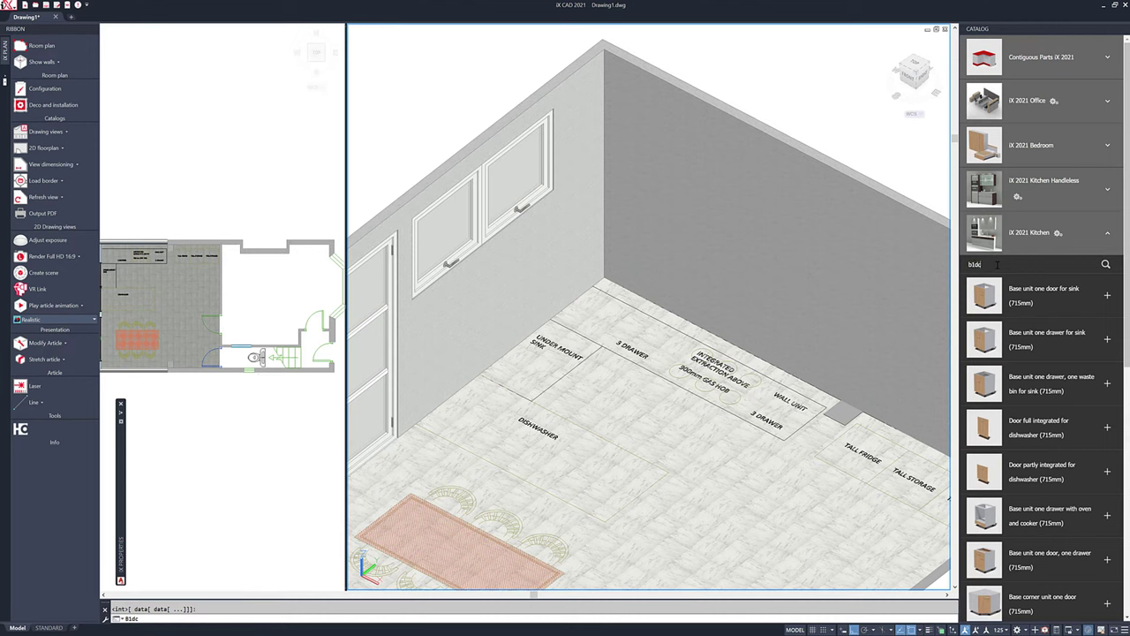
{"action": "type", "text": "1dc"}
{"action": "scroll", "coordinate": [1000, 321], "scroll_direction": "down", "scroll_amount": 3}
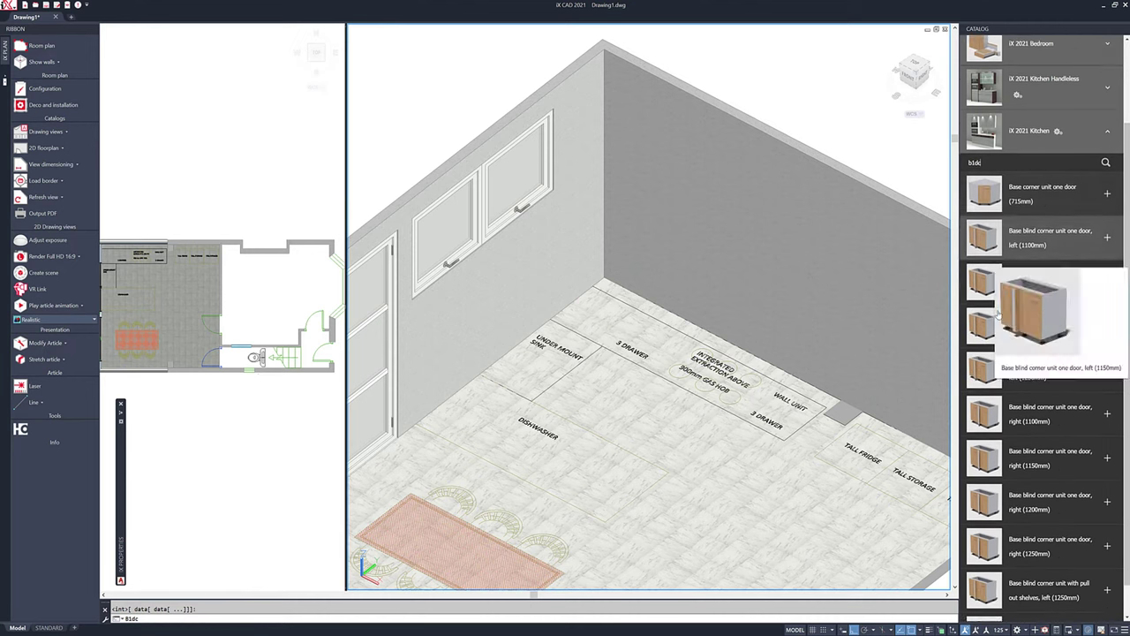
{"action": "mouse_move", "coordinate": [978, 433]}
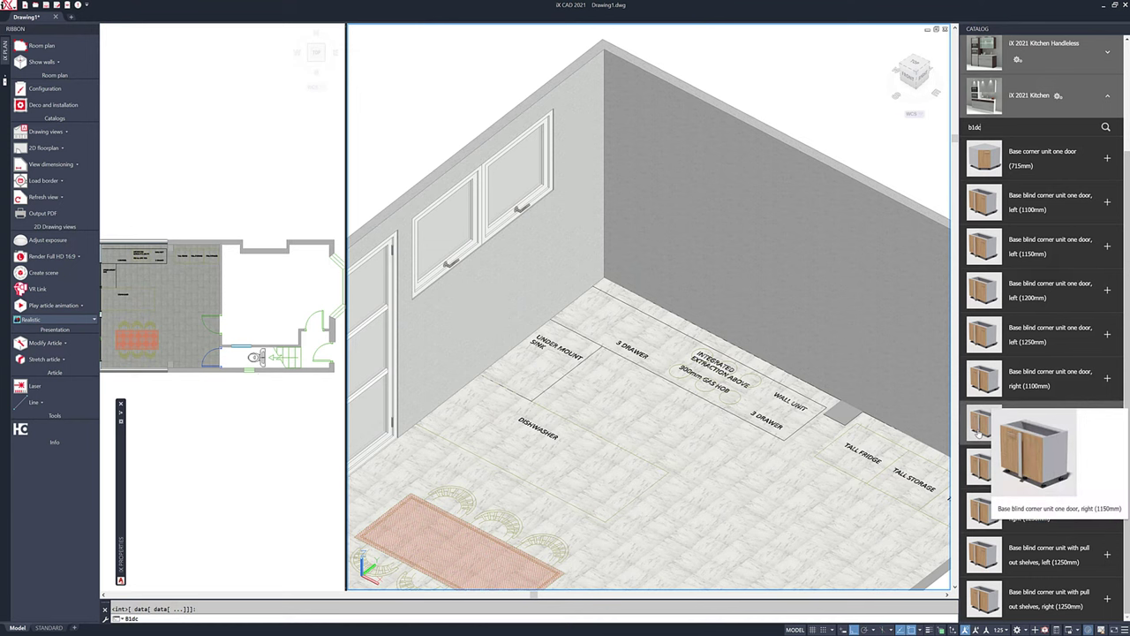
{"action": "mouse_move", "coordinate": [986, 209]}
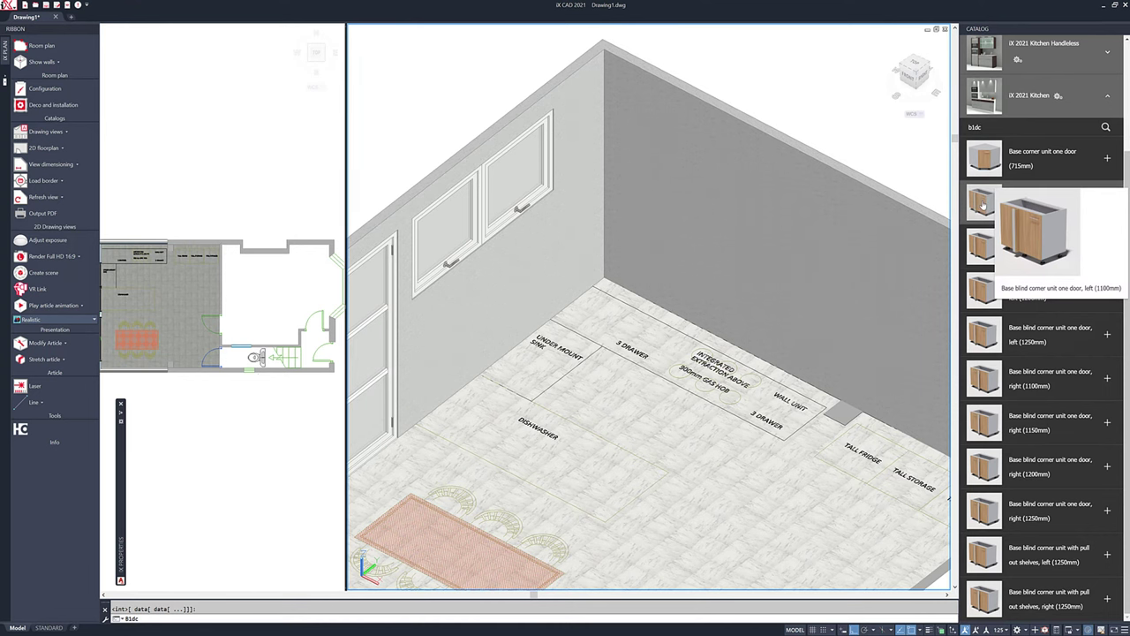
{"action": "left_click", "coordinate": [982, 205]}
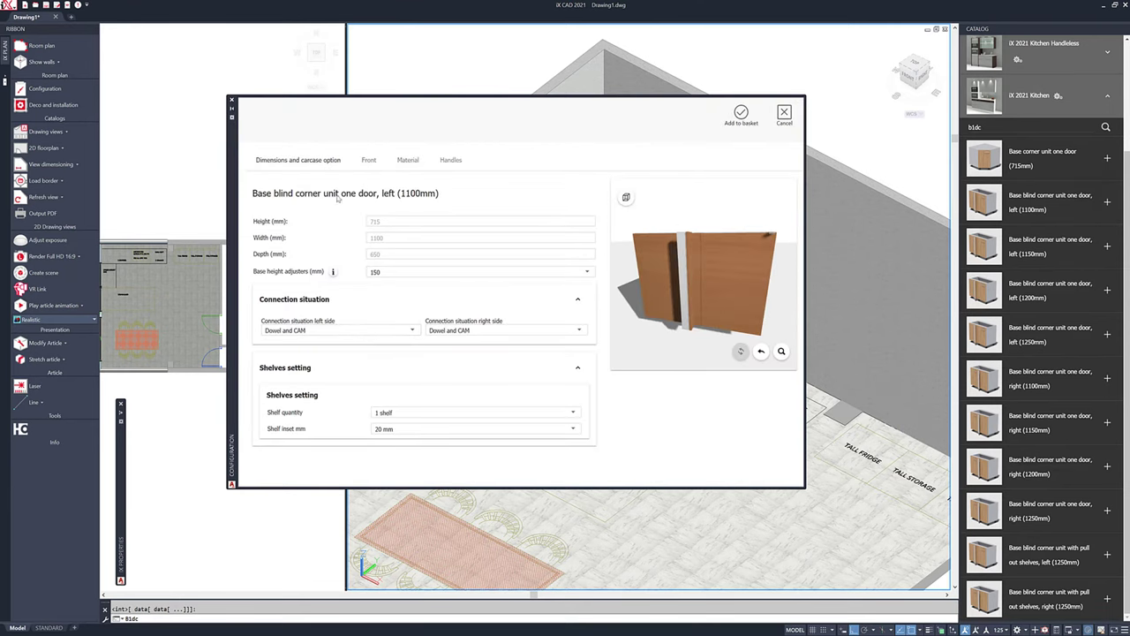
- Review the corner unit's front options, then cancel its dialog without adding it
{"action": "left_click", "coordinate": [369, 162]}
{"action": "scroll", "coordinate": [468, 329], "scroll_direction": "down", "scroll_amount": 2}
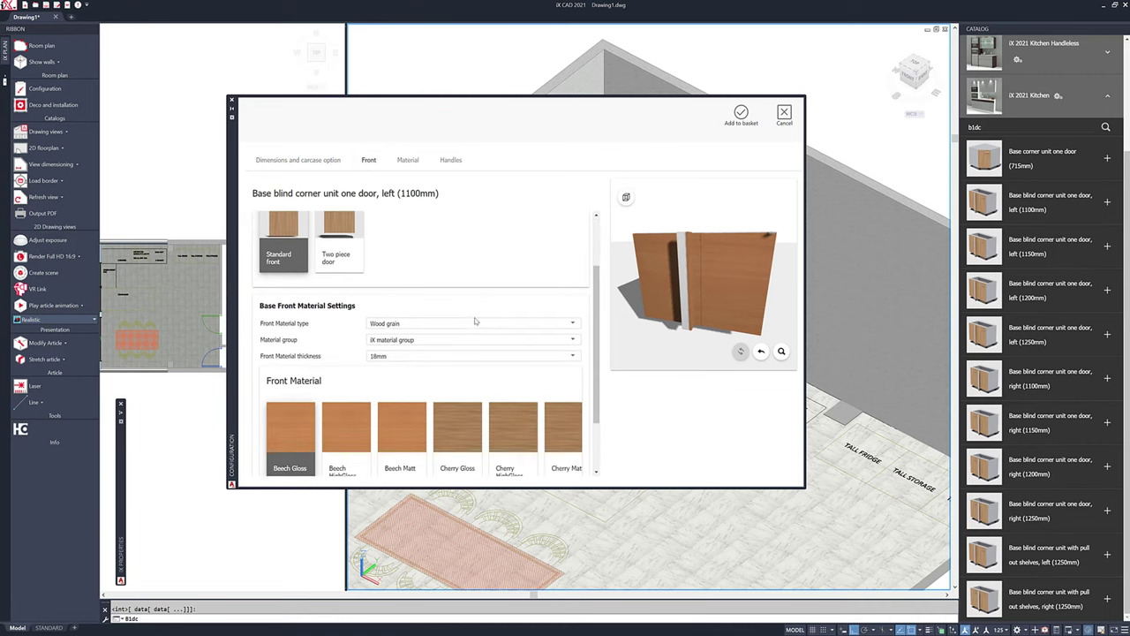
{"action": "left_click", "coordinate": [785, 115]}
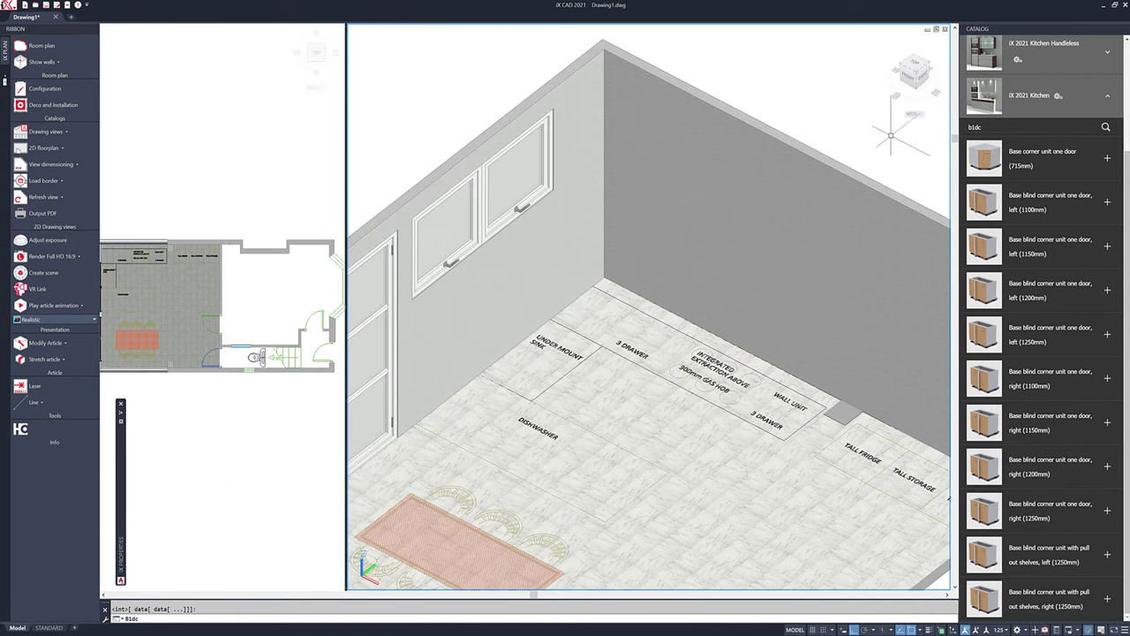
- Set Oak Matt as the front material in the range's global settings and apply it
{"action": "left_click", "coordinate": [1058, 95]}
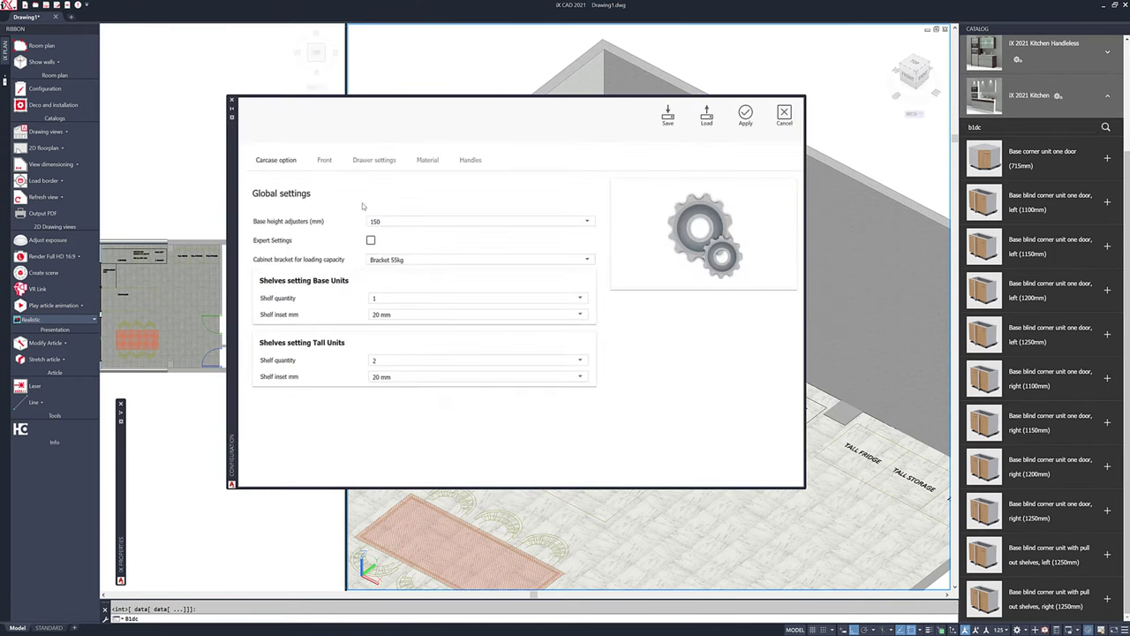
{"action": "left_click", "coordinate": [325, 161]}
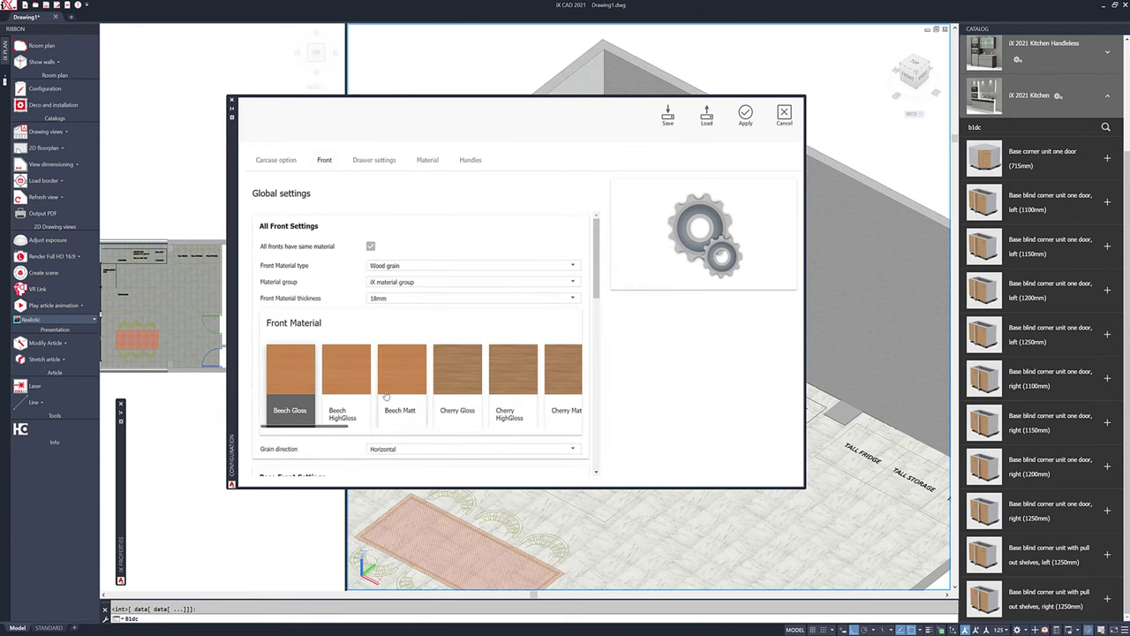
{"action": "scroll", "coordinate": [508, 375], "scroll_direction": "right", "scroll_amount": 3}
{"action": "scroll", "coordinate": [511, 382], "scroll_direction": "left", "scroll_amount": 3}
{"action": "scroll", "coordinate": [513, 383], "scroll_direction": "right", "scroll_amount": 2}
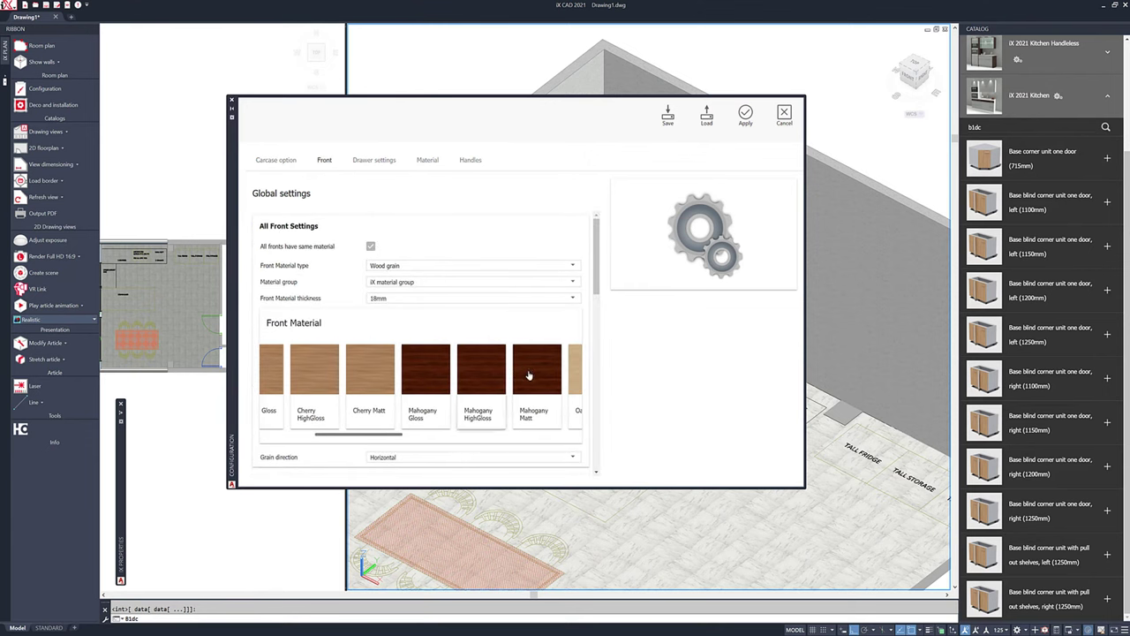
{"action": "scroll", "coordinate": [517, 386], "scroll_direction": "right", "scroll_amount": 2}
{"action": "left_click", "coordinate": [519, 387]}
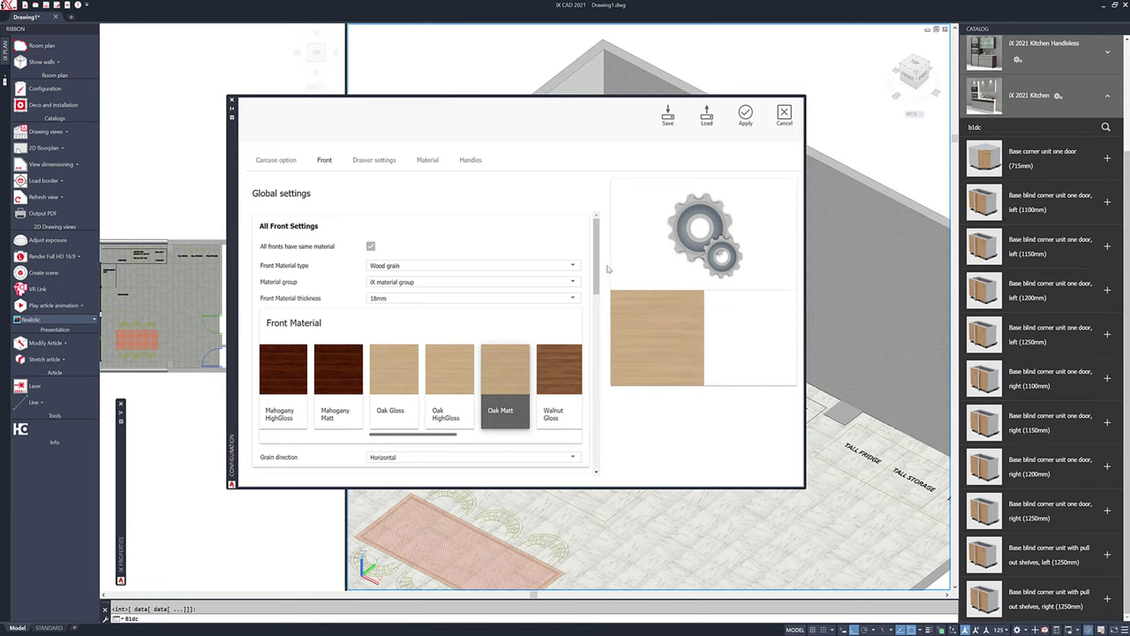
{"action": "left_click_drag", "start_coordinate": [596, 247], "coordinate": [594, 309]}
{"action": "scroll", "coordinate": [594, 309], "scroll_direction": "up", "scroll_amount": 1}
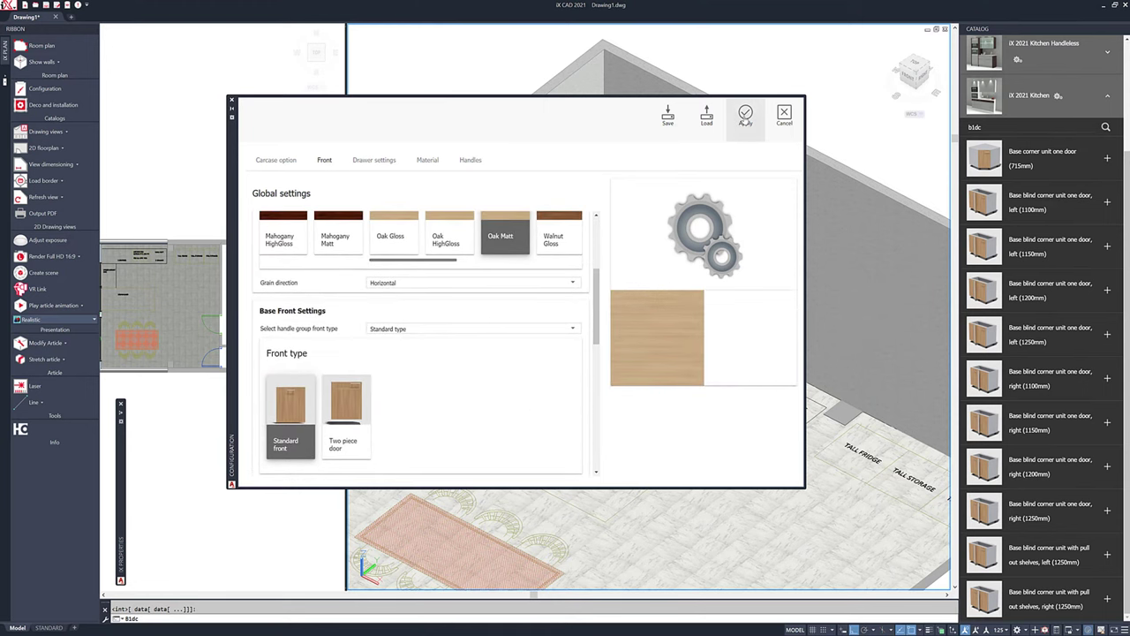
{"action": "left_click", "coordinate": [745, 121]}
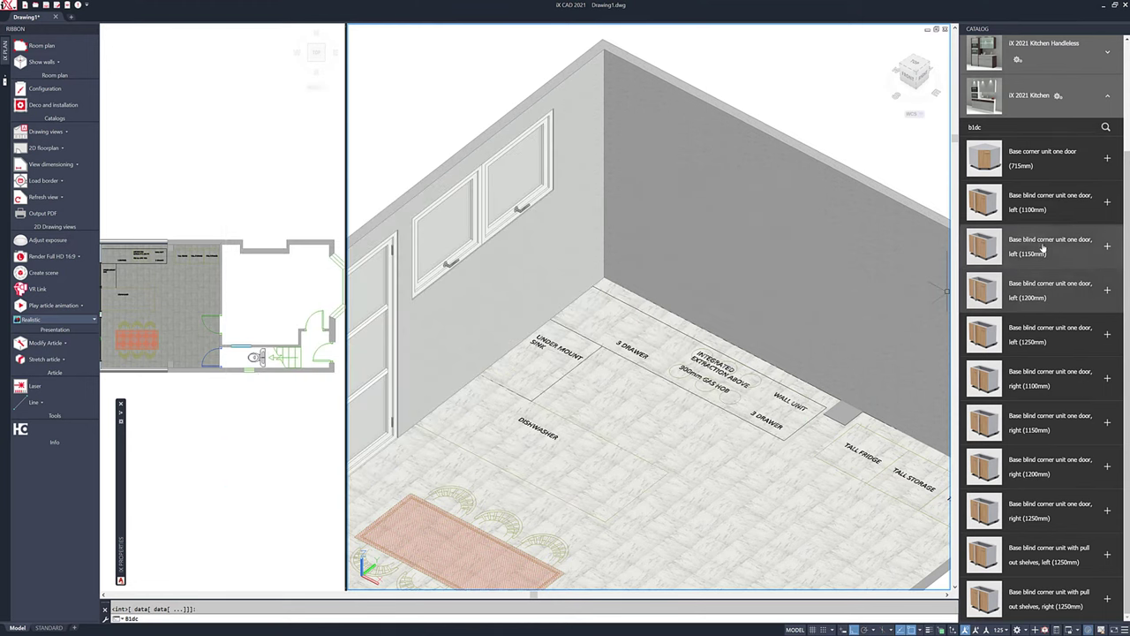
- Reopen the left 1100mm blind corner unit, confirm its oak fronts, and add it to the basket
{"action": "double_click", "coordinate": [1070, 201]}
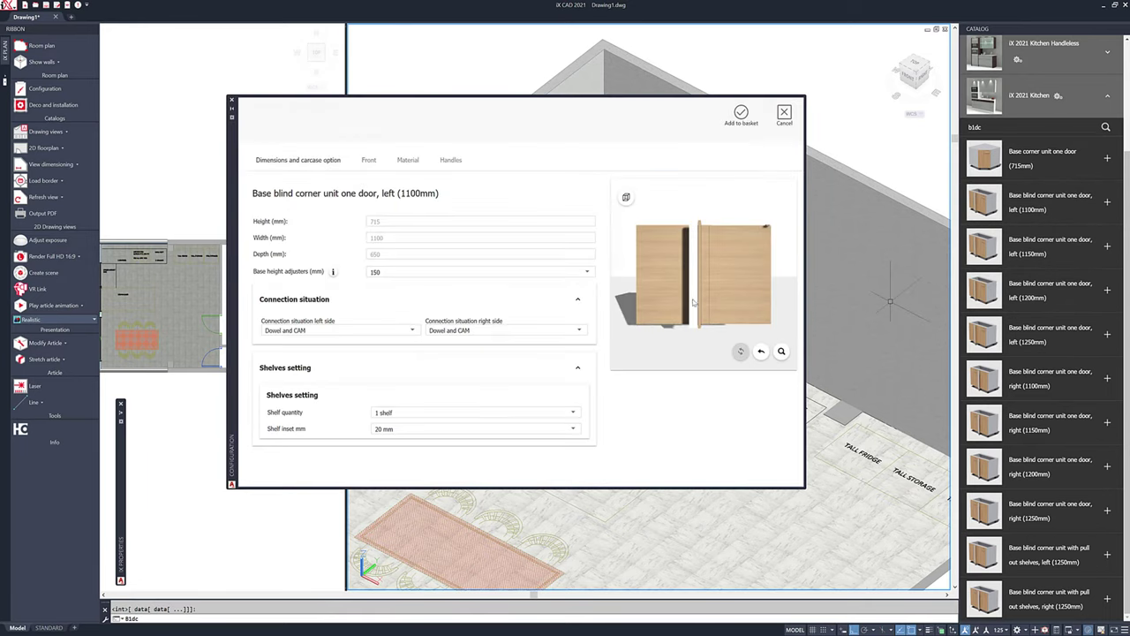
{"action": "mouse_move", "coordinate": [693, 302]}
{"action": "left_mouse_down"}
{"action": "mouse_move", "coordinate": [687, 291]}
{"action": "mouse_move", "coordinate": [708, 299]}
{"action": "mouse_move", "coordinate": [660, 298]}
{"action": "mouse_move", "coordinate": [680, 295]}
{"action": "mouse_move", "coordinate": [703, 320]}
{"action": "left_mouse_up"}
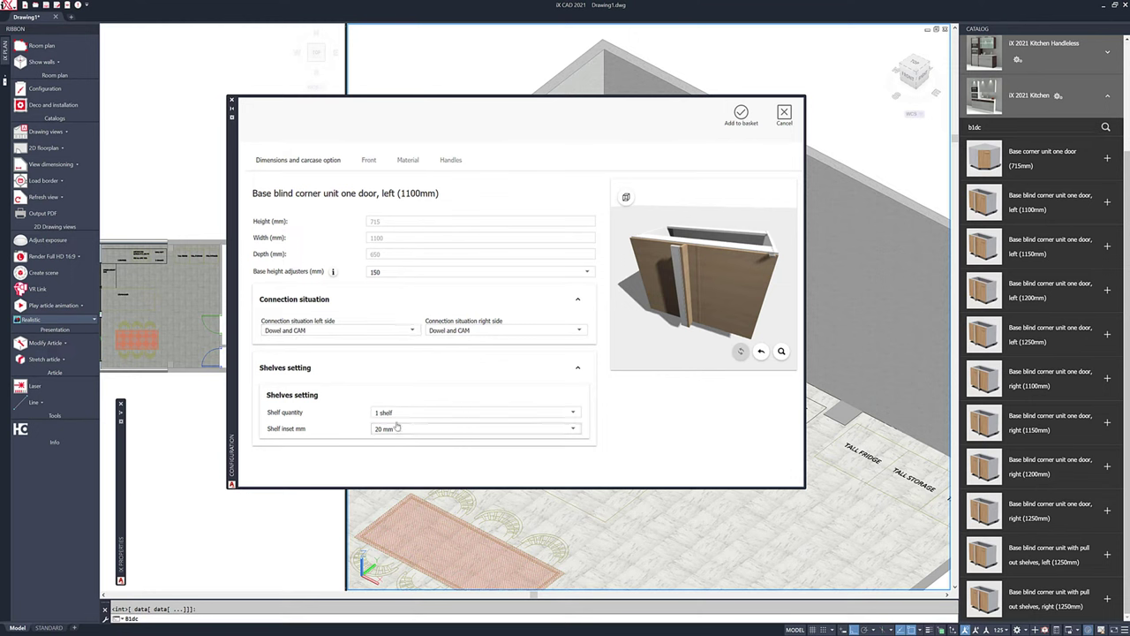
{"action": "left_click", "coordinate": [368, 161]}
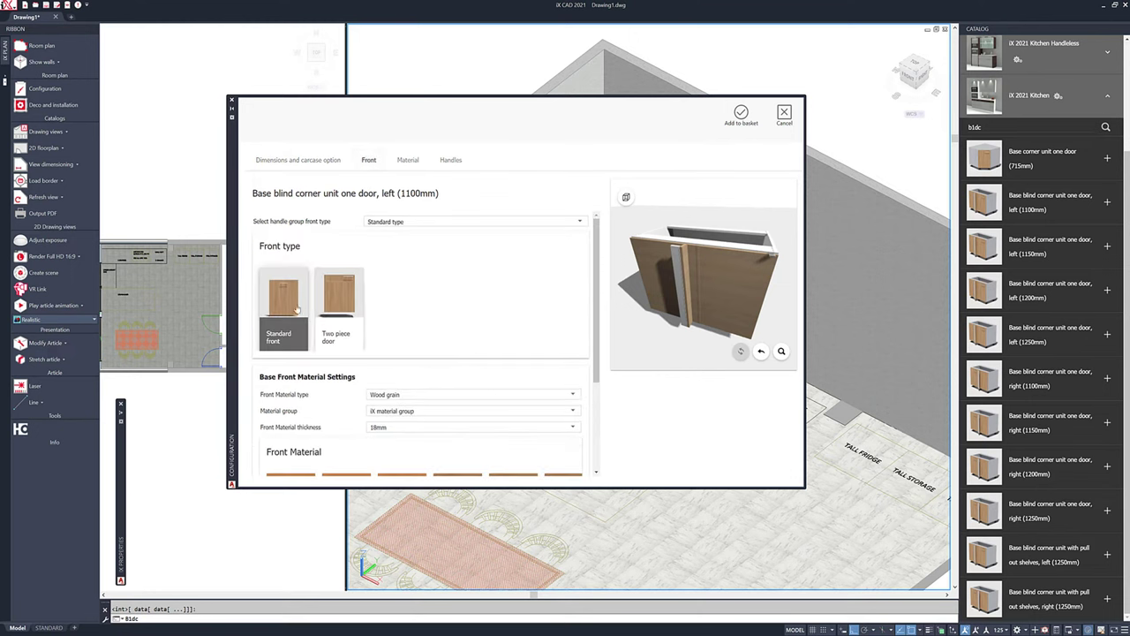
{"action": "scroll", "coordinate": [422, 281], "scroll_direction": "down", "scroll_amount": 4}
{"action": "scroll", "coordinate": [427, 274], "scroll_direction": "up", "scroll_amount": 3}
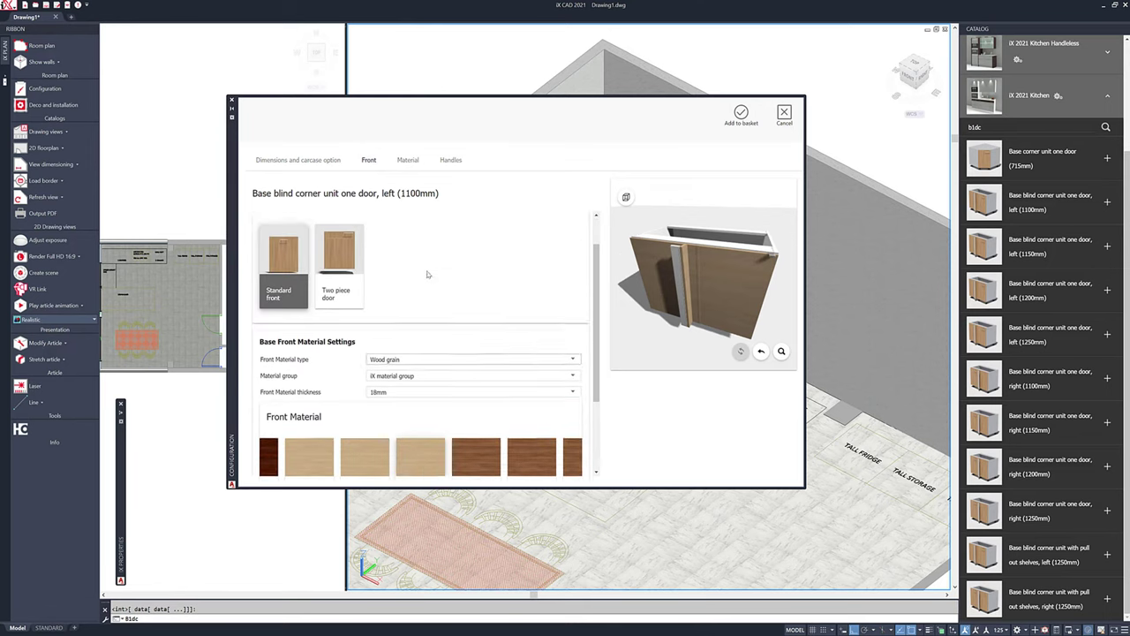
{"action": "scroll", "coordinate": [427, 274], "scroll_direction": "up", "scroll_amount": 1}
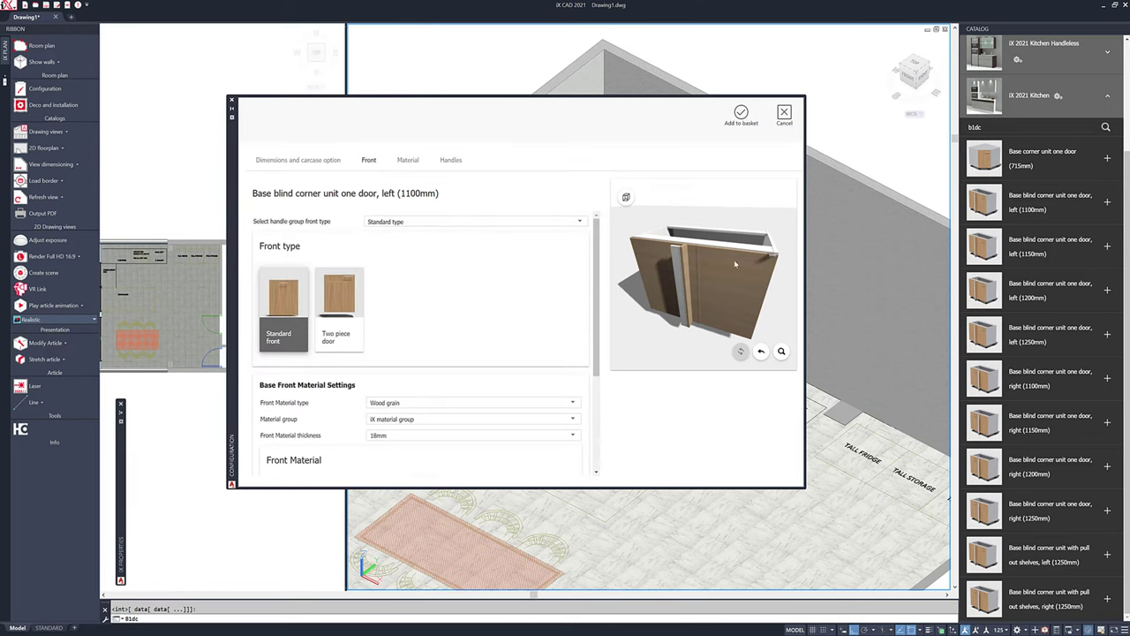
{"action": "left_click", "coordinate": [741, 118]}
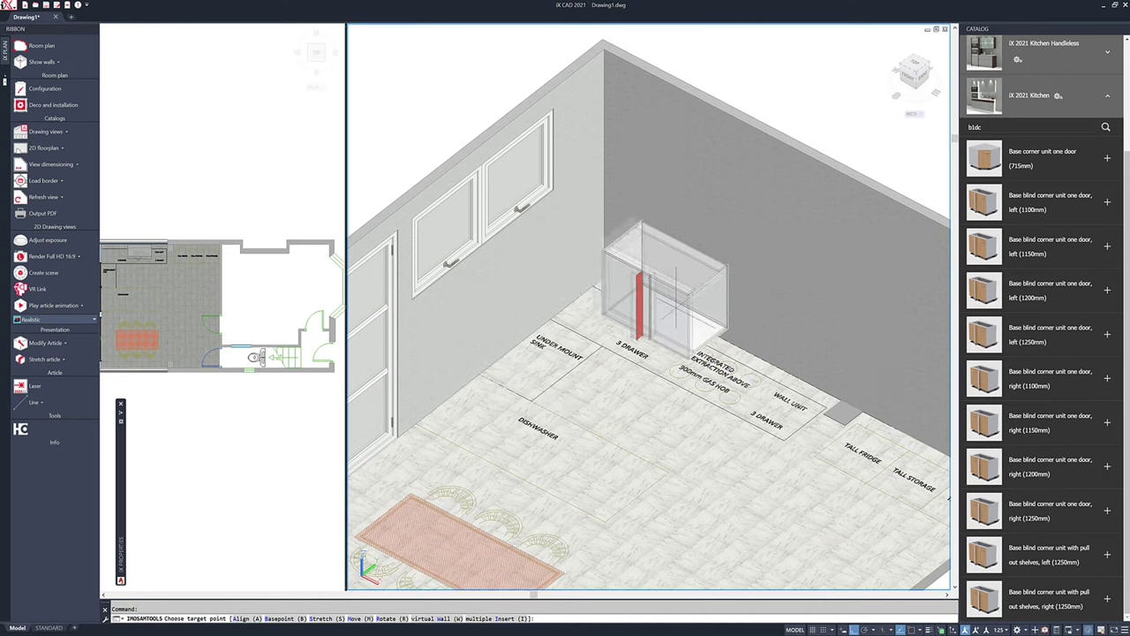
- Insert the blind corner unit against the back wall, inspect it, and clear the catalog search
{"action": "left_click", "coordinate": [637, 269]}
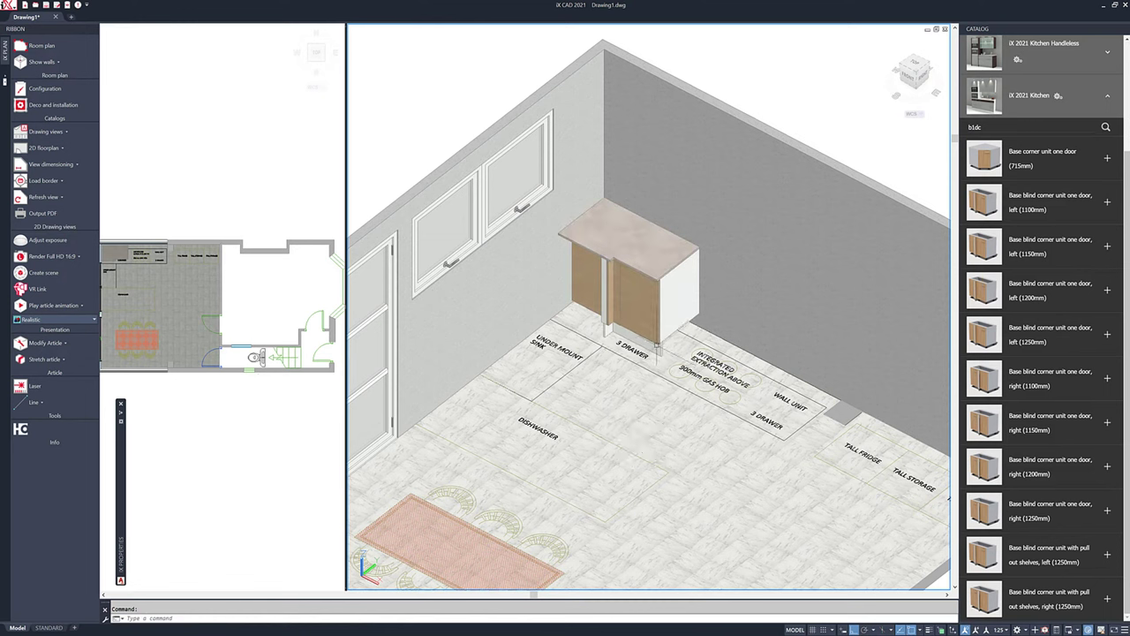
{"action": "scroll", "coordinate": [622, 251], "scroll_direction": "up", "scroll_amount": 5}
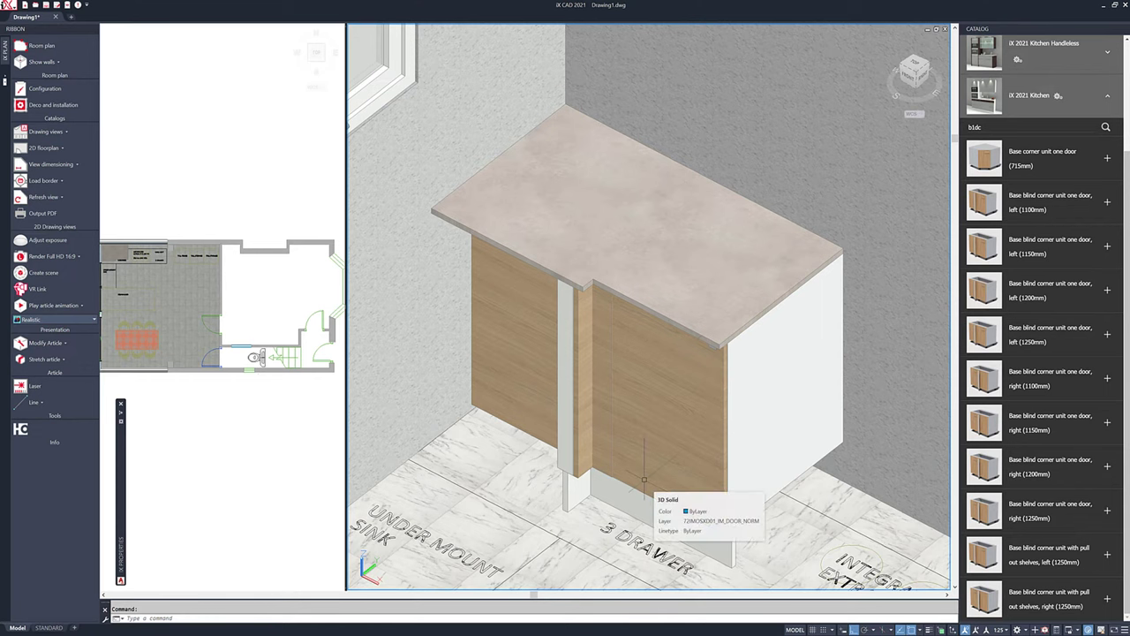
{"action": "scroll", "coordinate": [644, 480], "scroll_direction": "down", "scroll_amount": 3}
{"action": "middle_click_drag", "start_coordinate": [630, 463], "coordinate": [725, 338]}
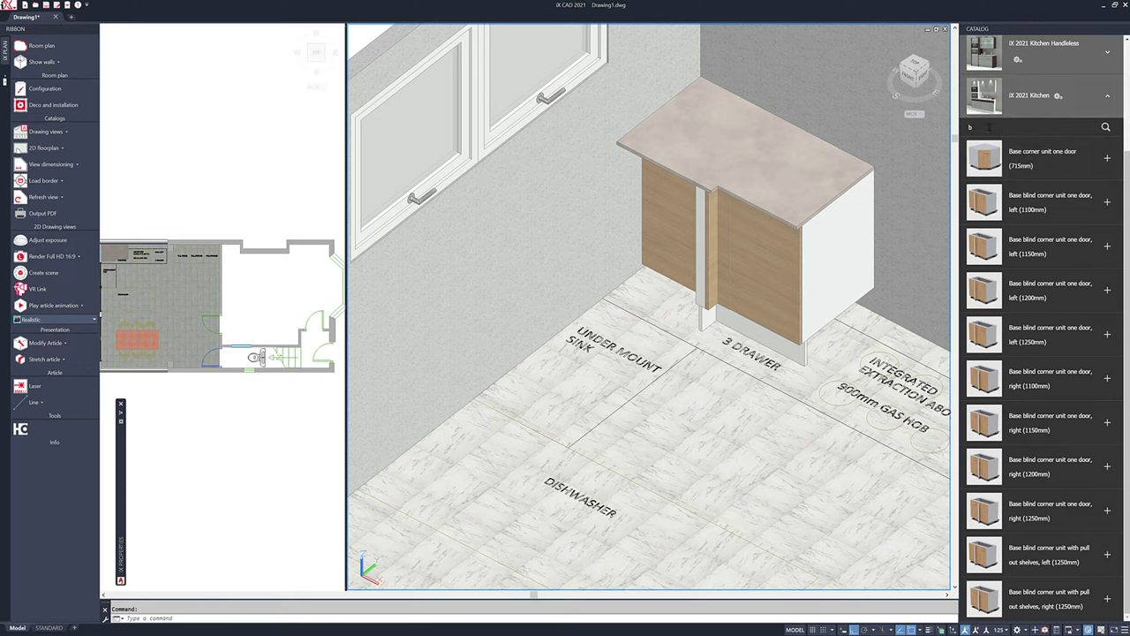
{"action": "key", "text": "BackSpace"}
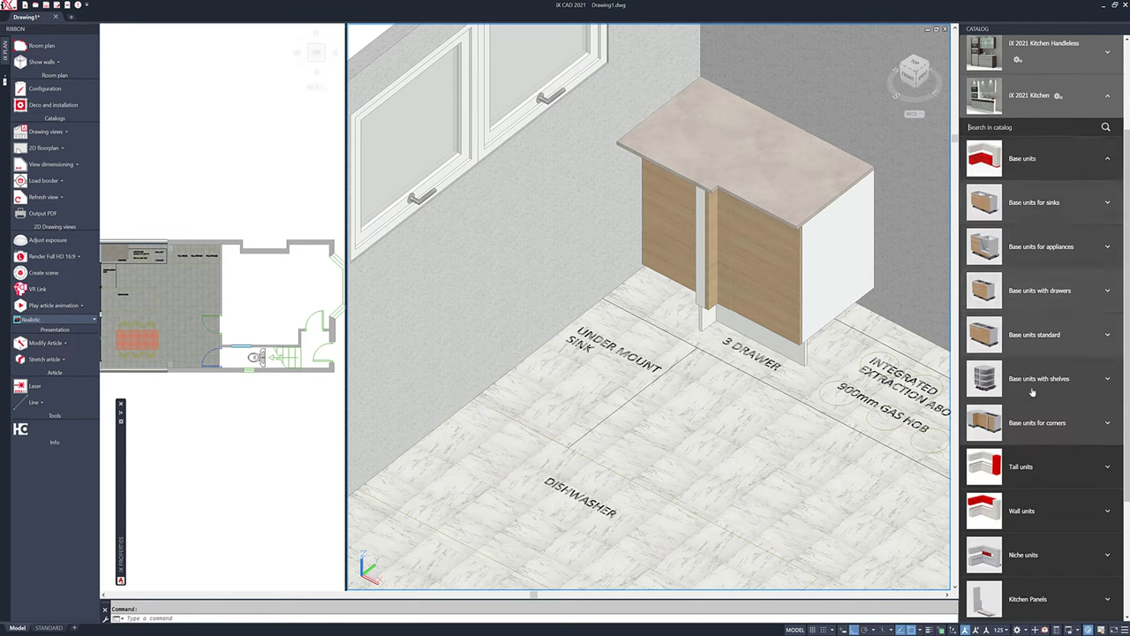
- Configure Base unit two open shelves in wood-grain Oak Matt with horizontal grain and add it
{"action": "left_click", "coordinate": [1031, 382]}
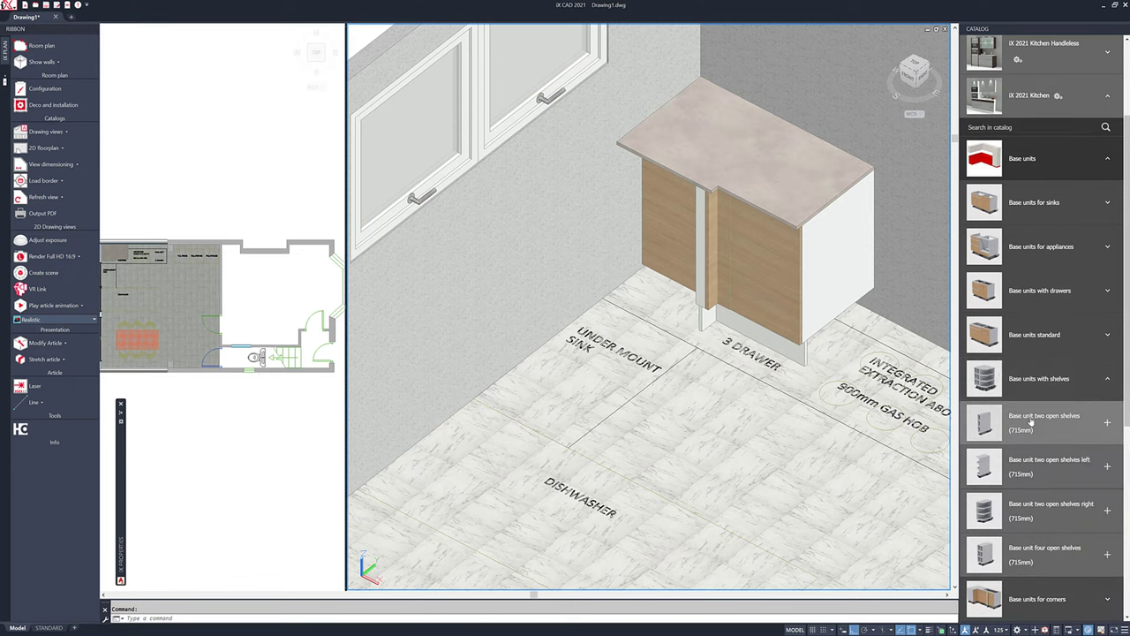
{"action": "double_click", "coordinate": [1033, 422]}
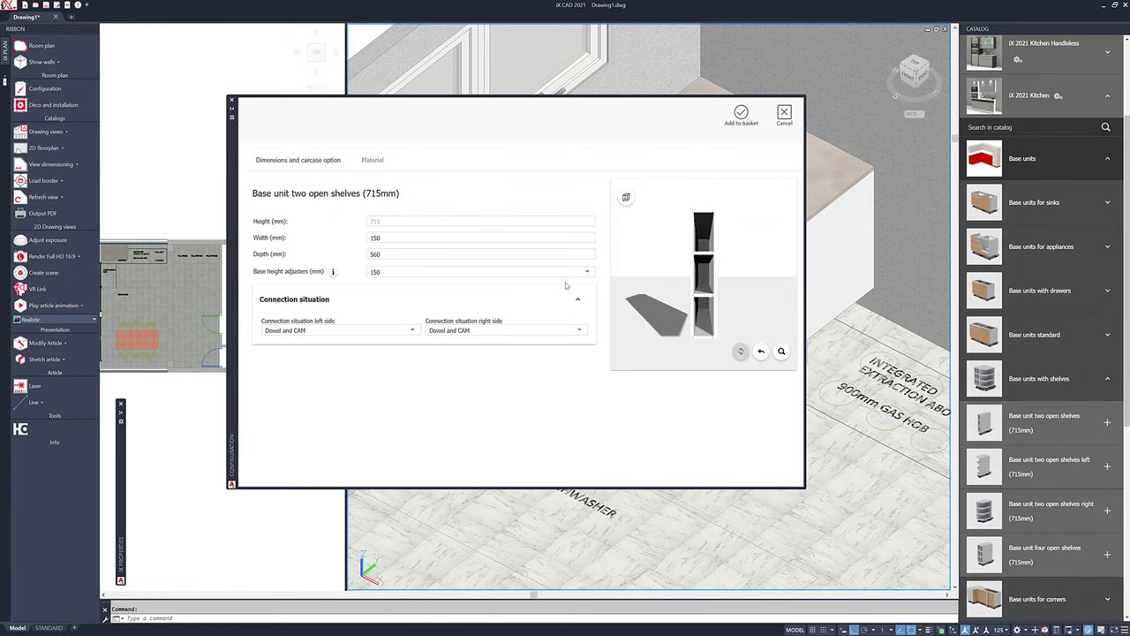
{"action": "left_click", "coordinate": [373, 160]}
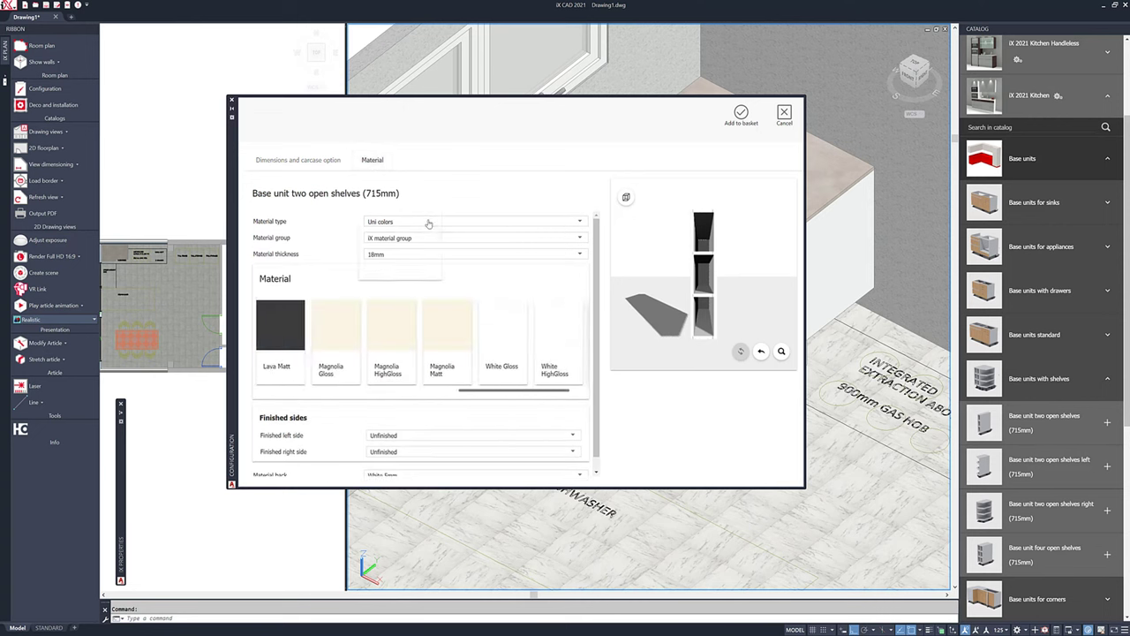
{"action": "left_click", "coordinate": [389, 221]}
{"action": "left_click", "coordinate": [386, 268]}
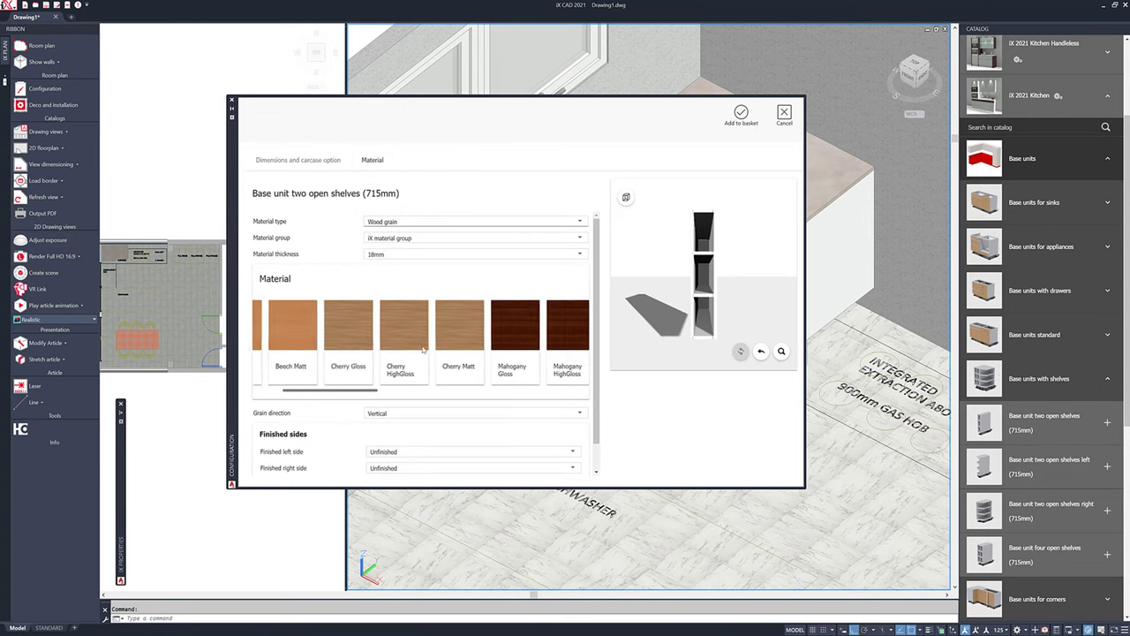
{"action": "scroll", "coordinate": [395, 337], "scroll_direction": "down", "scroll_amount": 5}
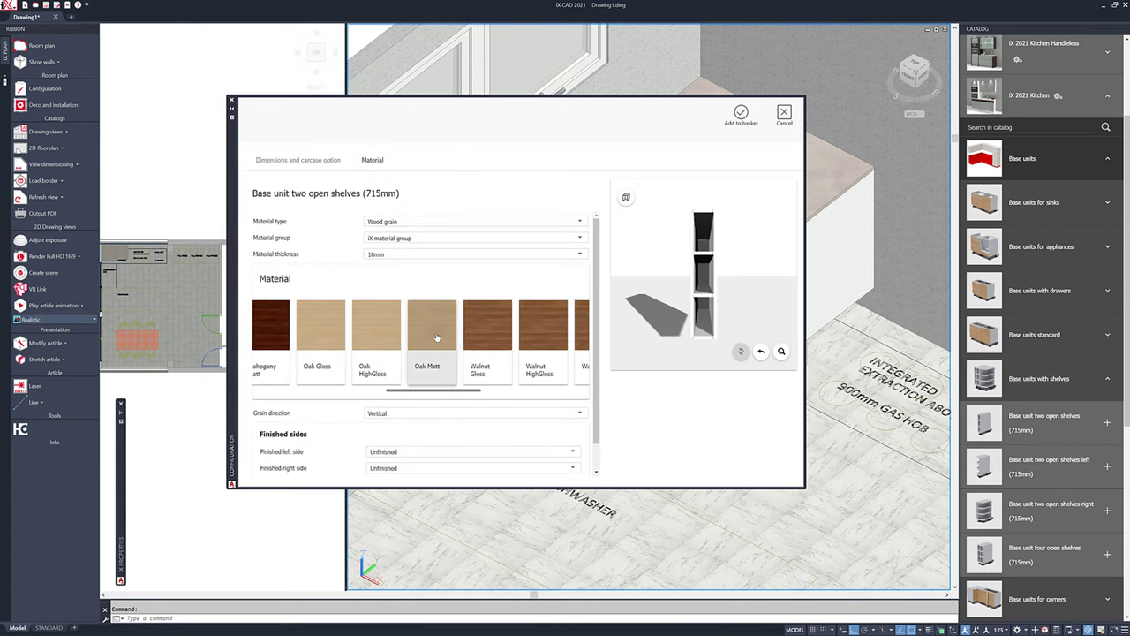
{"action": "left_click", "coordinate": [432, 334]}
{"action": "left_click", "coordinate": [425, 417]}
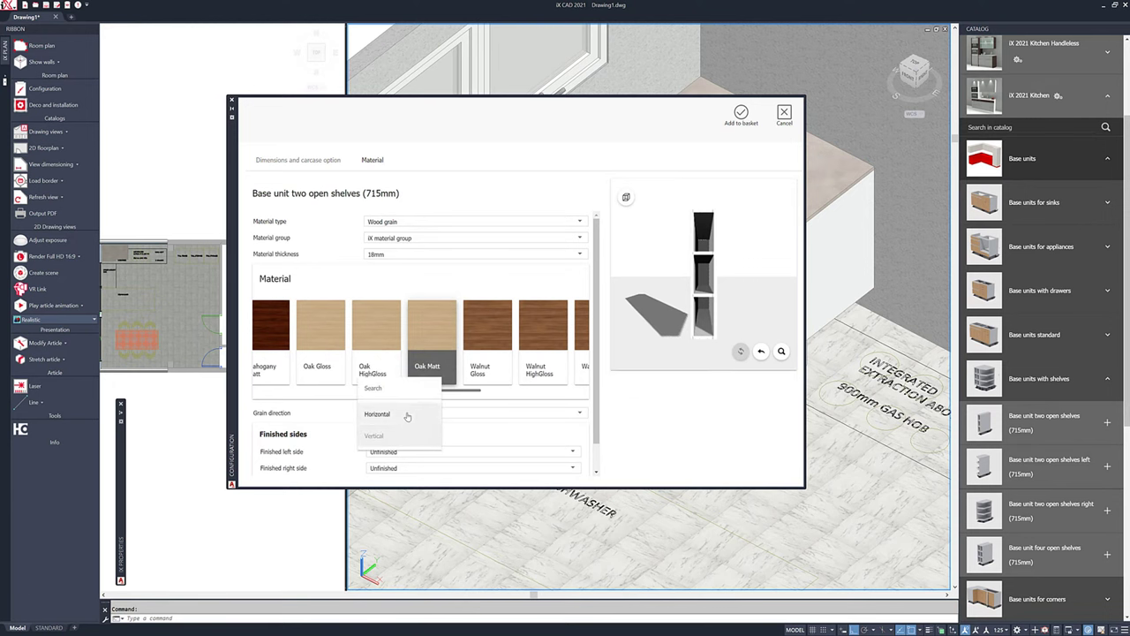
{"action": "scroll", "coordinate": [598, 304], "scroll_direction": "down", "scroll_amount": 1}
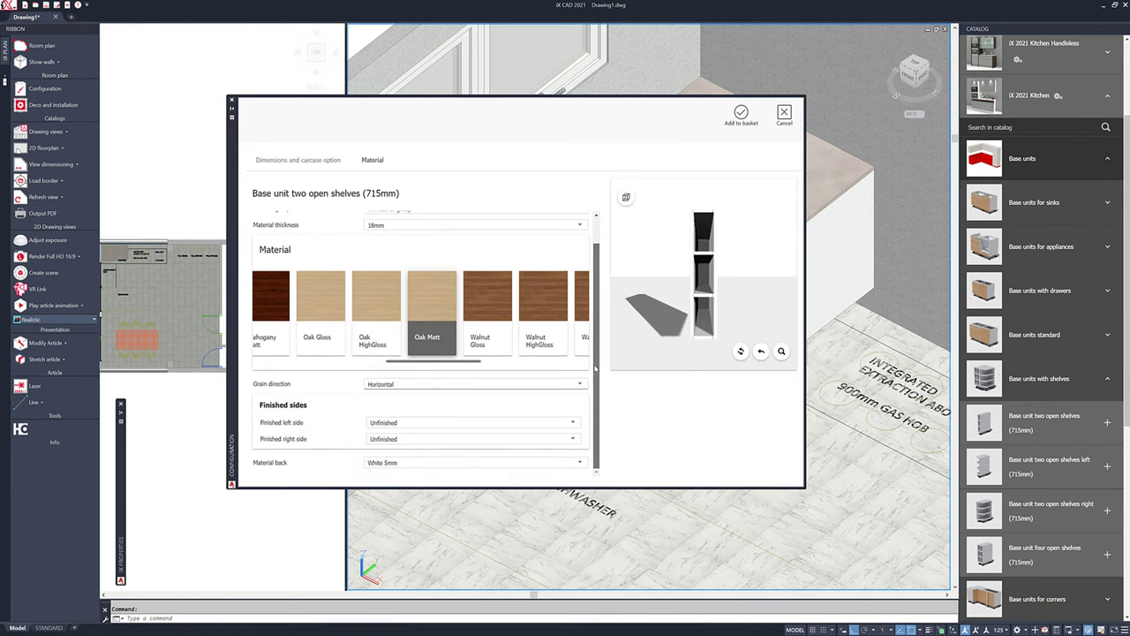
{"action": "left_click", "coordinate": [740, 114]}
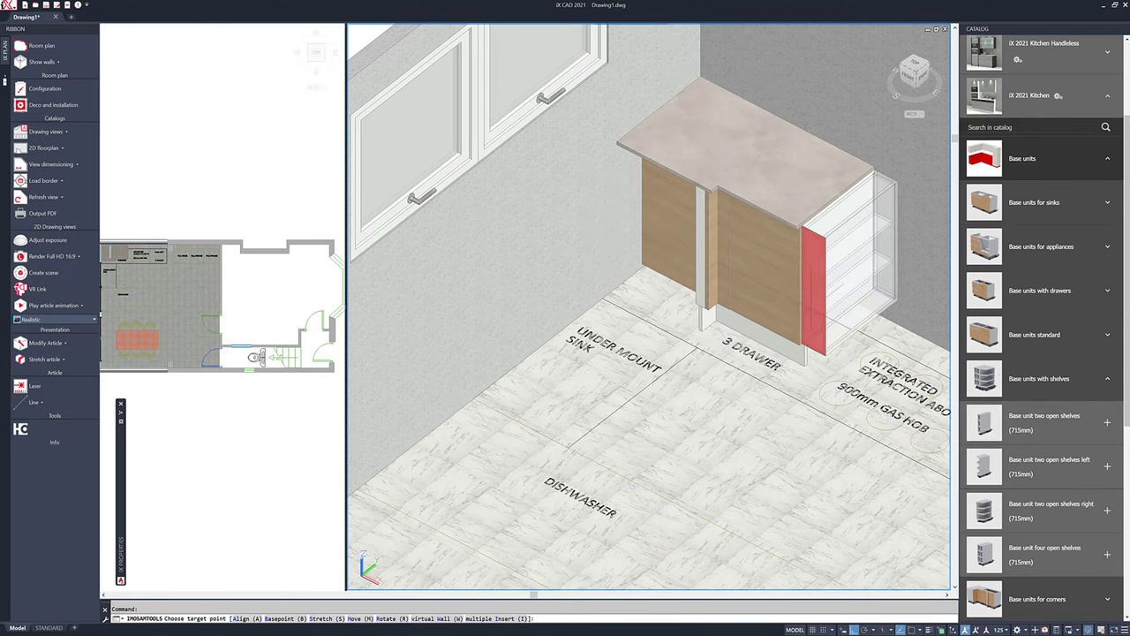
- Place the open-shelf unit in the floor plan against the end of the corner cabinet
{"action": "middle_click_drag", "start_coordinate": [437, 357], "coordinate": [529, 364]}
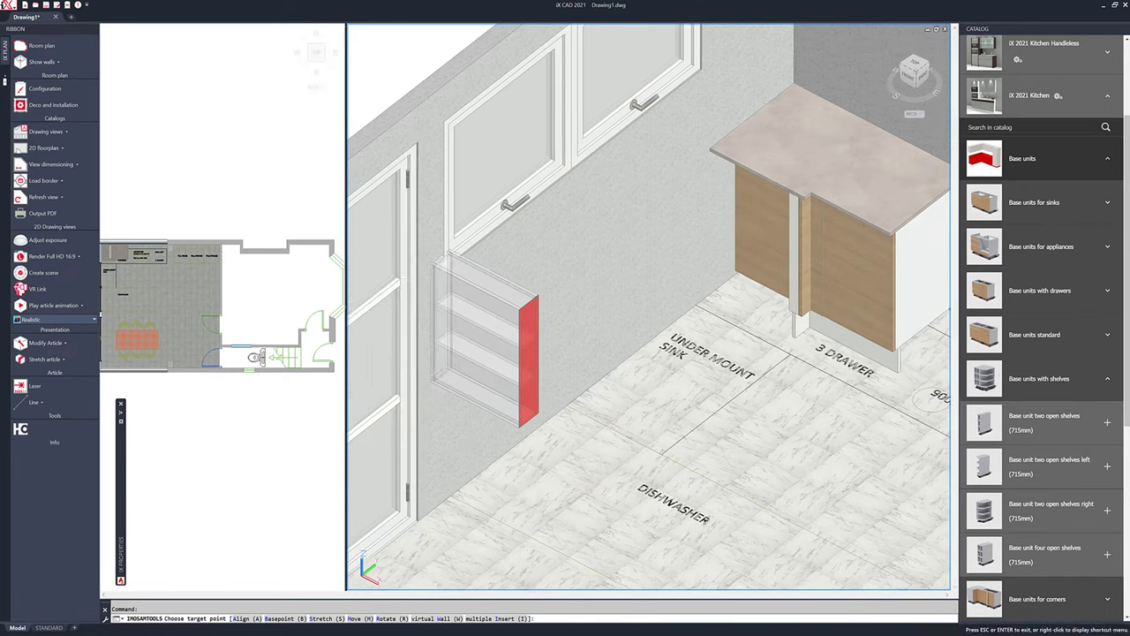
{"action": "key", "text": "Escape"}
{"action": "left_click", "coordinate": [291, 276]}
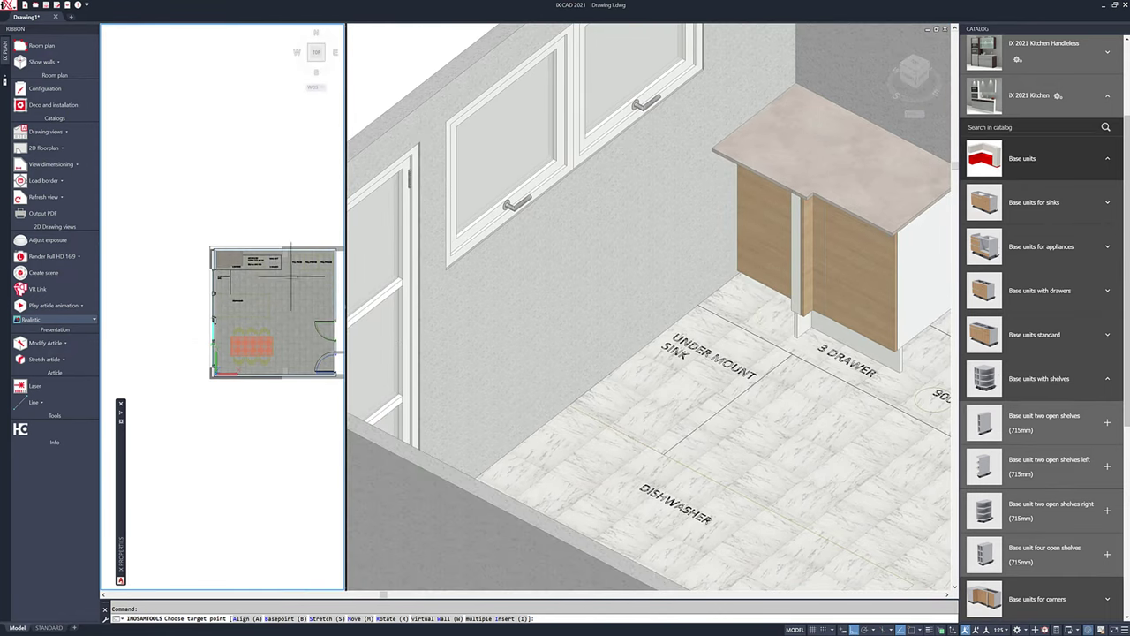
{"action": "scroll", "coordinate": [292, 276], "scroll_direction": "up", "scroll_amount": 6}
{"action": "middle_click_drag", "start_coordinate": [292, 275], "coordinate": [344, 248]}
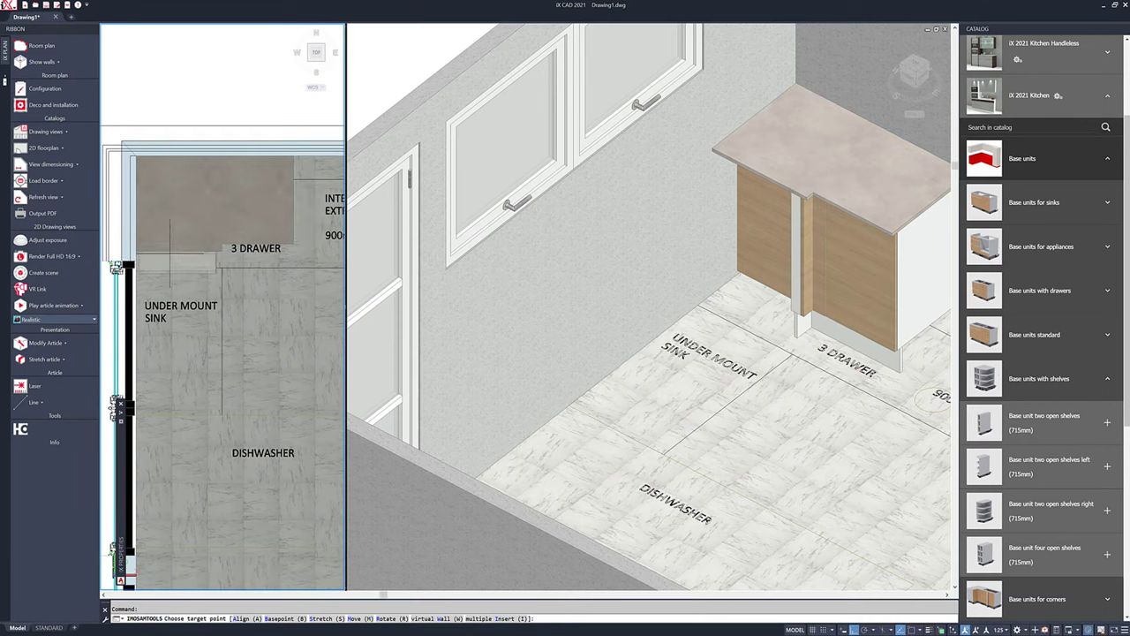
{"action": "left_click", "coordinate": [171, 254]}
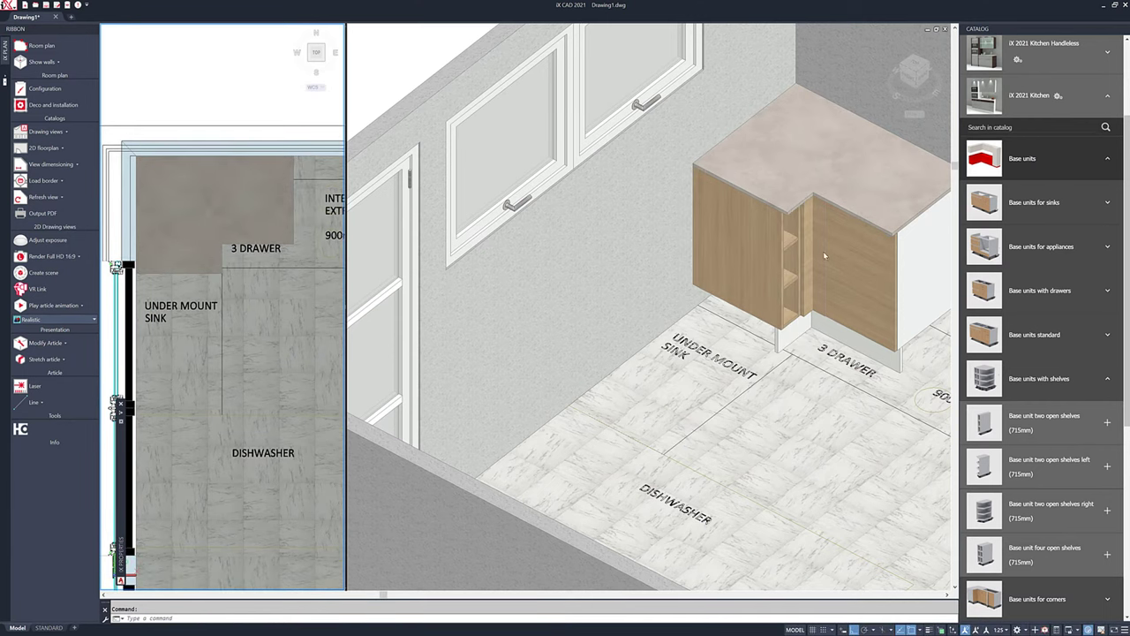
{"action": "left_click", "coordinate": [777, 265]}
{"action": "left_click", "coordinate": [746, 251]}
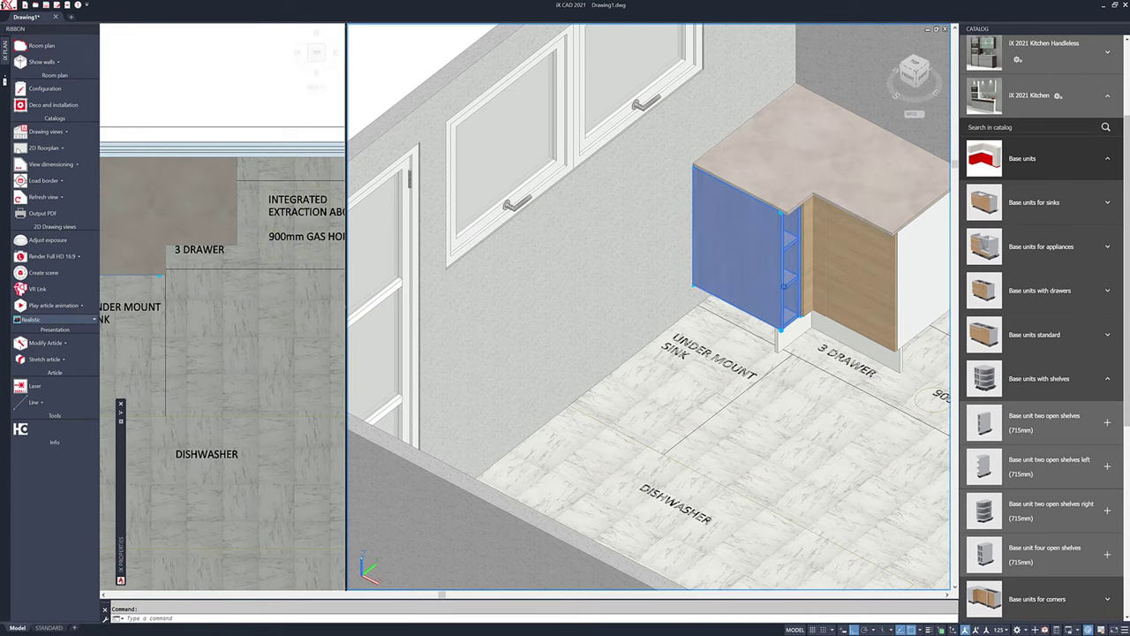
{"action": "middle_click_drag", "start_coordinate": [706, 300], "coordinate": [557, 304]}
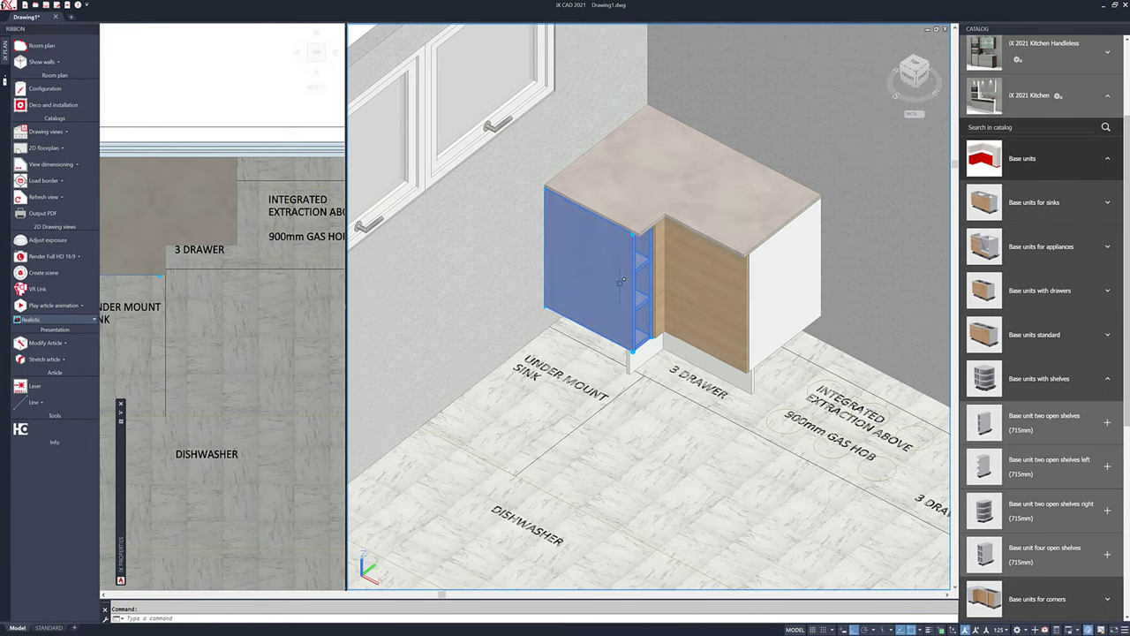
{"action": "key", "text": "Escape"}
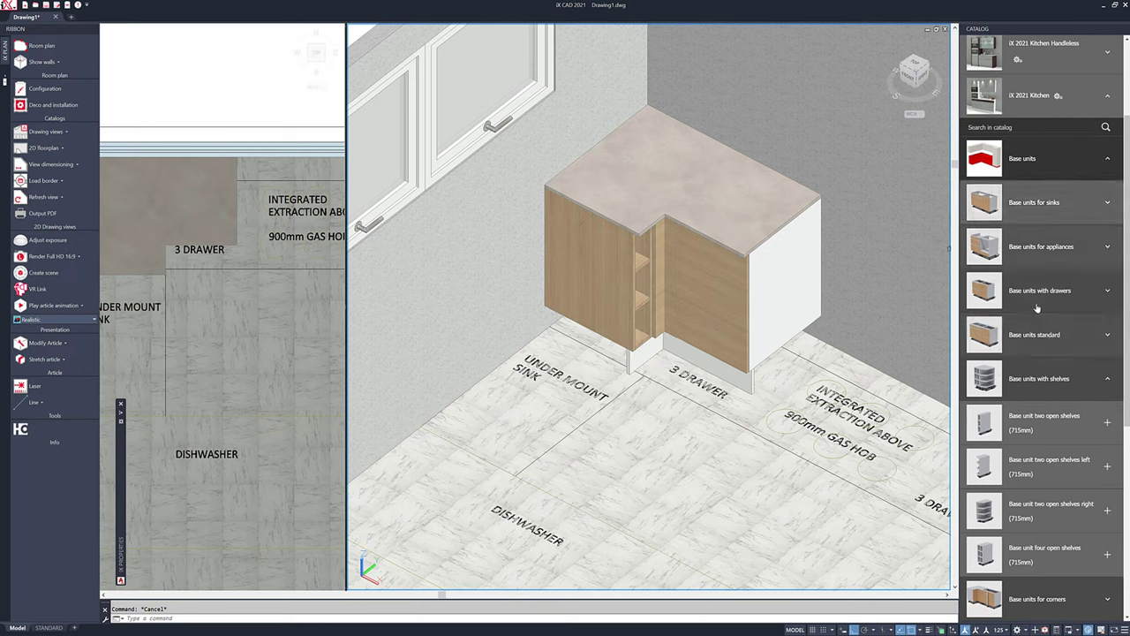
- Configure Base unit two doors for sink at 1000 mm width with the undermount double sink
{"action": "left_click", "coordinate": [1000, 210]}
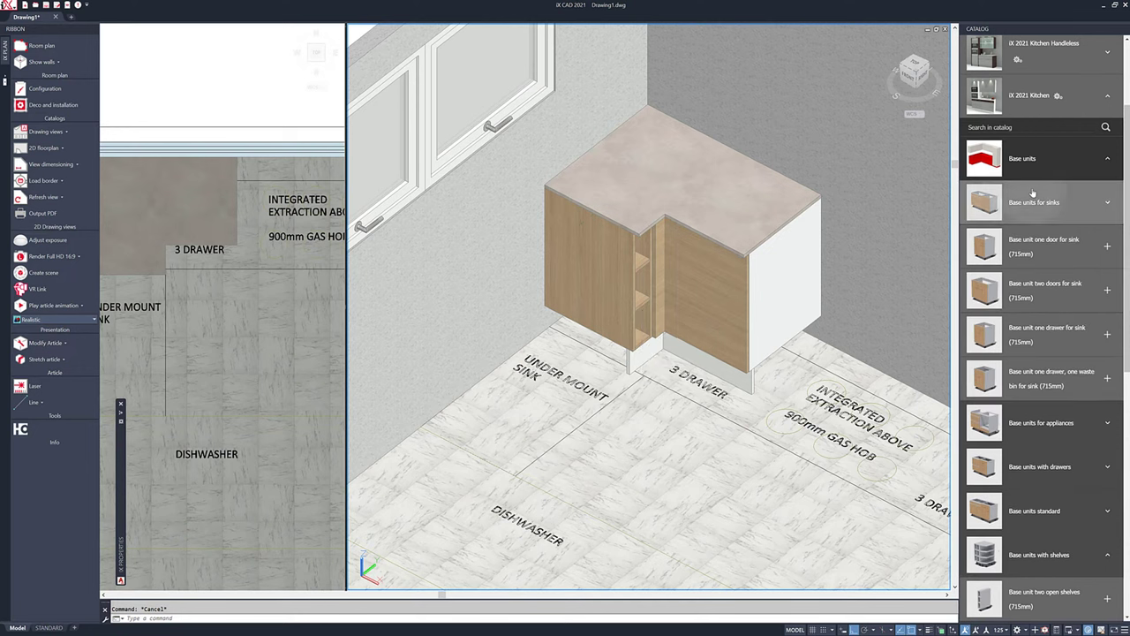
{"action": "left_click", "coordinate": [1051, 289]}
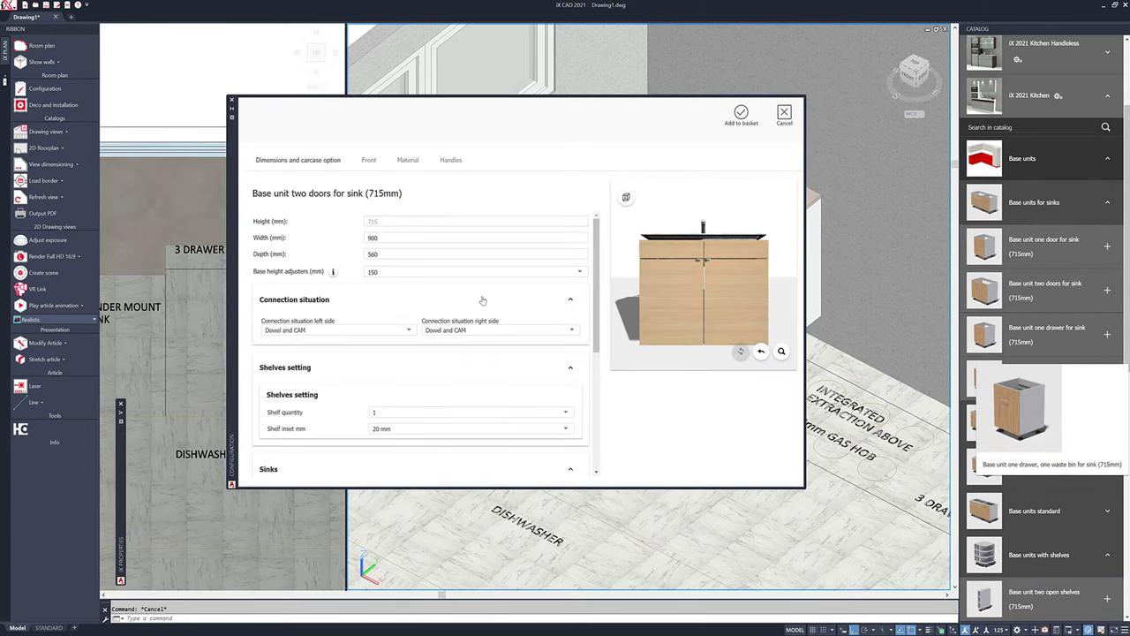
{"action": "double_click", "coordinate": [385, 237]}
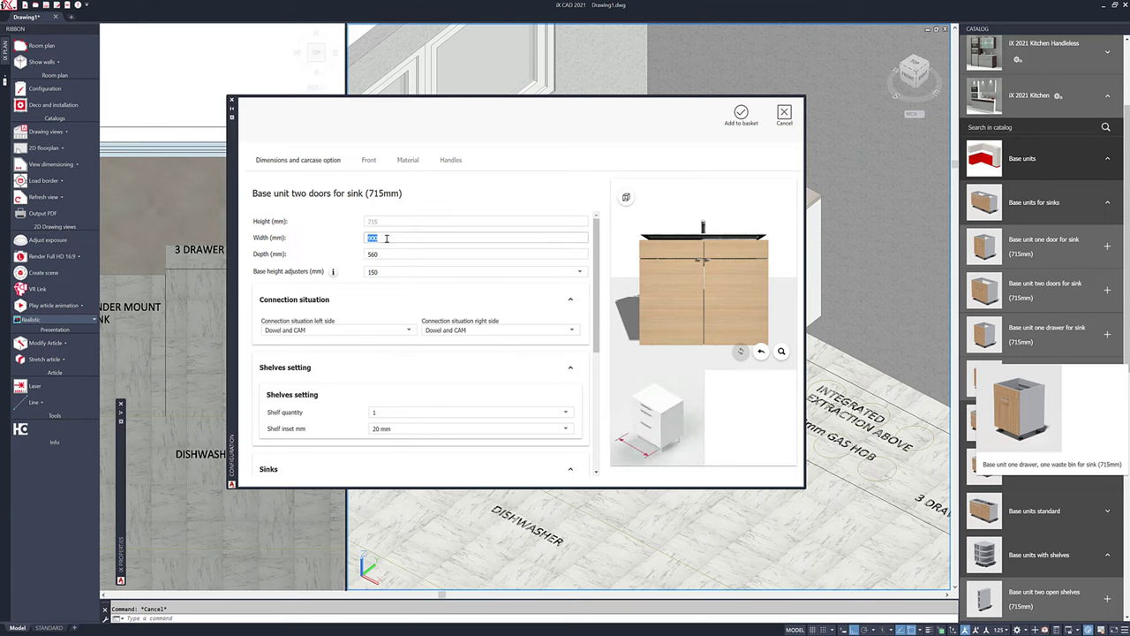
{"action": "left_click", "coordinate": [390, 299]}
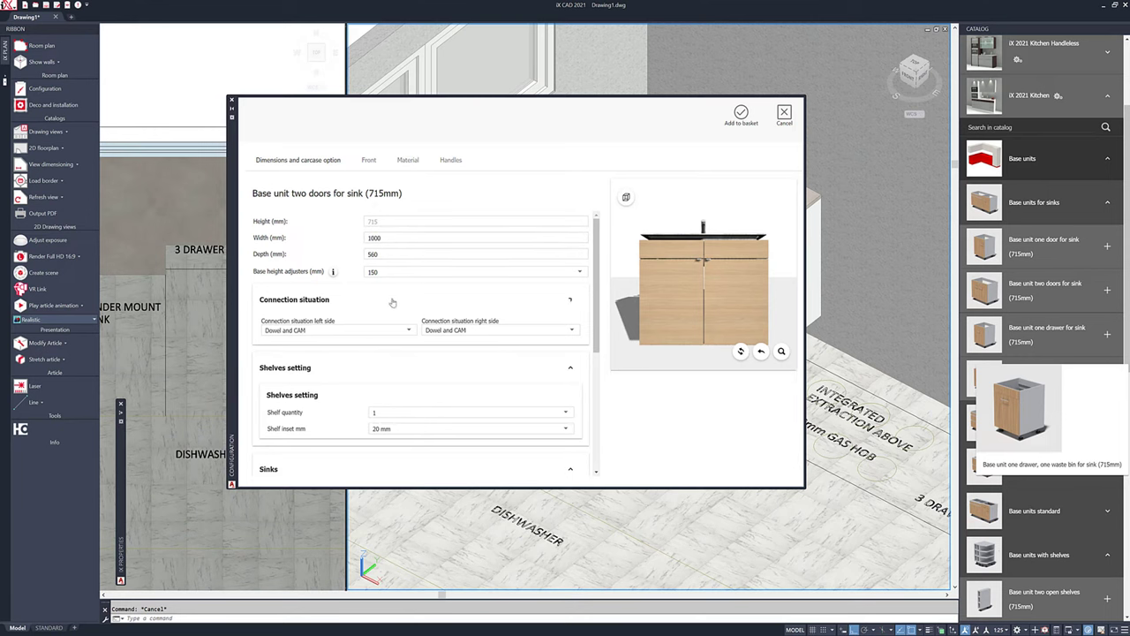
{"action": "scroll", "coordinate": [397, 397], "scroll_direction": "down", "scroll_amount": 3}
{"action": "scroll", "coordinate": [399, 399], "scroll_direction": "right", "scroll_amount": 3}
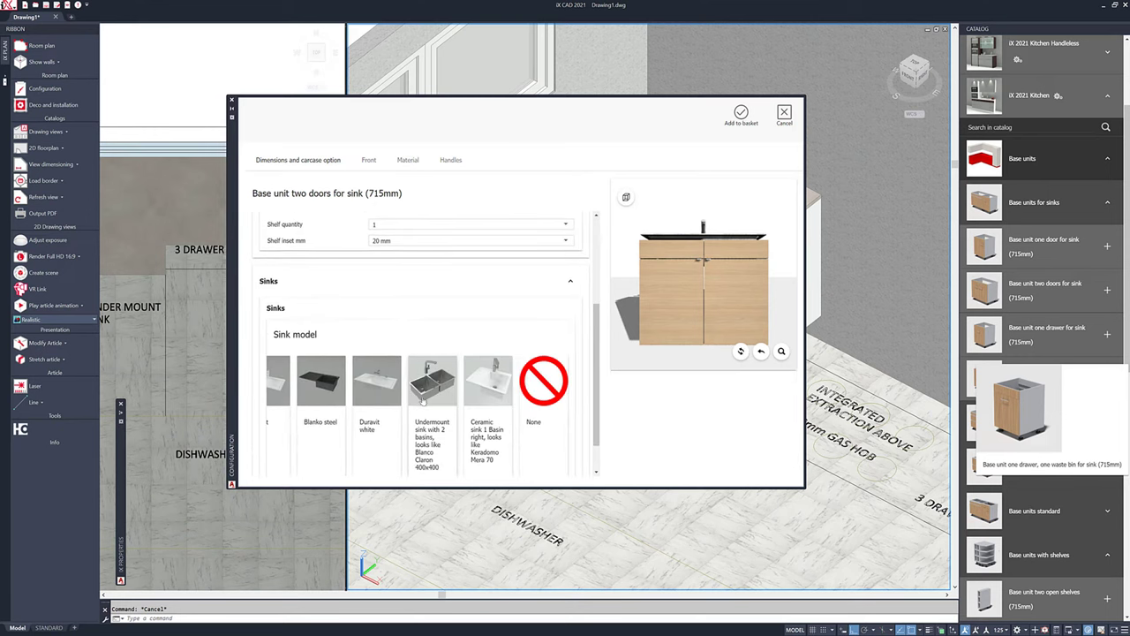
{"action": "left_click", "coordinate": [433, 399]}
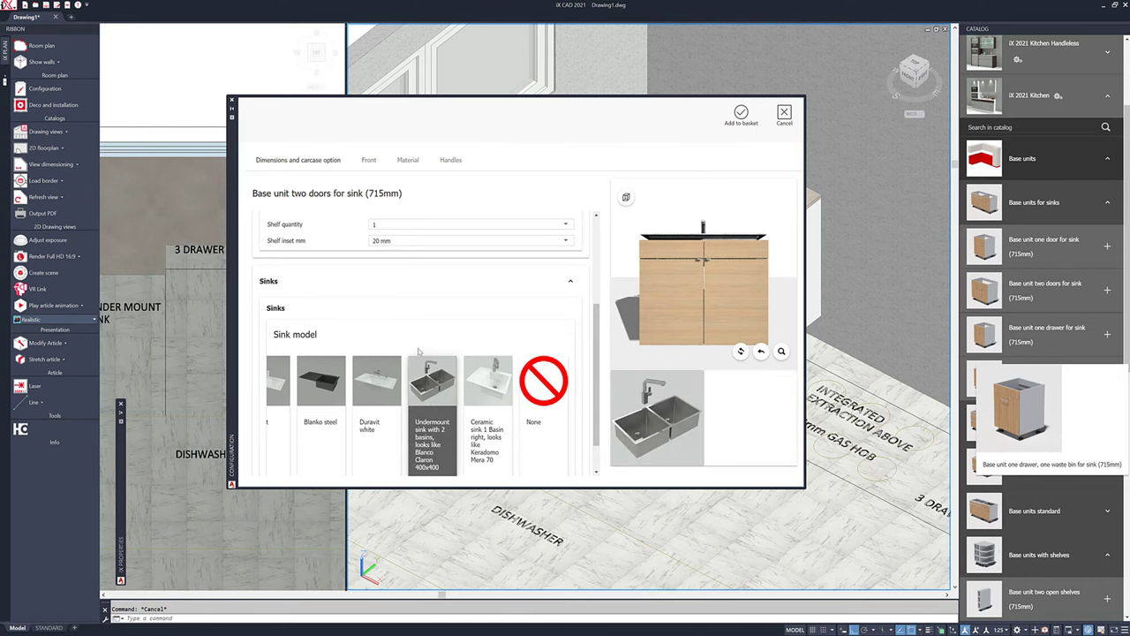
{"action": "left_click", "coordinate": [745, 125]}
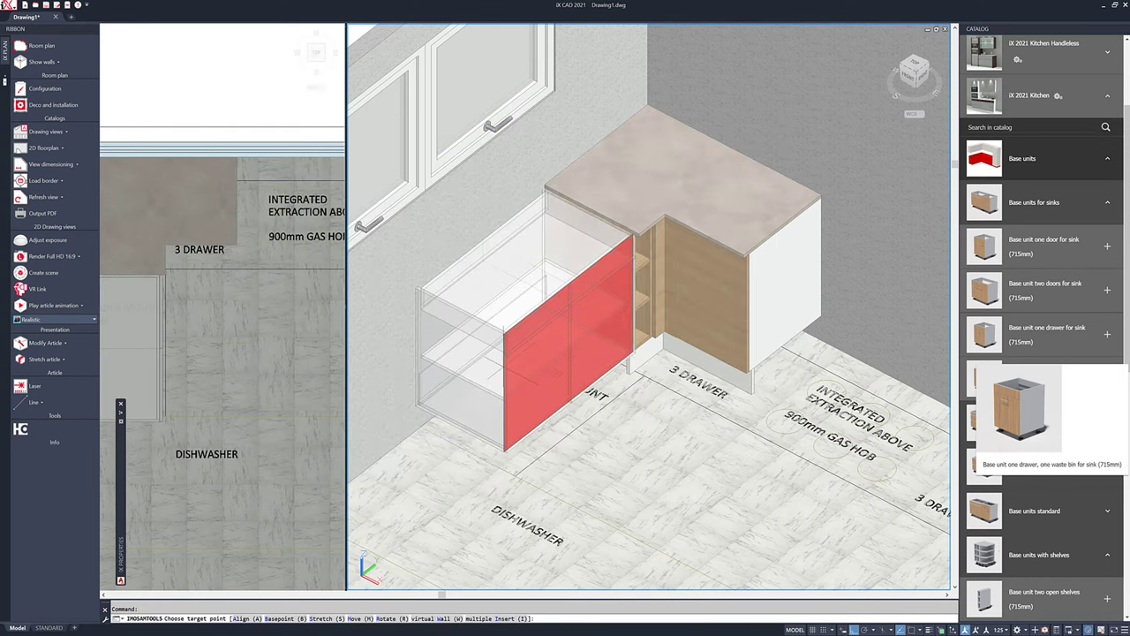
- Place the sink unit along the window wall and accept the worktop and adjoining-part updates
{"action": "left_click", "coordinate": [529, 406]}
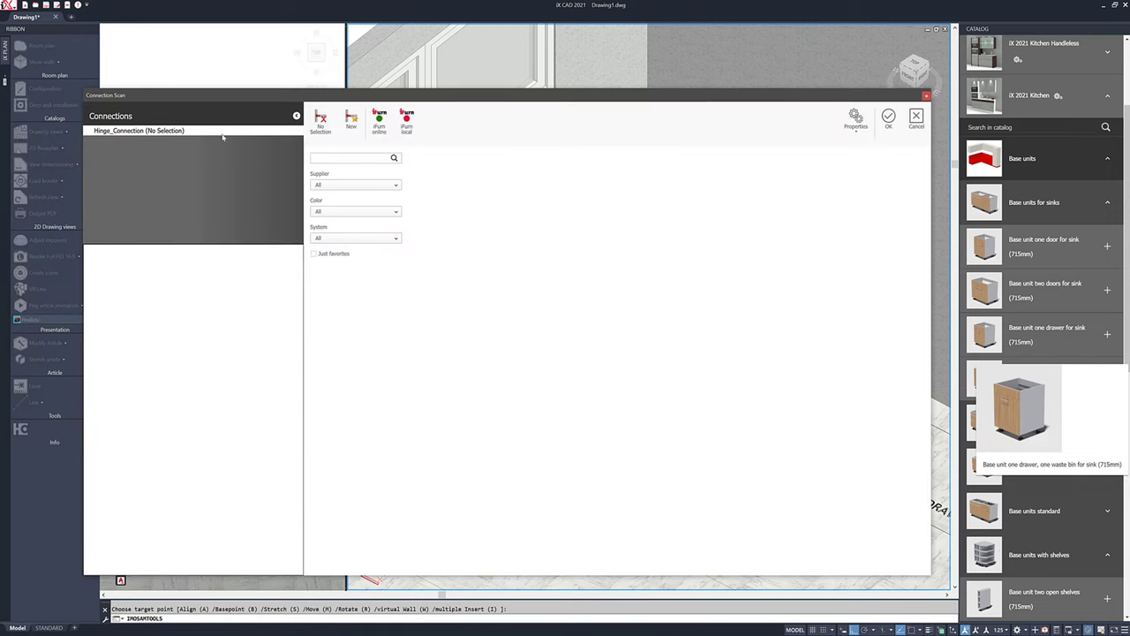
{"action": "left_click", "coordinate": [888, 118]}
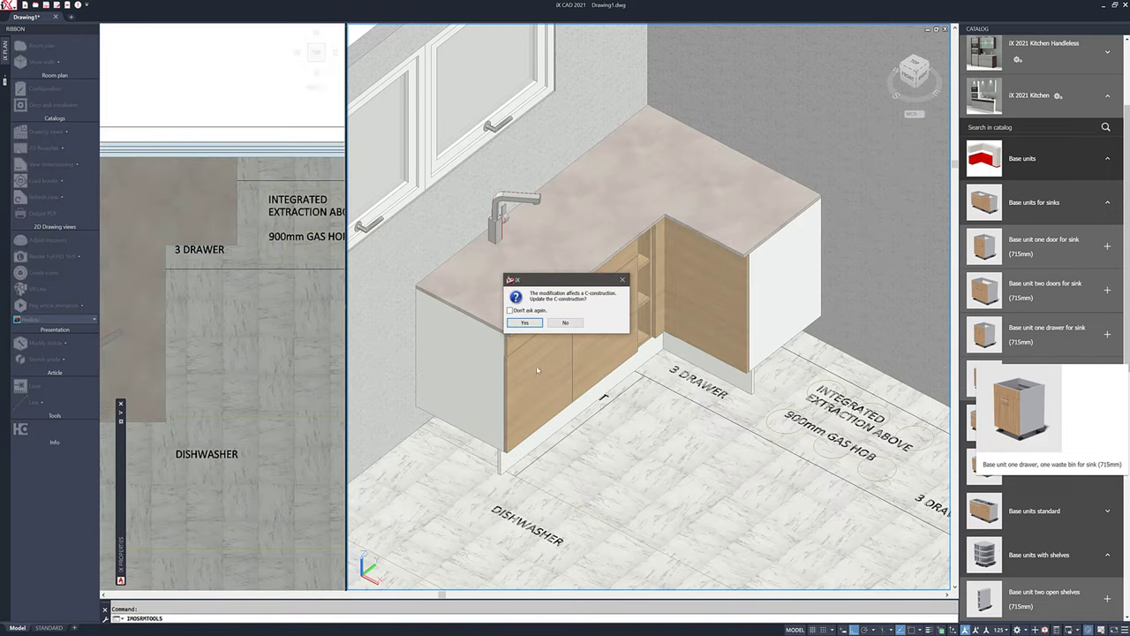
{"action": "left_click", "coordinate": [523, 323]}
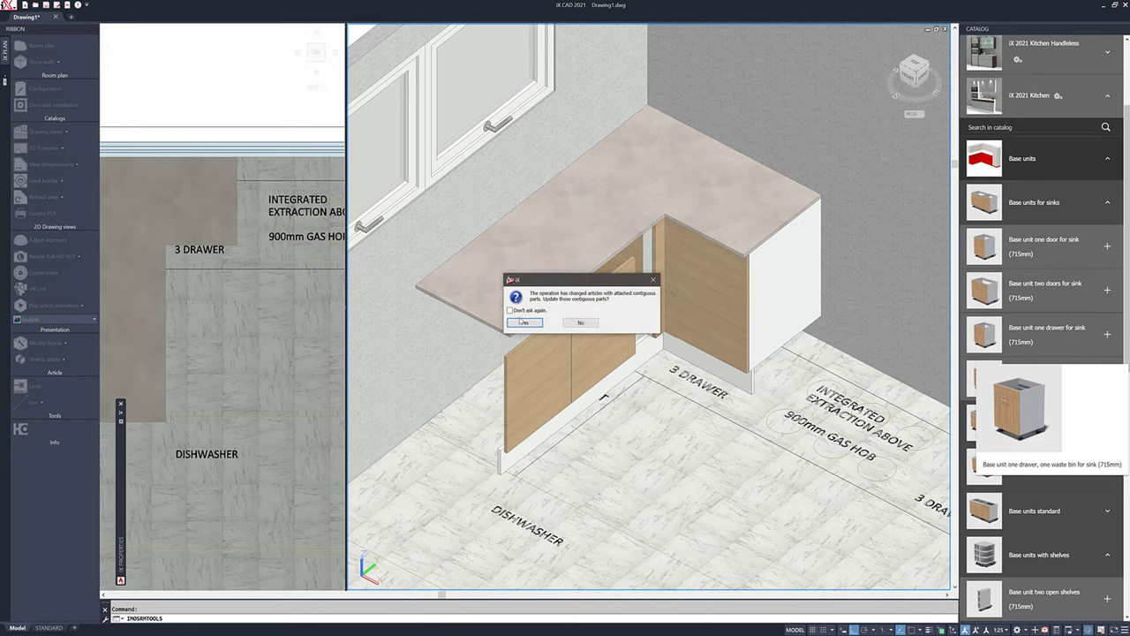
{"action": "left_click", "coordinate": [521, 322]}
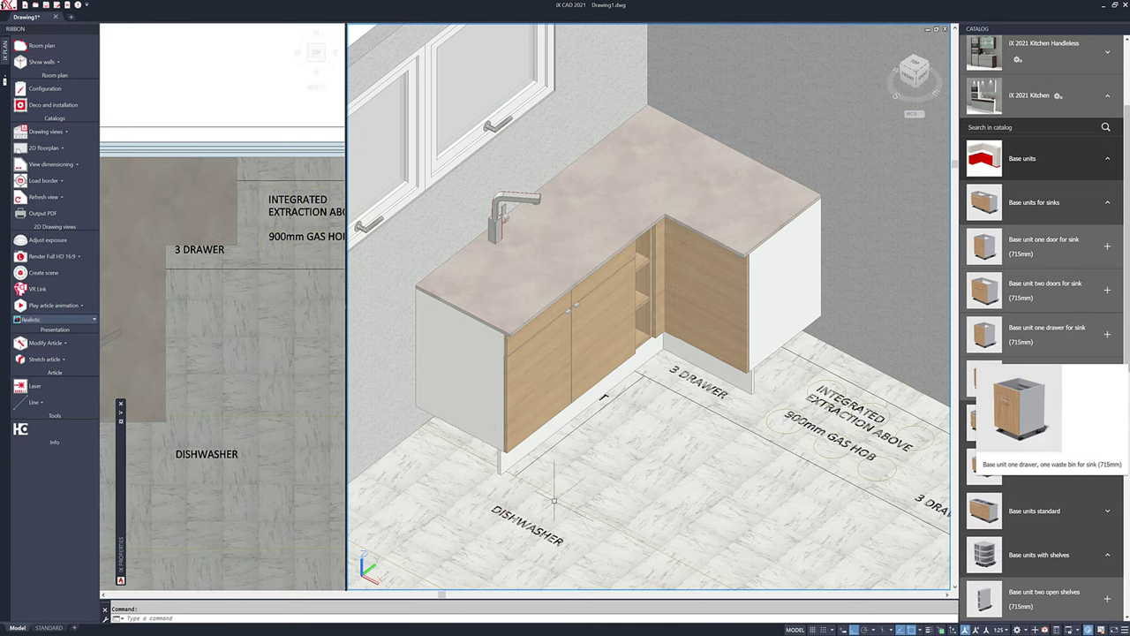
{"action": "middle_click_drag", "start_coordinate": [562, 485], "coordinate": [579, 399]}
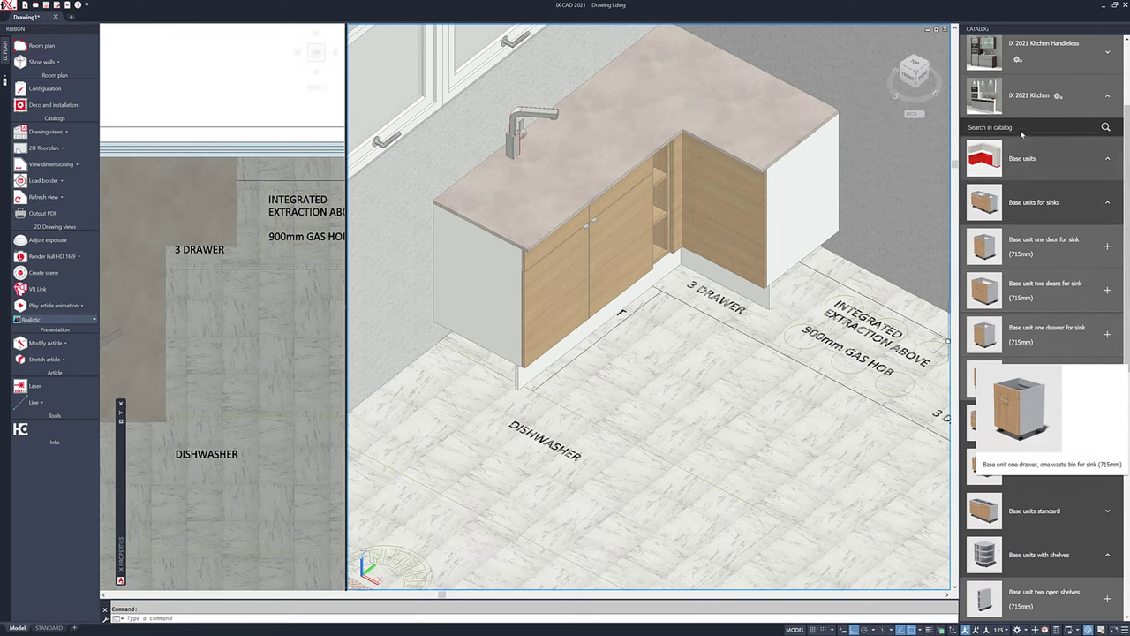
- Drag a right 1150mm blind corner base unit from Base units for corners to the front of the run
{"action": "left_click", "coordinate": [1017, 202]}
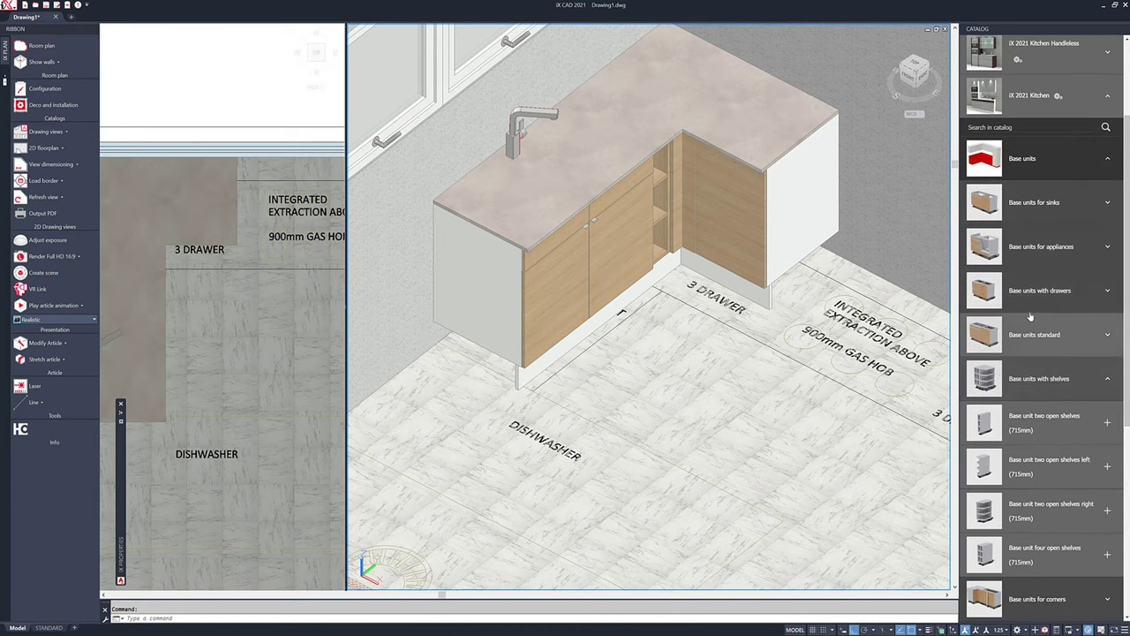
{"action": "left_click", "coordinate": [1034, 380]}
{"action": "left_click", "coordinate": [1035, 429]}
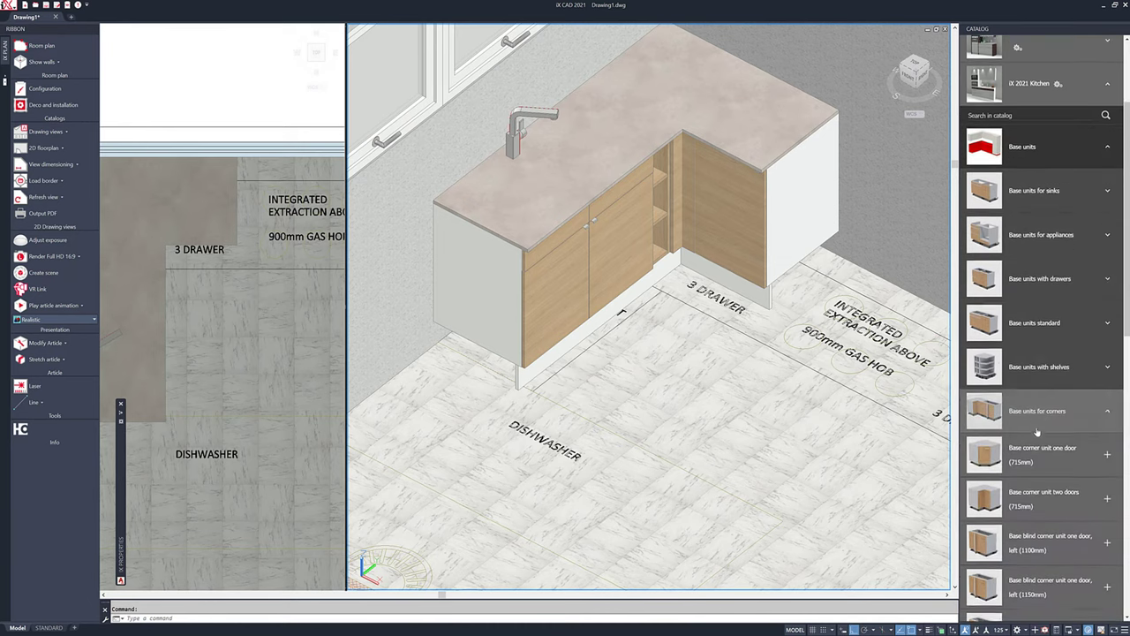
{"action": "scroll", "coordinate": [1037, 431], "scroll_direction": "down", "scroll_amount": 5}
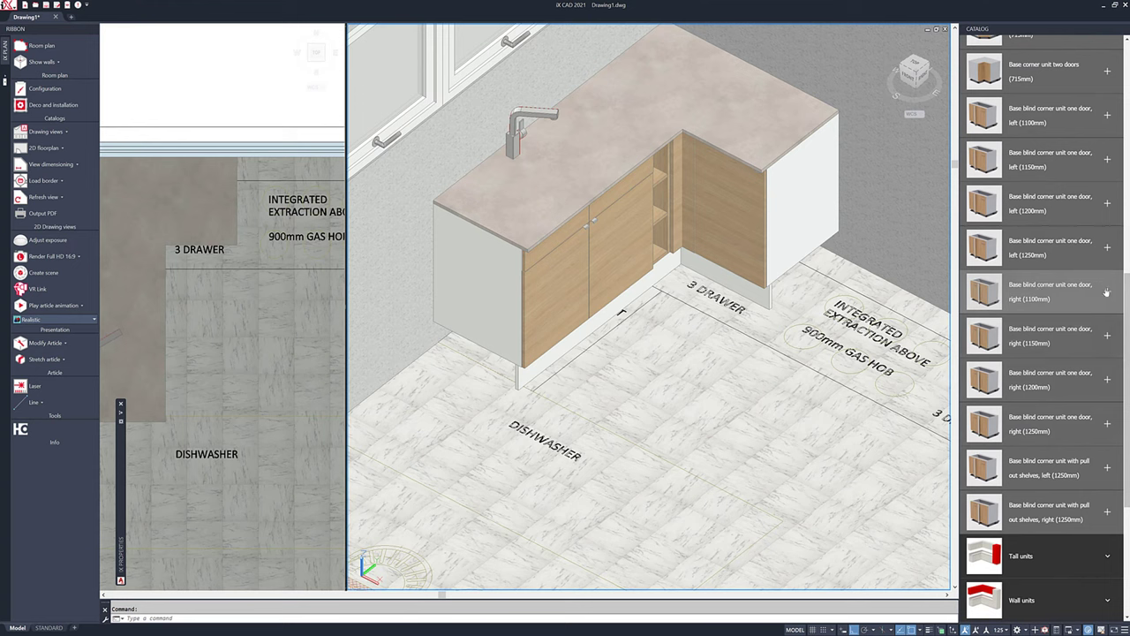
{"action": "left_click_drag", "start_coordinate": [1107, 294], "coordinate": [486, 389]}
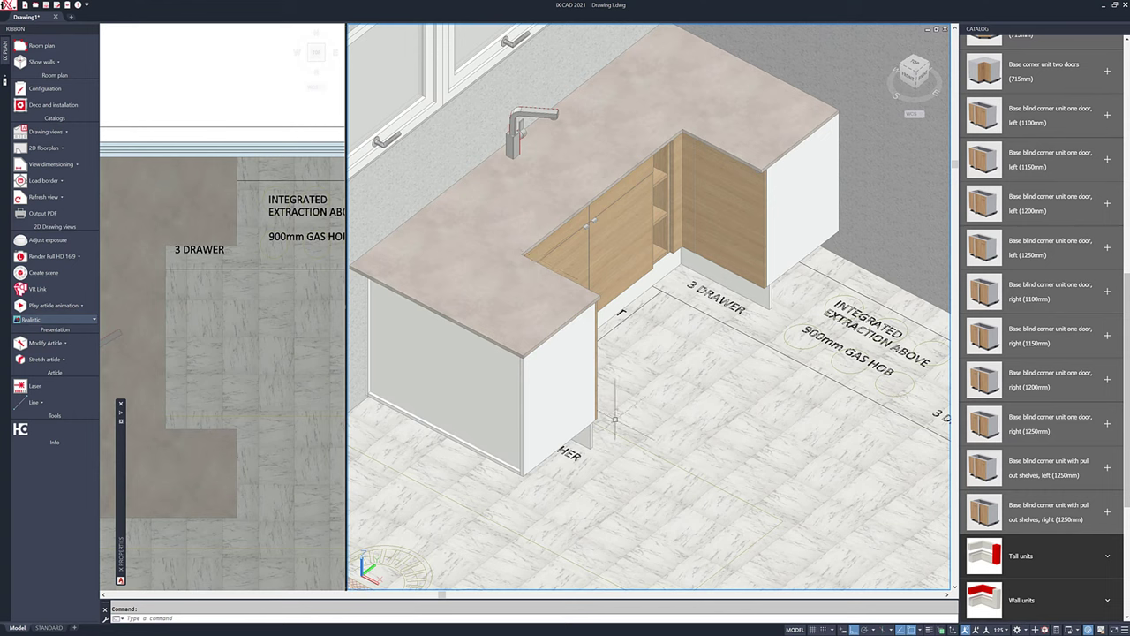
{"action": "scroll", "coordinate": [1023, 215], "scroll_direction": "up", "scroll_amount": 8}
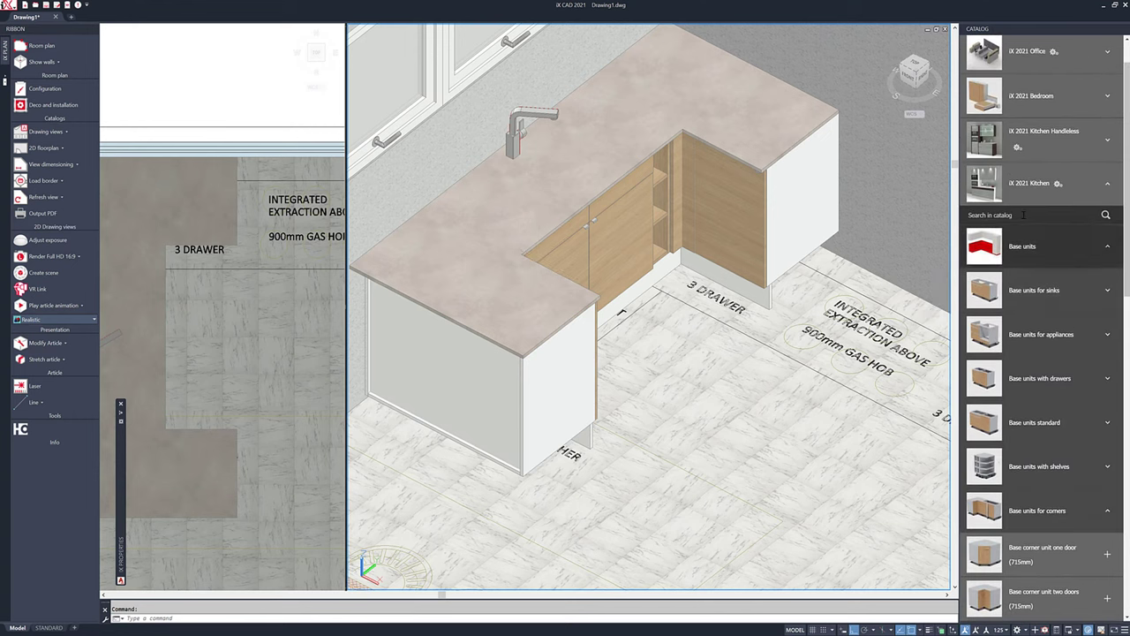
- Search 'dis' and drag Door full integrated for dishwasher (715mm) to the return's end
{"action": "left_click", "coordinate": [1023, 215]}
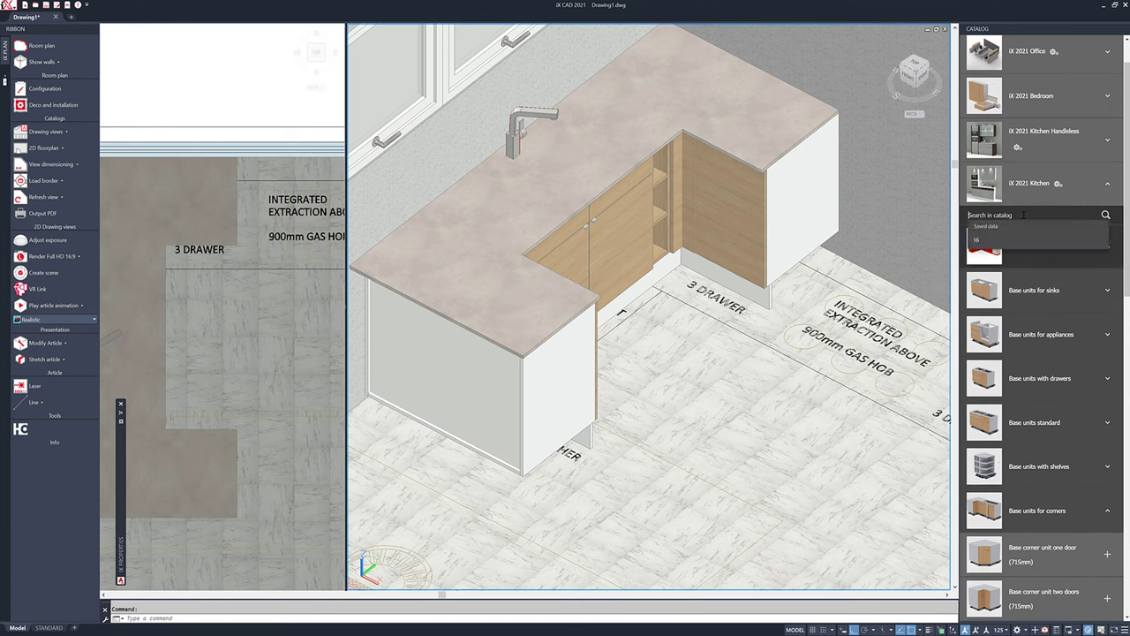
{"action": "type", "text": "dish"}
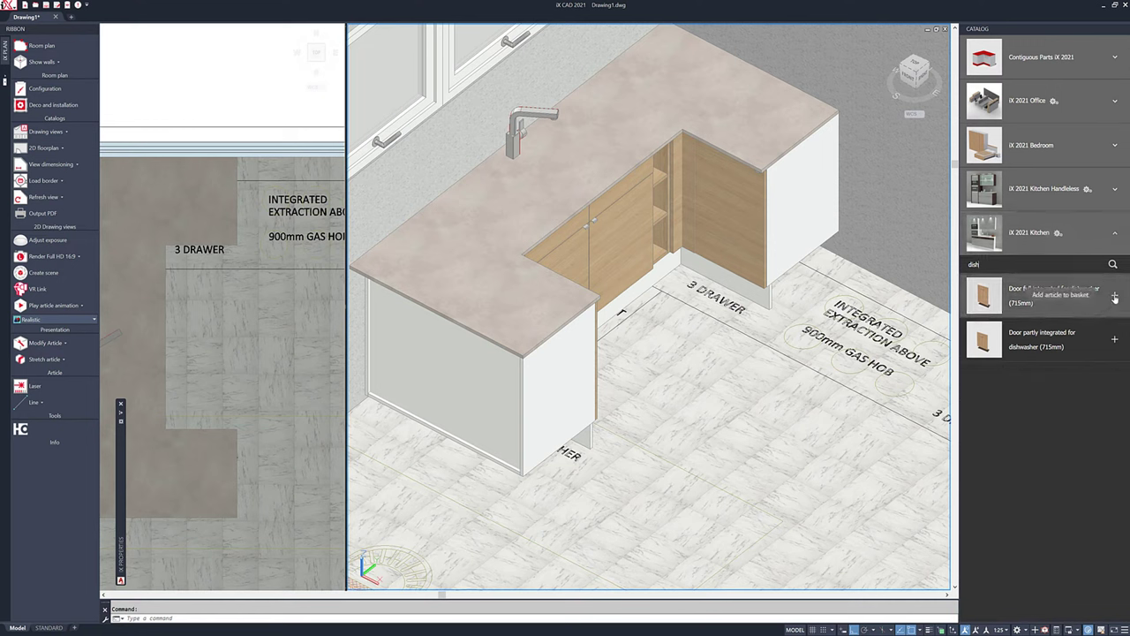
{"action": "left_click_drag", "start_coordinate": [1089, 332], "coordinate": [631, 521]}
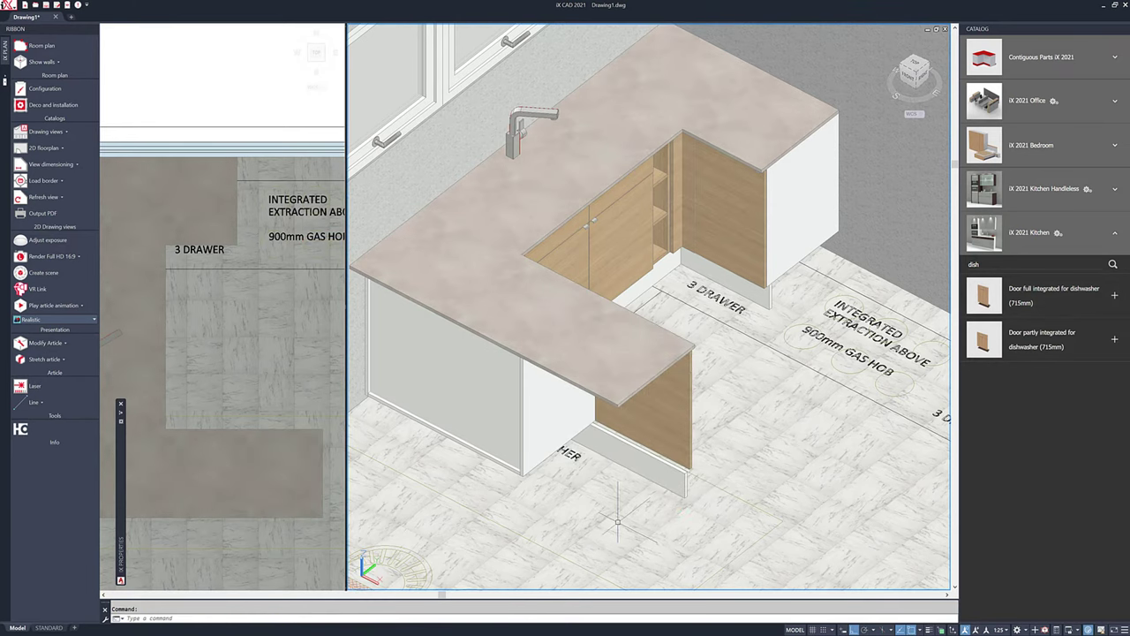
{"action": "middle_click_drag", "start_coordinate": [759, 450], "coordinate": [725, 408]}
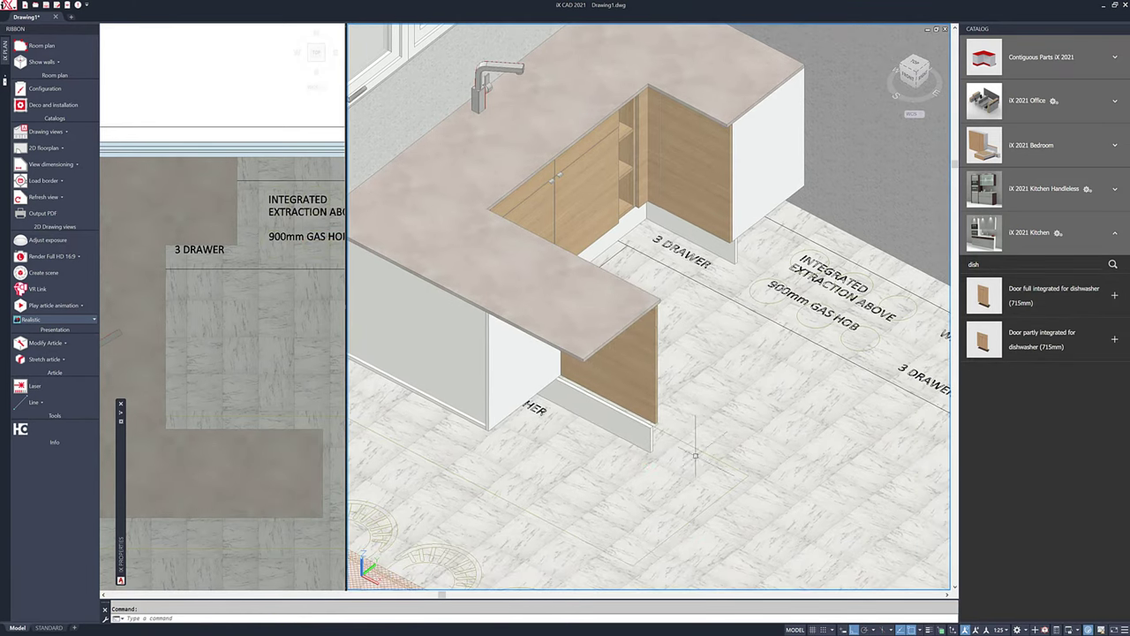
{"action": "middle_click_drag", "start_coordinate": [529, 429], "coordinate": [521, 425]}
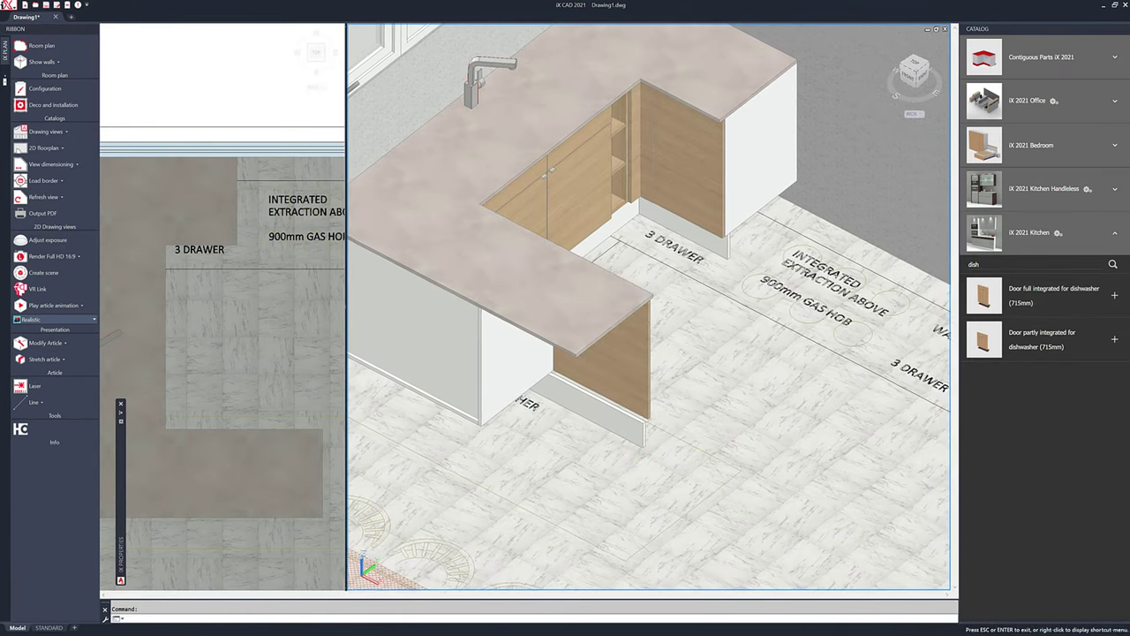
{"action": "left_click", "coordinate": [271, 398]}
{"action": "middle_click_drag", "start_coordinate": [271, 398], "coordinate": [222, 262]}
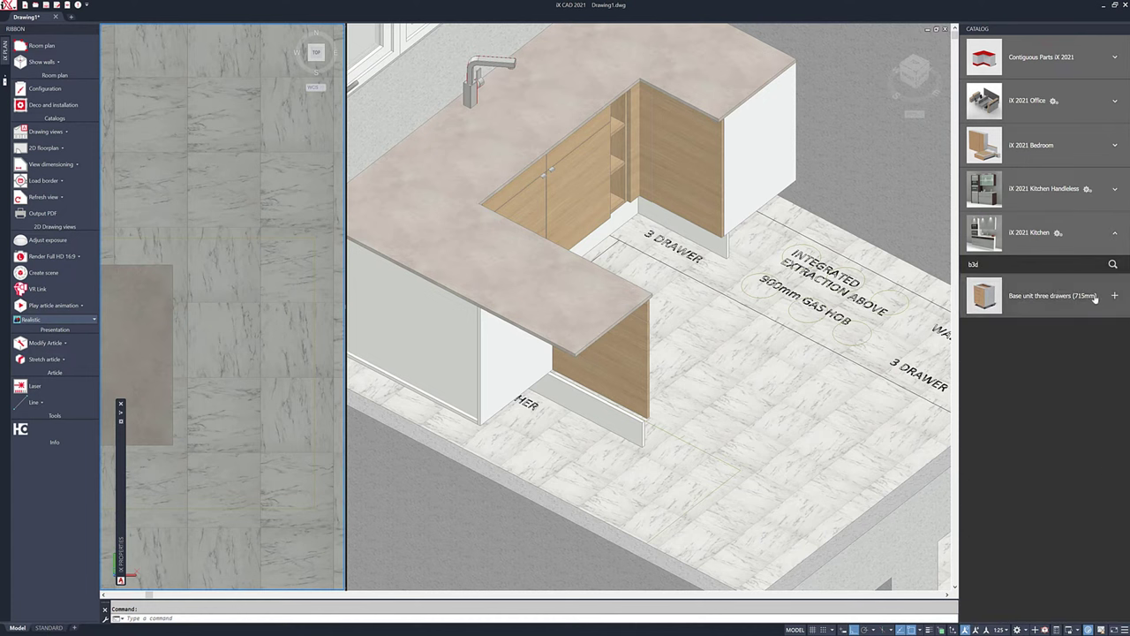
- Set 'Base unit three drawers (715mm)' to 450 mm wide and place it beside the dishwasher
{"action": "left_click", "coordinate": [1044, 297]}
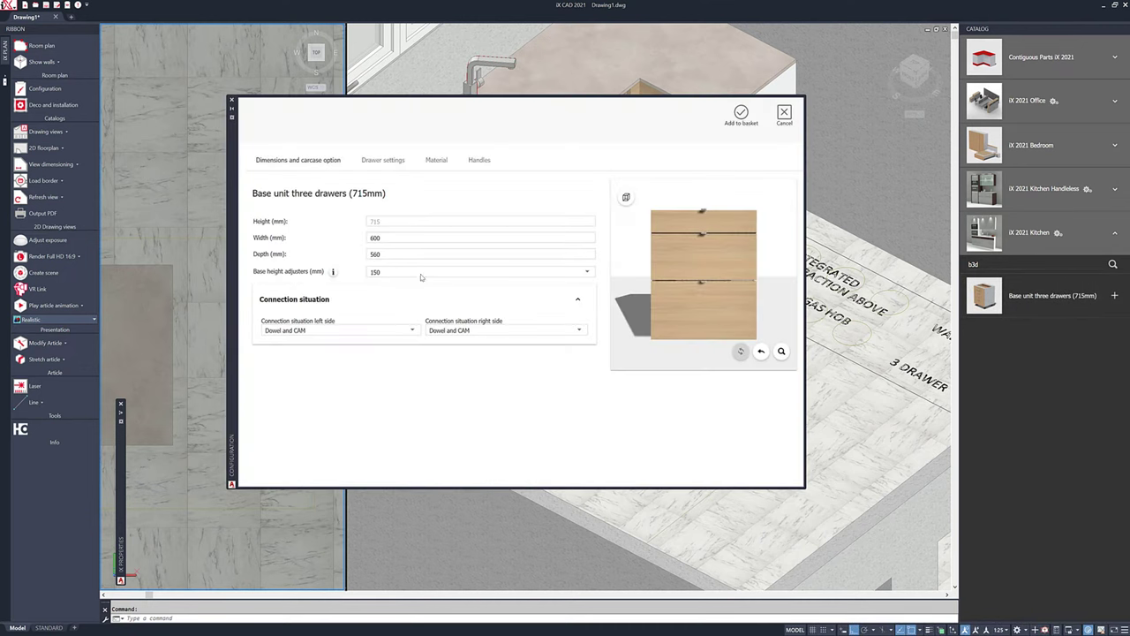
{"action": "left_click", "coordinate": [388, 236]}
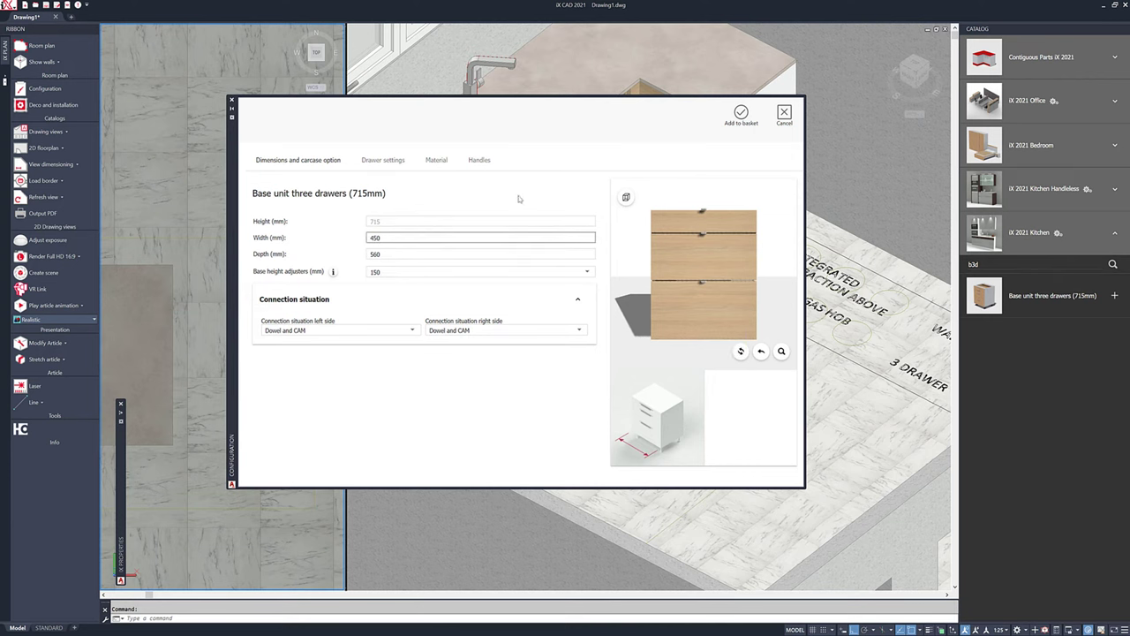
{"action": "left_click", "coordinate": [741, 118]}
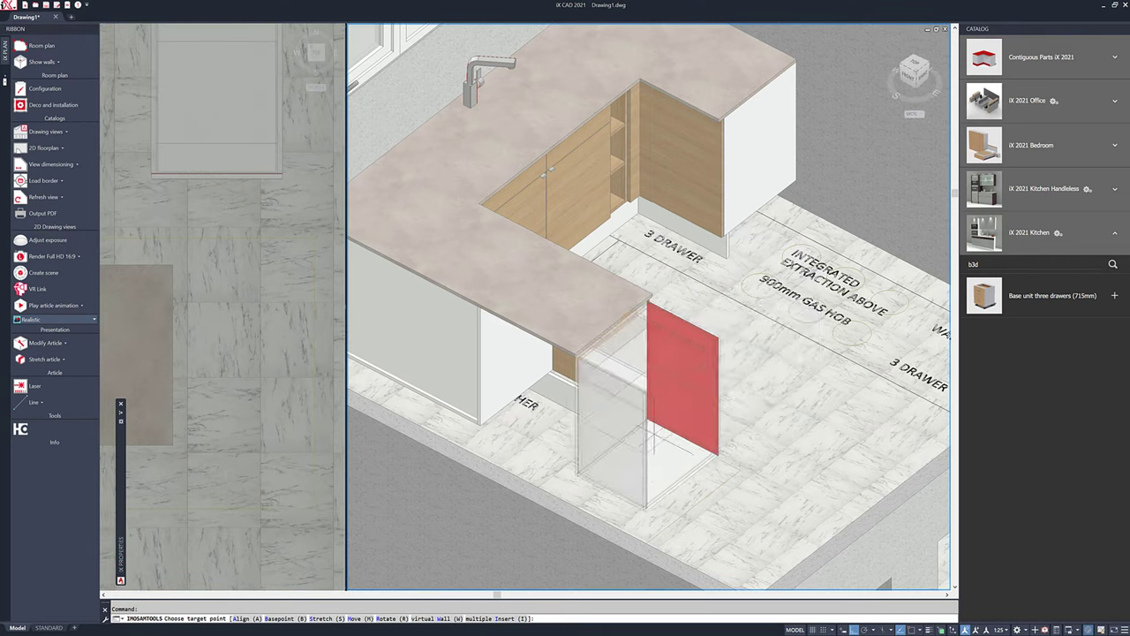
{"action": "left_click", "coordinate": [655, 447]}
{"action": "middle_click_drag", "start_coordinate": [678, 461], "coordinate": [602, 492]}
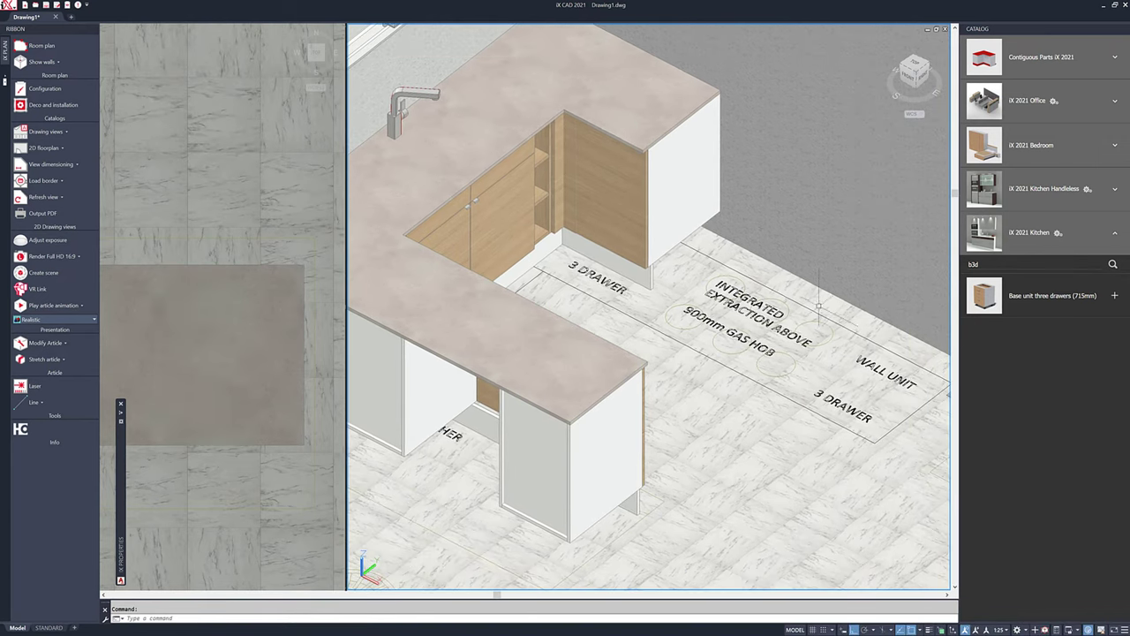
{"action": "middle_click_drag", "start_coordinate": [759, 272], "coordinate": [602, 320]}
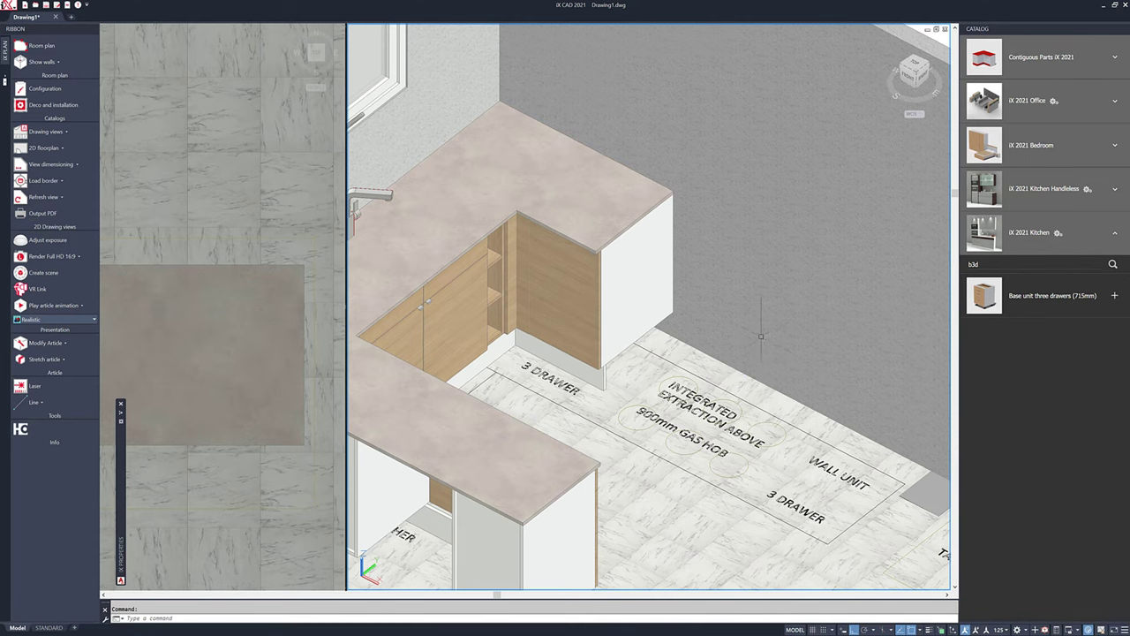
{"action": "scroll", "coordinate": [715, 331], "scroll_direction": "down", "scroll_amount": 3}
{"action": "scroll", "coordinate": [697, 353], "scroll_direction": "up", "scroll_amount": 2}
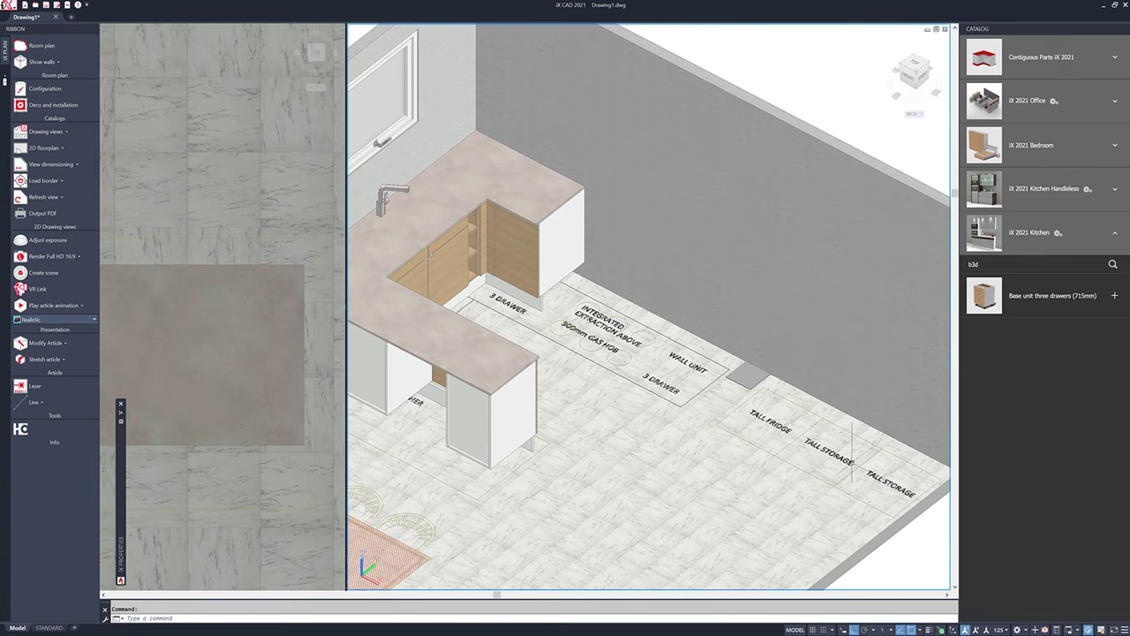
- Open 'Base unit two drawers with cookers' from the catalog and set its width to 900 mm
{"action": "middle_click_drag", "start_coordinate": [597, 260], "coordinate": [634, 300]}
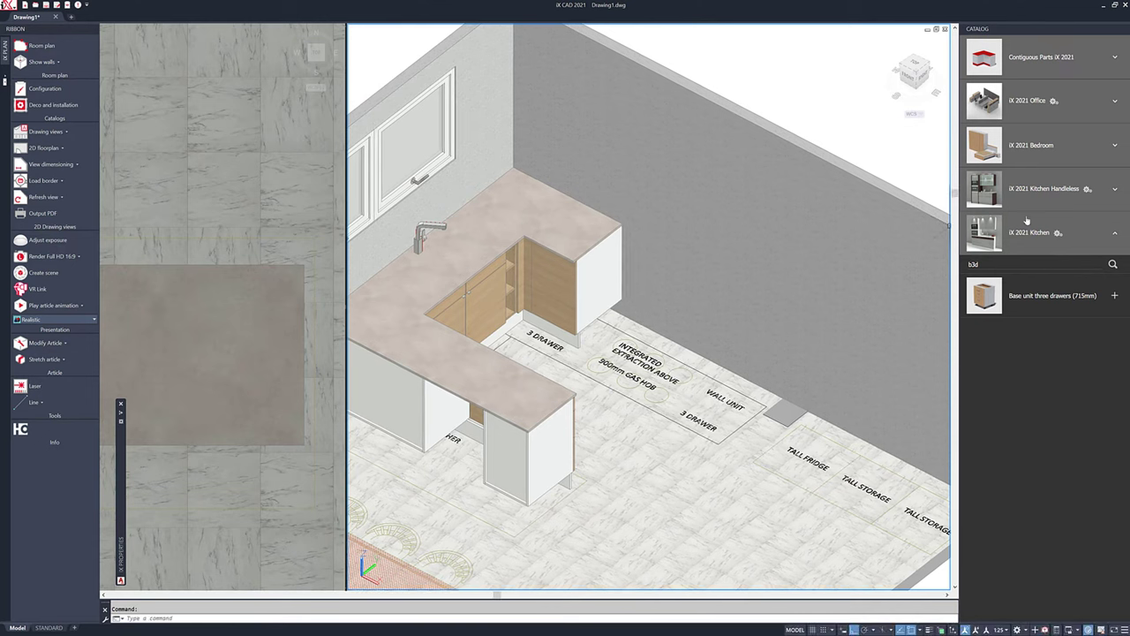
{"action": "left_click", "coordinate": [989, 264]}
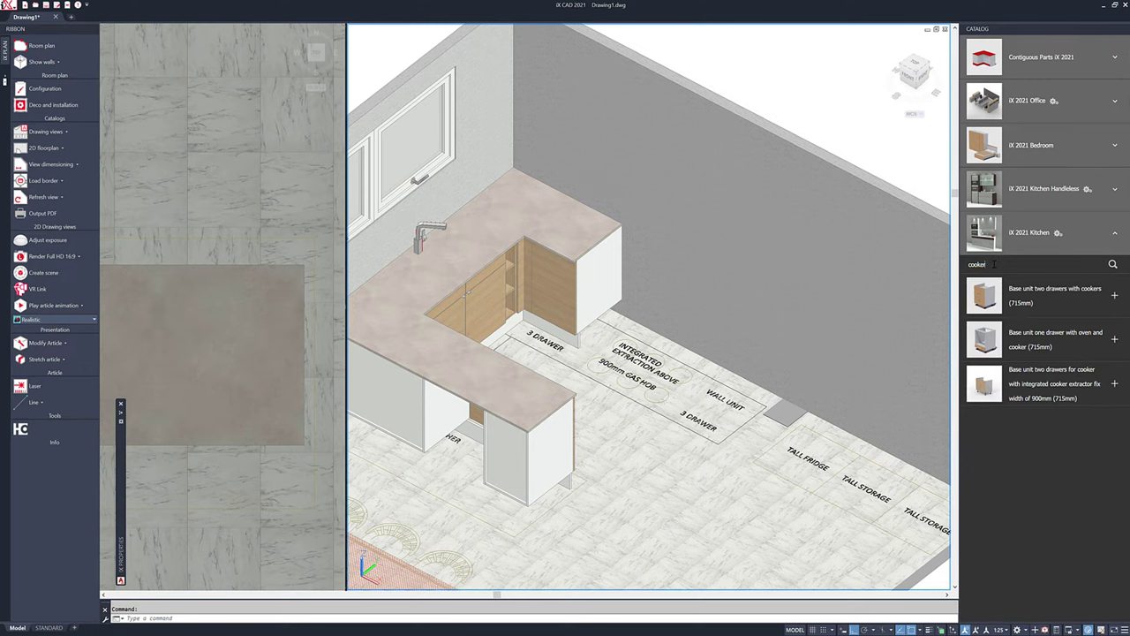
{"action": "double_click", "coordinate": [1029, 296]}
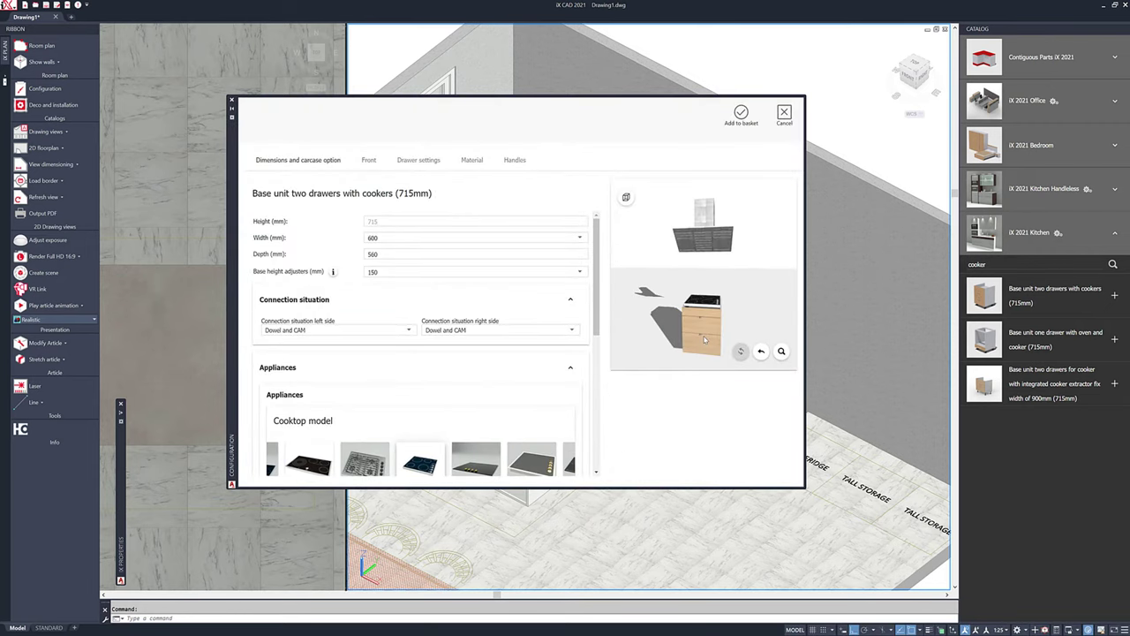
{"action": "left_click", "coordinate": [391, 242]}
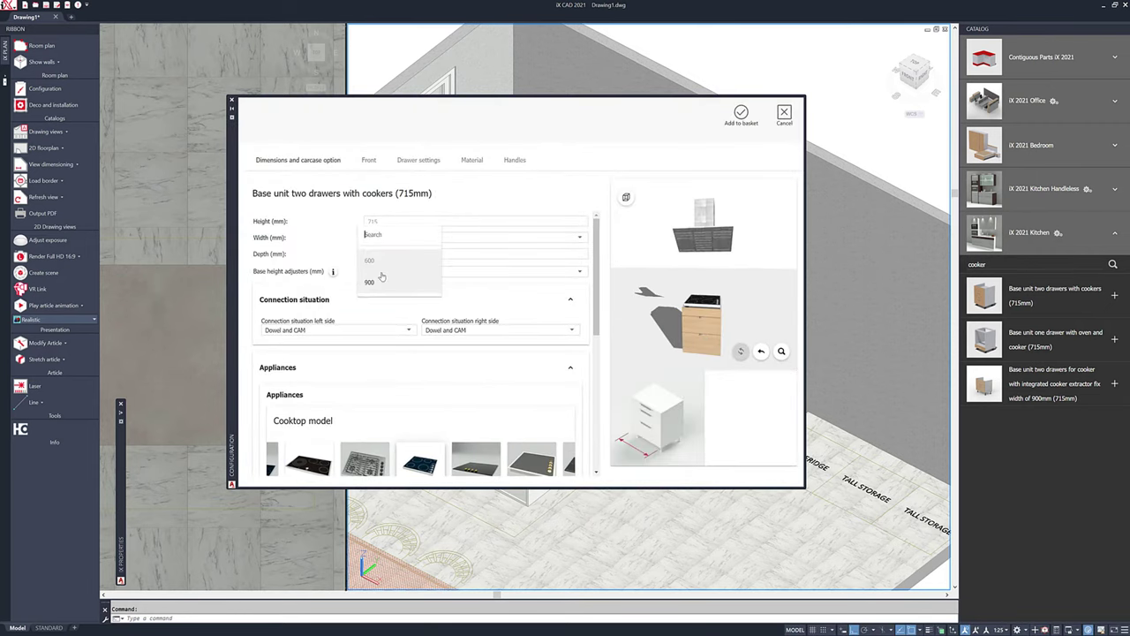
{"action": "left_click", "coordinate": [382, 284]}
- Choose the Jenn Air Gas Cooktop and the semi-polished Miele wall hood, and preview in 3D
{"action": "scroll", "coordinate": [398, 413], "scroll_direction": "down", "scroll_amount": 1}
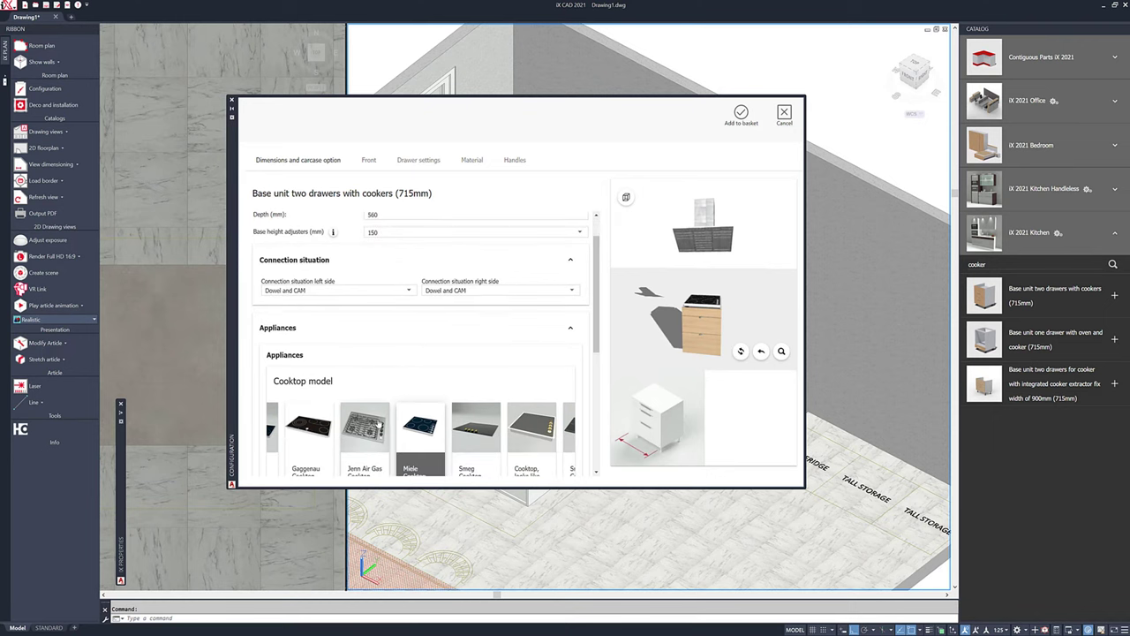
{"action": "left_click", "coordinate": [372, 432]}
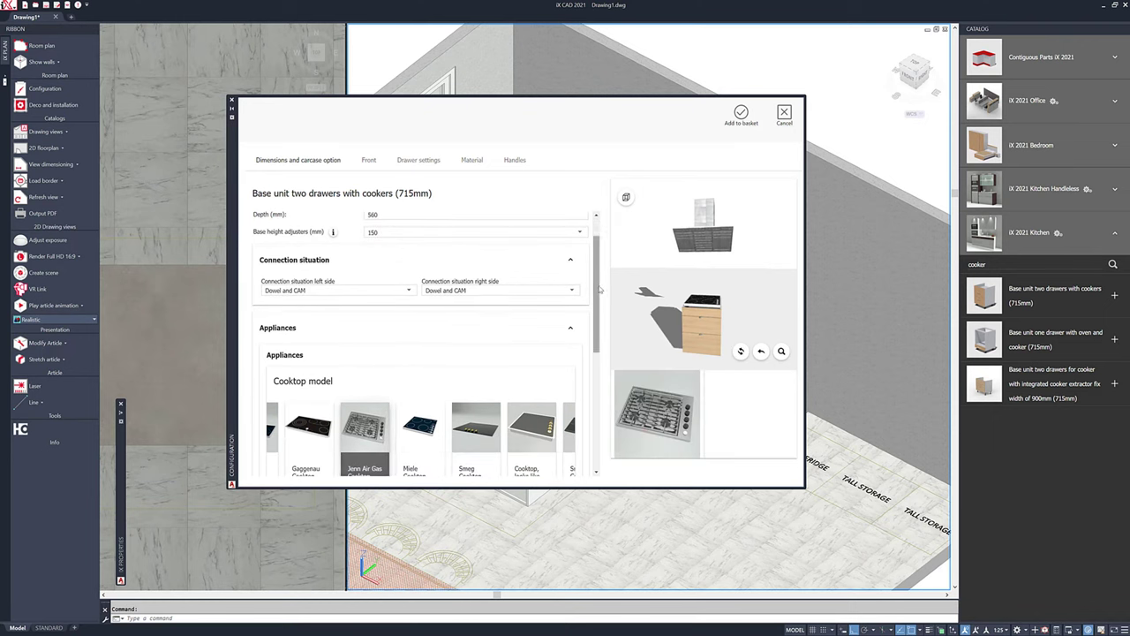
{"action": "scroll", "coordinate": [599, 288], "scroll_direction": "down", "scroll_amount": 3}
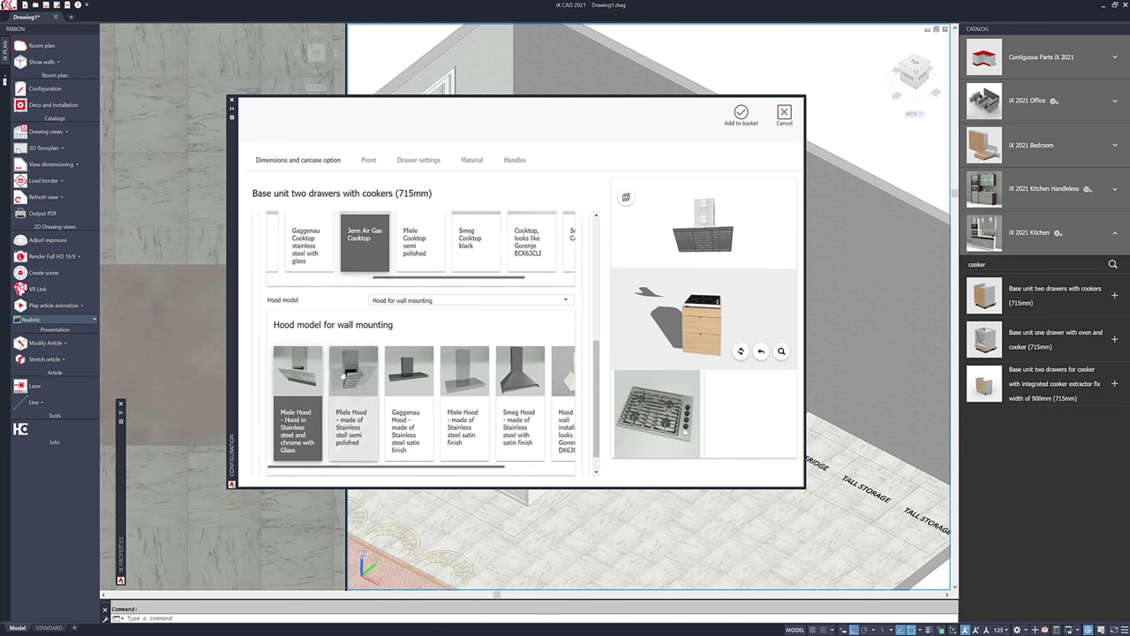
{"action": "left_click", "coordinate": [351, 364]}
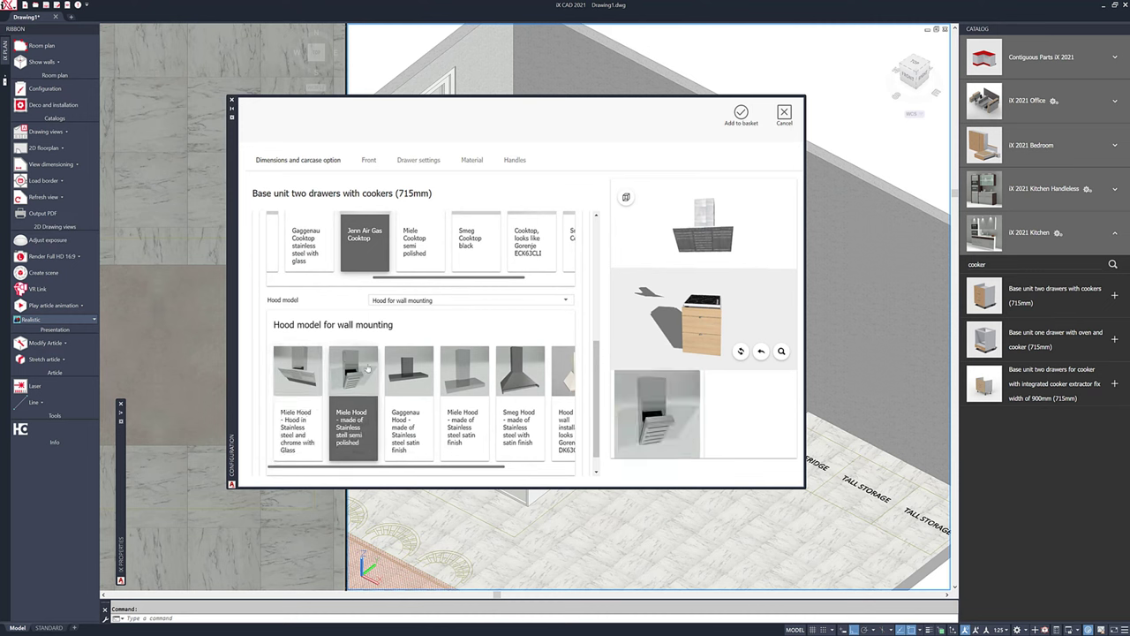
{"action": "left_click", "coordinate": [740, 351]}
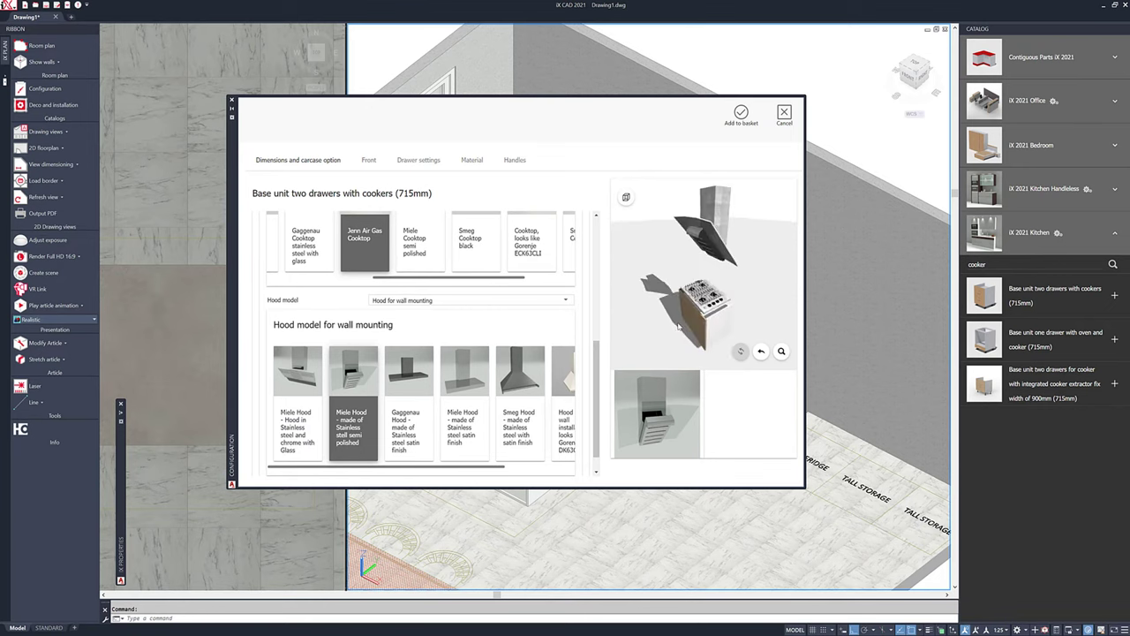
- Place the cooker unit on the 900 mm gas hob spot and accept the worktop construction update
{"action": "left_click", "coordinate": [740, 114]}
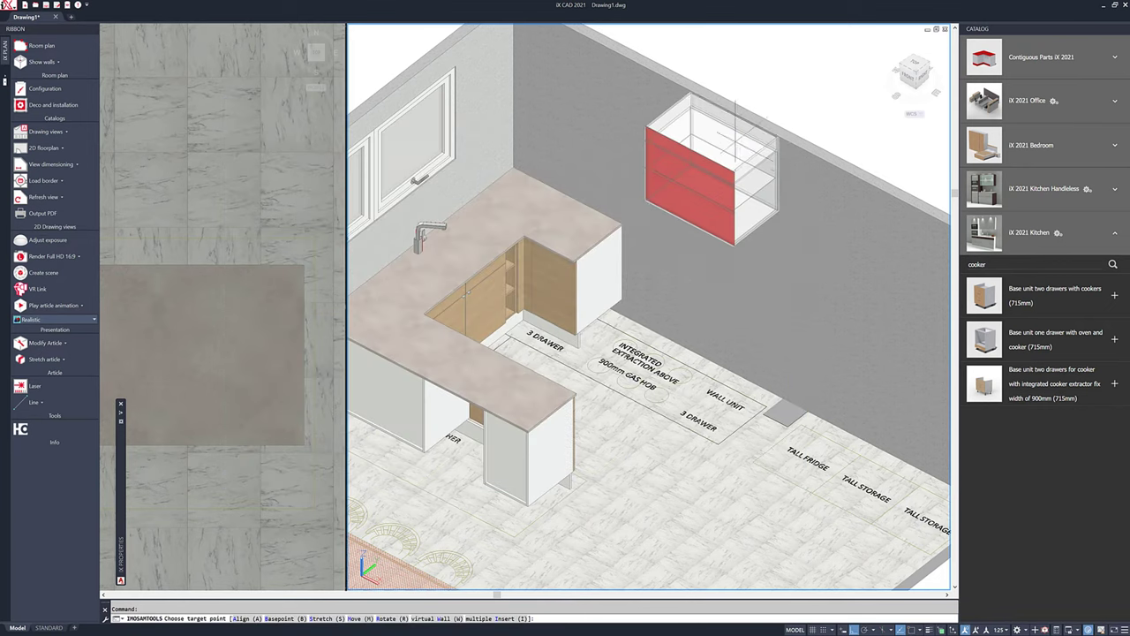
{"action": "left_click", "coordinate": [544, 344]}
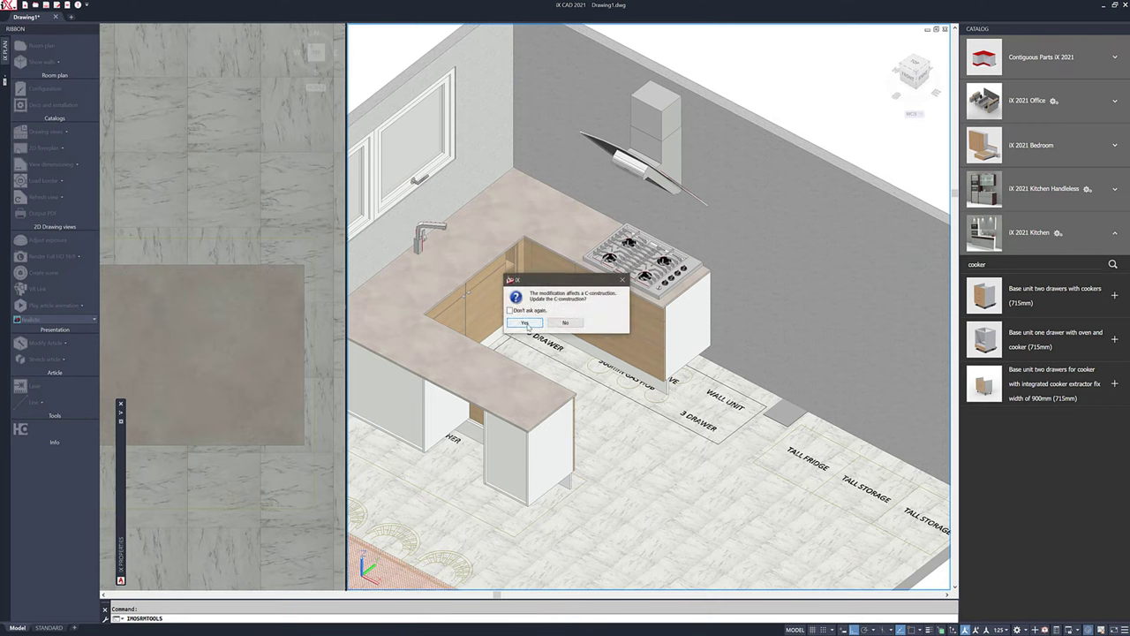
{"action": "left_click", "coordinate": [518, 324]}
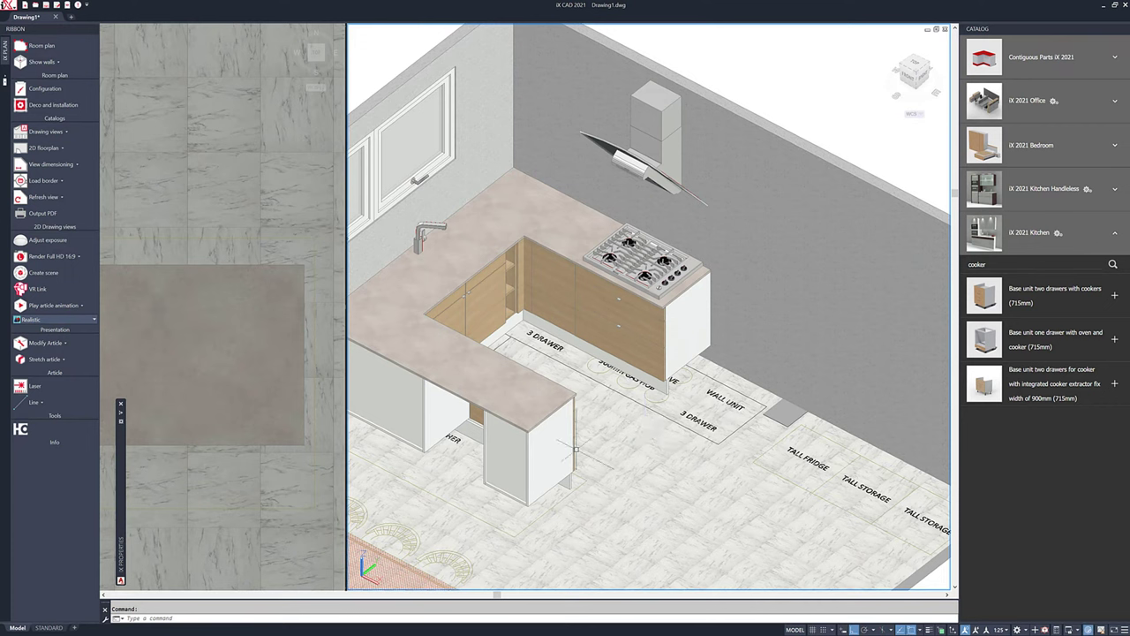
- Start a Multiple Insert copy of the base unit under the peninsula end
{"action": "right_click", "coordinate": [611, 443]}
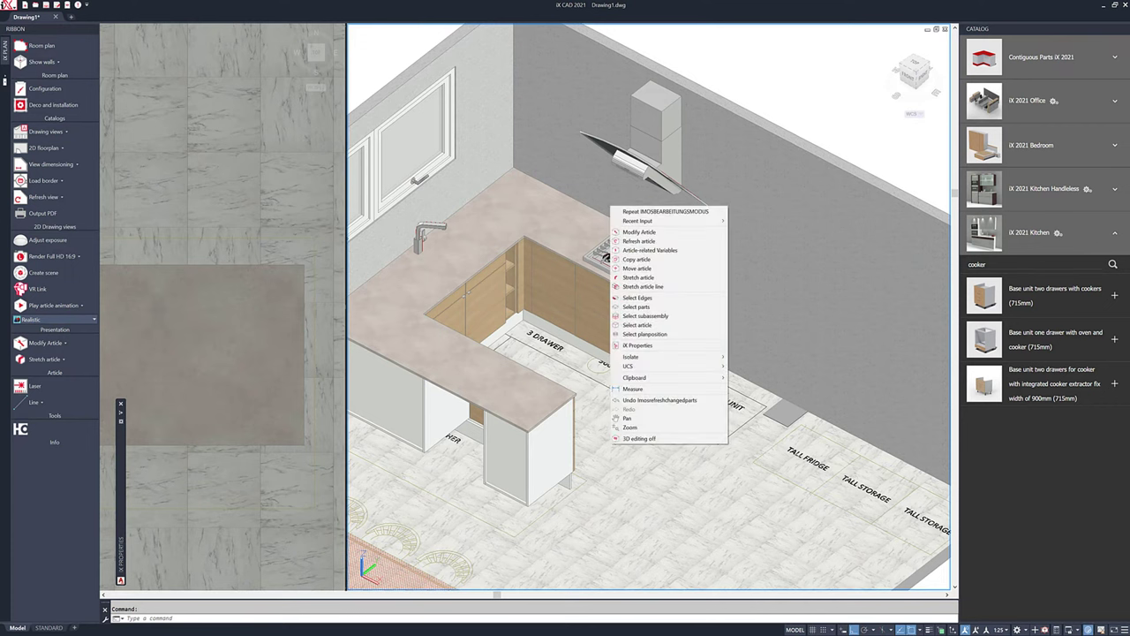
{"action": "left_click", "coordinate": [632, 260]}
{"action": "left_click", "coordinate": [541, 450]}
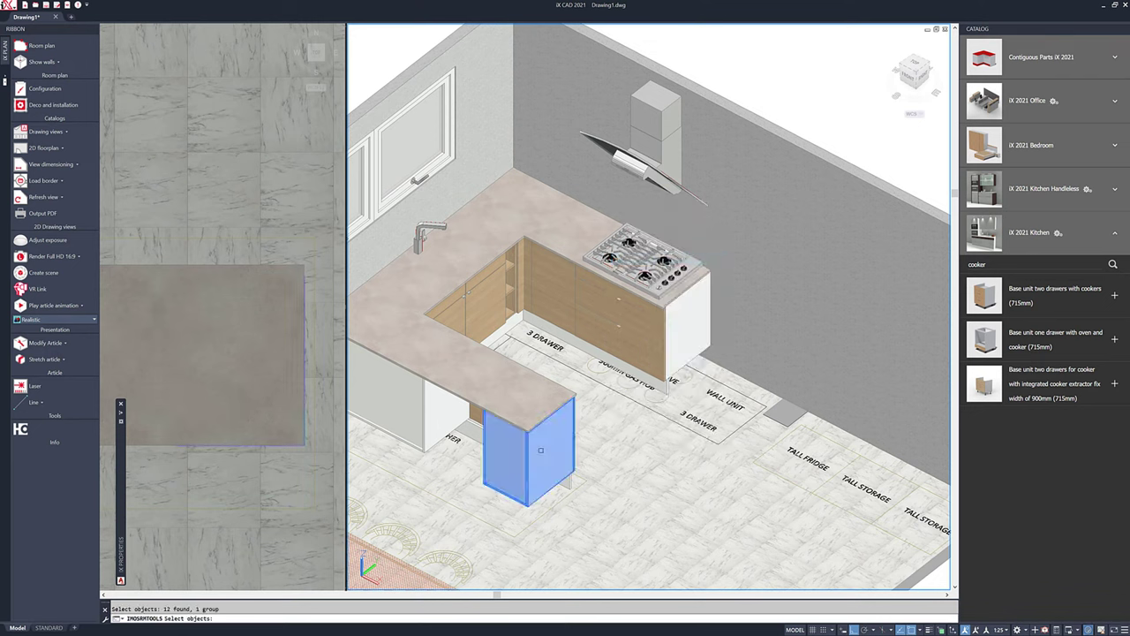
{"action": "key", "text": "Return"}
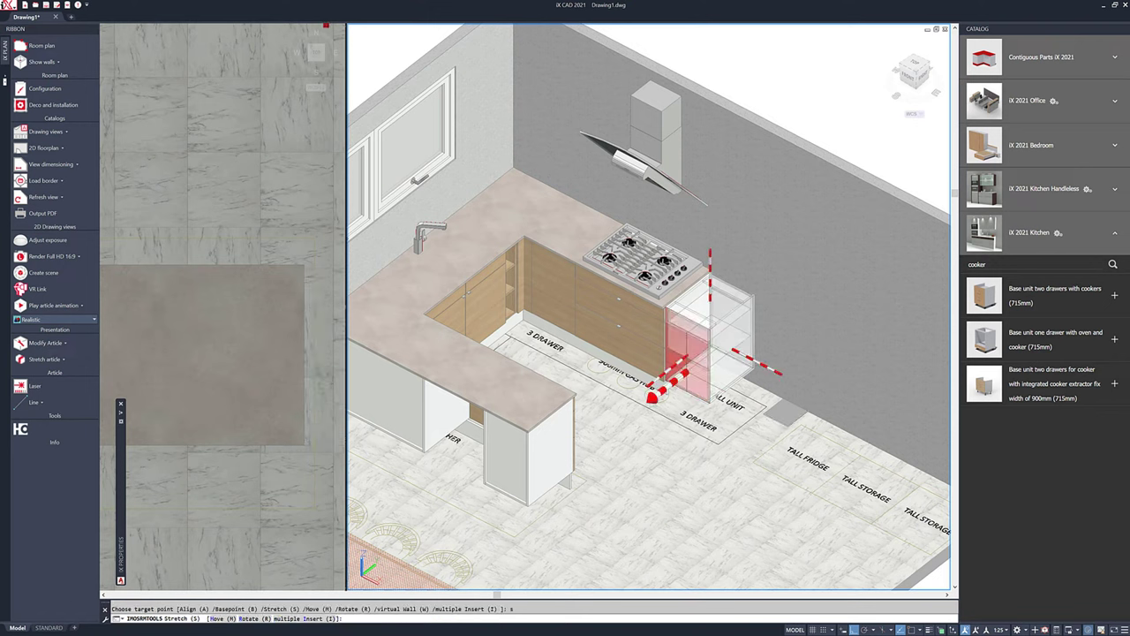
- Stretch the copy's overall size to 600 and commit it at the cooker run's end
{"action": "key", "text": "Return"}
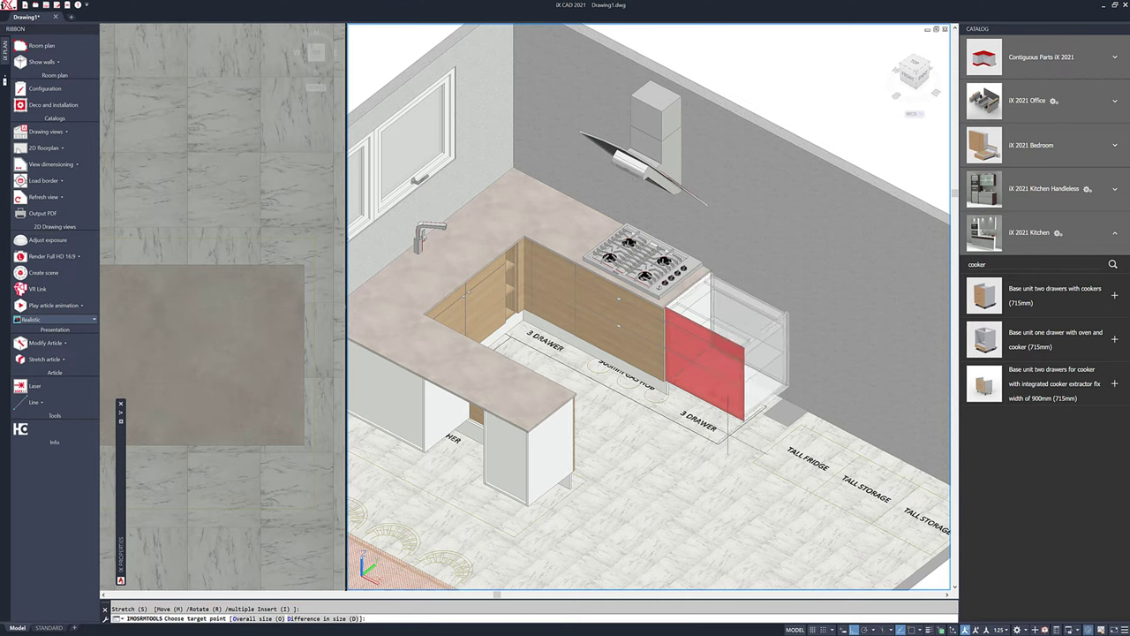
{"action": "key", "text": "Return"}
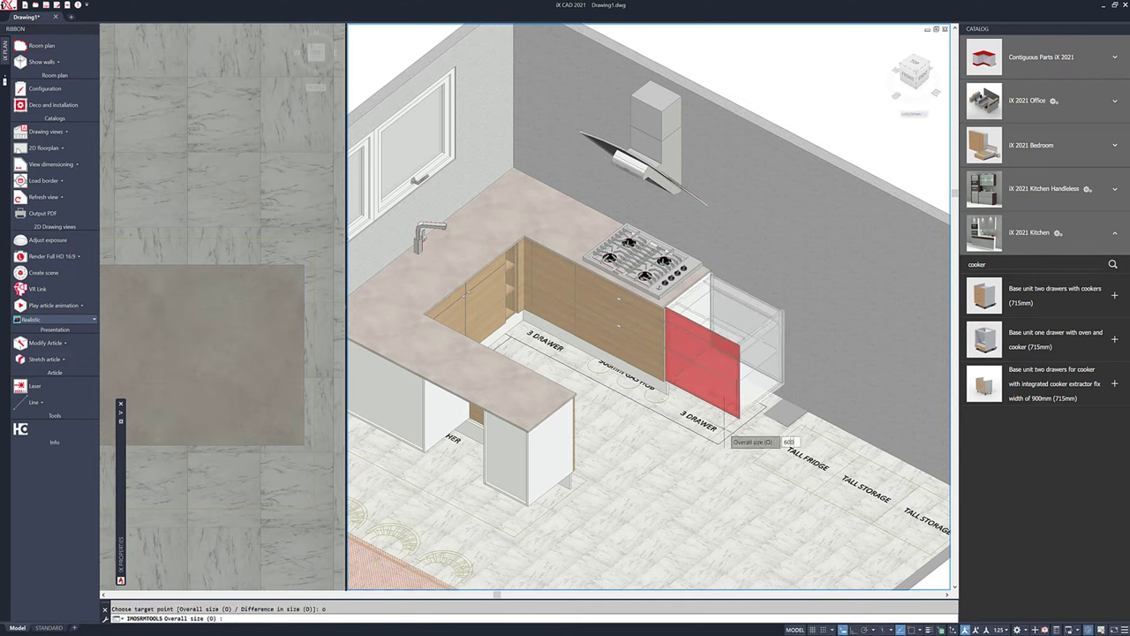
{"action": "type", "text": "600"}
{"action": "key", "text": "Return"}
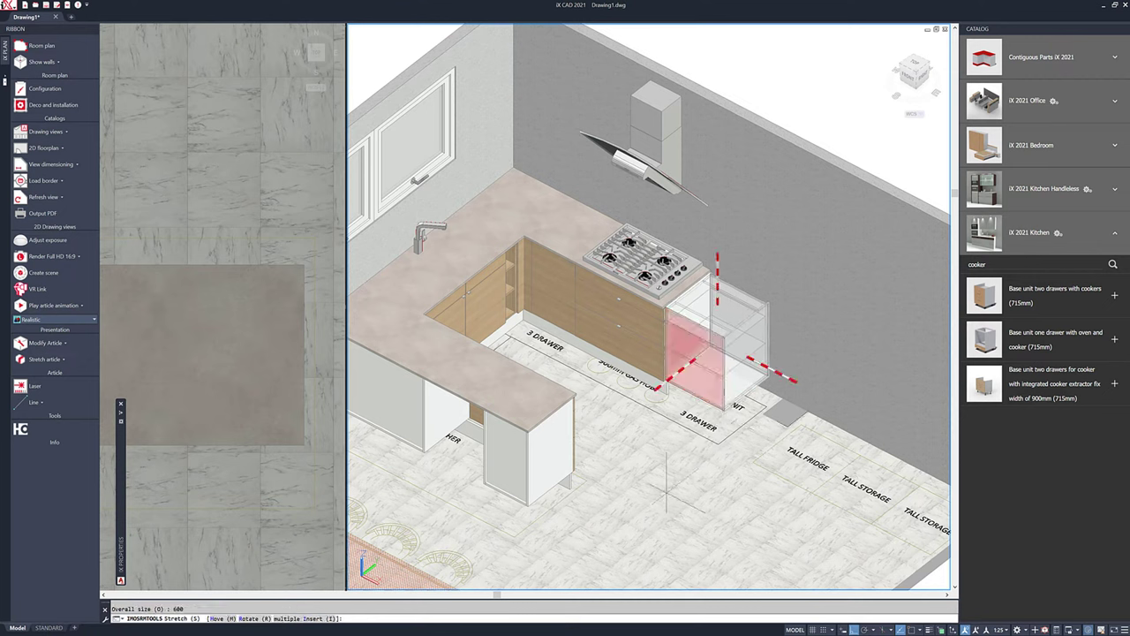
{"action": "right_click", "coordinate": [667, 492]}
{"action": "left_click", "coordinate": [681, 498]}
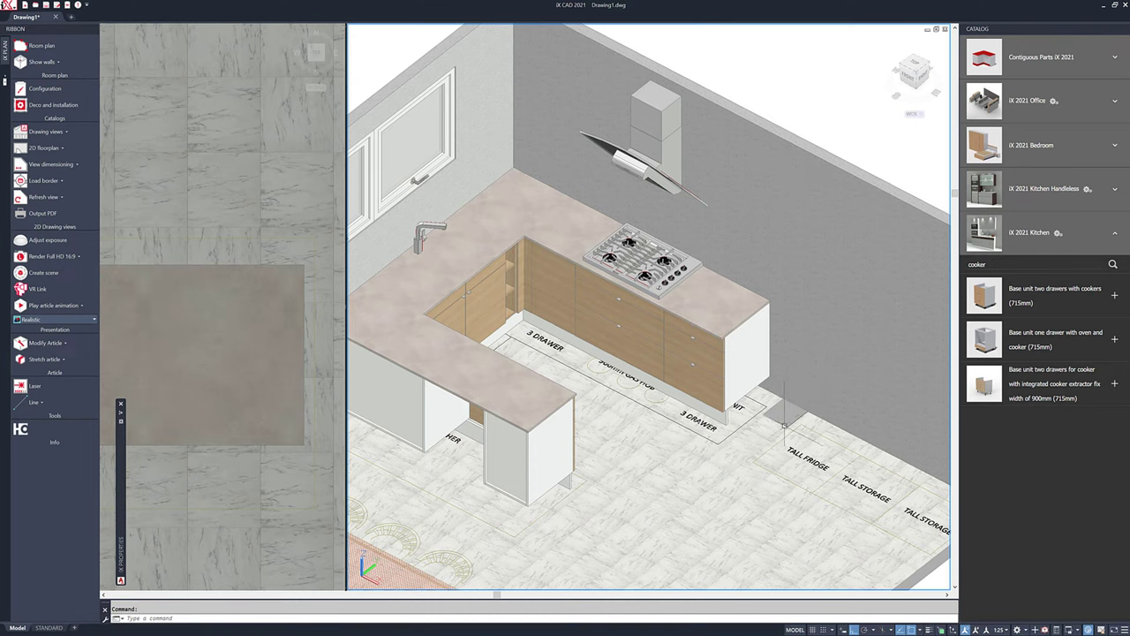
- Measure the grey floor square beside the cooker run with DIST, giving 250 by 250
{"action": "scroll", "coordinate": [779, 424], "scroll_direction": "up", "scroll_amount": 3}
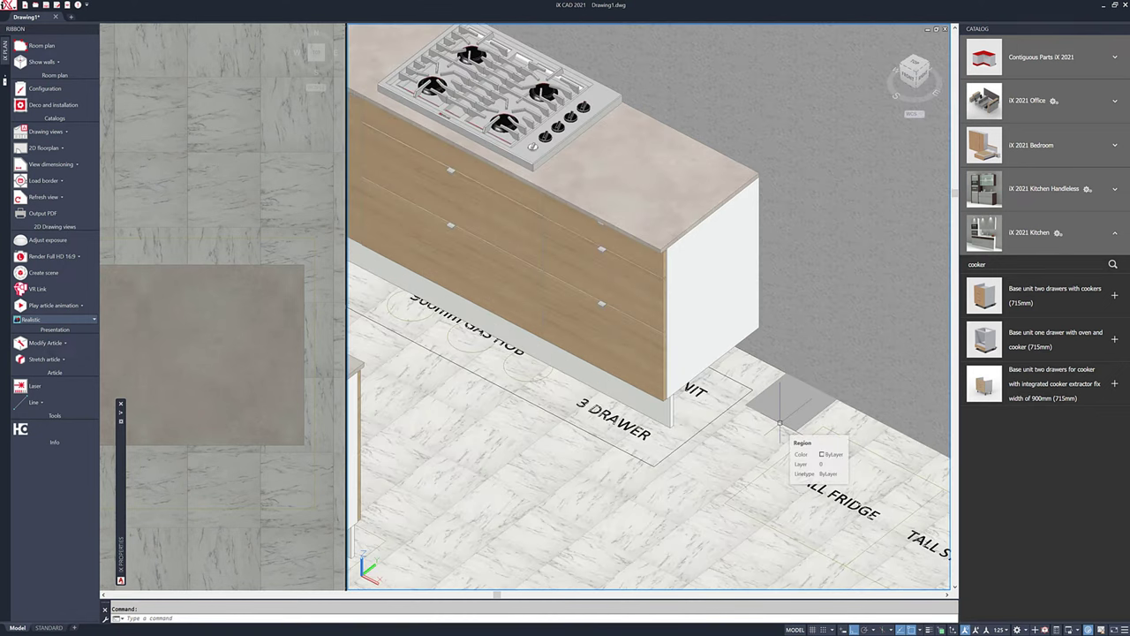
{"action": "type", "text": "di"}
{"action": "key", "text": "Return"}
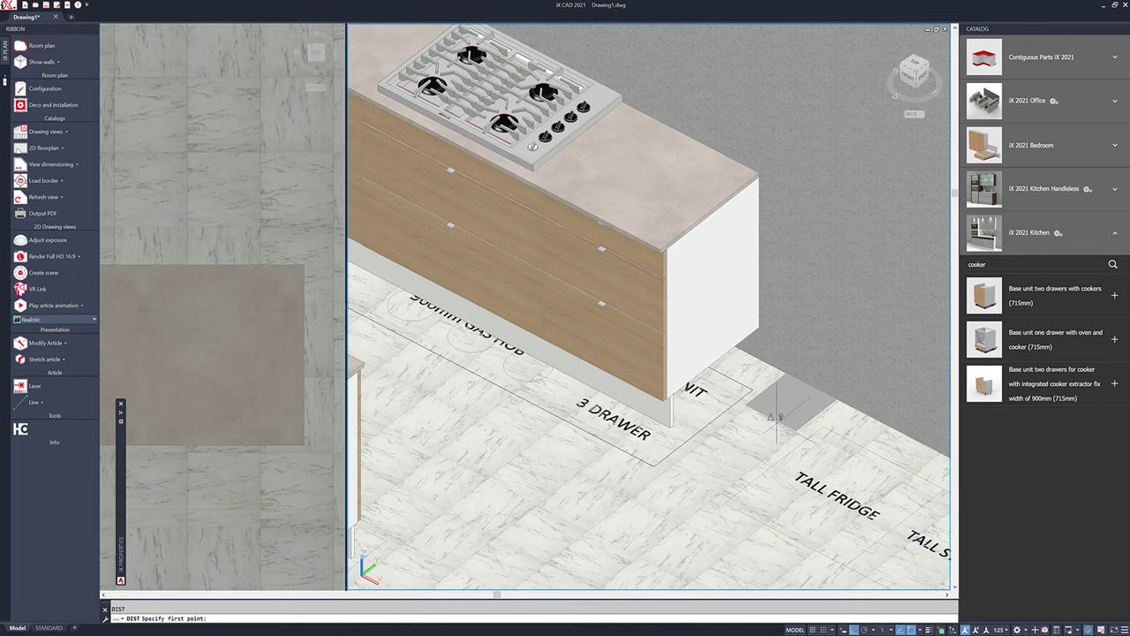
{"action": "left_click", "coordinate": [748, 404]}
{"action": "left_click", "coordinate": [837, 399]}
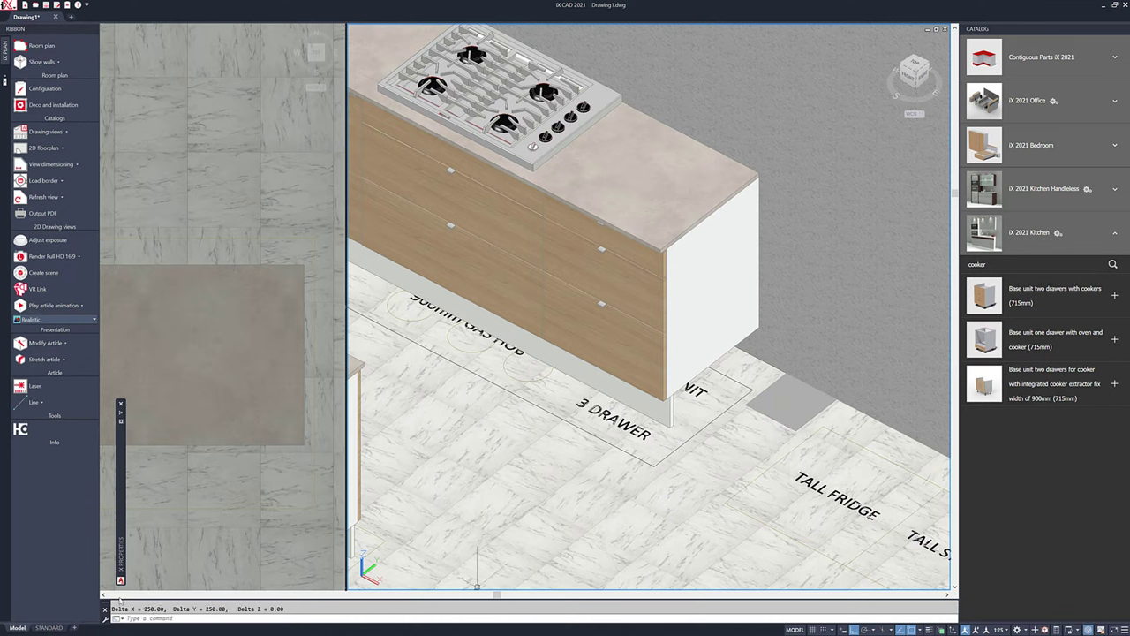
{"action": "scroll", "coordinate": [771, 390], "scroll_direction": "down", "scroll_amount": 3}
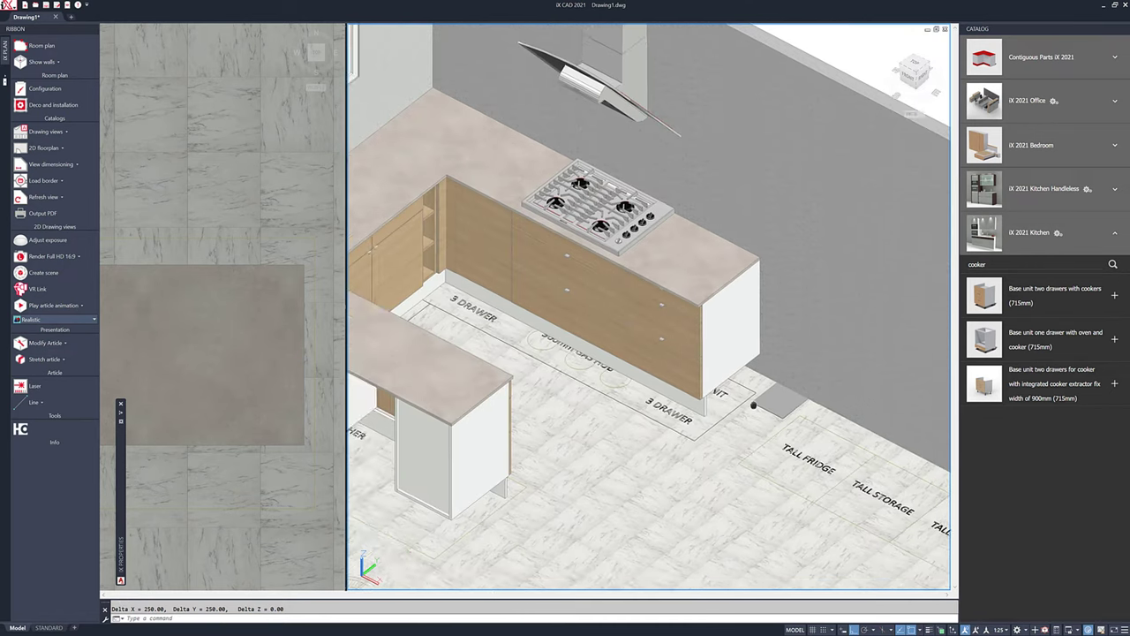
{"action": "scroll", "coordinate": [659, 425], "scroll_direction": "up", "scroll_amount": 2}
- Insert a 250-wide, 2500-high pillar from the Room plan palette into the kitchen
{"action": "left_click", "coordinate": [41, 45]}
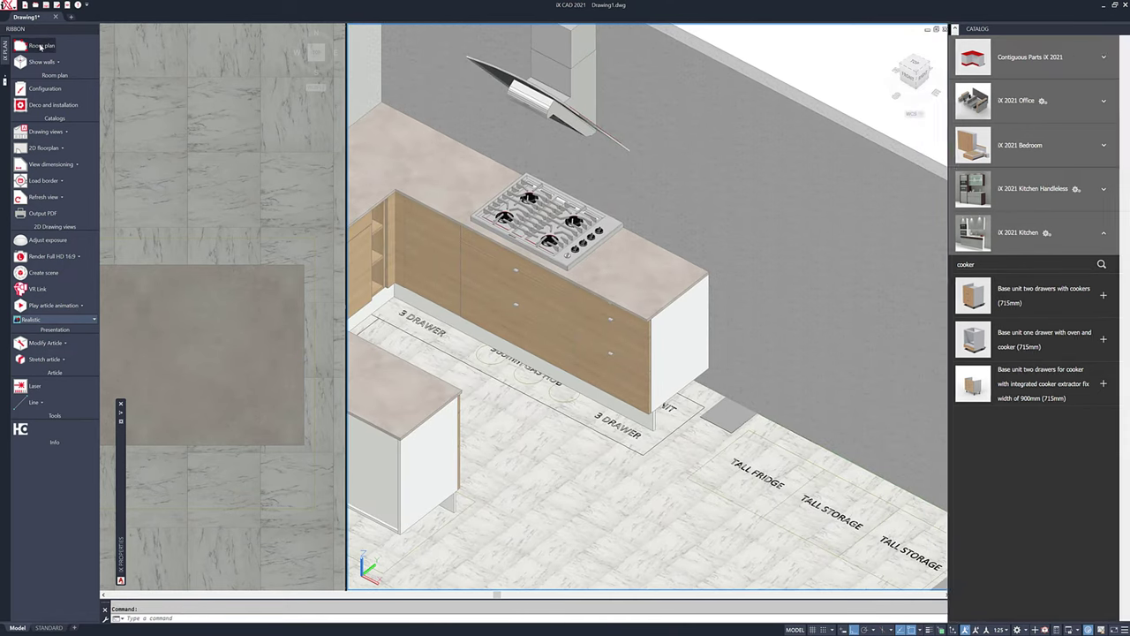
{"action": "mouse_move", "coordinate": [1110, 132]}
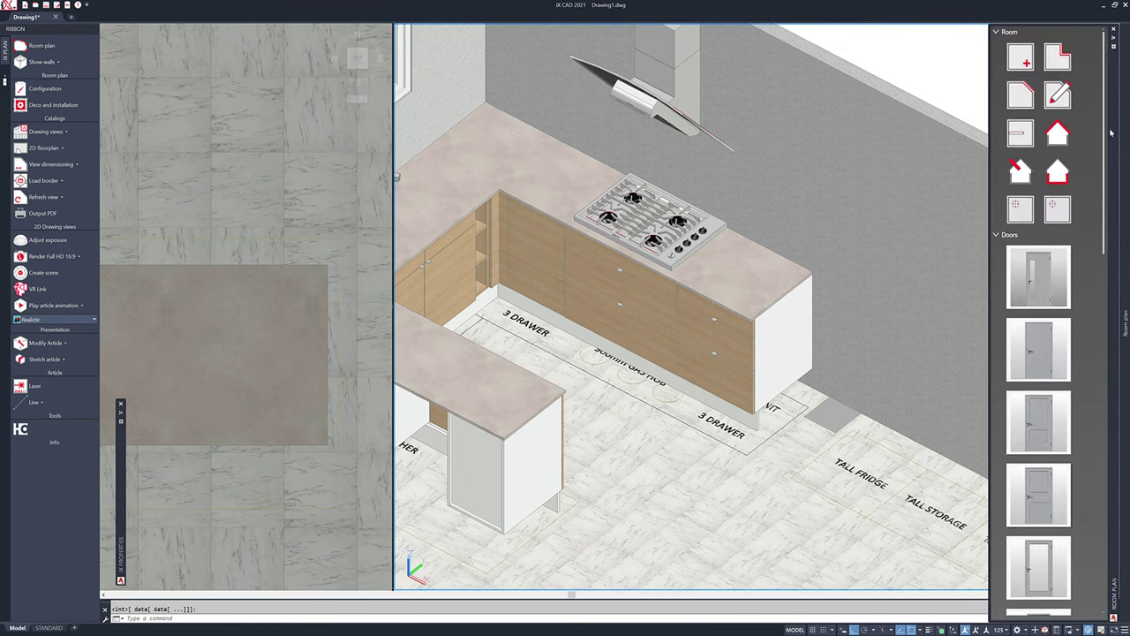
{"action": "left_click", "coordinate": [1025, 216]}
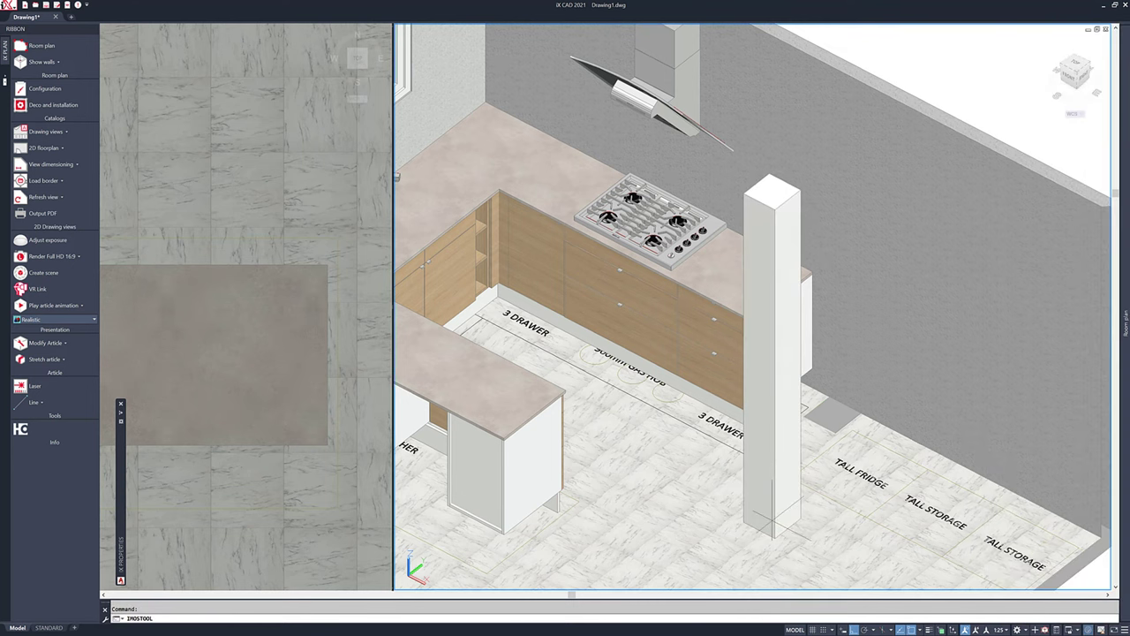
- Assign a plaster material to the pillar in IX Properties
{"action": "left_click", "coordinate": [767, 488]}
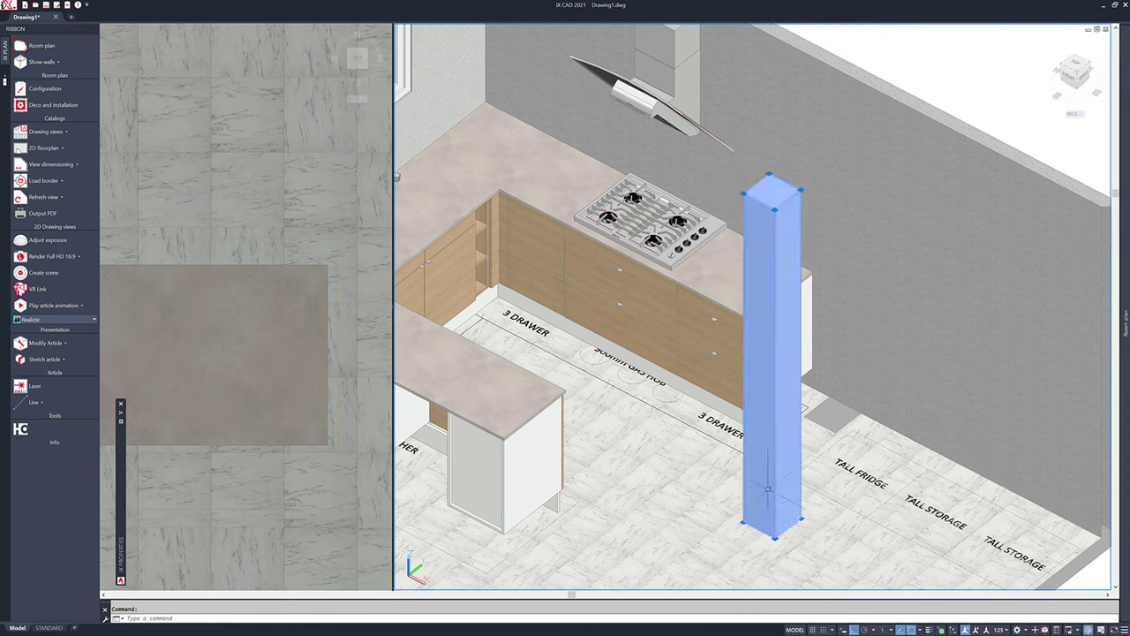
{"action": "mouse_move", "coordinate": [118, 457]}
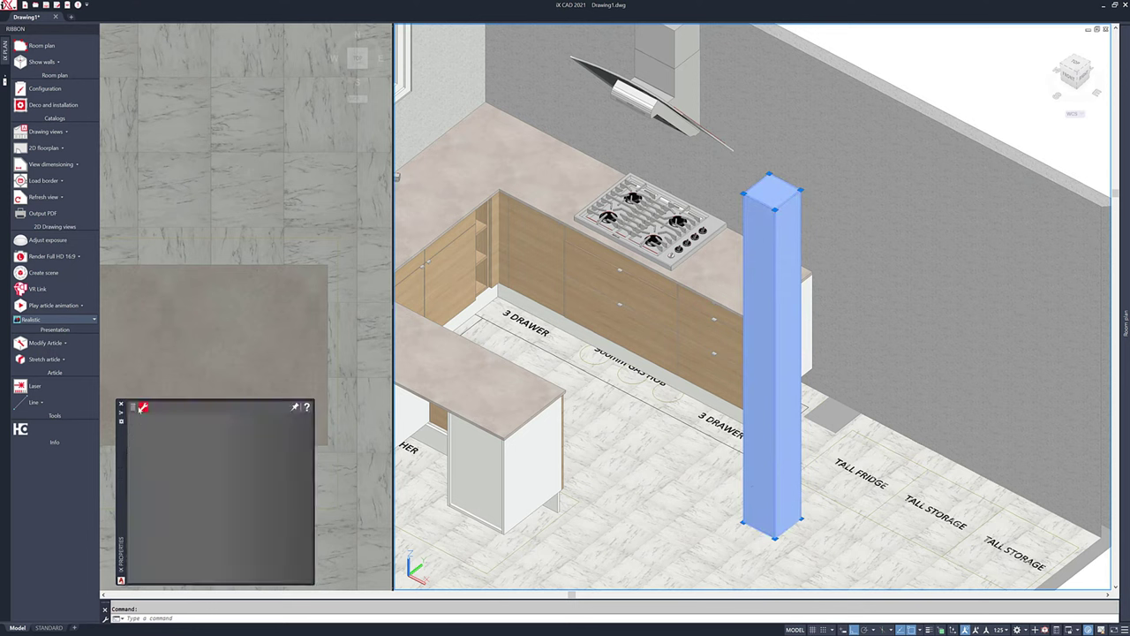
{"action": "left_click", "coordinate": [134, 408]}
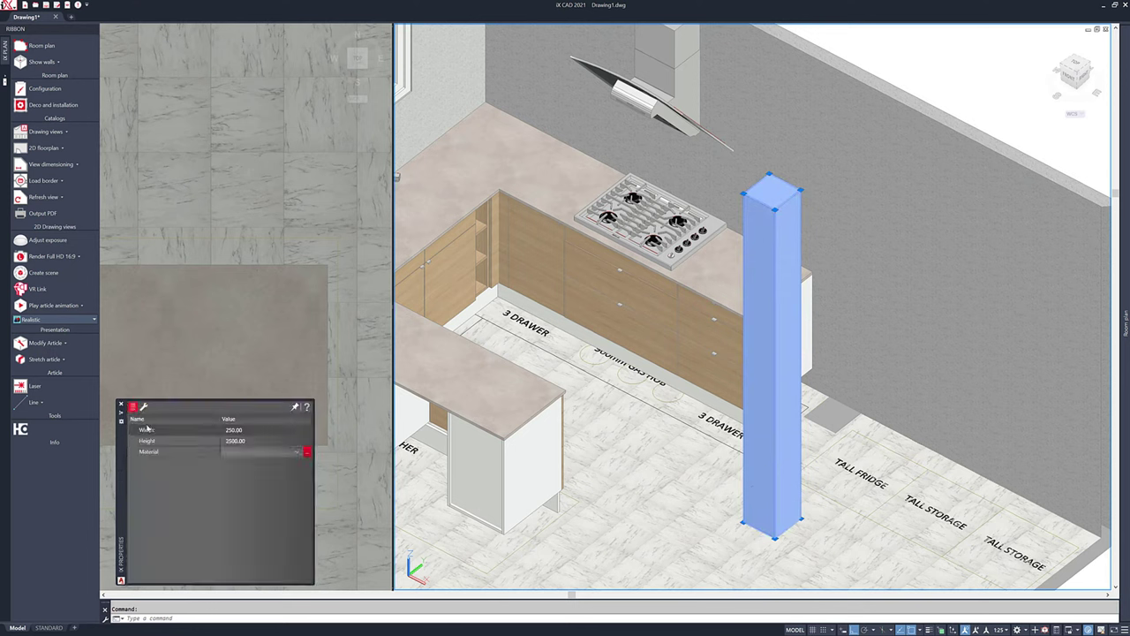
{"action": "left_click", "coordinate": [268, 454]}
{"action": "scroll", "coordinate": [263, 485], "scroll_direction": "down", "scroll_amount": 3}
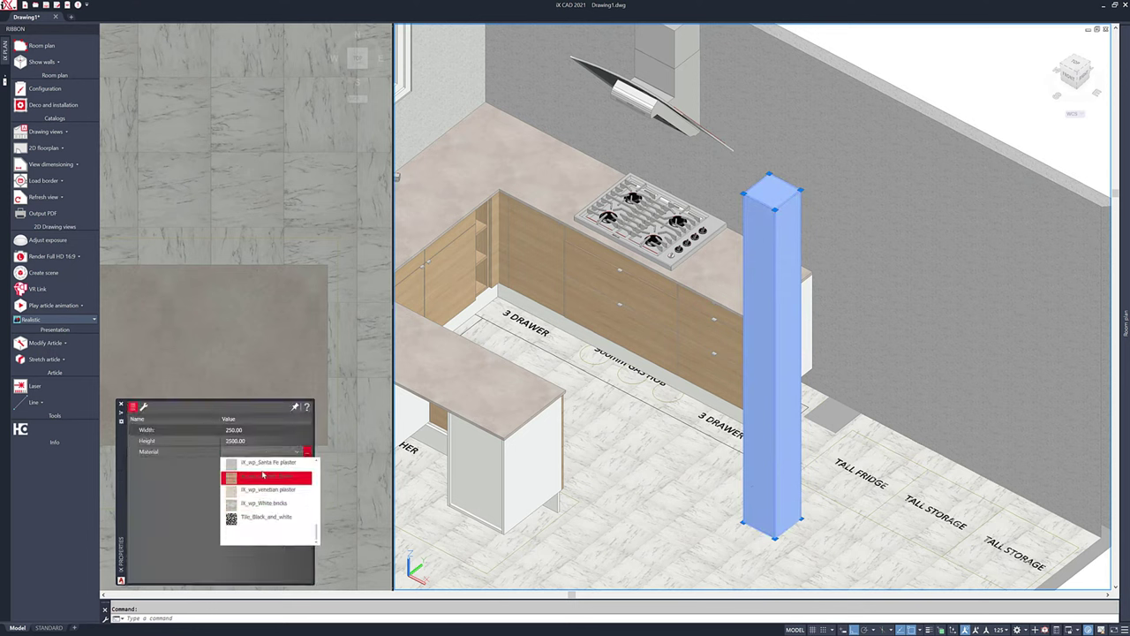
{"action": "left_click", "coordinate": [262, 477]}
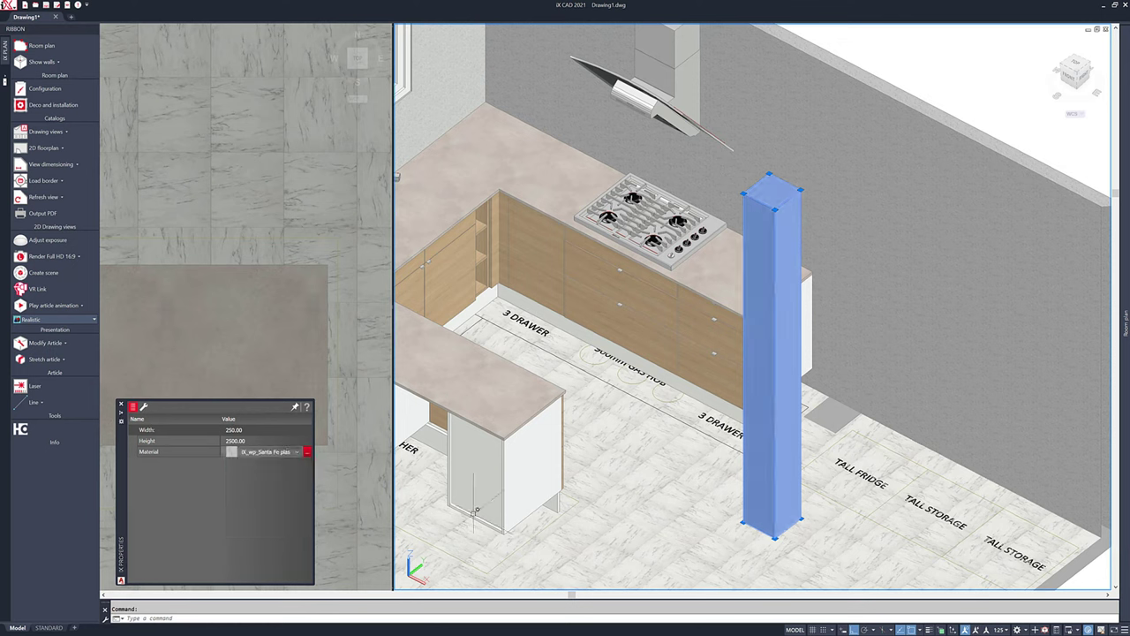
- Start moving the pillar with M, taking its bottom corner as the base point
{"action": "type", "text": "m"}
{"action": "key", "text": "Return"}
{"action": "left_click", "coordinate": [771, 534]}
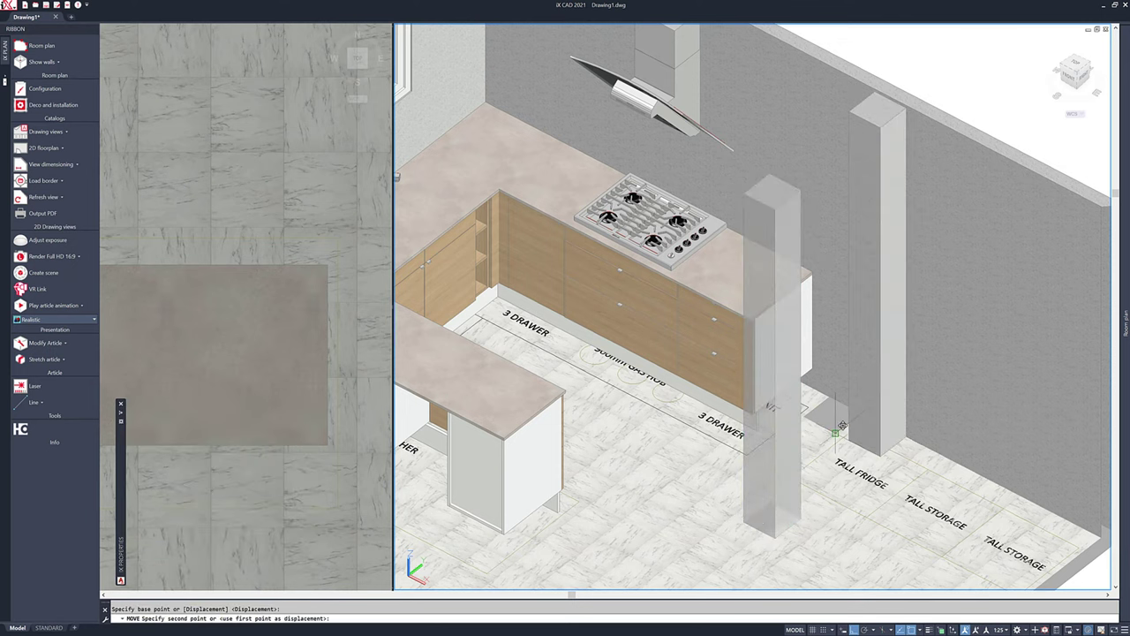
- Drop the pillar against the back wall past the cooker run, then view from above
{"action": "left_click", "coordinate": [835, 432]}
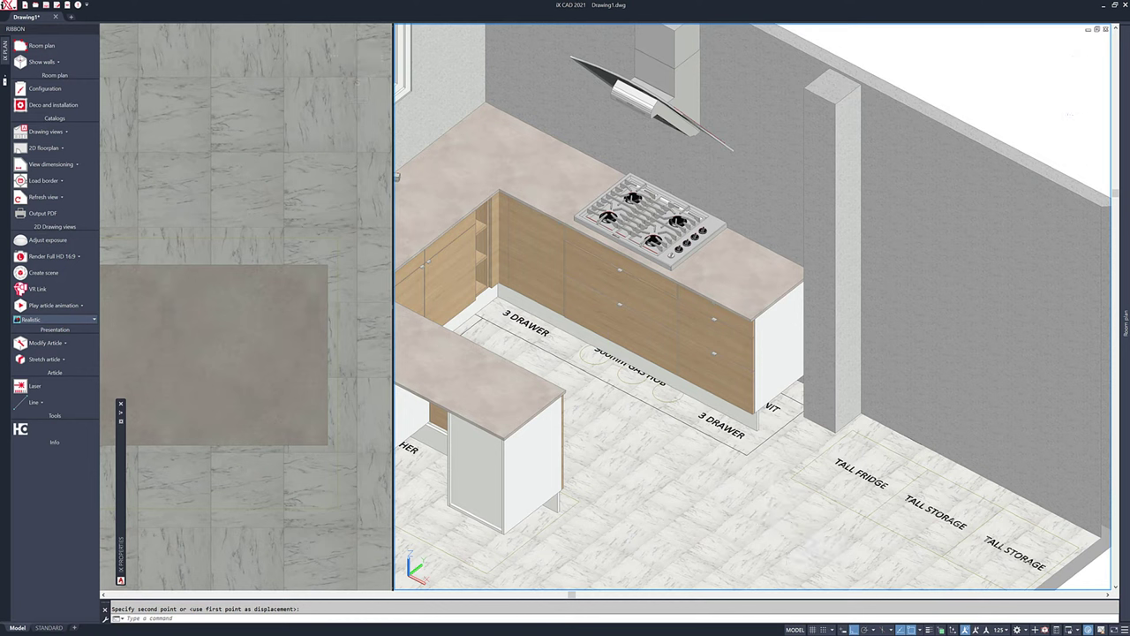
{"action": "key", "text": "Escape"}
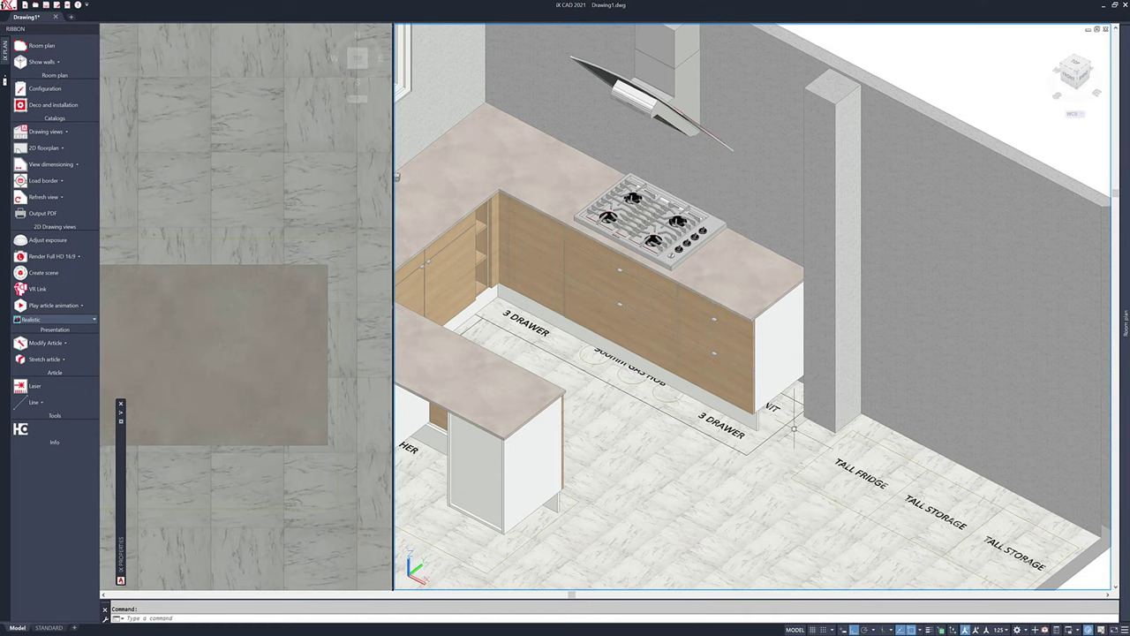
{"action": "middle_click_drag", "start_coordinate": [794, 424], "coordinate": [821, 264], "text": "shift"}
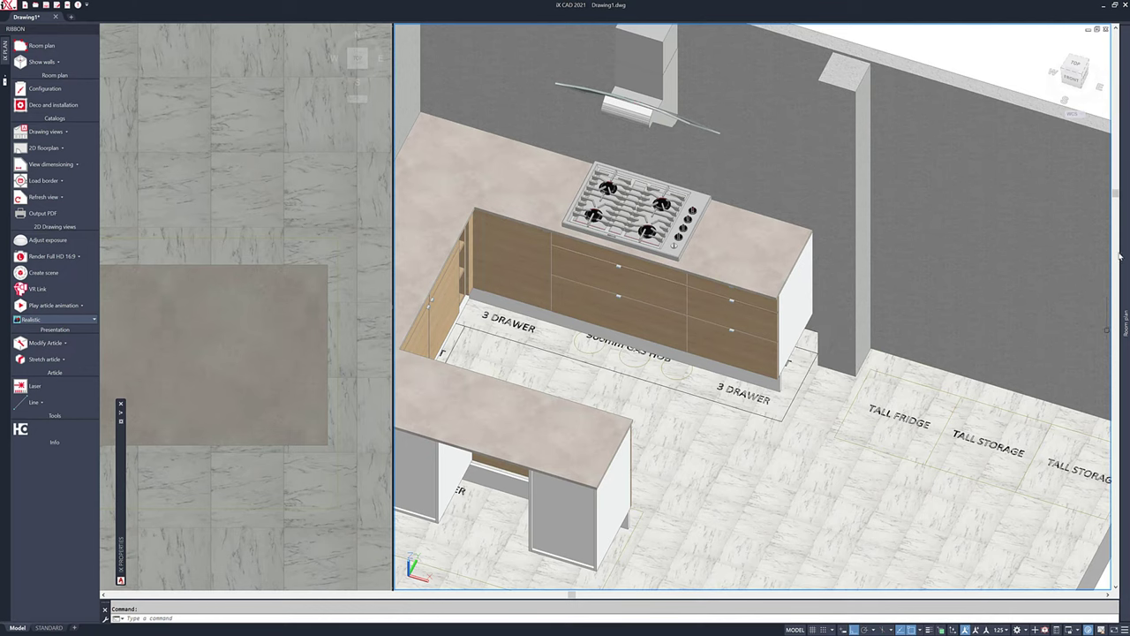
- Reopen the Catalog and expand iX 2021 Kitchen > Base units > Base units with shelves
{"action": "mouse_move", "coordinate": [1126, 255]}
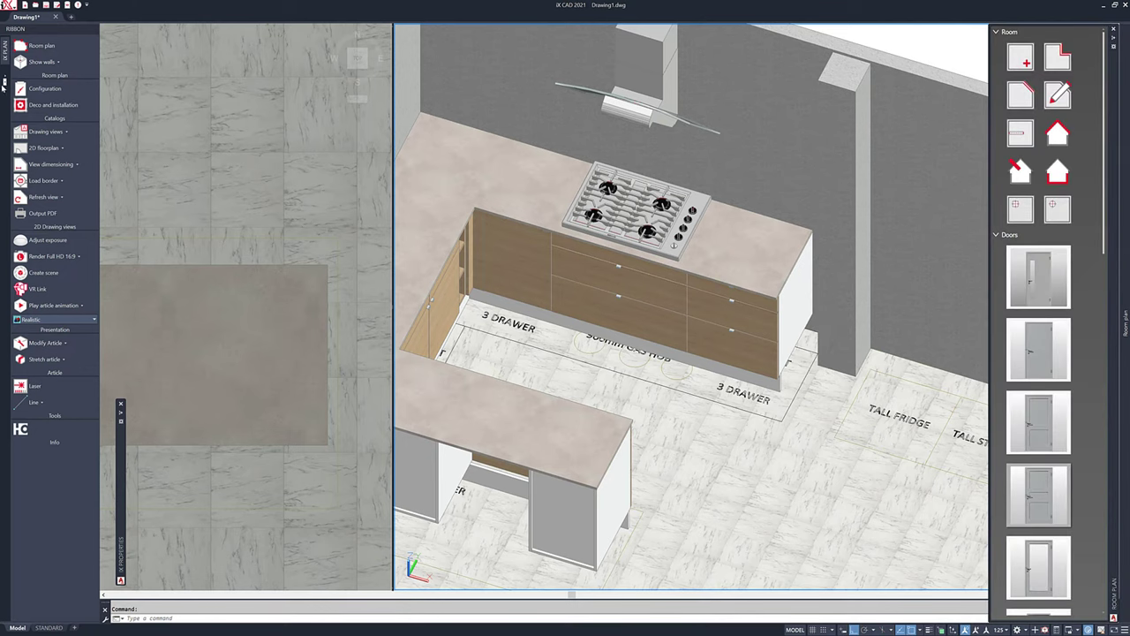
{"action": "left_click", "coordinate": [62, 87]}
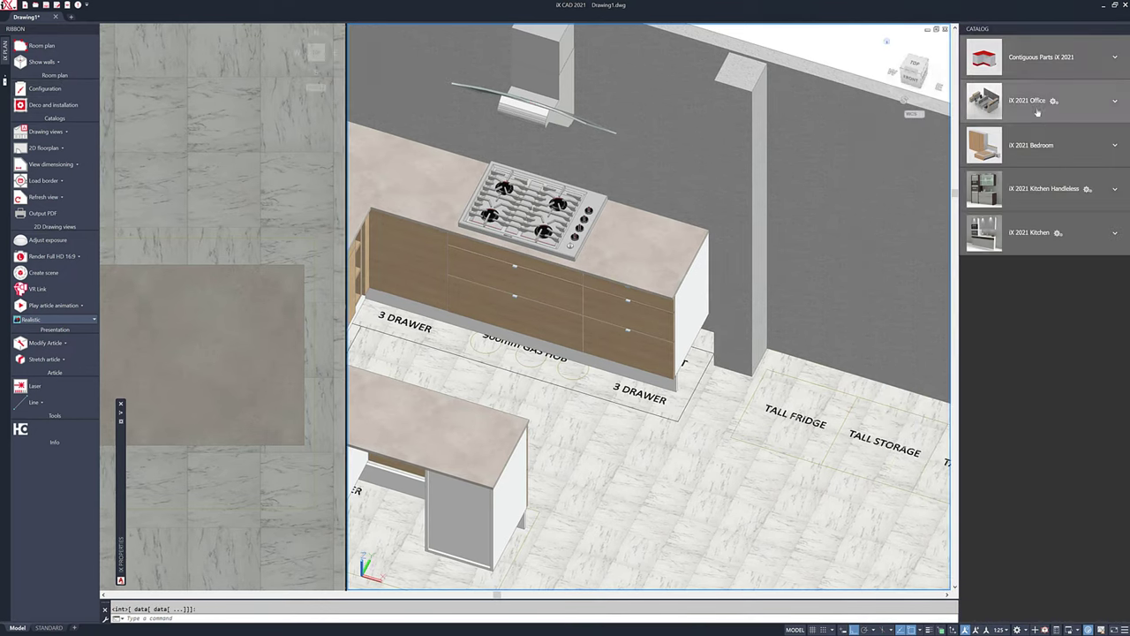
{"action": "left_click", "coordinate": [1029, 234]}
{"action": "left_click", "coordinate": [1028, 296]}
{"action": "scroll", "coordinate": [1029, 327], "scroll_direction": "down", "scroll_amount": 3}
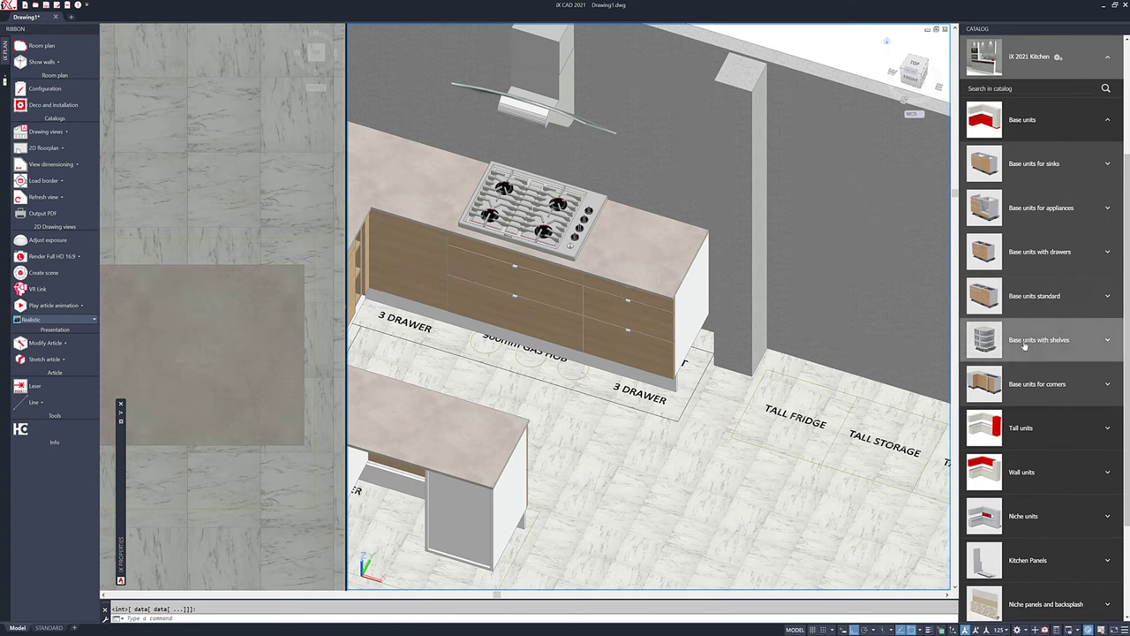
{"action": "left_click", "coordinate": [1042, 341]}
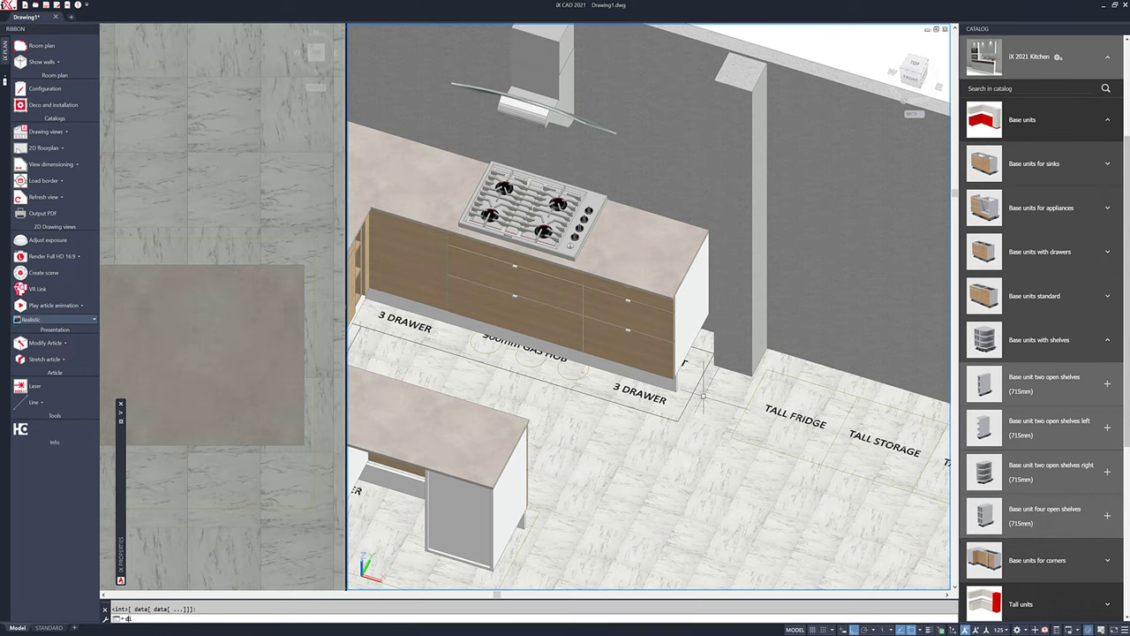
{"action": "type", "text": "st"}
{"action": "key", "text": "Return"}
- Measure the gap from the cooker run's end corner to the pillar
{"action": "left_click", "coordinate": [717, 356]}
{"action": "scroll", "coordinate": [680, 370], "scroll_direction": "up", "scroll_amount": 2}
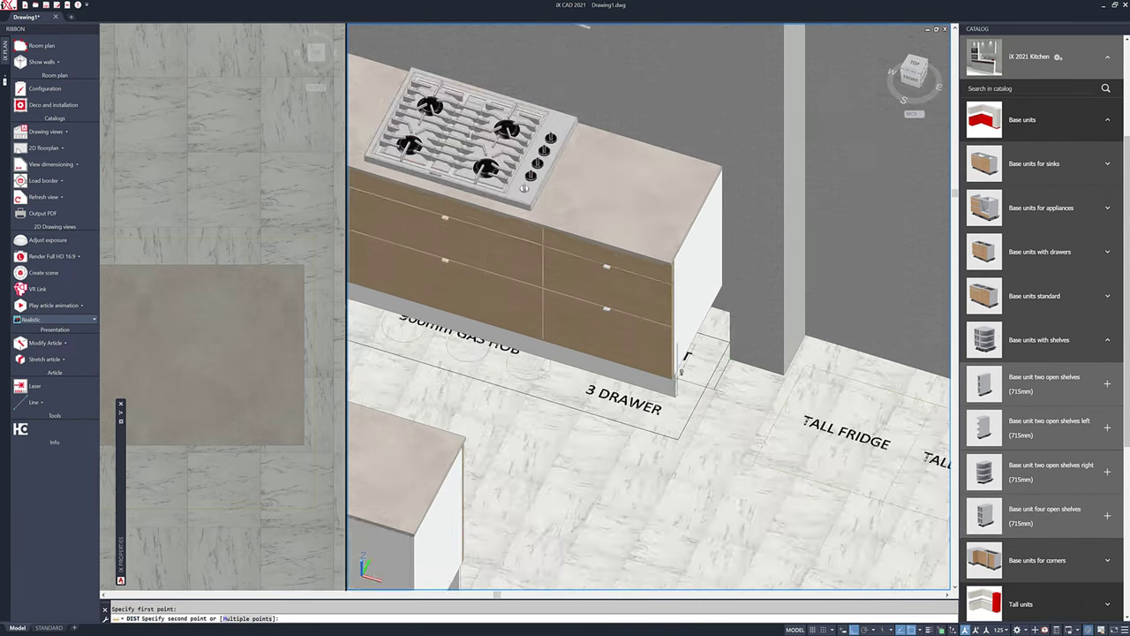
{"action": "scroll", "coordinate": [681, 371], "scroll_direction": "up", "scroll_amount": 4}
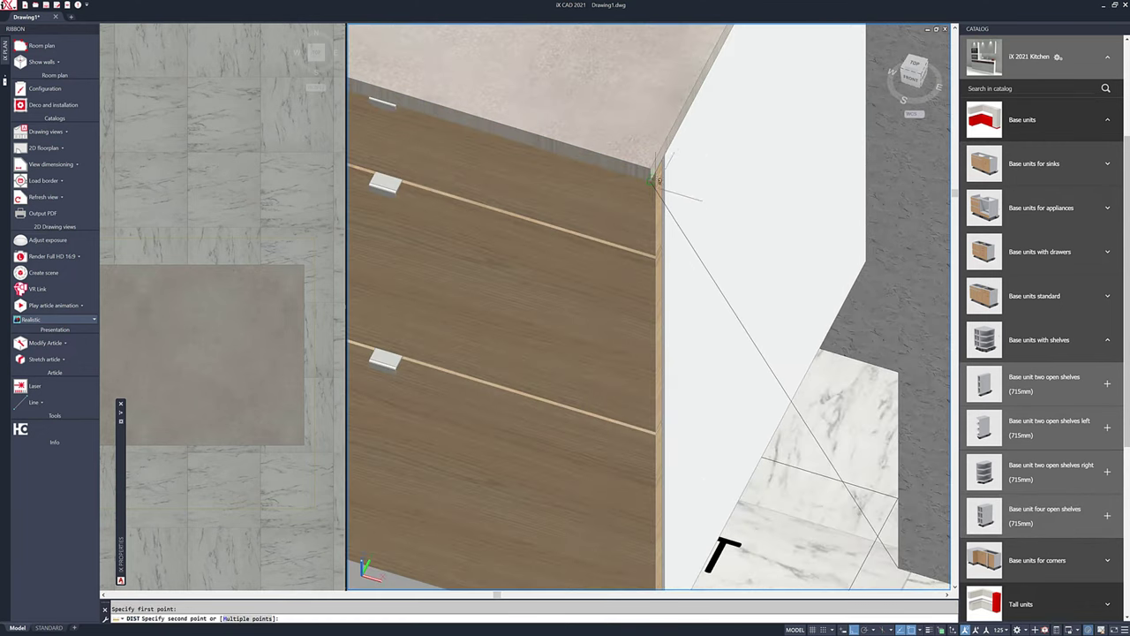
{"action": "scroll", "coordinate": [657, 185], "scroll_direction": "down", "scroll_amount": 5}
{"action": "left_click", "coordinate": [649, 536]}
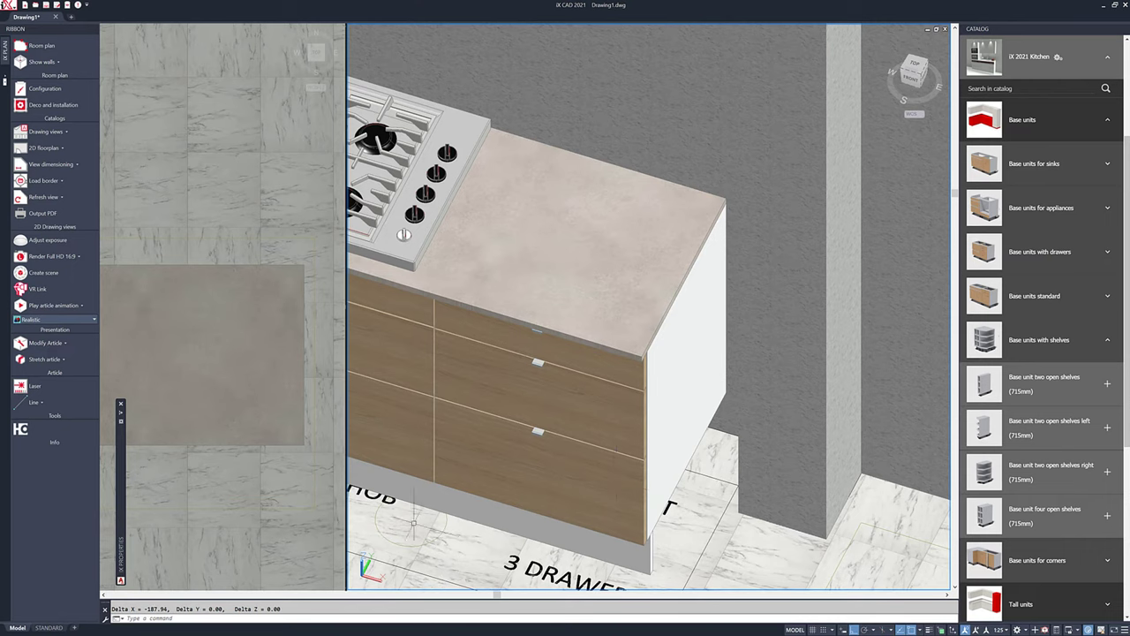
{"action": "middle_click_drag", "start_coordinate": [530, 548], "coordinate": [618, 494], "text": "shift"}
- Measure with DI to the end cabinet's leg: Delta X -136, Delta Y -310, Delta Z 150
{"action": "type", "text": "di"}
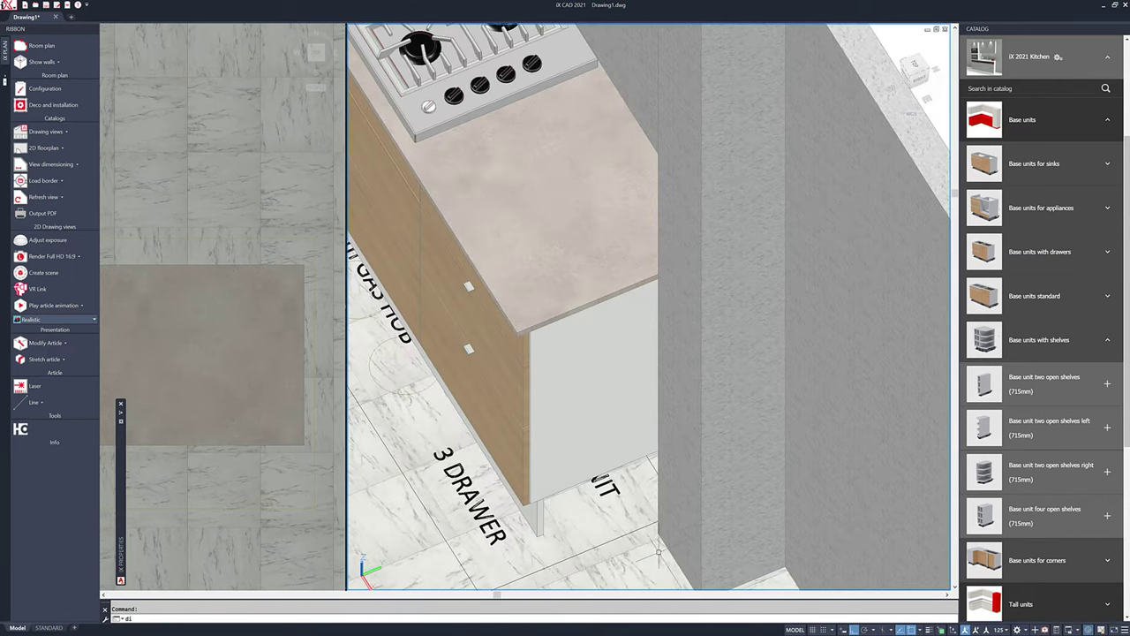
{"action": "key", "text": "Return"}
{"action": "left_click", "coordinate": [538, 497]}
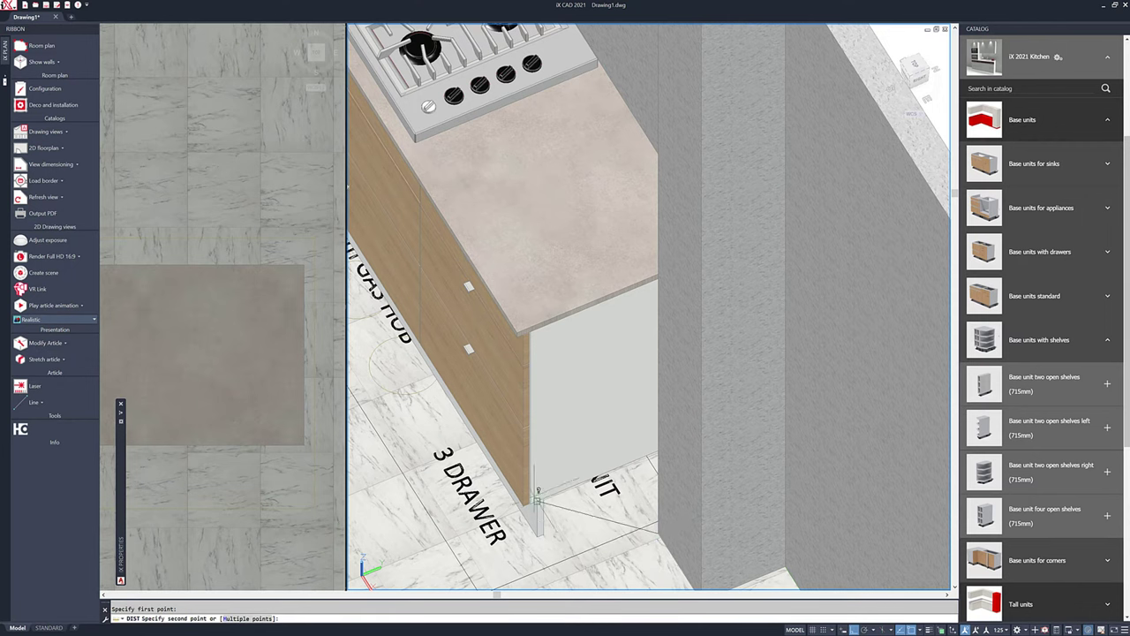
{"action": "left_click", "coordinate": [546, 499]}
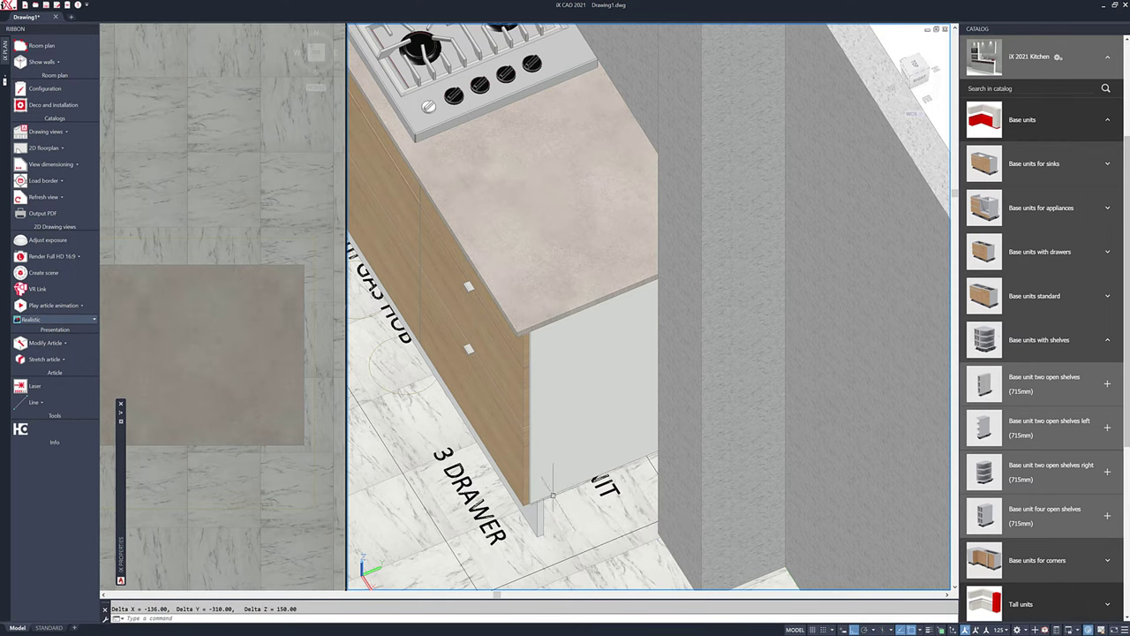
{"action": "middle_click_drag", "start_coordinate": [601, 441], "coordinate": [641, 380]}
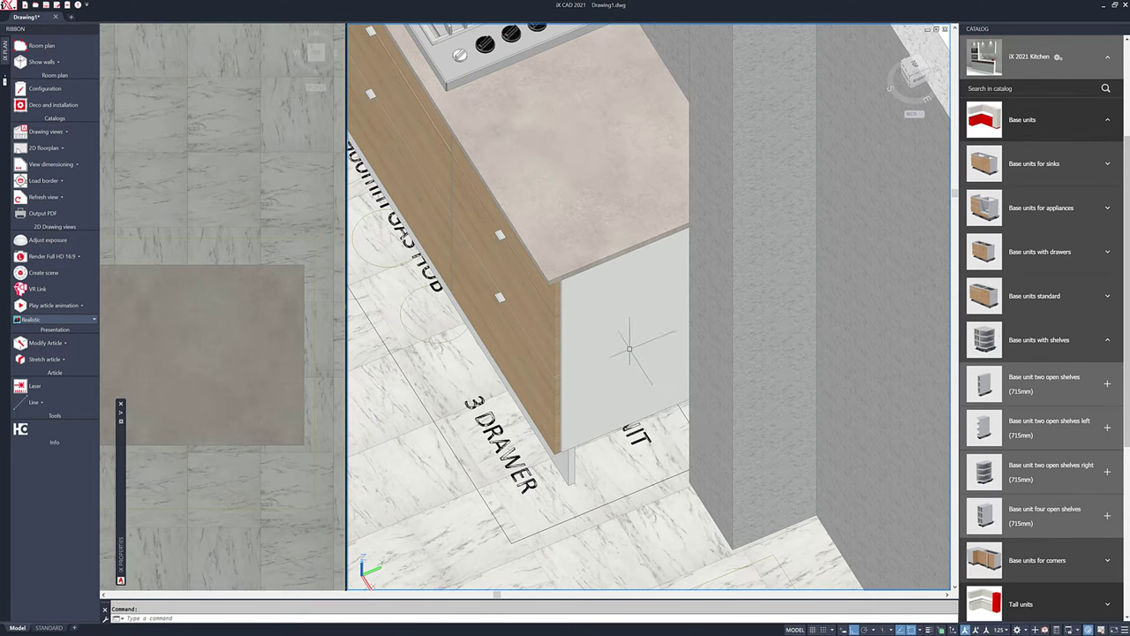
- Place a shallow 300 mm four-open-shelf base unit in horizontal-grain Oak Matt into the gap
{"action": "left_click", "coordinate": [1057, 521]}
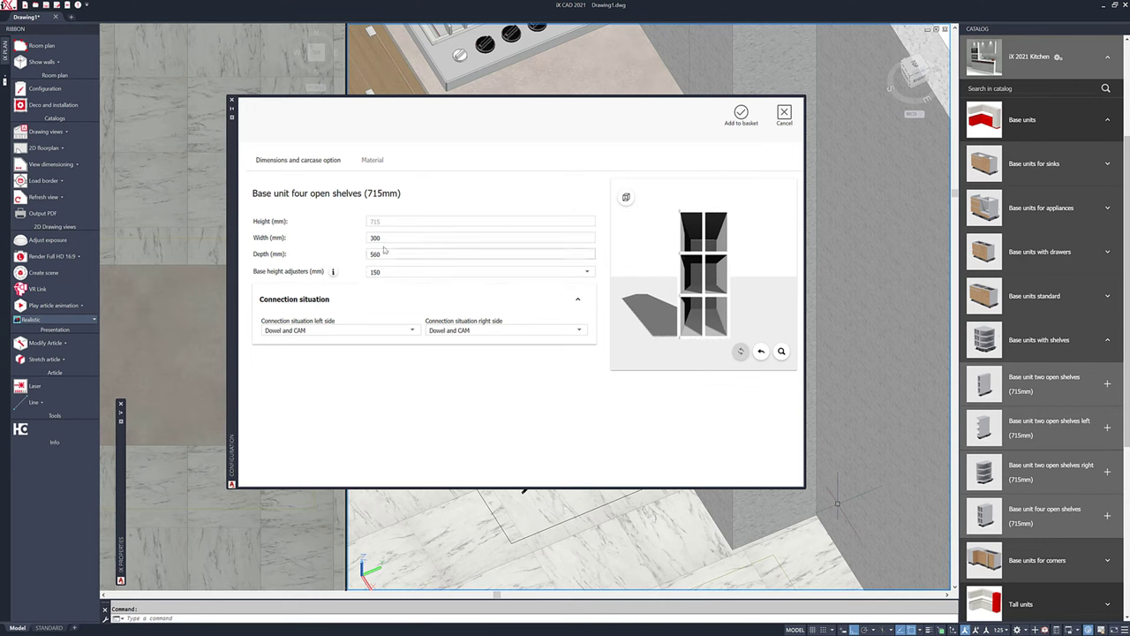
{"action": "double_click", "coordinate": [388, 256]}
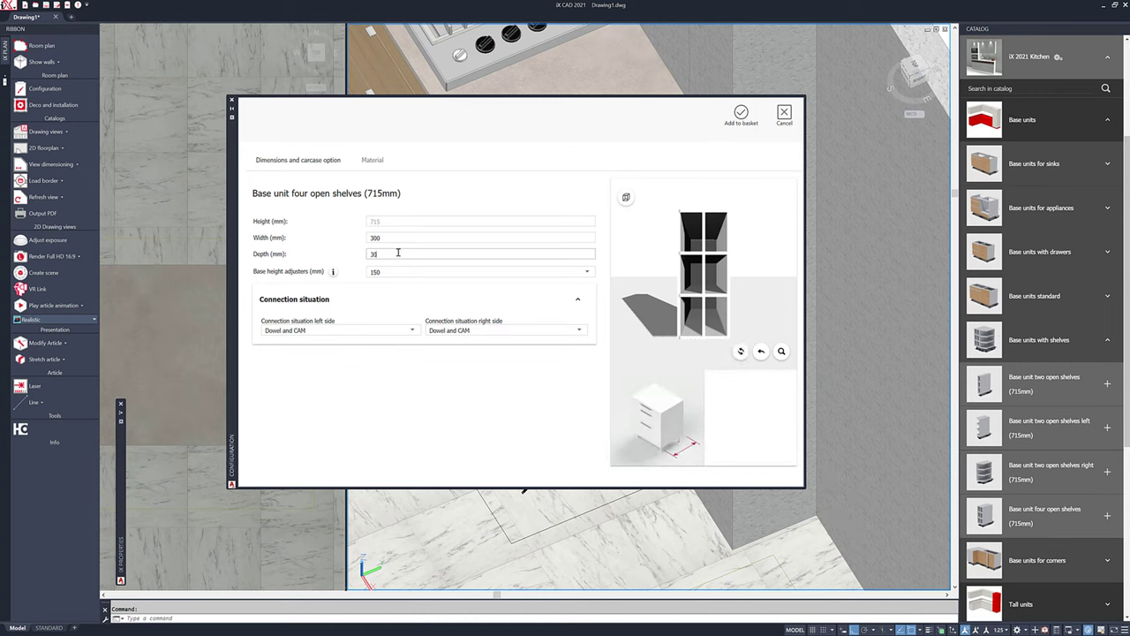
{"action": "left_click", "coordinate": [372, 160]}
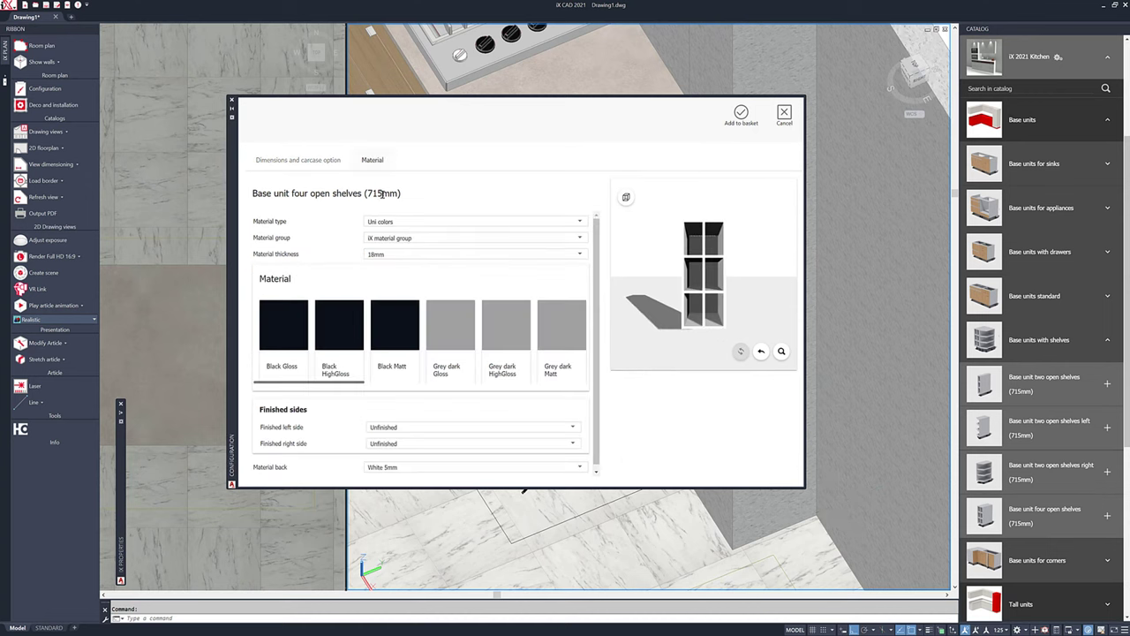
{"action": "left_click", "coordinate": [415, 222]}
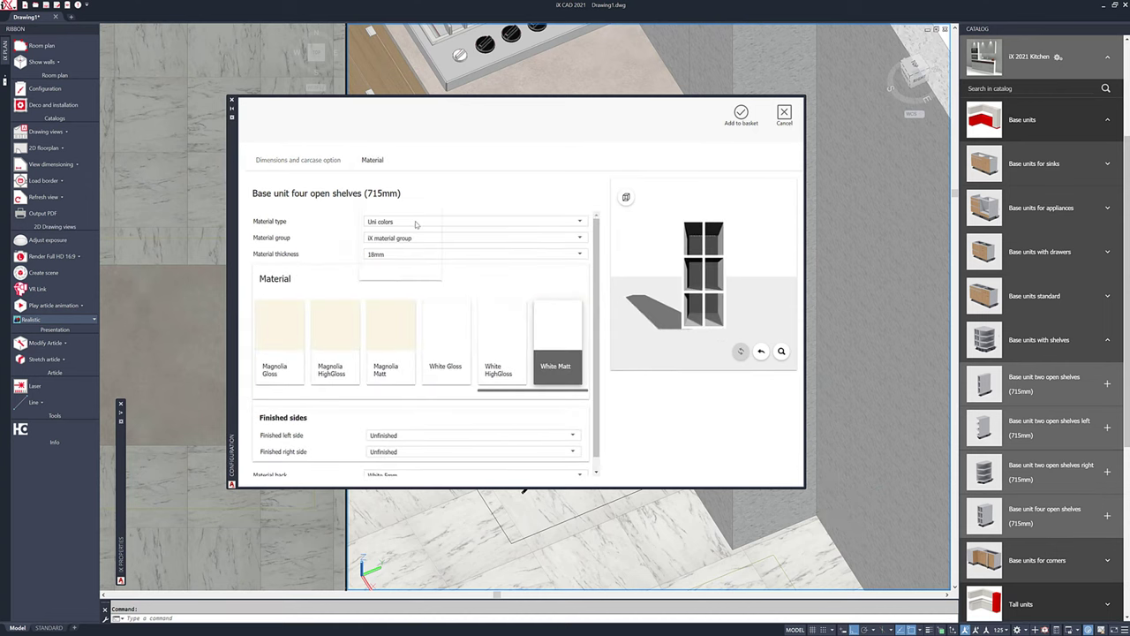
{"action": "left_click", "coordinate": [399, 266]}
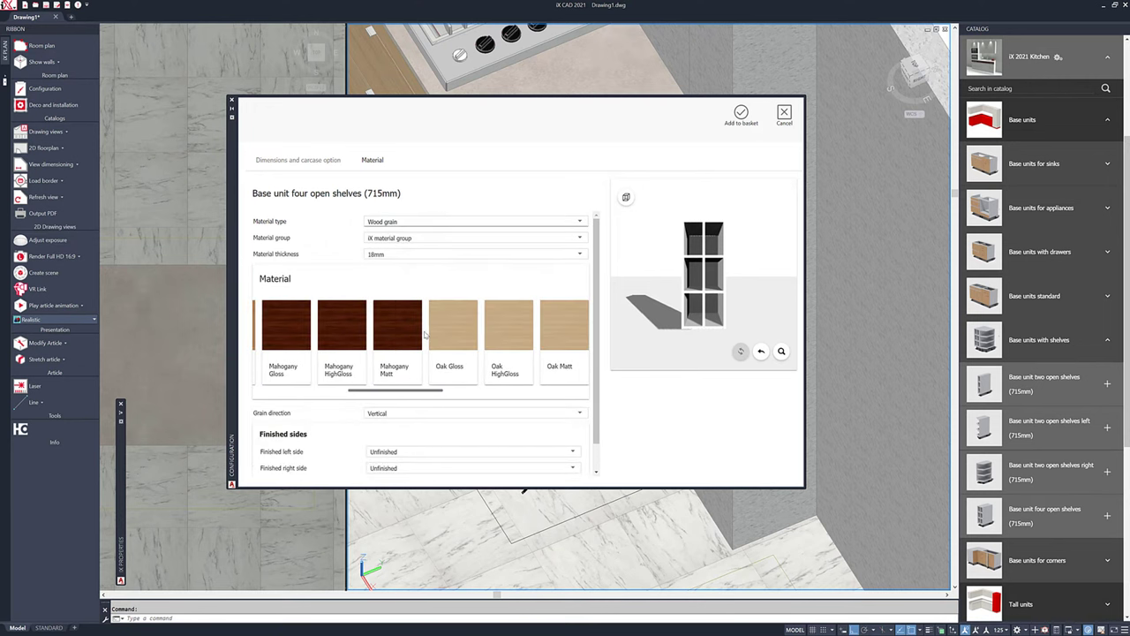
{"action": "left_click", "coordinate": [580, 334]}
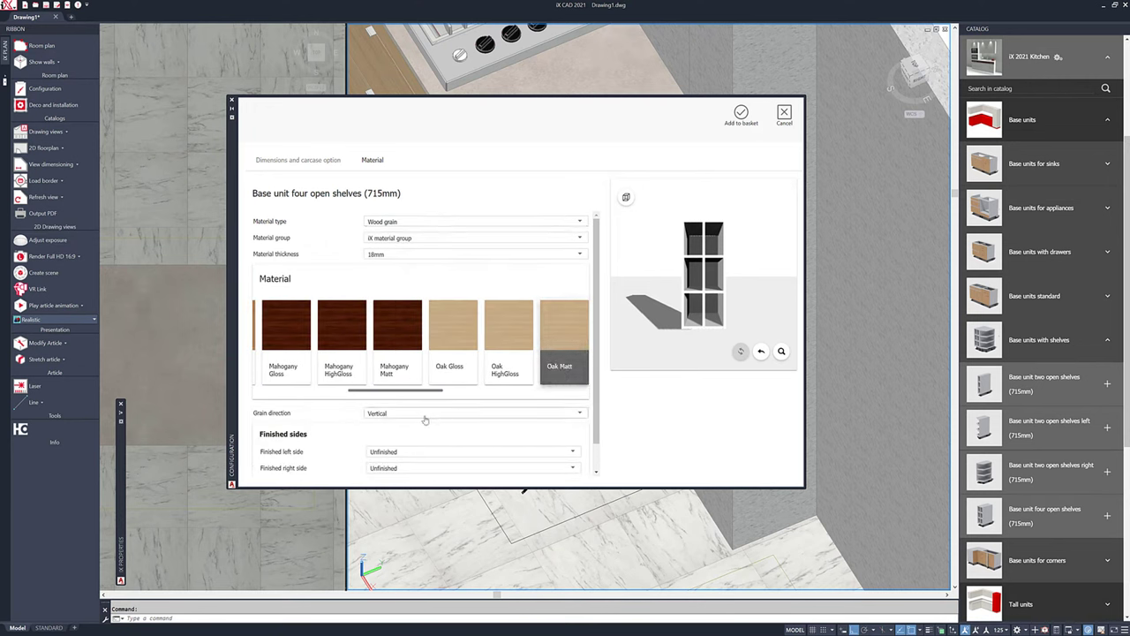
{"action": "left_click", "coordinate": [422, 414]}
{"action": "left_click", "coordinate": [379, 414]}
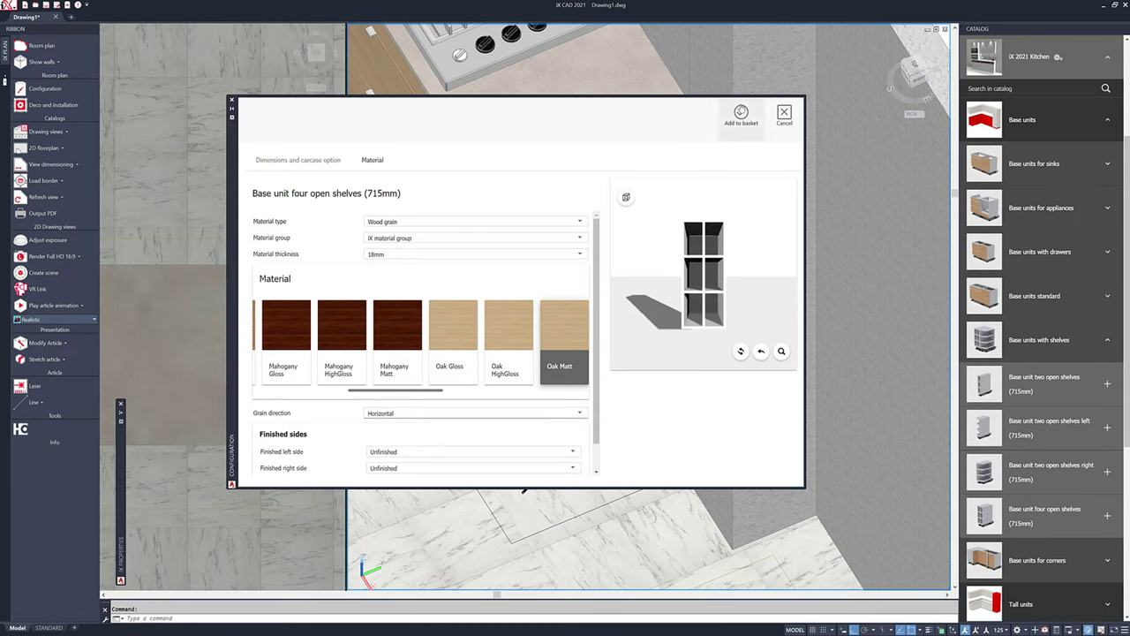
{"action": "left_click", "coordinate": [740, 113]}
{"action": "left_click", "coordinate": [583, 433]}
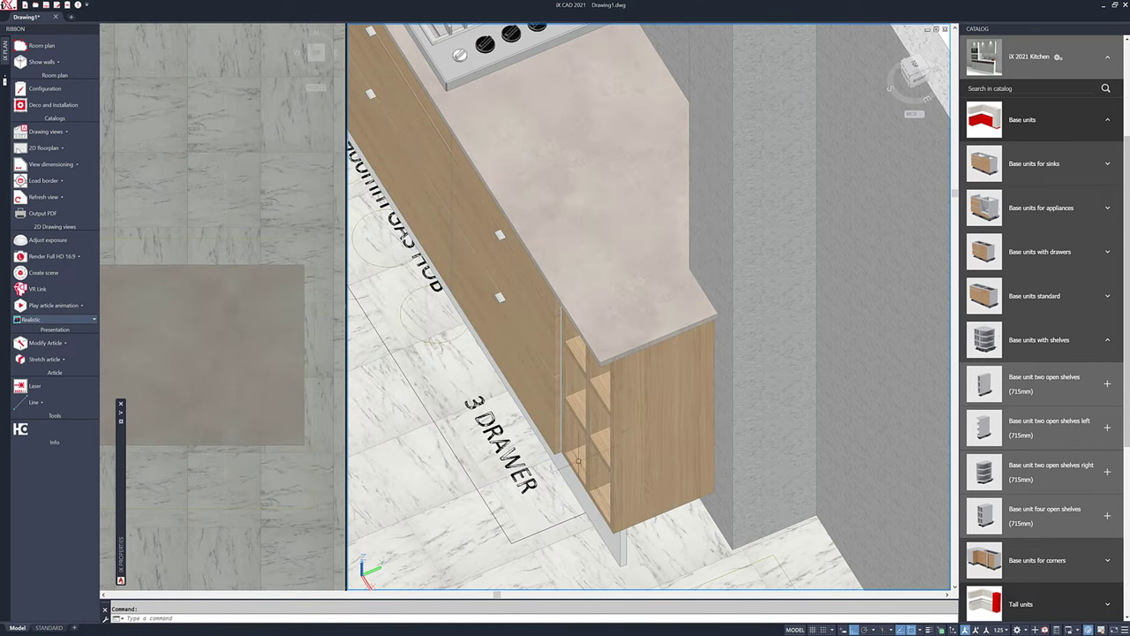
- Orbit to a front elevation of the drawer and shelf units, panning right toward the tall fridge
{"action": "middle_click_drag", "start_coordinate": [579, 460], "coordinate": [831, 261], "text": "shift"}
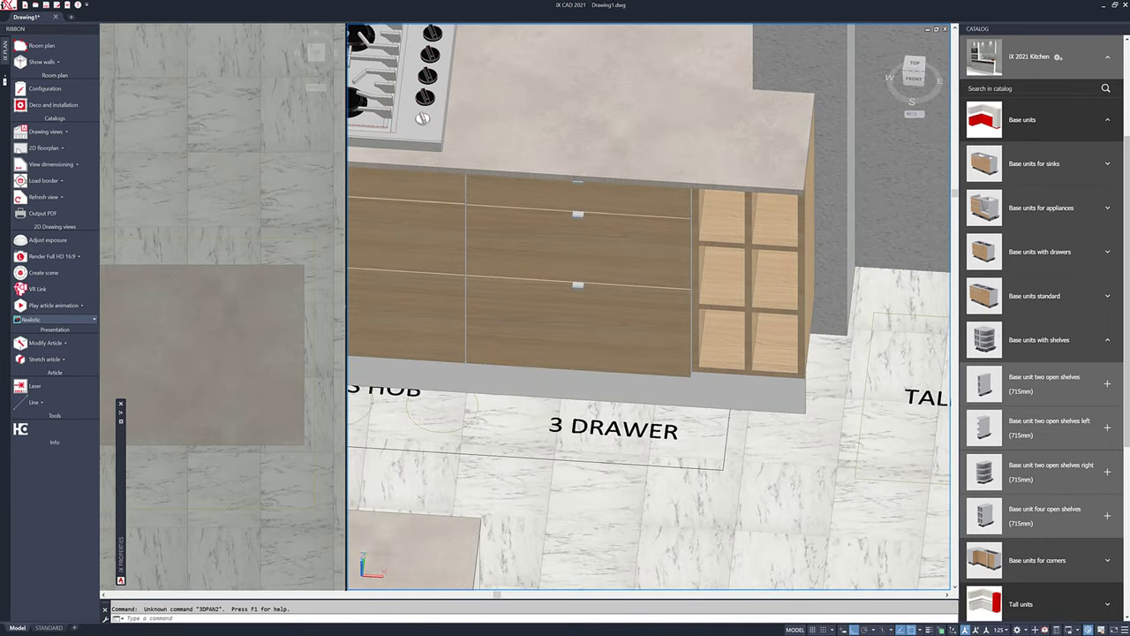
{"action": "middle_click_drag", "start_coordinate": [794, 322], "coordinate": [686, 316], "text": "shift"}
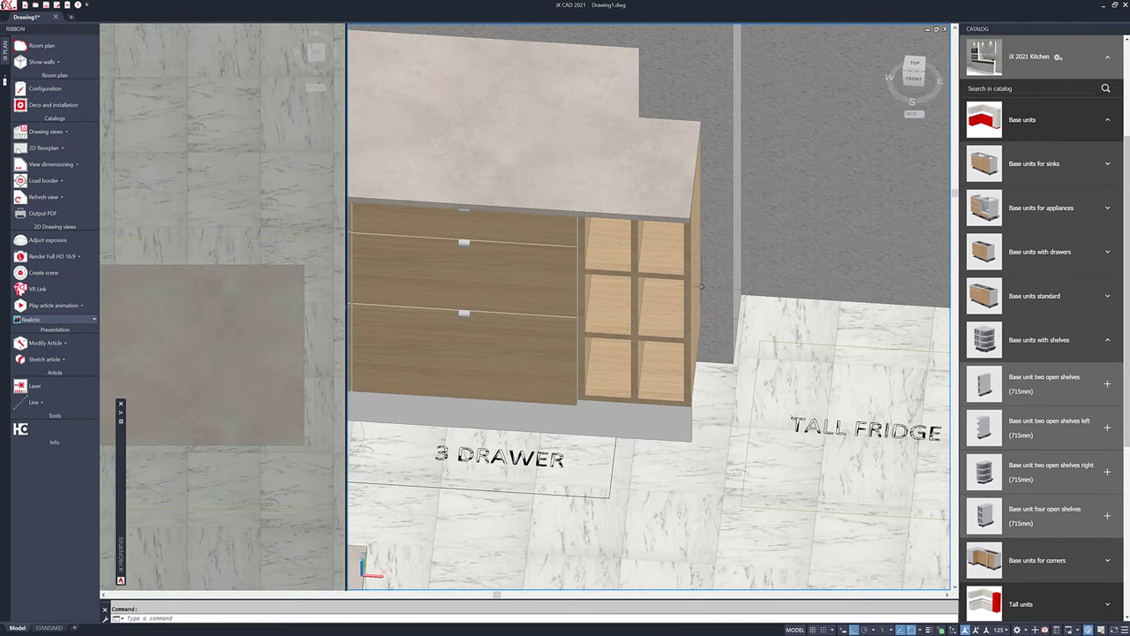
- Stretch the oak shelf unit, snapping to the worktop end's intersection so it fills the gap
{"action": "right_click", "coordinate": [688, 332]}
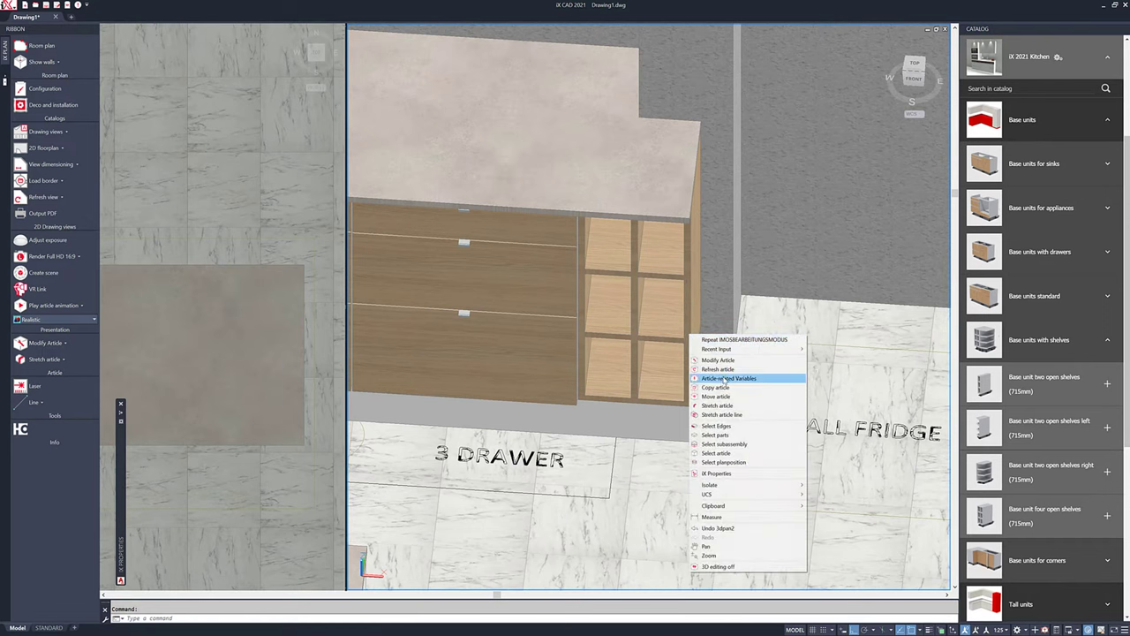
{"action": "left_click", "coordinate": [717, 405]}
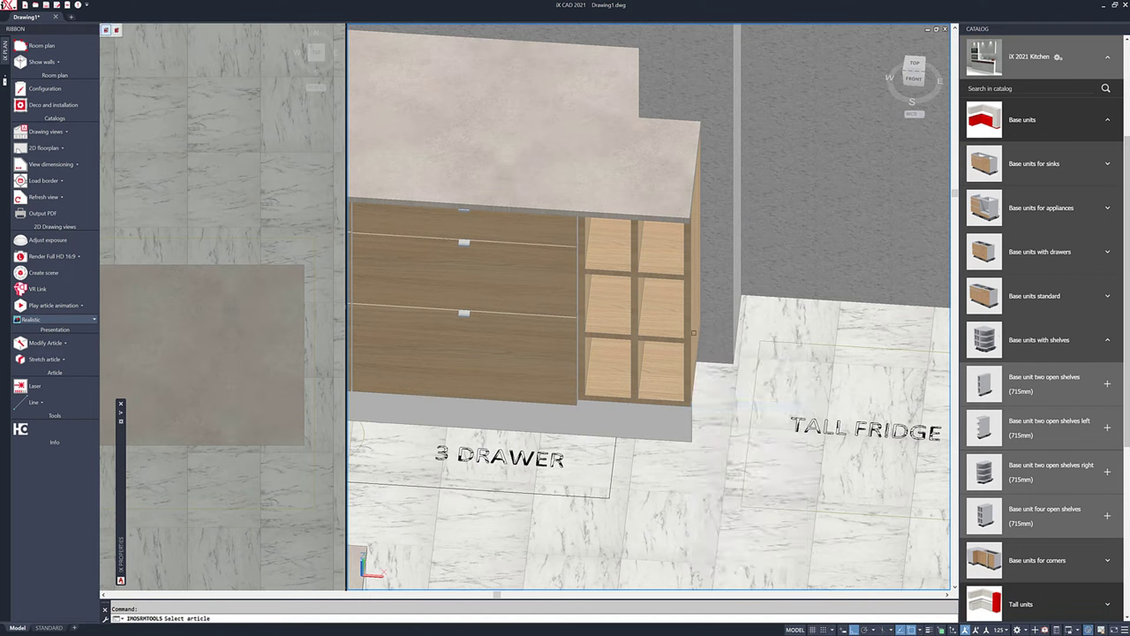
{"action": "left_click", "coordinate": [750, 292]}
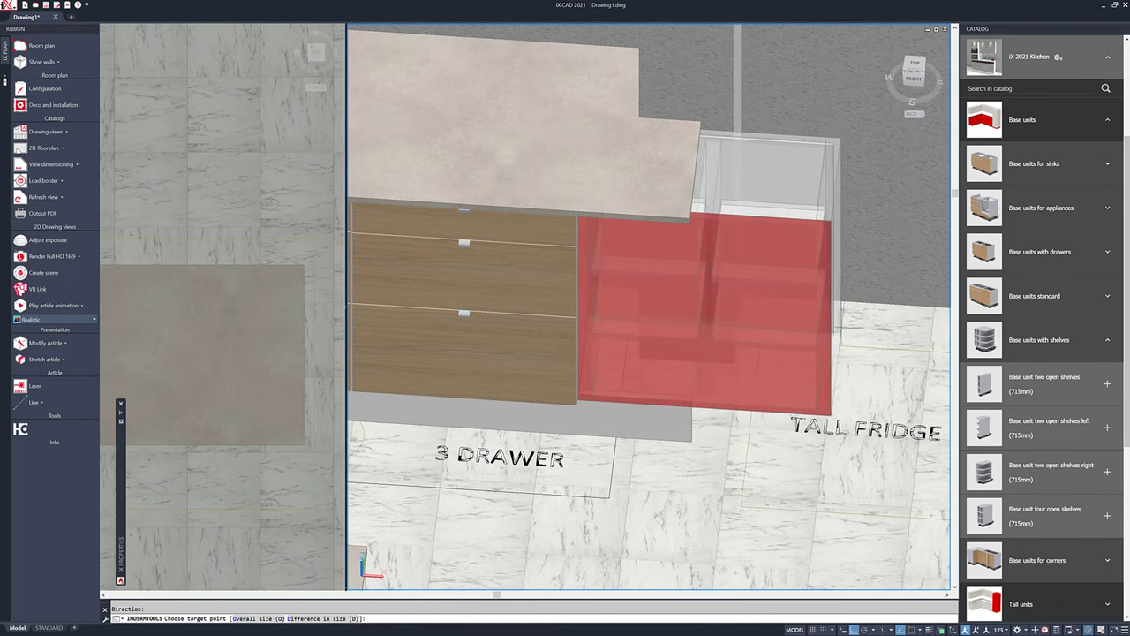
{"action": "right_click", "coordinate": [777, 231], "text": "shift"}
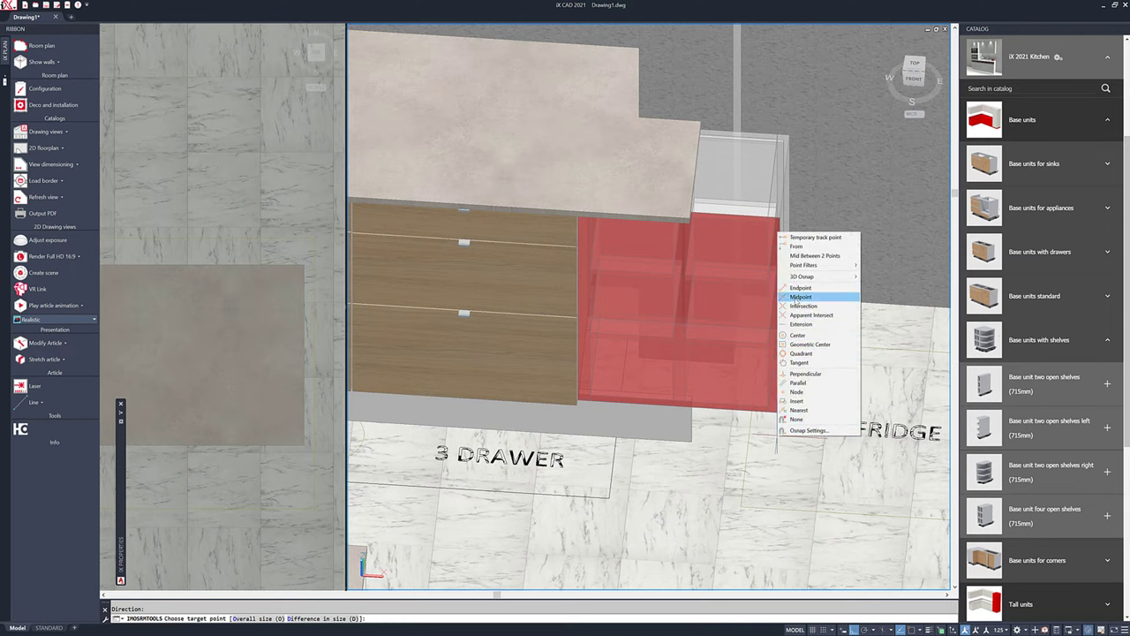
{"action": "left_click", "coordinate": [794, 305]}
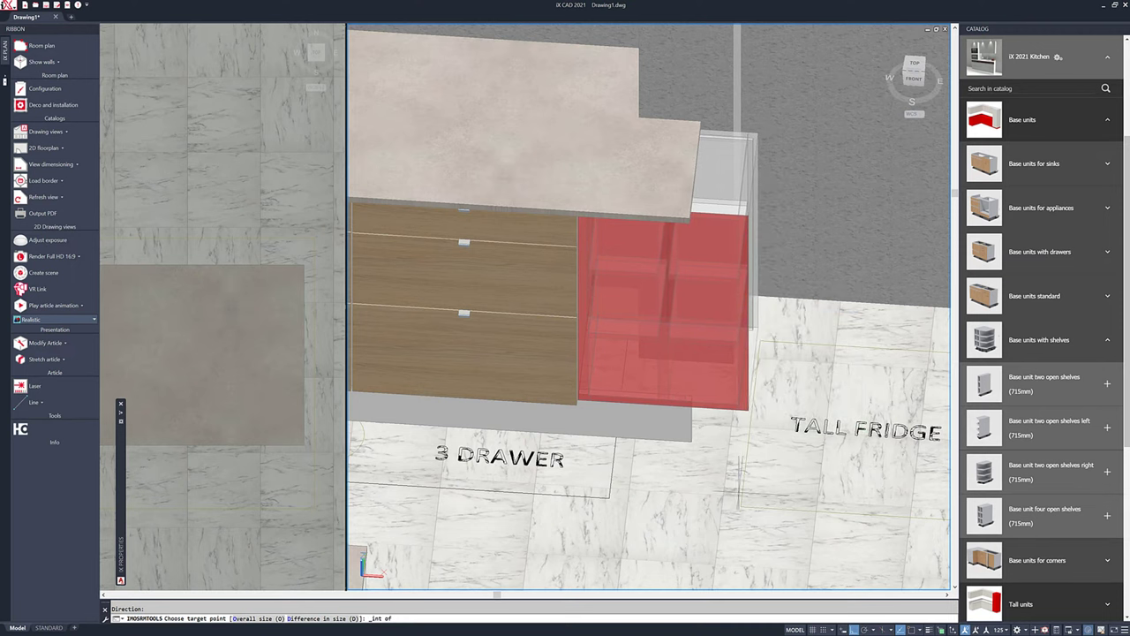
{"action": "left_click", "coordinate": [739, 507]}
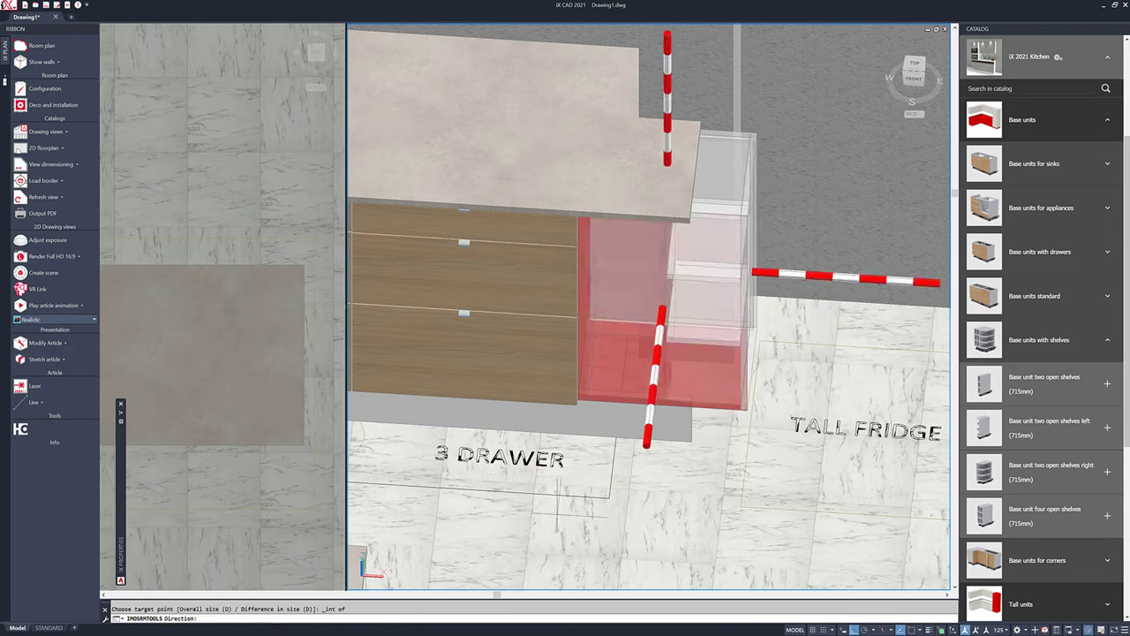
{"action": "left_click", "coordinate": [450, 497]}
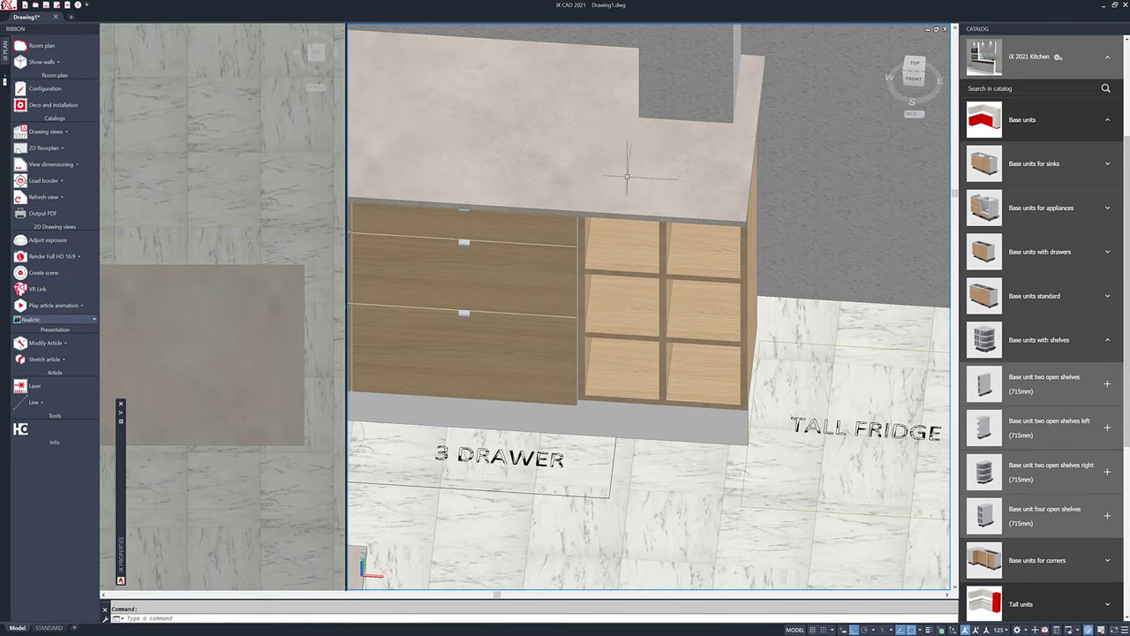
- Orbit down to a low front angle showing the hood, back wall, pillar and widened shelf unit
{"action": "middle_click_drag", "start_coordinate": [598, 301], "coordinate": [626, 410], "text": "shift"}
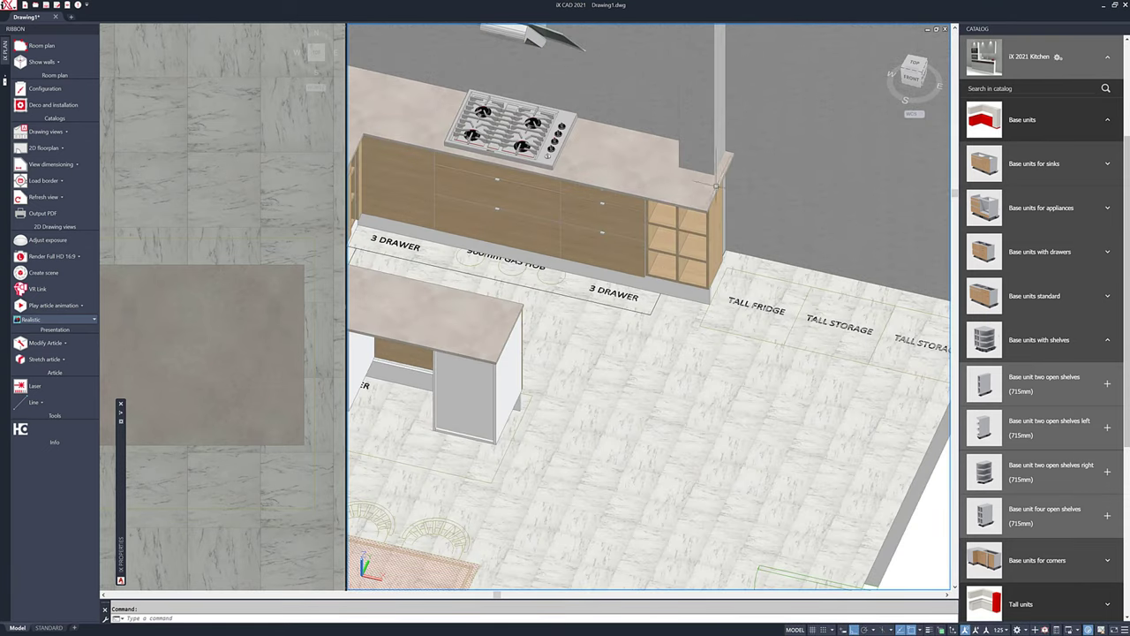
{"action": "middle_click_drag", "start_coordinate": [590, 265], "coordinate": [589, 304], "text": "shift"}
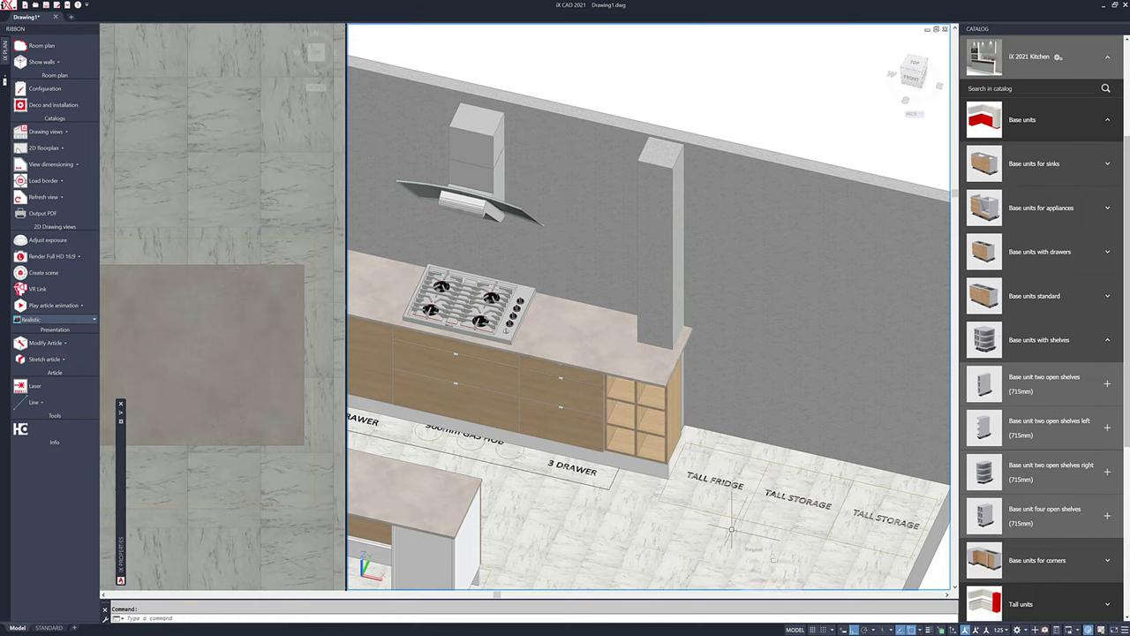
- Place the 2145mm vertical tall-unit panel from Kitchen Panels at the worktop end
{"action": "left_click", "coordinate": [1022, 121]}
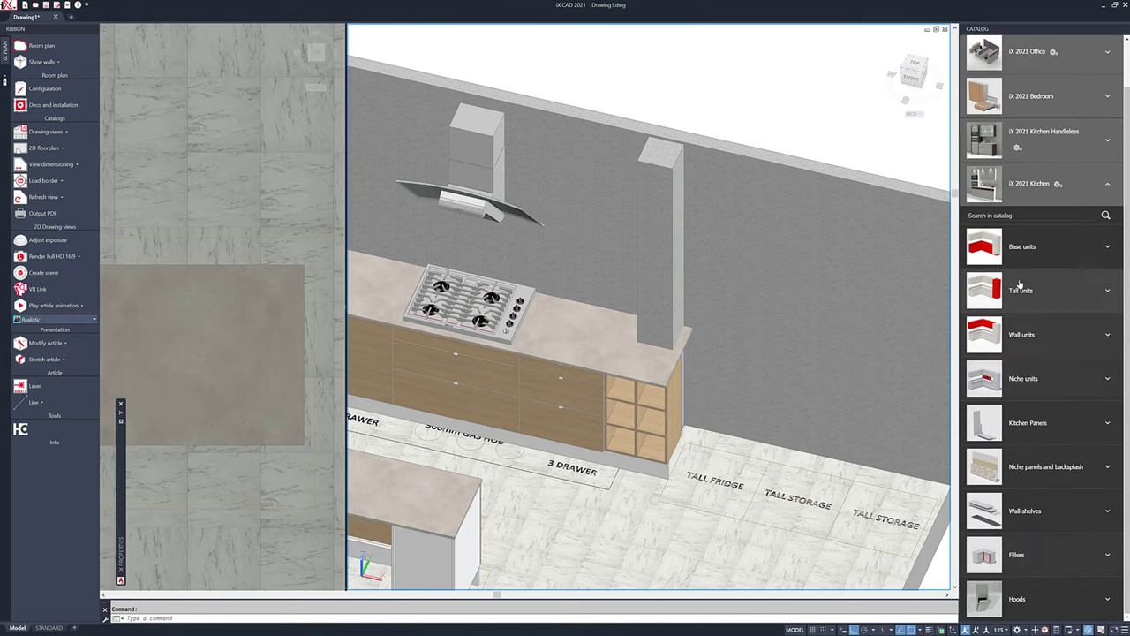
{"action": "left_click", "coordinate": [1027, 423]}
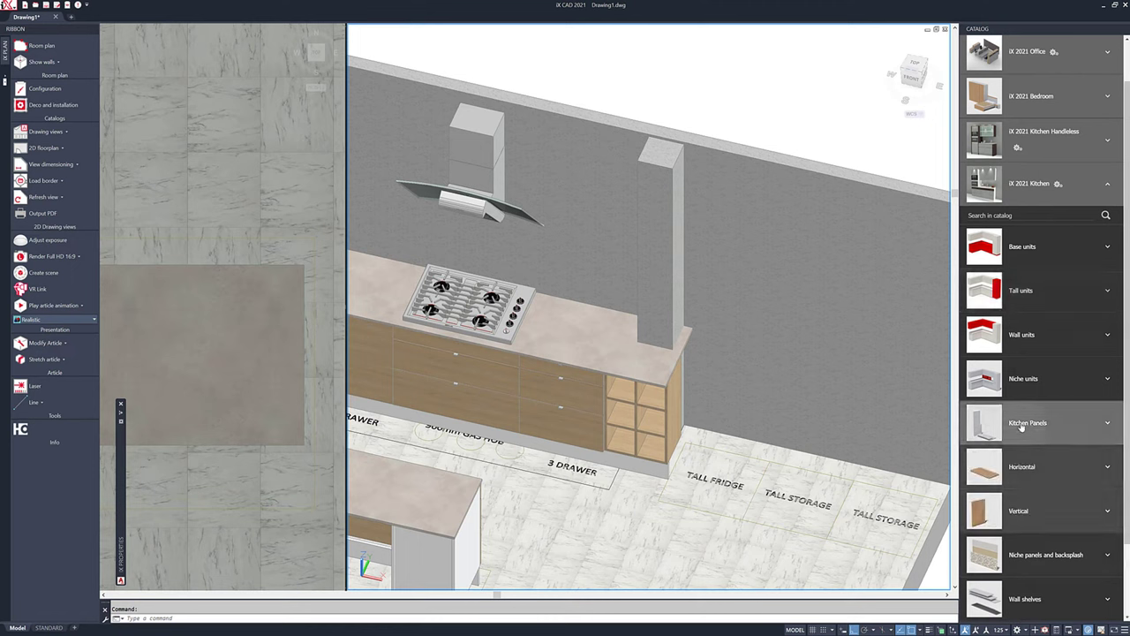
{"action": "left_click", "coordinate": [1026, 512]}
{"action": "scroll", "coordinate": [1027, 514], "scroll_direction": "down", "scroll_amount": 5}
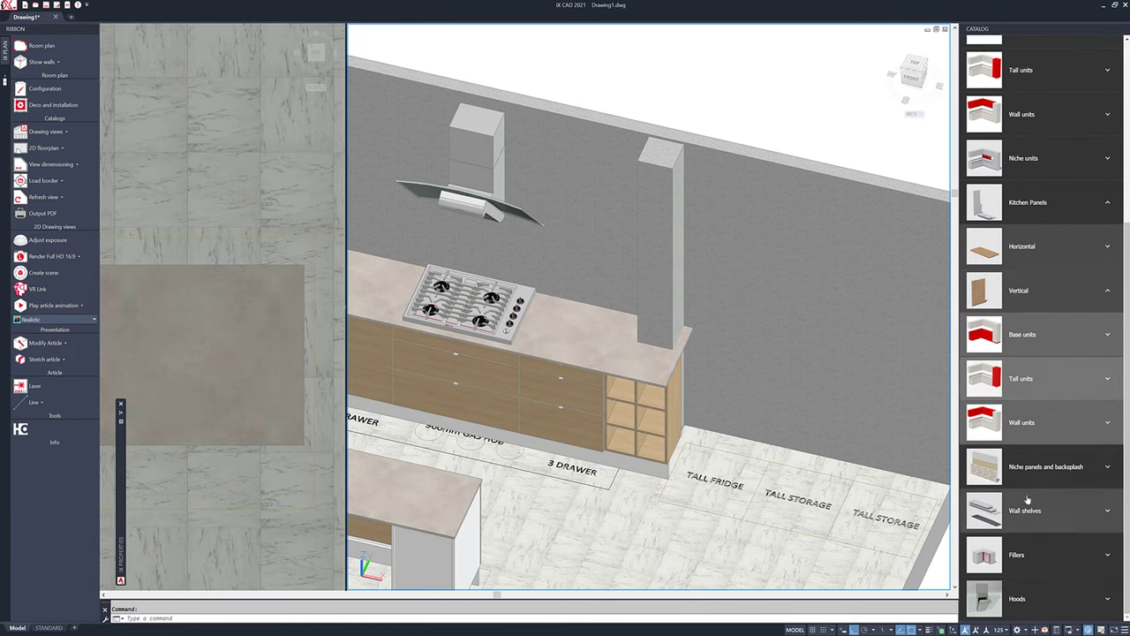
{"action": "left_click", "coordinate": [1024, 378]}
{"action": "scroll", "coordinate": [1024, 379], "scroll_direction": "down", "scroll_amount": 4}
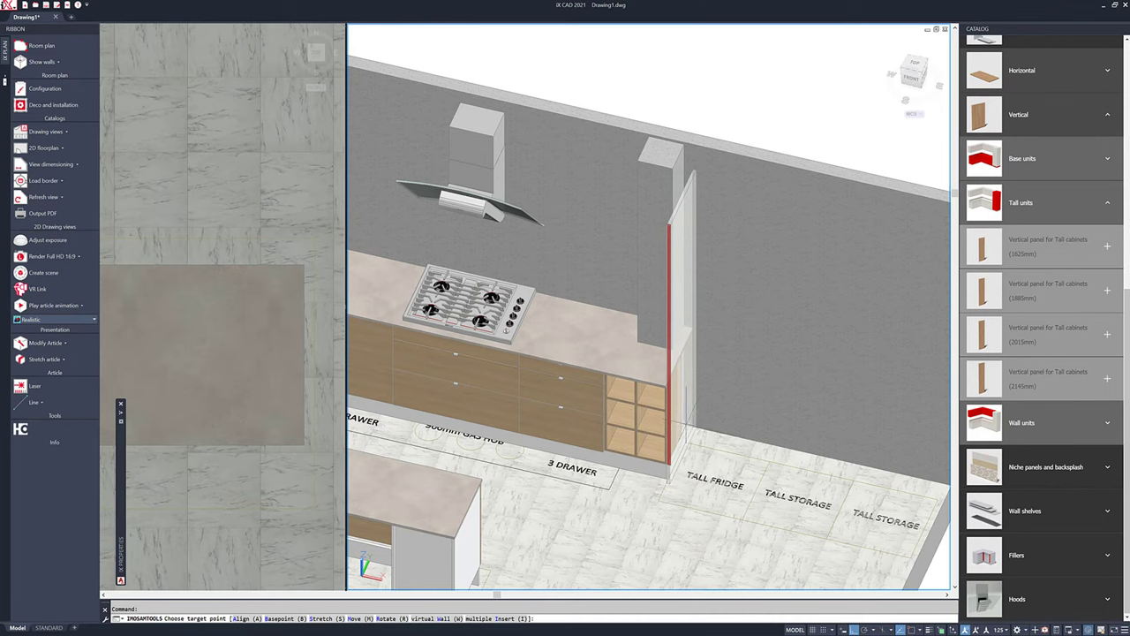
{"action": "left_click", "coordinate": [685, 423]}
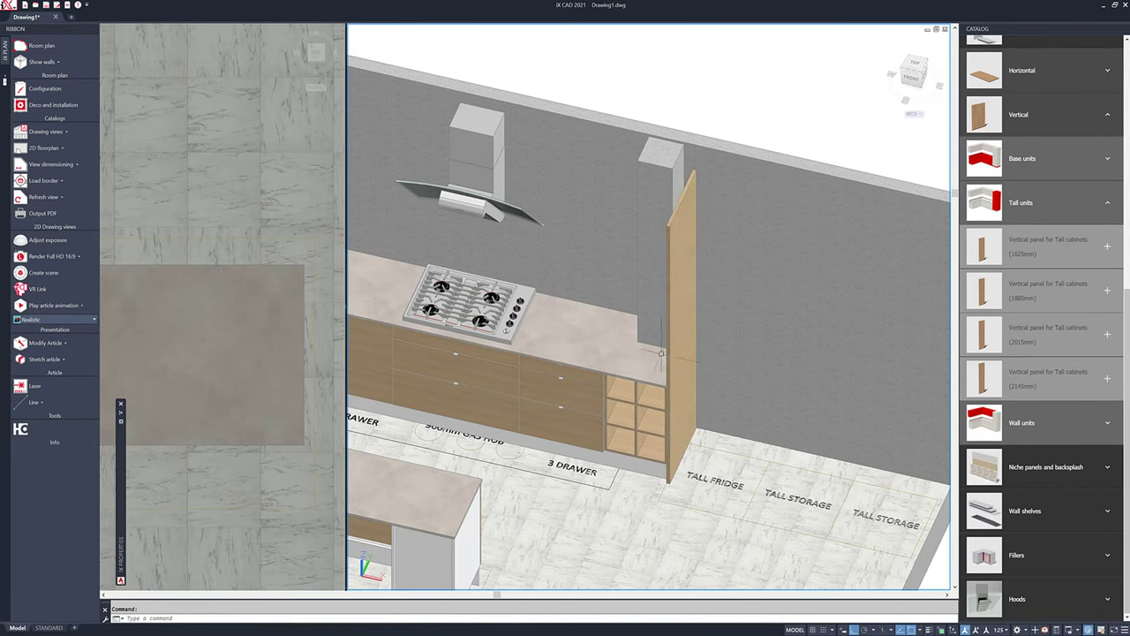
{"action": "middle_click_drag", "start_coordinate": [654, 381], "coordinate": [591, 359], "text": "shift"}
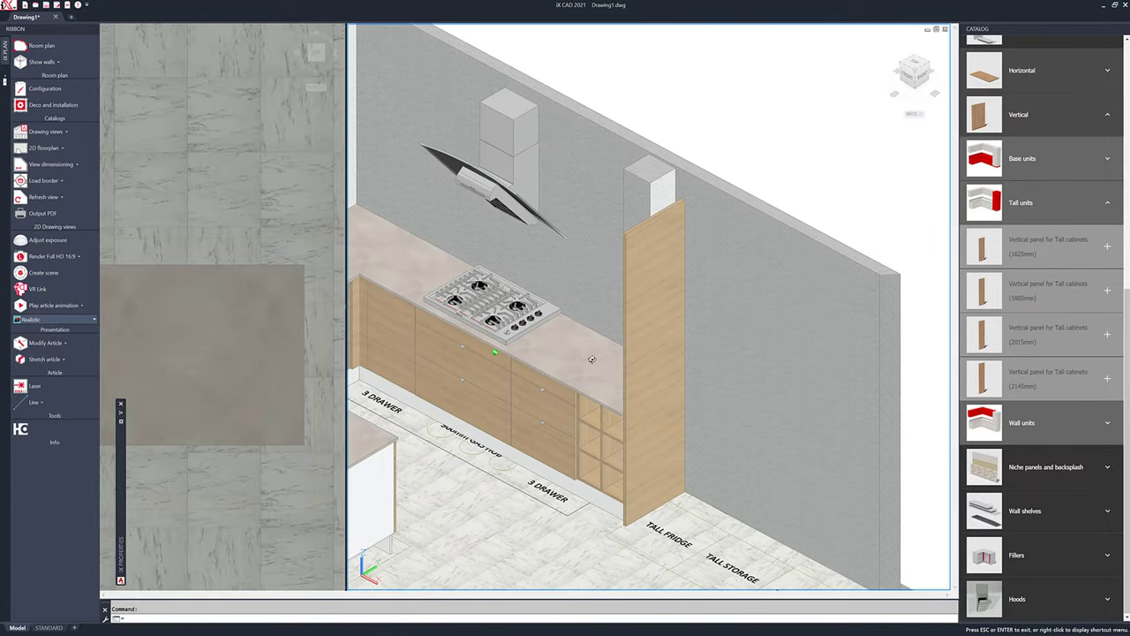
- Reconfigure the tall-cabinet panel with Vertical grain direction and confirm rebuilding it
{"action": "right_click", "coordinate": [708, 150]}
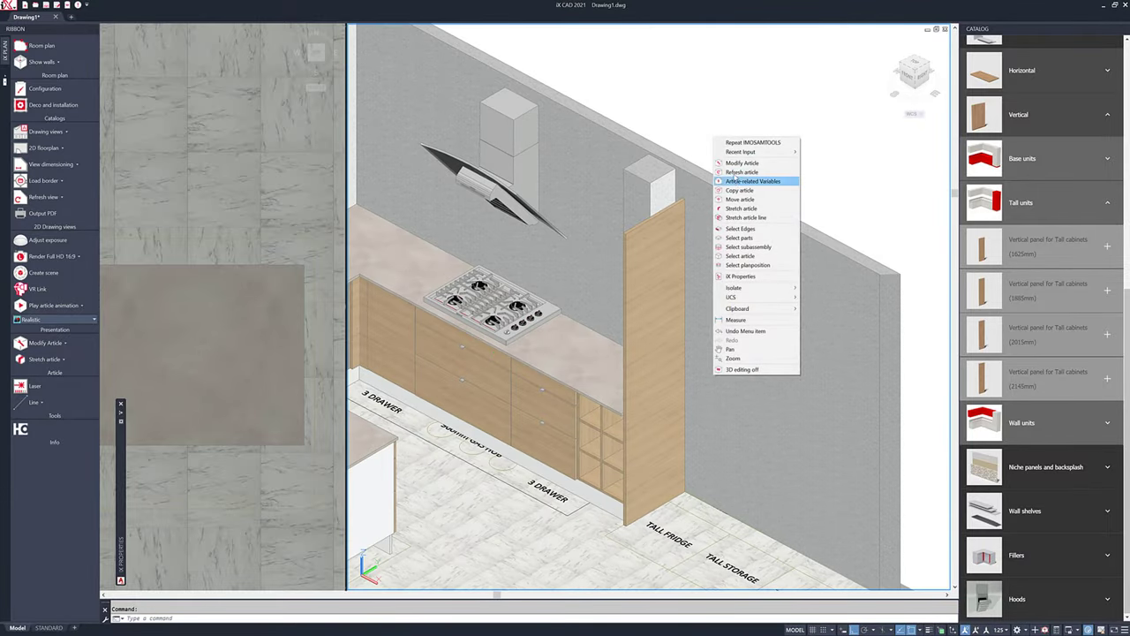
{"action": "left_click", "coordinate": [741, 164]}
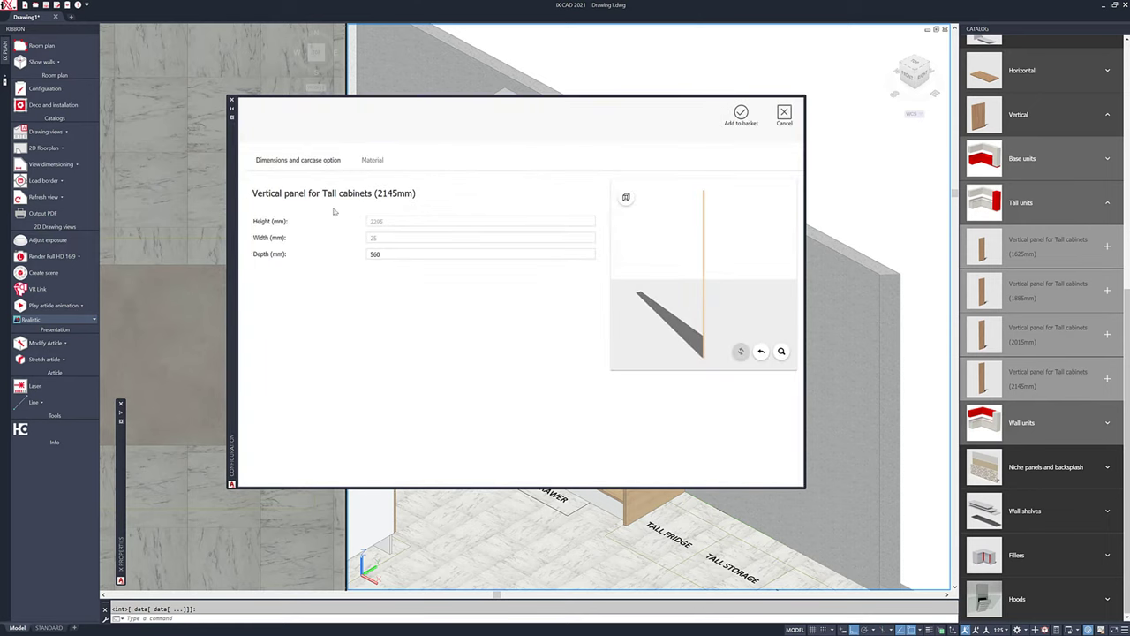
{"action": "left_click", "coordinate": [371, 159]}
{"action": "left_click", "coordinate": [399, 395]}
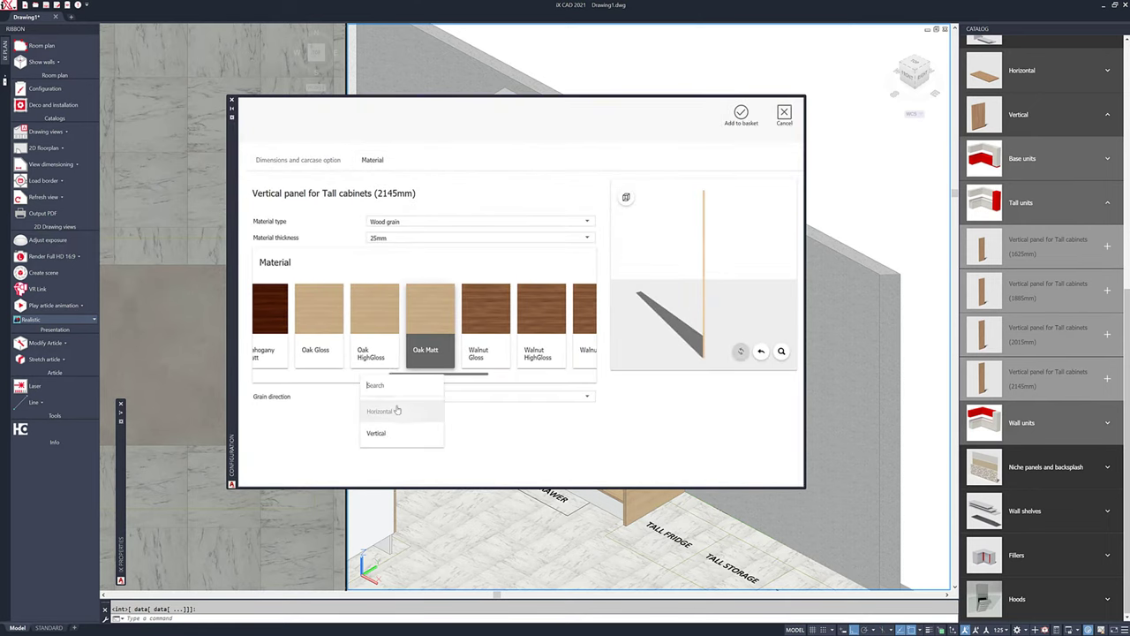
{"action": "left_click", "coordinate": [384, 435]}
{"action": "left_click", "coordinate": [743, 113]}
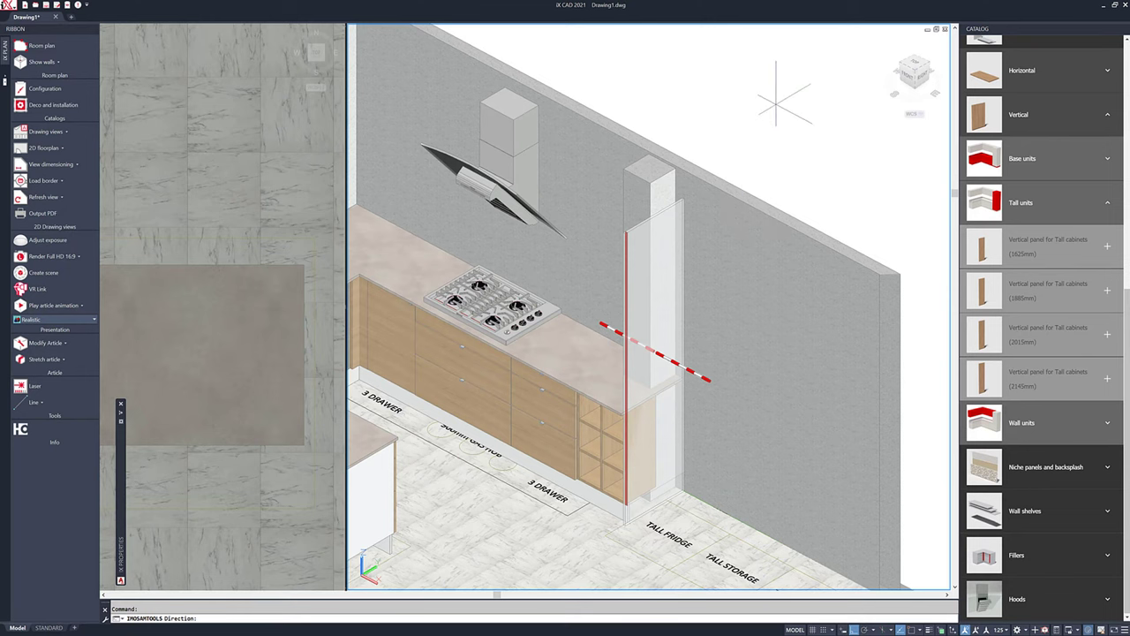
{"action": "left_click", "coordinate": [803, 122]}
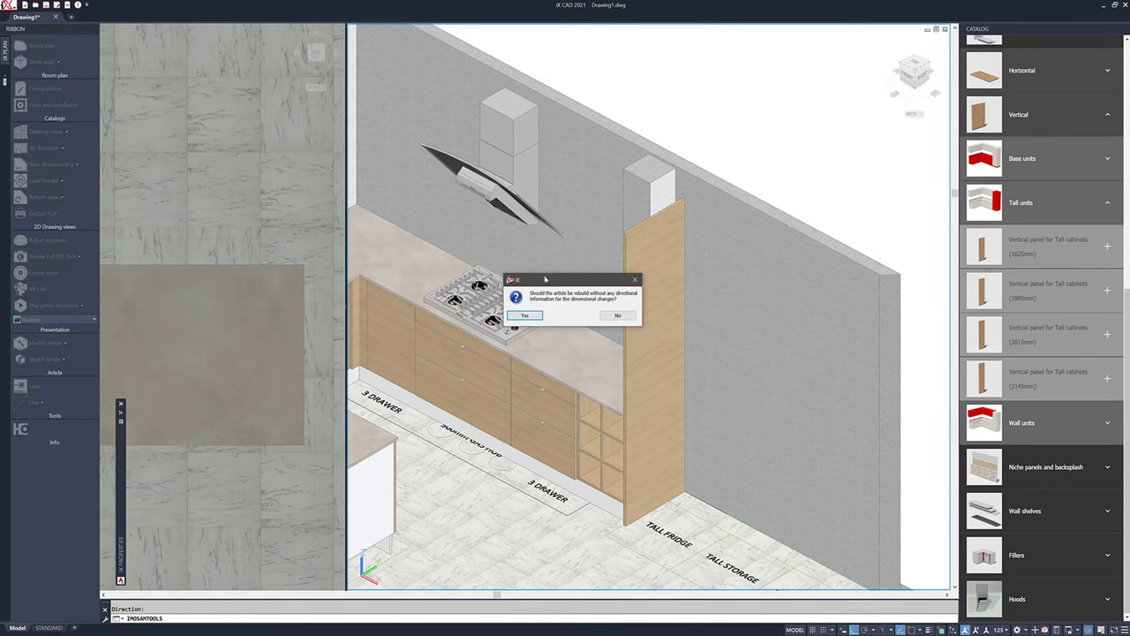
{"action": "left_click", "coordinate": [525, 315]}
{"action": "middle_click_drag", "start_coordinate": [757, 151], "coordinate": [606, 320], "text": "shift"}
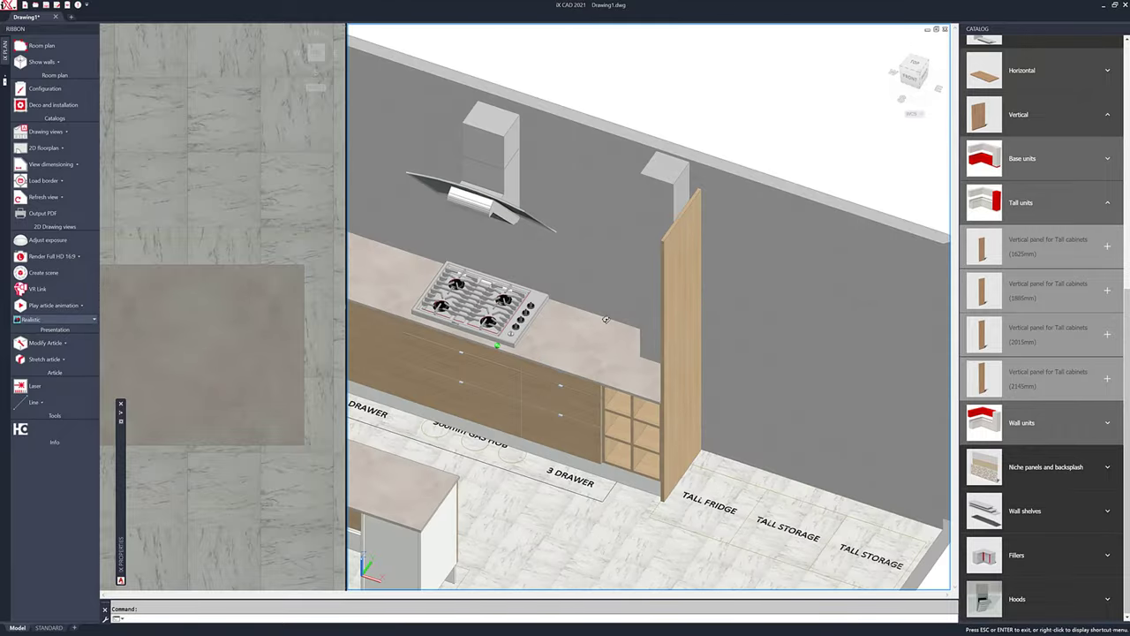
- Browse to Tall units > 2145mm height and open the three-drawer oven-and-microwave tall unit
{"action": "left_click", "coordinate": [1048, 207]}
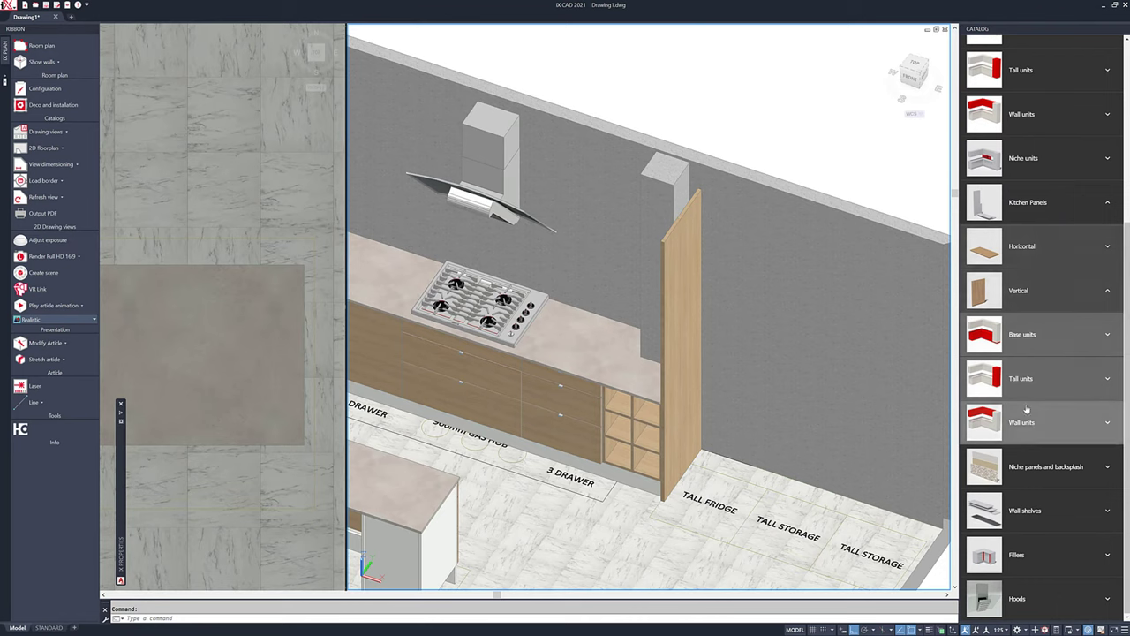
{"action": "scroll", "coordinate": [1024, 187], "scroll_direction": "up", "scroll_amount": 2}
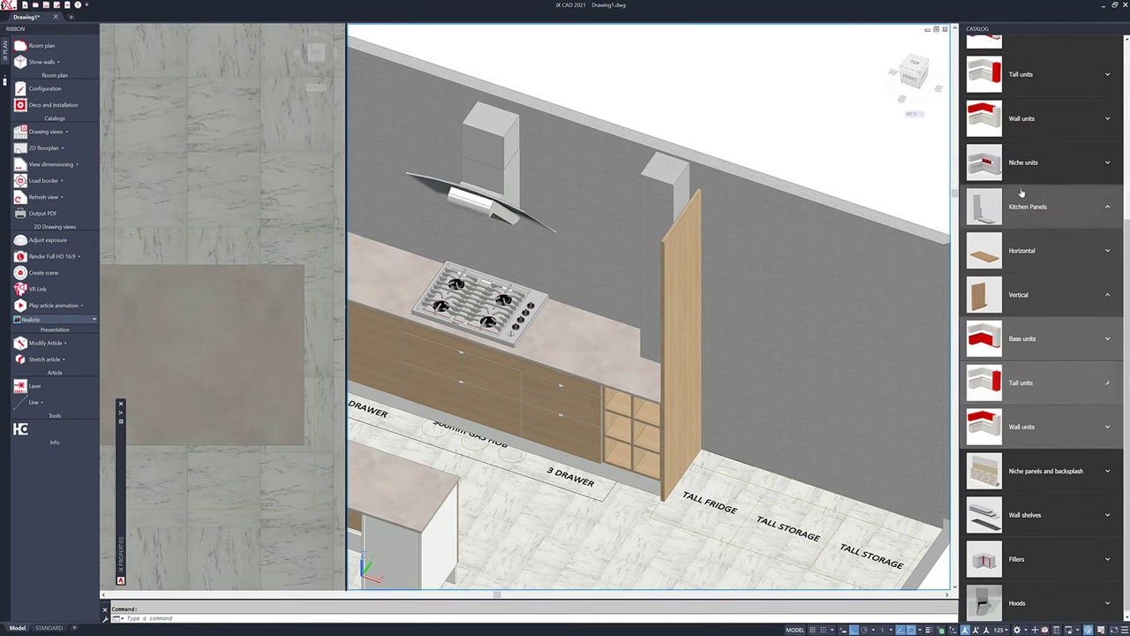
{"action": "left_click", "coordinate": [1024, 177]}
{"action": "left_click", "coordinate": [1024, 330]}
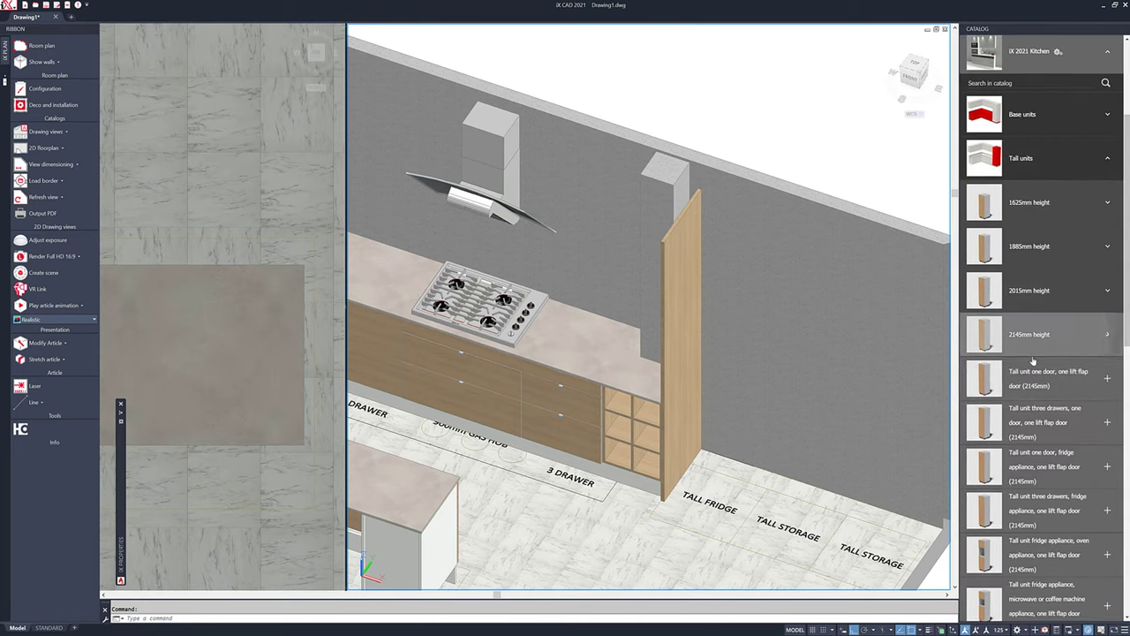
{"action": "scroll", "coordinate": [1026, 375], "scroll_direction": "down", "scroll_amount": 4}
{"action": "scroll", "coordinate": [1027, 375], "scroll_direction": "down", "scroll_amount": 6}
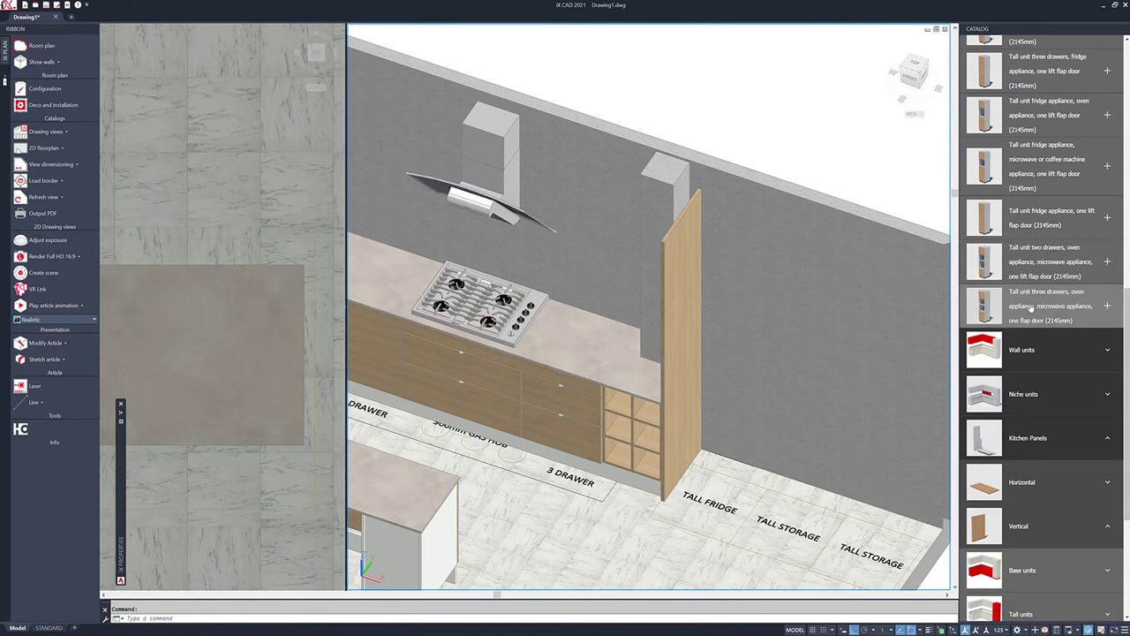
{"action": "left_click", "coordinate": [1030, 306]}
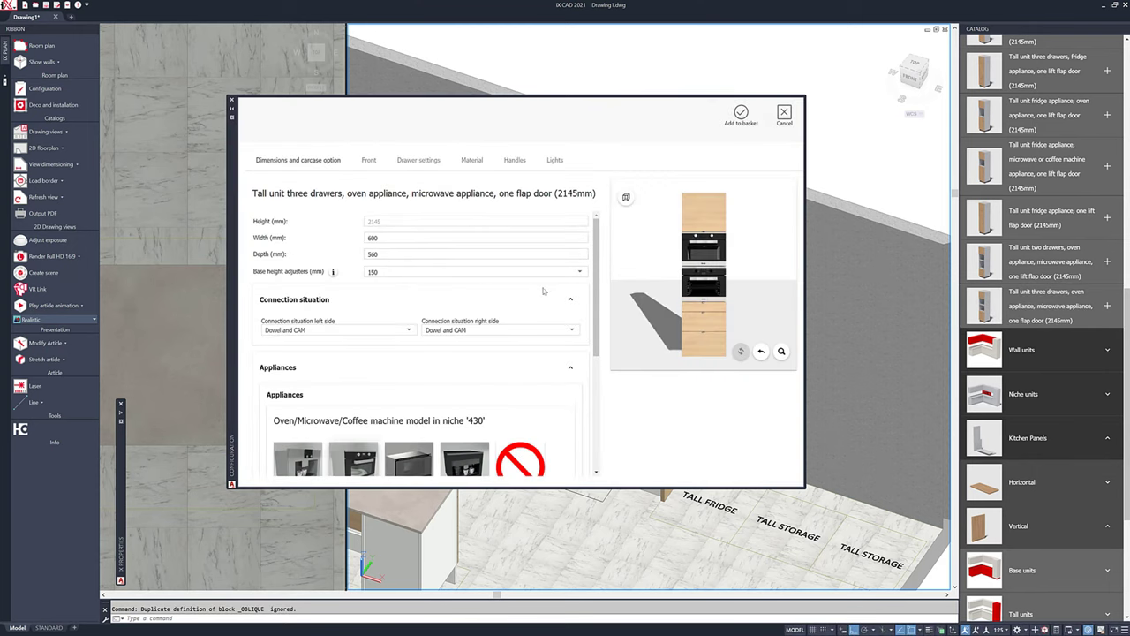
- Fit the tall unit with a Gaggenau microwave (niche 430) and Gaggenau steam oven (niche 450)
{"action": "scroll", "coordinate": [361, 362], "scroll_direction": "down", "scroll_amount": 3}
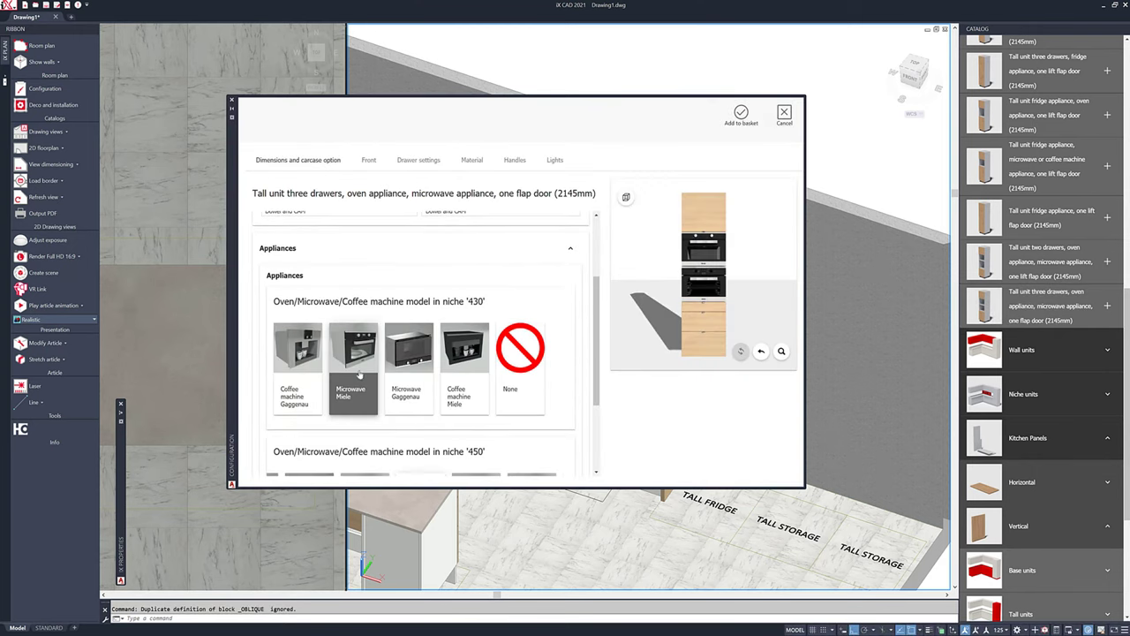
{"action": "scroll", "coordinate": [361, 349], "scroll_direction": "down", "scroll_amount": 3}
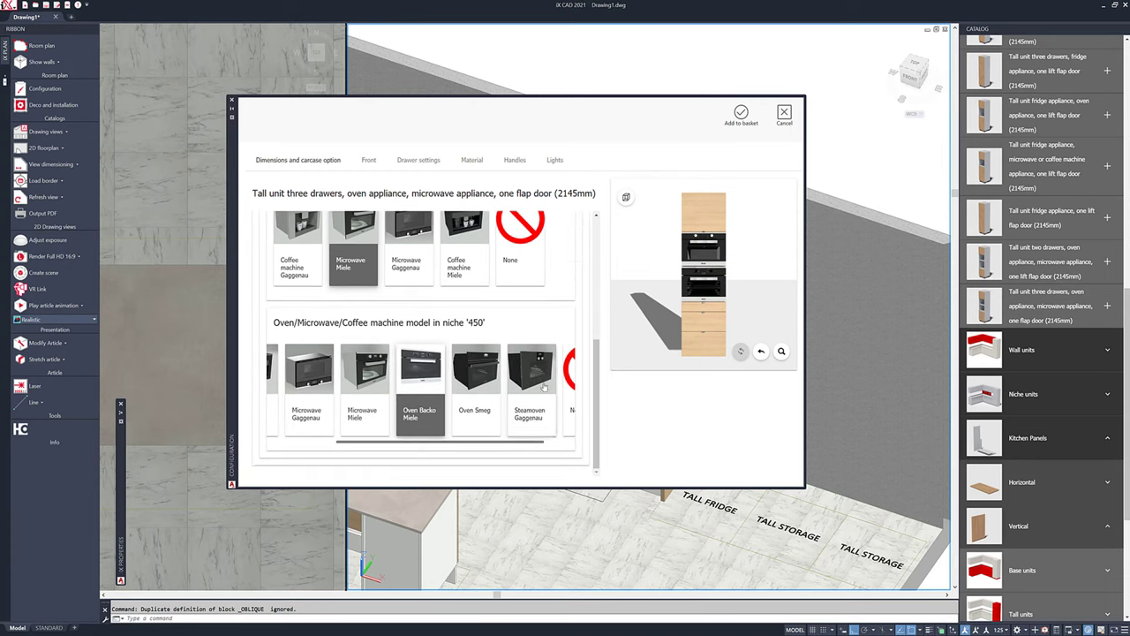
{"action": "scroll", "coordinate": [532, 397], "scroll_direction": "left", "scroll_amount": 1}
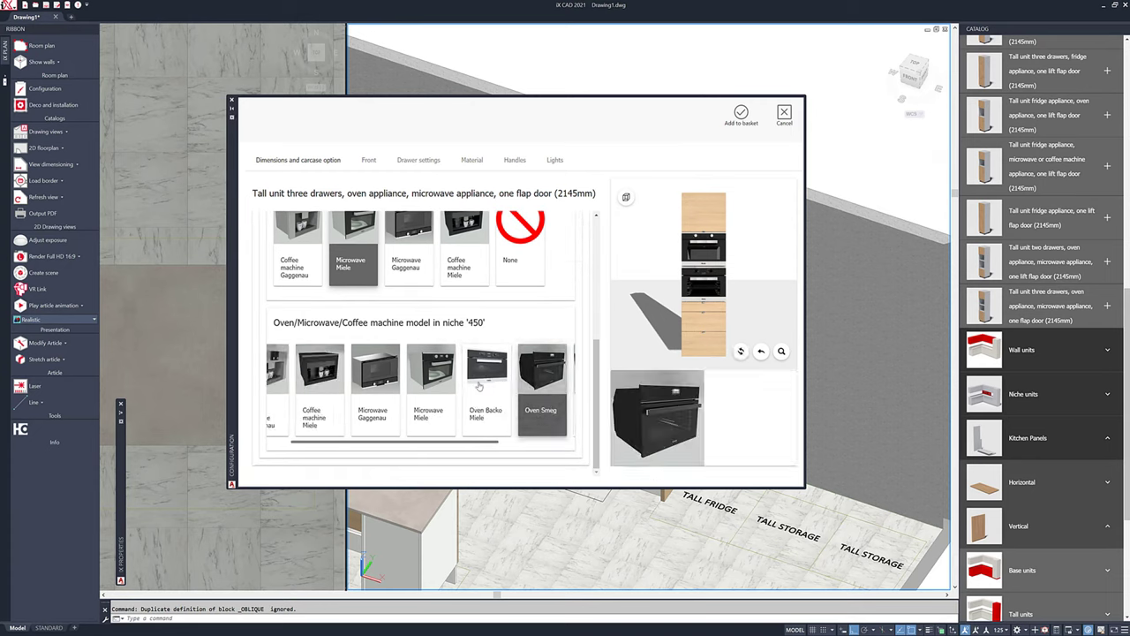
{"action": "left_click", "coordinate": [382, 377]}
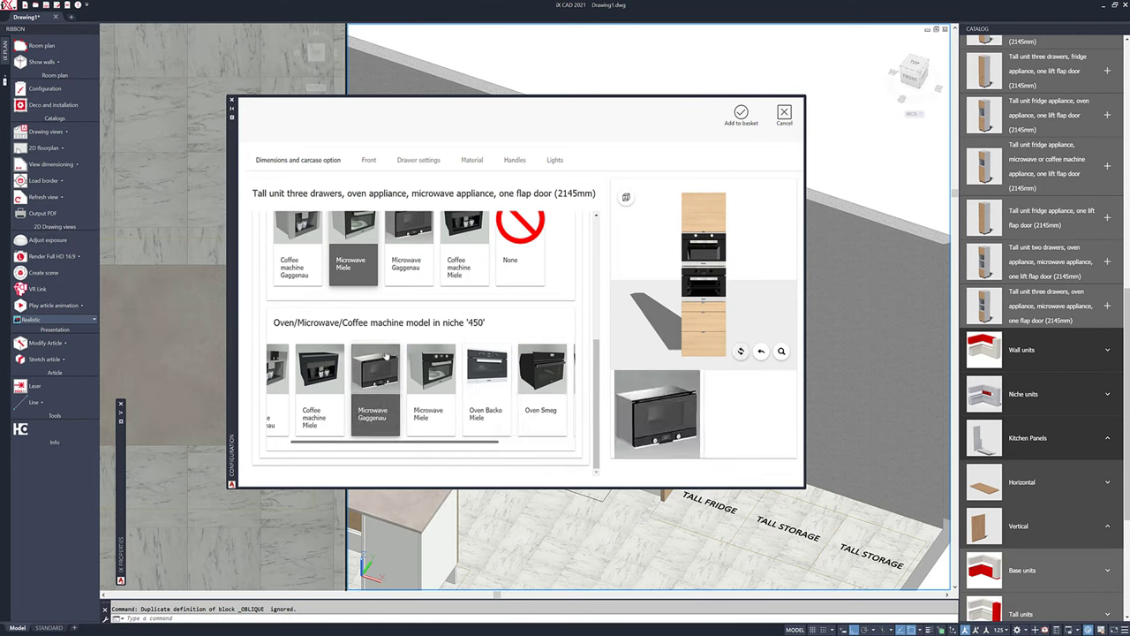
{"action": "scroll", "coordinate": [390, 297], "scroll_direction": "up", "scroll_amount": 1}
{"action": "left_click", "coordinate": [405, 264]}
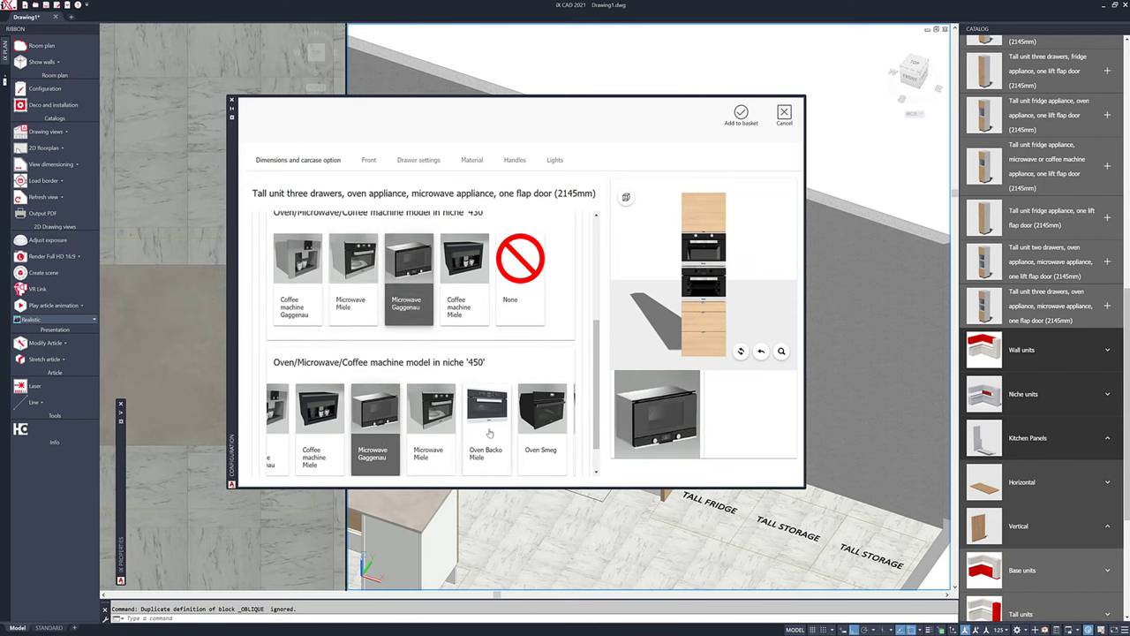
{"action": "scroll", "coordinate": [315, 430], "scroll_direction": "left", "scroll_amount": 1}
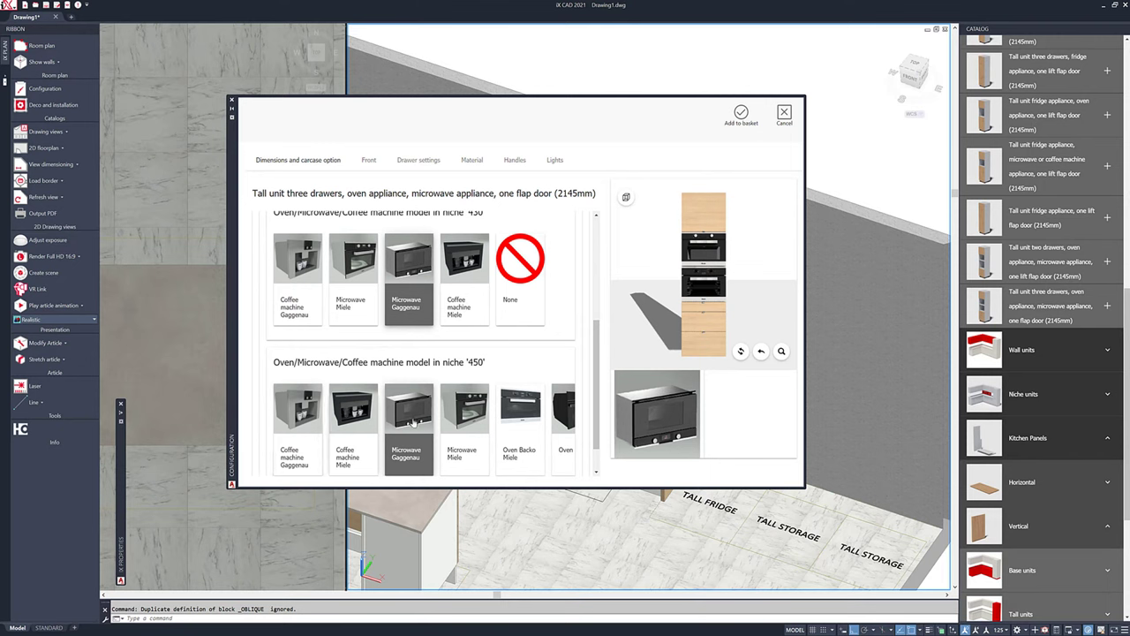
{"action": "scroll", "coordinate": [412, 423], "scroll_direction": "right", "scroll_amount": 3}
{"action": "left_click", "coordinate": [487, 420]}
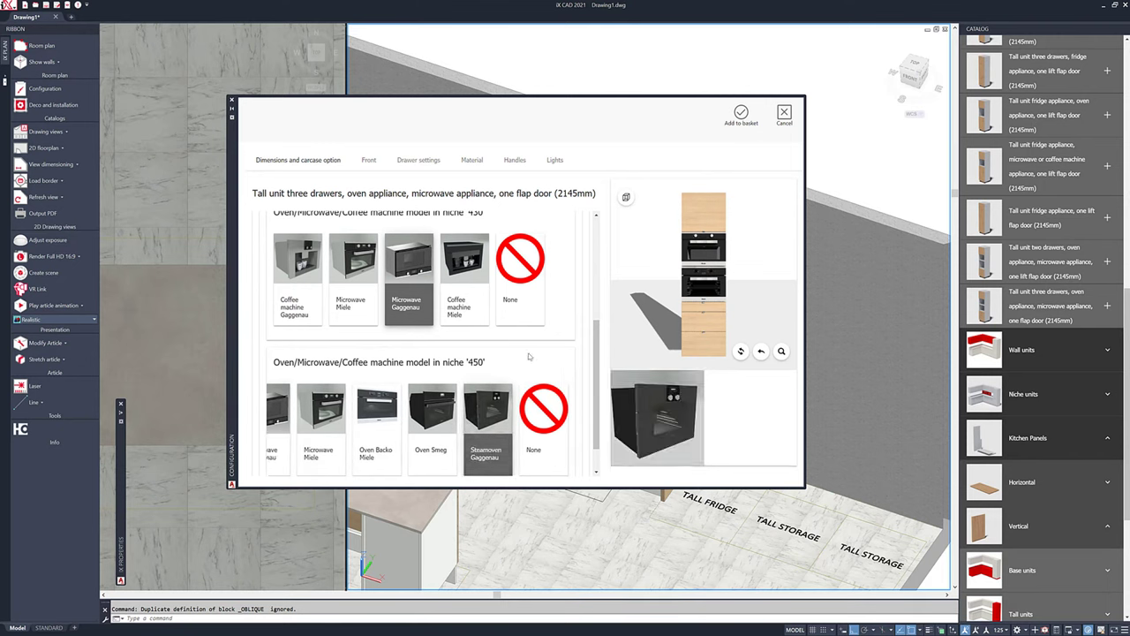
- Set lighting to Only Uplights with the first model and place the unit beside the panel
{"action": "left_click", "coordinate": [555, 160]}
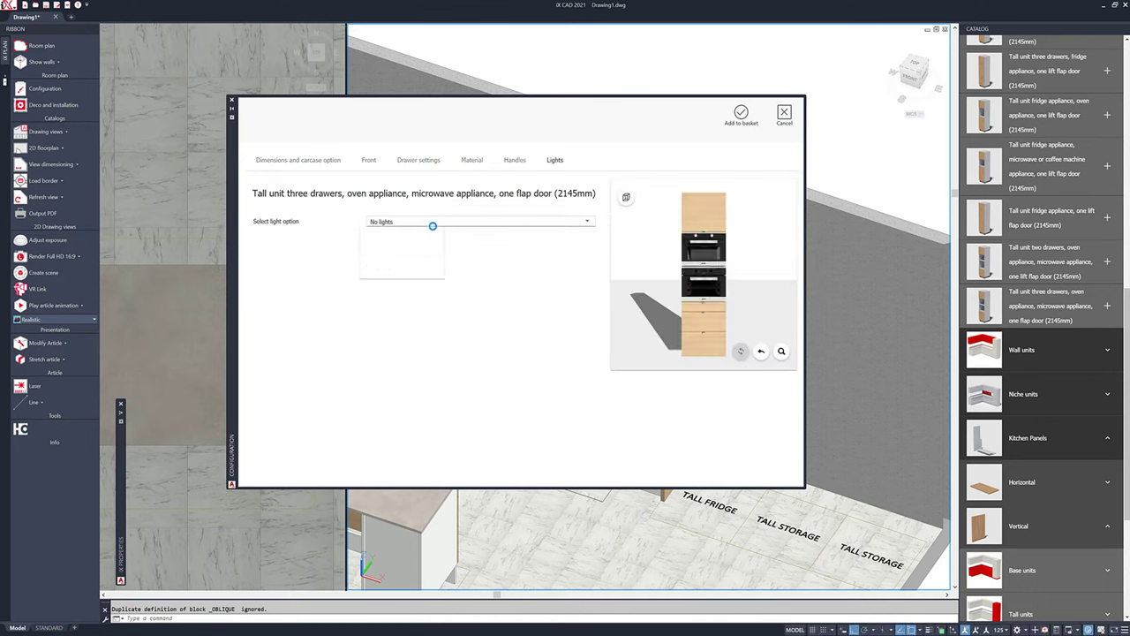
{"action": "left_click", "coordinate": [433, 223]}
{"action": "left_click", "coordinate": [387, 266]}
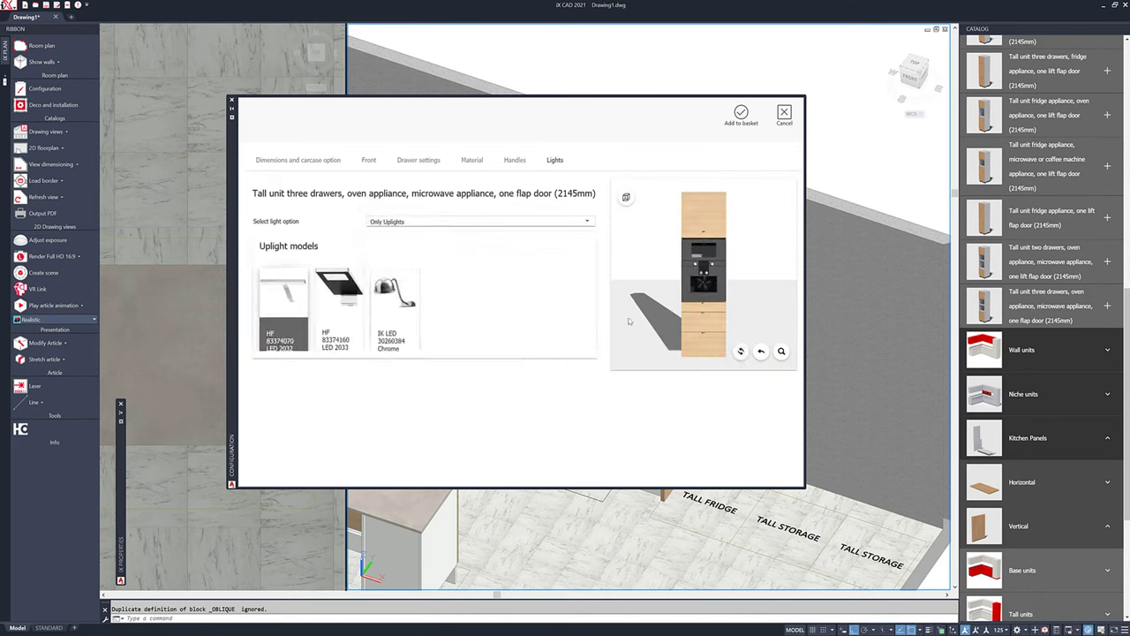
{"action": "left_click_drag", "start_coordinate": [724, 291], "coordinate": [653, 302]}
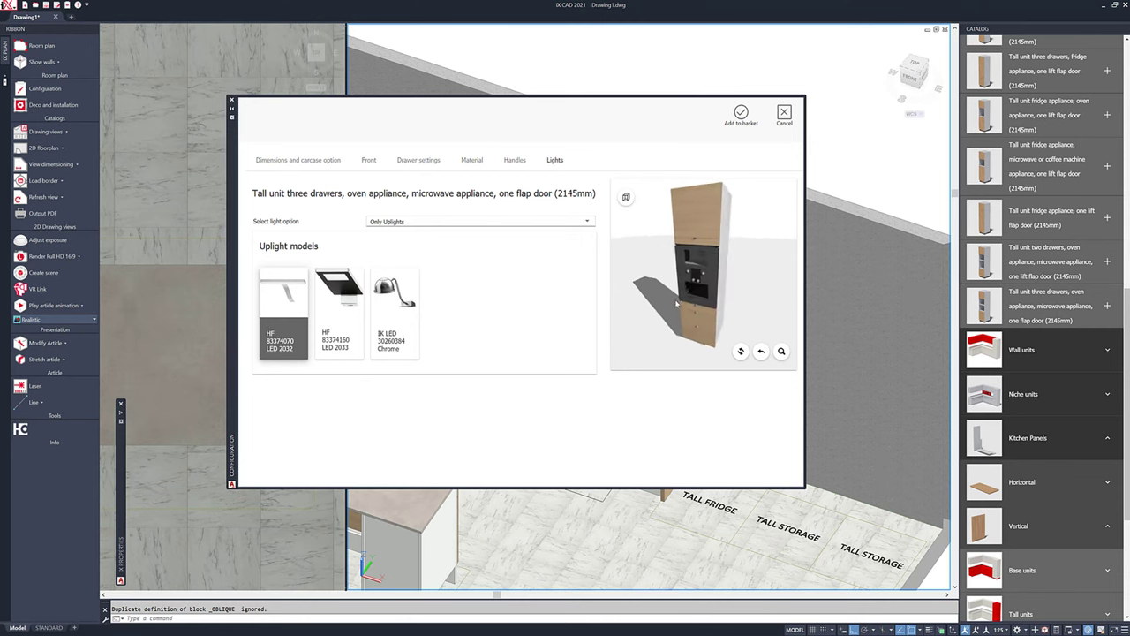
{"action": "left_click", "coordinate": [277, 287]}
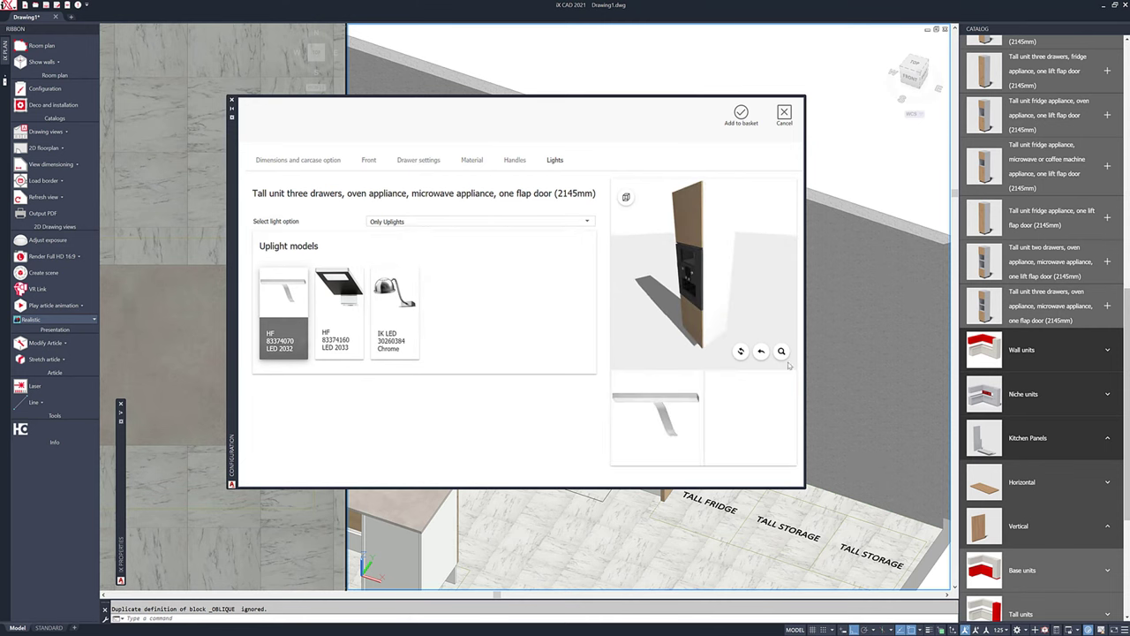
{"action": "left_click", "coordinate": [741, 112]}
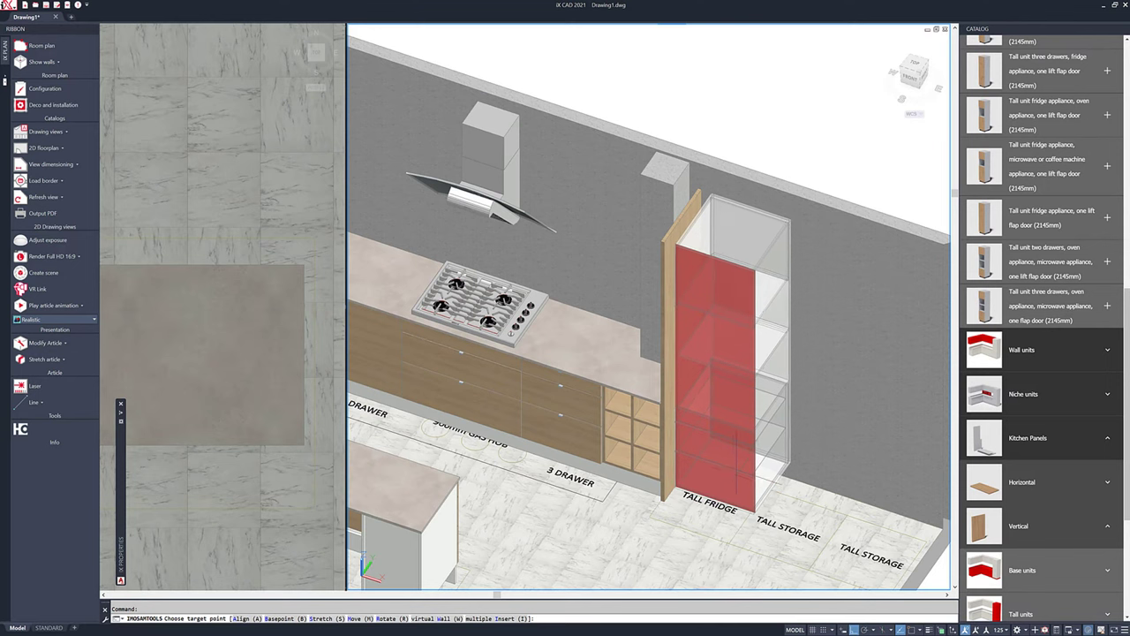
{"action": "left_click", "coordinate": [750, 473]}
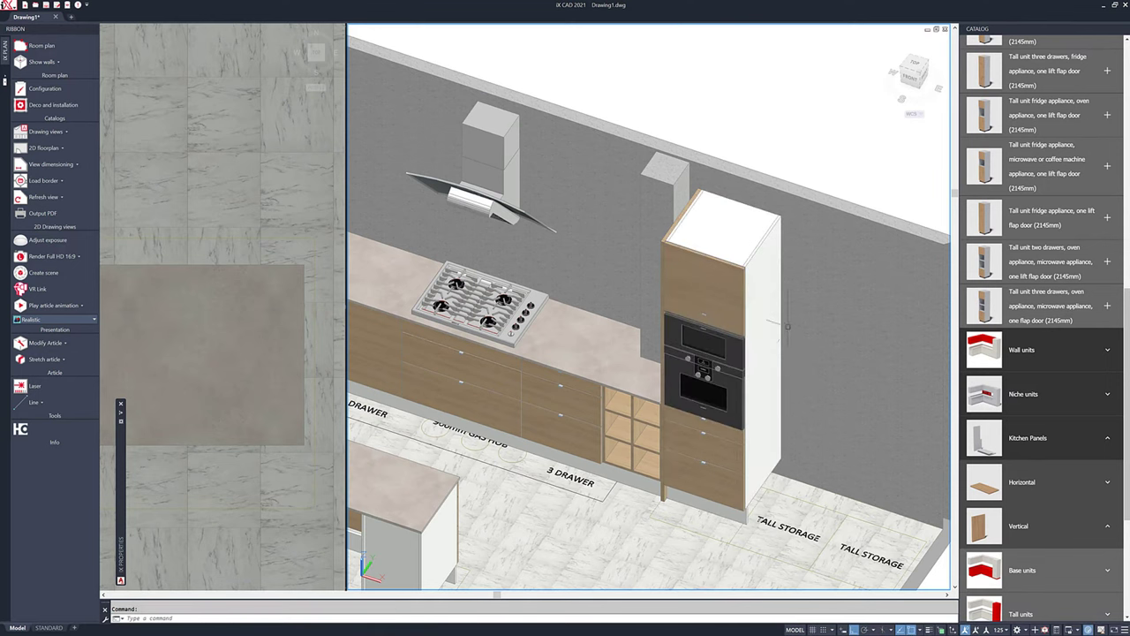
{"action": "middle_click_drag", "start_coordinate": [691, 481], "coordinate": [634, 432]}
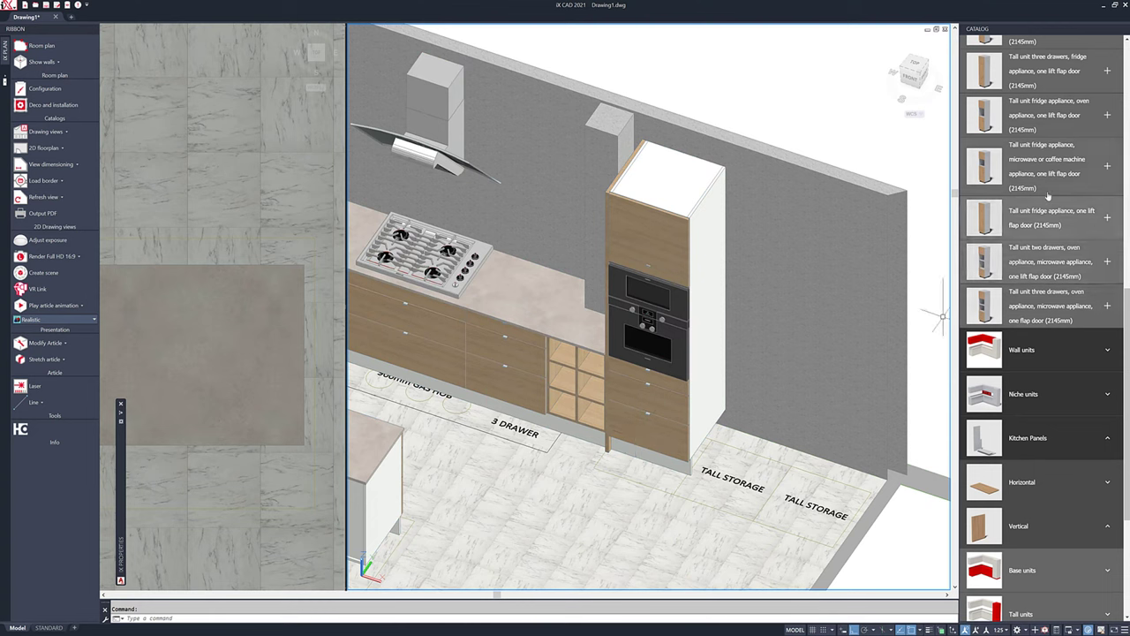
- Configure the 2145mm three-drawer, one-door, lift-flap tall unit with Only Uplights and add it
{"action": "scroll", "coordinate": [1003, 289], "scroll_direction": "up", "scroll_amount": 5}
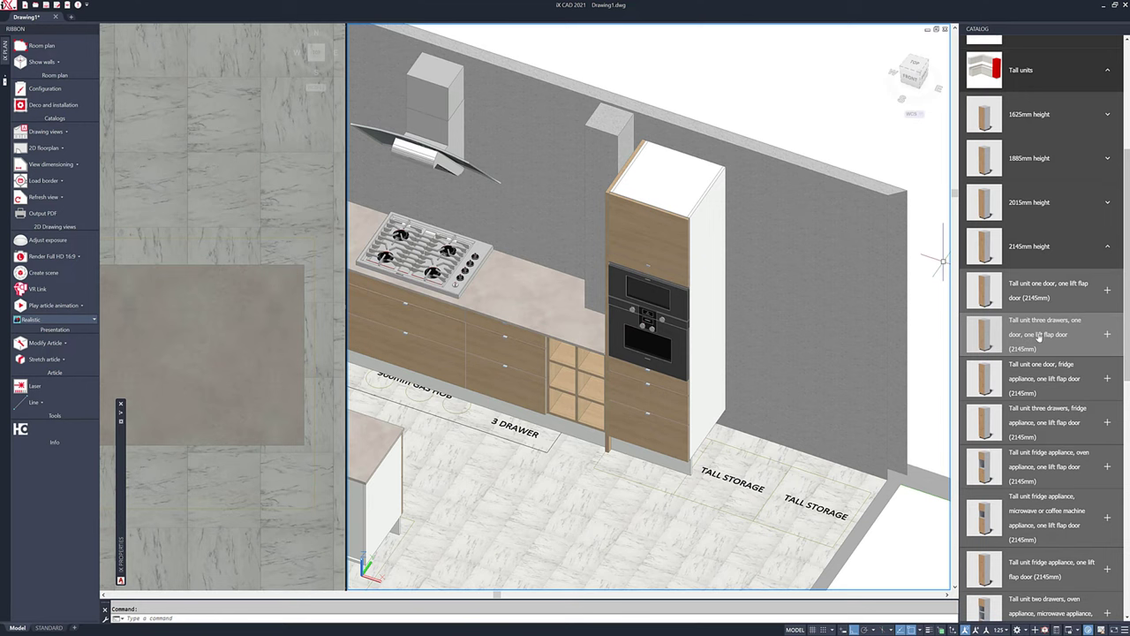
{"action": "left_click", "coordinate": [1037, 336]}
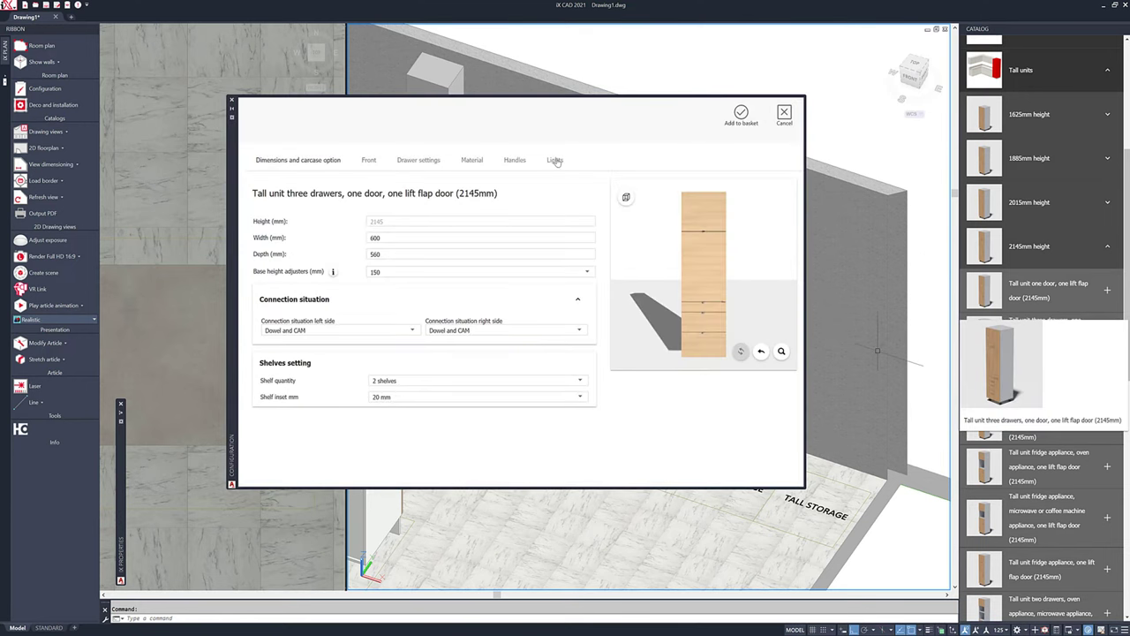
{"action": "left_click", "coordinate": [555, 161]}
{"action": "left_click", "coordinate": [393, 224]}
{"action": "left_click", "coordinate": [380, 262]}
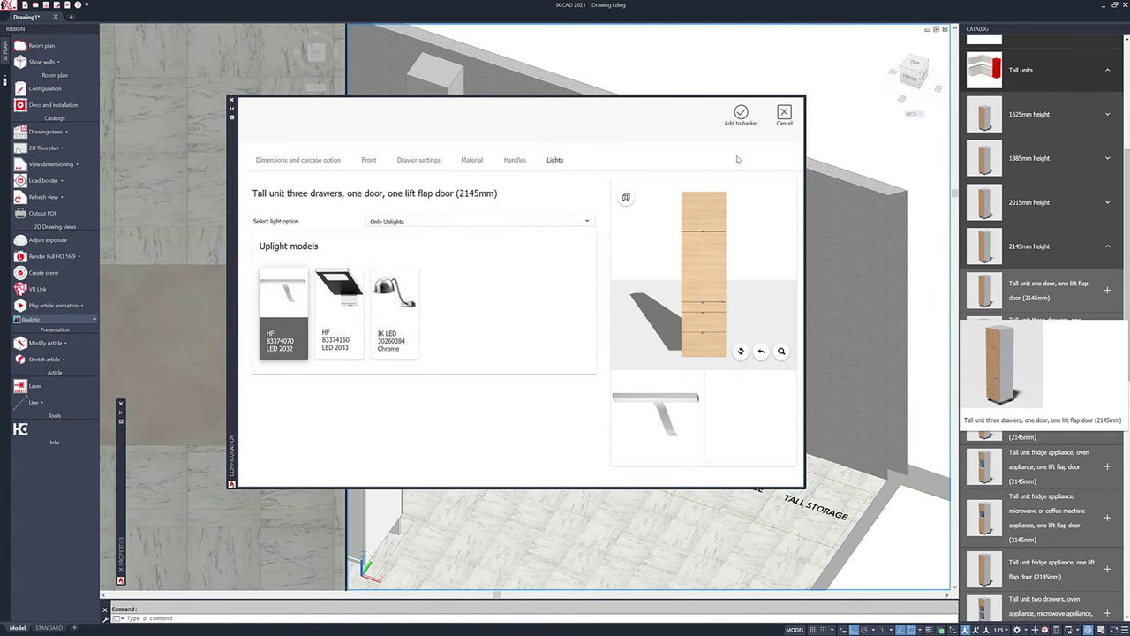
{"action": "left_click", "coordinate": [741, 113]}
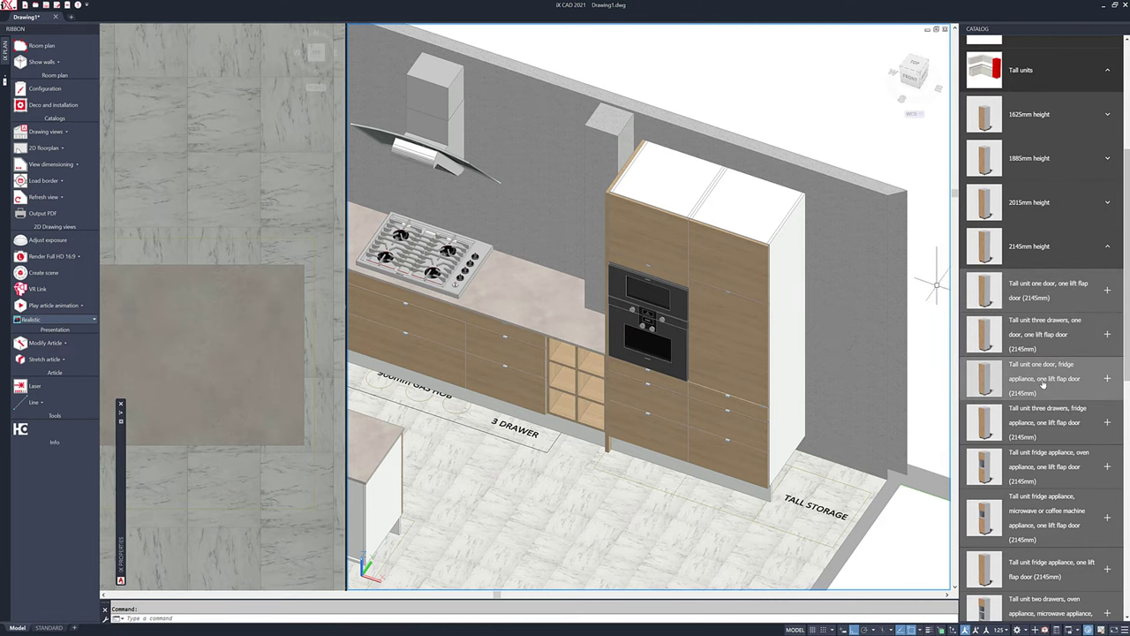
- Open the 2145mm fridge tall unit and set its doors to Right hinges
{"action": "left_click", "coordinate": [1043, 383]}
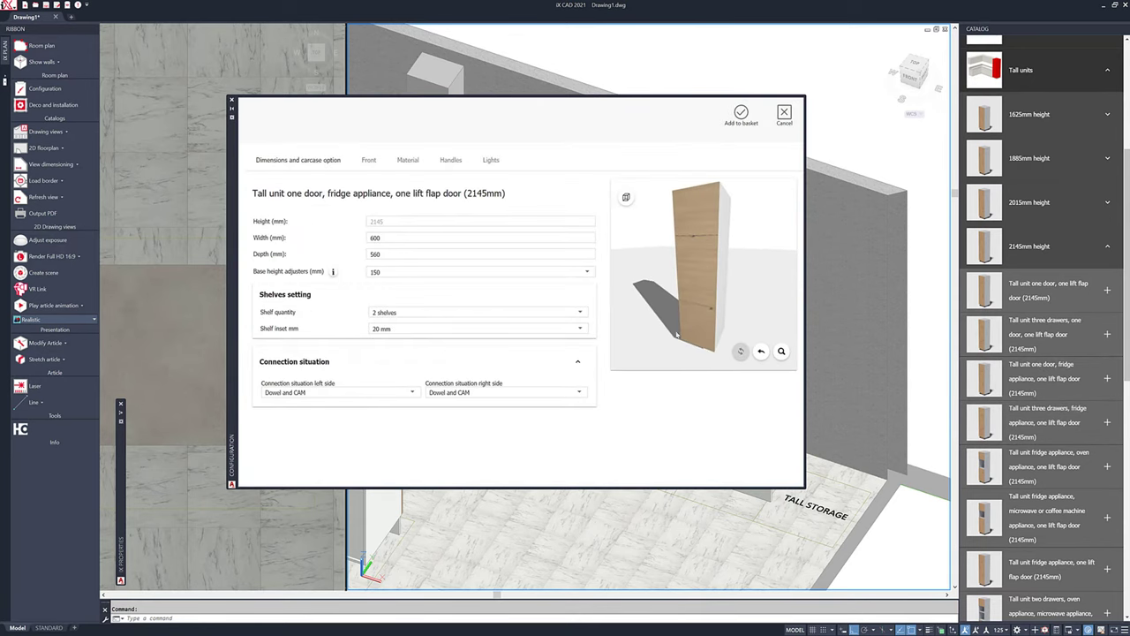
{"action": "left_click", "coordinate": [368, 162]}
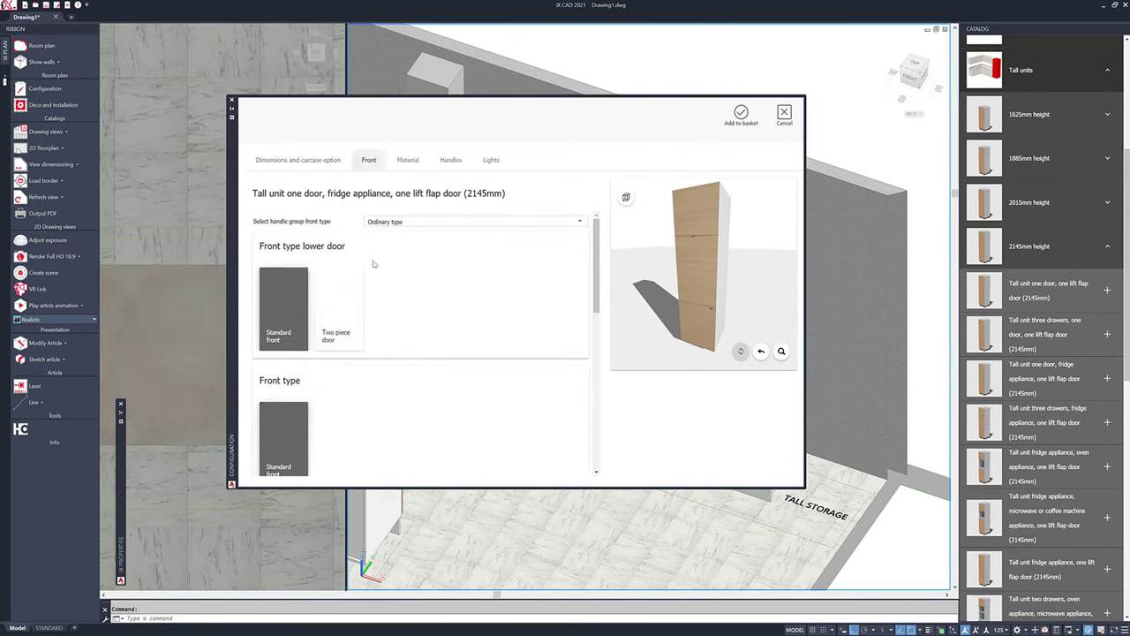
{"action": "scroll", "coordinate": [380, 389], "scroll_direction": "down", "scroll_amount": 5}
{"action": "scroll", "coordinate": [429, 421], "scroll_direction": "down", "scroll_amount": 3}
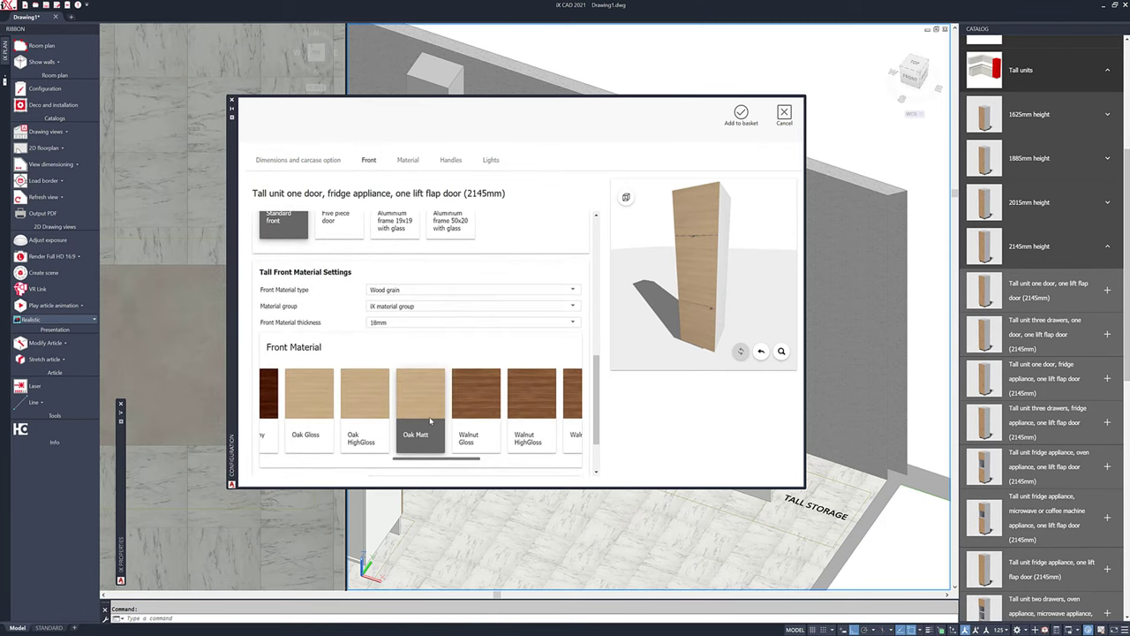
{"action": "left_click", "coordinate": [399, 463]}
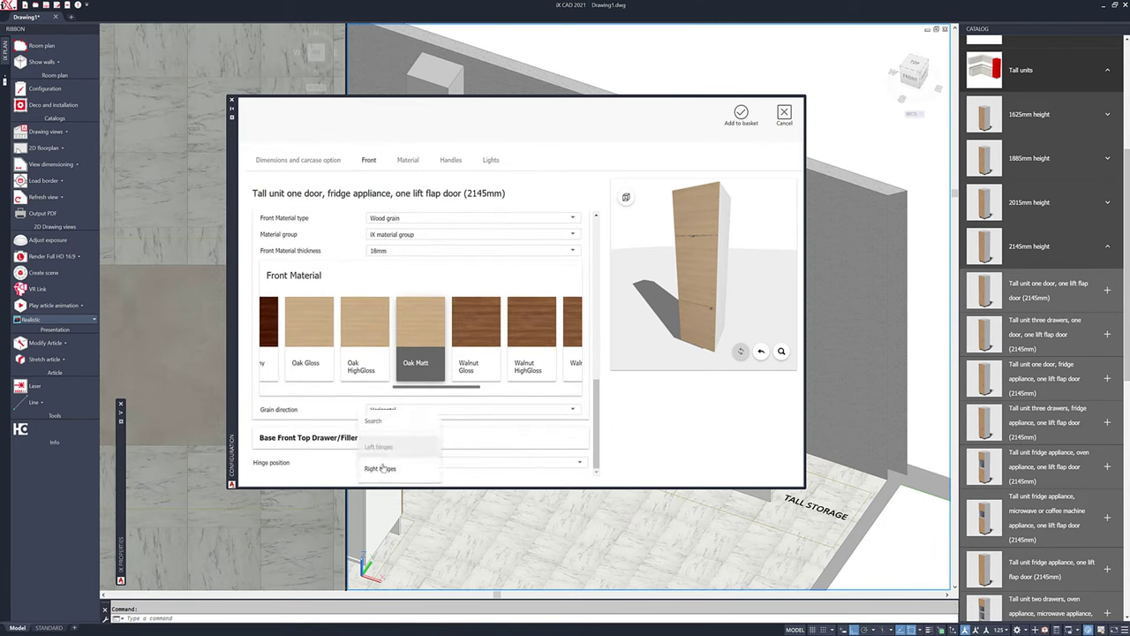
{"action": "left_click", "coordinate": [397, 469]}
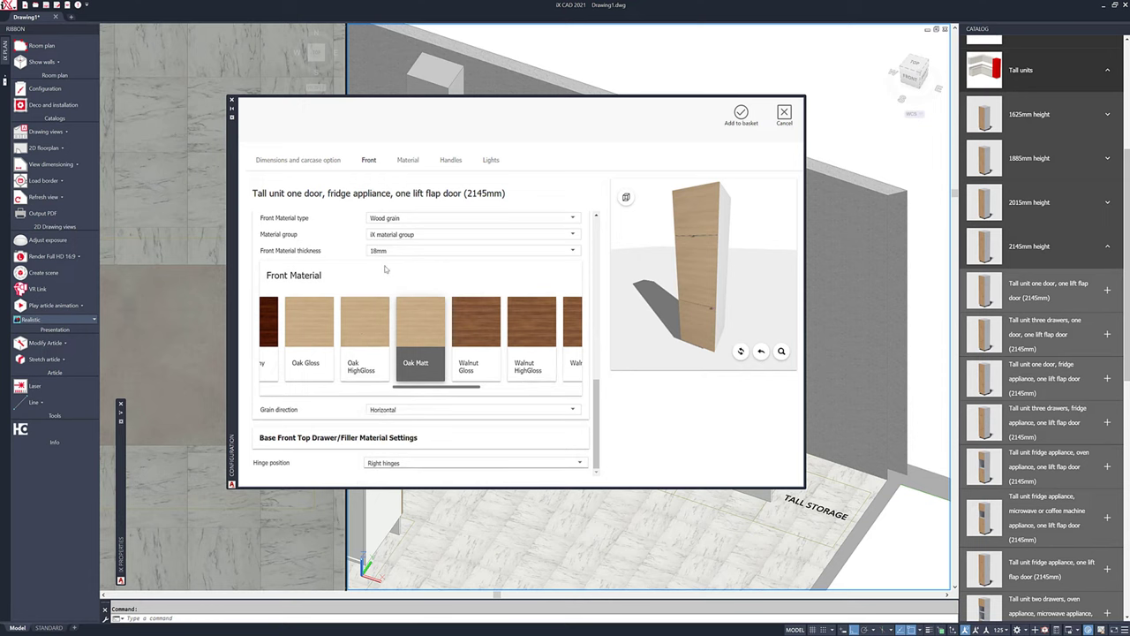
{"action": "scroll", "coordinate": [385, 268], "scroll_direction": "up", "scroll_amount": 5}
- Give the fridge unit Only Uplights and place it beside the three-drawer unit
{"action": "left_click", "coordinate": [490, 160]}
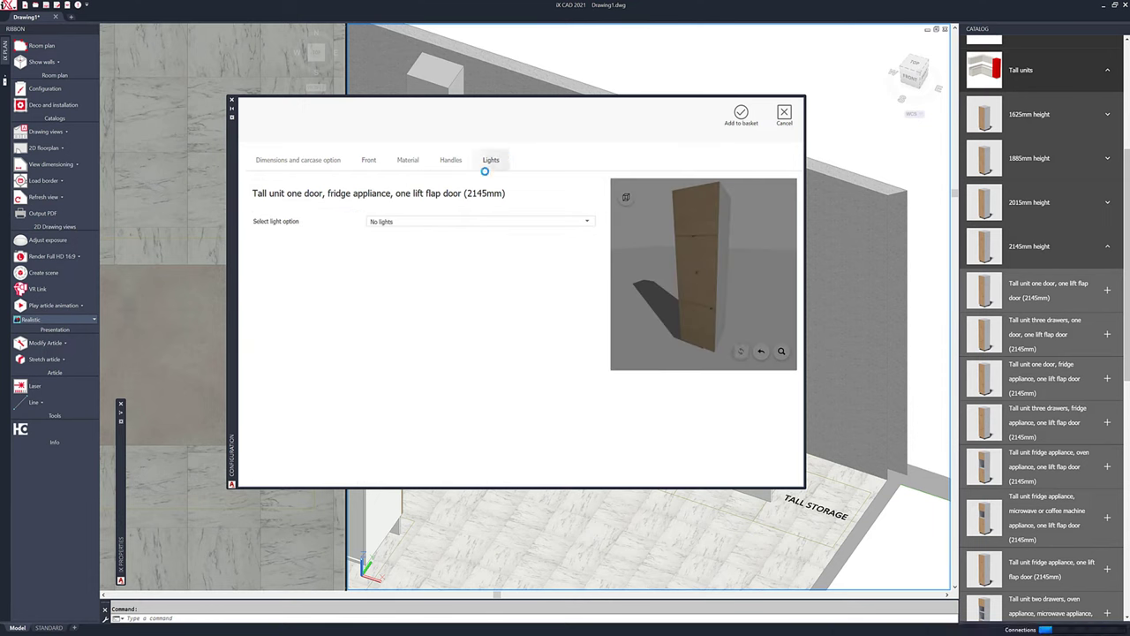
{"action": "left_click", "coordinate": [375, 223]}
{"action": "left_click", "coordinate": [381, 266]}
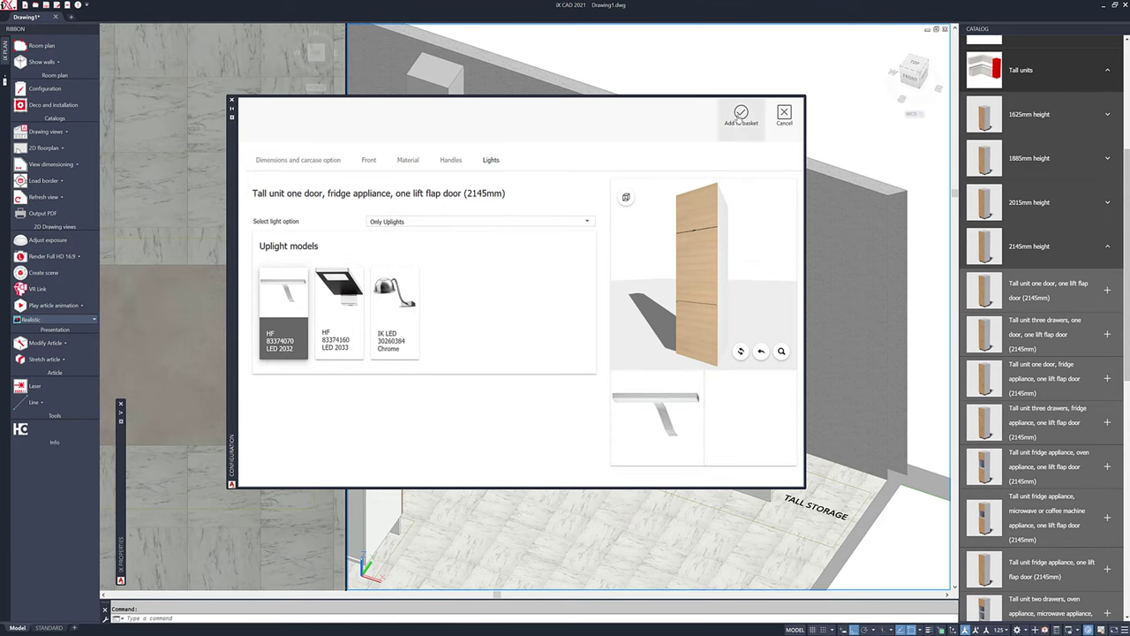
{"action": "left_click", "coordinate": [740, 113]}
{"action": "left_click", "coordinate": [760, 389]}
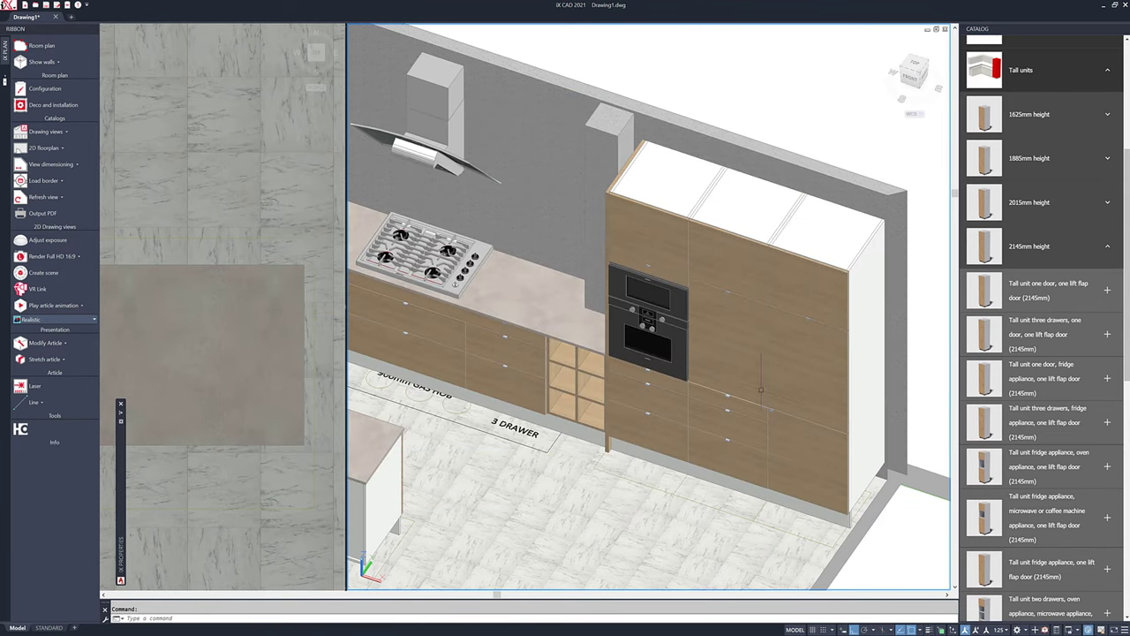
{"action": "middle_click_drag", "start_coordinate": [848, 222], "coordinate": [649, 336], "text": "shift"}
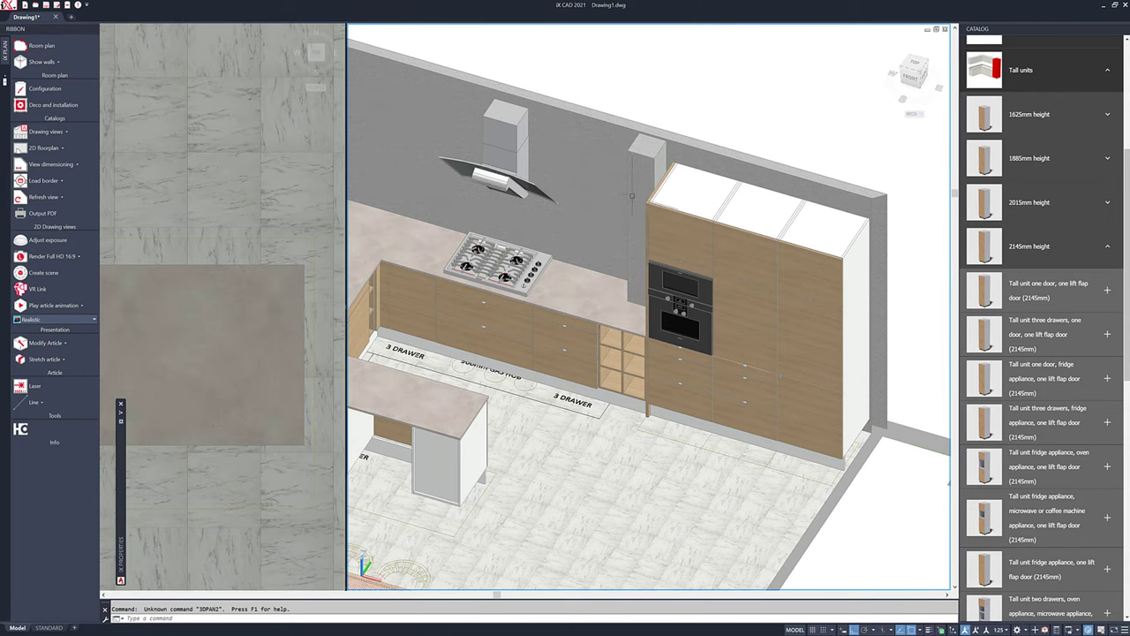
- Zoom and pan the view toward the window wall and scroll the catalog up
{"action": "scroll", "coordinate": [631, 196], "scroll_direction": "down", "scroll_amount": 5}
{"action": "scroll", "coordinate": [595, 187], "scroll_direction": "up", "scroll_amount": 4}
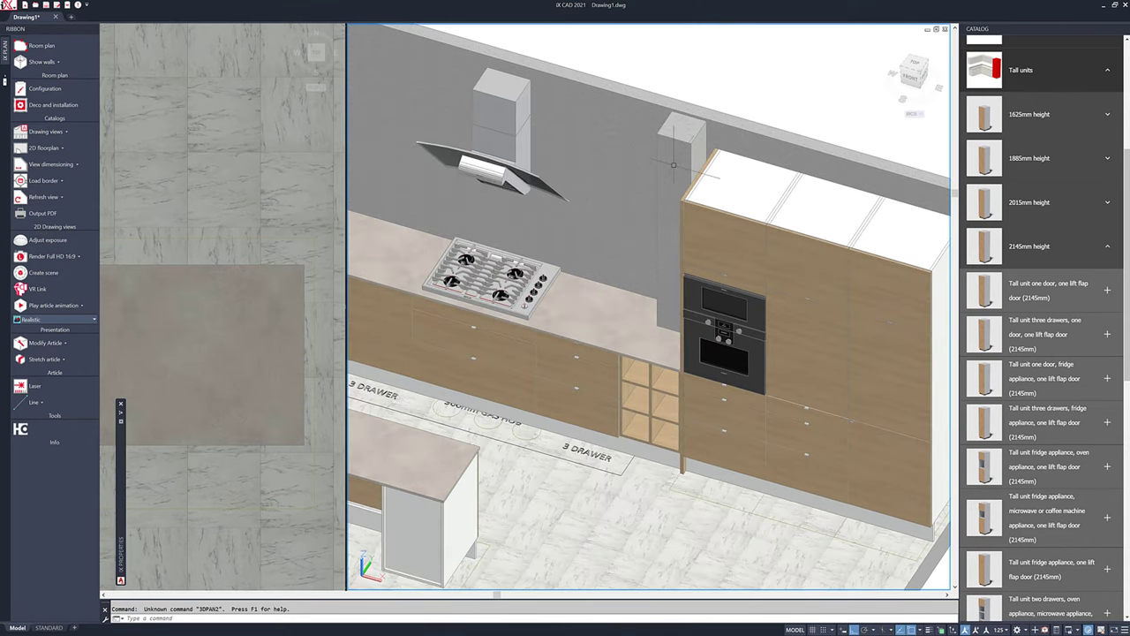
{"action": "middle_click_drag", "start_coordinate": [673, 164], "coordinate": [770, 273]}
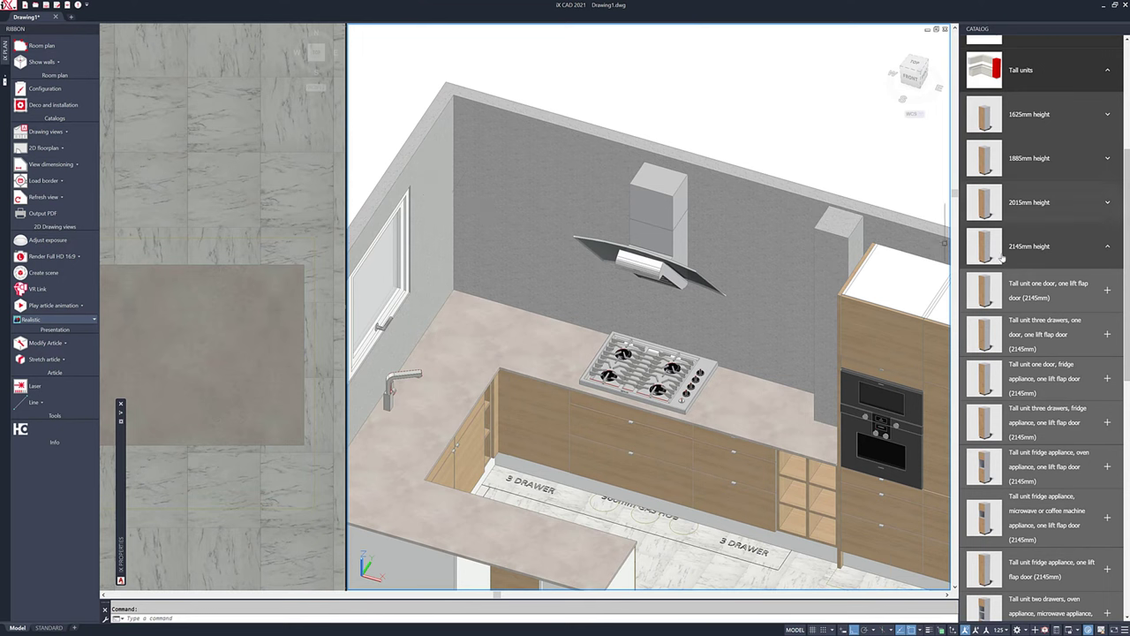
{"action": "scroll", "coordinate": [1015, 264], "scroll_direction": "up", "scroll_amount": 3}
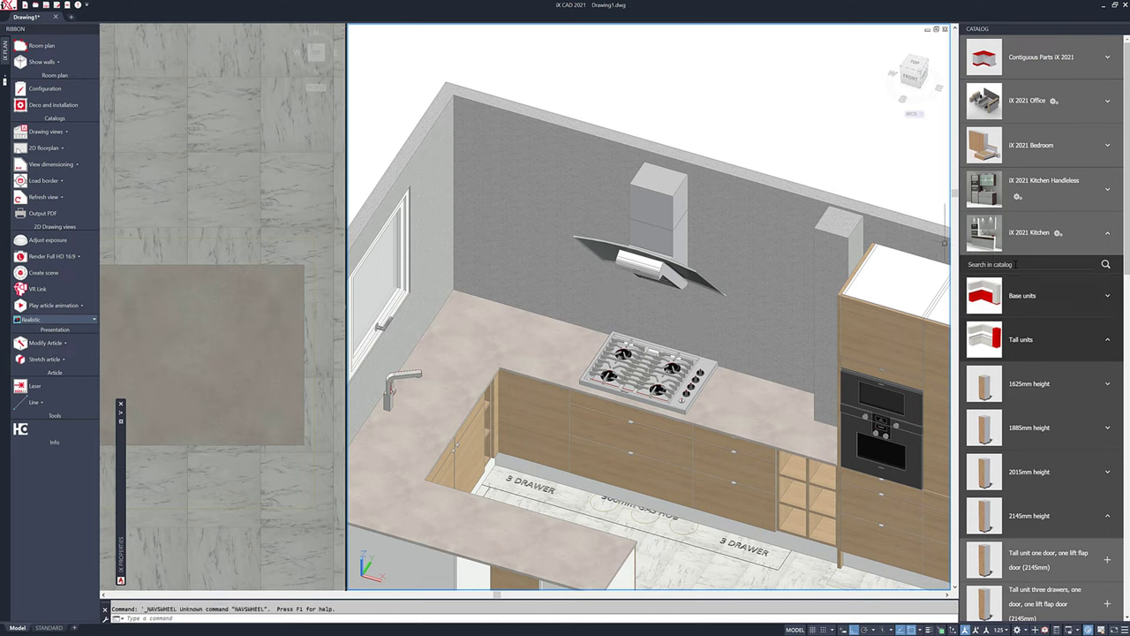
- Find the 910mm two-door wall corner unit, add LED 2039 spotlights, and place it by the window
{"action": "left_click", "coordinate": [1015, 264]}
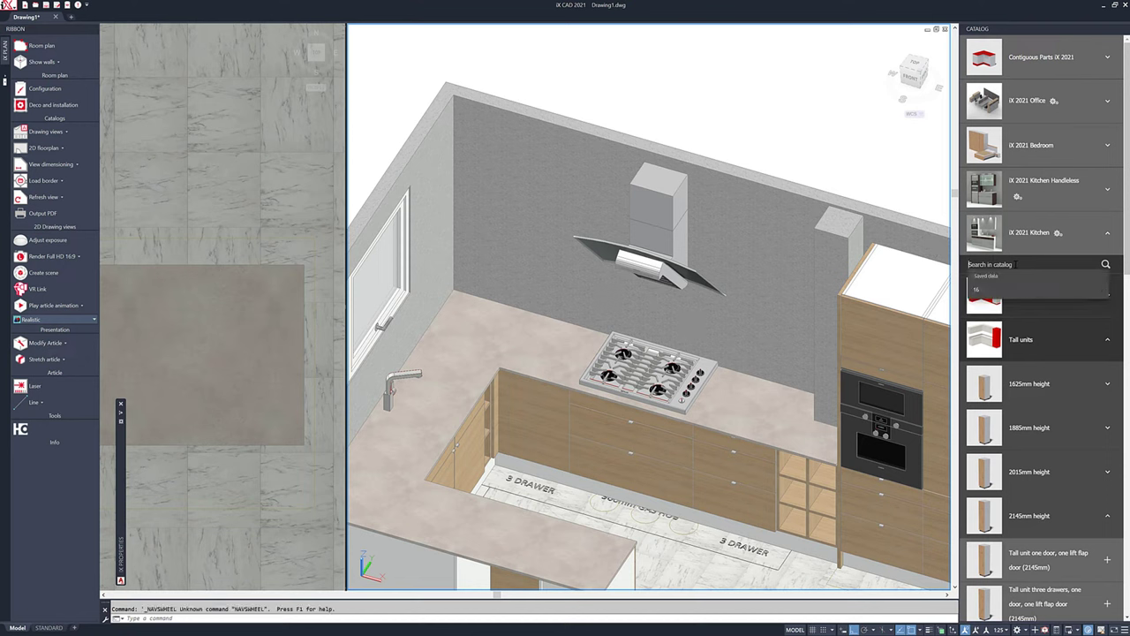
{"action": "type", "text": "w2d"}
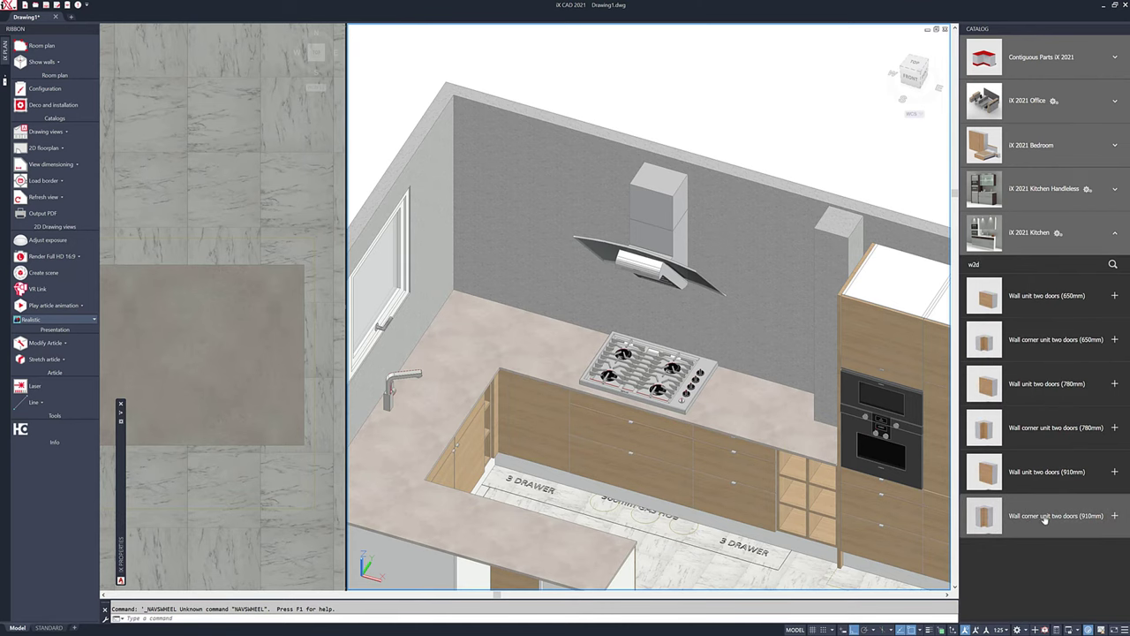
{"action": "double_click", "coordinate": [1044, 518]}
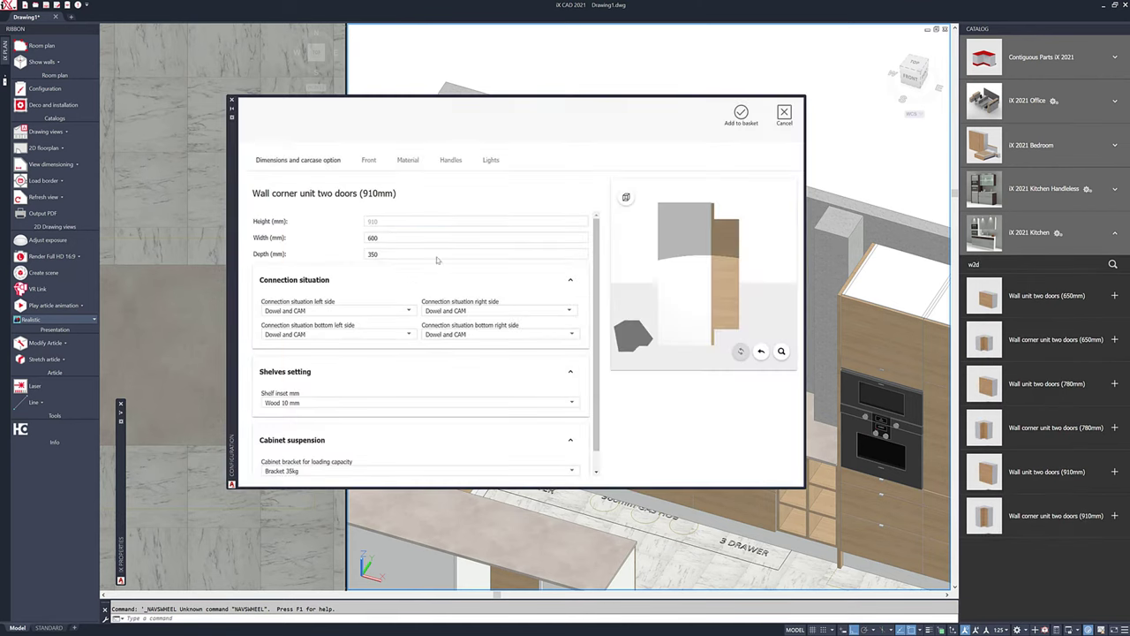
{"action": "left_click", "coordinate": [490, 164]}
{"action": "left_click", "coordinate": [411, 222]}
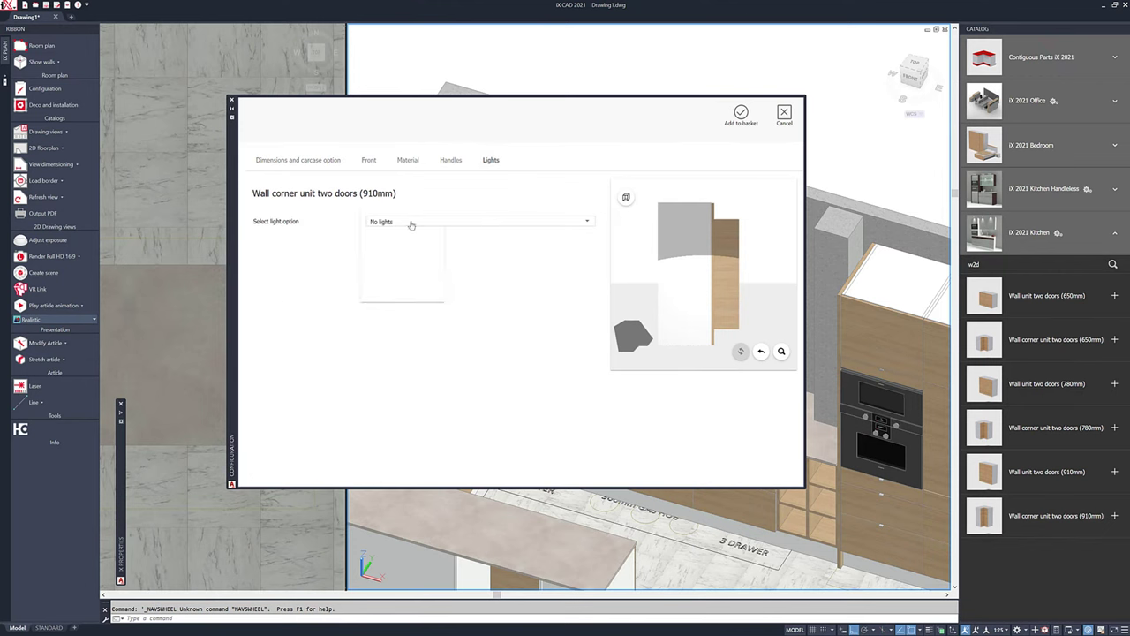
{"action": "left_click", "coordinate": [389, 289]}
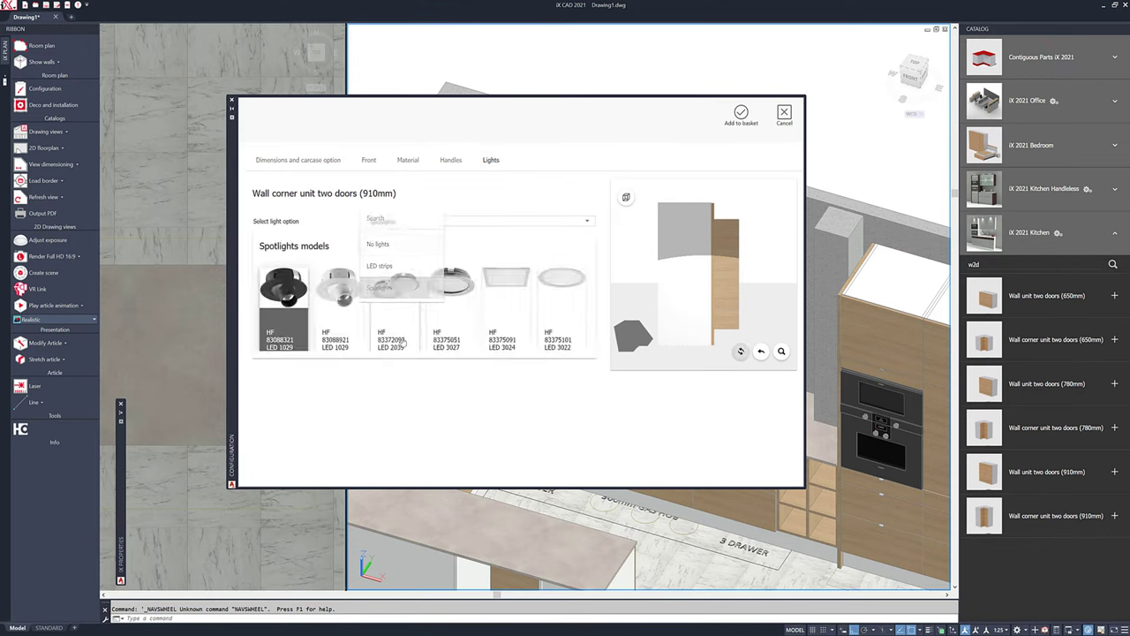
{"action": "left_click", "coordinate": [399, 305]}
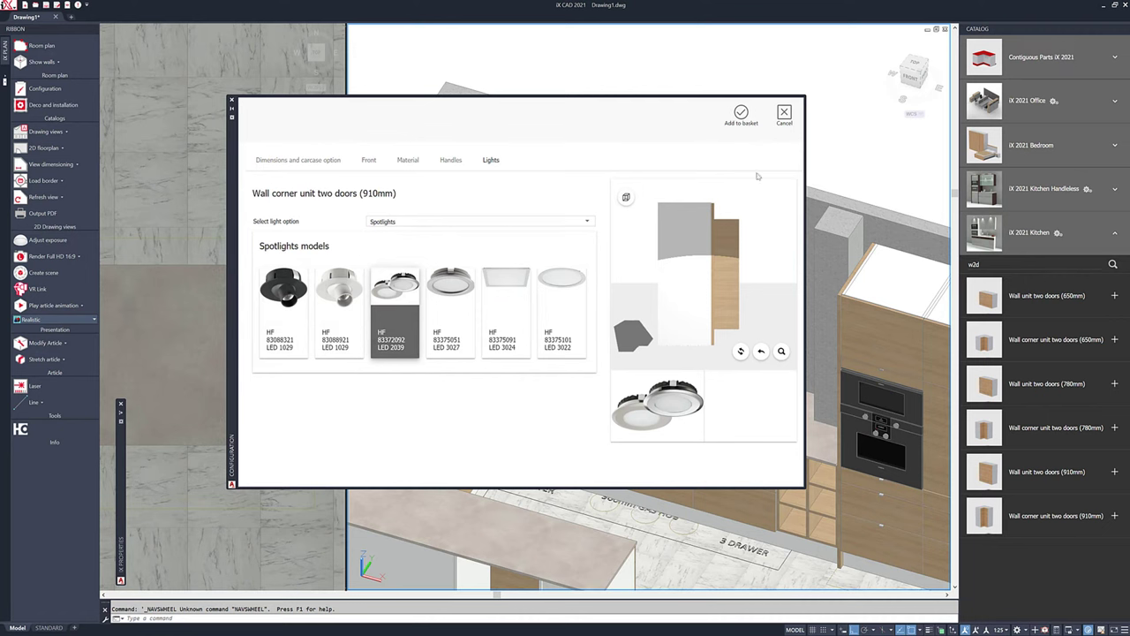
{"action": "left_click", "coordinate": [741, 115]}
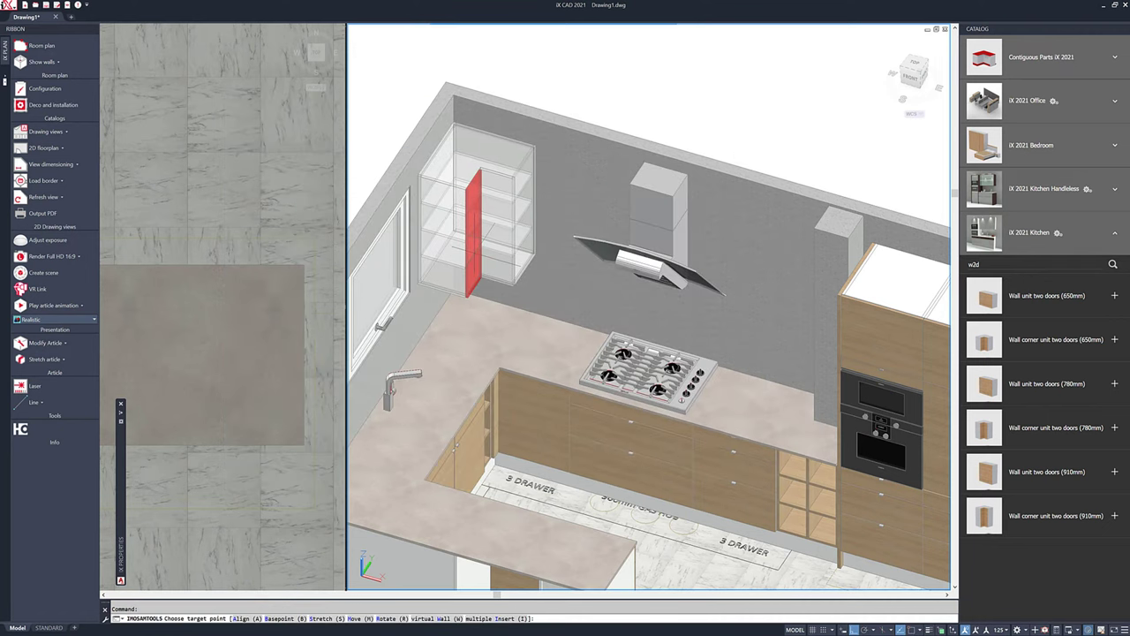
{"action": "left_click", "coordinate": [485, 353]}
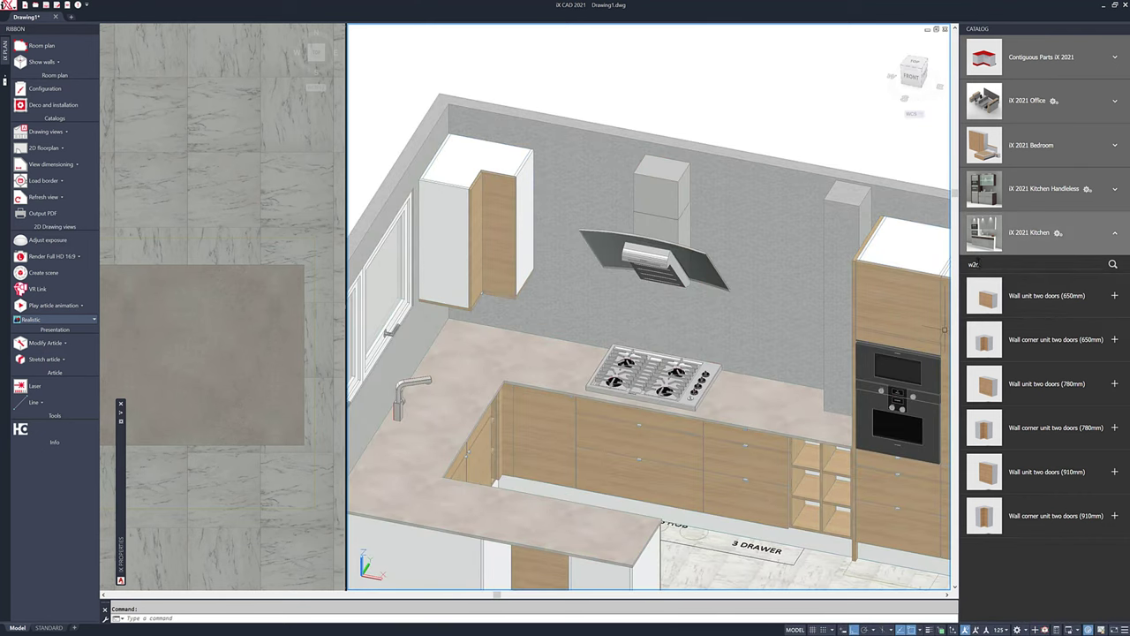
- Open the 910mm one-door wall unit and set its lighting to Spotlights and Uplights
{"action": "type", "text": "i"}
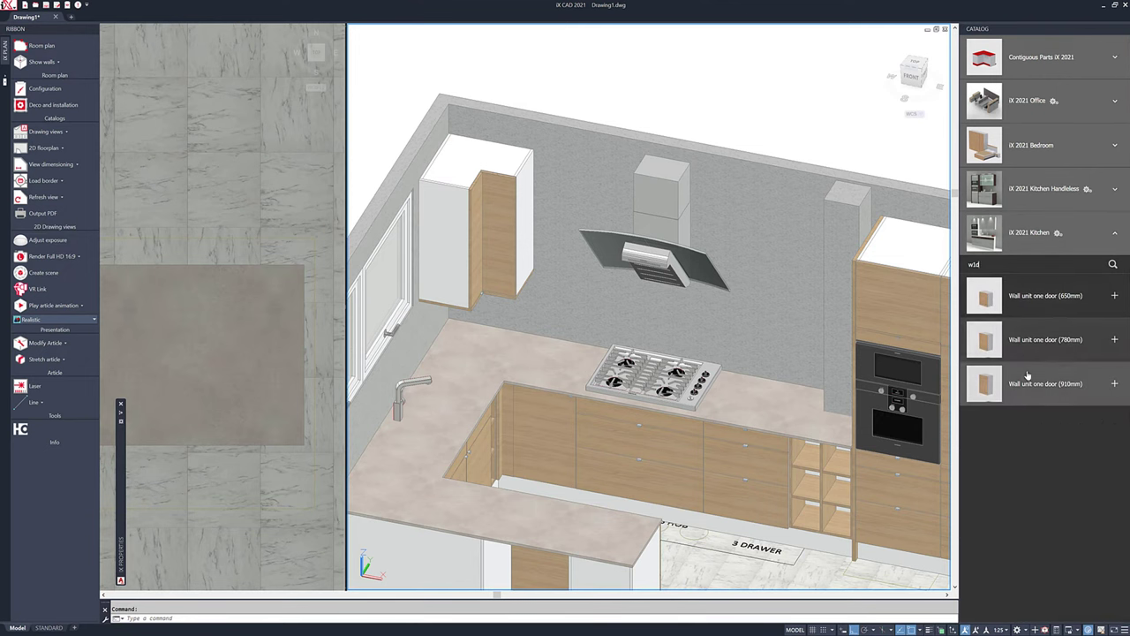
{"action": "left_click", "coordinate": [1066, 388]}
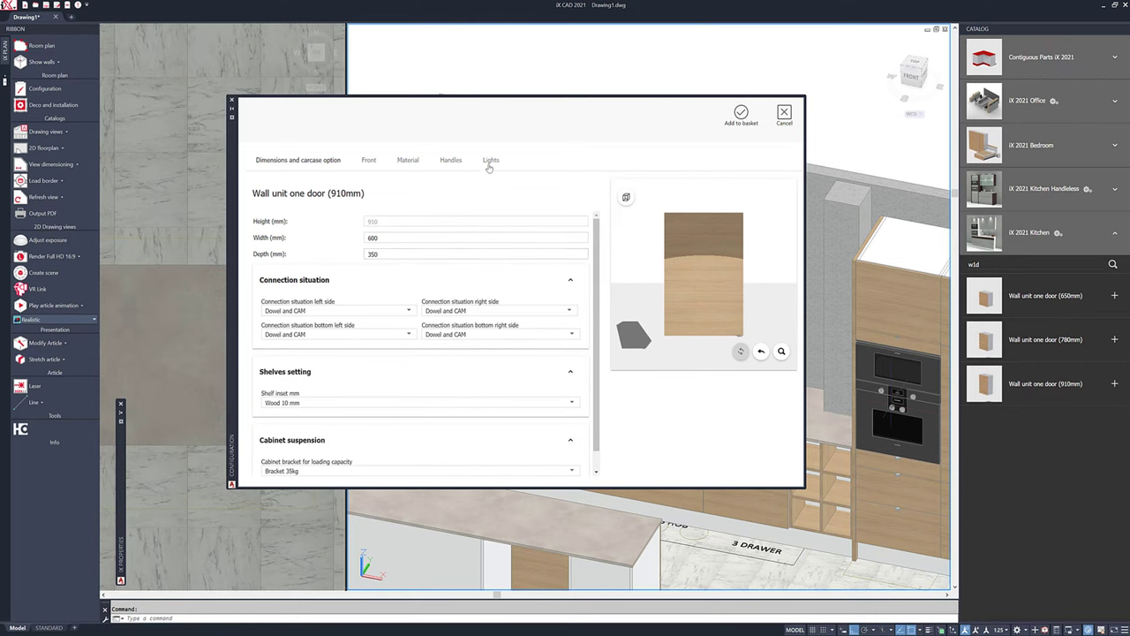
{"action": "left_click", "coordinate": [490, 161]}
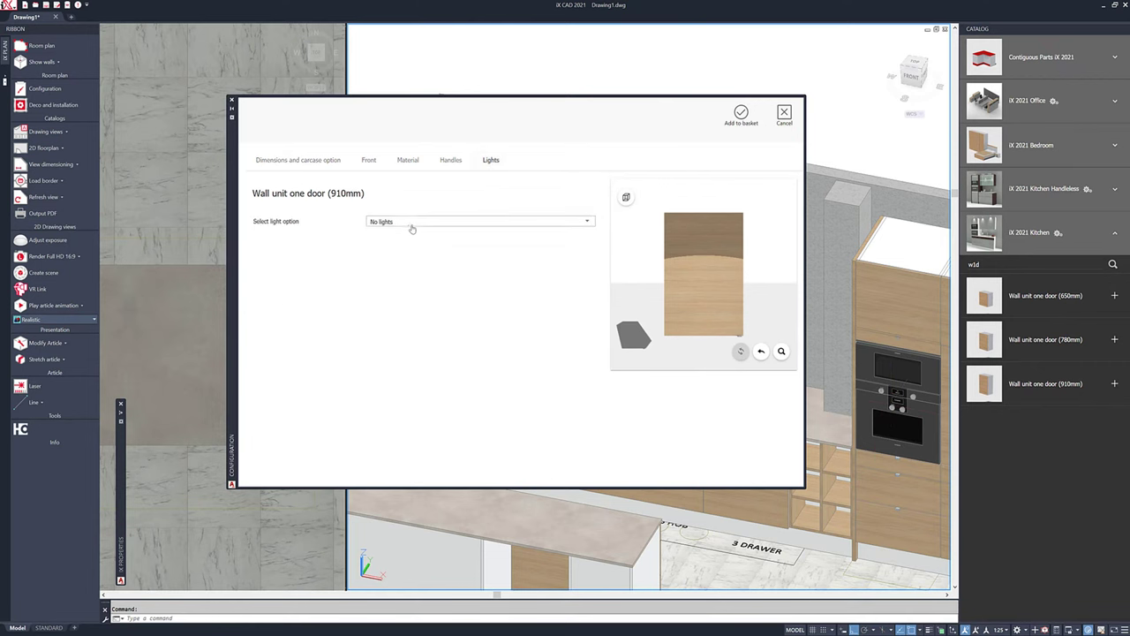
{"action": "left_click", "coordinate": [409, 222]}
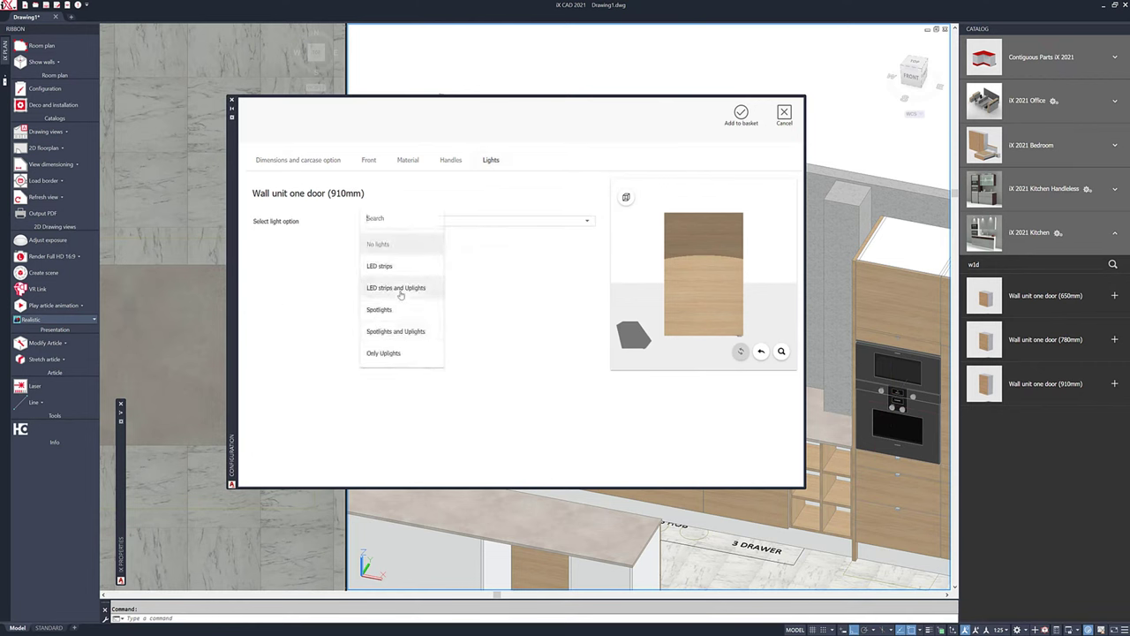
{"action": "left_click", "coordinate": [388, 332]}
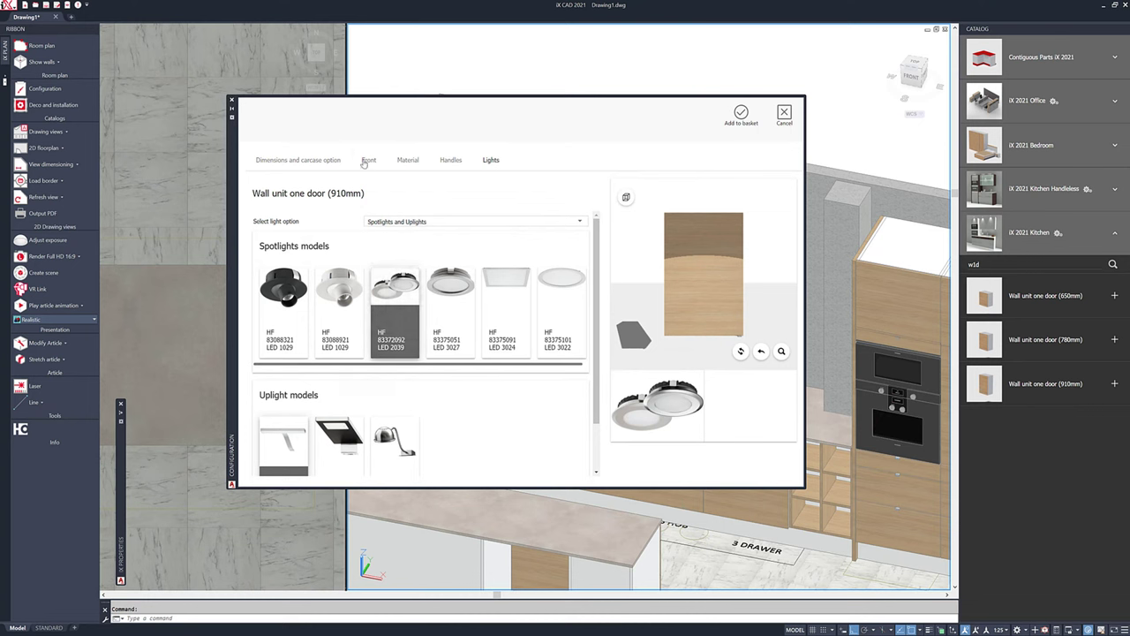
- Give the wall unit an Oak Matt front with Right hinges and add it to the kitchen
{"action": "left_click", "coordinate": [368, 161]}
{"action": "scroll", "coordinate": [362, 452], "scroll_direction": "down", "scroll_amount": 3}
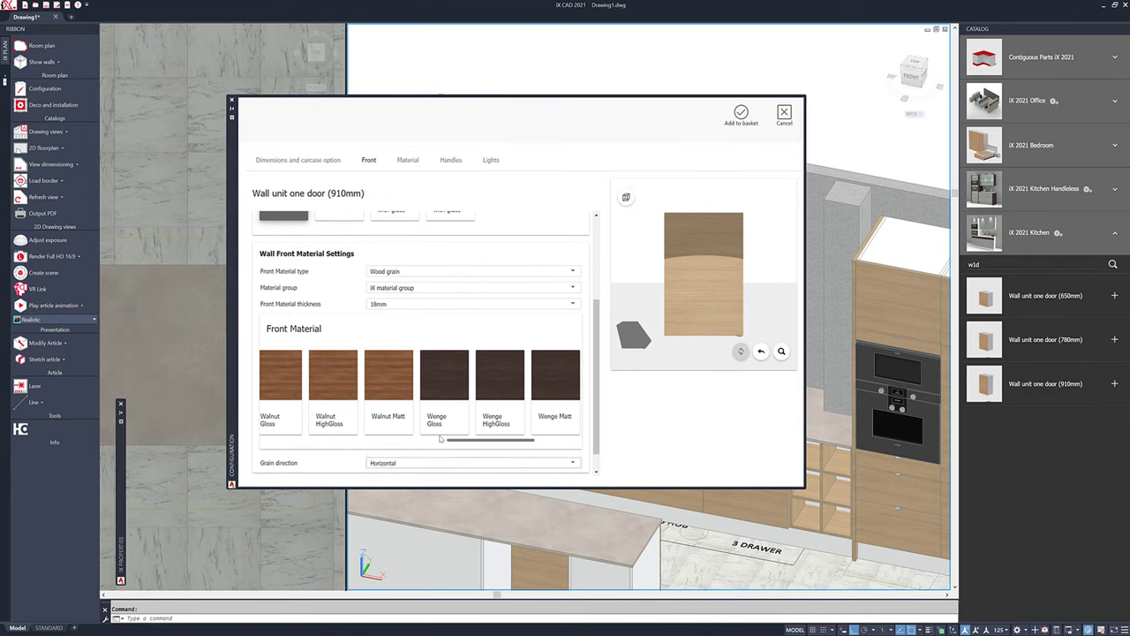
{"action": "scroll", "coordinate": [439, 438], "scroll_direction": "left", "scroll_amount": 3}
{"action": "left_click", "coordinate": [378, 375]}
{"action": "left_click", "coordinate": [400, 463]}
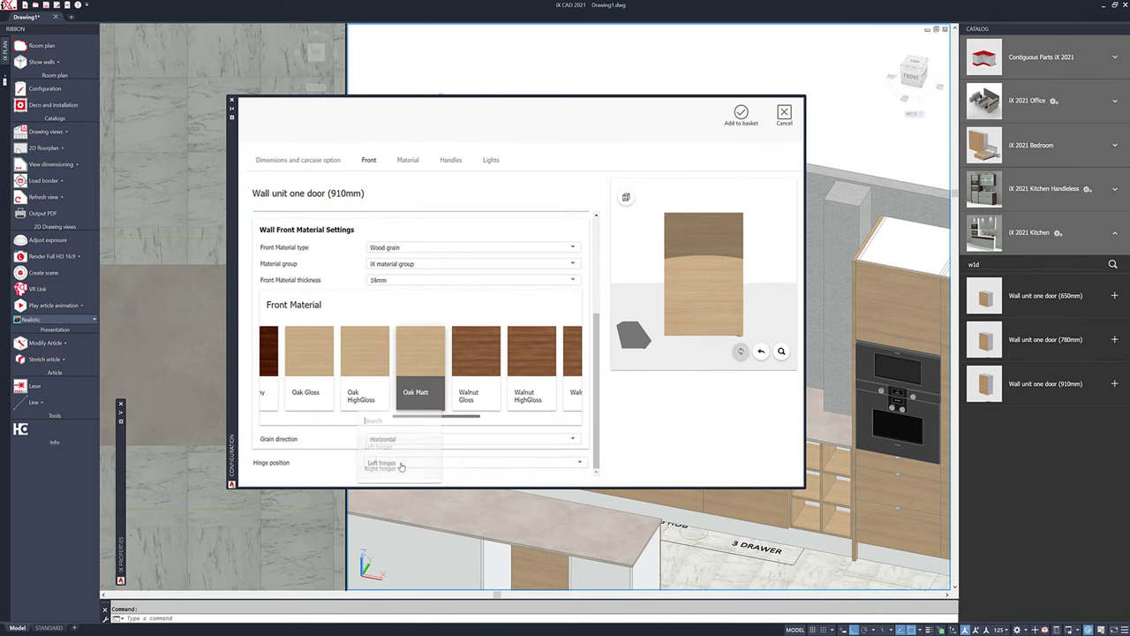
{"action": "left_click", "coordinate": [392, 468]}
{"action": "left_click", "coordinate": [740, 114]}
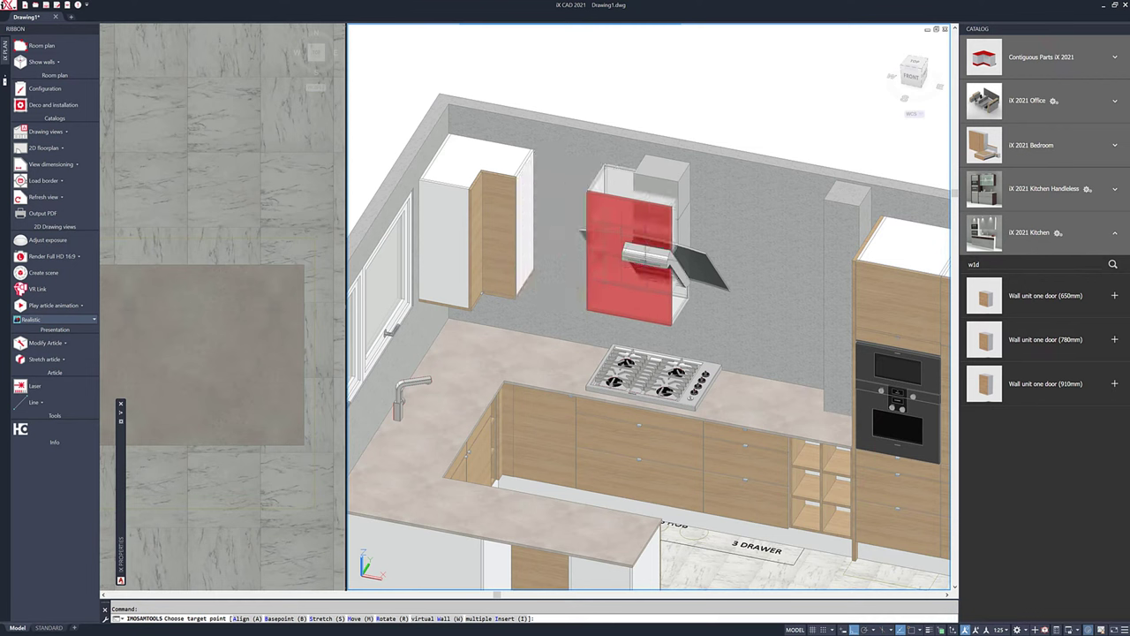
- Stretch the one-door wall unit's side by a -45 size difference
{"action": "type", "text": "s"}
{"action": "key", "text": "Return"}
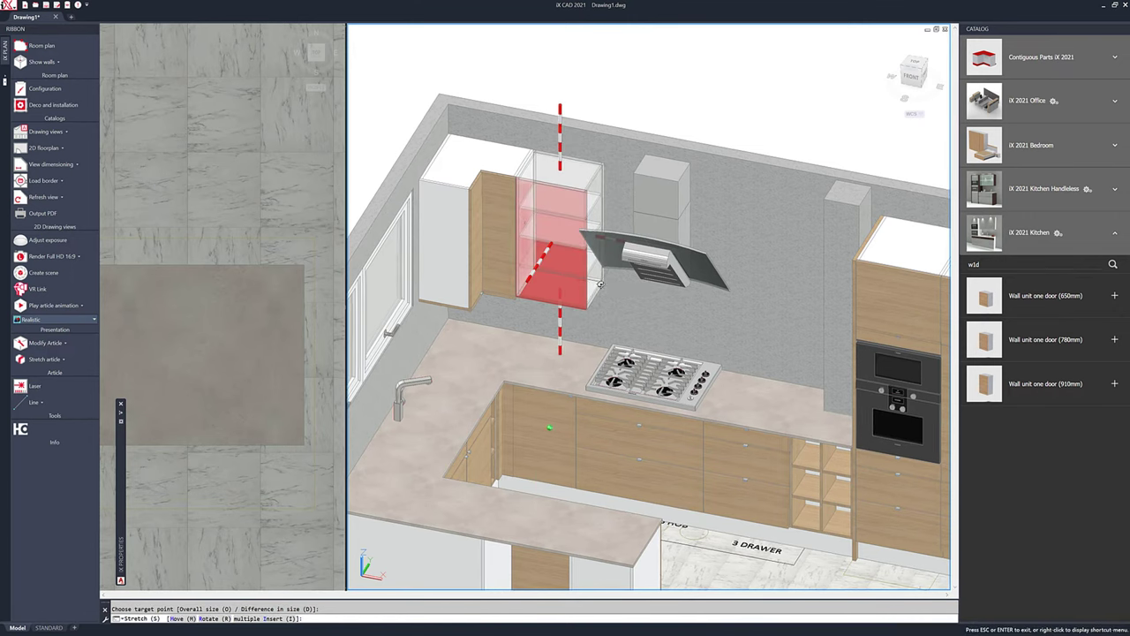
{"action": "middle_click_drag", "start_coordinate": [587, 264], "coordinate": [651, 267], "text": "shift"}
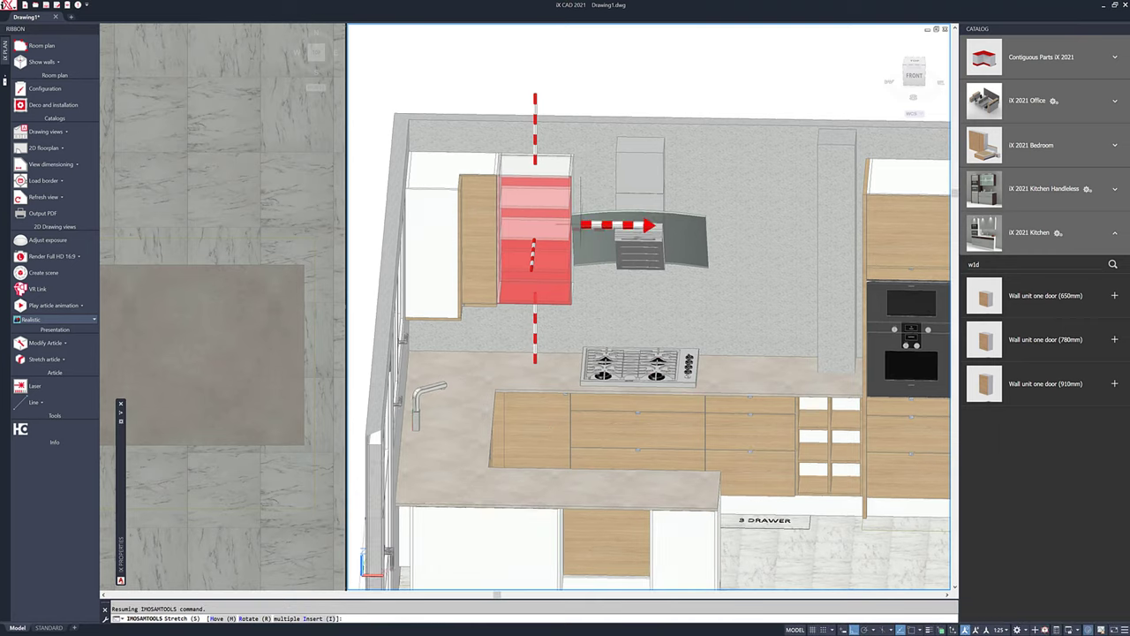
{"action": "scroll", "coordinate": [572, 228], "scroll_direction": "up", "scroll_amount": 5}
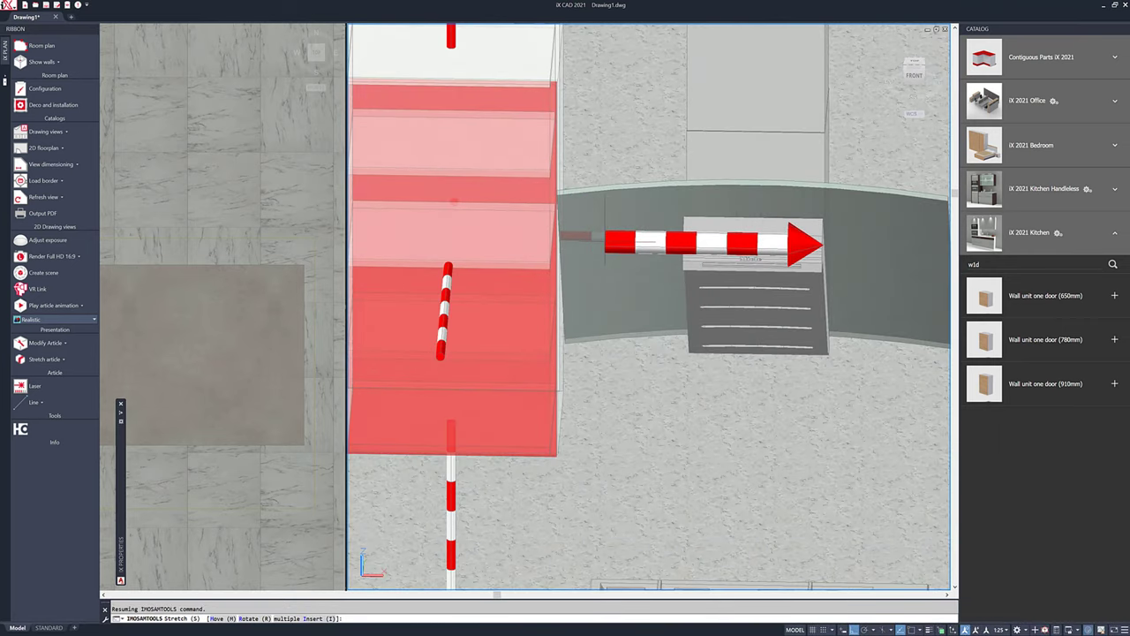
{"action": "left_click", "coordinate": [586, 232]}
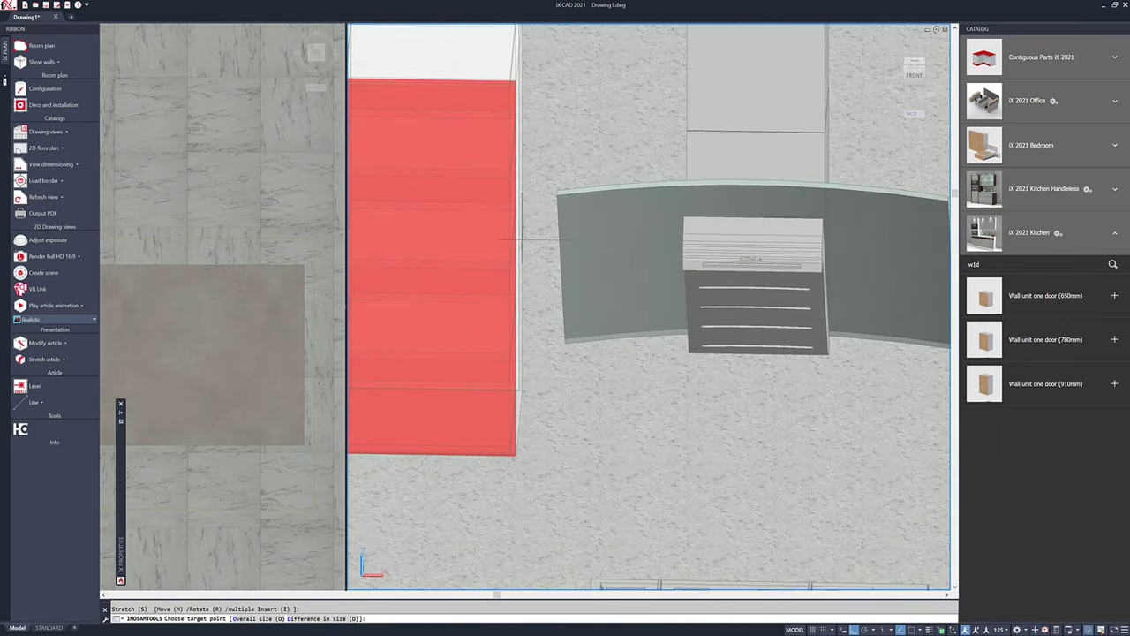
{"action": "type", "text": "d"}
{"action": "key", "text": "Return"}
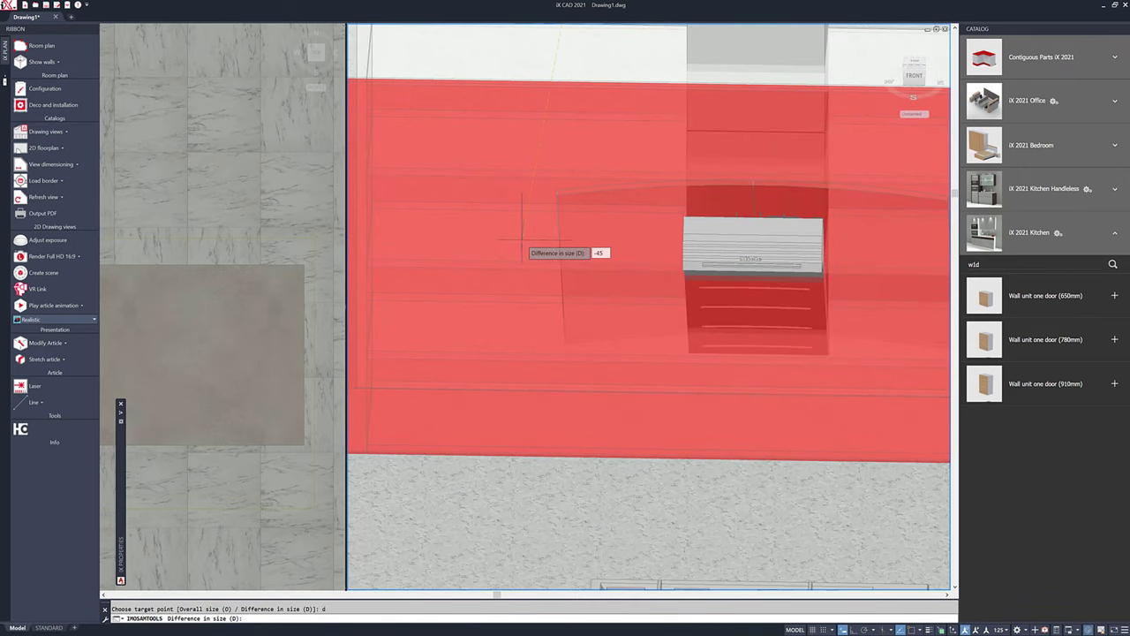
{"action": "key", "text": "Return"}
{"action": "scroll", "coordinate": [666, 254], "scroll_direction": "down", "scroll_amount": 3}
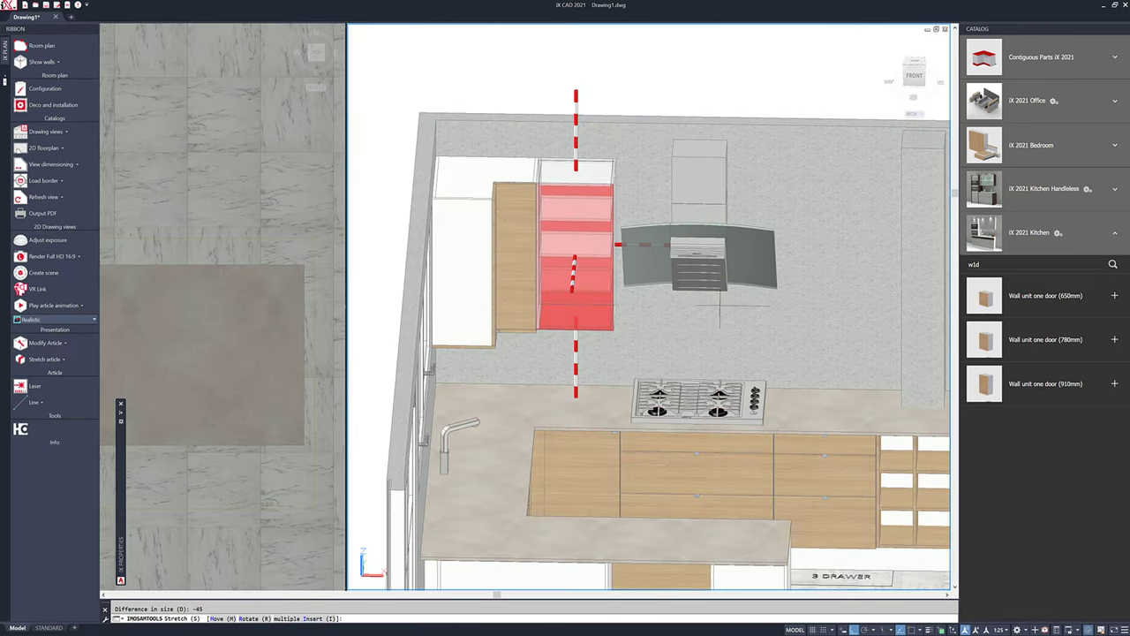
{"action": "right_click", "coordinate": [780, 300]}
{"action": "left_click", "coordinate": [797, 305]}
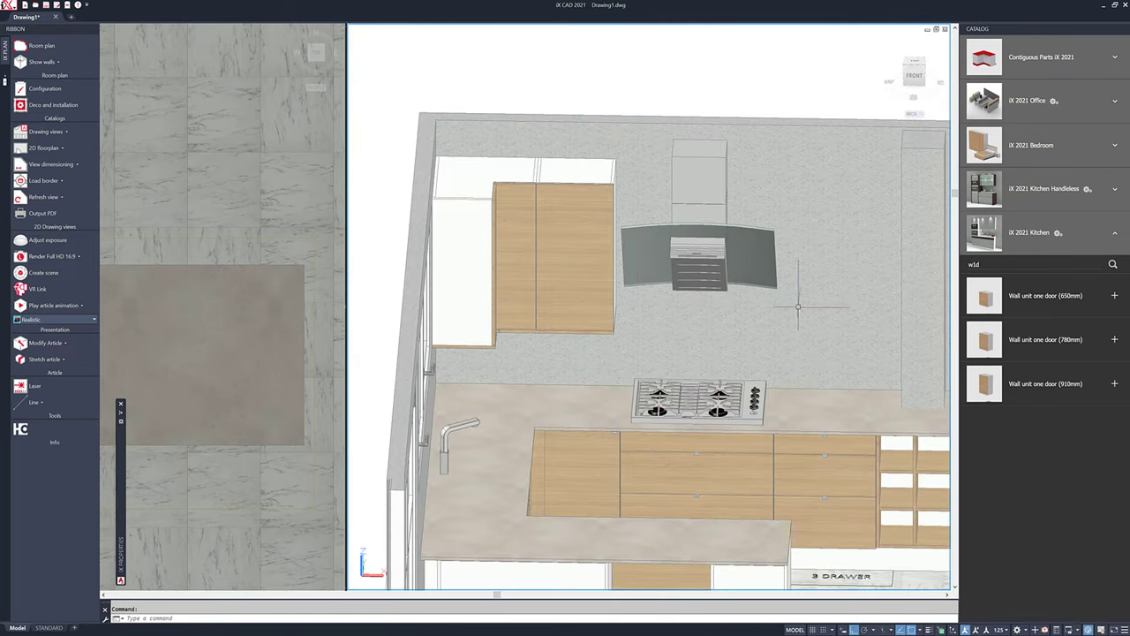
{"action": "middle_click_drag", "start_coordinate": [585, 342], "coordinate": [566, 484], "text": "shift"}
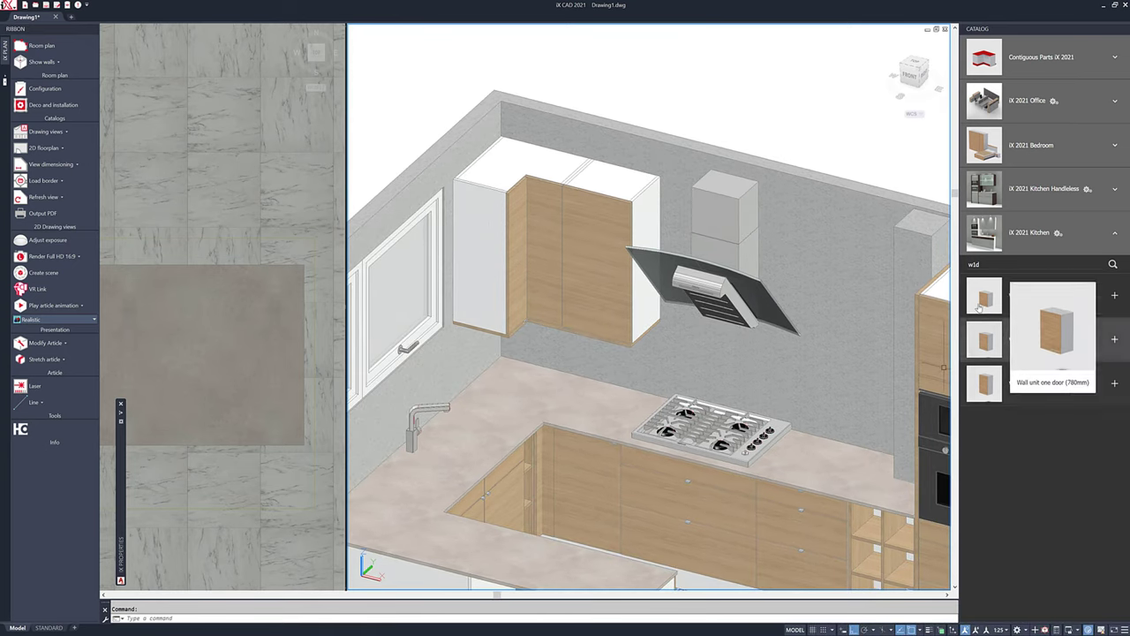
- Search the catalog for 'vp' and place the 910mm wall-cabinet vertical panel on the cabinet's left side
{"action": "key", "text": "BackSpace"}
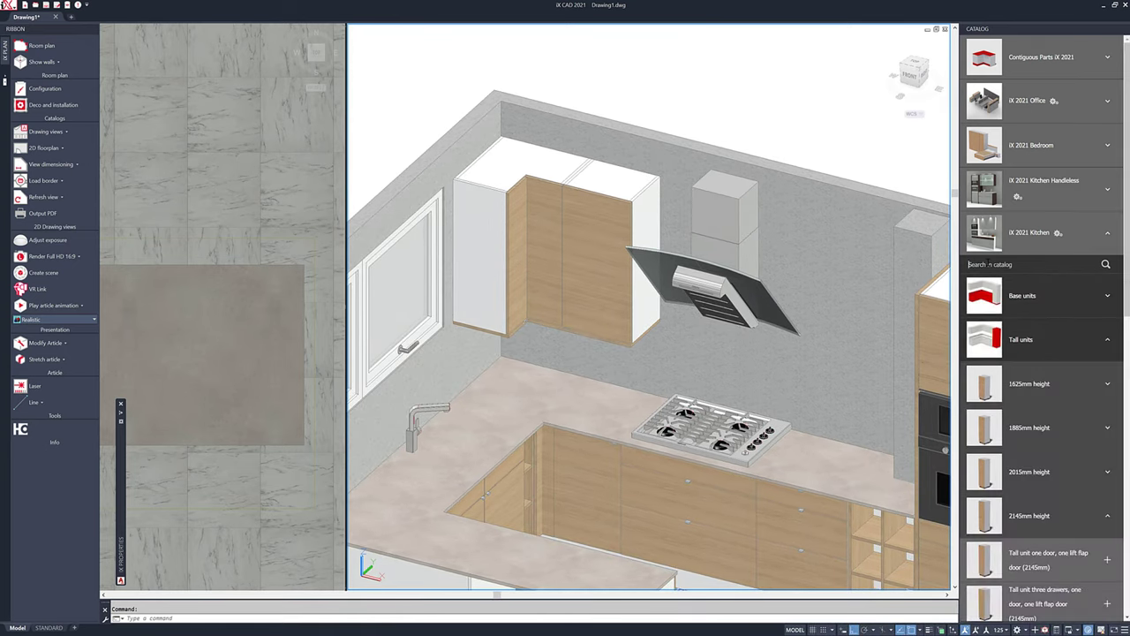
{"action": "type", "text": "vp"}
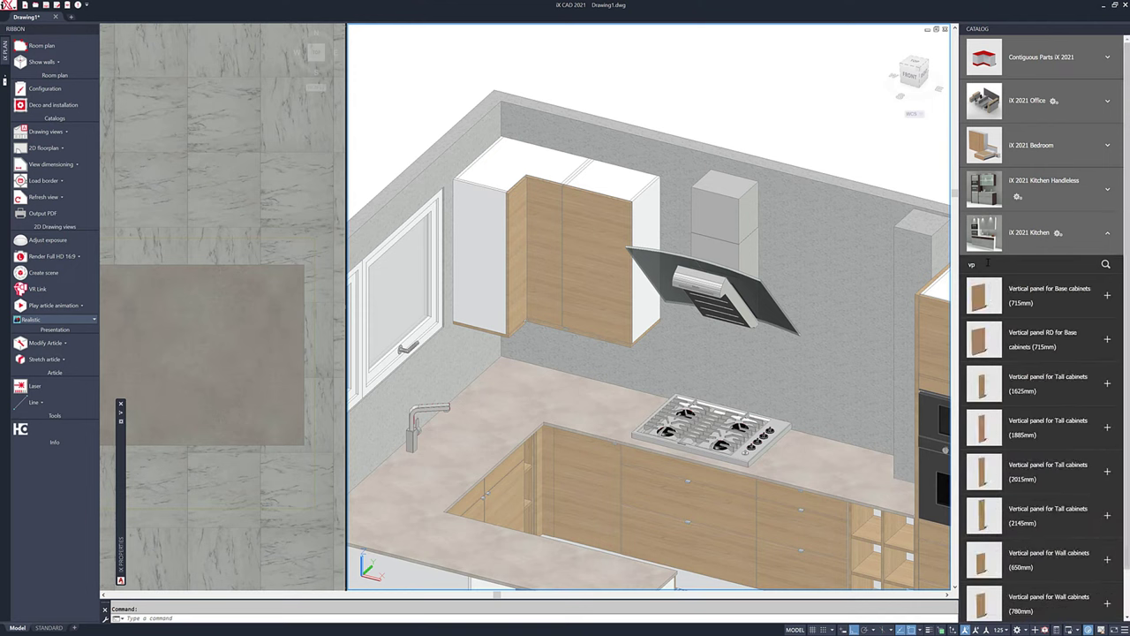
{"action": "scroll", "coordinate": [1024, 380], "scroll_direction": "down", "scroll_amount": 1}
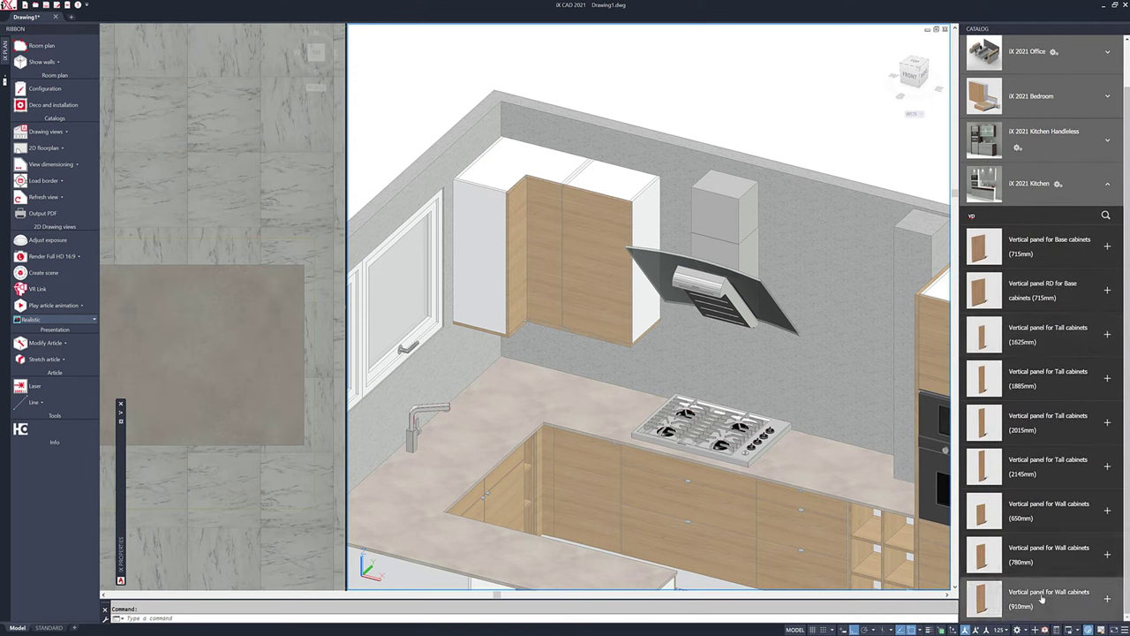
{"action": "left_click", "coordinate": [1107, 600]}
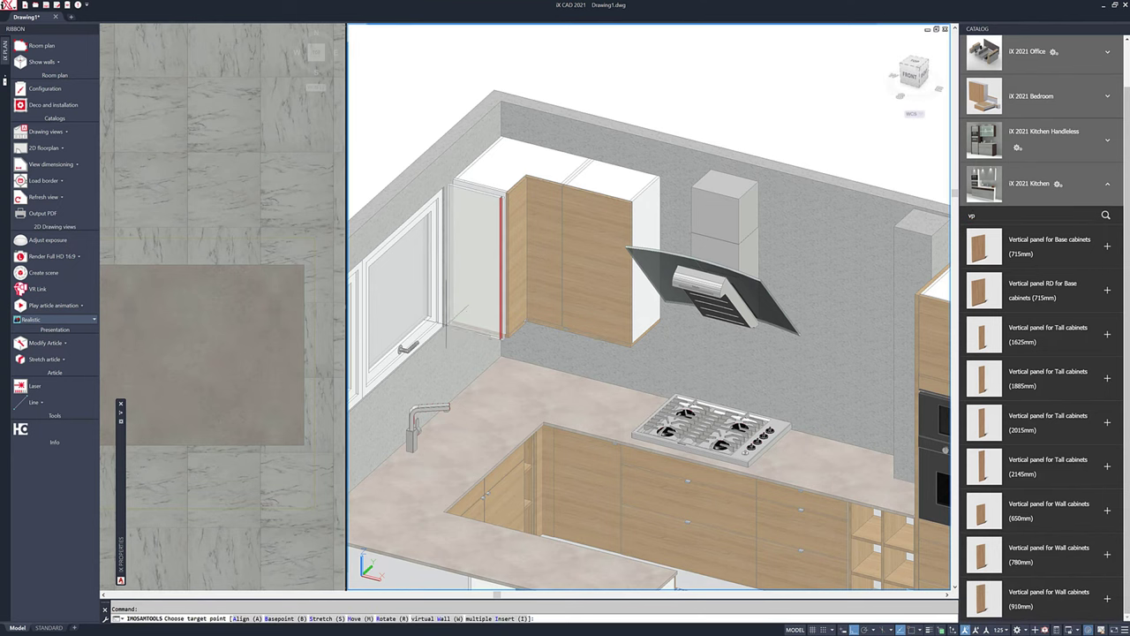
{"action": "left_click", "coordinate": [461, 309]}
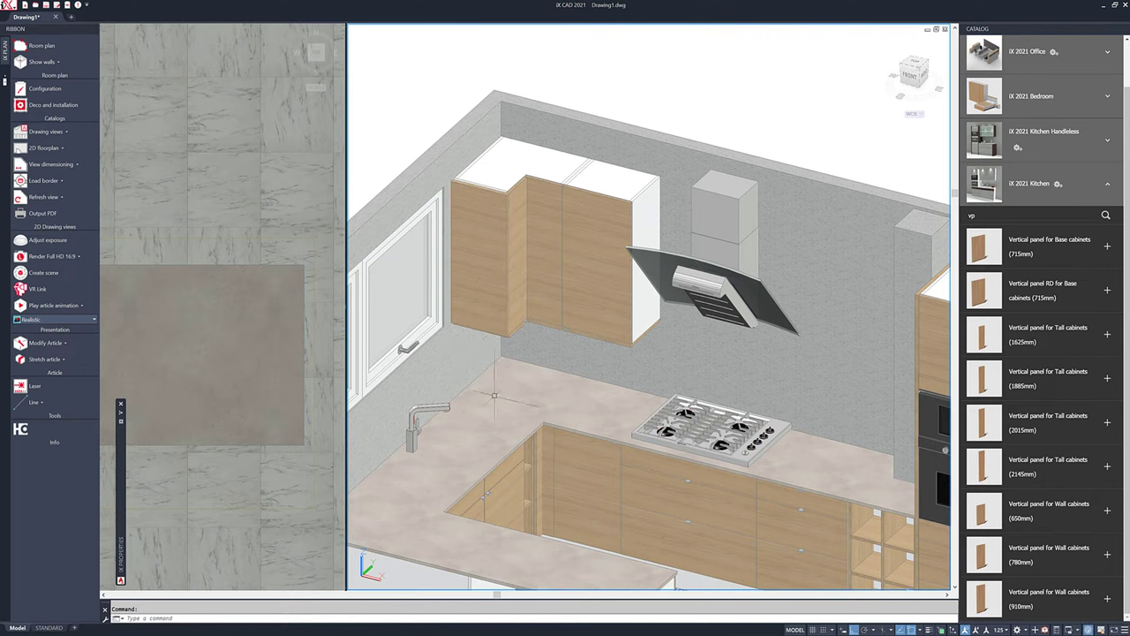
- Copy the left vertical panel to the cabinet's right side
{"action": "right_click", "coordinate": [429, 100]}
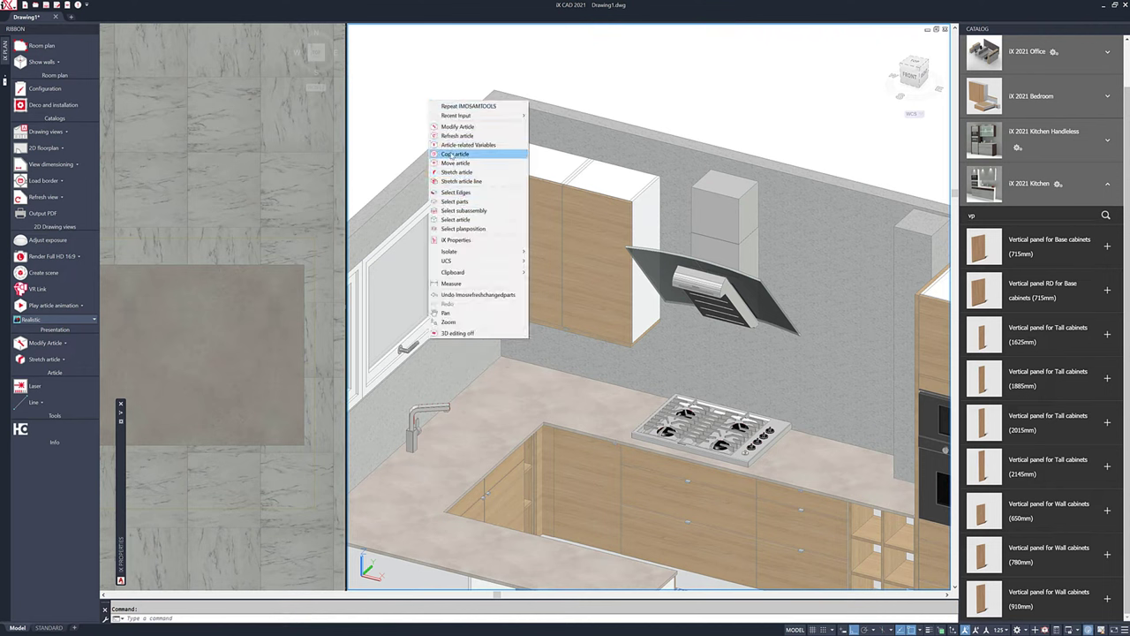
{"action": "left_click", "coordinate": [477, 155]}
{"action": "left_click", "coordinate": [475, 200]}
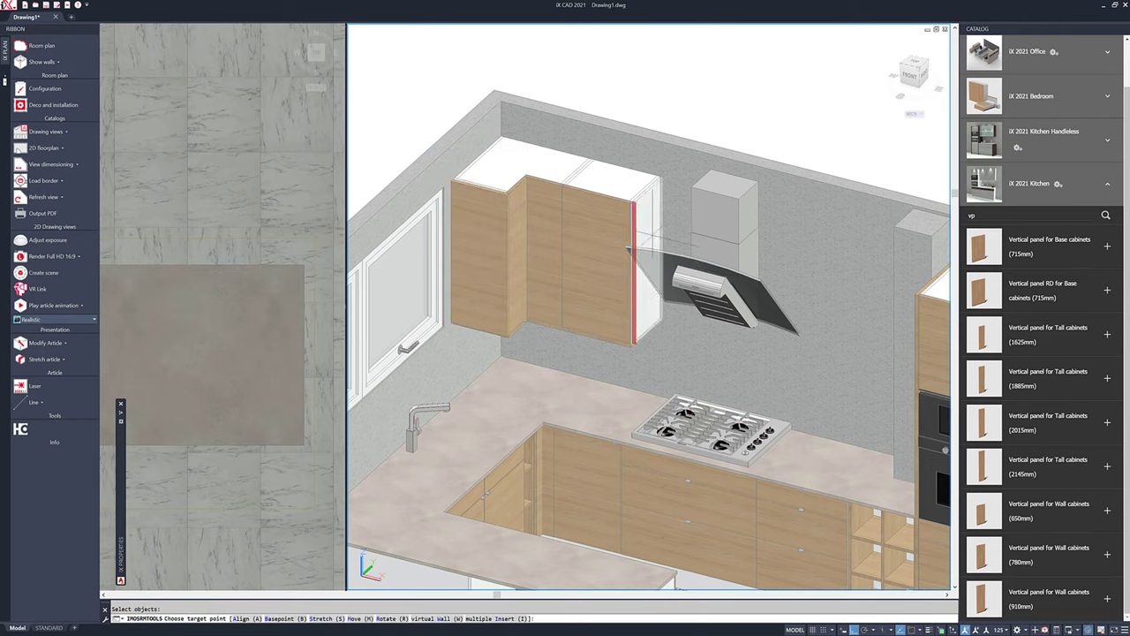
{"action": "left_click", "coordinate": [652, 236]}
{"action": "mouse_move", "coordinate": [611, 316]}
{"action": "middle_mouse_down"}
{"action": "mouse_move", "coordinate": [598, 327]}
{"action": "mouse_move", "coordinate": [629, 312]}
{"action": "middle_mouse_up"}
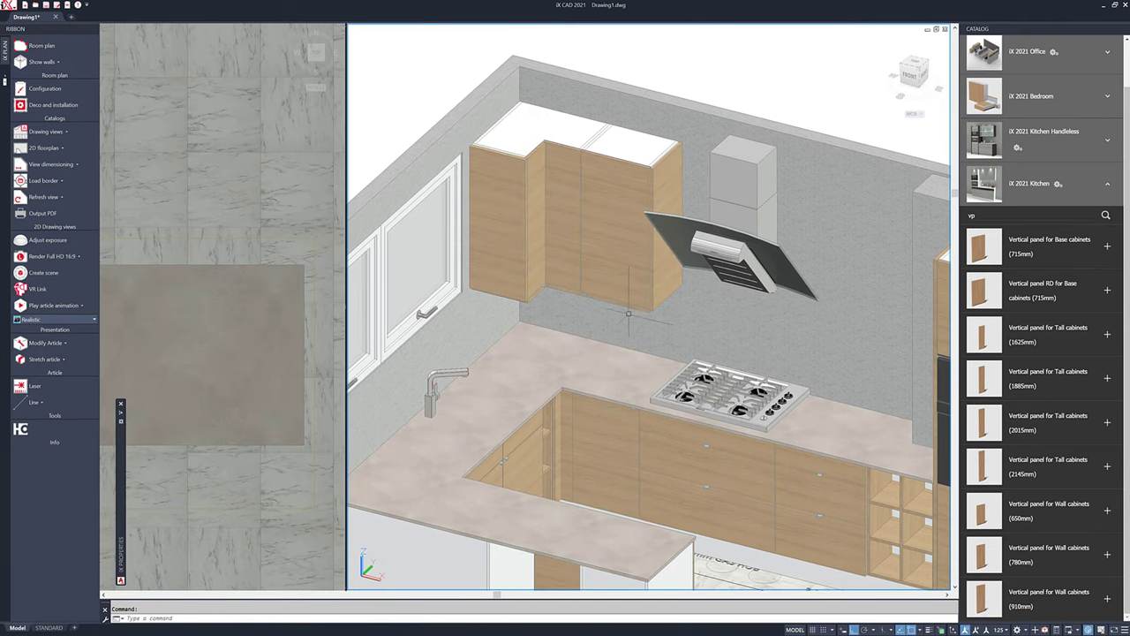
{"action": "mouse_move", "coordinate": [533, 315]}
{"action": "middle_mouse_down", "text": "shift"}
{"action": "mouse_move", "coordinate": [474, 276]}
{"action": "mouse_move", "coordinate": [543, 287]}
{"action": "middle_mouse_up", "text": "shift"}
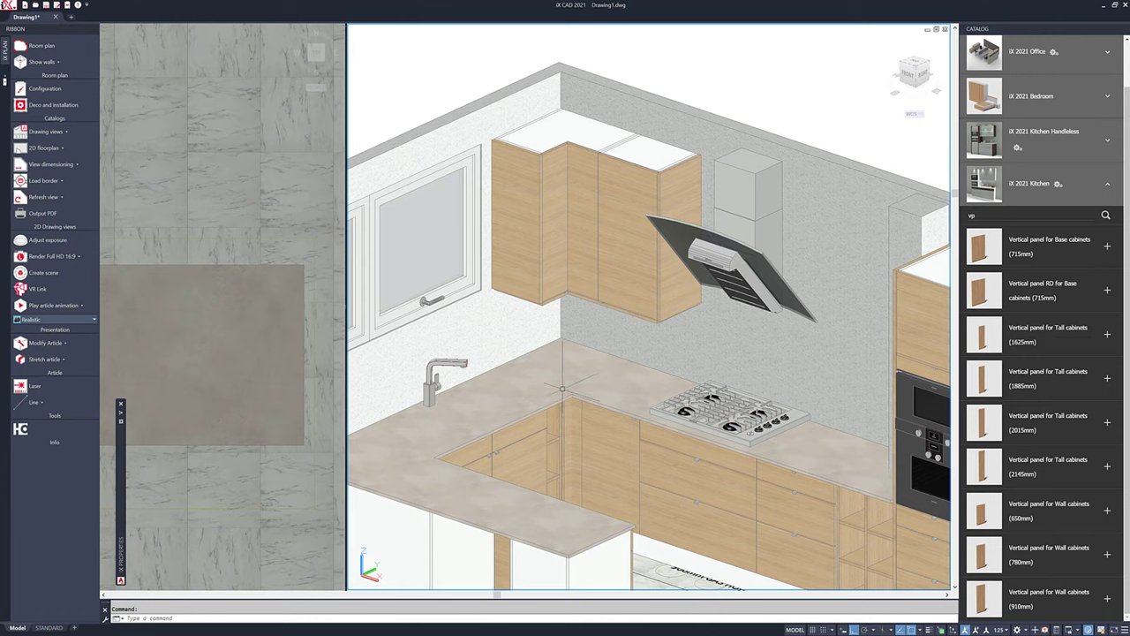
- Select the side panels' bottom edges and move them by an offset of -22
{"action": "scroll", "coordinate": [542, 318], "scroll_direction": "up", "scroll_amount": 5}
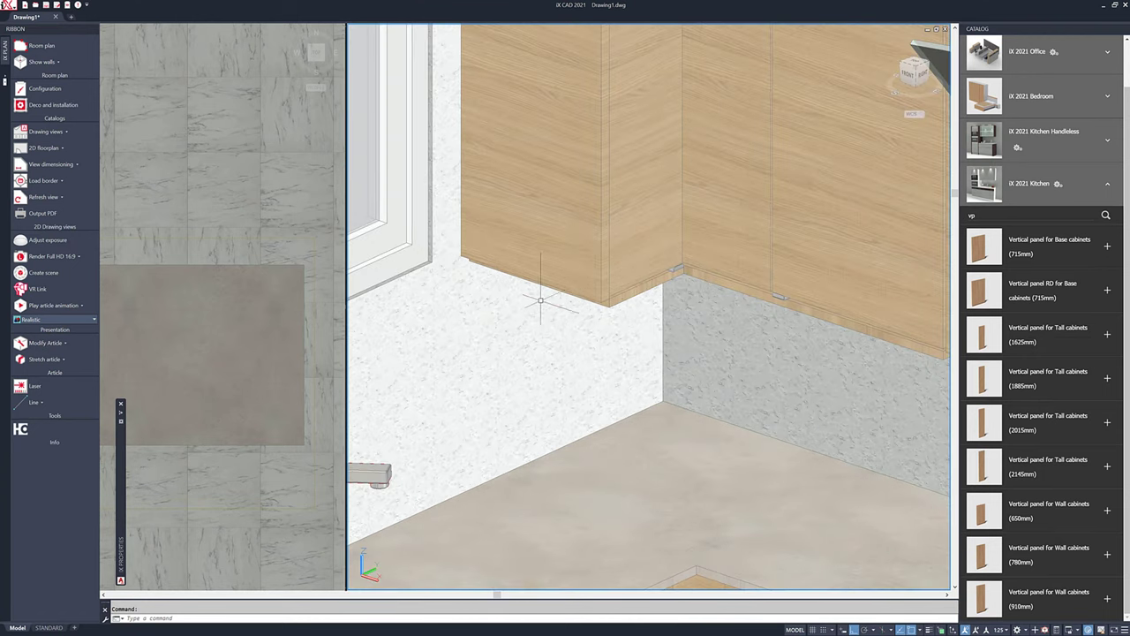
{"action": "right_click", "coordinate": [593, 306]}
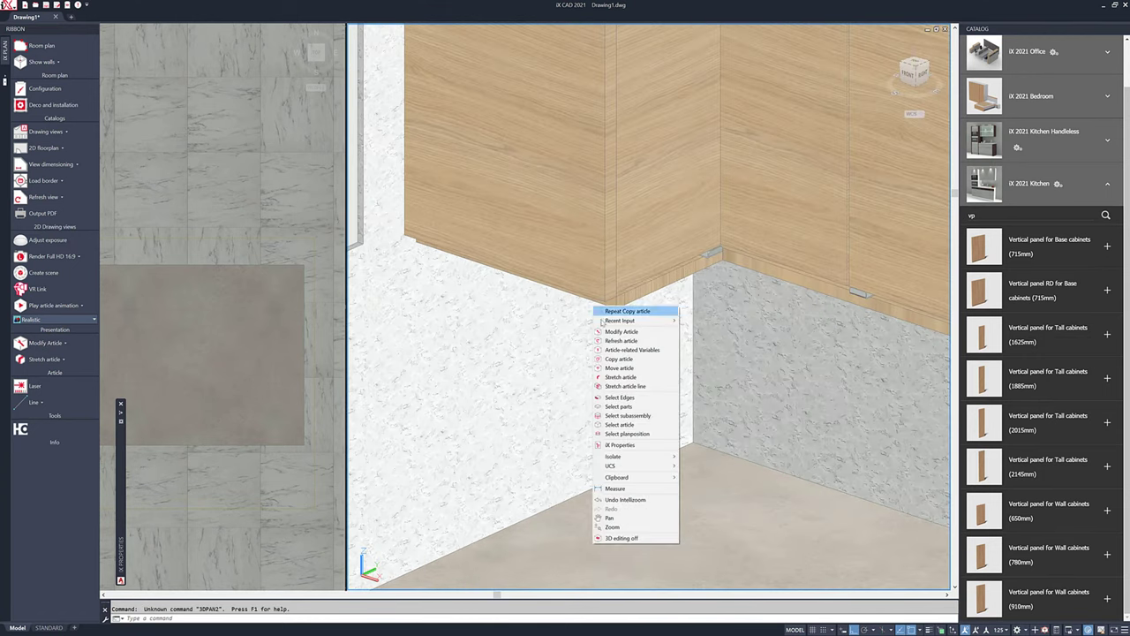
{"action": "left_click", "coordinate": [619, 398]}
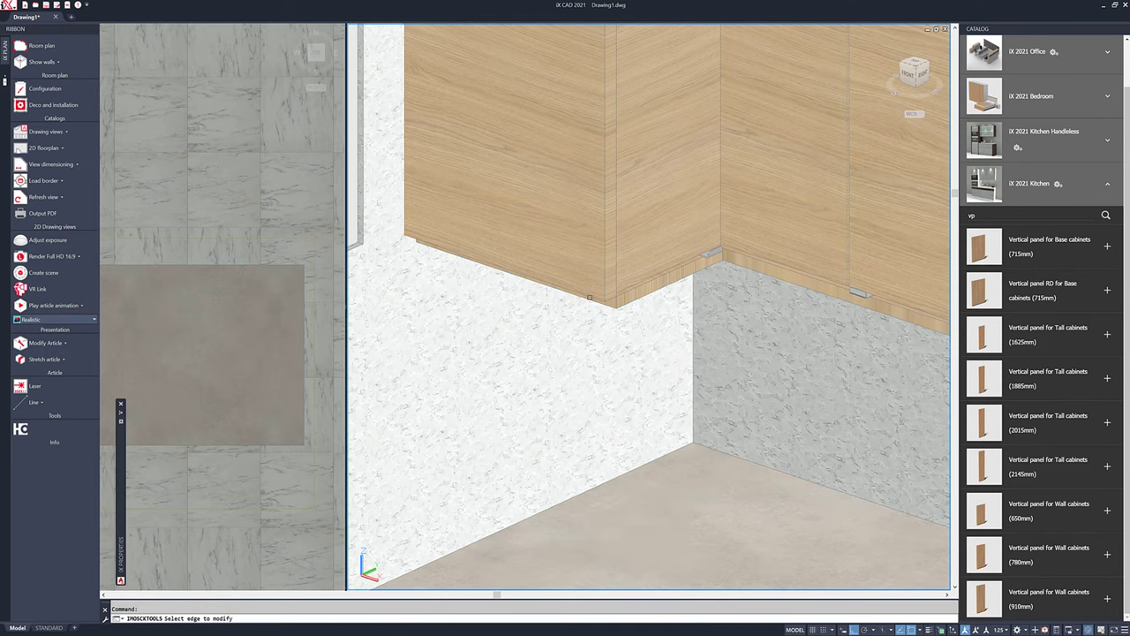
{"action": "scroll", "coordinate": [588, 296], "scroll_direction": "down", "scroll_amount": 3}
{"action": "scroll", "coordinate": [807, 330], "scroll_direction": "up", "scroll_amount": 4}
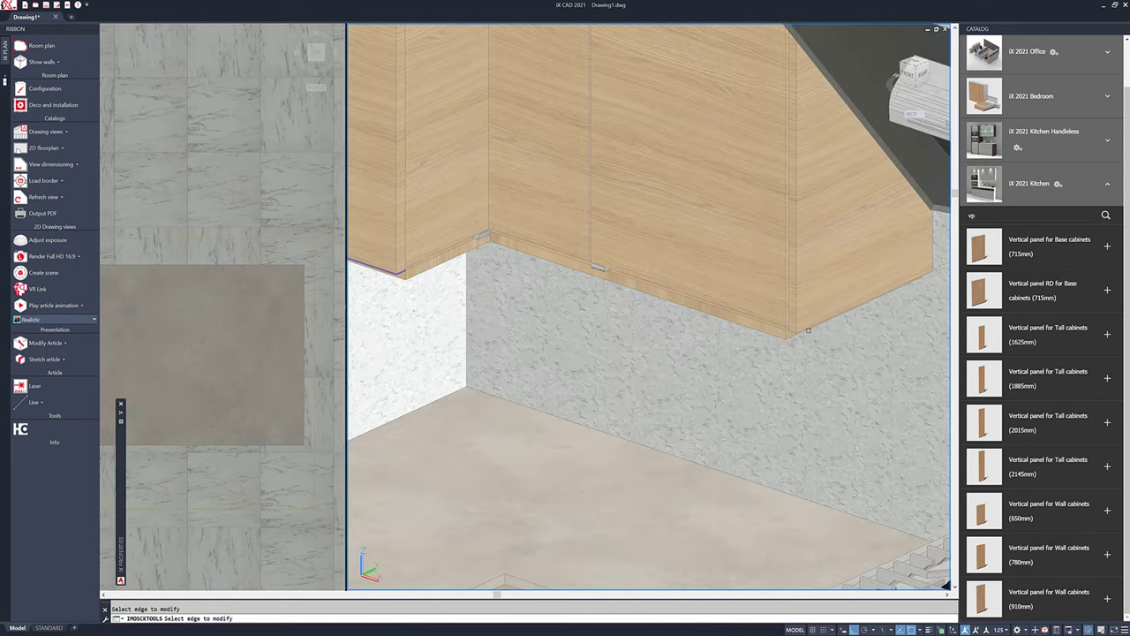
{"action": "left_click", "coordinate": [794, 332]}
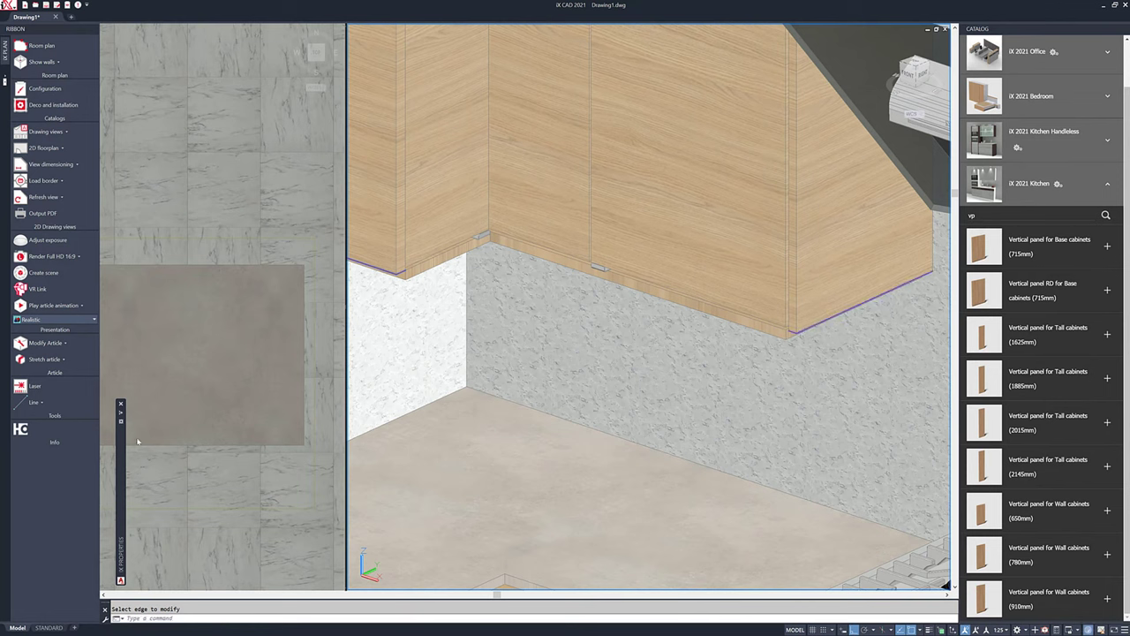
{"action": "mouse_move", "coordinate": [123, 435]}
{"action": "left_click", "coordinate": [134, 495]}
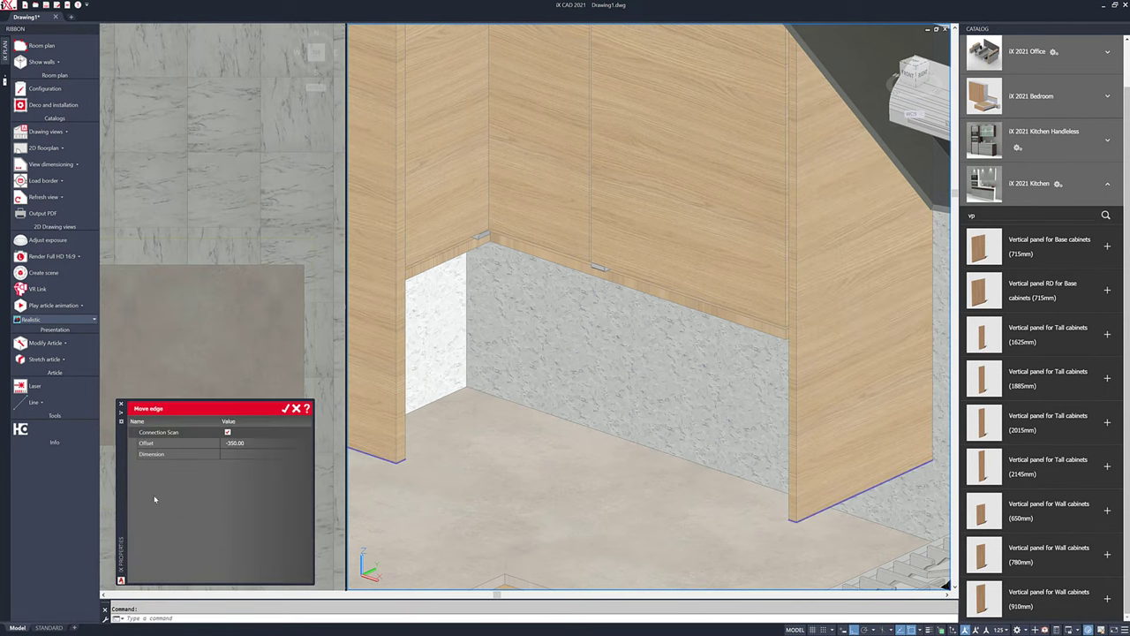
{"action": "mouse_move", "coordinate": [121, 467]}
{"action": "left_click", "coordinate": [232, 454]}
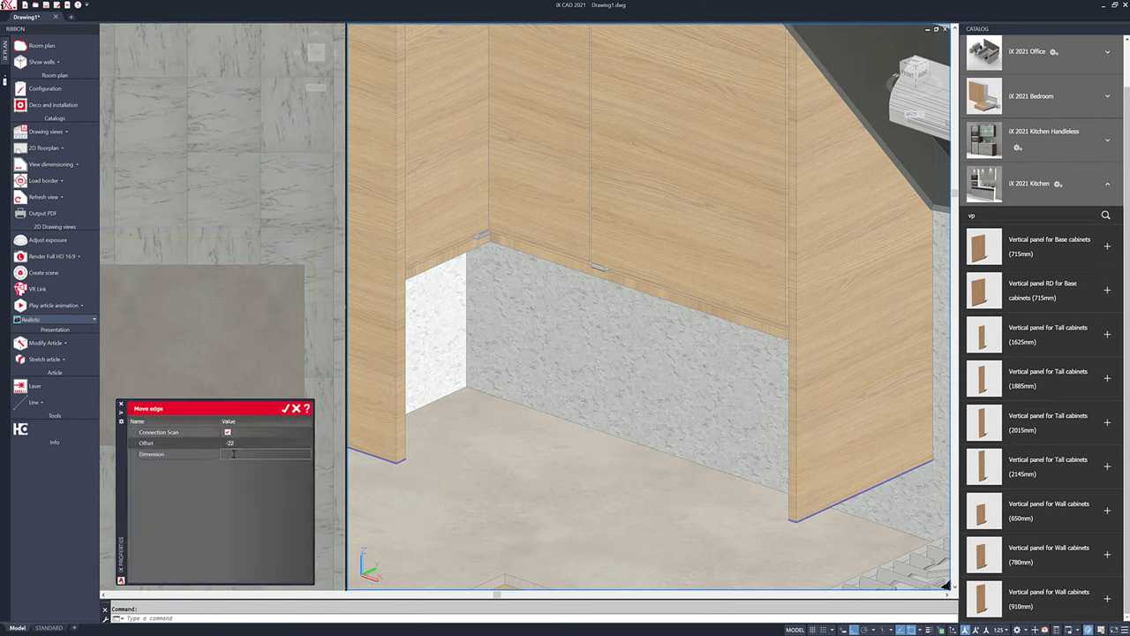
{"action": "key", "text": "Return"}
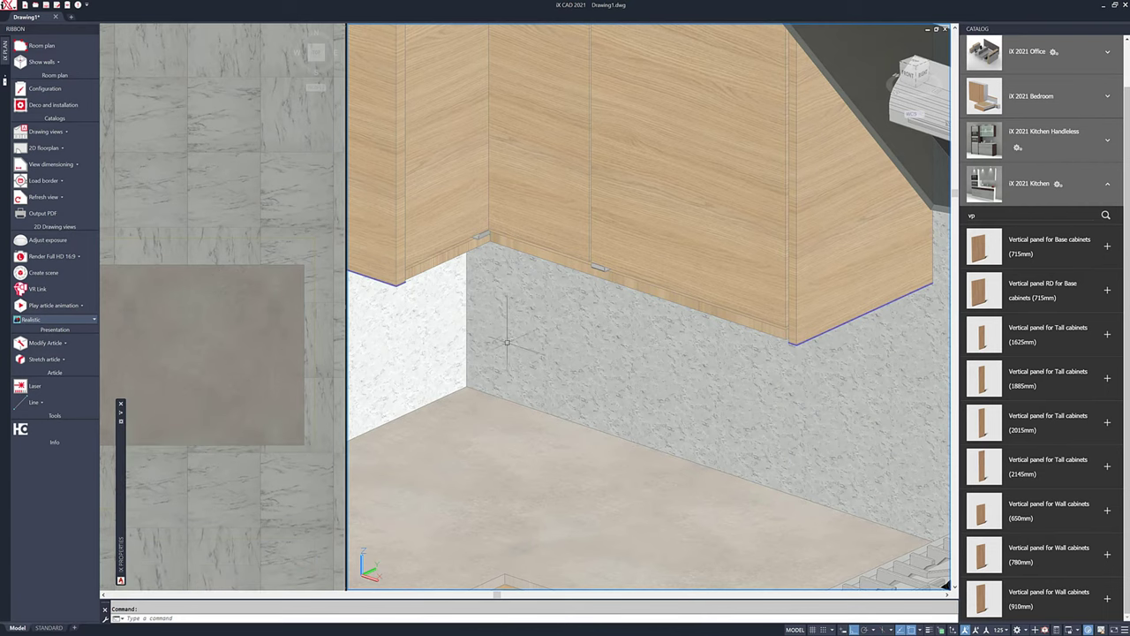
{"action": "middle_click_drag", "start_coordinate": [761, 333], "coordinate": [436, 234], "text": "shift"}
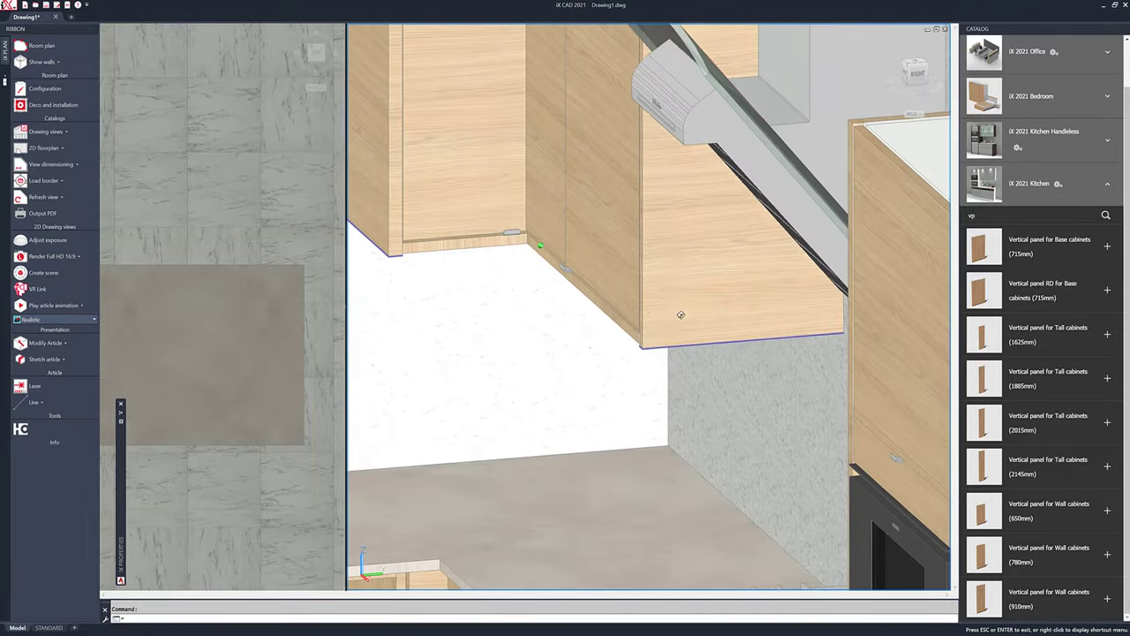
- Copy the side panel and place the copy against the cabinet's right edge
{"action": "right_click", "coordinate": [638, 273]}
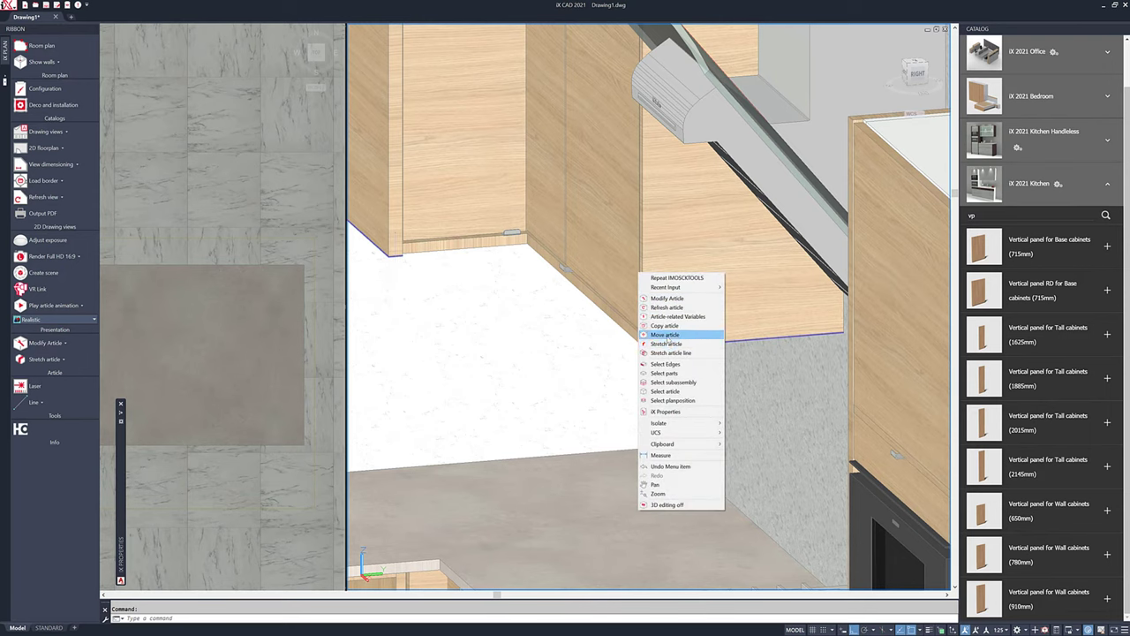
{"action": "left_click", "coordinate": [669, 327]}
{"action": "left_click", "coordinate": [668, 333]}
{"action": "key", "text": "Return"}
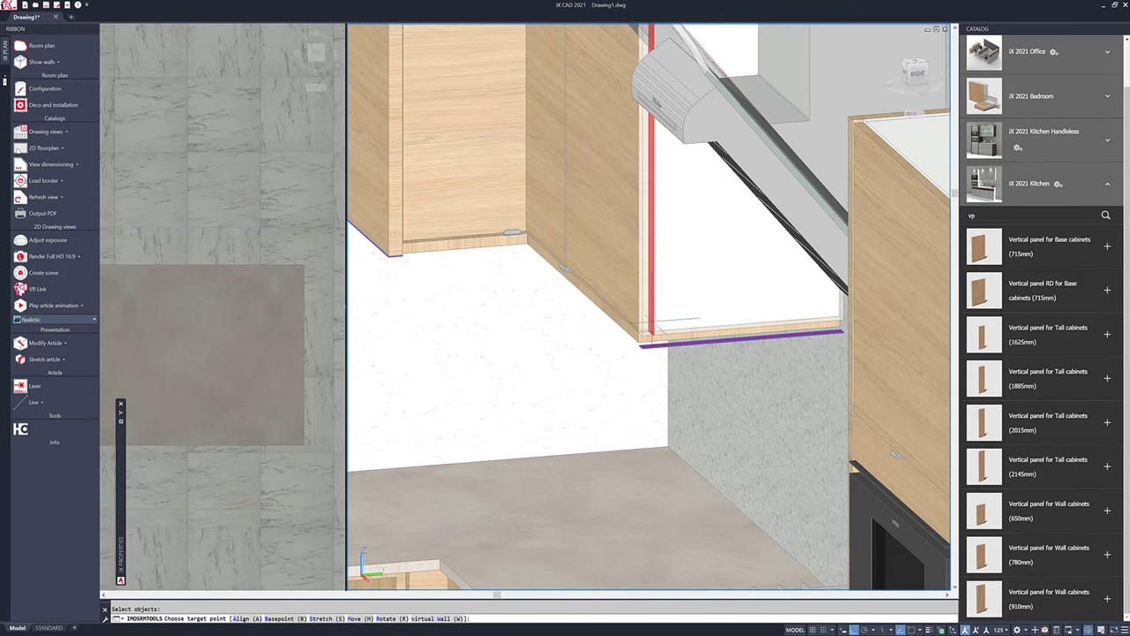
{"action": "middle_click_drag", "start_coordinate": [671, 229], "coordinate": [680, 334], "text": "shift"}
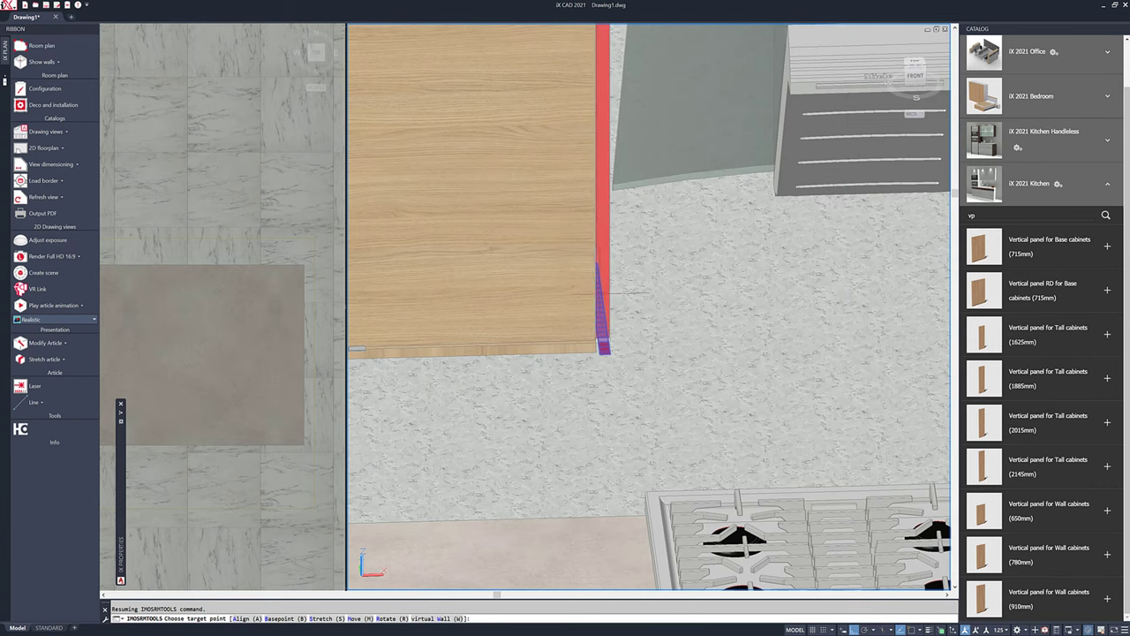
{"action": "left_click", "coordinate": [599, 294]}
{"action": "middle_click_drag", "start_coordinate": [599, 294], "coordinate": [591, 306], "text": "shift"}
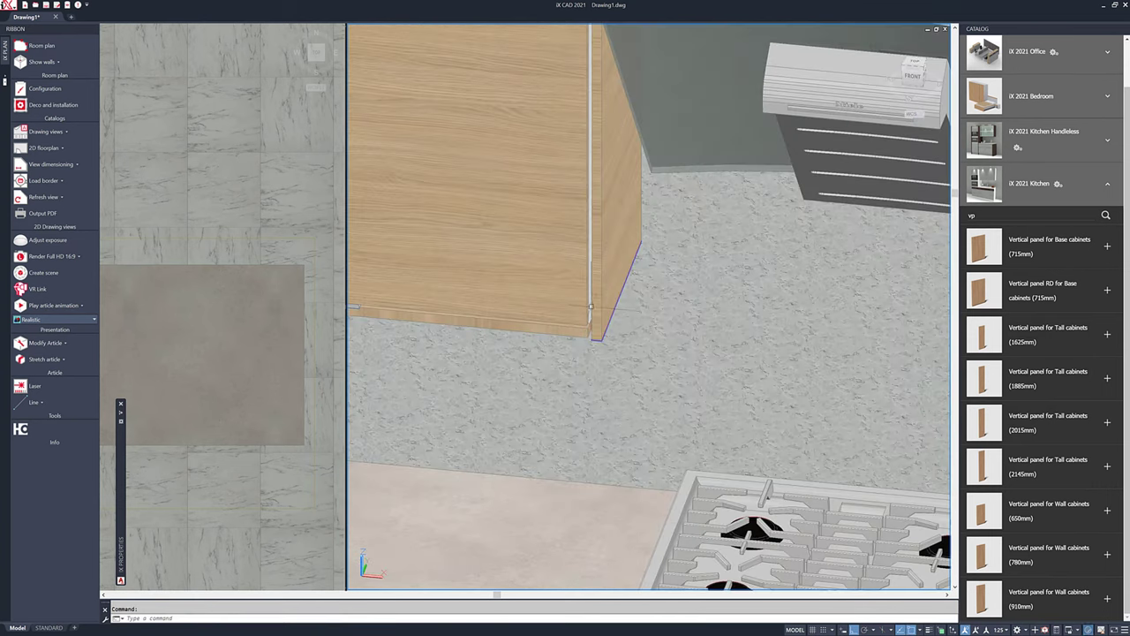
- Give the 910mm vertical panel an Oak Matt finish and place it at the wall cabinets
{"action": "right_click", "coordinate": [591, 306]}
{"action": "left_click", "coordinate": [619, 332]}
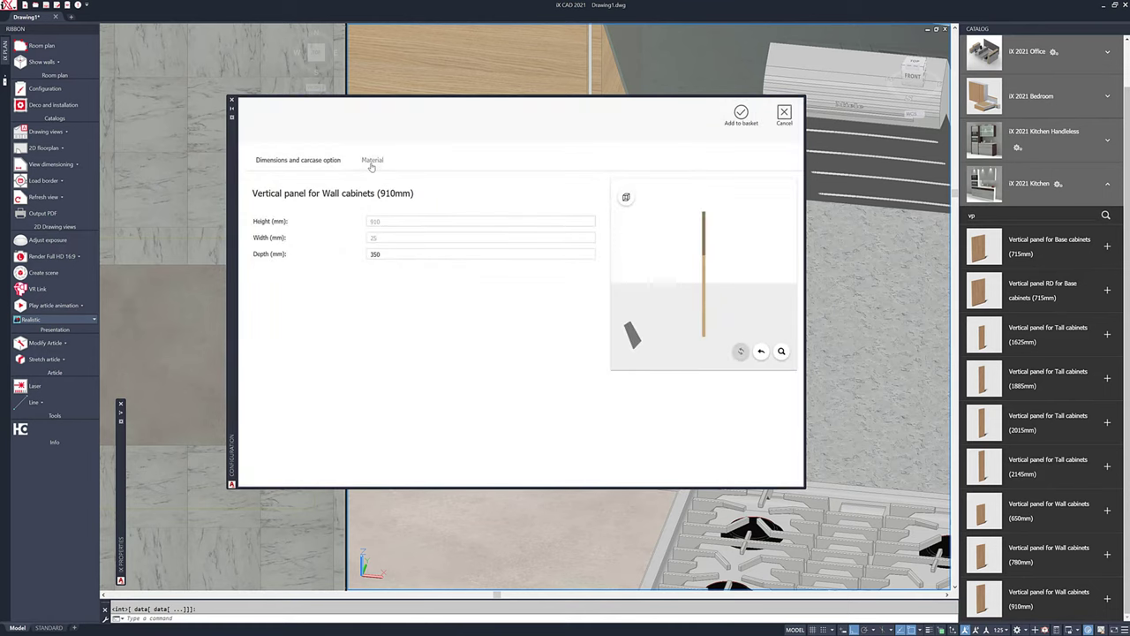
{"action": "left_click", "coordinate": [372, 161]}
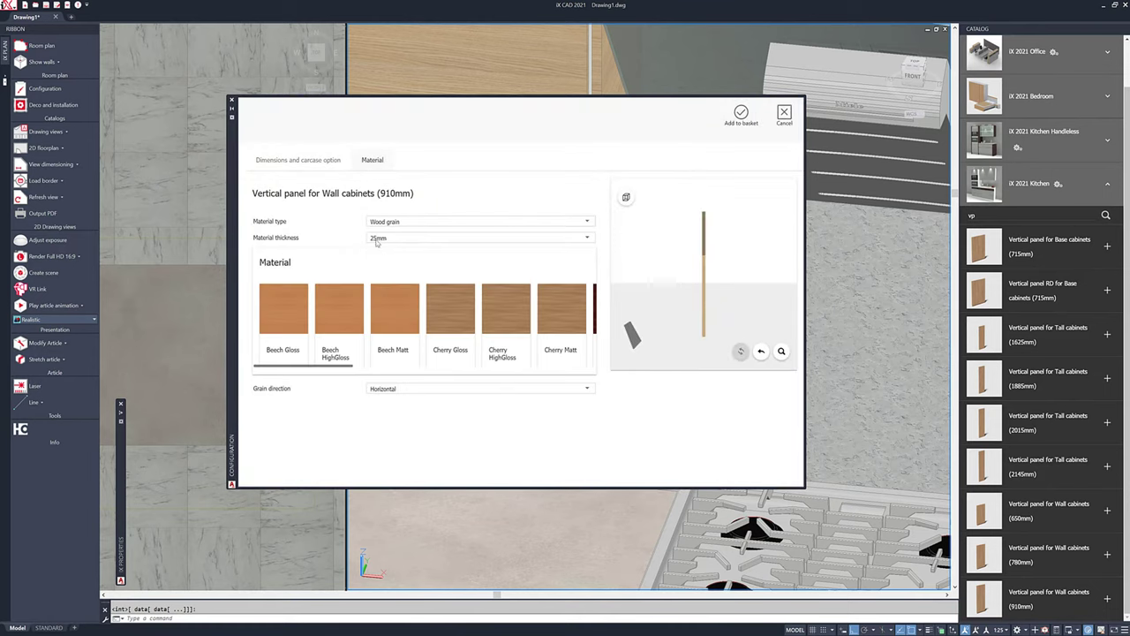
{"action": "scroll", "coordinate": [431, 338], "scroll_direction": "down", "scroll_amount": 5}
{"action": "left_click", "coordinate": [429, 351]}
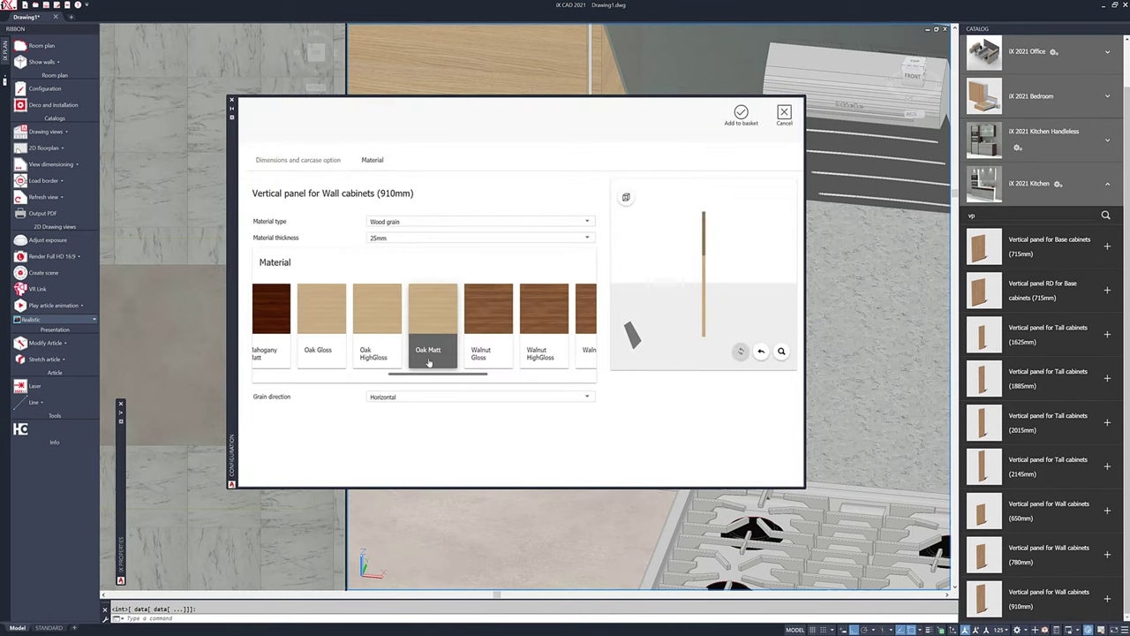
{"action": "left_click", "coordinate": [741, 113]}
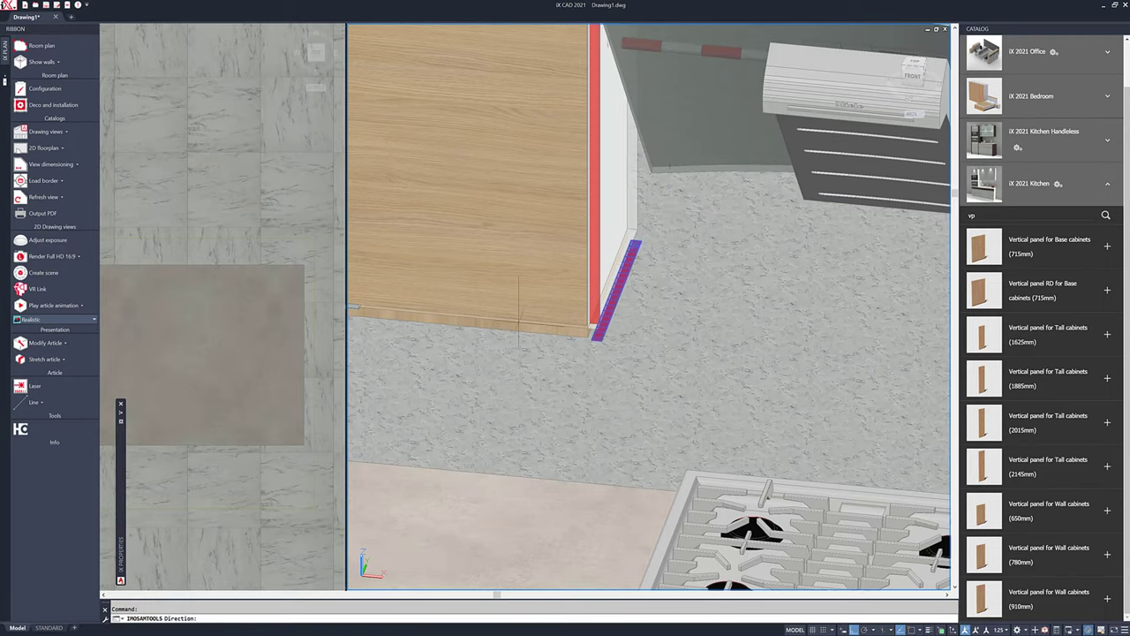
{"action": "scroll", "coordinate": [518, 304], "scroll_direction": "down", "scroll_amount": 5}
{"action": "left_click", "coordinate": [532, 424]}
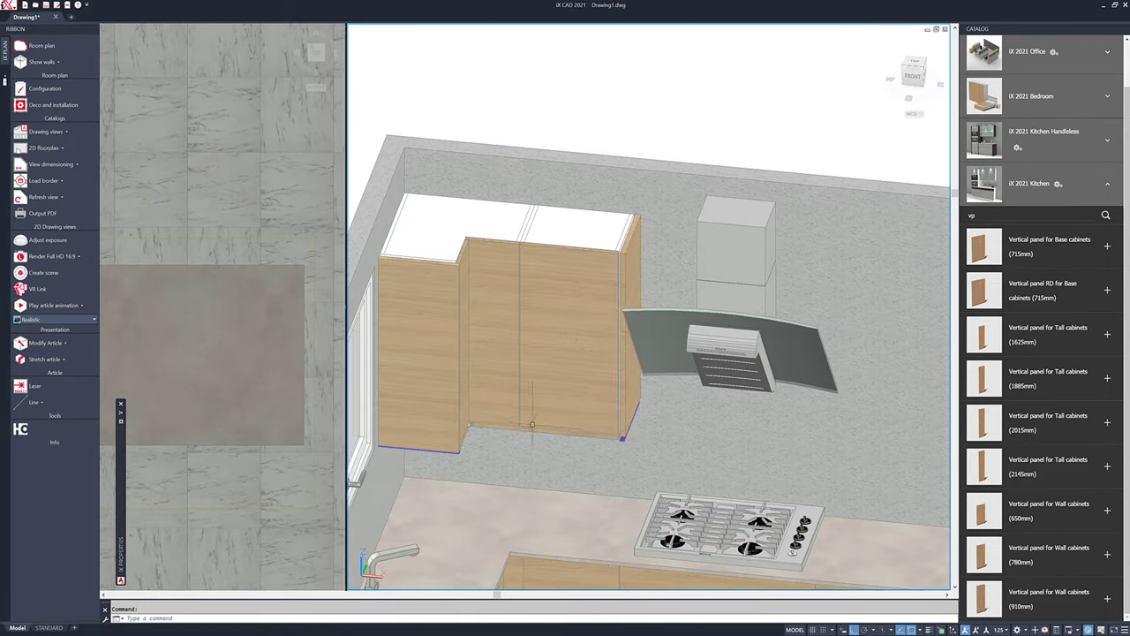
- Cancel a move of the new panel, leaving it in place, and reopen its editing options
{"action": "right_click", "coordinate": [617, 235]}
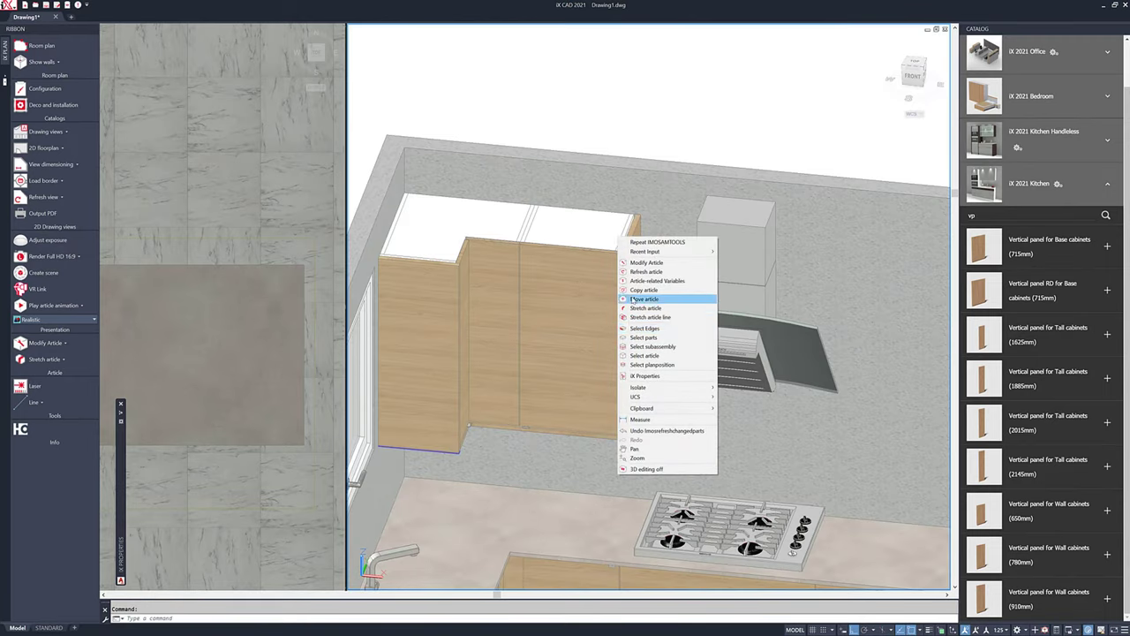
{"action": "left_click", "coordinate": [671, 299]}
{"action": "key", "text": "Return"}
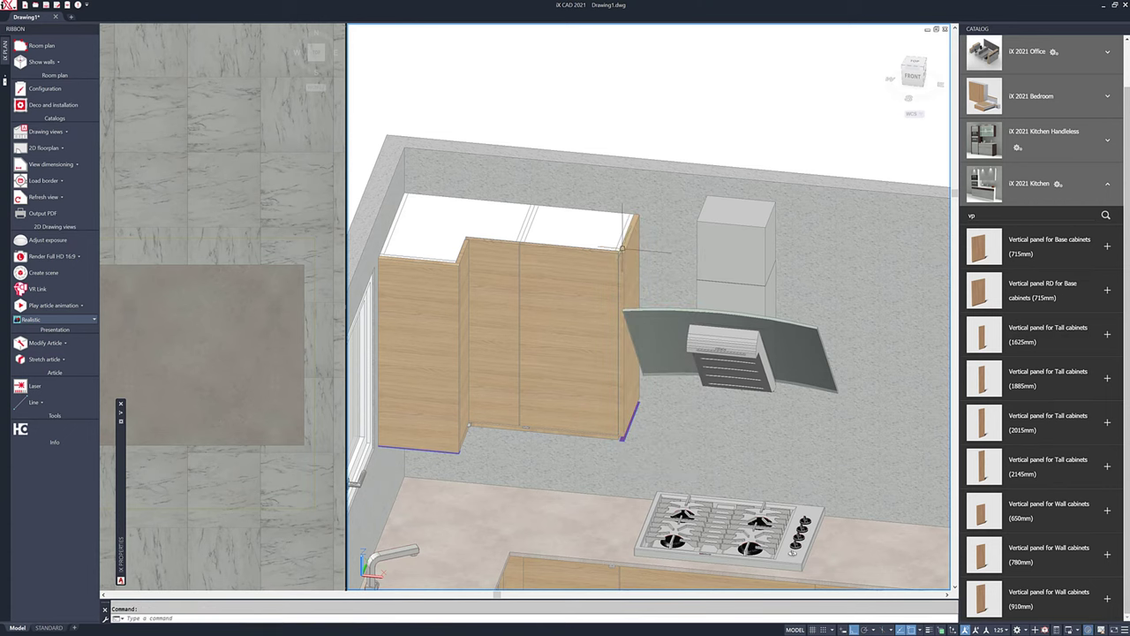
{"action": "scroll", "coordinate": [569, 439], "scroll_direction": "up", "scroll_amount": 5}
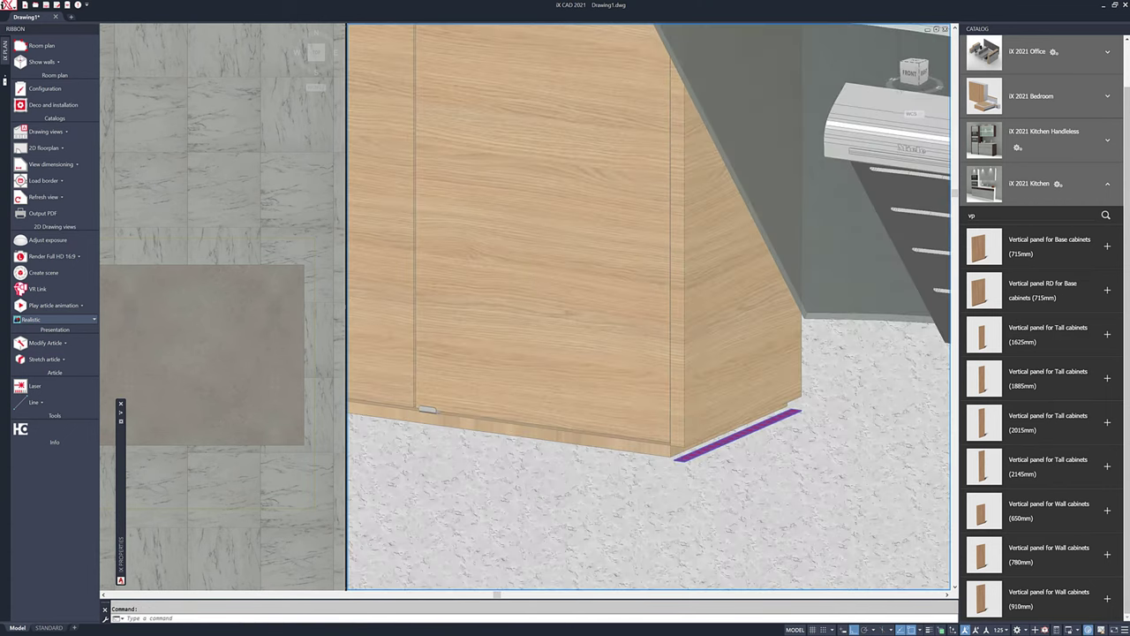
{"action": "right_click", "coordinate": [687, 442]}
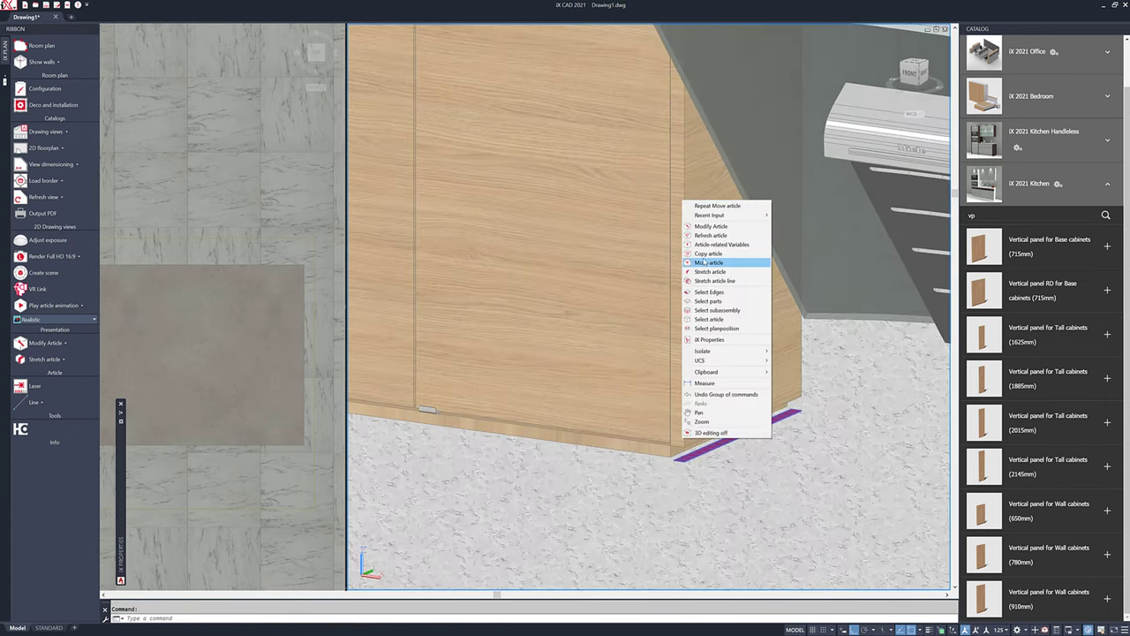
- Select the end panel's bottom edge and move it by a -22 offset
{"action": "left_click", "coordinate": [709, 291]}
{"action": "left_click", "coordinate": [691, 441]}
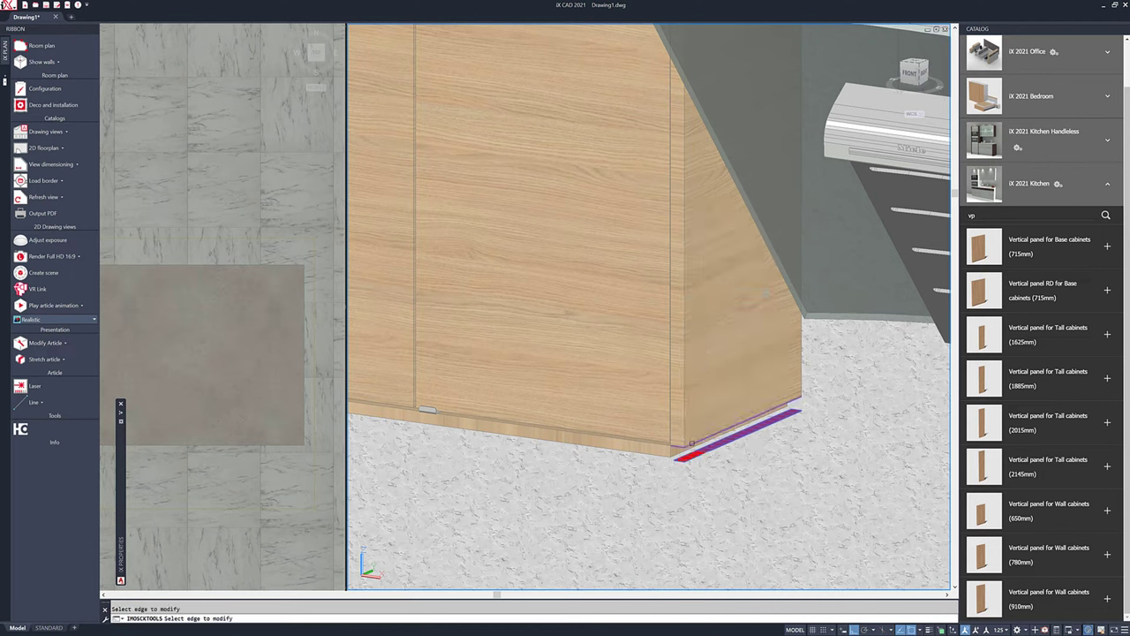
{"action": "key", "text": "Return"}
{"action": "mouse_move", "coordinate": [121, 444]}
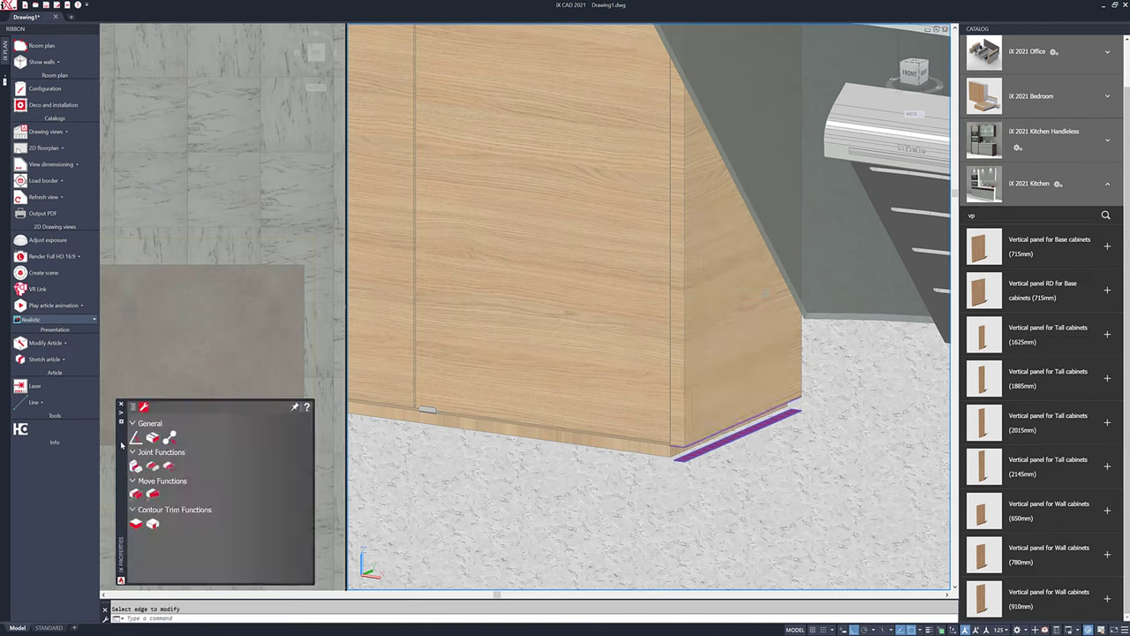
{"action": "left_click", "coordinate": [136, 493]}
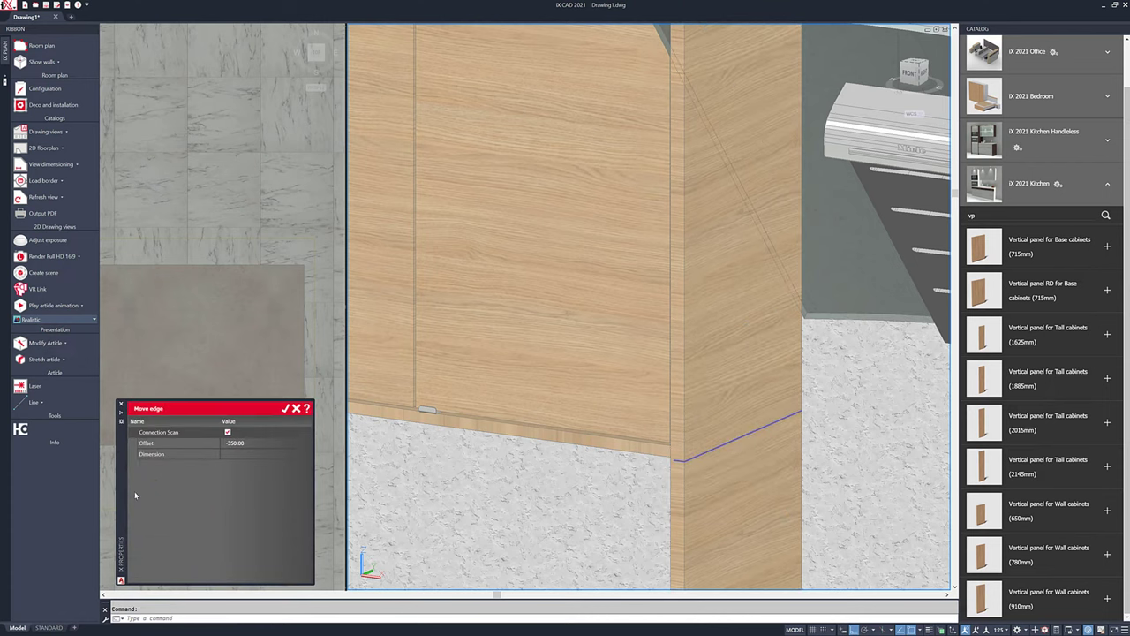
{"action": "left_click", "coordinate": [239, 443]}
{"action": "left_click", "coordinate": [229, 453]}
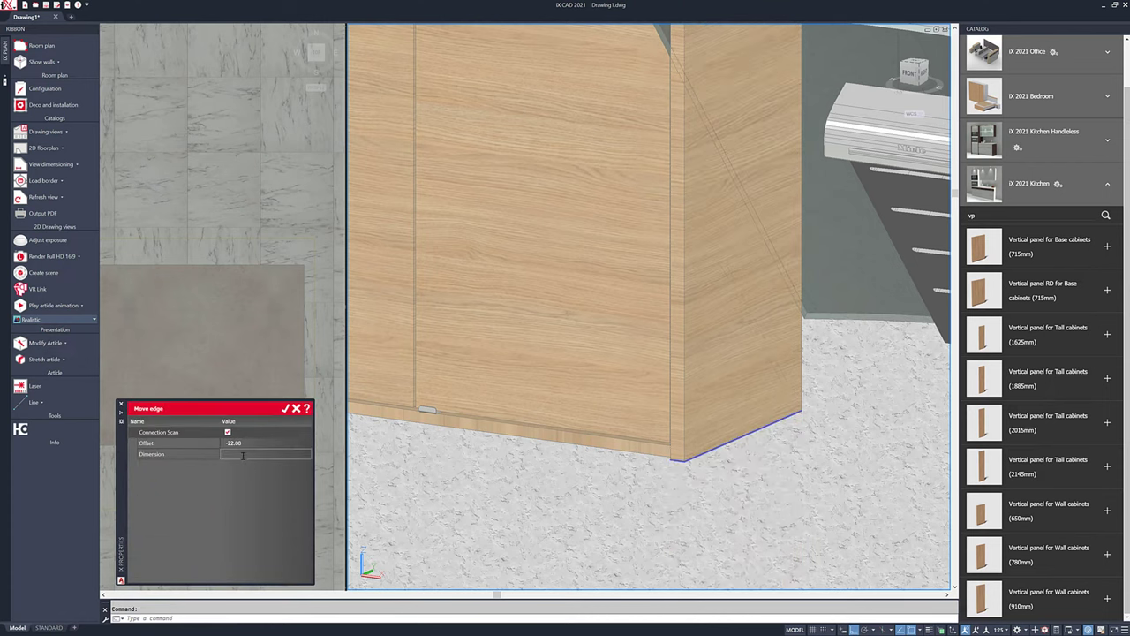
{"action": "left_click", "coordinate": [285, 407]}
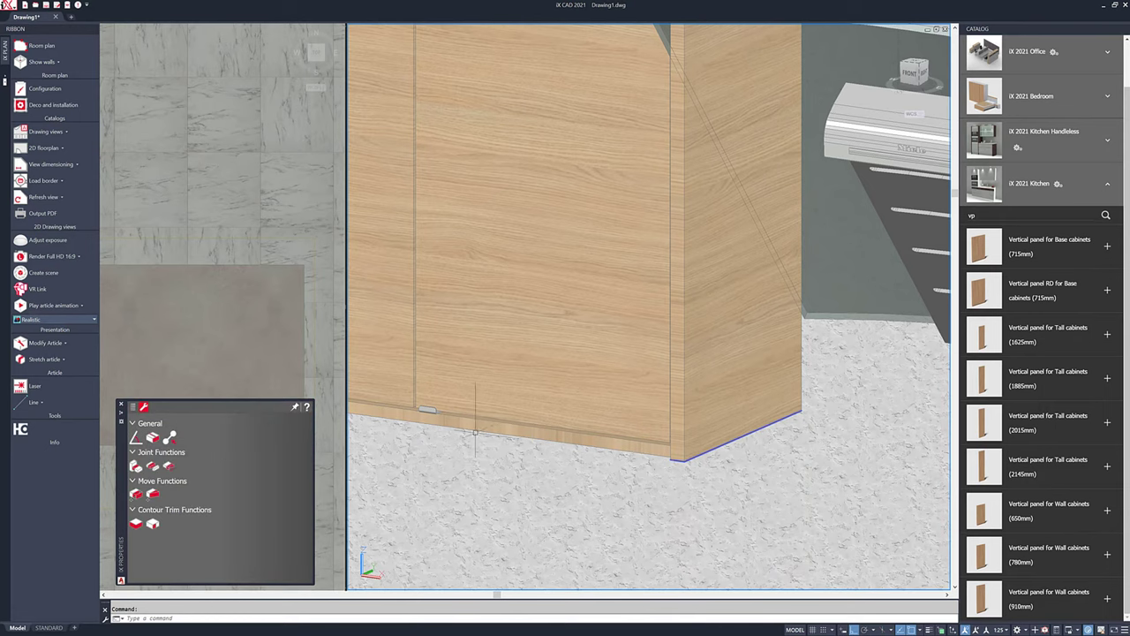
{"action": "scroll", "coordinate": [475, 433], "scroll_direction": "down", "scroll_amount": 5}
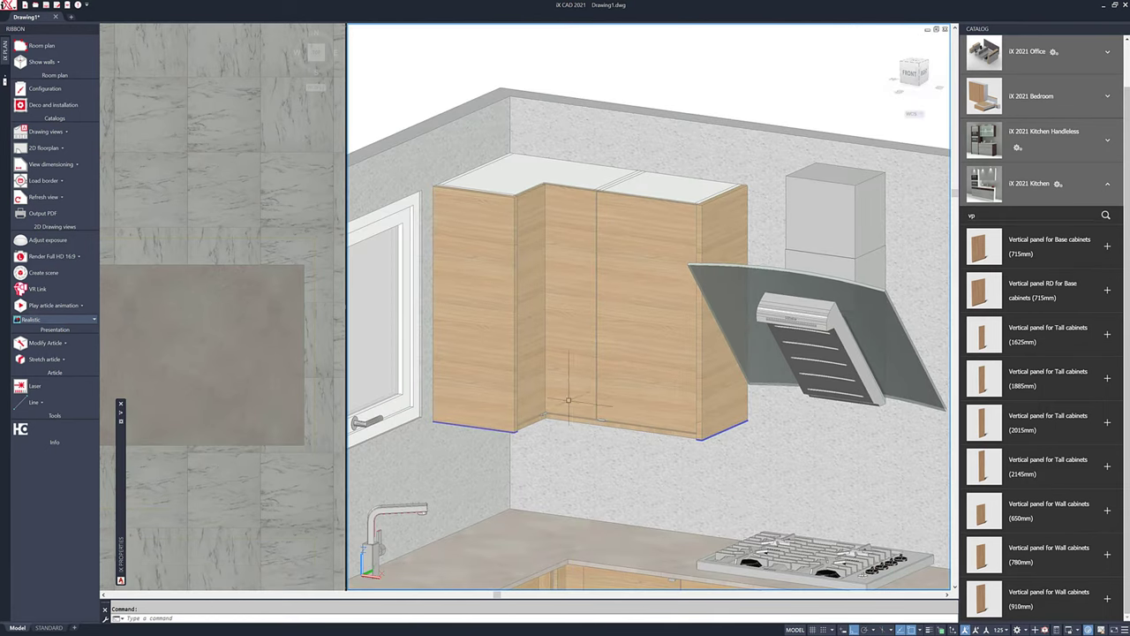
- Orbit to an isometric view, zoom out, and pan to show the floor and rug
{"action": "middle_click_drag", "start_coordinate": [569, 400], "coordinate": [453, 384], "text": "shift"}
{"action": "middle_click_drag", "start_coordinate": [482, 384], "coordinate": [520, 416], "text": "shift"}
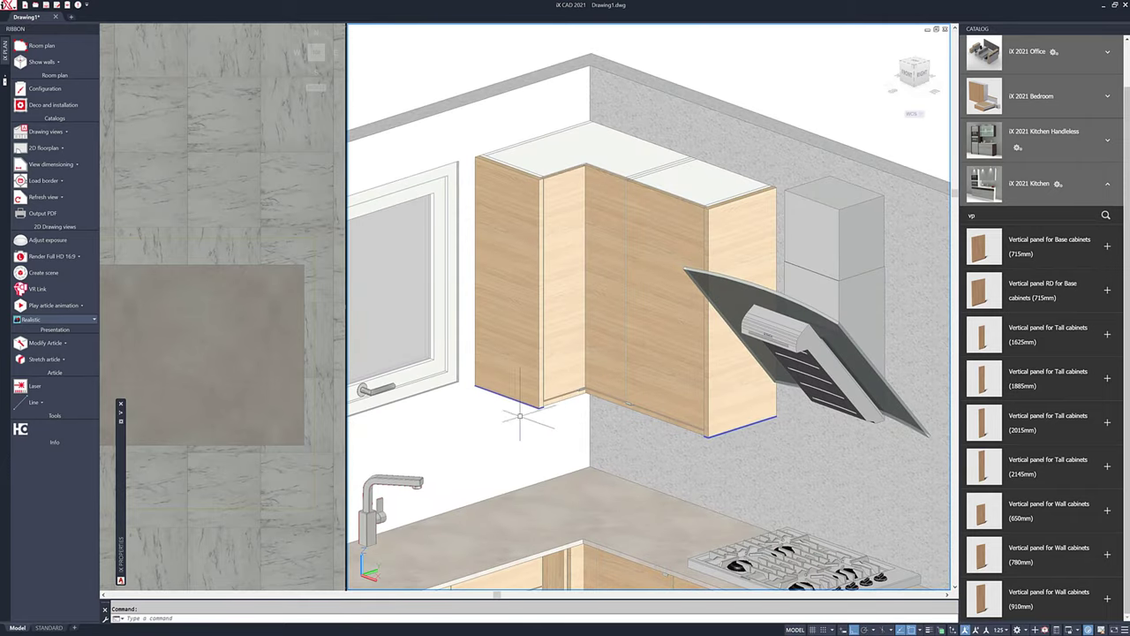
{"action": "scroll", "coordinate": [834, 437], "scroll_direction": "down", "scroll_amount": 5}
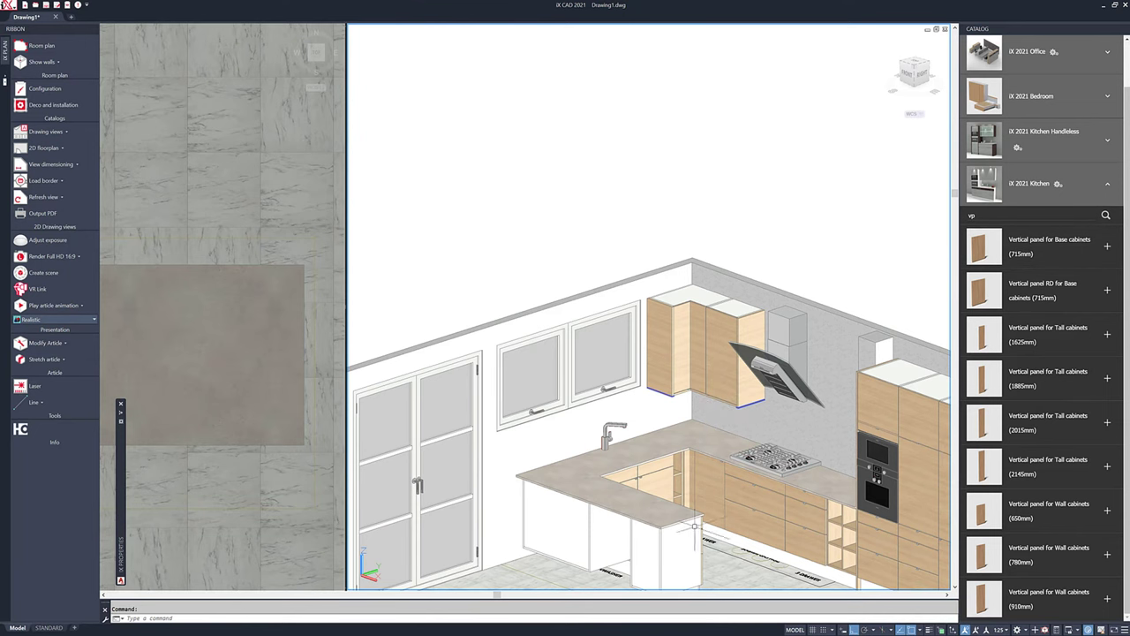
{"action": "middle_click_drag", "start_coordinate": [694, 527], "coordinate": [710, 396]}
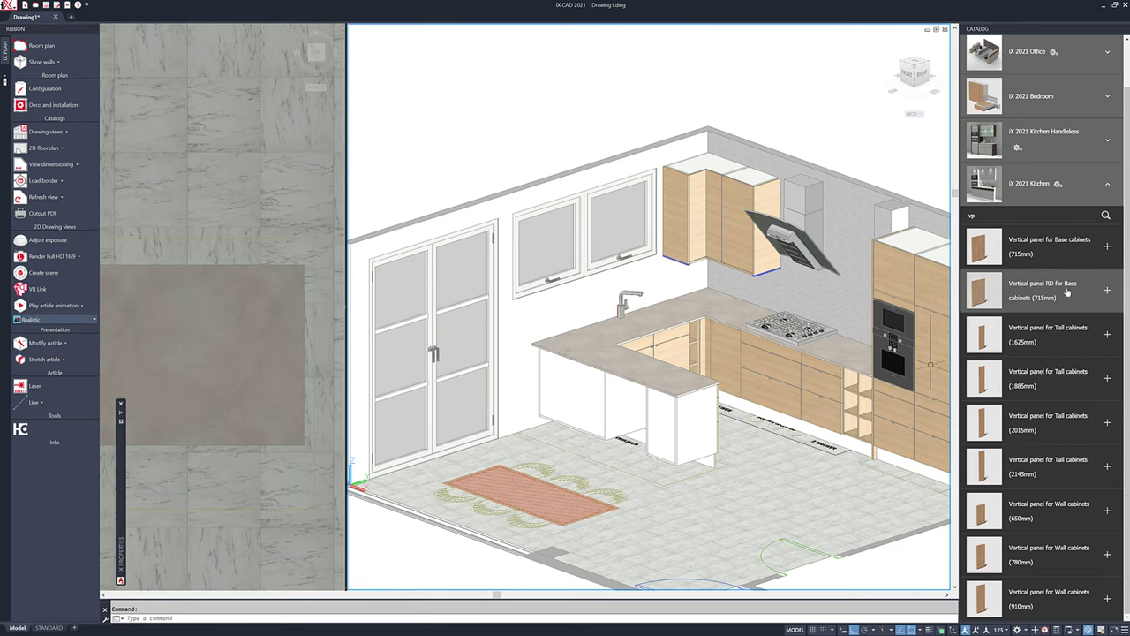
- Insert a Vertical panel RD for base cabinets along the island, stretched by a -22 difference
{"action": "left_click", "coordinate": [1107, 292]}
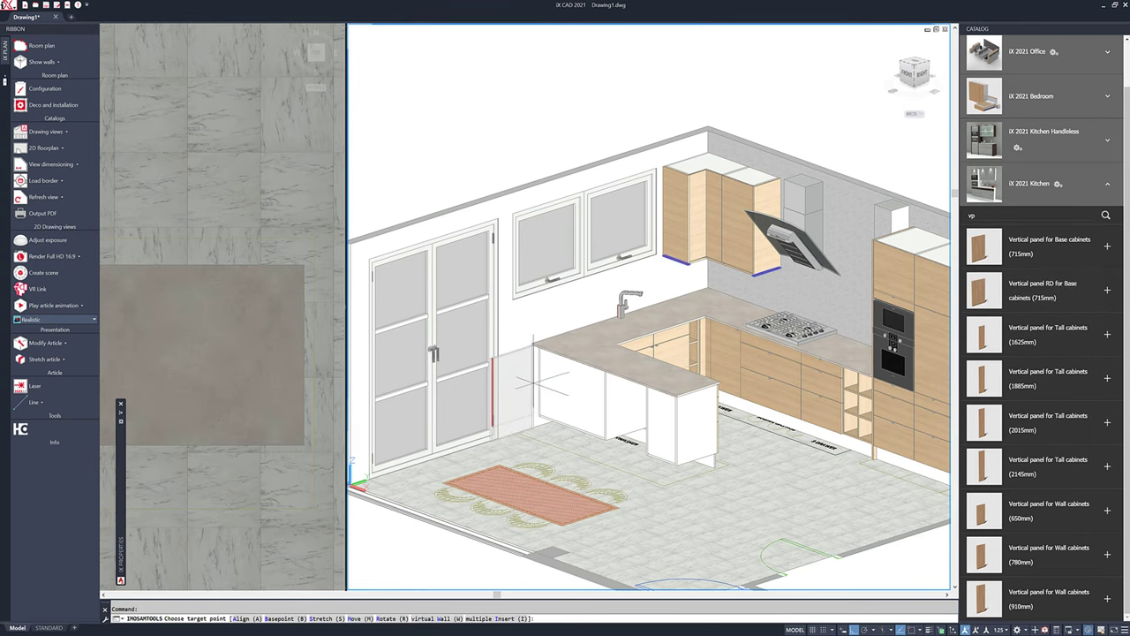
{"action": "scroll", "coordinate": [541, 386], "scroll_direction": "up", "scroll_amount": 4}
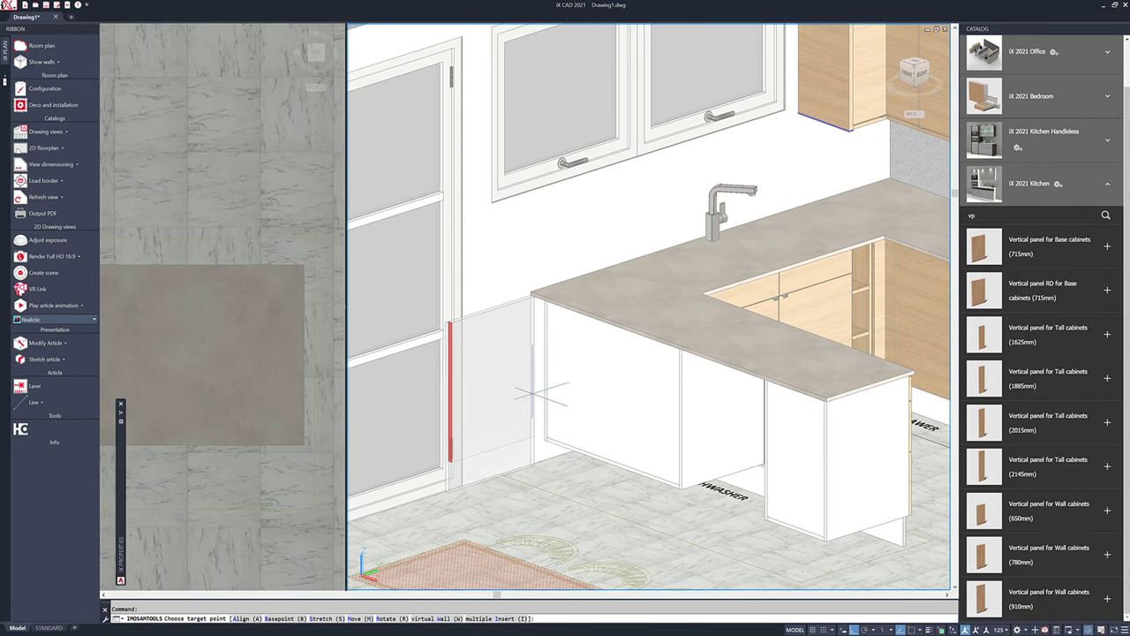
{"action": "key", "text": "Return"}
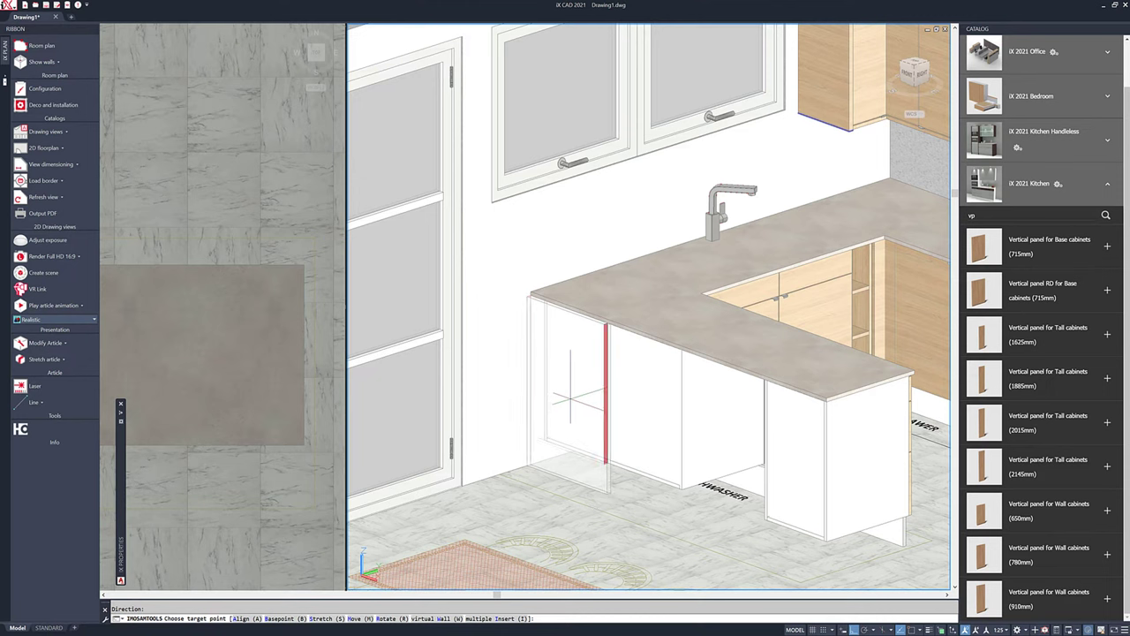
{"action": "key", "text": "Return"}
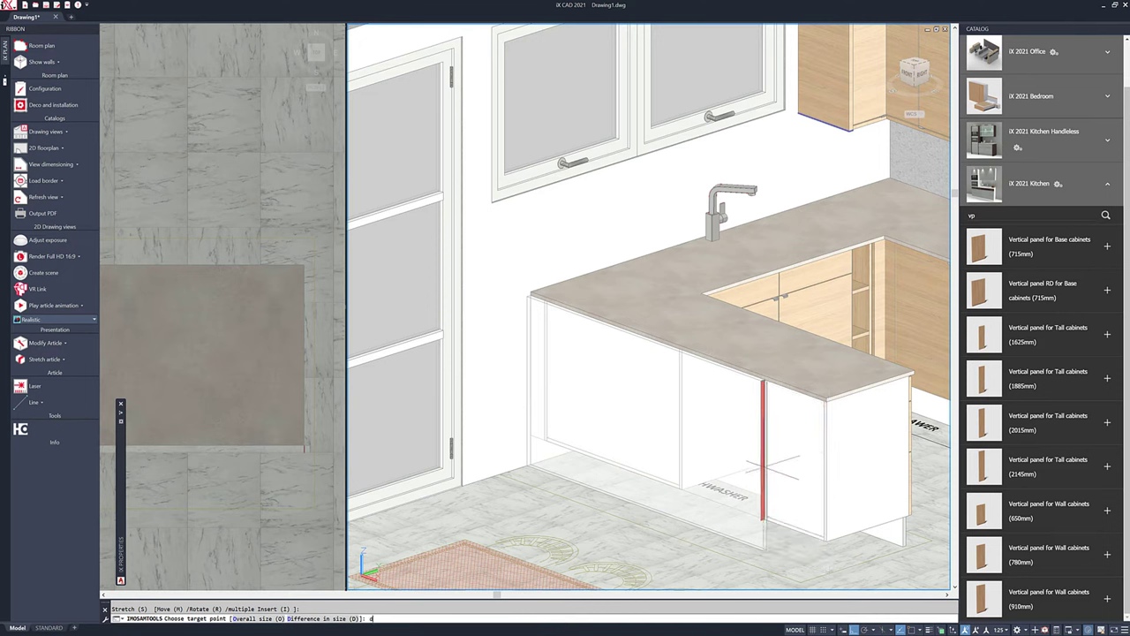
{"action": "key", "text": "Return"}
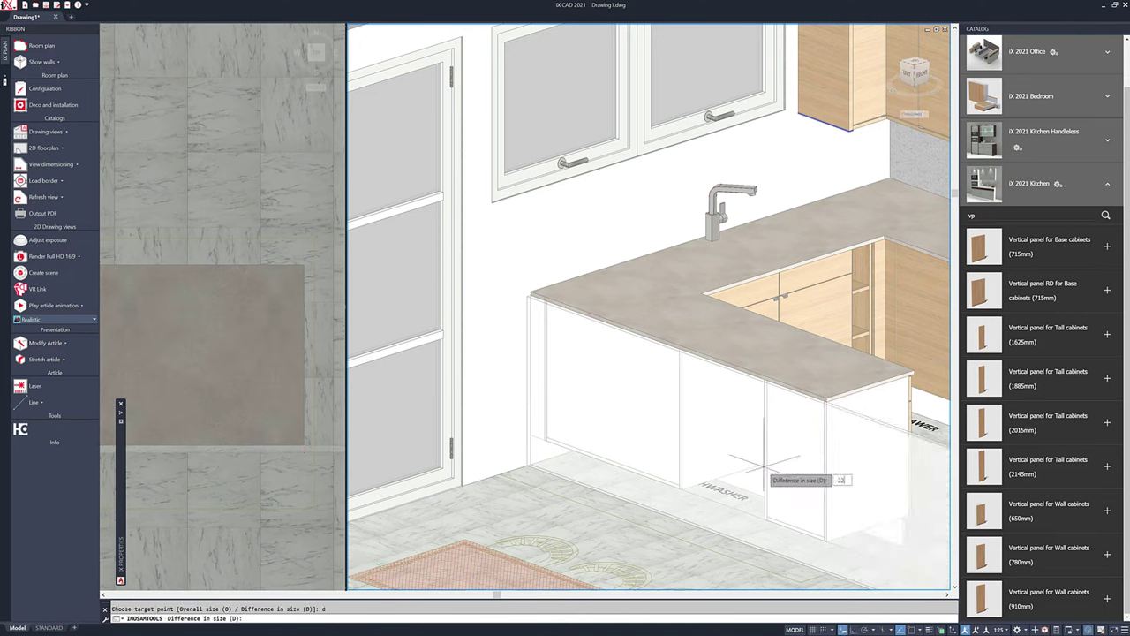
{"action": "key", "text": "Return"}
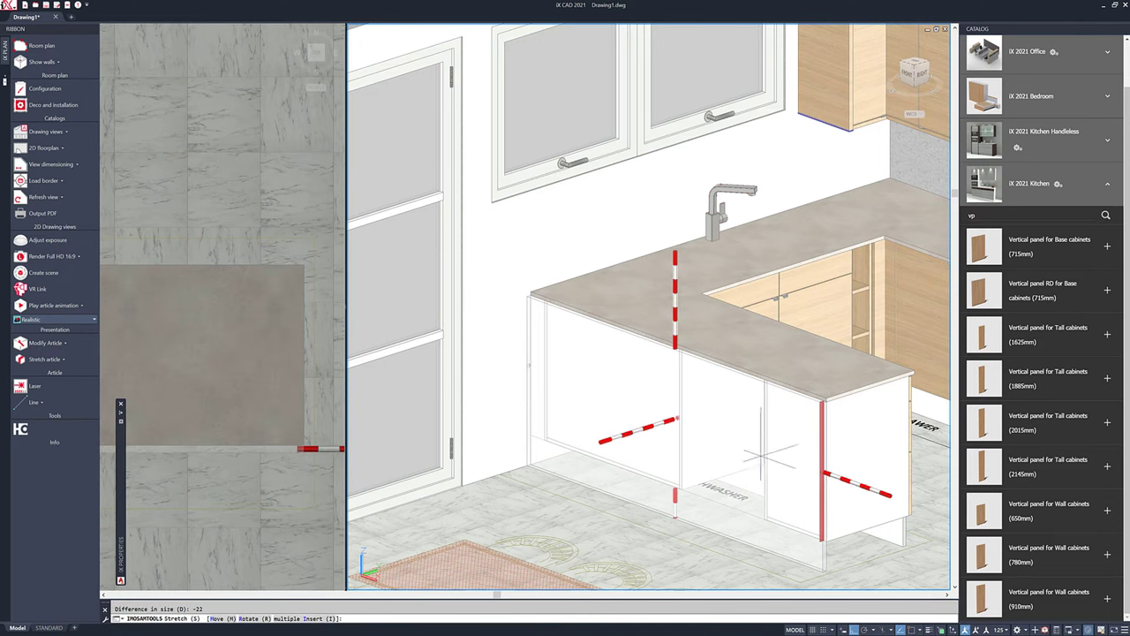
{"action": "right_click", "coordinate": [498, 531]}
{"action": "left_click", "coordinate": [505, 535]}
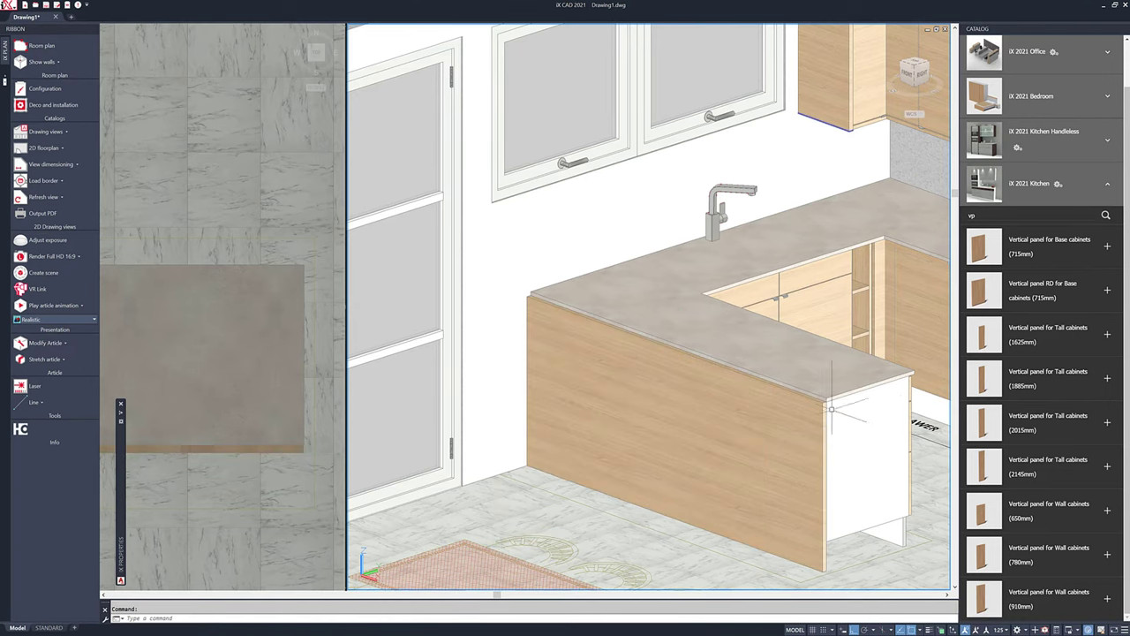
{"action": "scroll", "coordinate": [831, 409], "scroll_direction": "up", "scroll_amount": 5}
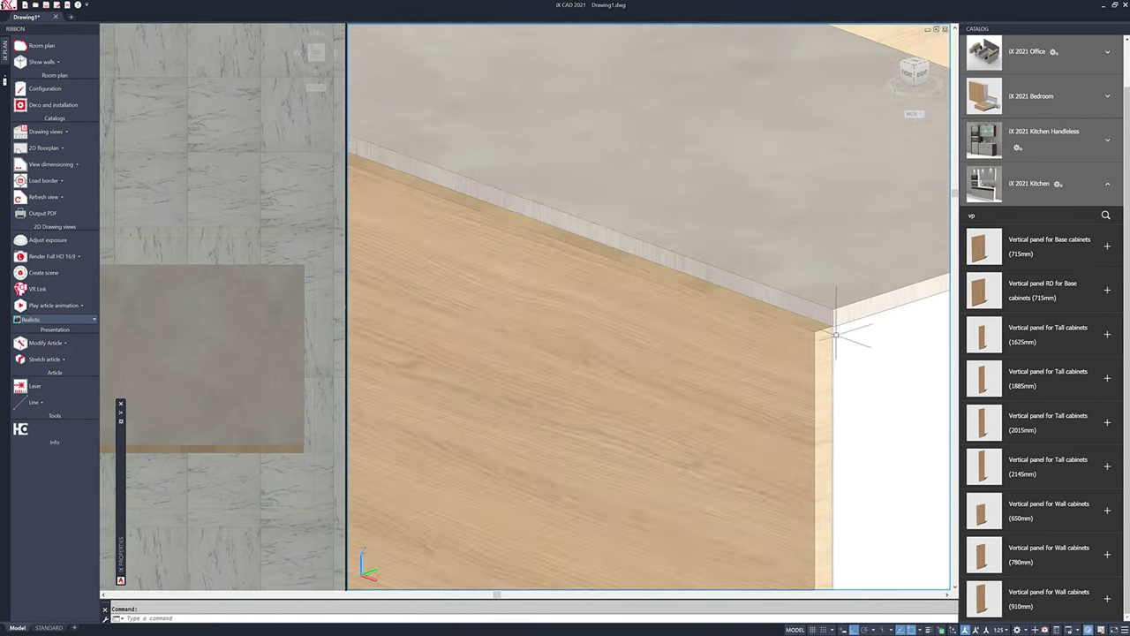
- Insert a second base-cabinet panel at the island end, stretched to an overall size of 900
{"action": "scroll", "coordinate": [835, 335], "scroll_direction": "down", "scroll_amount": 5}
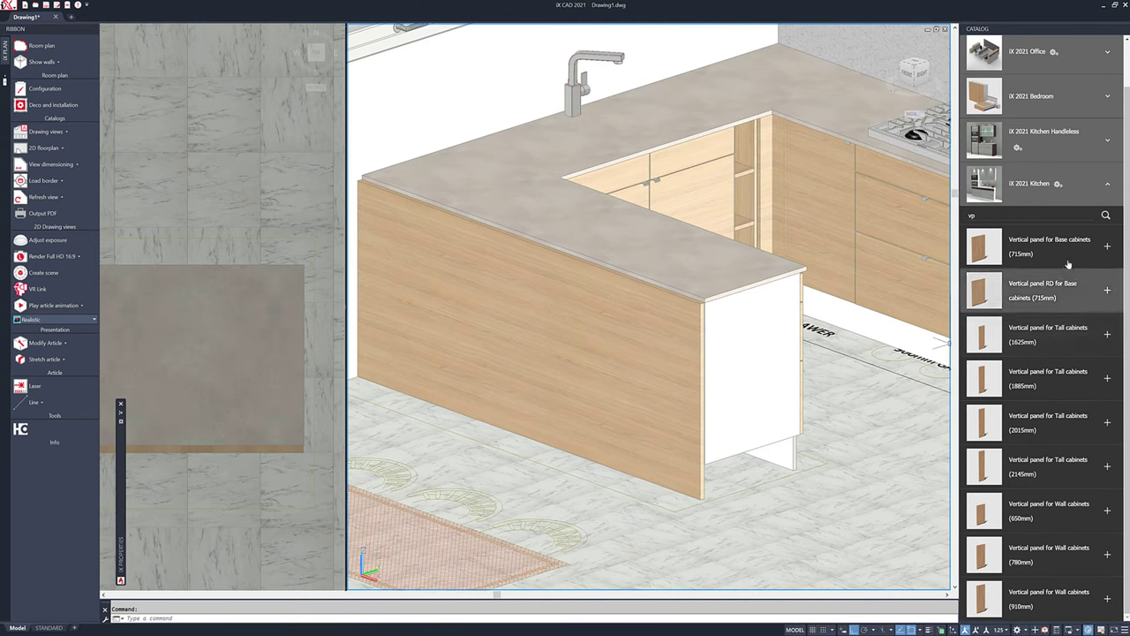
{"action": "left_click", "coordinate": [1076, 284]}
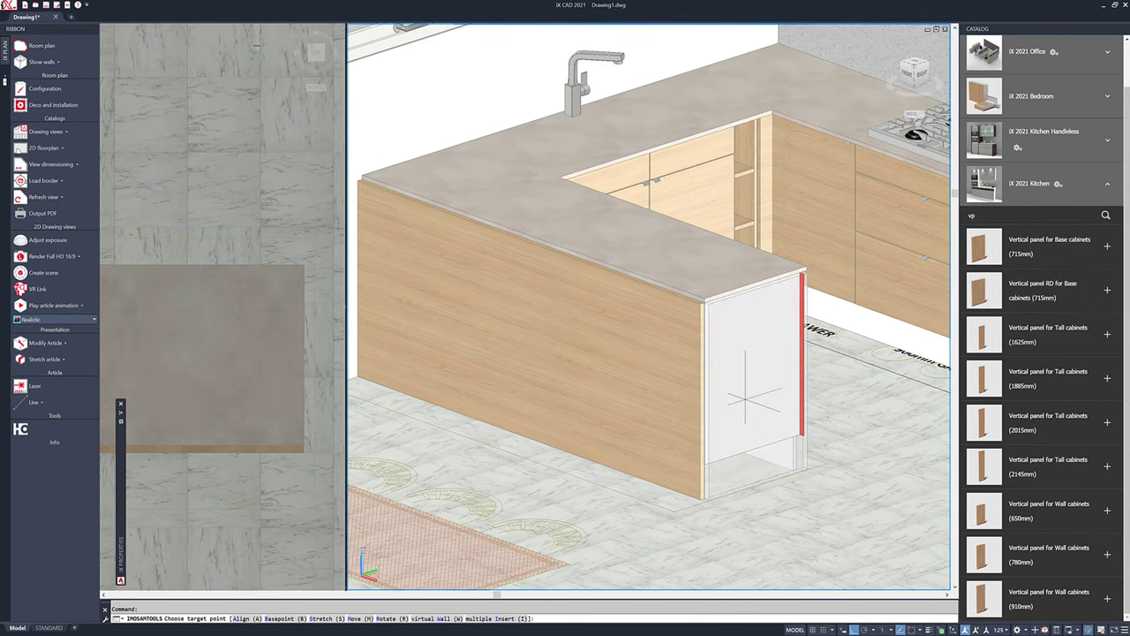
{"action": "type", "text": "s"}
{"action": "key", "text": "Return"}
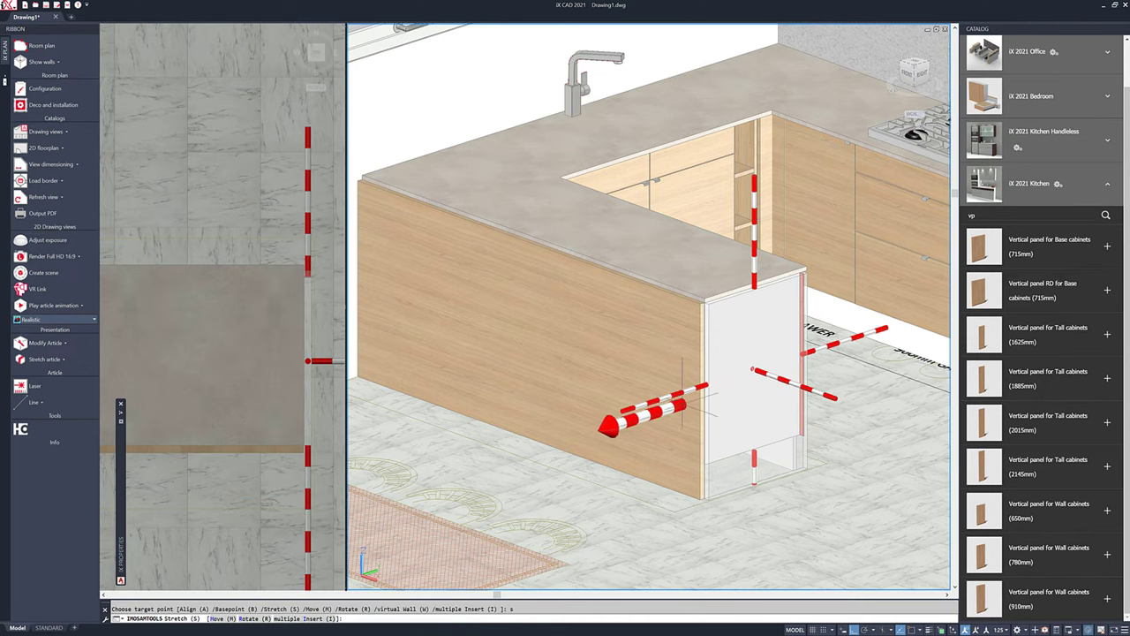
{"action": "scroll", "coordinate": [616, 411], "scroll_direction": "down", "scroll_amount": 5}
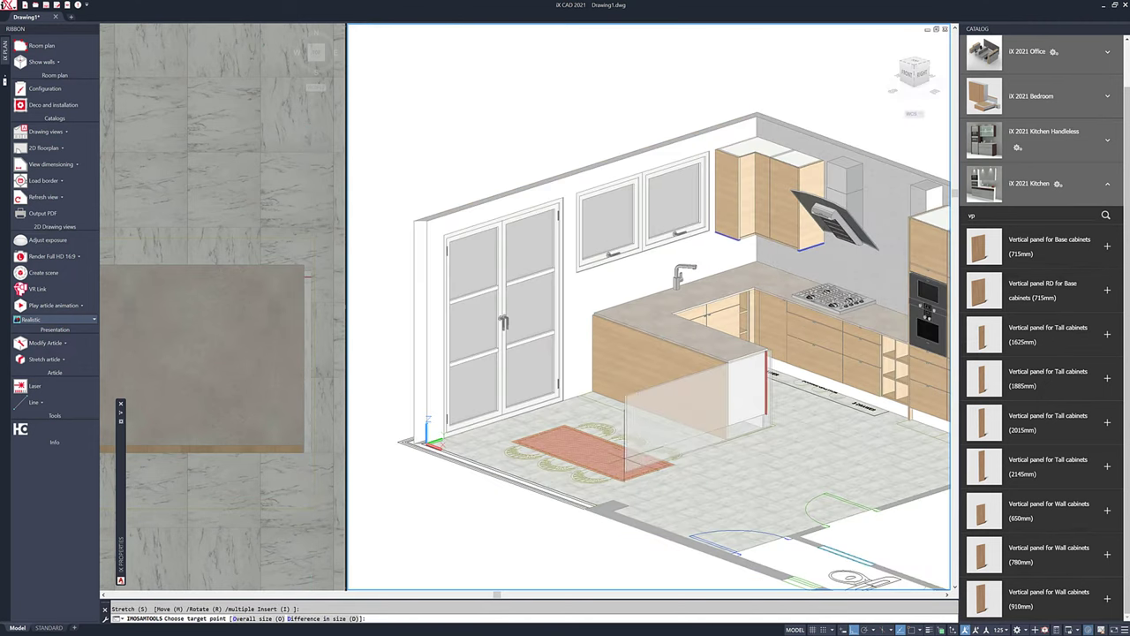
{"action": "type", "text": "o"}
{"action": "key", "text": "Return"}
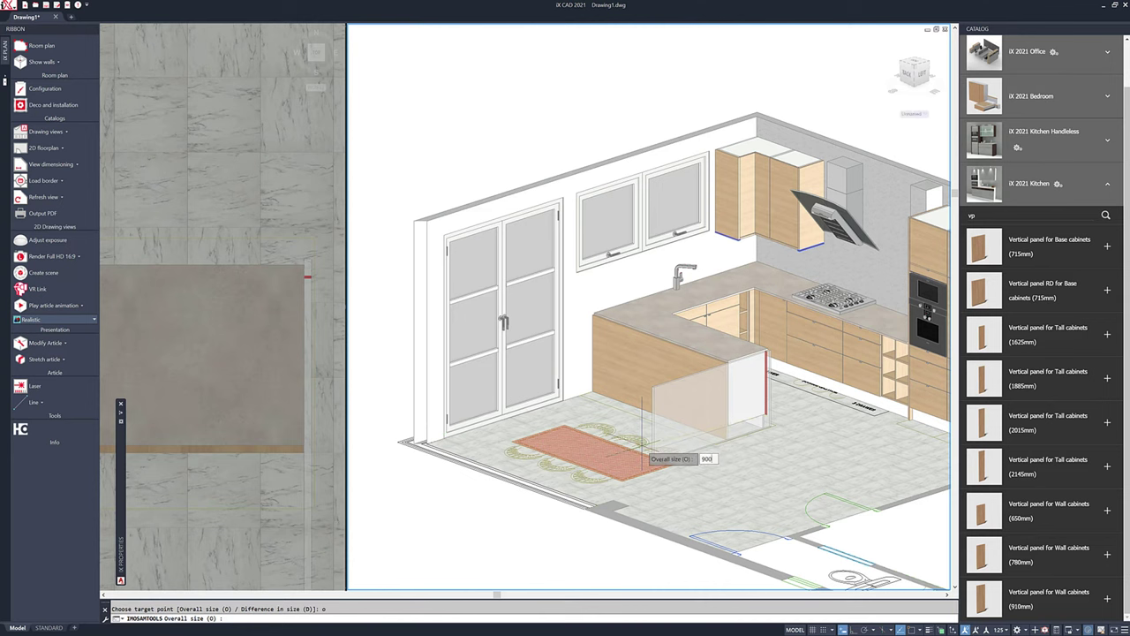
{"action": "key", "text": "Return"}
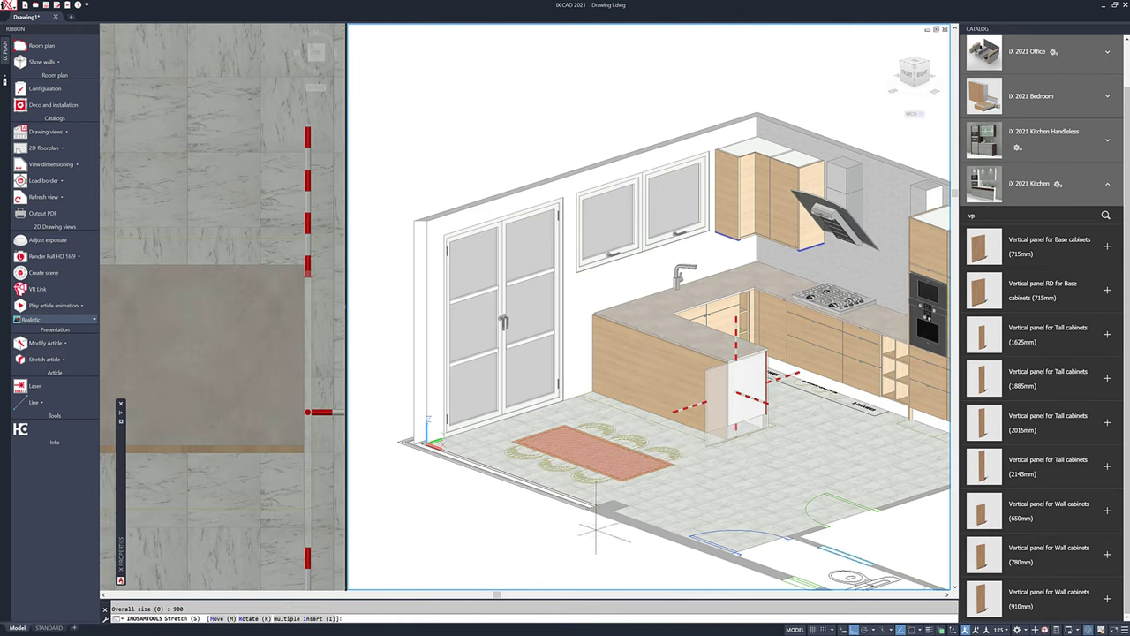
{"action": "right_click", "coordinate": [472, 540]}
{"action": "left_click", "coordinate": [480, 548]}
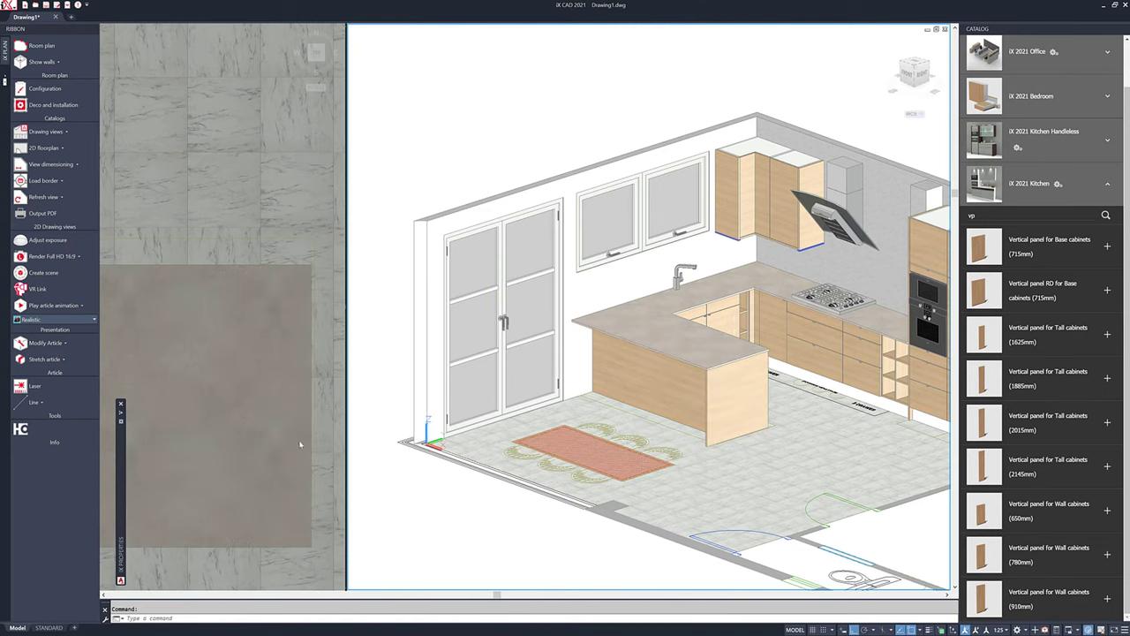
{"action": "middle_click_drag", "start_coordinate": [335, 434], "coordinate": [365, 392]}
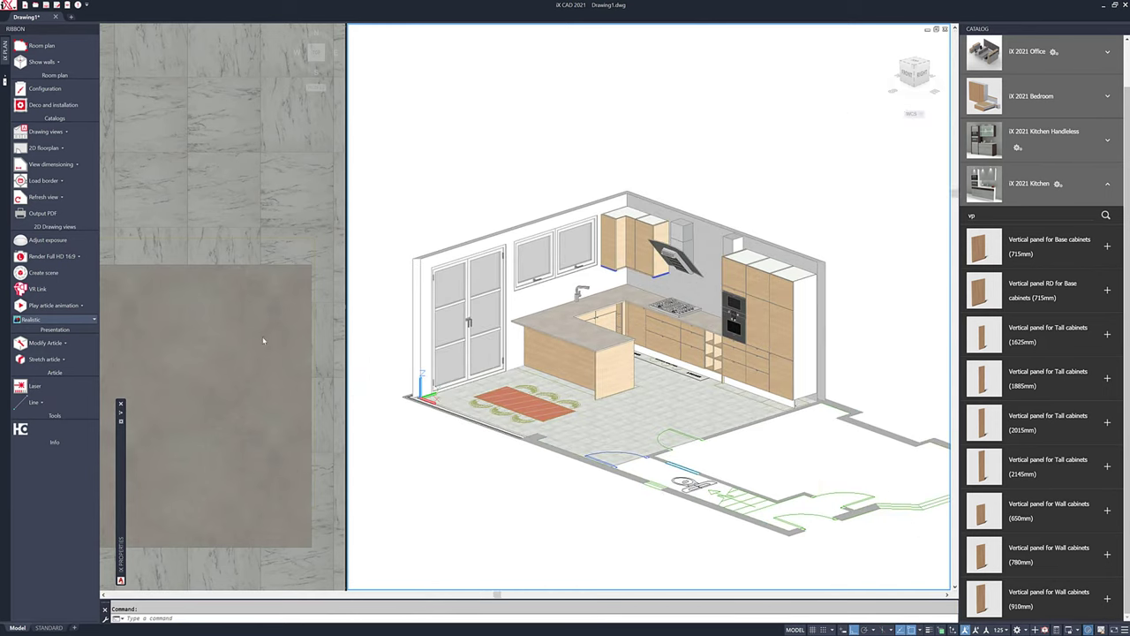
- Set the floor-plan viewport's visual style to 2D Wireframe
{"action": "left_click", "coordinate": [263, 364]}
{"action": "scroll", "coordinate": [224, 333], "scroll_direction": "down", "scroll_amount": 3}
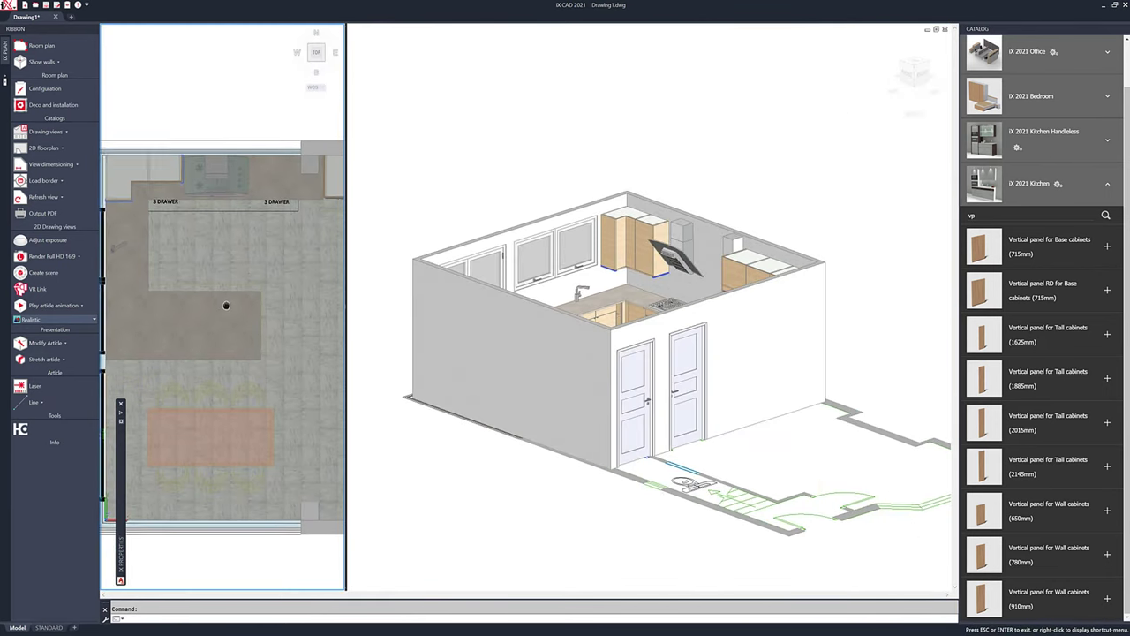
{"action": "middle_click_drag", "start_coordinate": [247, 315], "coordinate": [200, 295]}
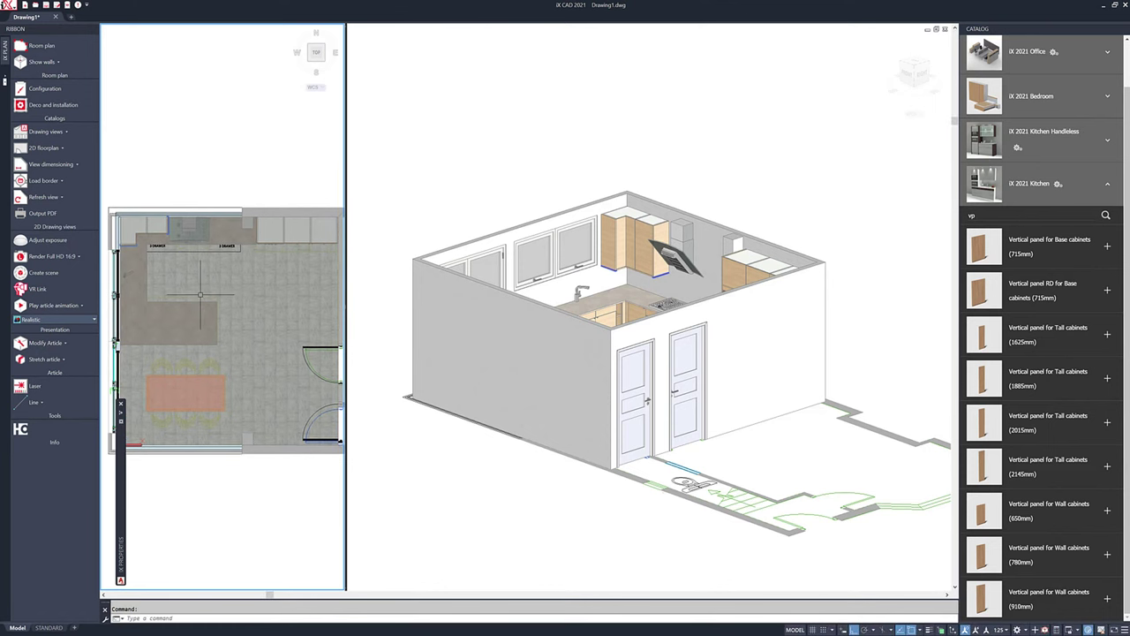
{"action": "left_click", "coordinate": [48, 324]}
{"action": "left_click", "coordinate": [33, 345]}
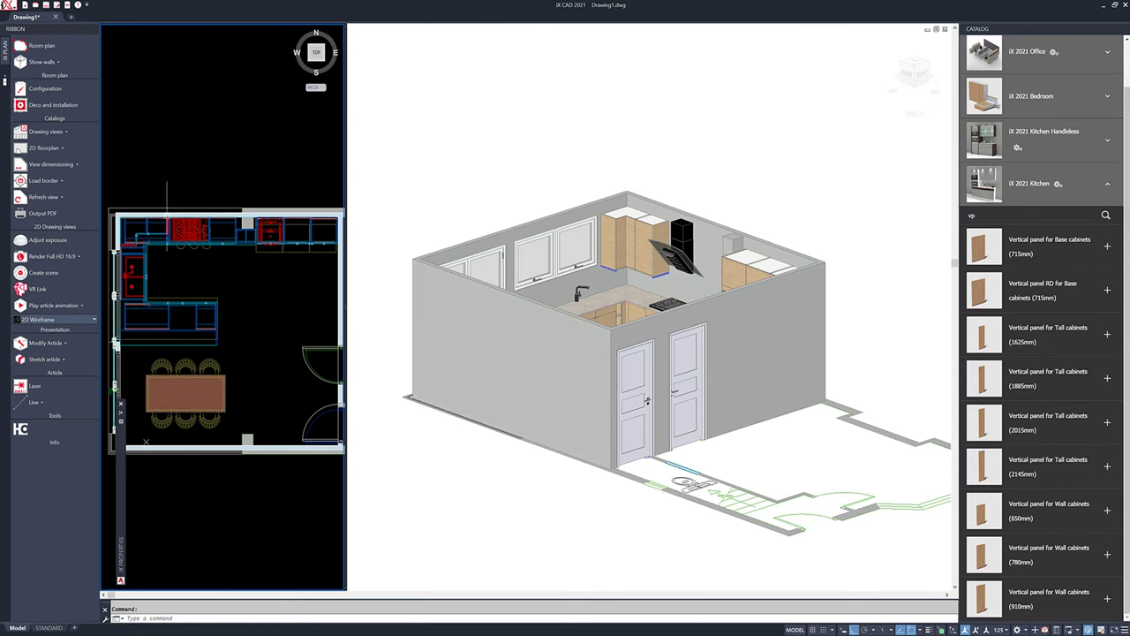
- Zoom and pan the plan to show the kitchen and dining table, then activate the 3D view
{"action": "scroll", "coordinate": [154, 336], "scroll_direction": "up", "scroll_amount": 10}
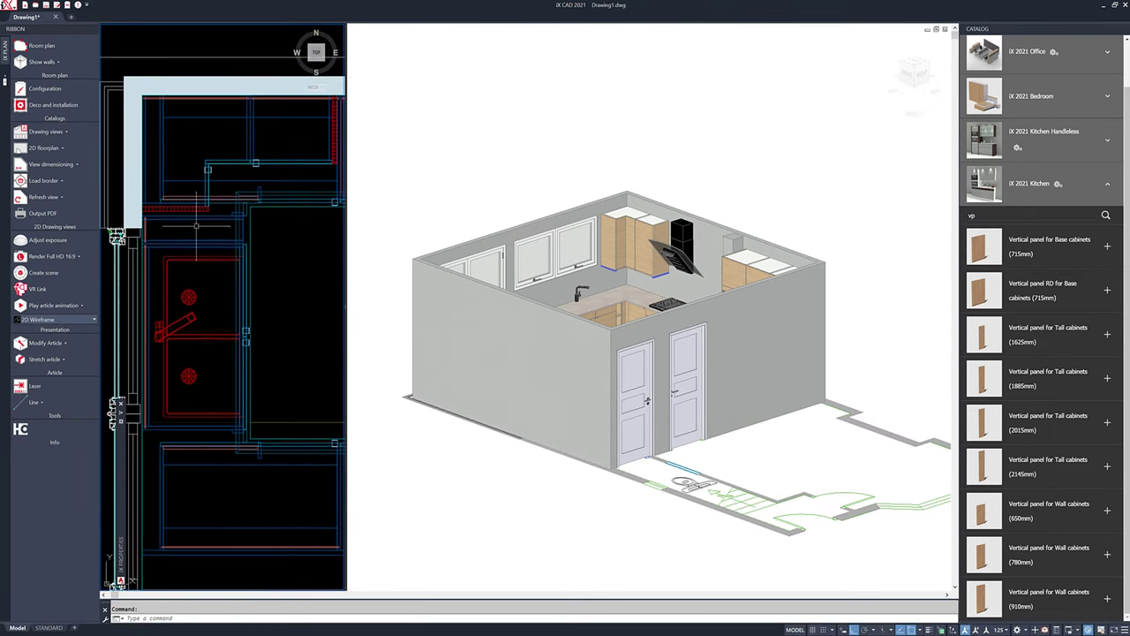
{"action": "scroll", "coordinate": [196, 226], "scroll_direction": "up", "scroll_amount": 5}
{"action": "left_click", "coordinate": [180, 187]}
{"action": "key", "text": "Escape"}
{"action": "scroll", "coordinate": [190, 190], "scroll_direction": "down", "scroll_amount": 5}
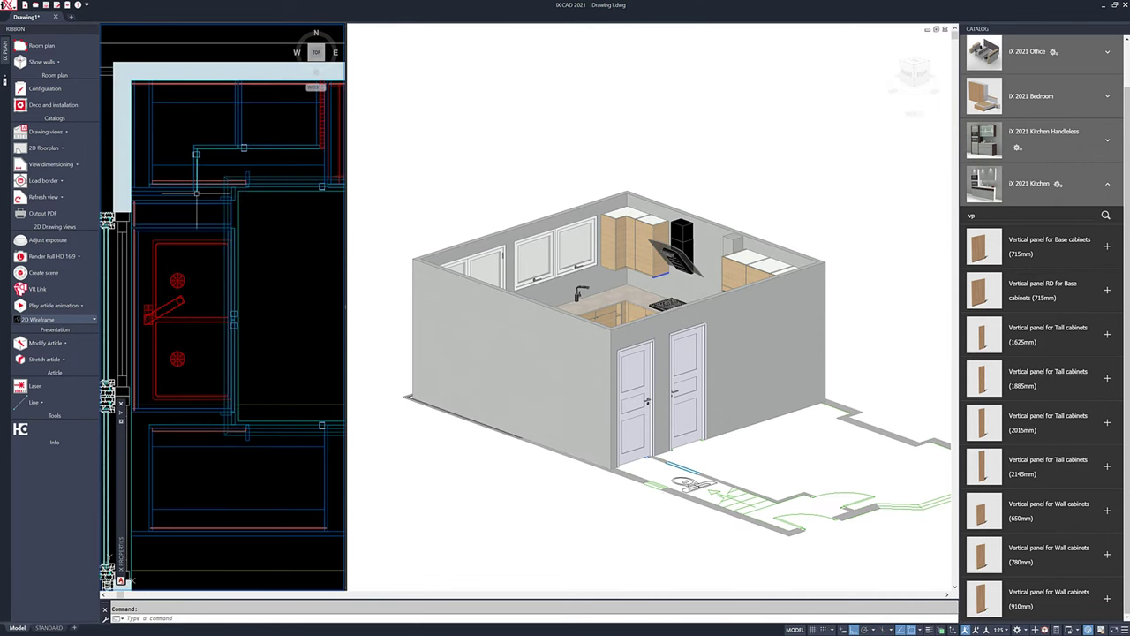
{"action": "scroll", "coordinate": [323, 135], "scroll_direction": "up", "scroll_amount": 5}
{"action": "scroll", "coordinate": [323, 135], "scroll_direction": "up", "scroll_amount": 3}
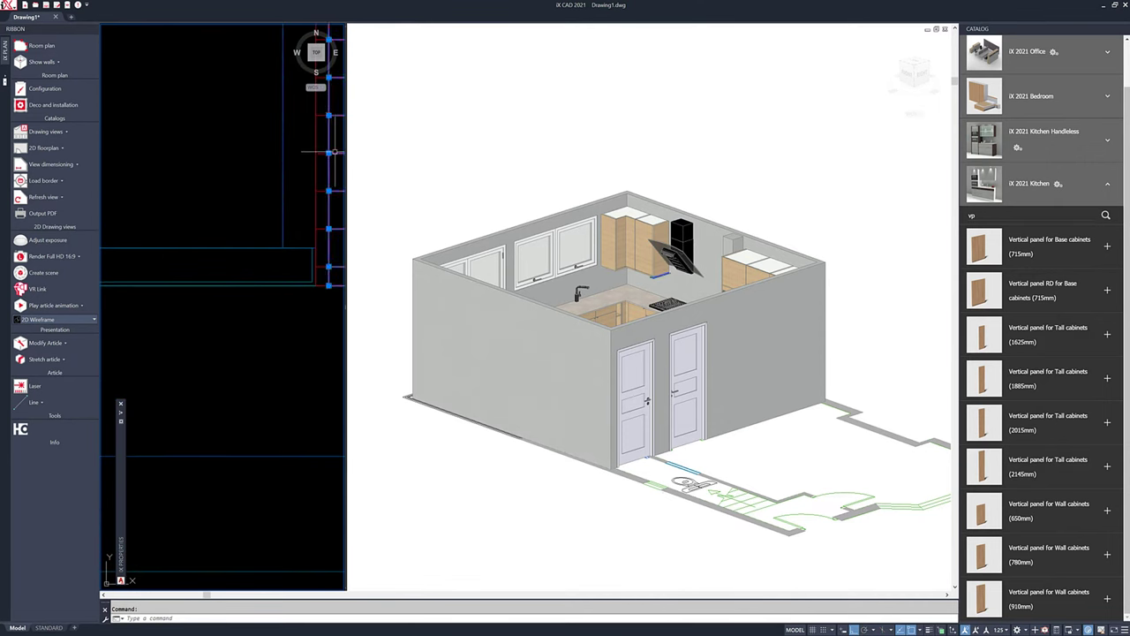
{"action": "left_click", "coordinate": [328, 153]}
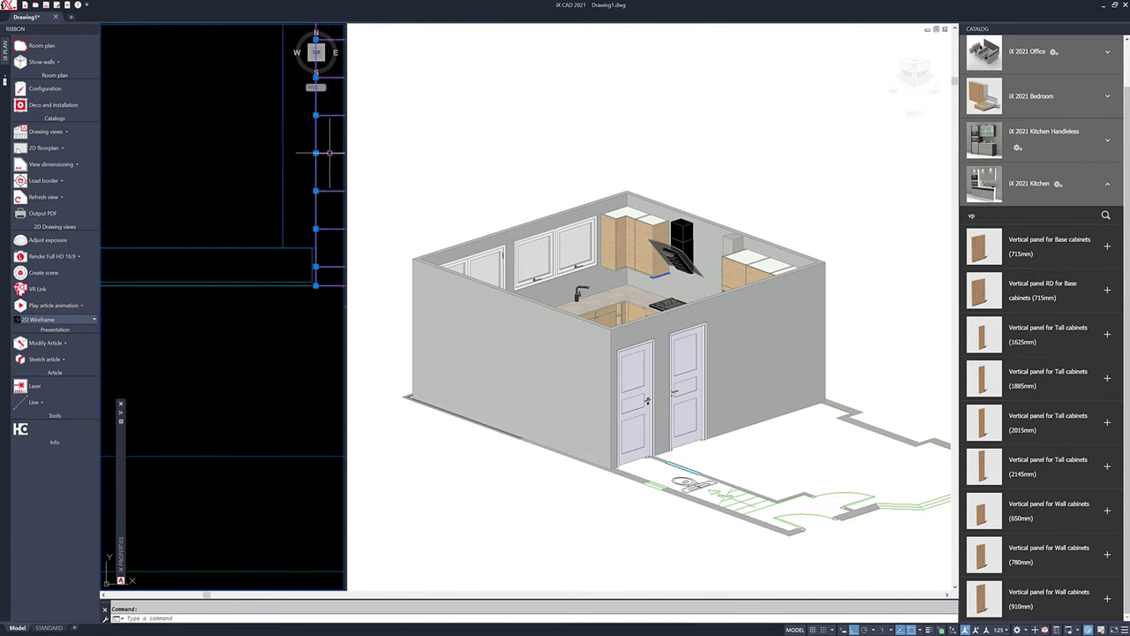
{"action": "scroll", "coordinate": [323, 157], "scroll_direction": "down", "scroll_amount": 5}
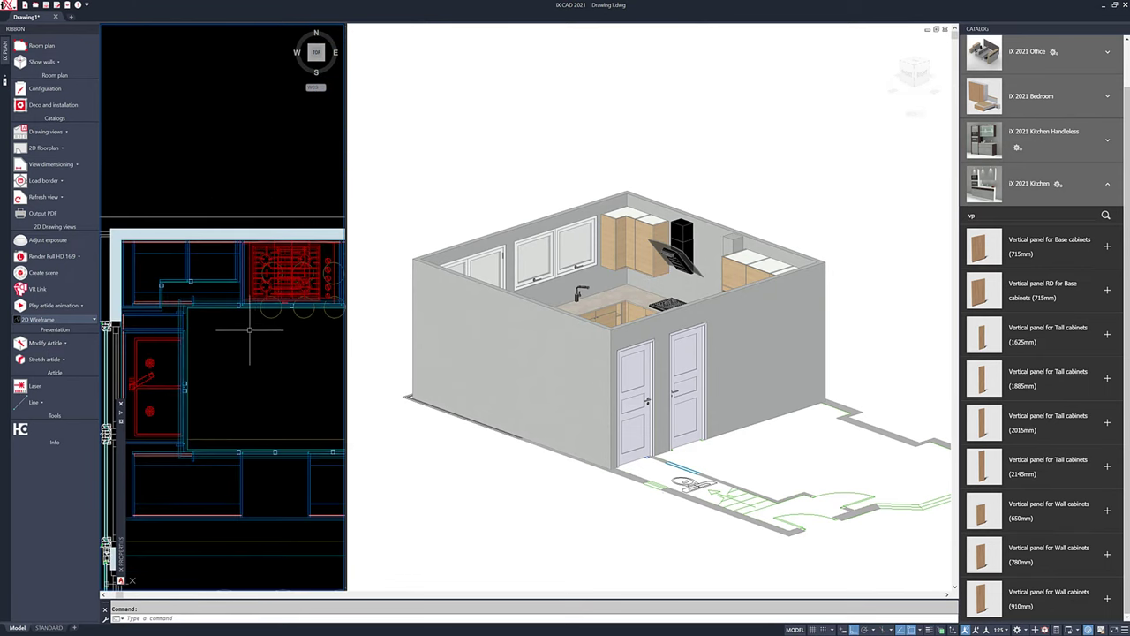
{"action": "scroll", "coordinate": [250, 330], "scroll_direction": "down", "scroll_amount": 5}
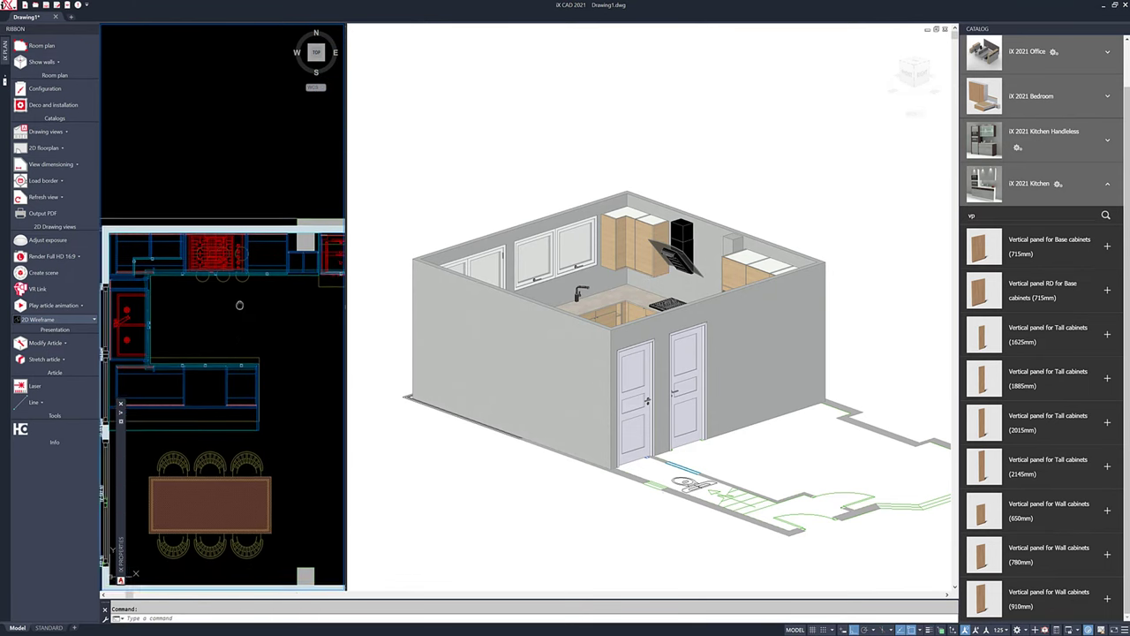
{"action": "middle_click_drag", "start_coordinate": [239, 304], "coordinate": [270, 219]}
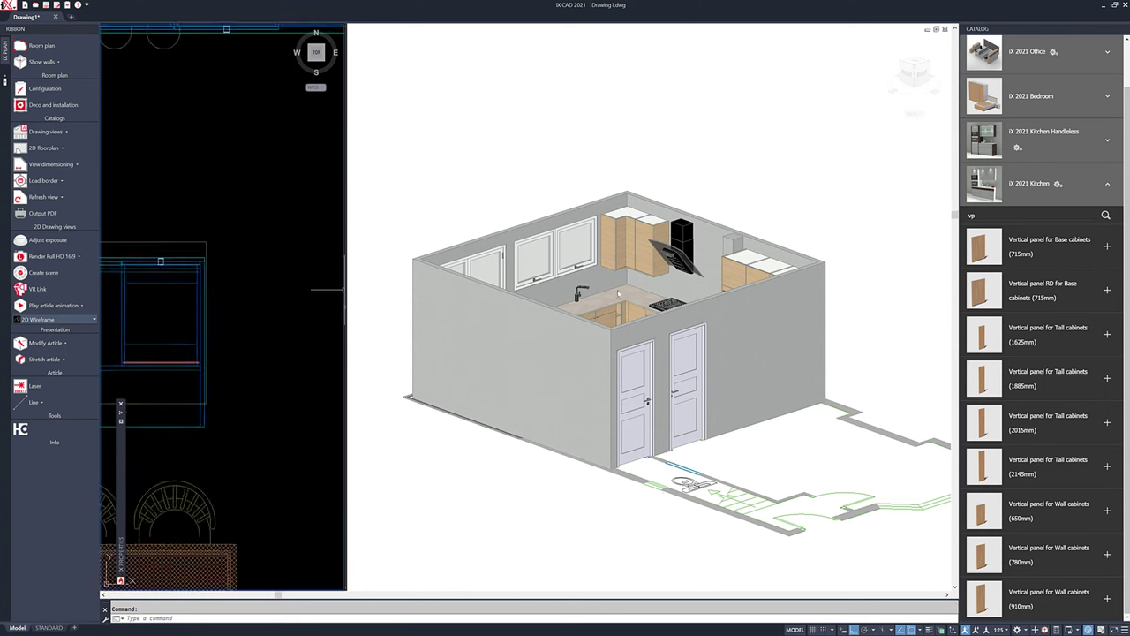
{"action": "left_click", "coordinate": [441, 421]}
- Shift the 3D view down and zoom the floor plan out to show the whole kitchen
{"action": "scroll", "coordinate": [434, 439], "scroll_direction": "up", "scroll_amount": 8}
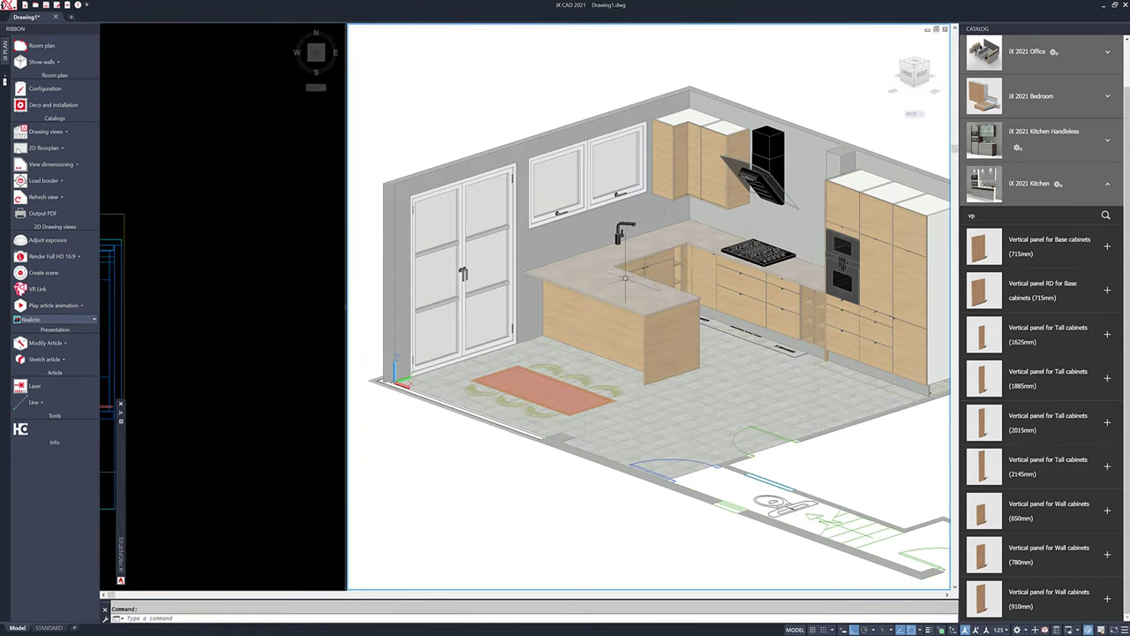
{"action": "middle_click_drag", "start_coordinate": [434, 439], "coordinate": [426, 472]}
{"action": "left_click", "coordinate": [151, 336]}
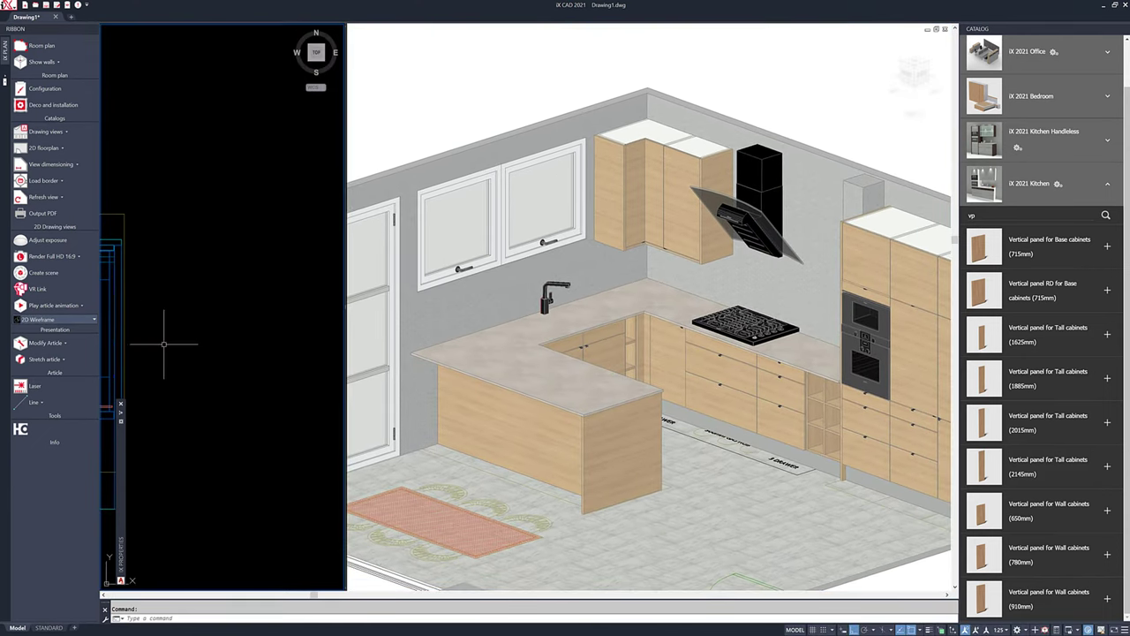
{"action": "scroll", "coordinate": [238, 275], "scroll_direction": "down", "scroll_amount": 5}
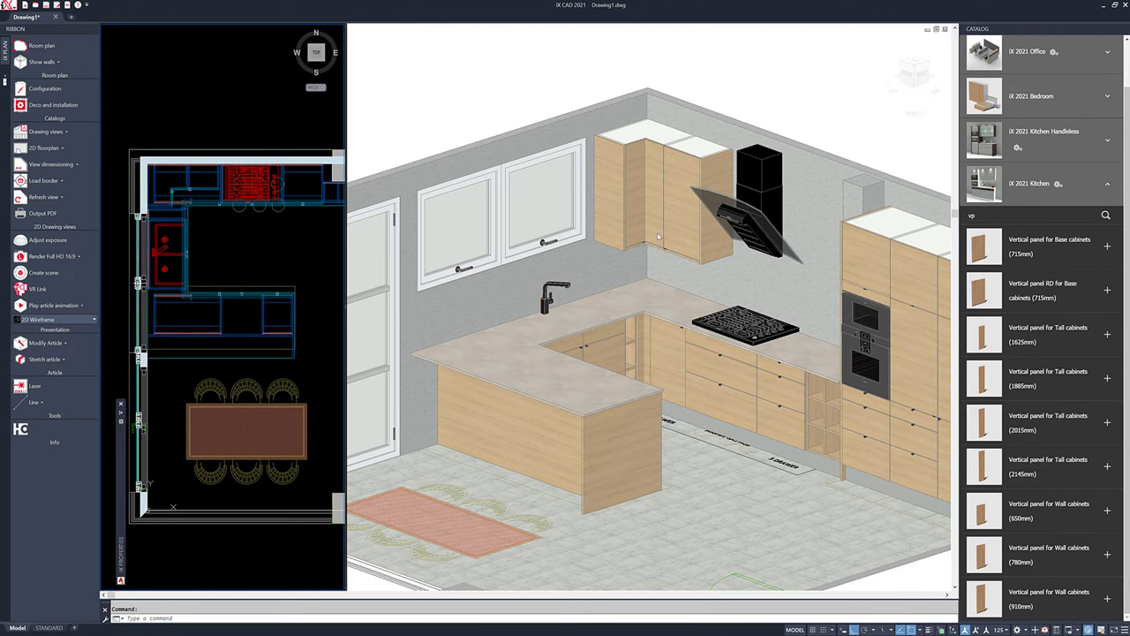
- Search the catalog for 'NI' and scroll through the results
{"action": "left_click", "coordinate": [993, 214]}
{"action": "type", "text": "N"}
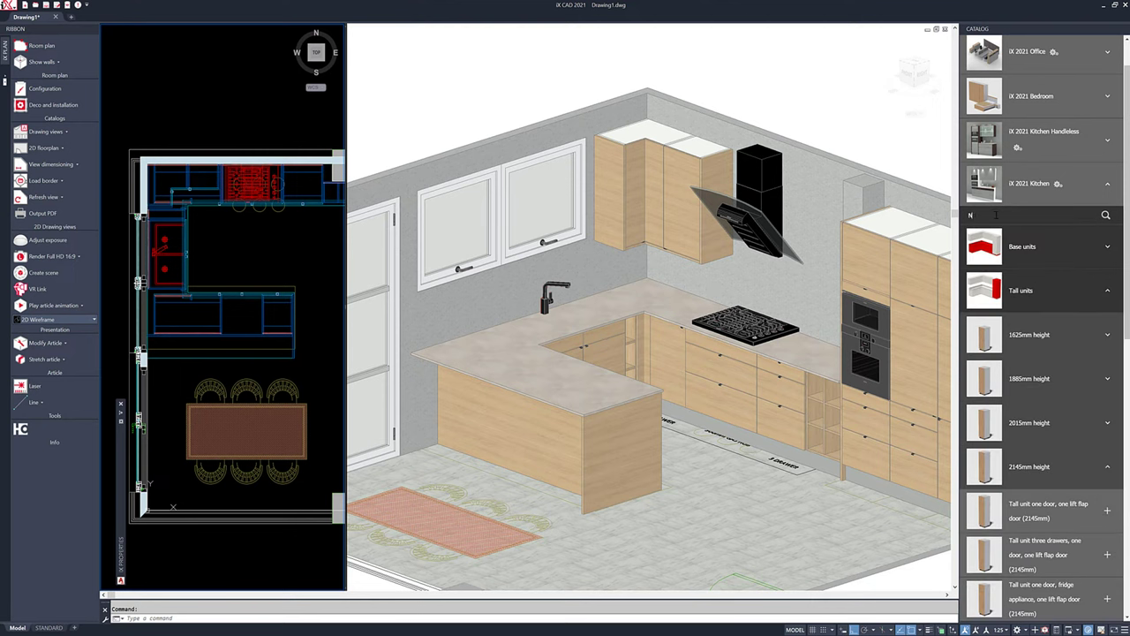
{"action": "type", "text": "I"}
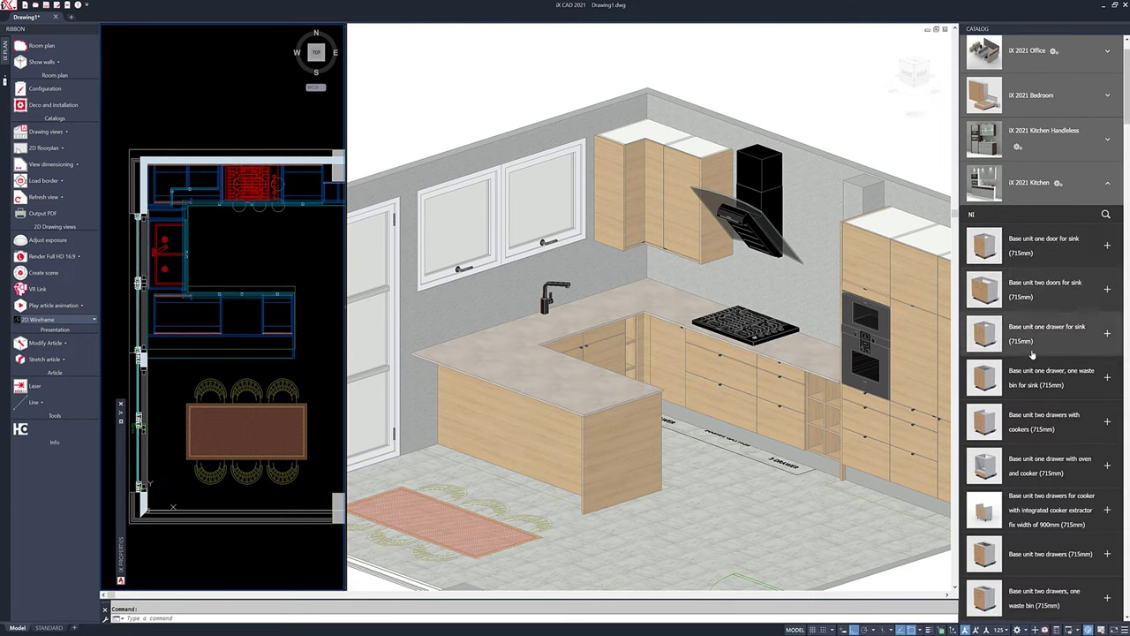
{"action": "scroll", "coordinate": [1033, 353], "scroll_direction": "down", "scroll_amount": 5}
{"action": "scroll", "coordinate": [1032, 354], "scroll_direction": "down", "scroll_amount": 15}
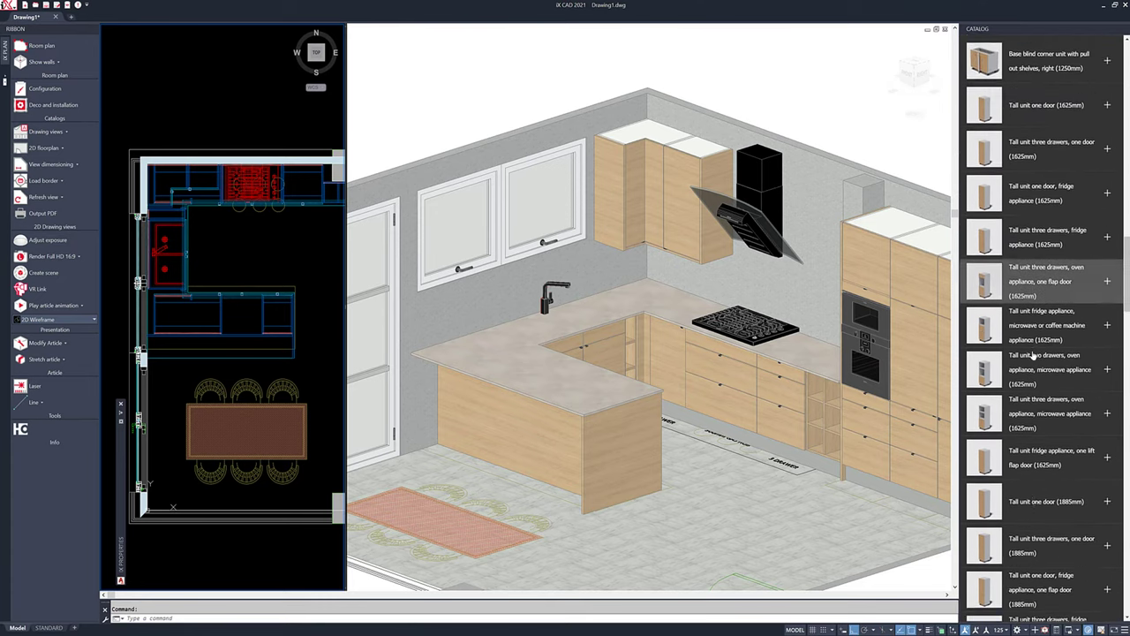
- Configure Niche Panel Melamine with Stone material type in Cement Matt
{"action": "scroll", "coordinate": [1032, 354], "scroll_direction": "down", "scroll_amount": 15}
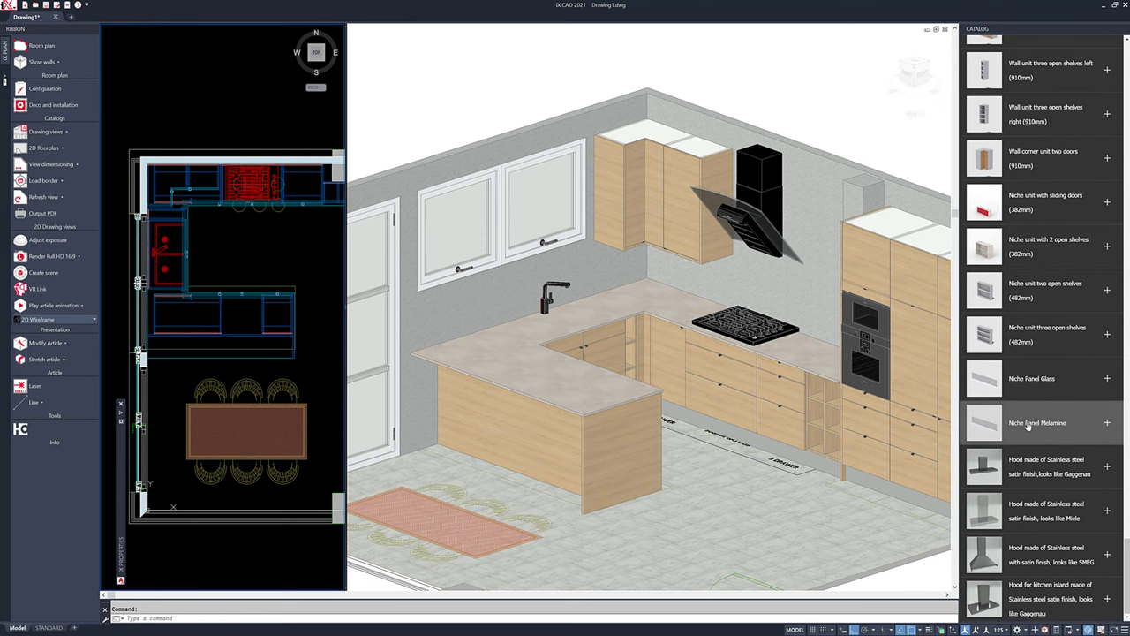
{"action": "left_click", "coordinate": [1027, 424]}
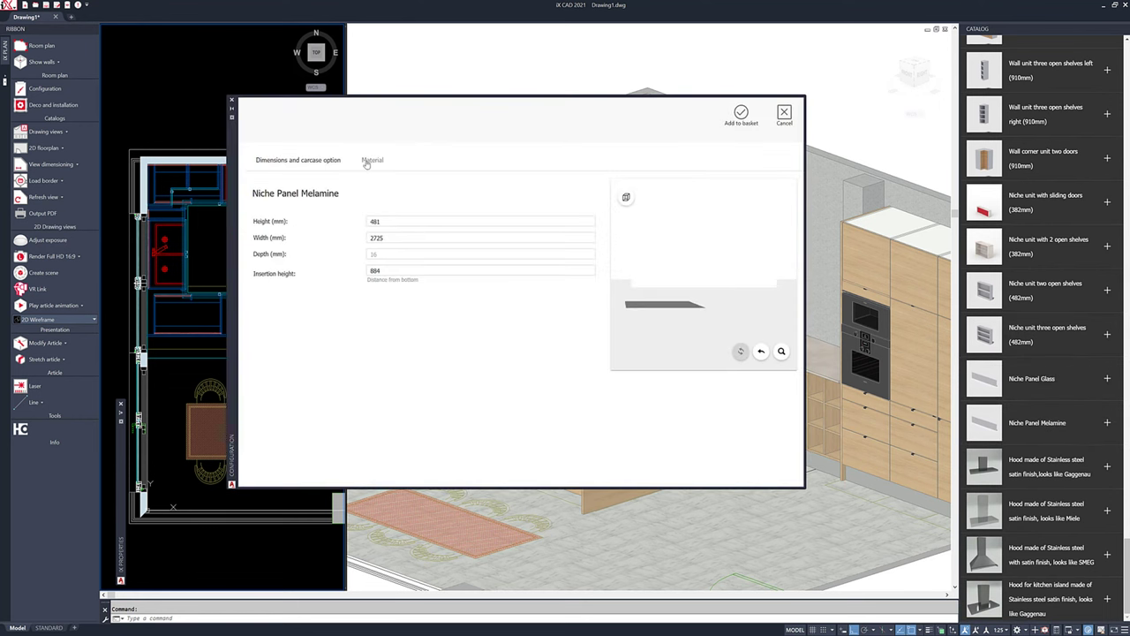
{"action": "left_click", "coordinate": [367, 162]}
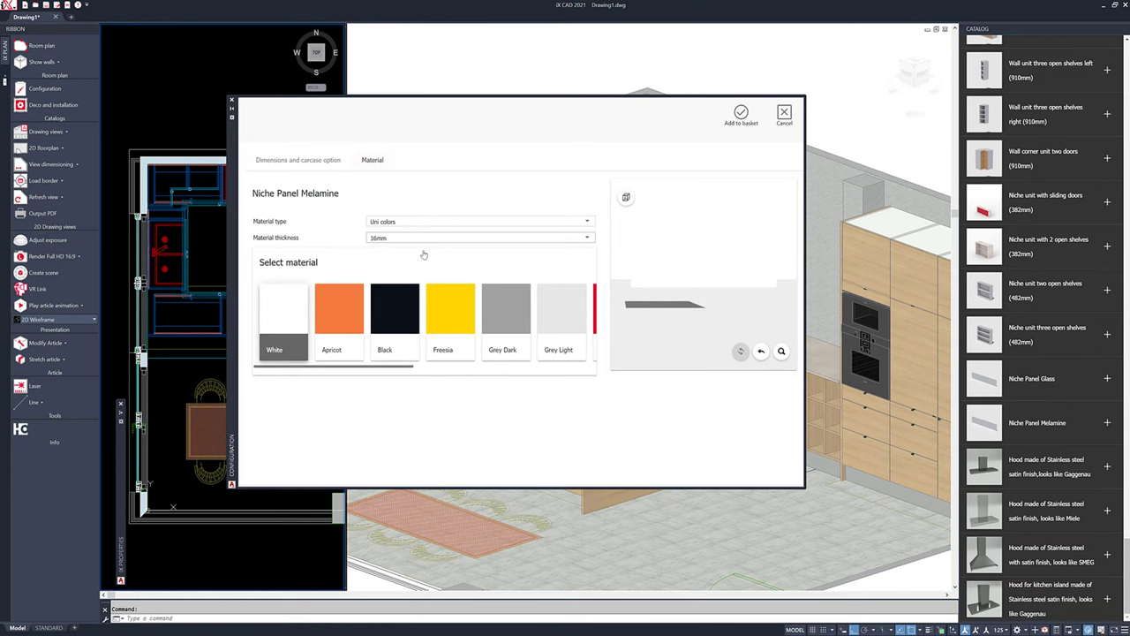
{"action": "scroll", "coordinate": [423, 265], "scroll_direction": "right", "scroll_amount": 6}
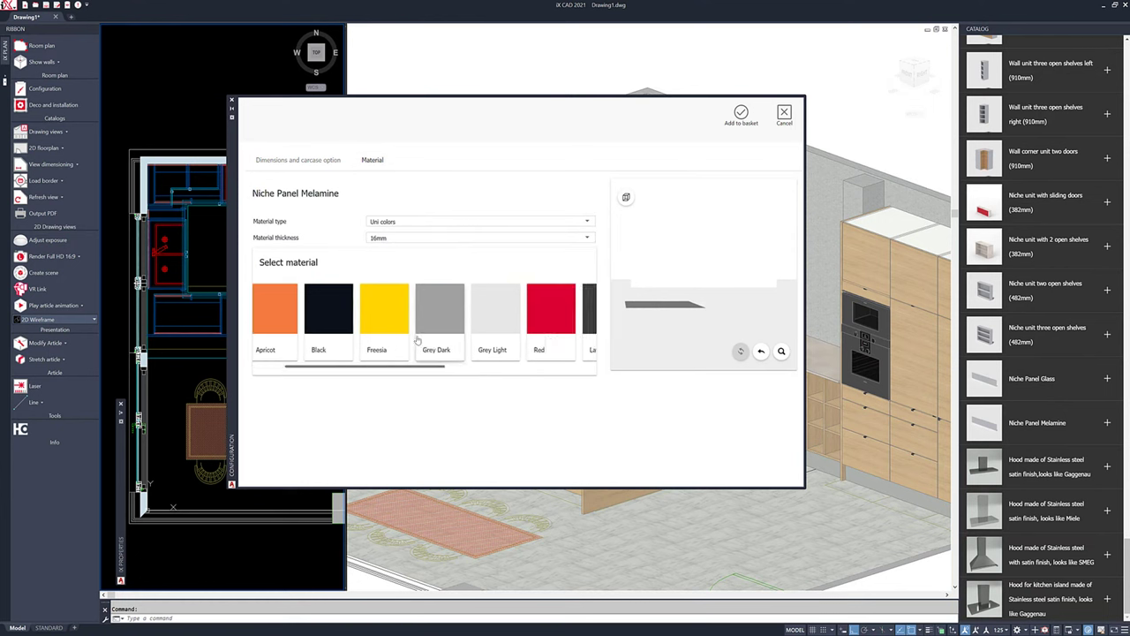
{"action": "left_click", "coordinate": [430, 222]}
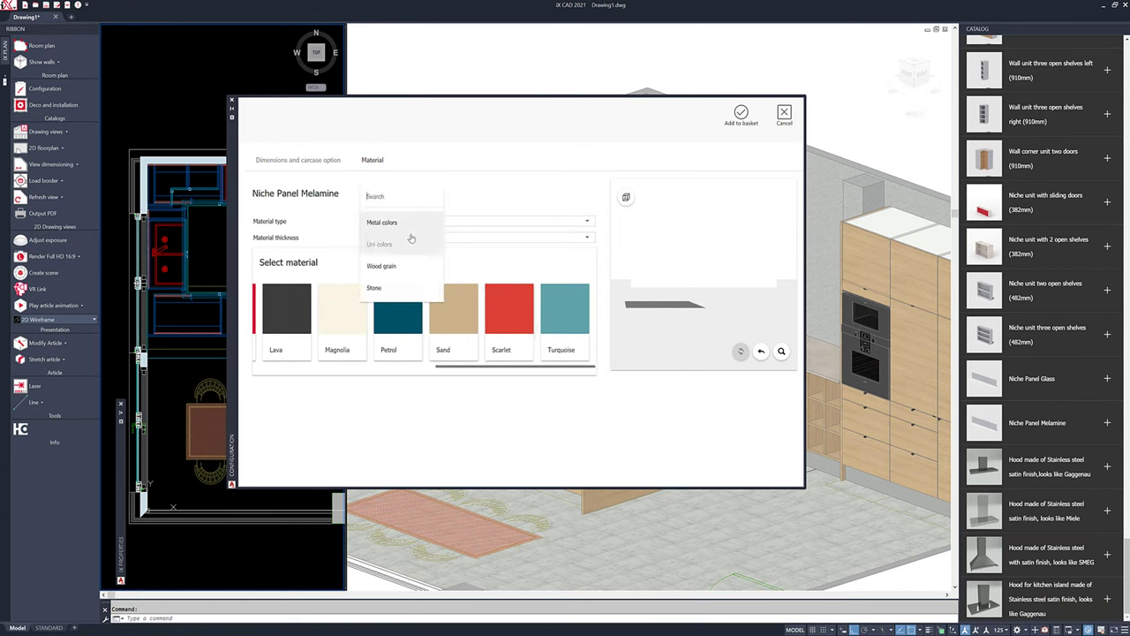
{"action": "left_click", "coordinate": [386, 288]}
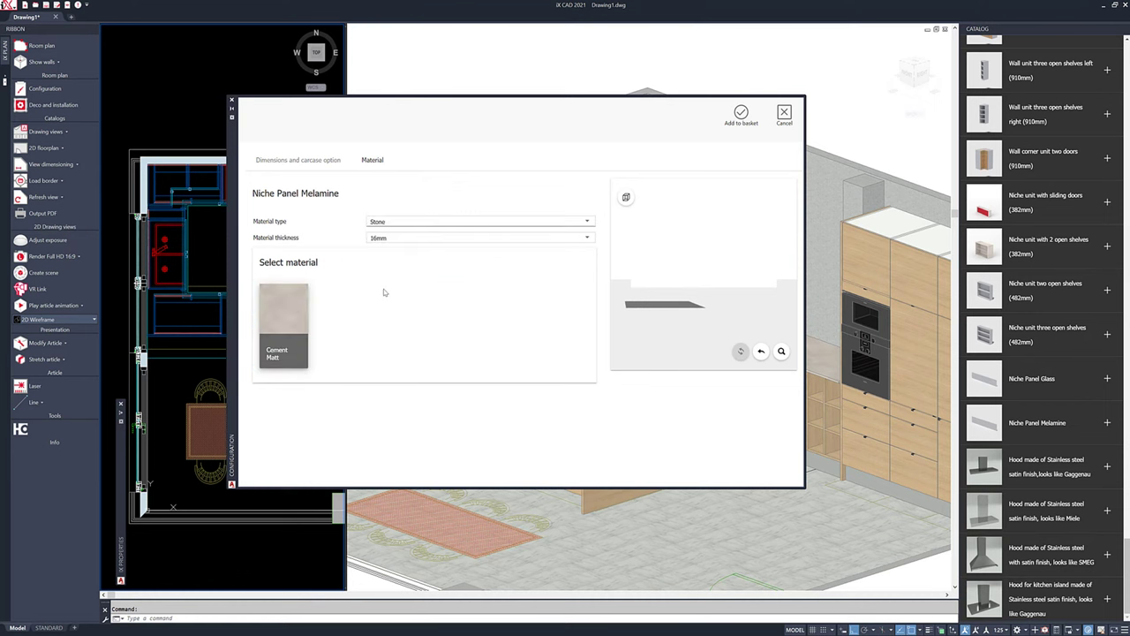
{"action": "left_click", "coordinate": [279, 323]}
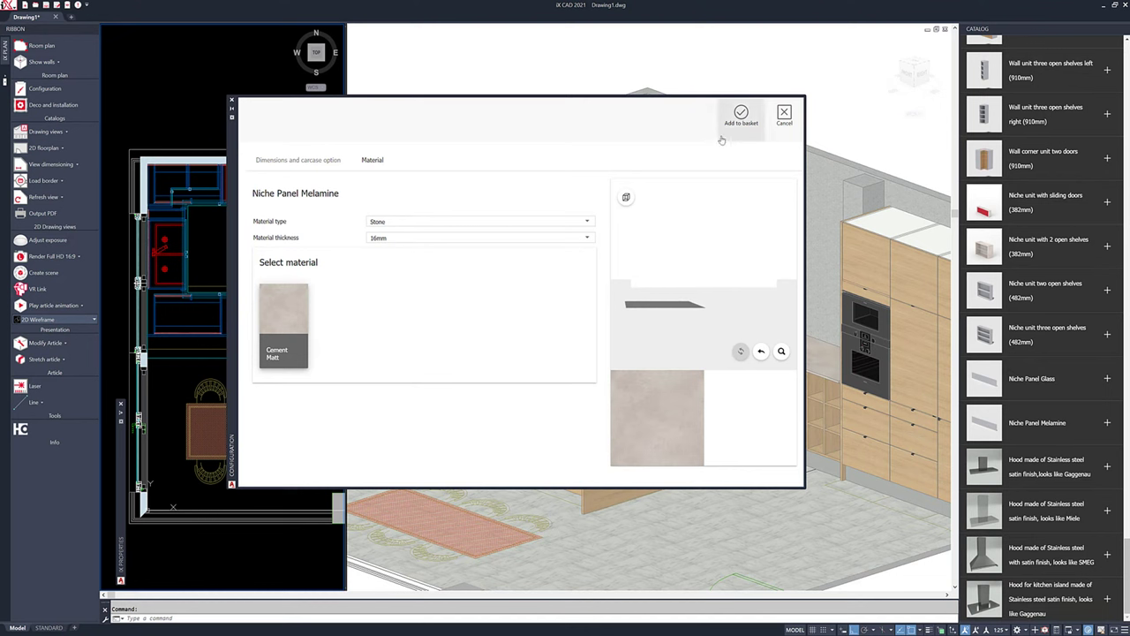
- Set the niche panel's width to 1000 mm and add it to the kitchen
{"action": "left_click", "coordinate": [288, 163]}
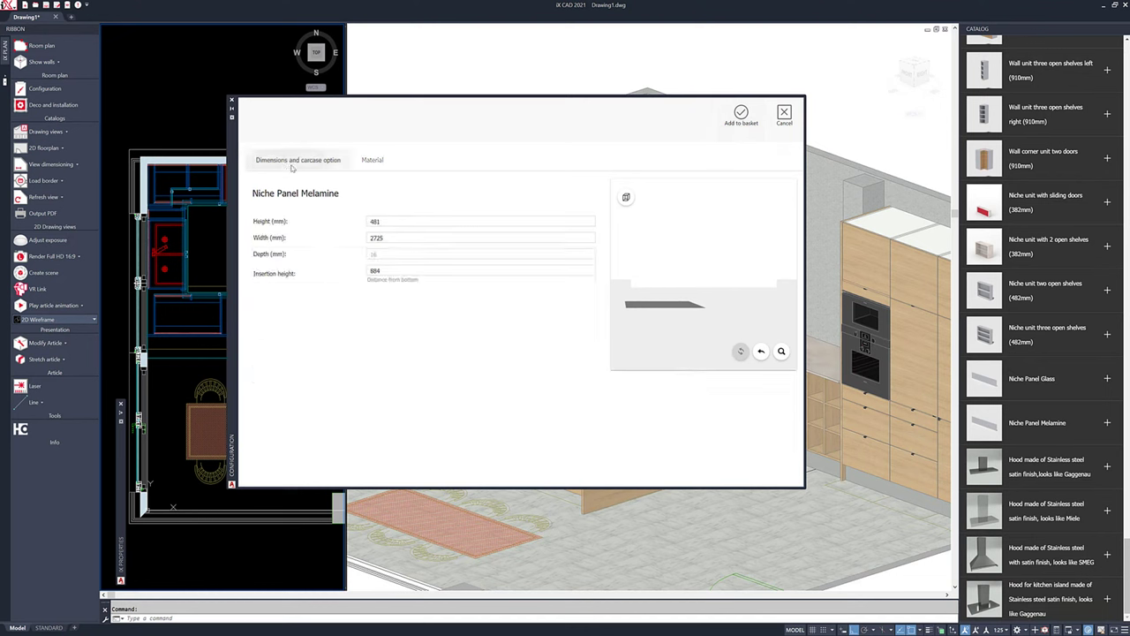
{"action": "double_click", "coordinate": [388, 239]}
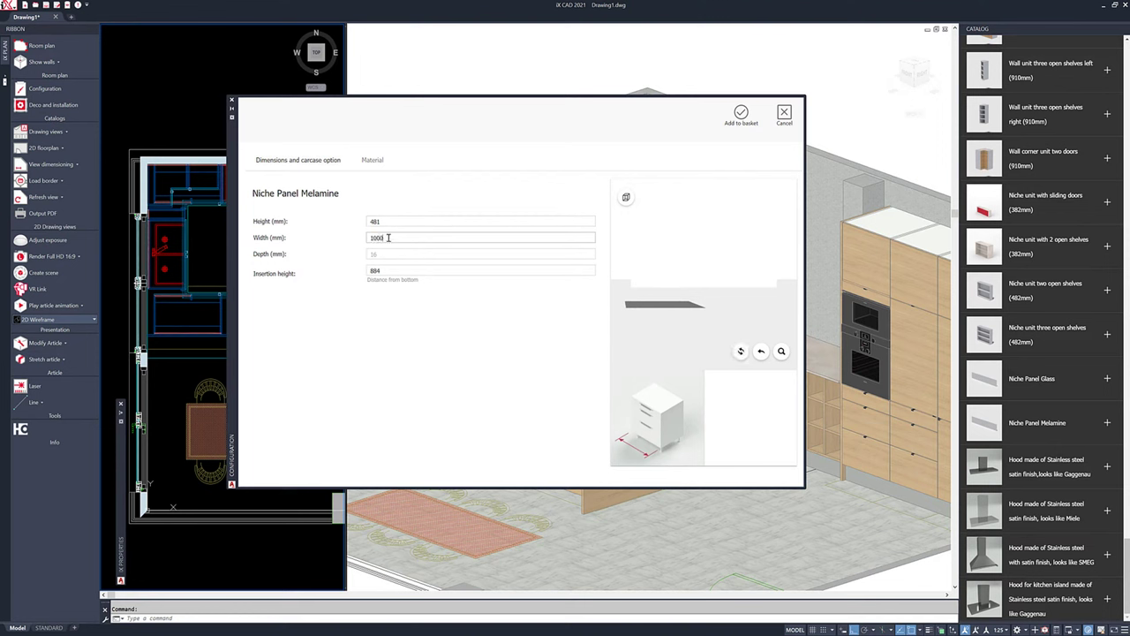
{"action": "left_click", "coordinate": [458, 315]}
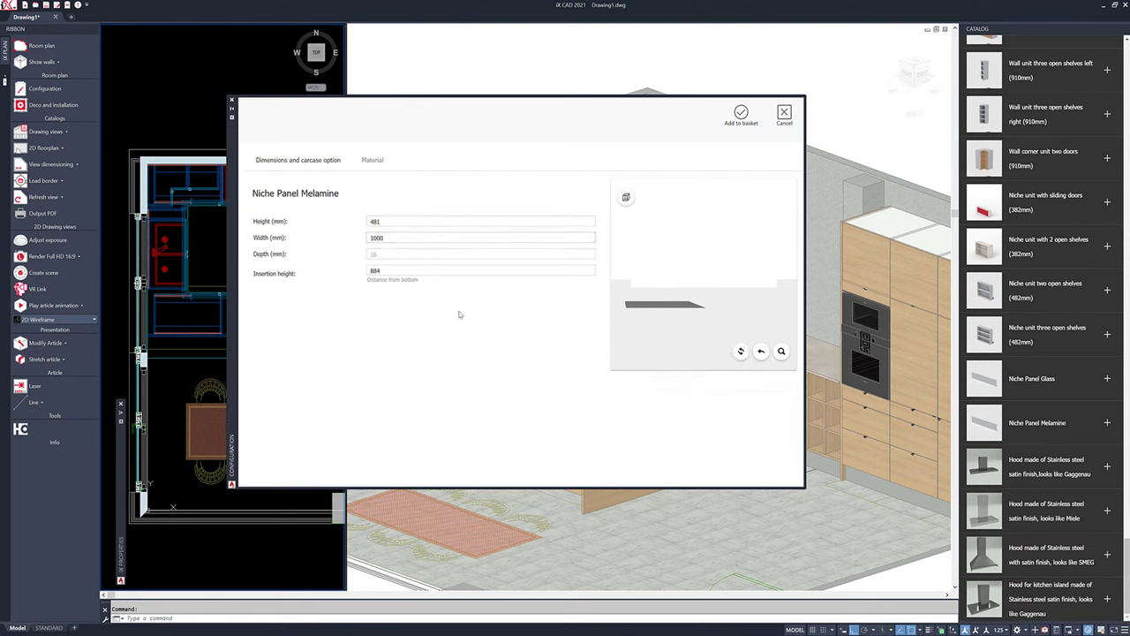
{"action": "left_click", "coordinate": [744, 120]}
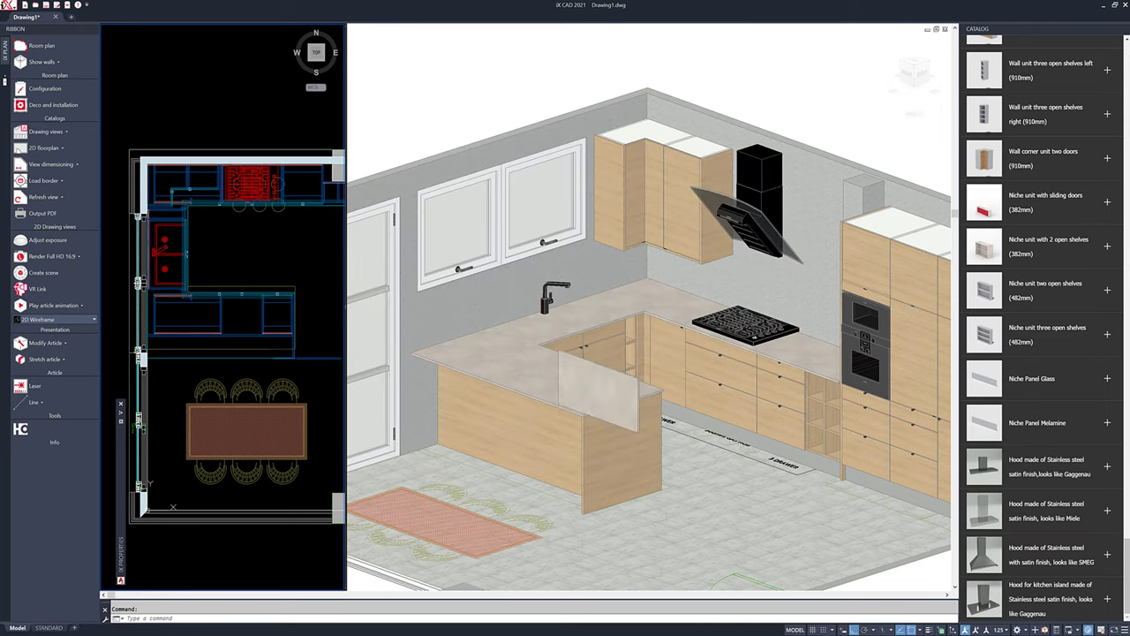
- Select the Cement Matt niche panel in the 3D kitchen view for editing
{"action": "left_click", "coordinate": [588, 397]}
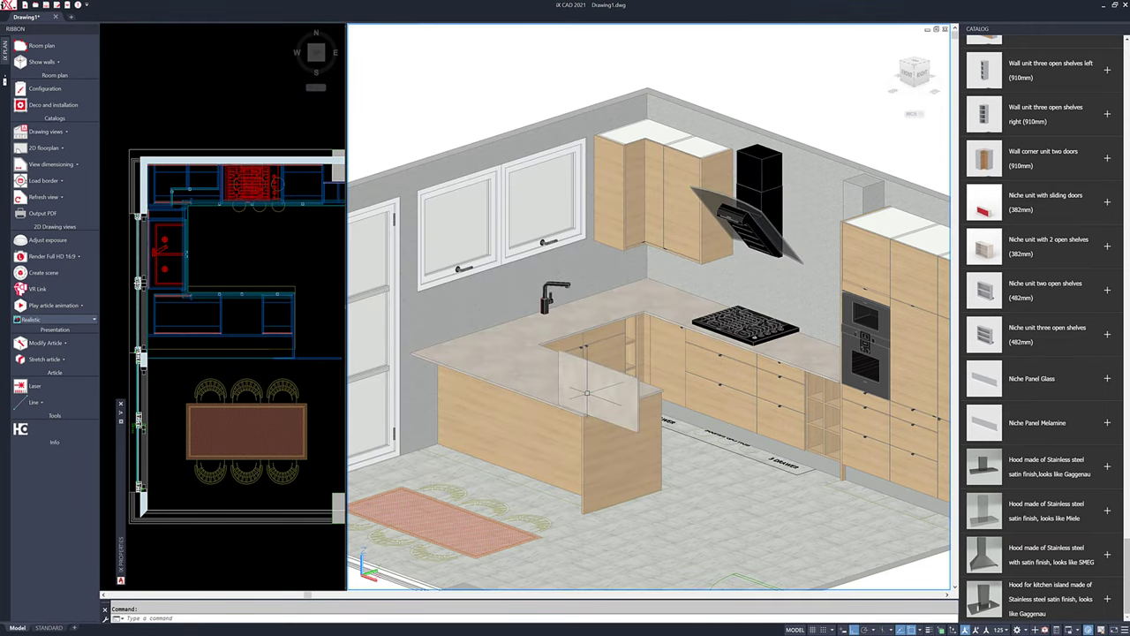
{"action": "right_click", "coordinate": [609, 380]}
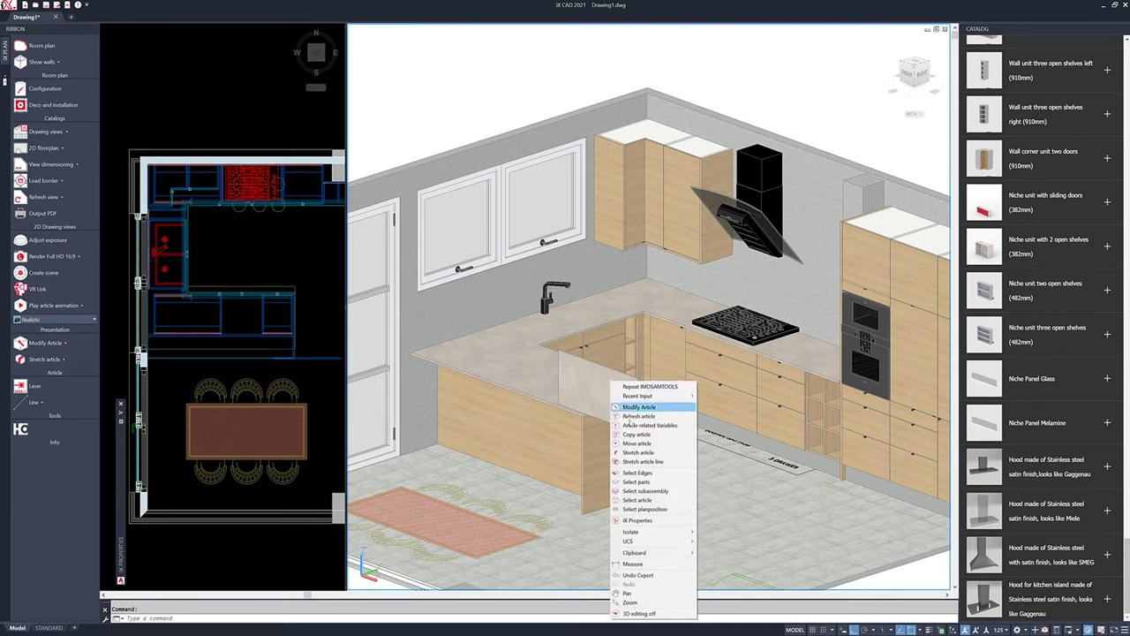
{"action": "left_click", "coordinate": [636, 441]}
{"action": "left_click", "coordinate": [620, 421]}
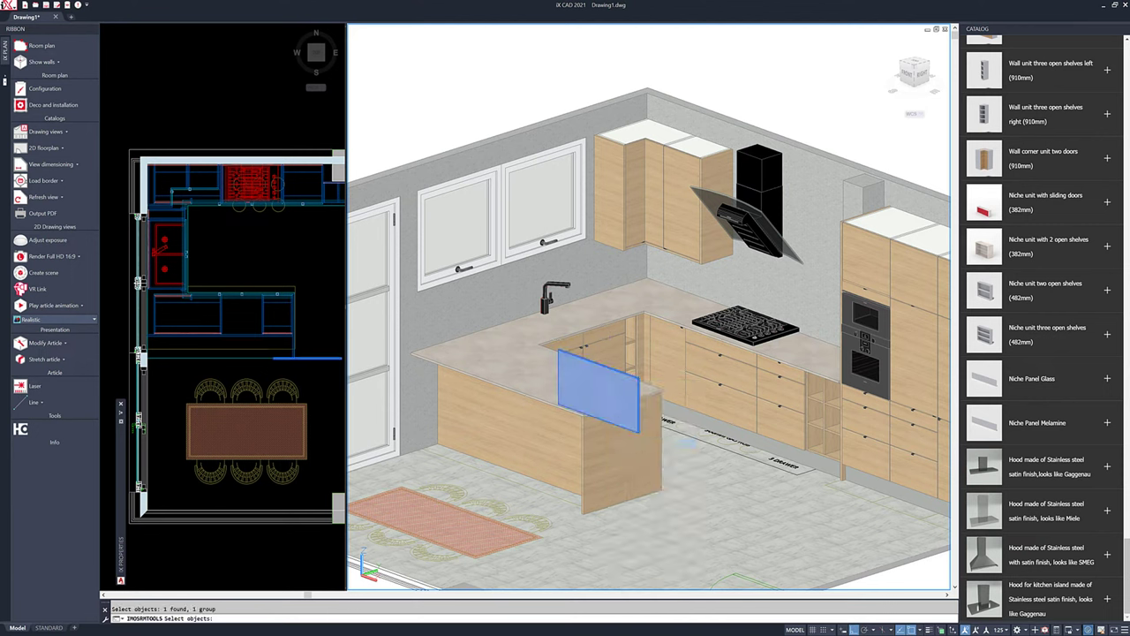
{"action": "key", "text": "Return"}
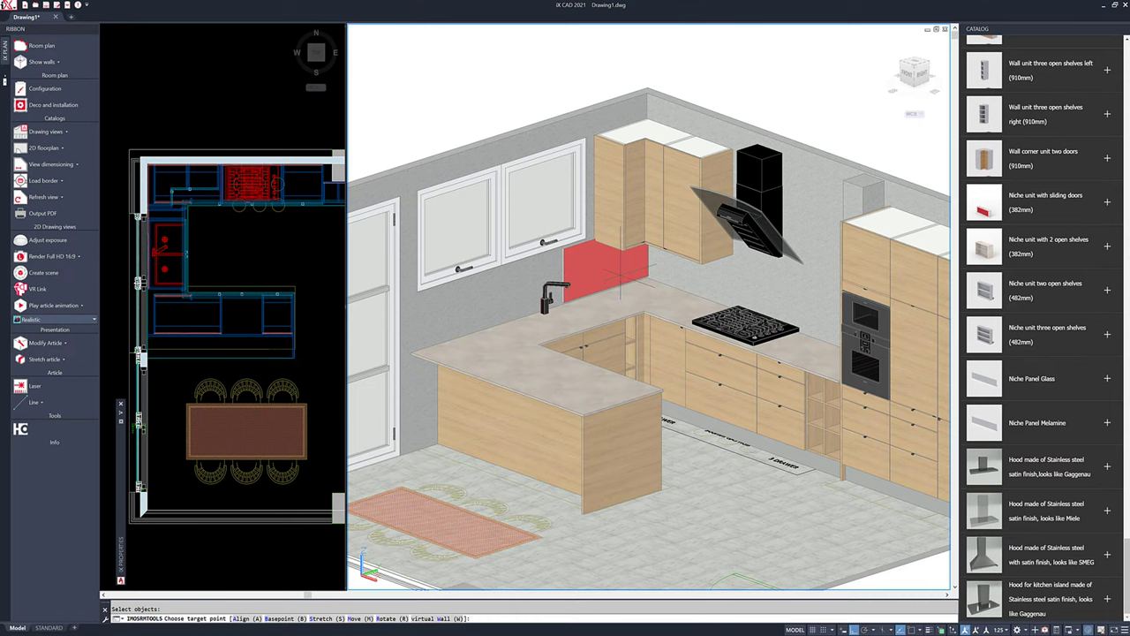
- Stretch the panel leftward so its end snaps to the worktop corner at the side wall
{"action": "type", "text": "s"}
{"action": "key", "text": "Return"}
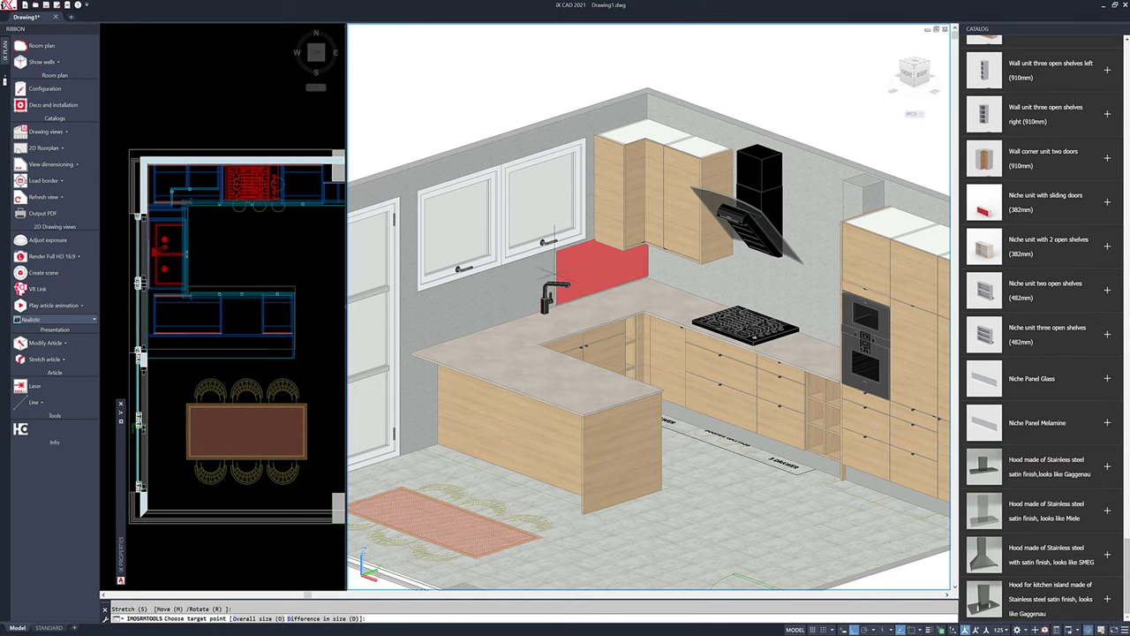
{"action": "scroll", "coordinate": [405, 351], "scroll_direction": "up", "scroll_amount": 5}
{"action": "right_click", "coordinate": [409, 355], "text": "shift"}
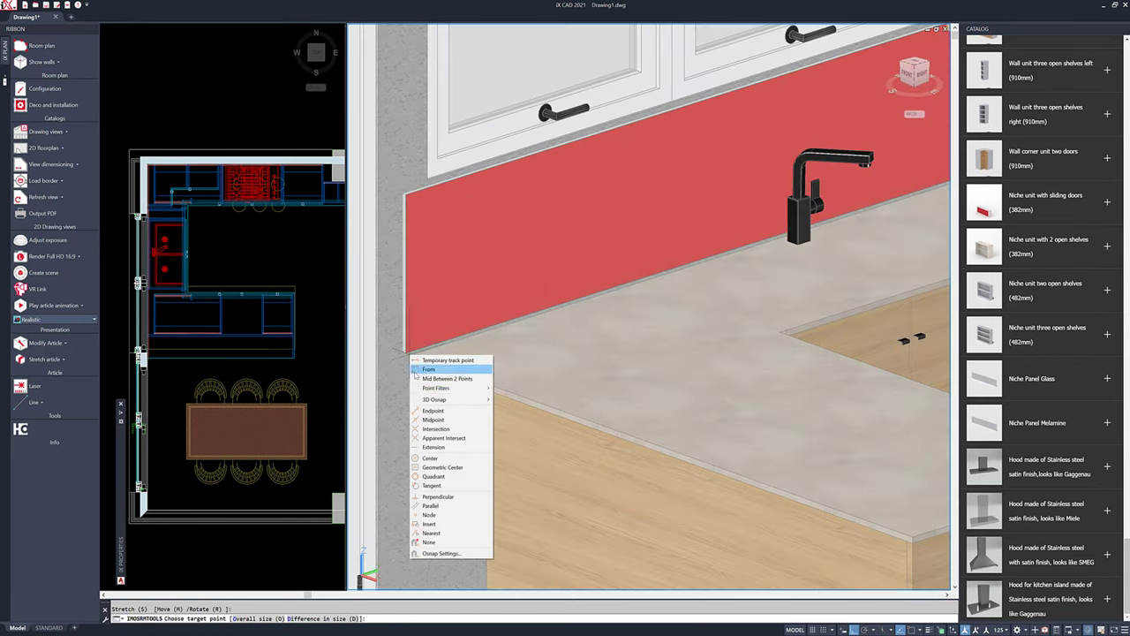
{"action": "left_click", "coordinate": [434, 428]}
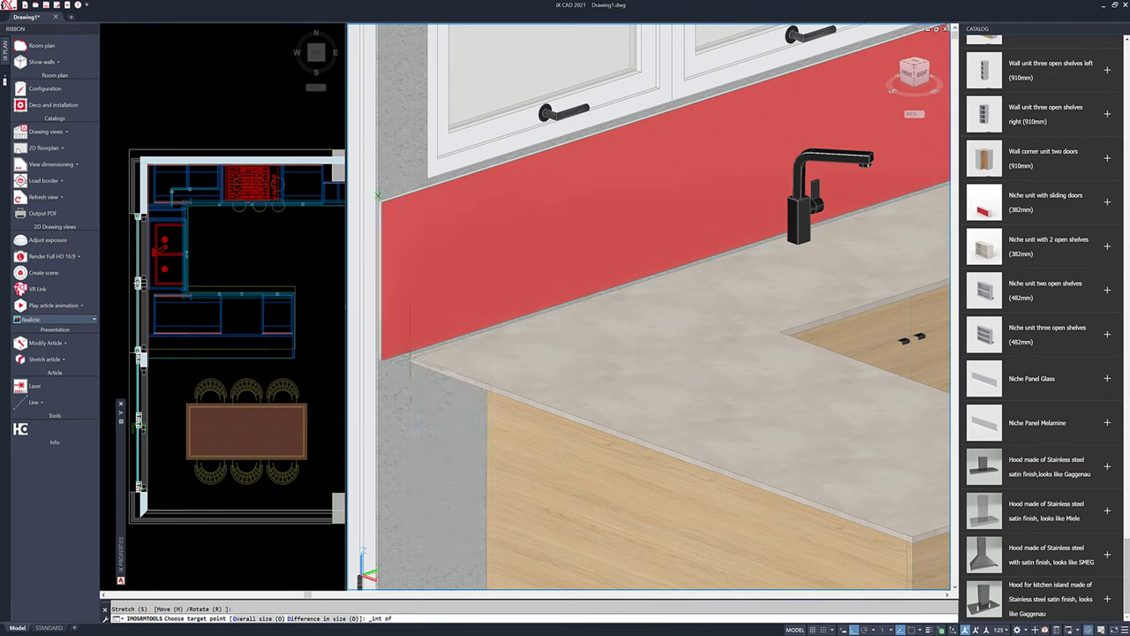
{"action": "right_click", "coordinate": [413, 358], "text": "shift"}
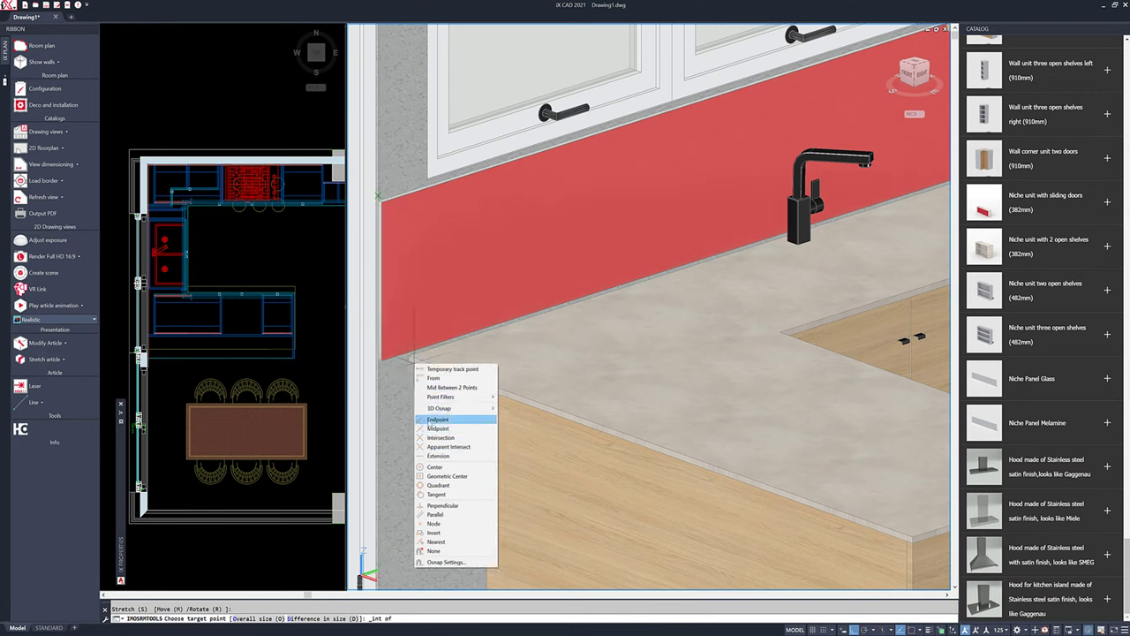
{"action": "left_click", "coordinate": [434, 423]}
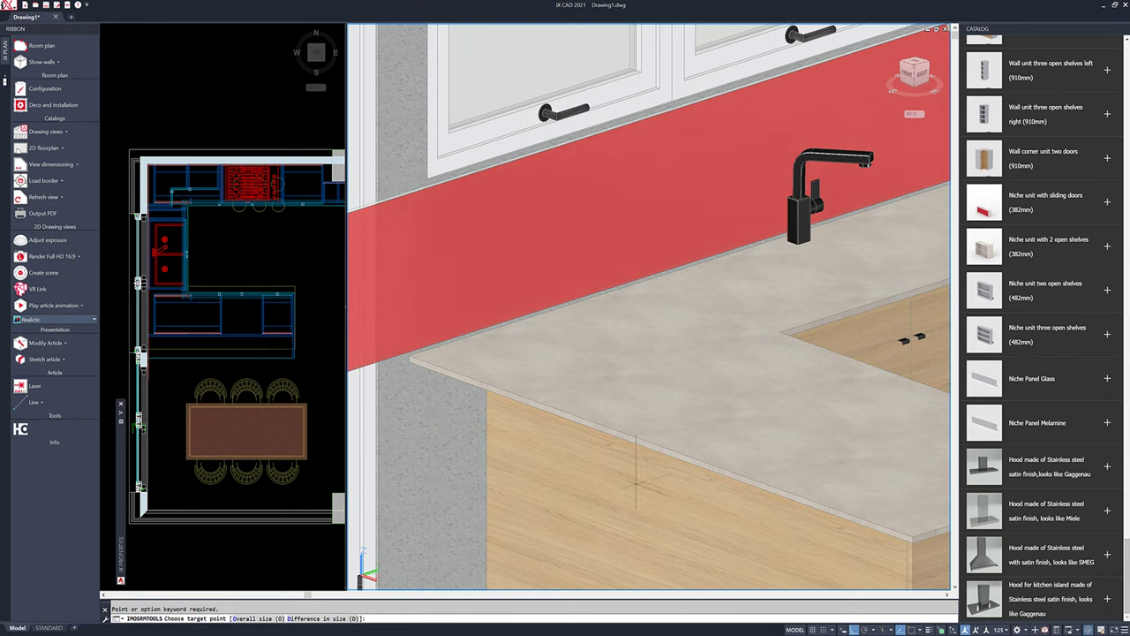
{"action": "left_click", "coordinate": [913, 630]}
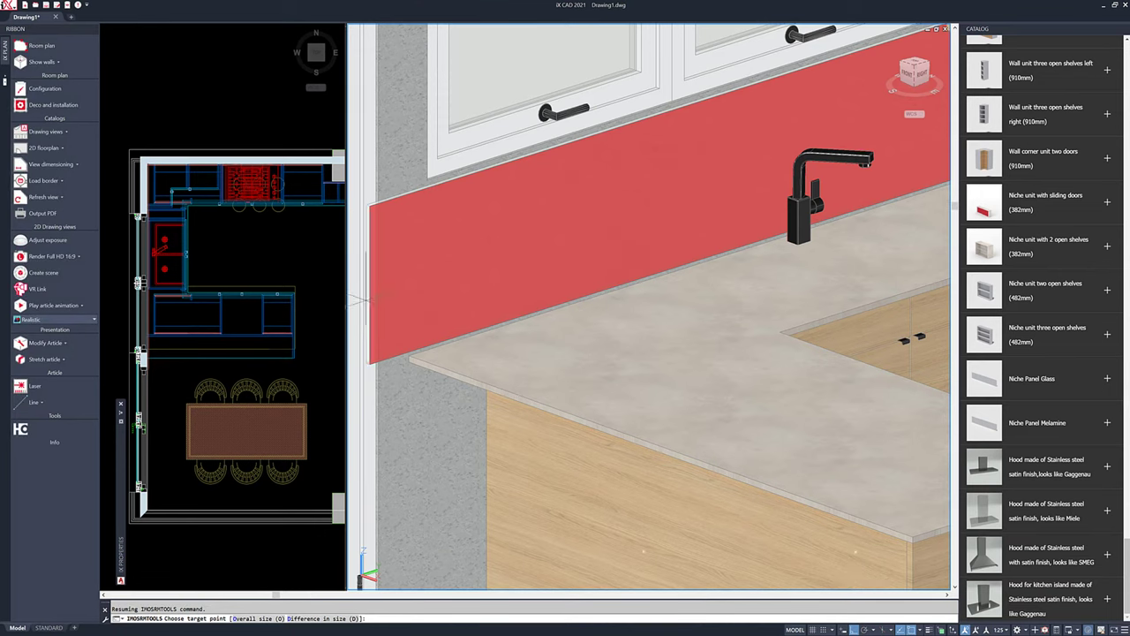
{"action": "left_click", "coordinate": [408, 359]}
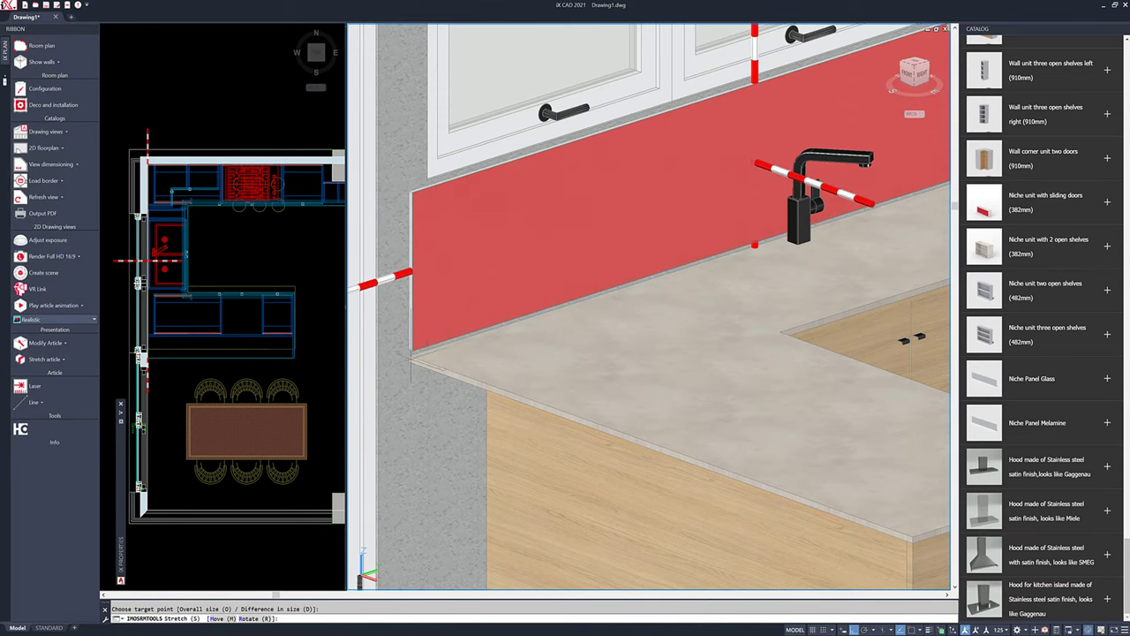
{"action": "scroll", "coordinate": [468, 336], "scroll_direction": "down", "scroll_amount": 6}
{"action": "right_click", "coordinate": [675, 326]}
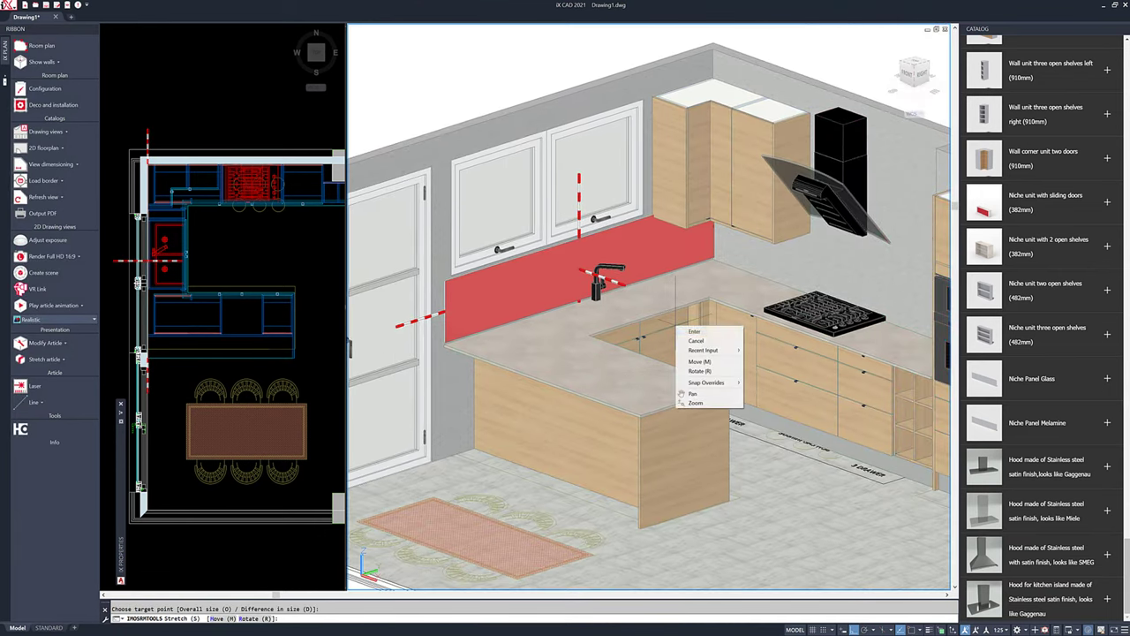
{"action": "left_click", "coordinate": [709, 334]}
- Copy the backsplash panel onto the wall behind the hob
{"action": "right_click", "coordinate": [681, 262]}
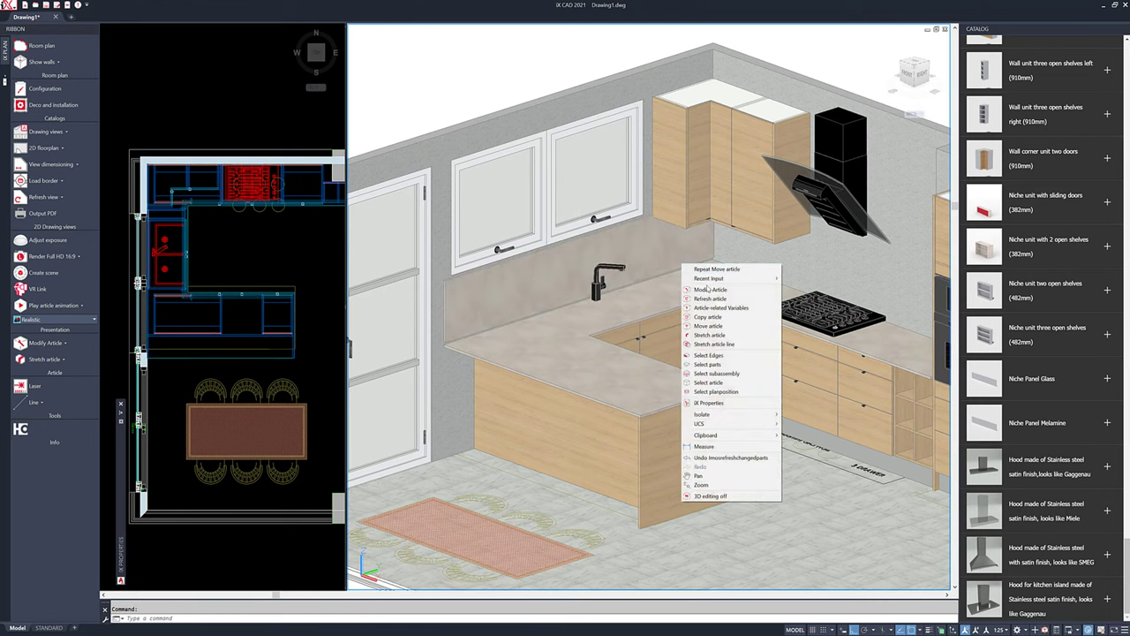
{"action": "left_click", "coordinate": [709, 319]}
{"action": "left_click", "coordinate": [670, 252]}
{"action": "key", "text": "Return"}
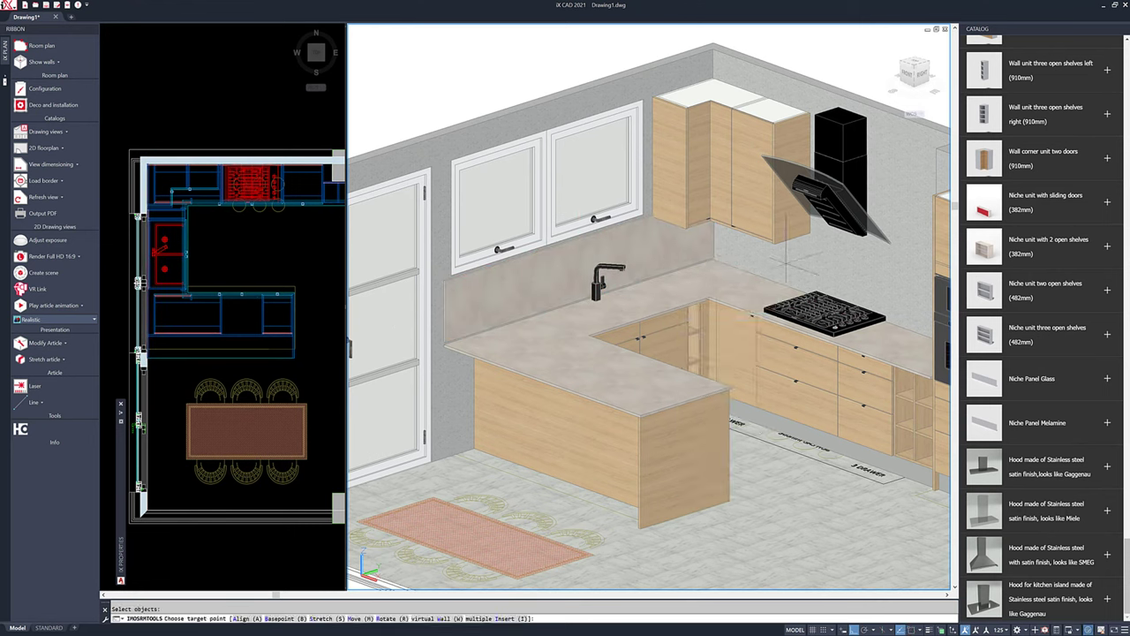
{"action": "left_click", "coordinate": [849, 270]}
- Orbit and zoom around the kitchen to check the new backsplash, then return to an overall view
{"action": "middle_click_drag", "start_coordinate": [849, 270], "coordinate": [729, 185], "text": "shift"}
{"action": "scroll", "coordinate": [729, 181], "scroll_direction": "up", "scroll_amount": 3}
{"action": "scroll", "coordinate": [729, 182], "scroll_direction": "up", "scroll_amount": 2}
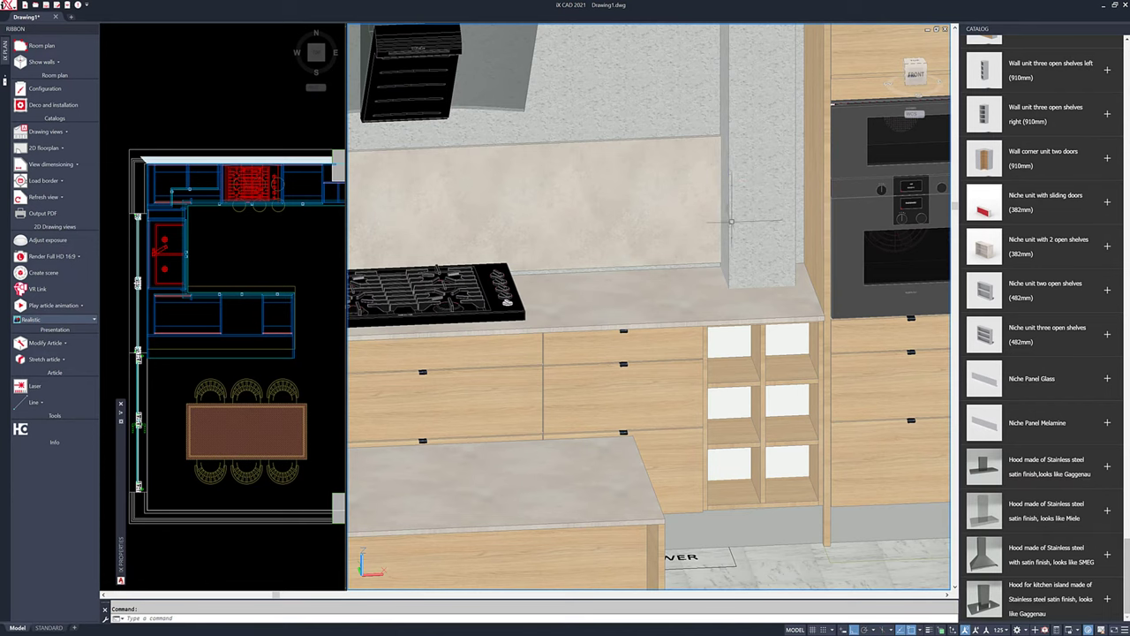
{"action": "scroll", "coordinate": [729, 182], "scroll_direction": "down", "scroll_amount": 2}
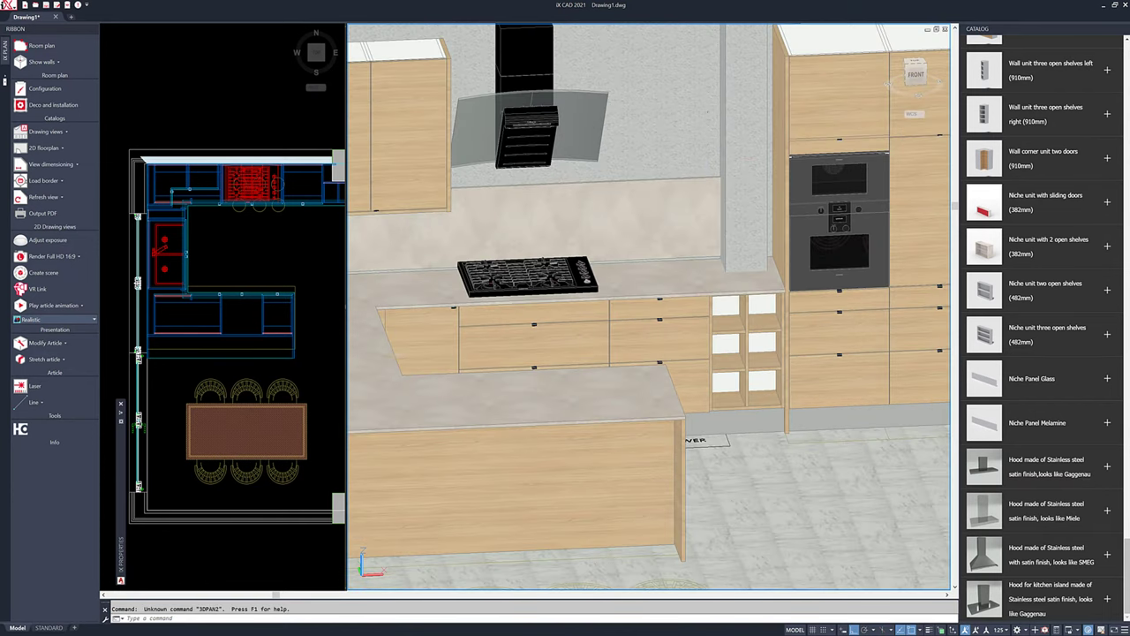
{"action": "middle_click_drag", "start_coordinate": [656, 246], "coordinate": [707, 276], "text": "shift"}
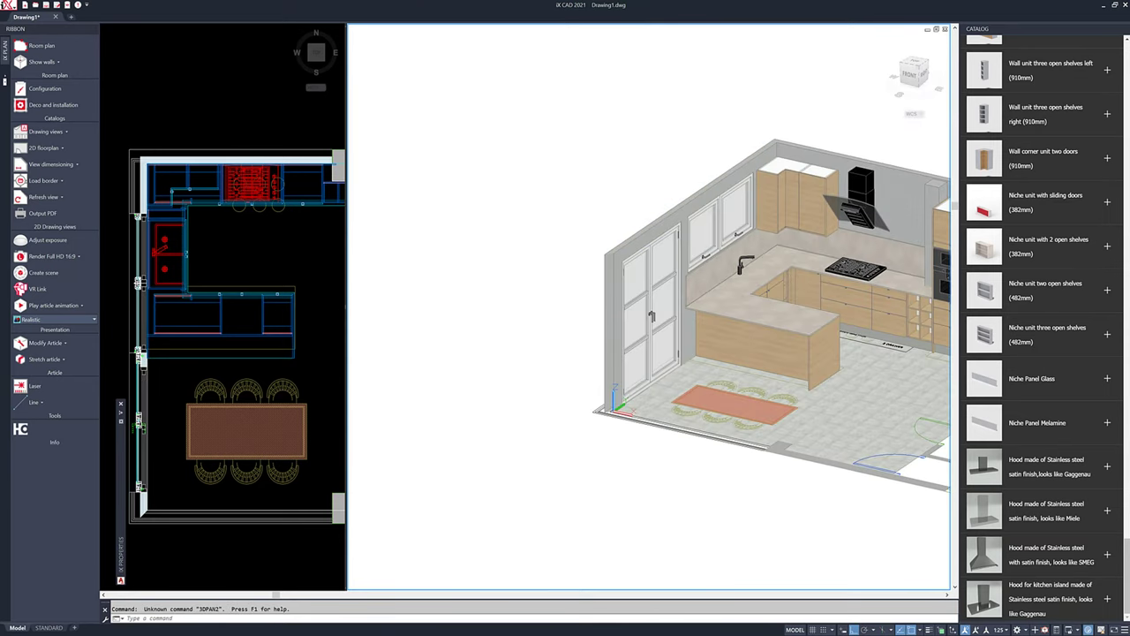
{"action": "scroll", "coordinate": [633, 293], "scroll_direction": "up", "scroll_amount": 3}
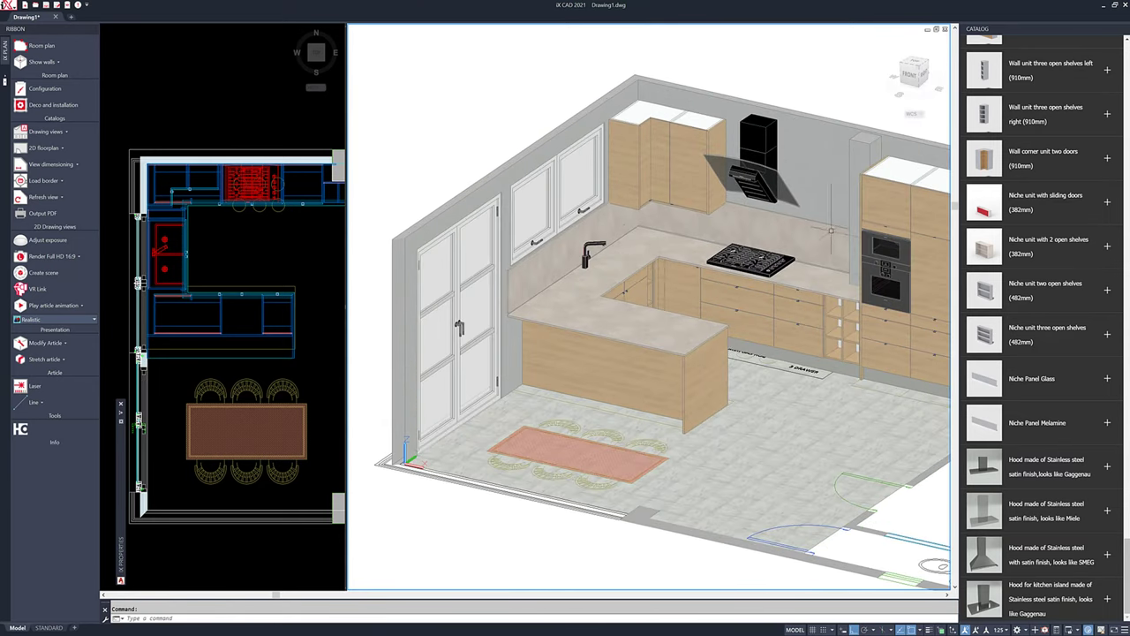
{"action": "middle_click_drag", "start_coordinate": [637, 252], "coordinate": [581, 253]}
- Reconfigure the worktop to 38mm material thickness, keeping the Cement Matt surface, and apply
{"action": "right_click", "coordinate": [597, 250]}
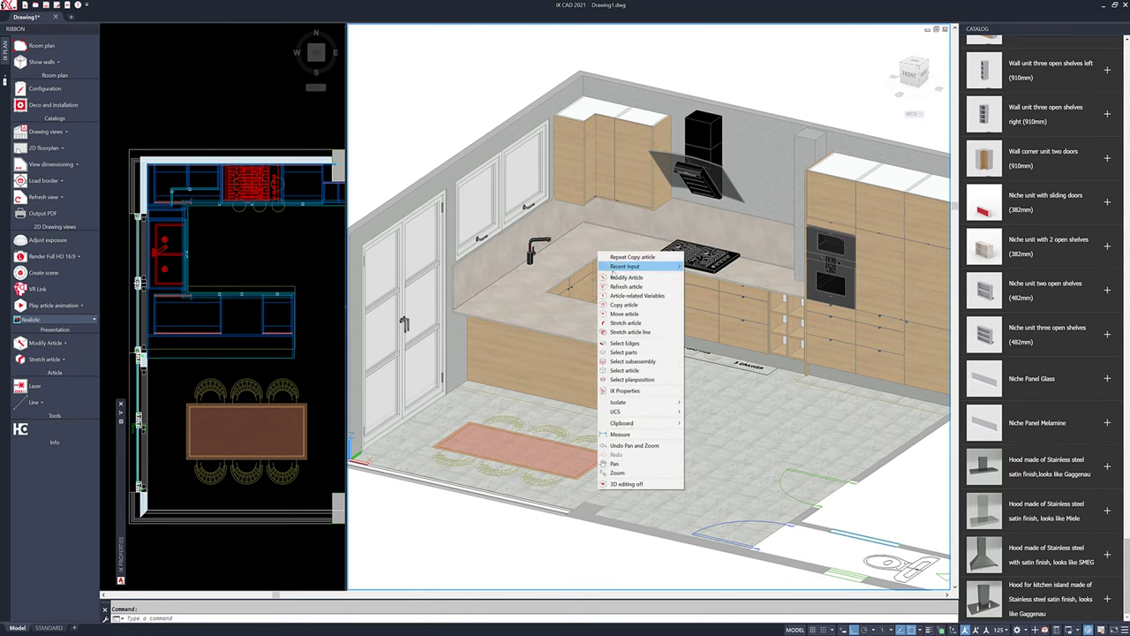
{"action": "left_click", "coordinate": [620, 279]}
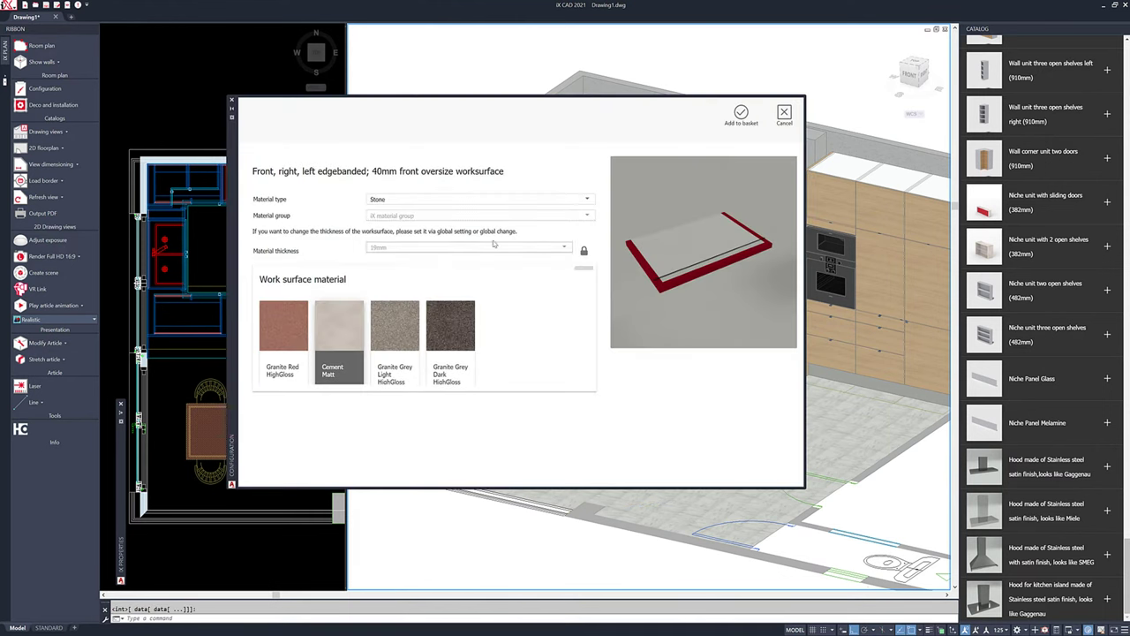
{"action": "left_click", "coordinate": [431, 251]}
{"action": "left_click", "coordinate": [384, 291]}
{"action": "left_click", "coordinate": [450, 326]}
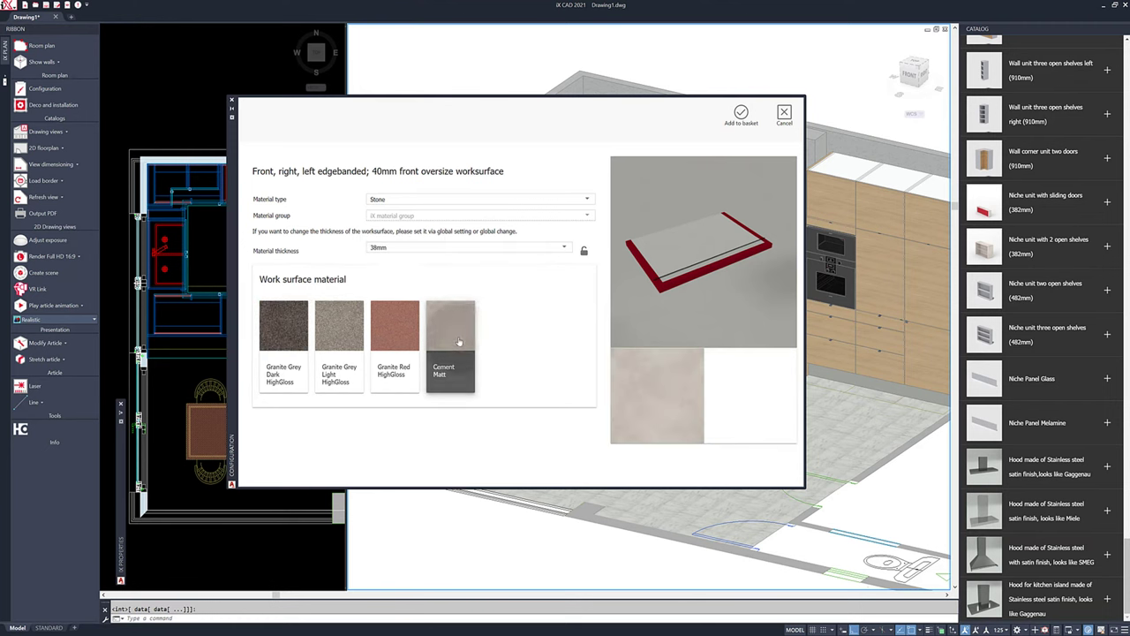
{"action": "left_click", "coordinate": [740, 113]}
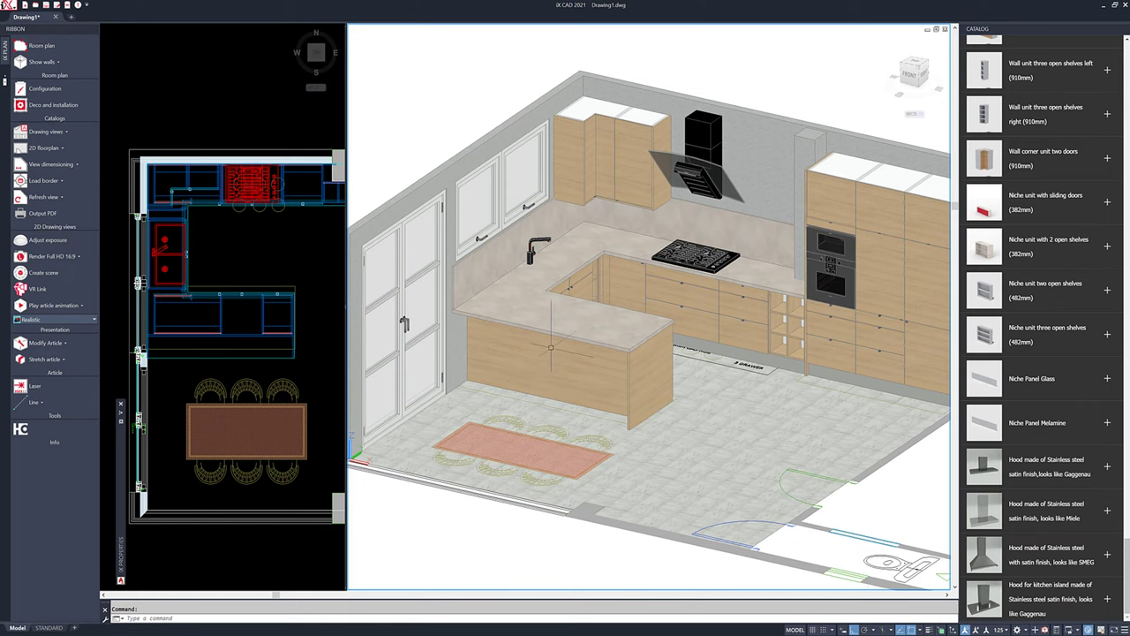
- Select the countertop parts and start a cutting line on the L-shaped countertop
{"action": "scroll", "coordinate": [508, 287], "scroll_direction": "up", "scroll_amount": 3}
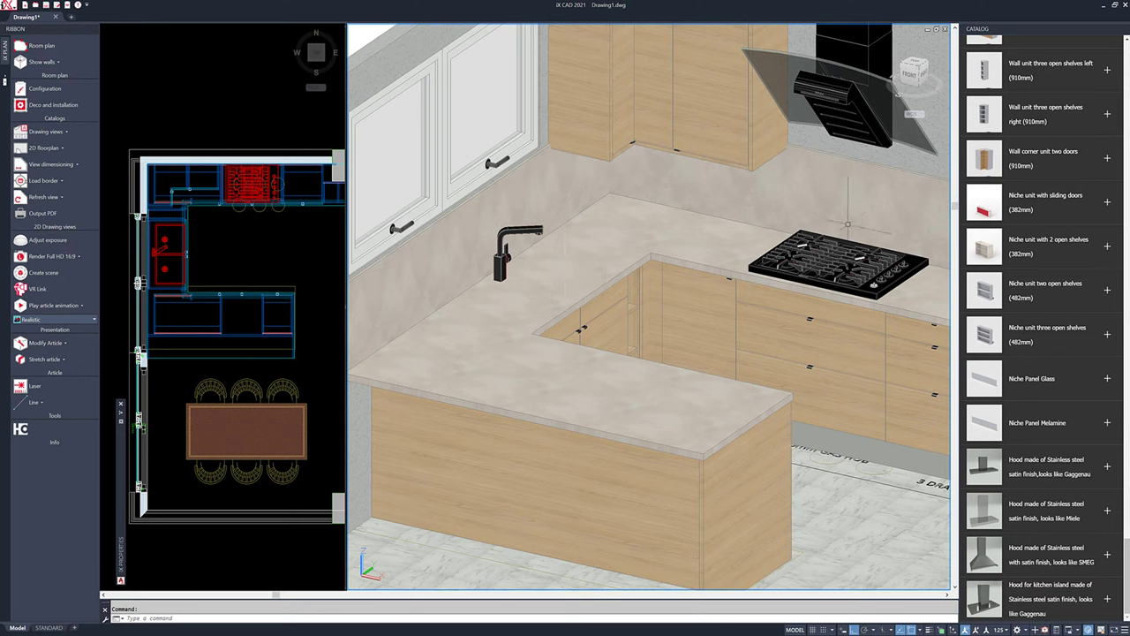
{"action": "right_click", "coordinate": [486, 317]}
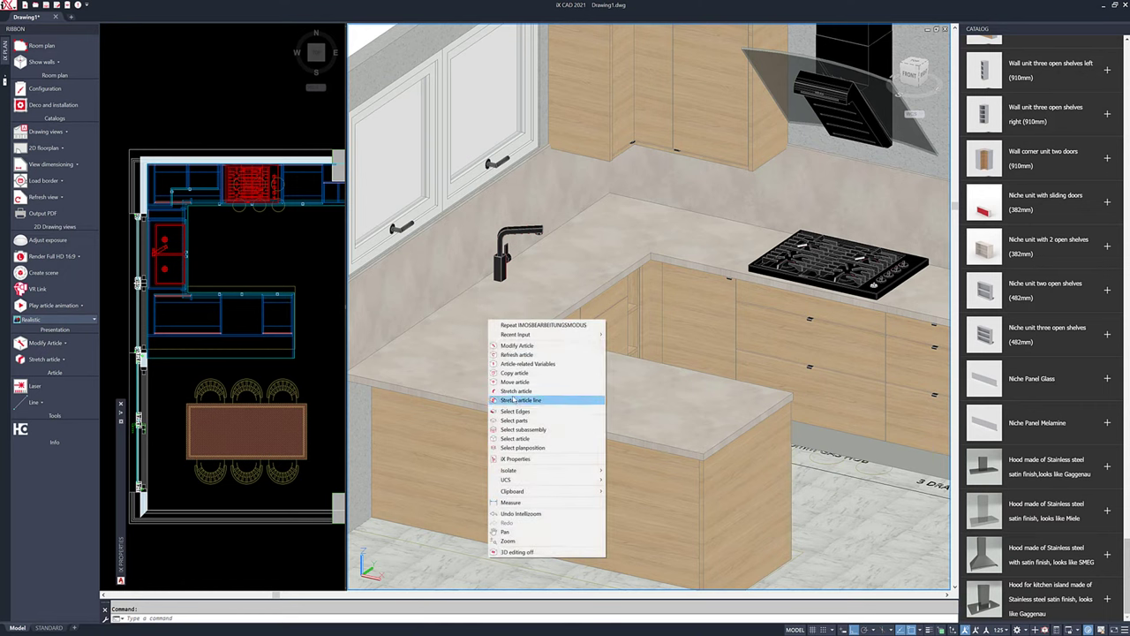
{"action": "left_click", "coordinate": [515, 420]}
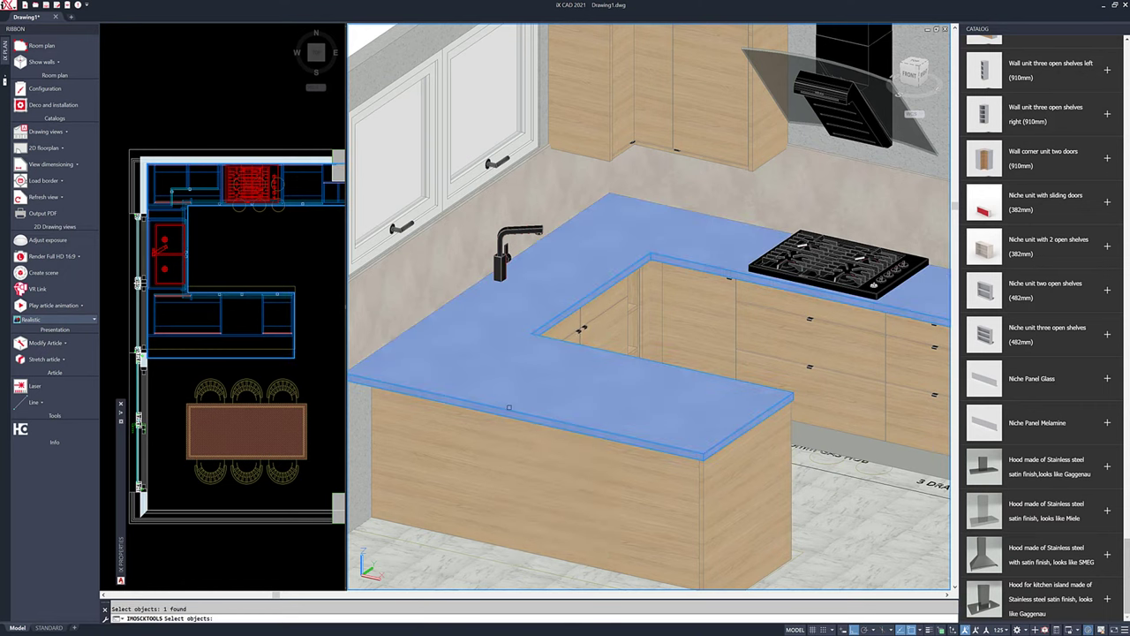
{"action": "key", "text": "Return"}
{"action": "mouse_move", "coordinate": [120, 459]}
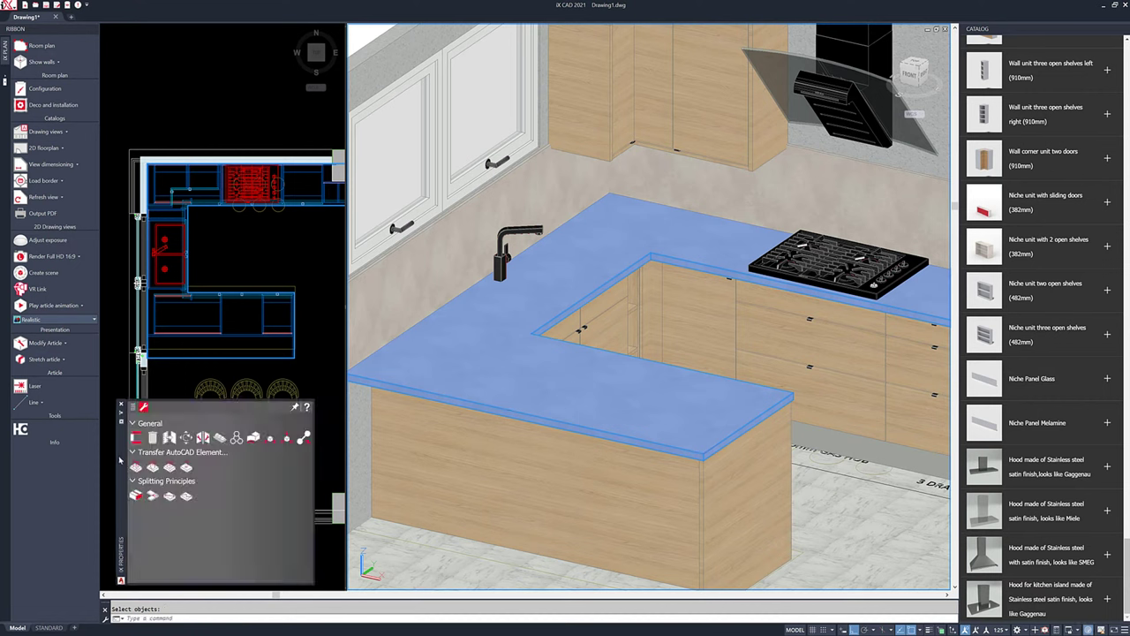
{"action": "left_click", "coordinate": [152, 496]}
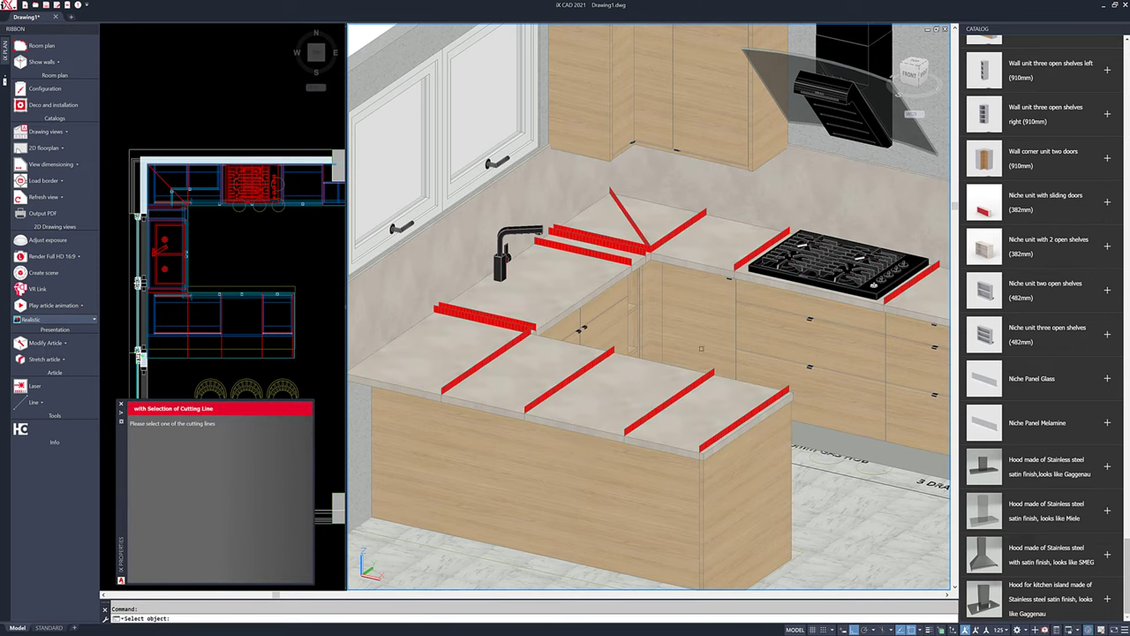
{"action": "scroll", "coordinate": [686, 341], "scroll_direction": "down", "scroll_amount": 2}
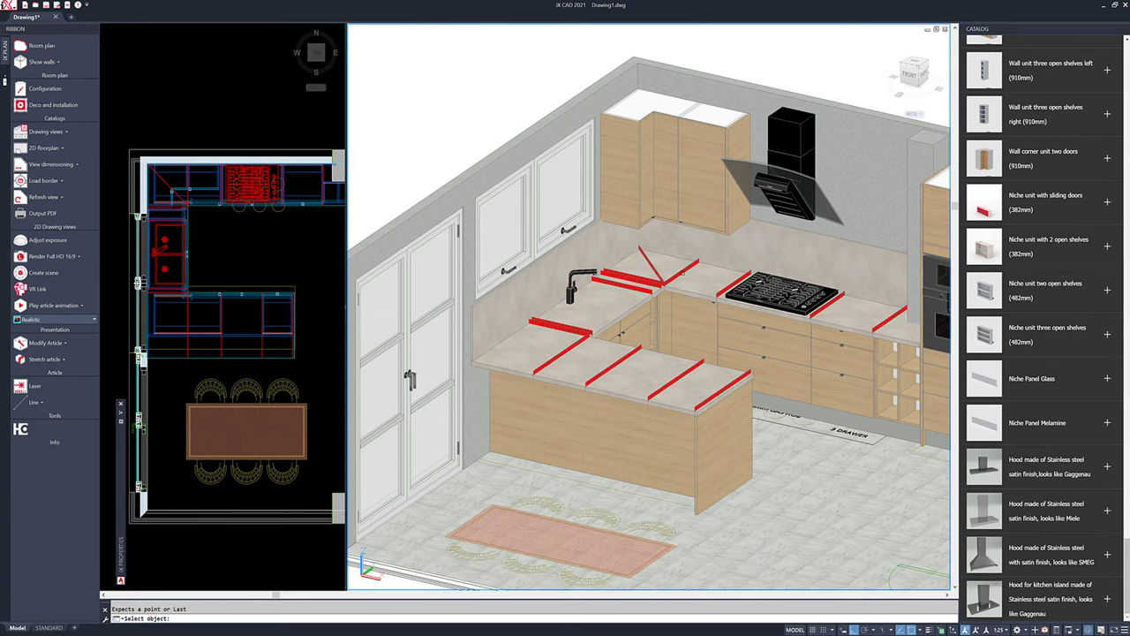
{"action": "scroll", "coordinate": [681, 270], "scroll_direction": "up", "scroll_amount": 1}
{"action": "left_click", "coordinate": [680, 266]}
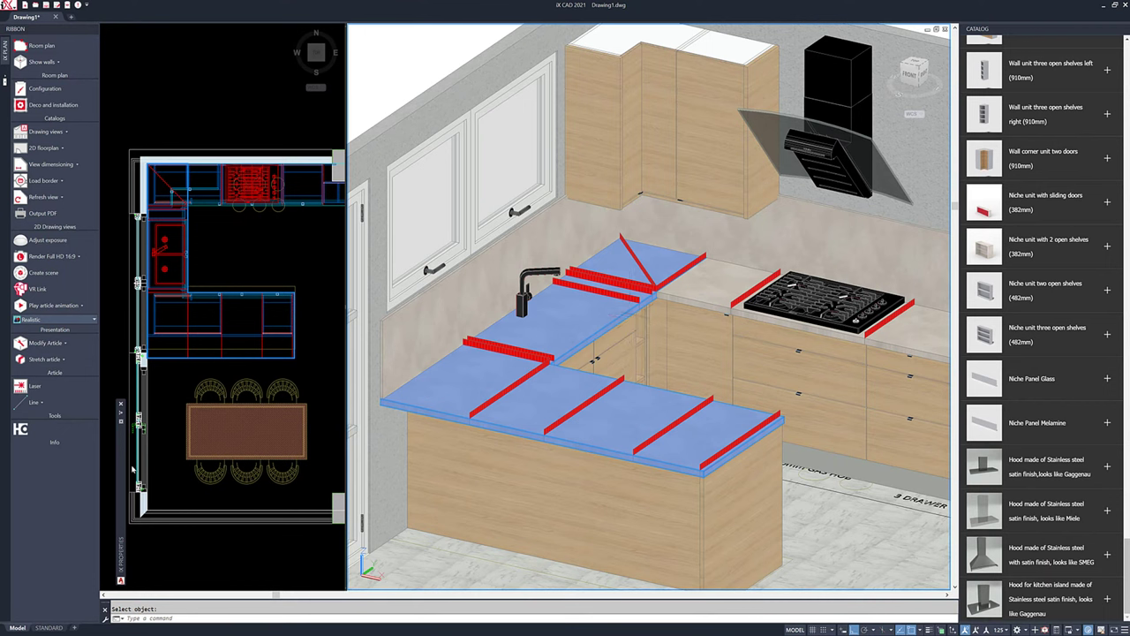
- Try different splitting principles for the corner joint, then close the cutting line settings
{"action": "mouse_move", "coordinate": [121, 440]}
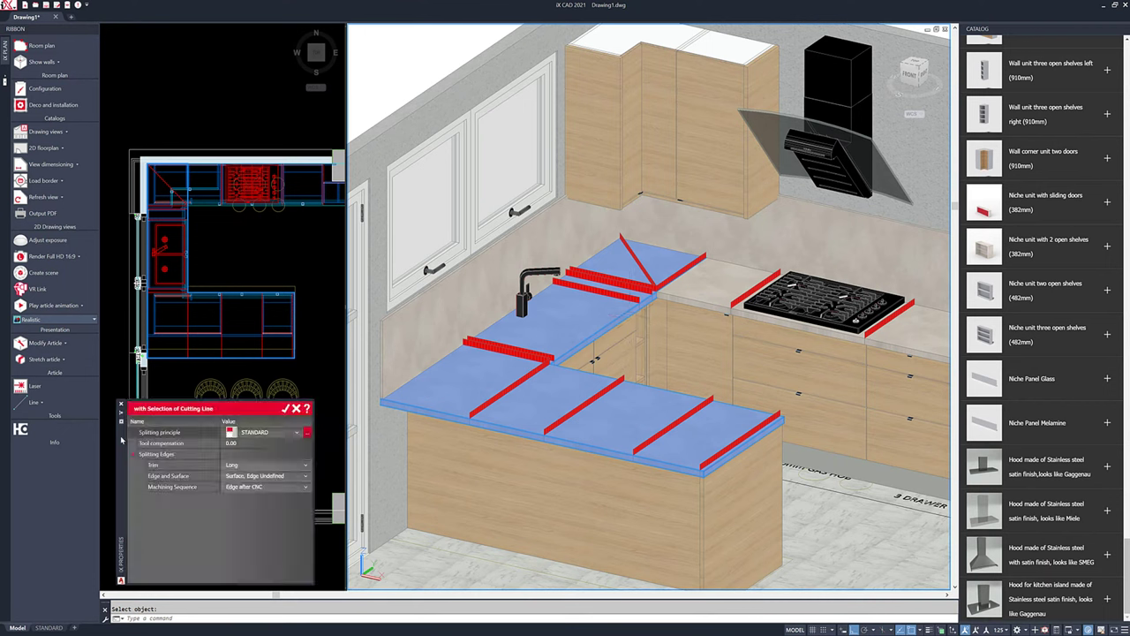
{"action": "left_click", "coordinate": [254, 434]}
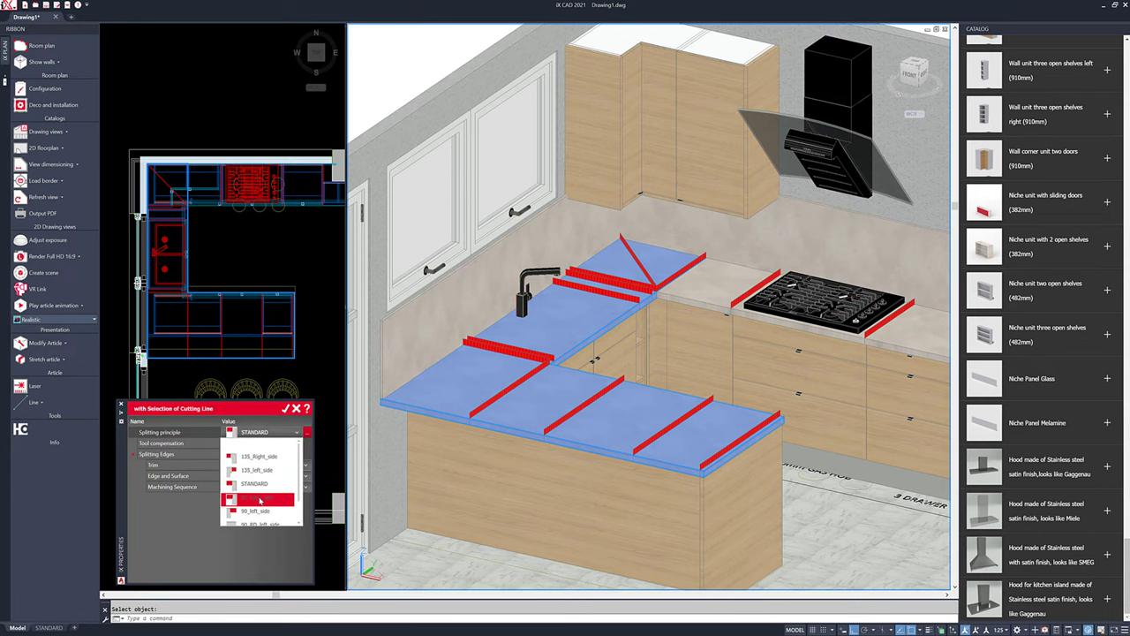
{"action": "left_click", "coordinate": [258, 497]}
{"action": "scroll", "coordinate": [669, 290], "scroll_direction": "up", "scroll_amount": 6}
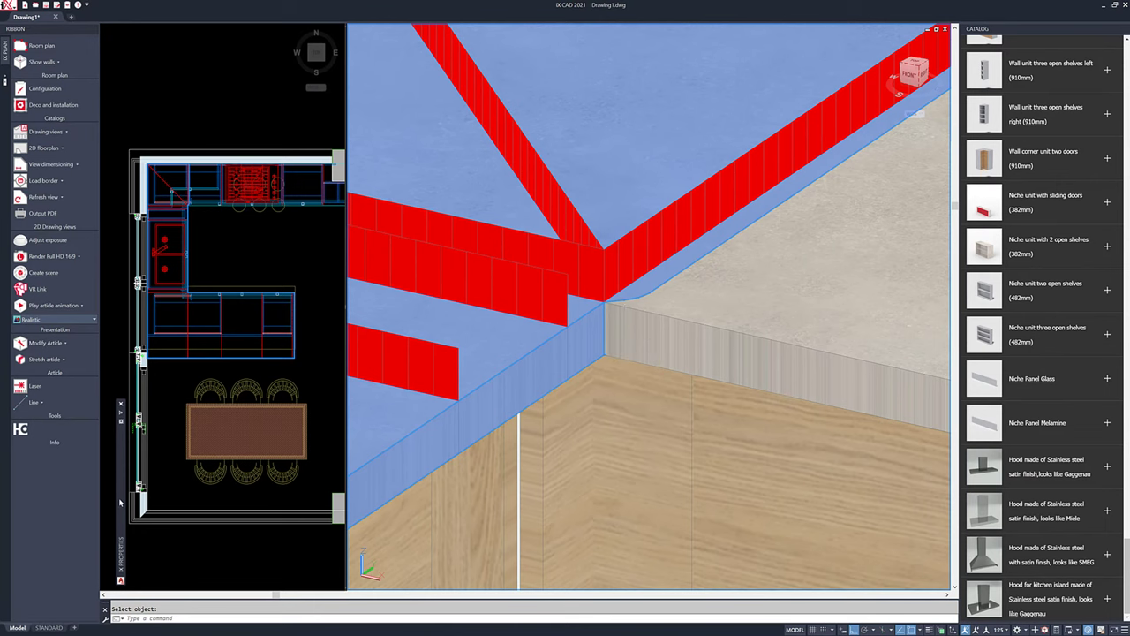
{"action": "mouse_move", "coordinate": [121, 501]}
{"action": "left_click", "coordinate": [271, 432]}
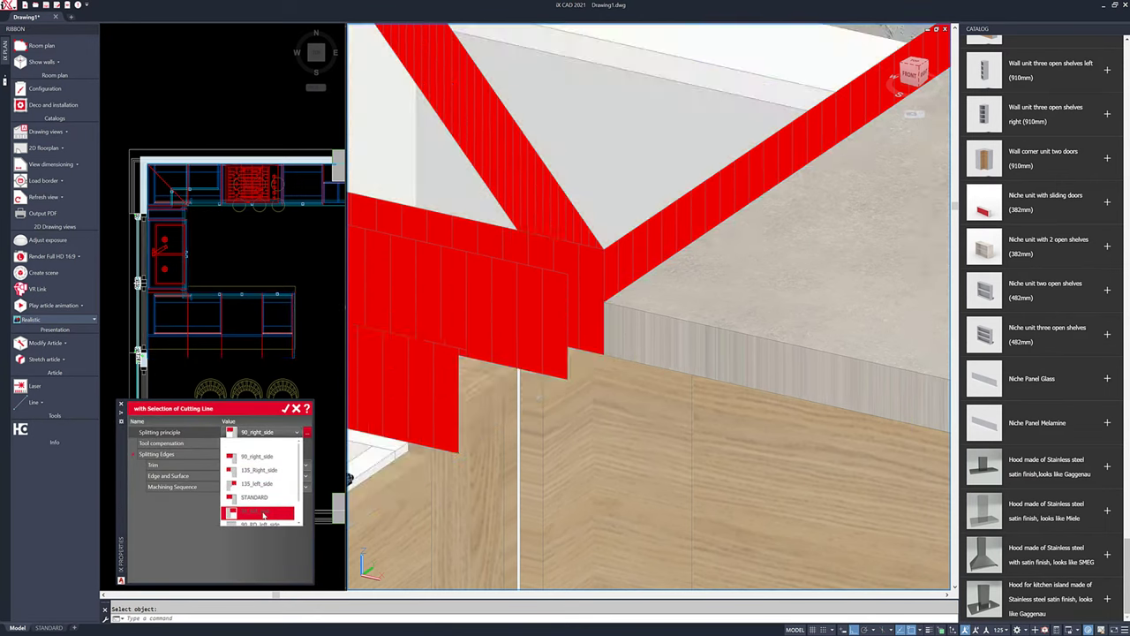
{"action": "left_click", "coordinate": [262, 515]}
{"action": "scroll", "coordinate": [610, 349], "scroll_direction": "down", "scroll_amount": 5}
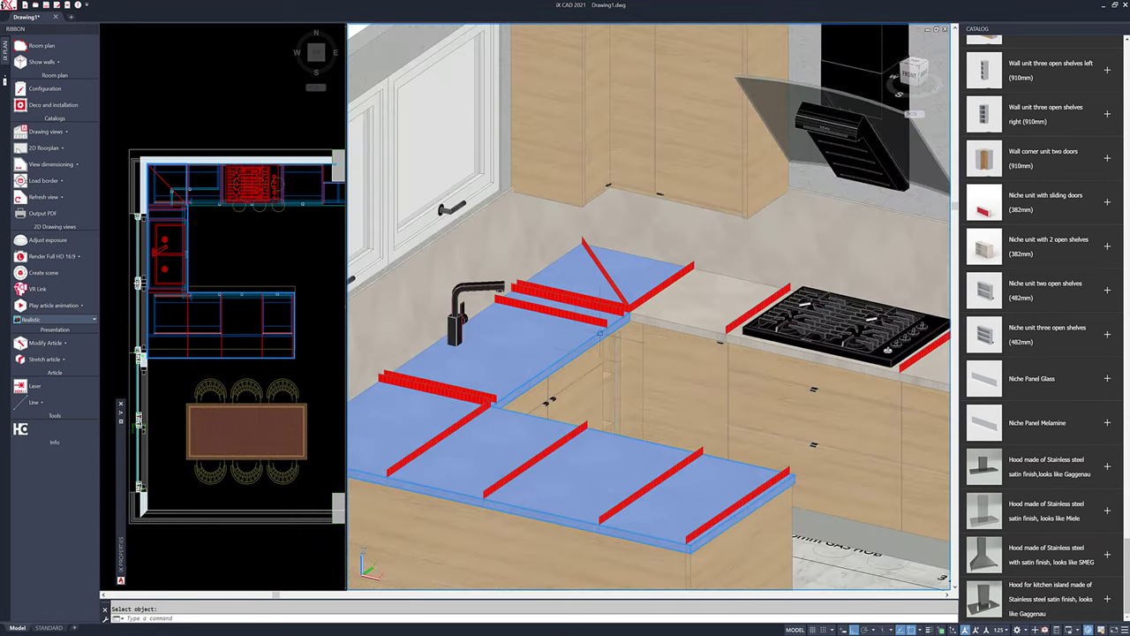
{"action": "scroll", "coordinate": [557, 361], "scroll_direction": "up", "scroll_amount": 2}
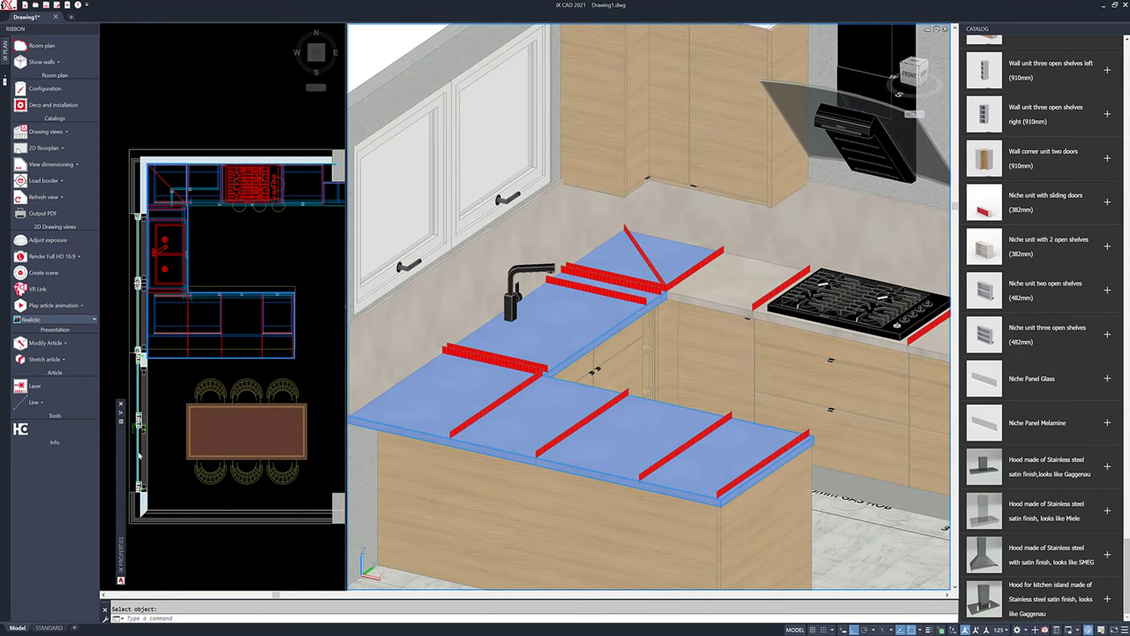
{"action": "mouse_move", "coordinate": [122, 449]}
{"action": "left_click", "coordinate": [285, 408]}
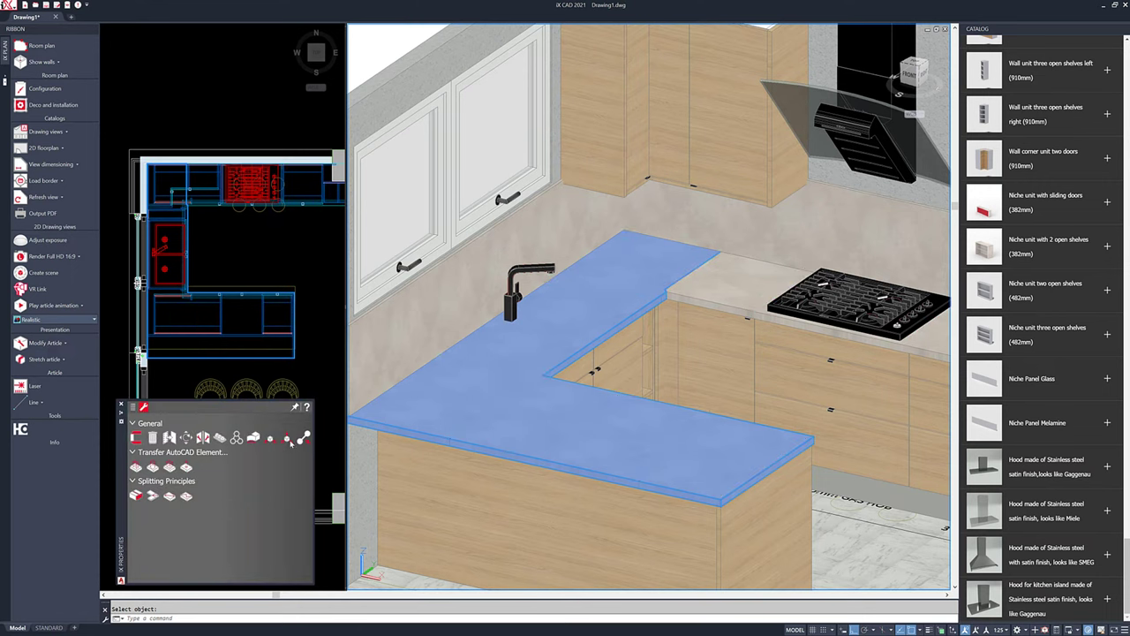
- Reselect the countertop parts and start a new cut on the front countertop
{"action": "right_click", "coordinate": [480, 408]}
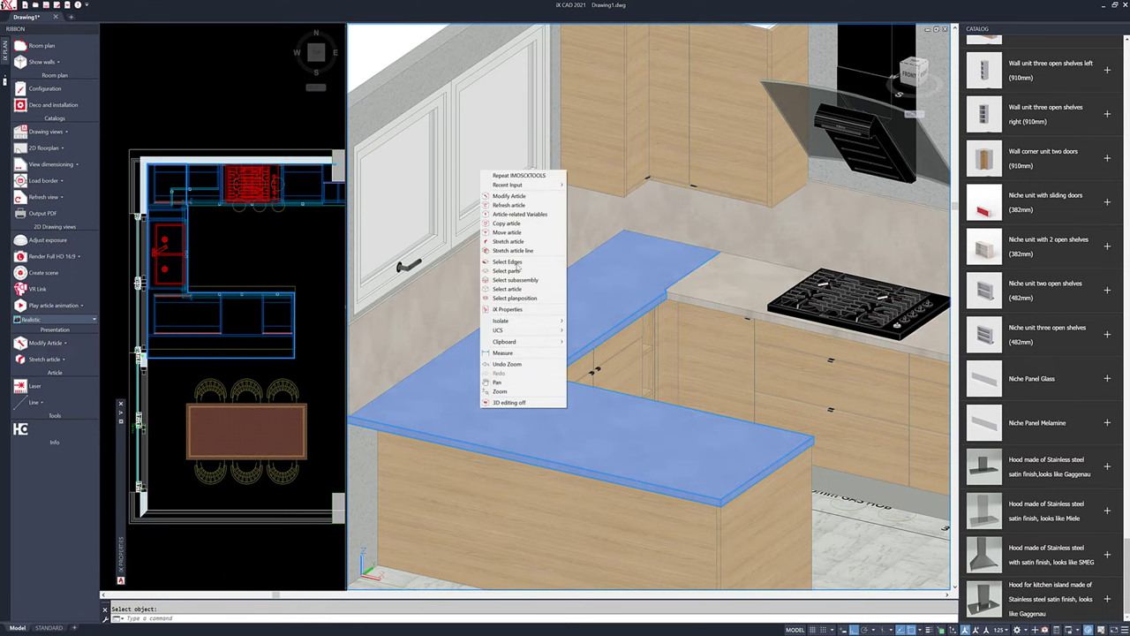
{"action": "left_click", "coordinate": [512, 271]}
{"action": "key", "text": "Return"}
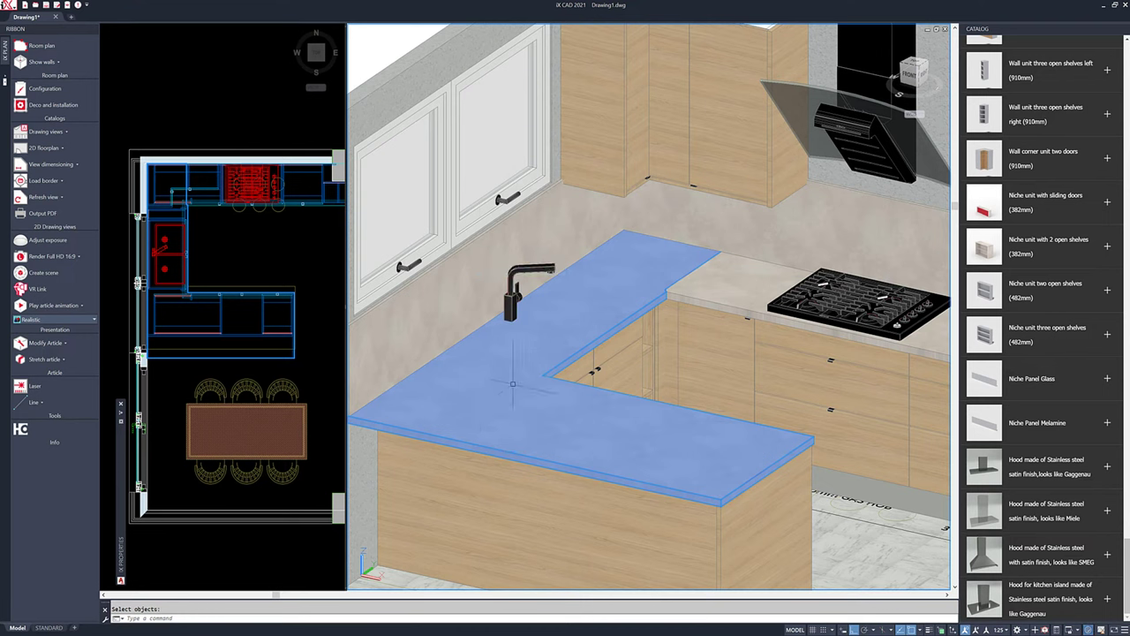
{"action": "mouse_move", "coordinate": [124, 461]}
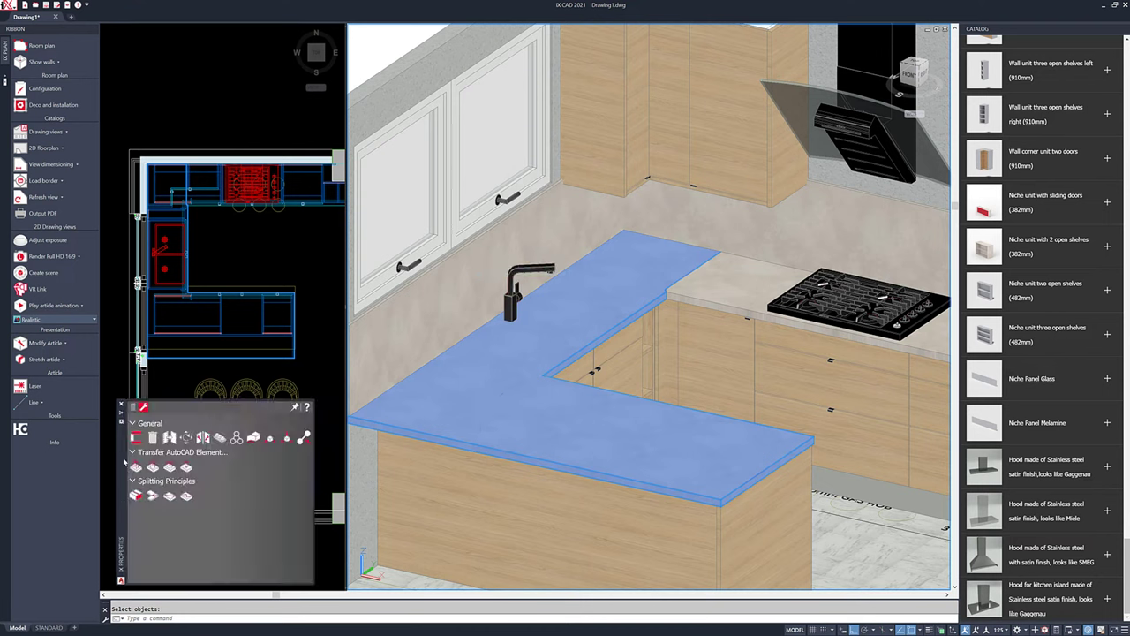
{"action": "left_click", "coordinate": [152, 496]}
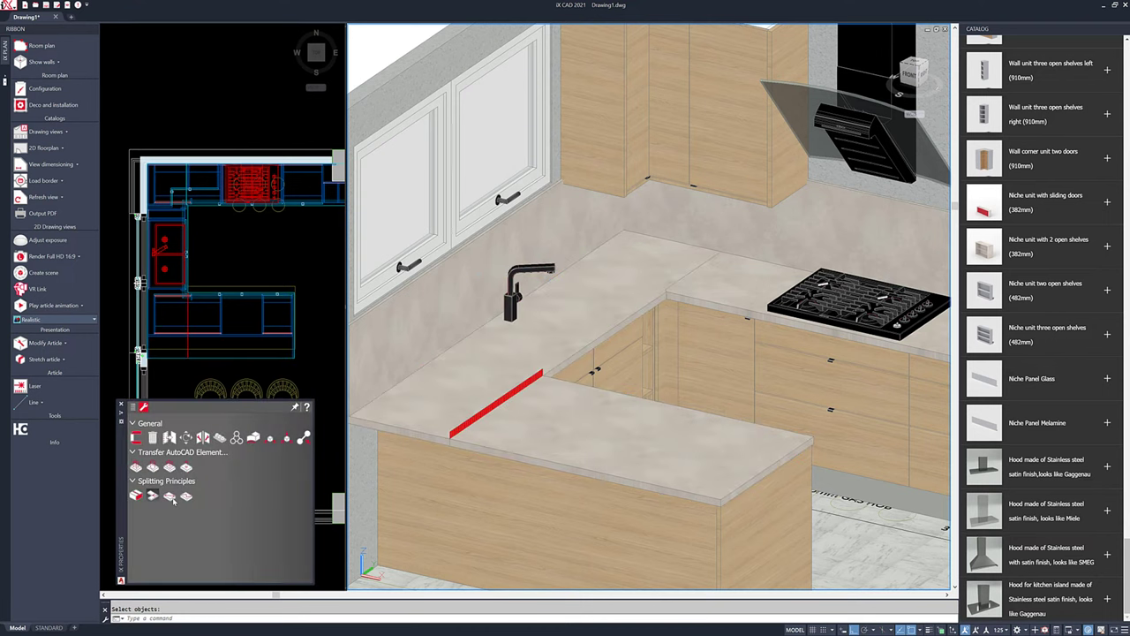
{"action": "left_click", "coordinate": [476, 414]}
{"action": "scroll", "coordinate": [549, 375], "scroll_direction": "up", "scroll_amount": 3}
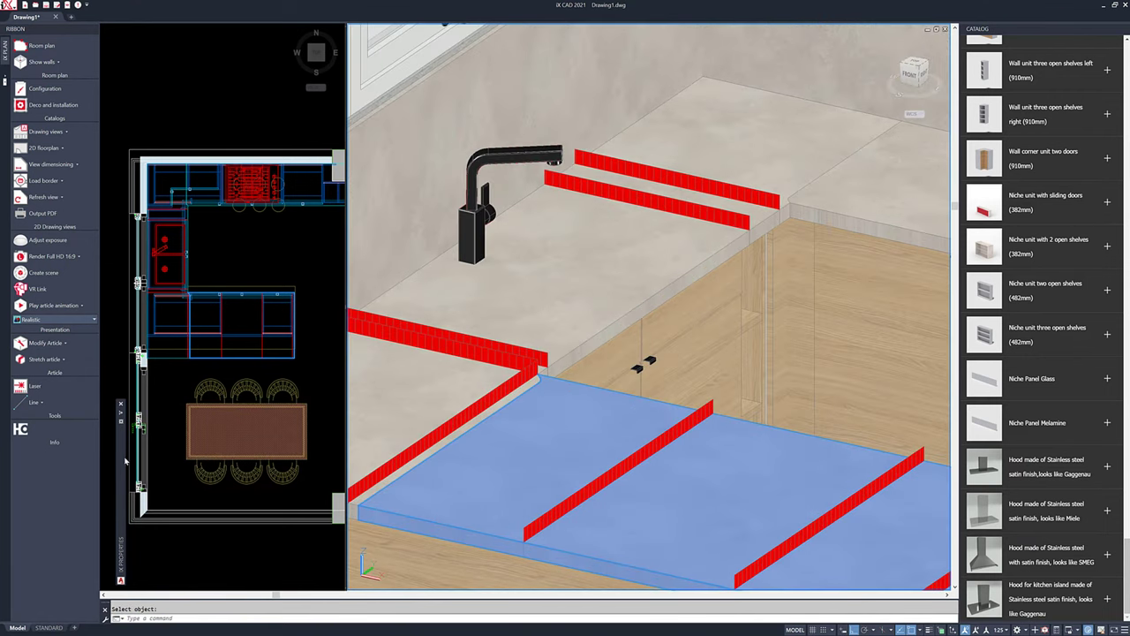
- Set the splitting principle to 90_right_side and apply the cut
{"action": "mouse_move", "coordinate": [121, 459]}
{"action": "left_click", "coordinate": [264, 431]}
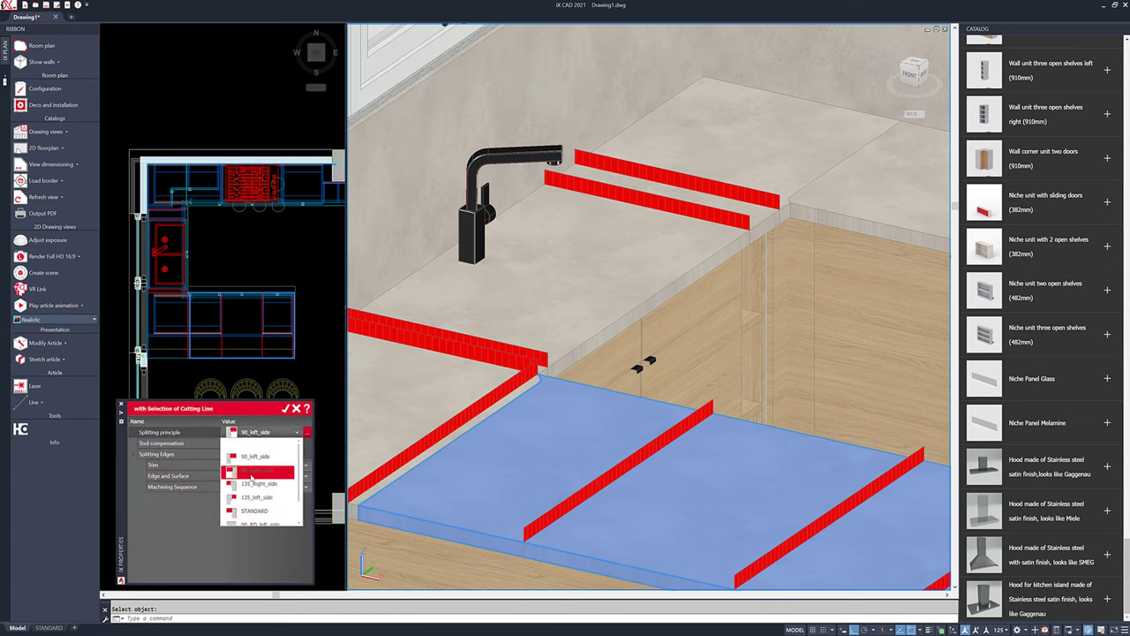
{"action": "left_click", "coordinate": [253, 475]}
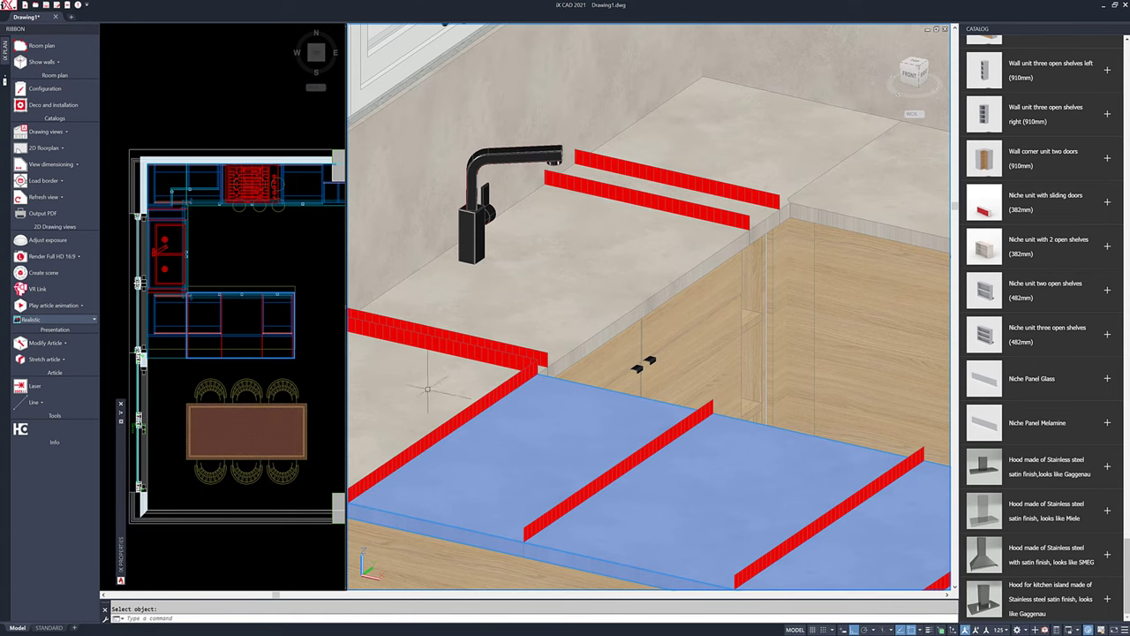
{"action": "mouse_move", "coordinate": [121, 439]}
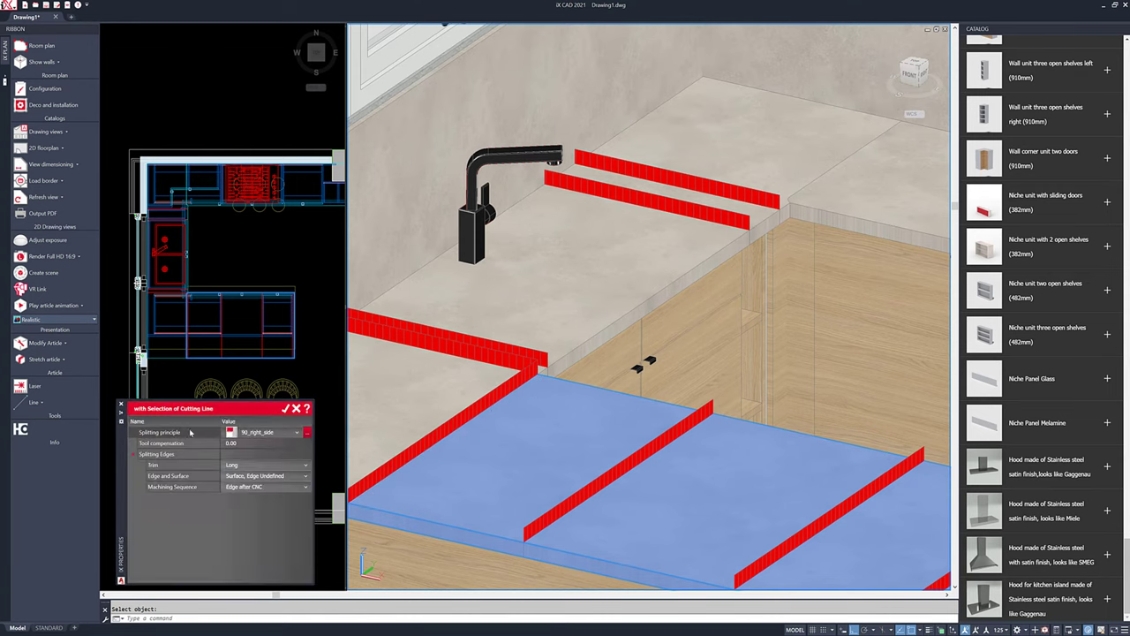
{"action": "left_click", "coordinate": [285, 408]}
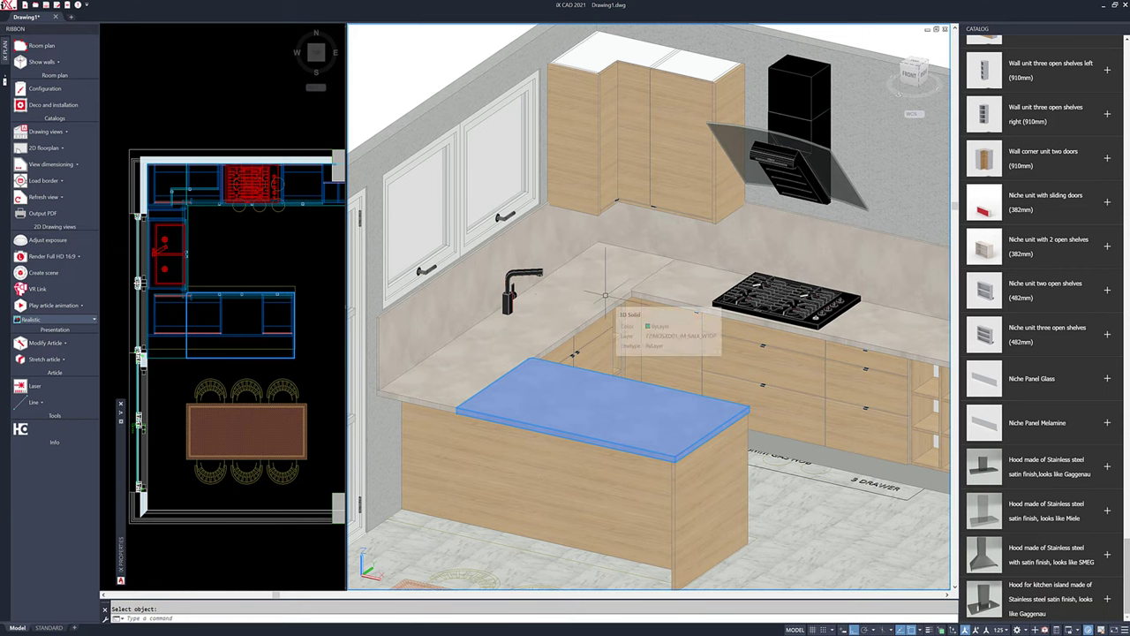
- Zoom out and pan the 3D view to frame the whole kitchen
{"action": "scroll", "coordinate": [561, 309], "scroll_direction": "down", "scroll_amount": 3}
{"action": "middle_click_drag", "start_coordinate": [559, 315], "coordinate": [561, 309]}
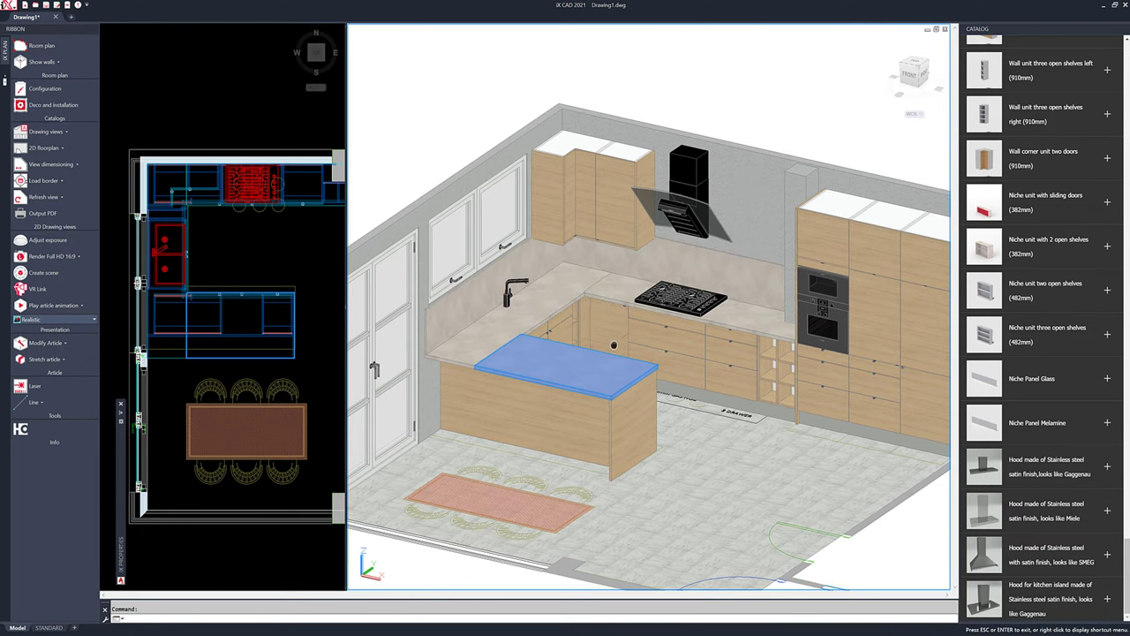
{"action": "middle_click_drag", "start_coordinate": [587, 309], "coordinate": [542, 306]}
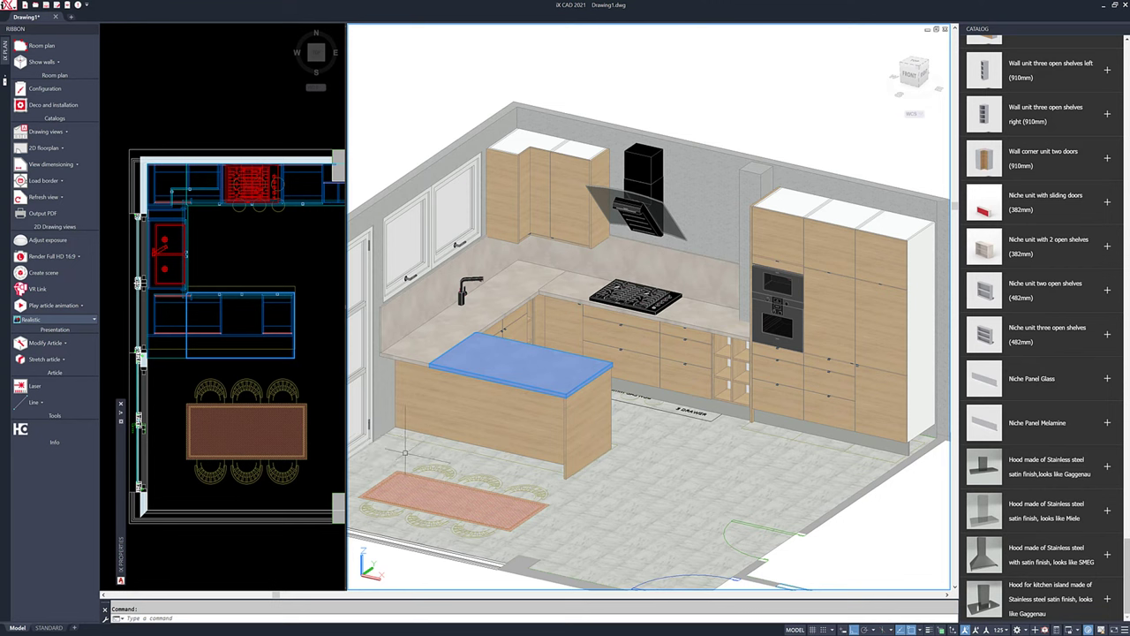
{"action": "mouse_move", "coordinate": [405, 452]}
- Scroll the catalog back up to the iX 2021 Kitchen categories and search for 'NI'
{"action": "scroll", "coordinate": [1007, 271], "scroll_direction": "up", "scroll_amount": 10}
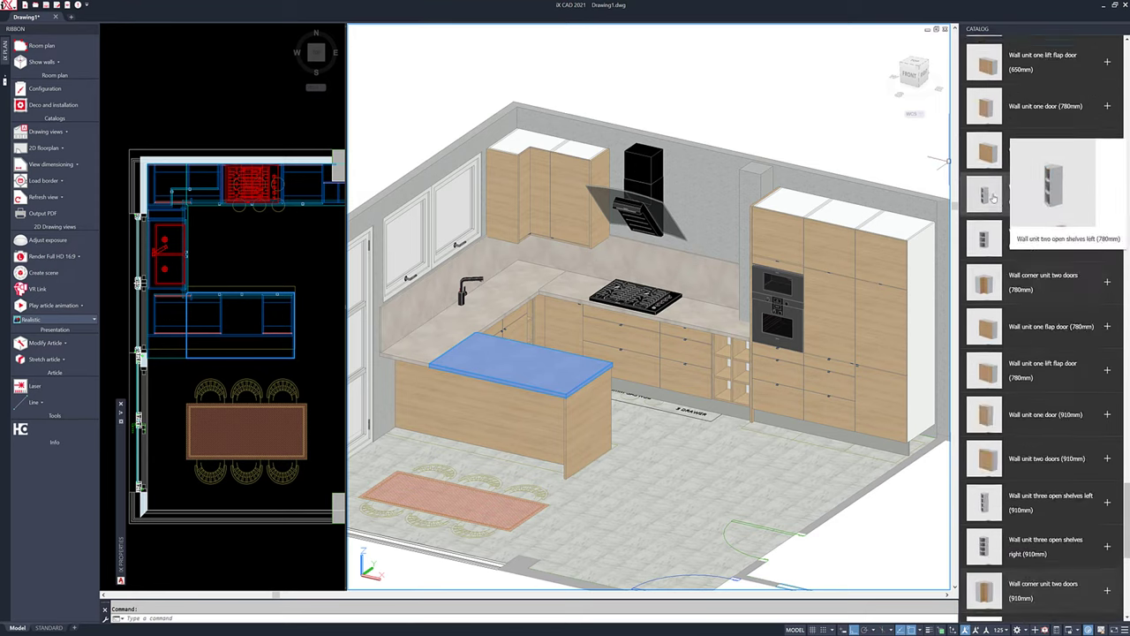
{"action": "scroll", "coordinate": [1007, 270], "scroll_direction": "up", "scroll_amount": 10}
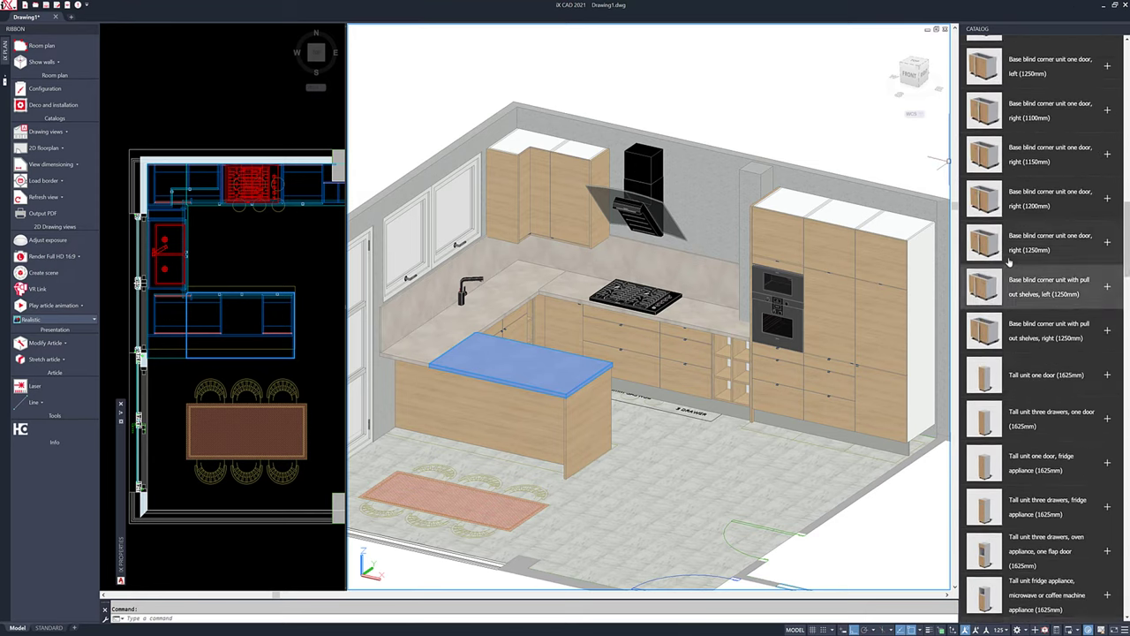
{"action": "scroll", "coordinate": [1011, 271], "scroll_direction": "up", "scroll_amount": 10}
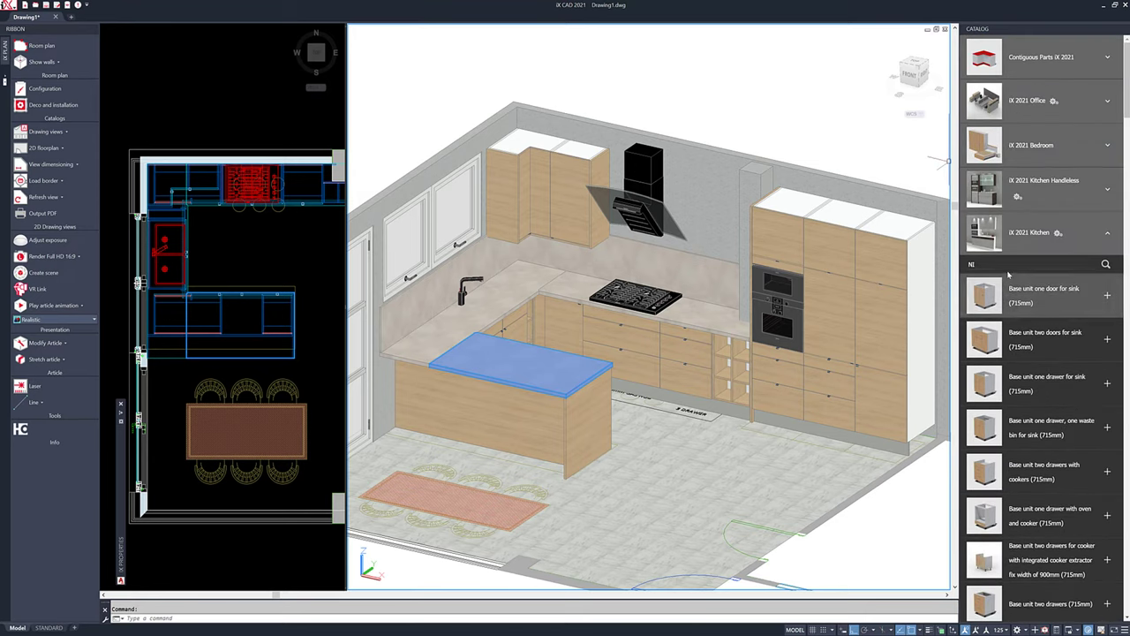
{"action": "left_click", "coordinate": [1000, 265]}
{"action": "type", "text": "NI"}
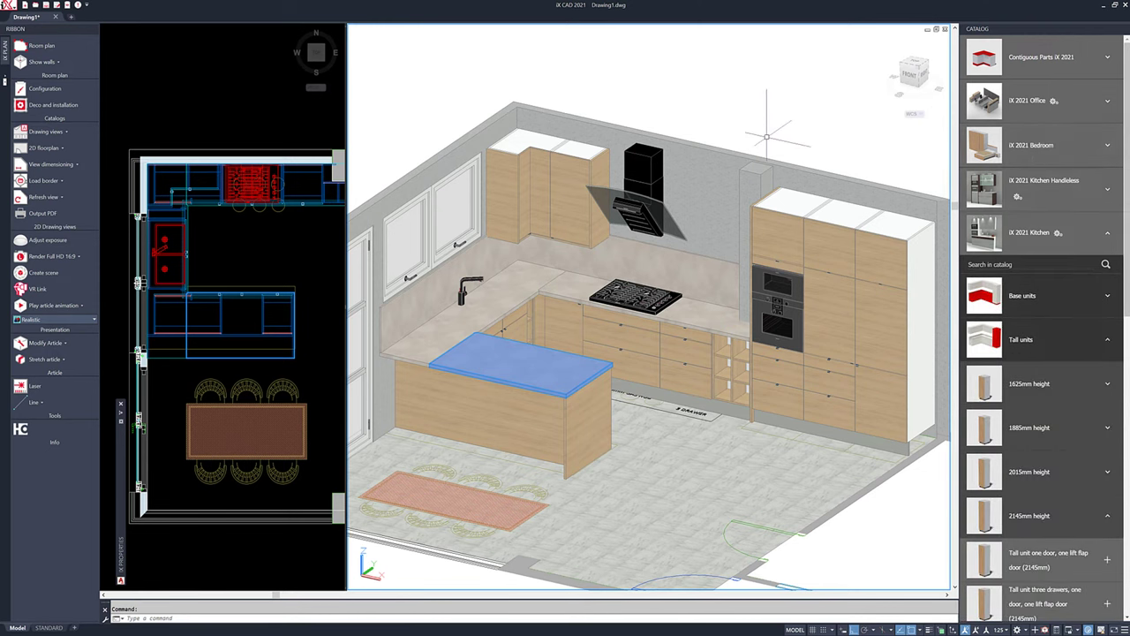
{"action": "mouse_move", "coordinate": [1001, 187]}
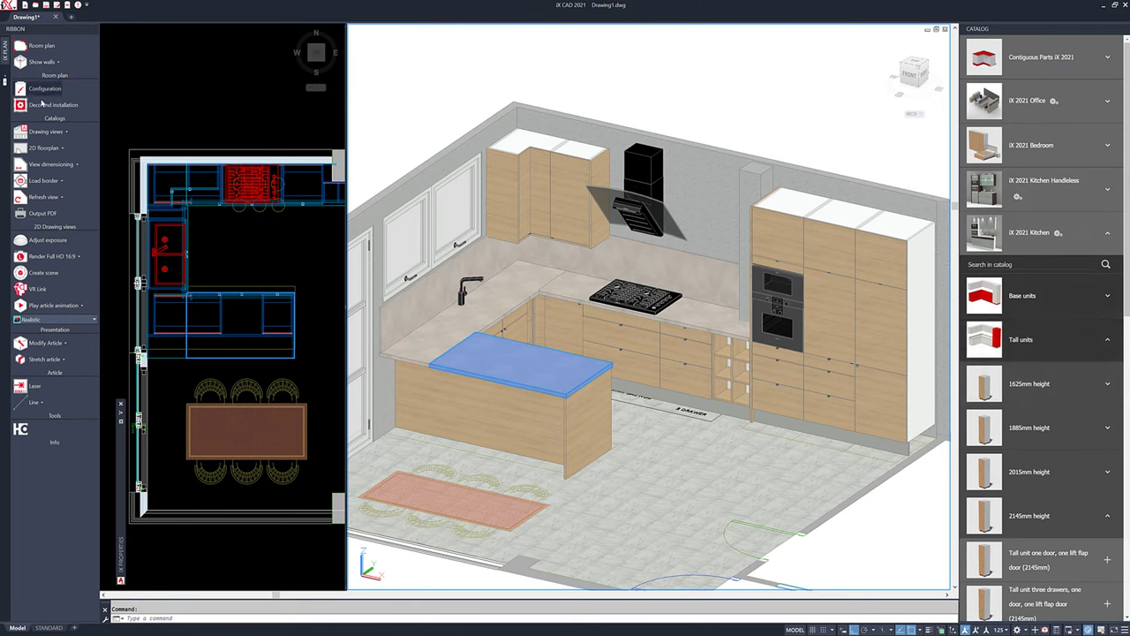
- Place a Coffee Set and a Kitchen radio from Decoration > Kitchen on the counter
{"action": "left_click", "coordinate": [44, 105]}
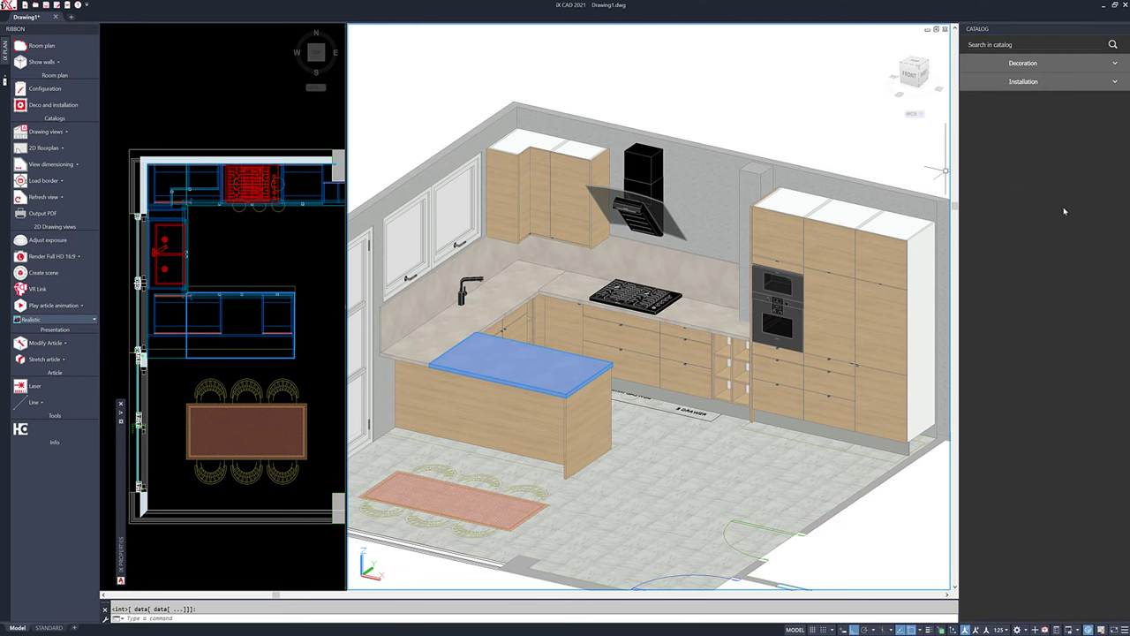
{"action": "left_click", "coordinate": [1024, 64]}
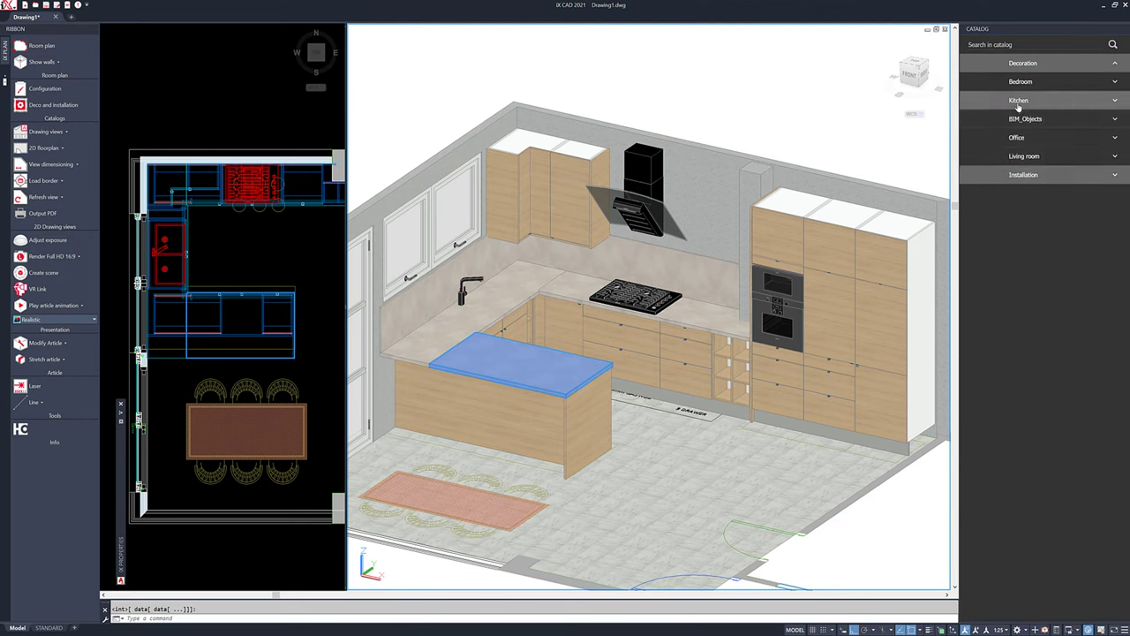
{"action": "left_click", "coordinate": [1019, 100]}
{"action": "left_click", "coordinate": [1044, 139]}
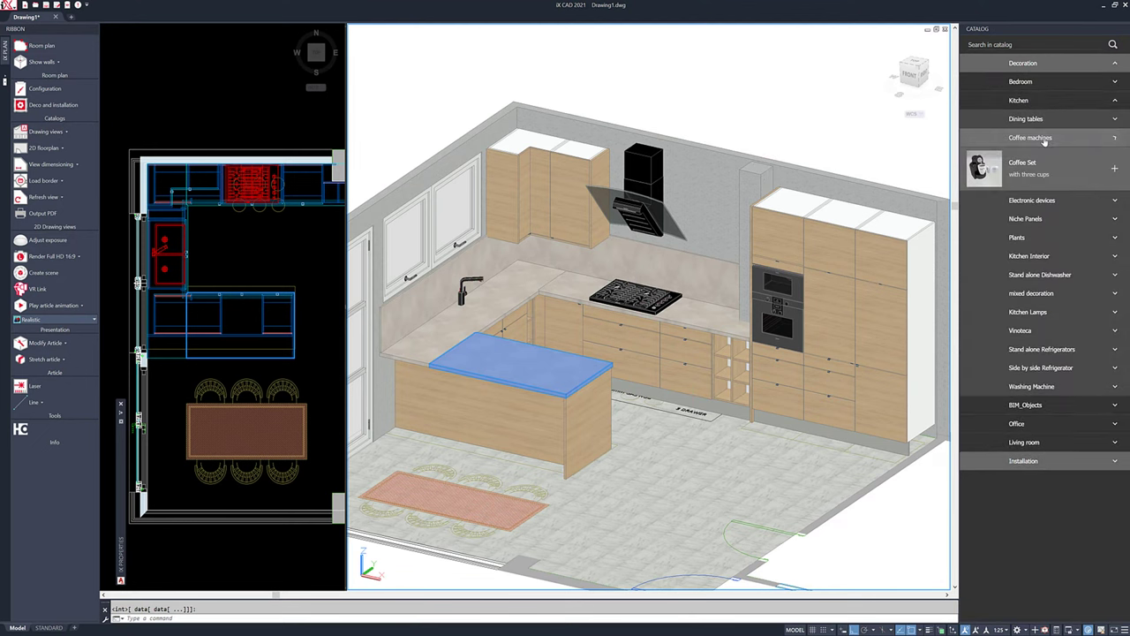
{"action": "left_click", "coordinate": [1057, 164]}
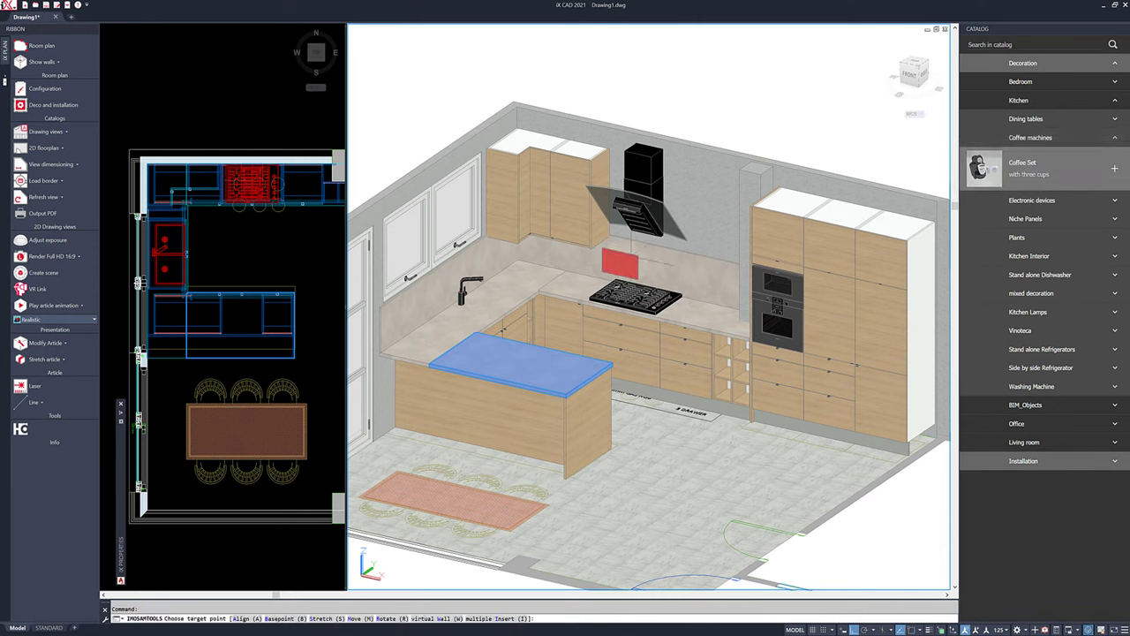
{"action": "left_click", "coordinate": [523, 260]}
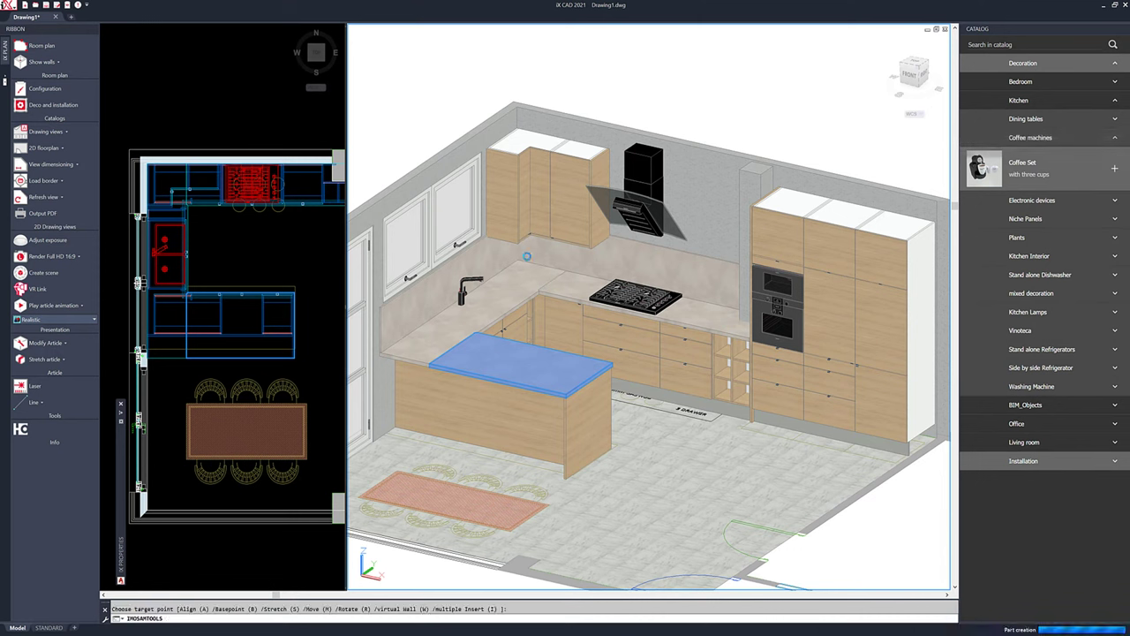
{"action": "left_click", "coordinate": [1059, 202]}
{"action": "left_click", "coordinate": [1042, 269]}
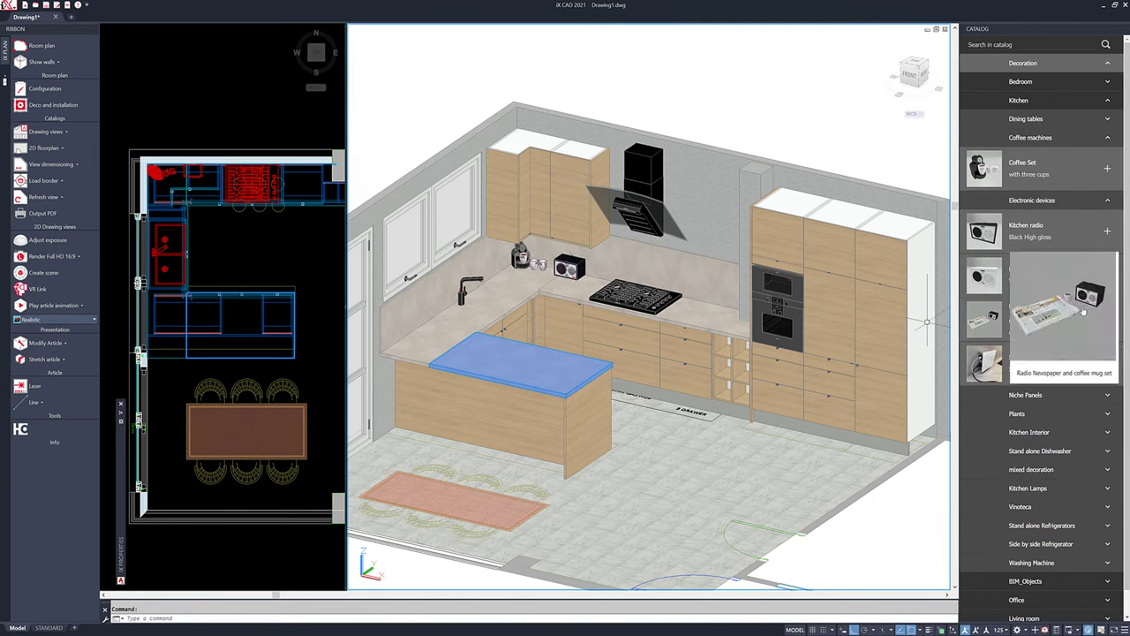
{"action": "left_click", "coordinate": [1050, 200]}
- Add Basil, Grass and Rosemary small plants in a row beside the cooktop
{"action": "left_click", "coordinate": [1048, 236]}
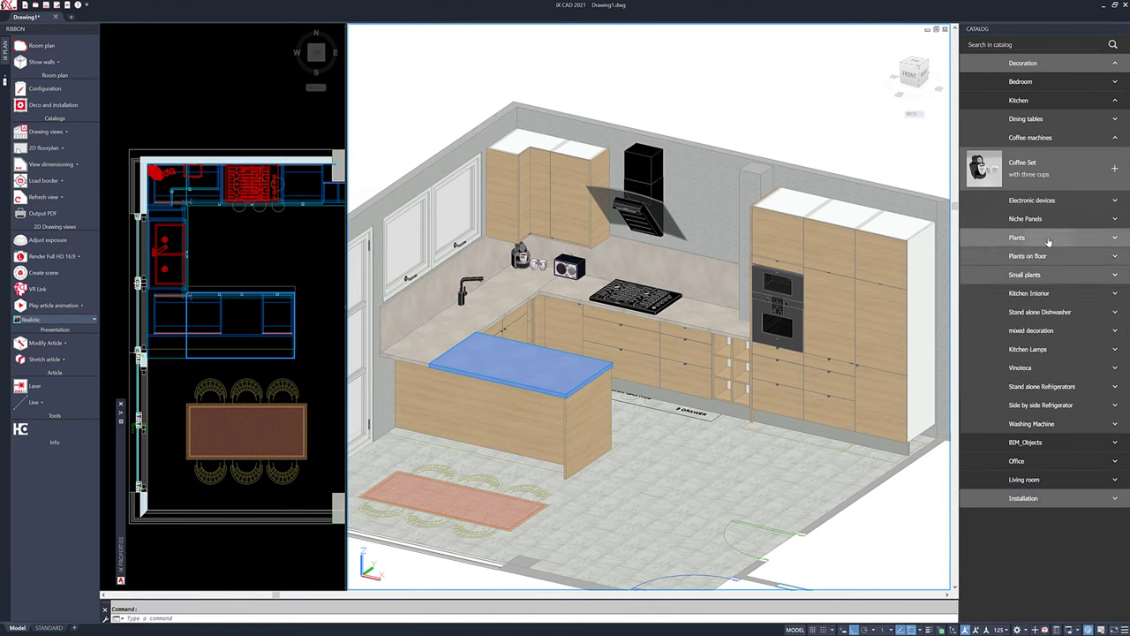
{"action": "left_click", "coordinate": [1068, 275]}
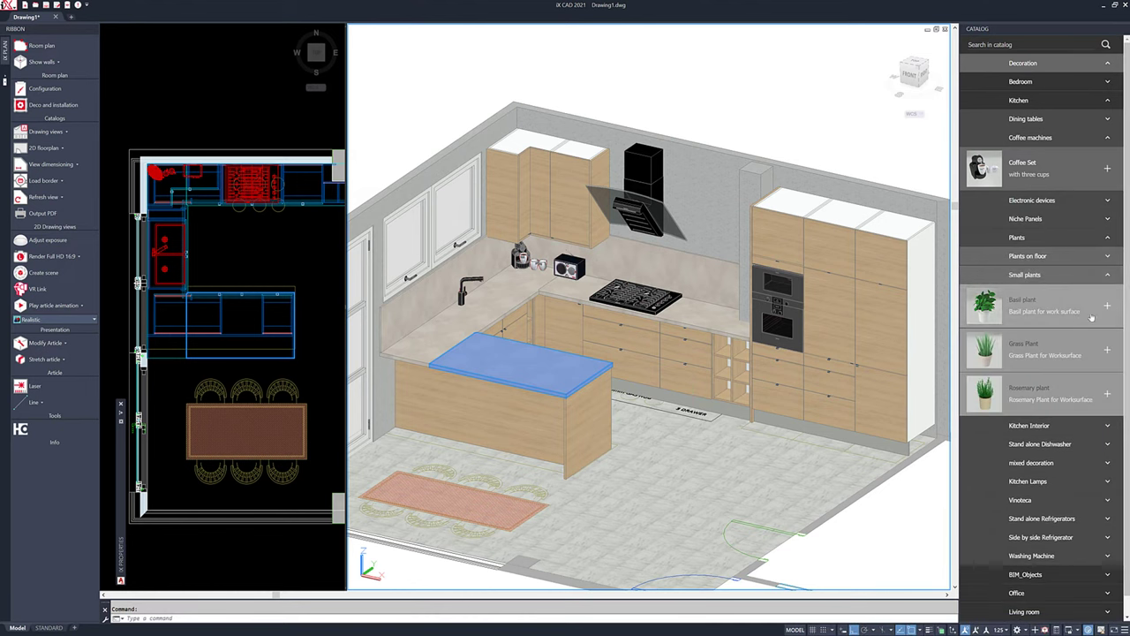
{"action": "left_click", "coordinate": [1060, 305]}
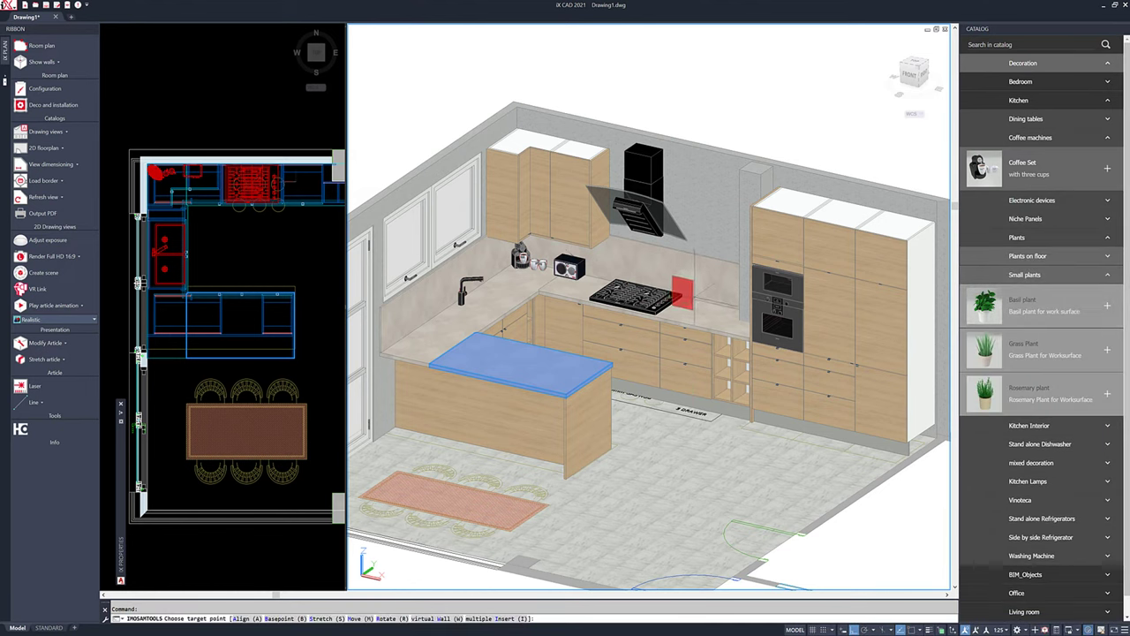
{"action": "left_click", "coordinate": [685, 293]}
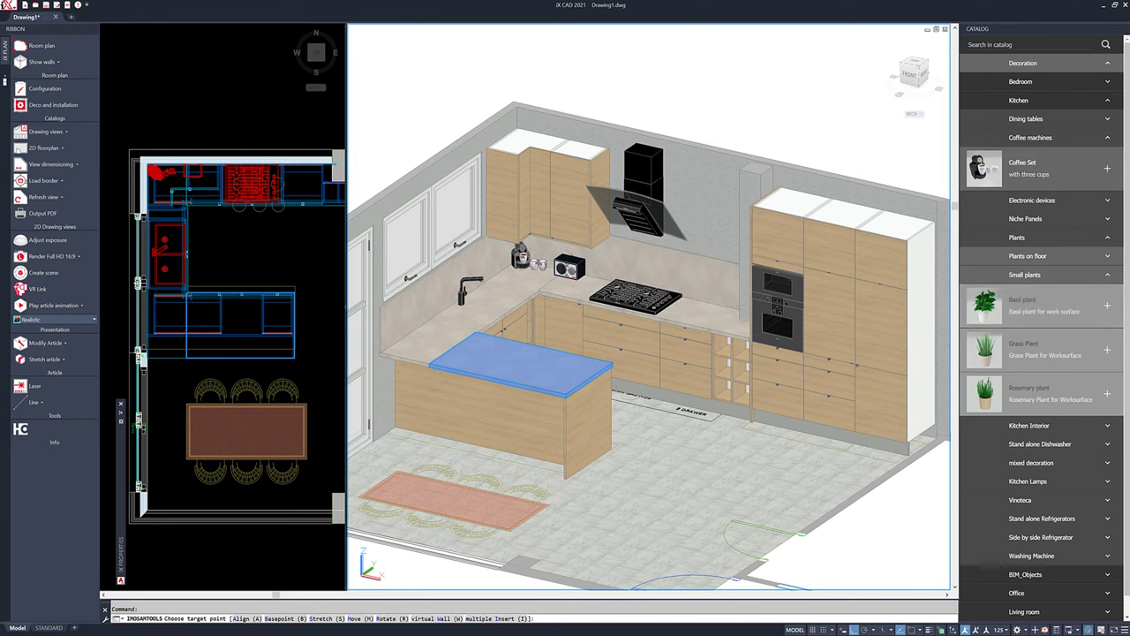
{"action": "left_click", "coordinate": [1107, 352]}
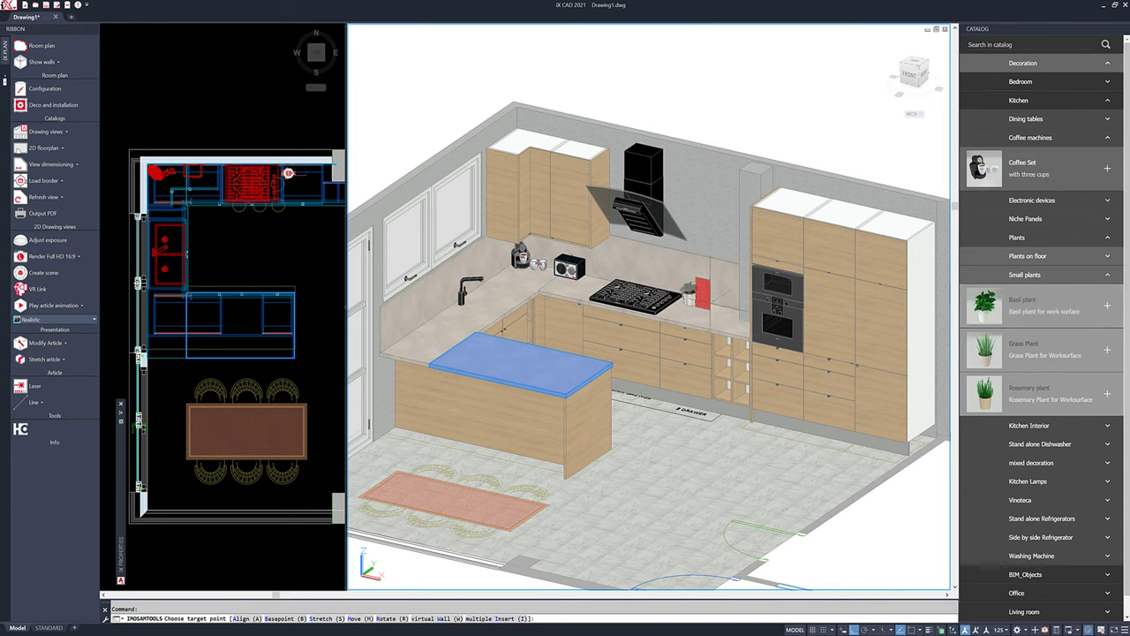
{"action": "left_click", "coordinate": [702, 293]}
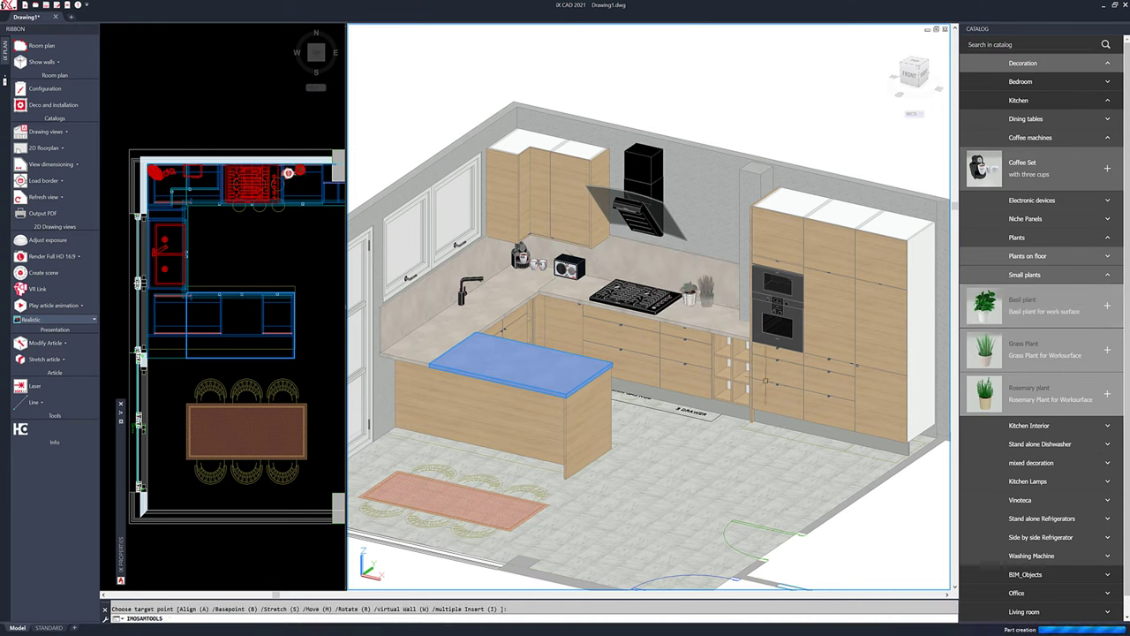
{"action": "left_click", "coordinate": [1107, 395]}
{"action": "left_click", "coordinate": [724, 294]}
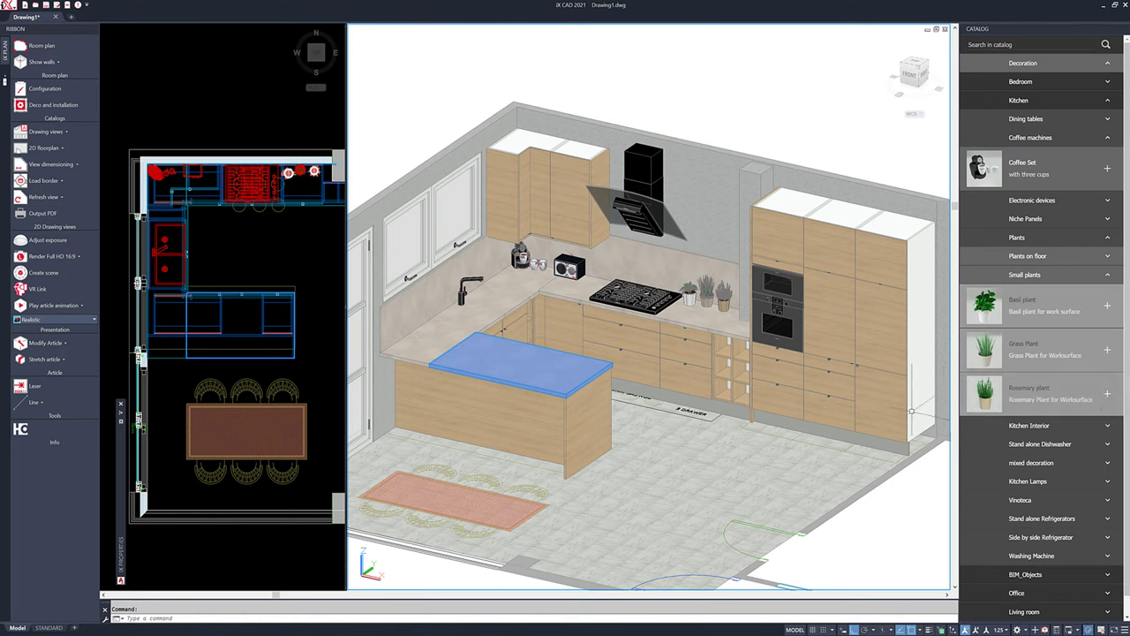
{"action": "left_click", "coordinate": [1024, 274]}
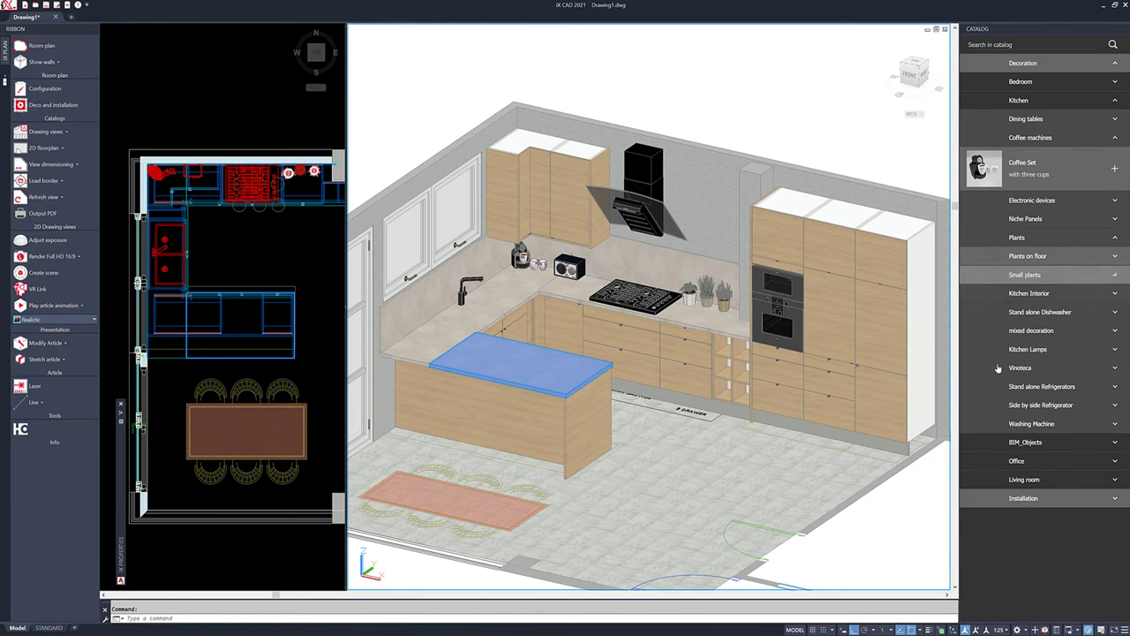
- Insert a white Bar Chair from Kitchen Interior, rotated to face the island end
{"action": "left_click", "coordinate": [1049, 293]}
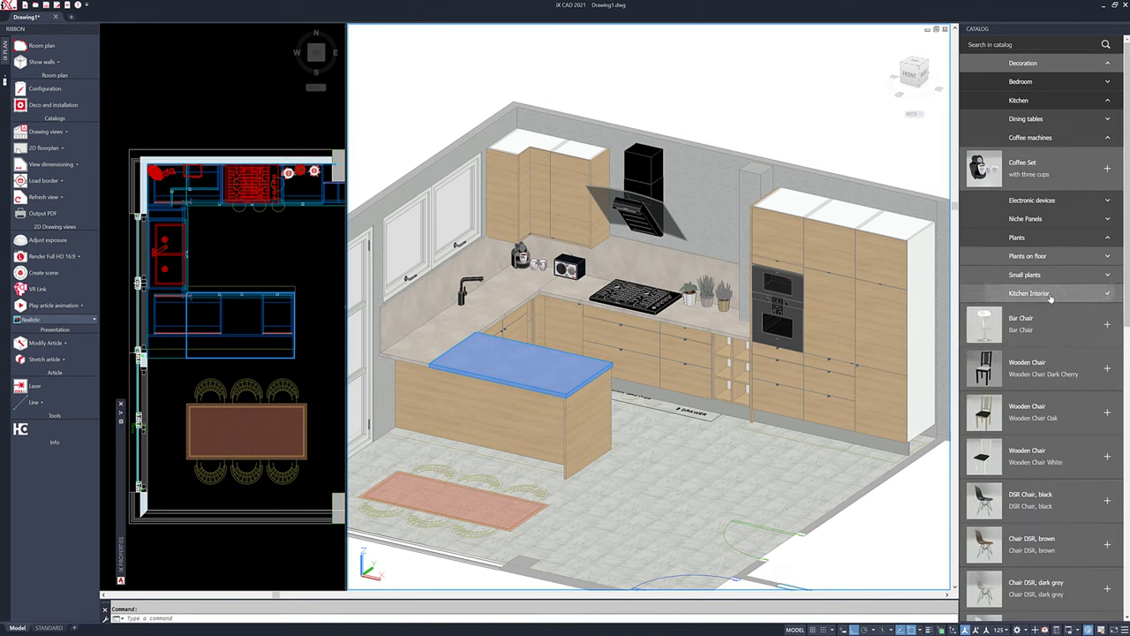
{"action": "left_click", "coordinate": [1107, 323]}
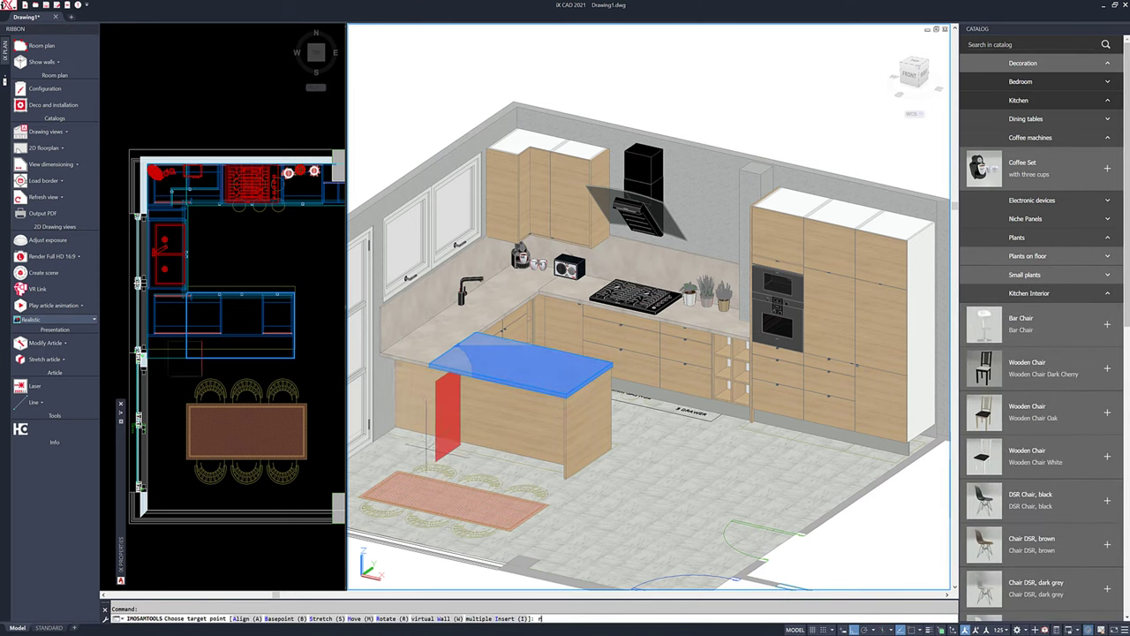
{"action": "type", "text": "r"}
{"action": "key", "text": "Return"}
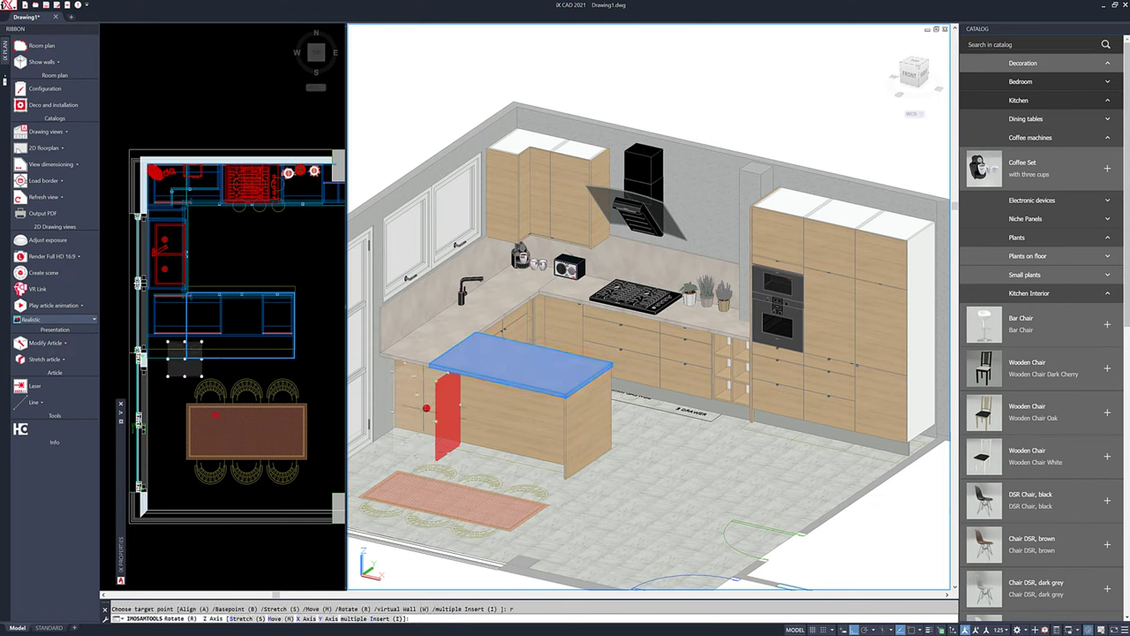
{"action": "key", "text": "Return"}
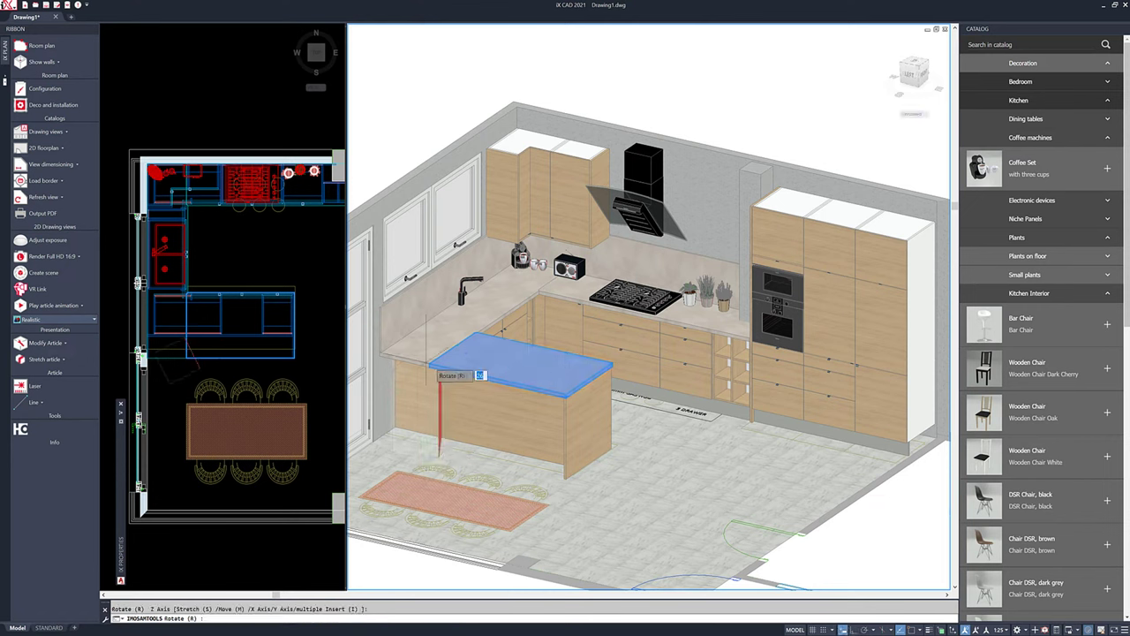
{"action": "left_click", "coordinate": [380, 437]}
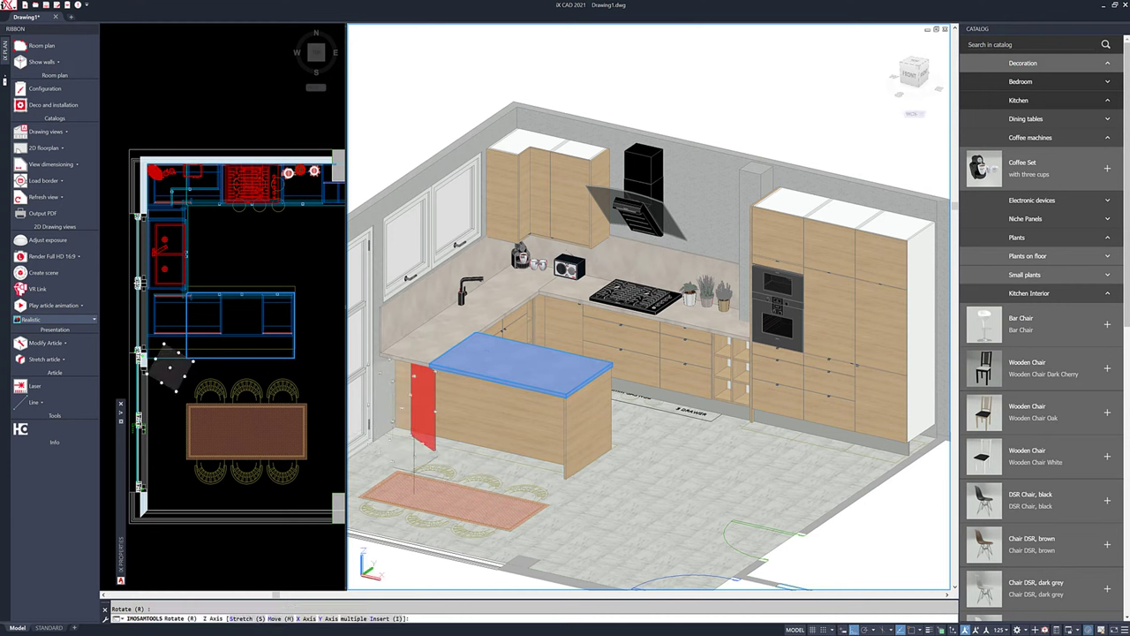
{"action": "right_click", "coordinate": [672, 505]}
{"action": "left_click", "coordinate": [693, 511]}
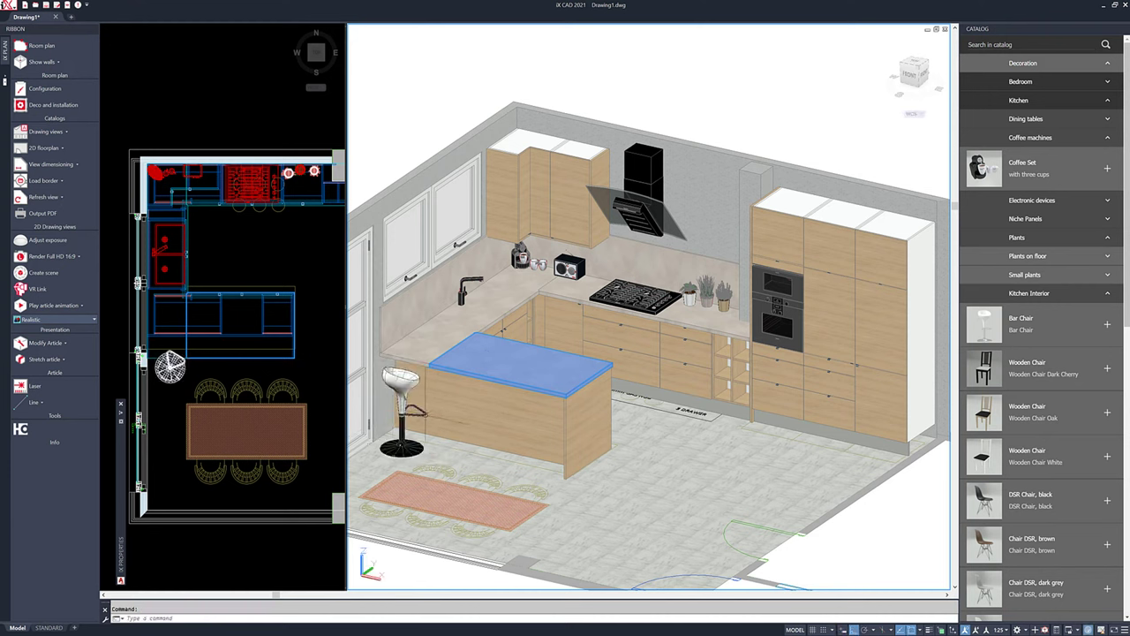
- Add a second rotated bar stool beside the first one
{"action": "right_click", "coordinate": [411, 413]}
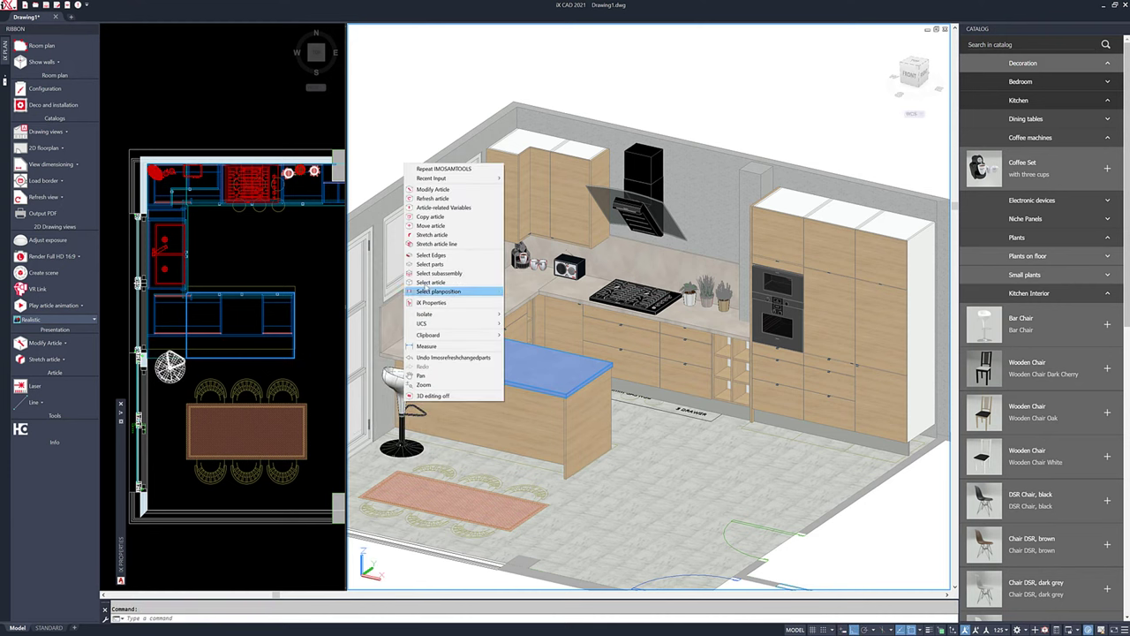
{"action": "left_click", "coordinate": [441, 216]}
{"action": "left_click", "coordinate": [402, 388]}
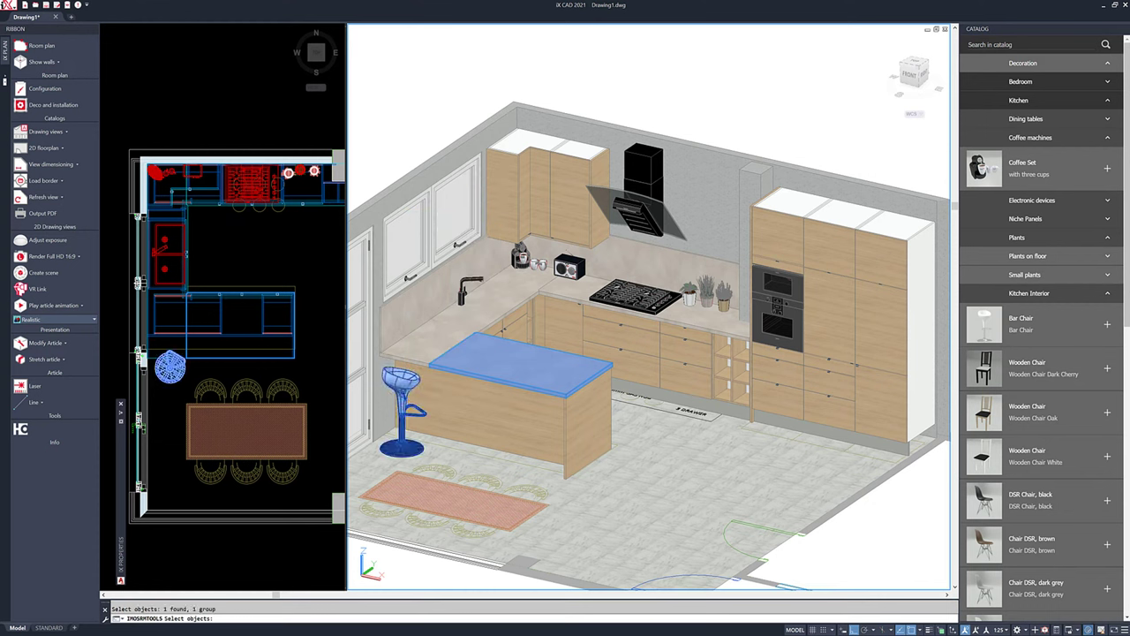
{"action": "key", "text": "Return"}
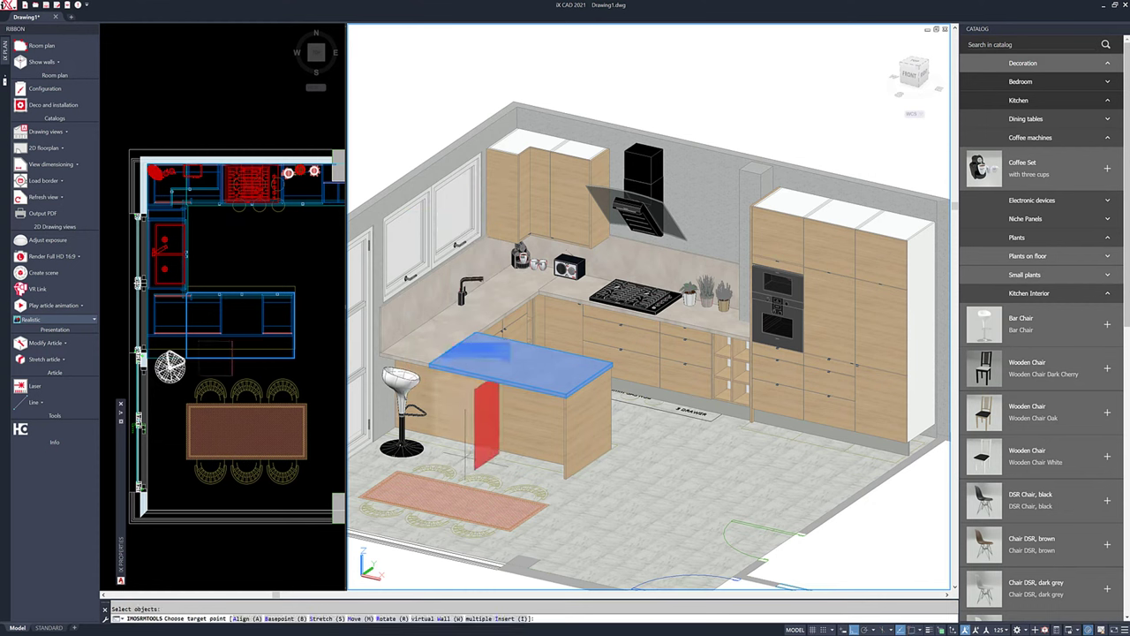
{"action": "type", "text": "r"}
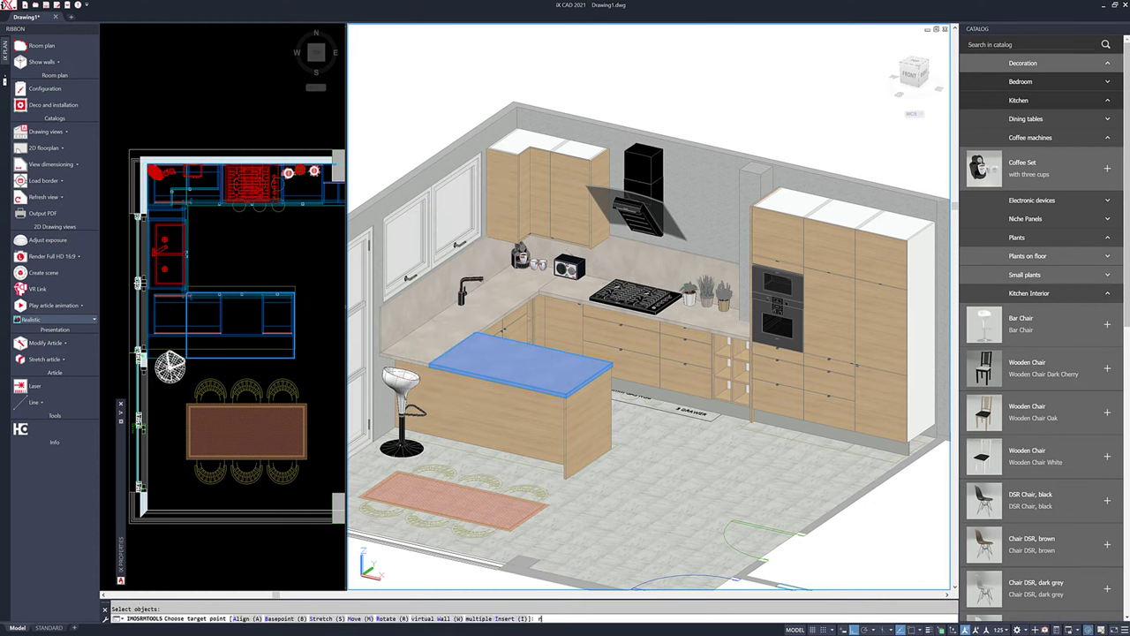
{"action": "key", "text": "Return"}
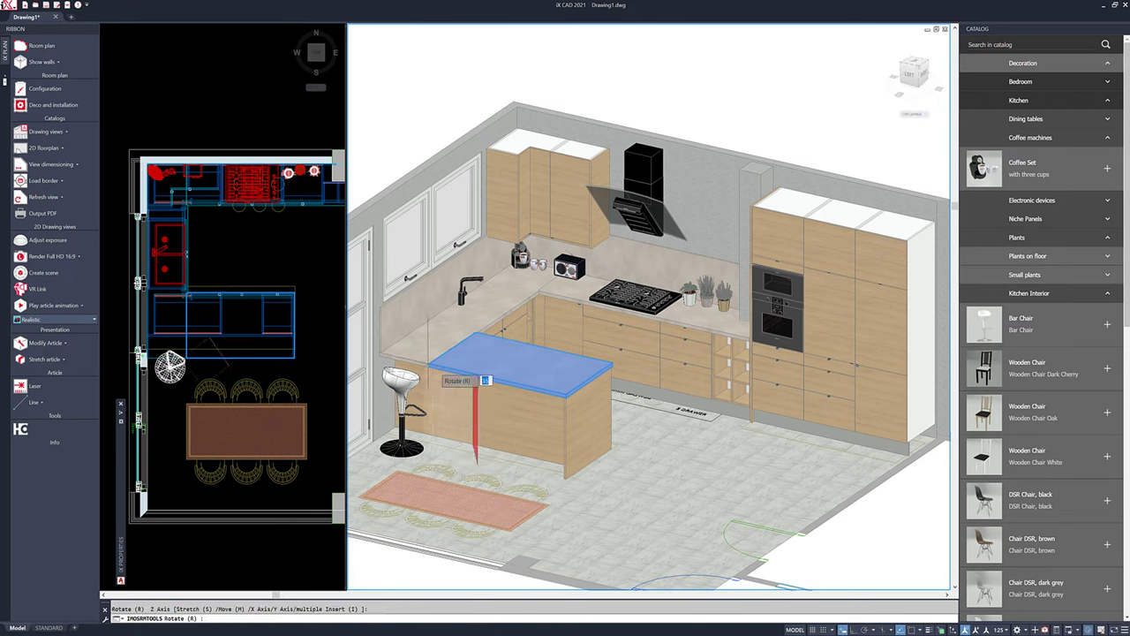
{"action": "left_click", "coordinate": [442, 467]}
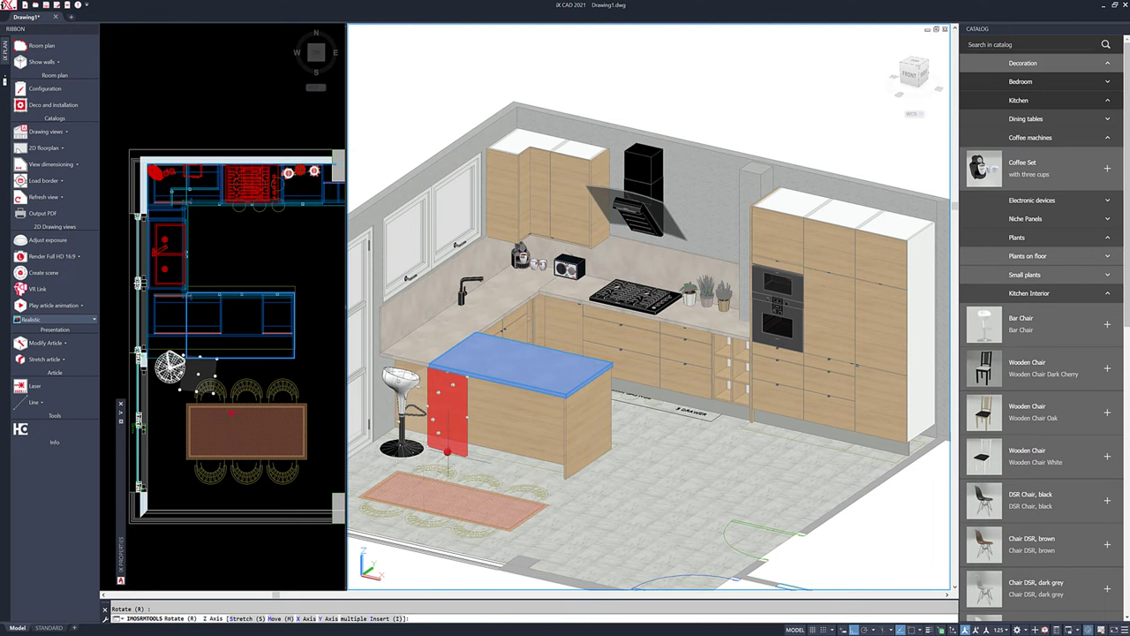
{"action": "key", "text": "Return"}
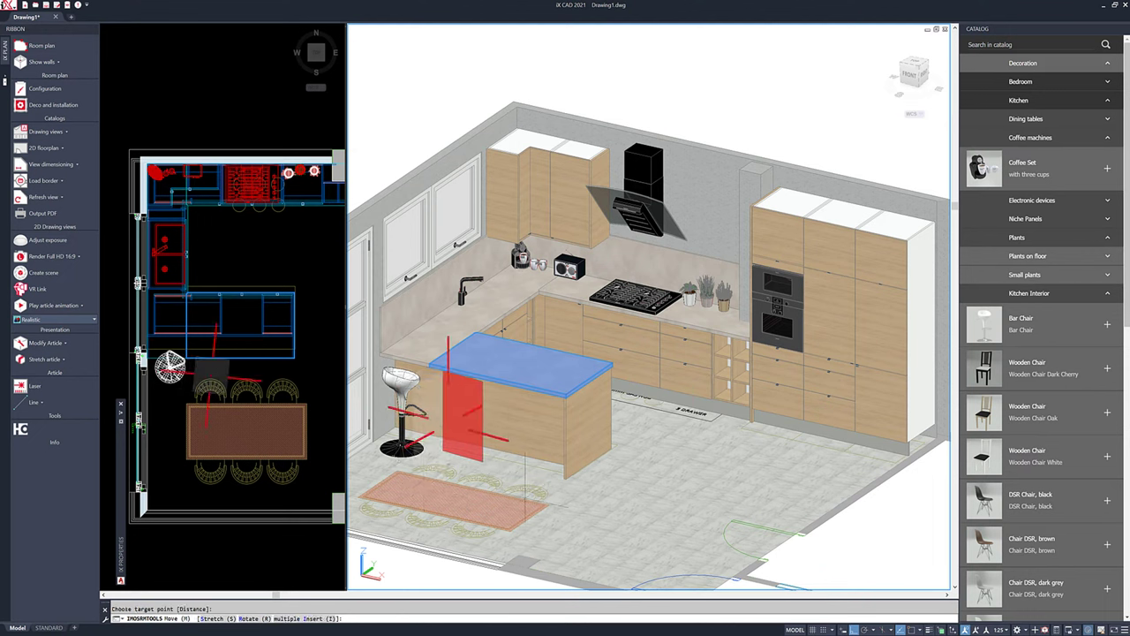
{"action": "right_click", "coordinate": [625, 503]}
{"action": "left_click", "coordinate": [643, 510]}
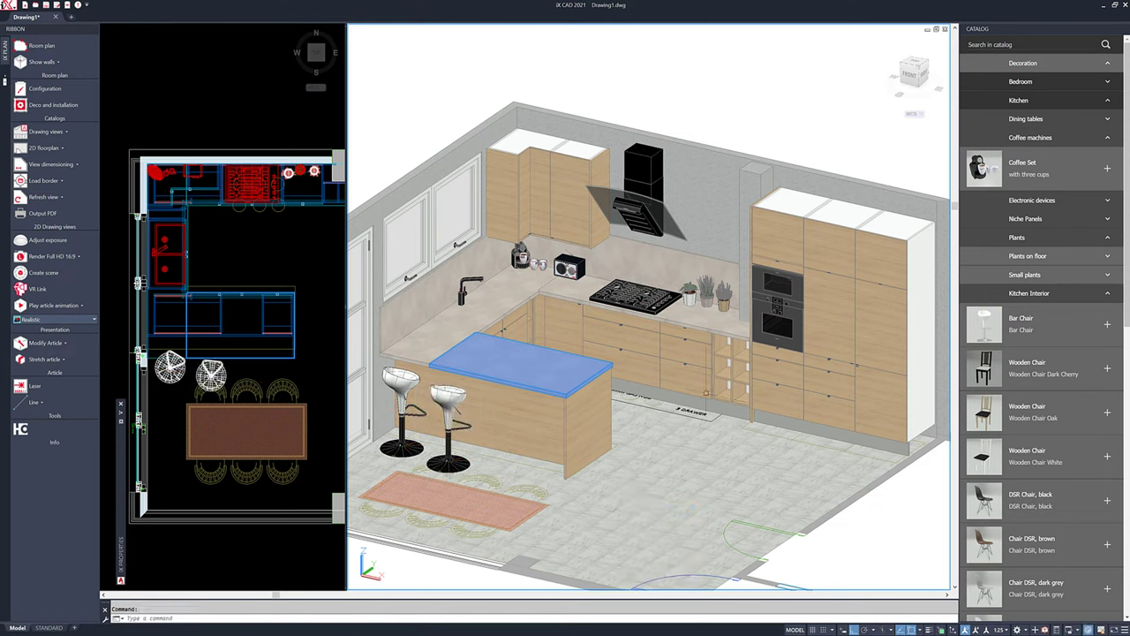
- Insert a dining table set from the Kitchen Dining tables catalog beside the island
{"action": "left_click", "coordinate": [1019, 101]}
{"action": "left_click", "coordinate": [1020, 100]}
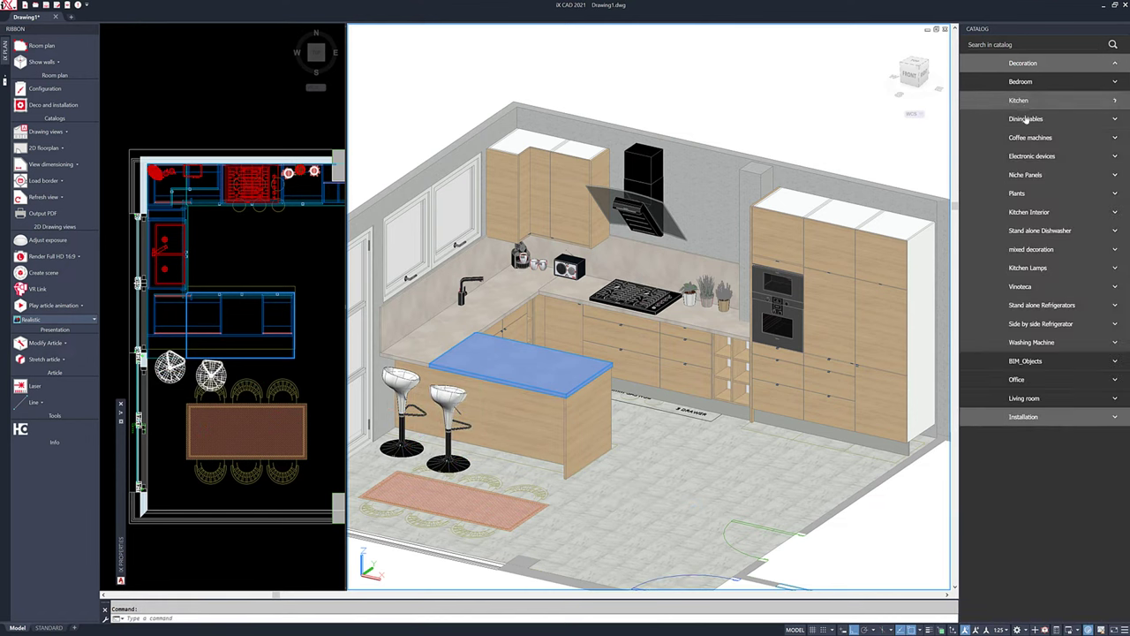
{"action": "left_click", "coordinate": [1022, 119]}
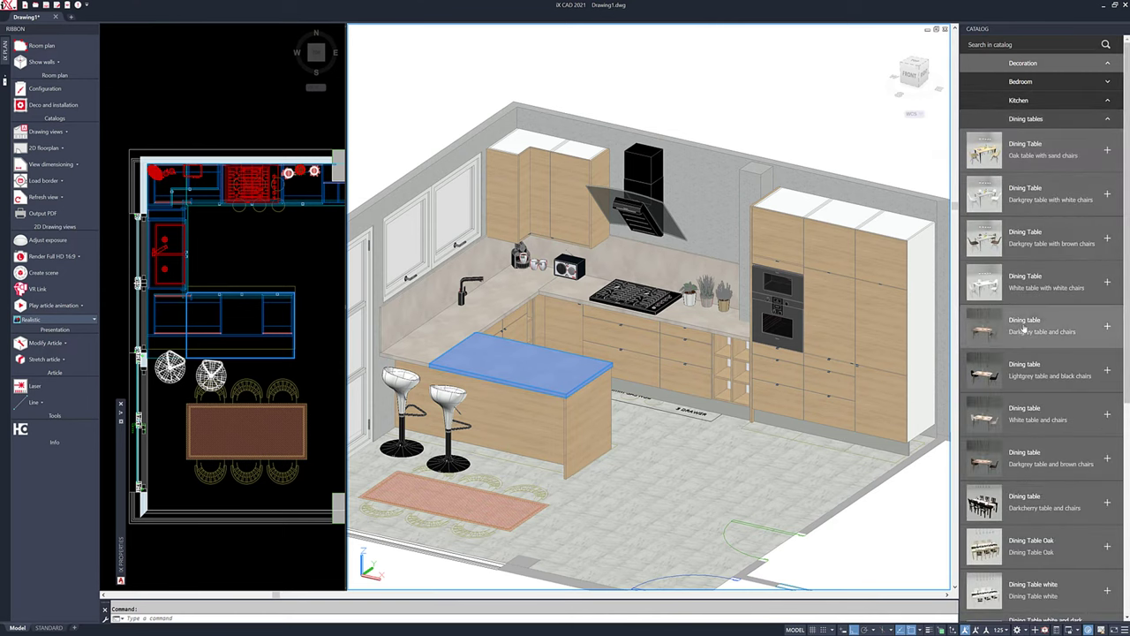
{"action": "scroll", "coordinate": [1033, 362], "scroll_direction": "down", "scroll_amount": 3}
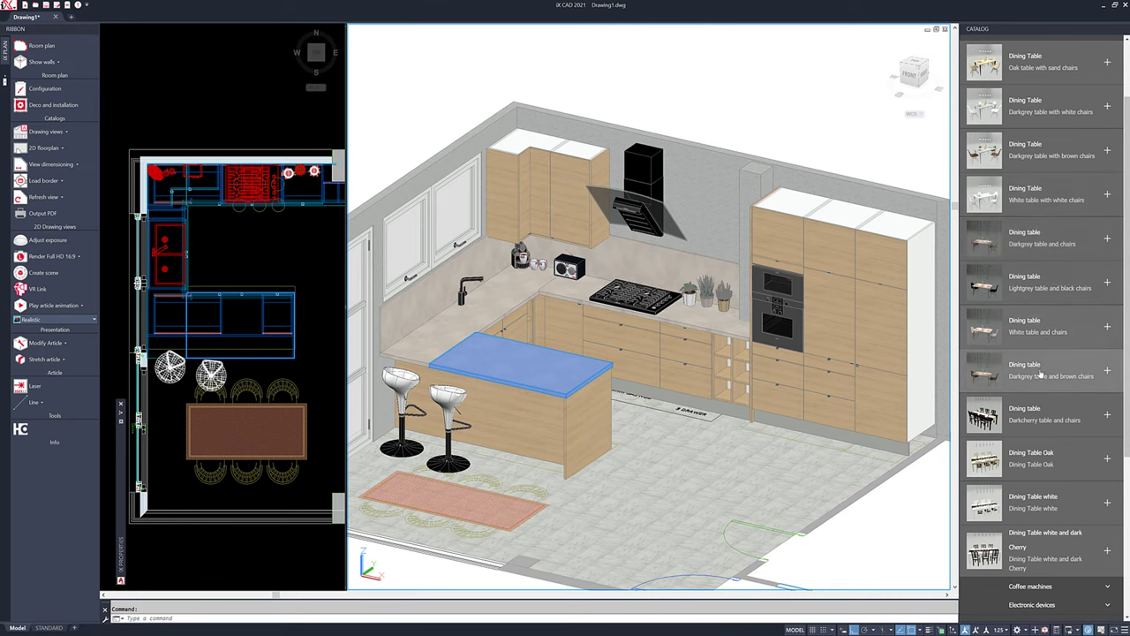
{"action": "left_click", "coordinate": [1107, 327]}
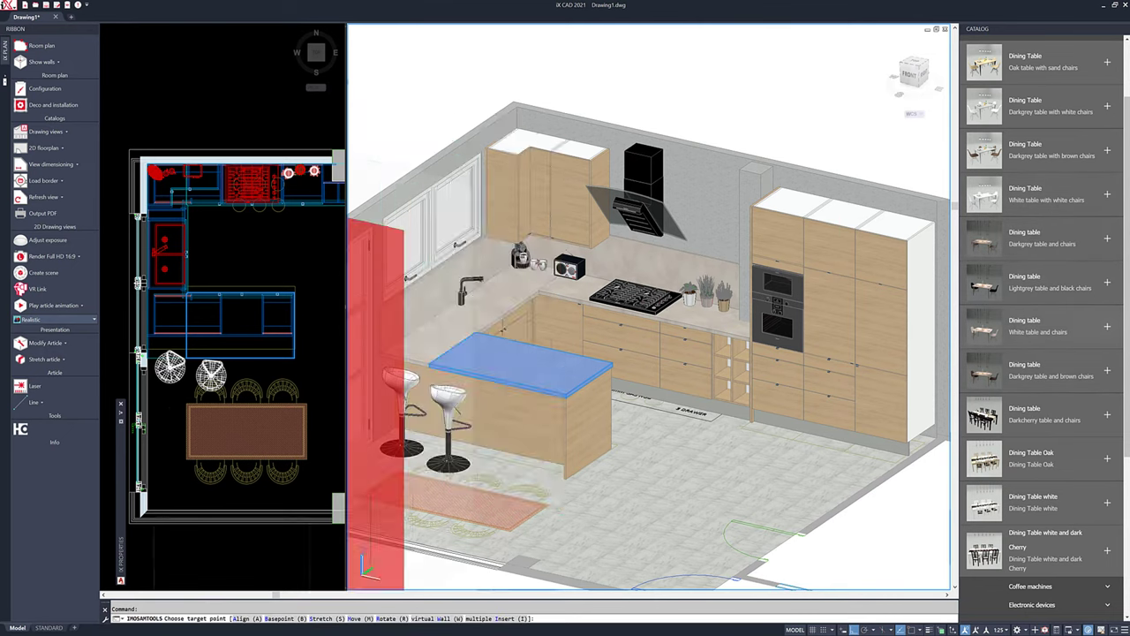
{"action": "middle_click_drag", "start_coordinate": [457, 500], "coordinate": [412, 405]}
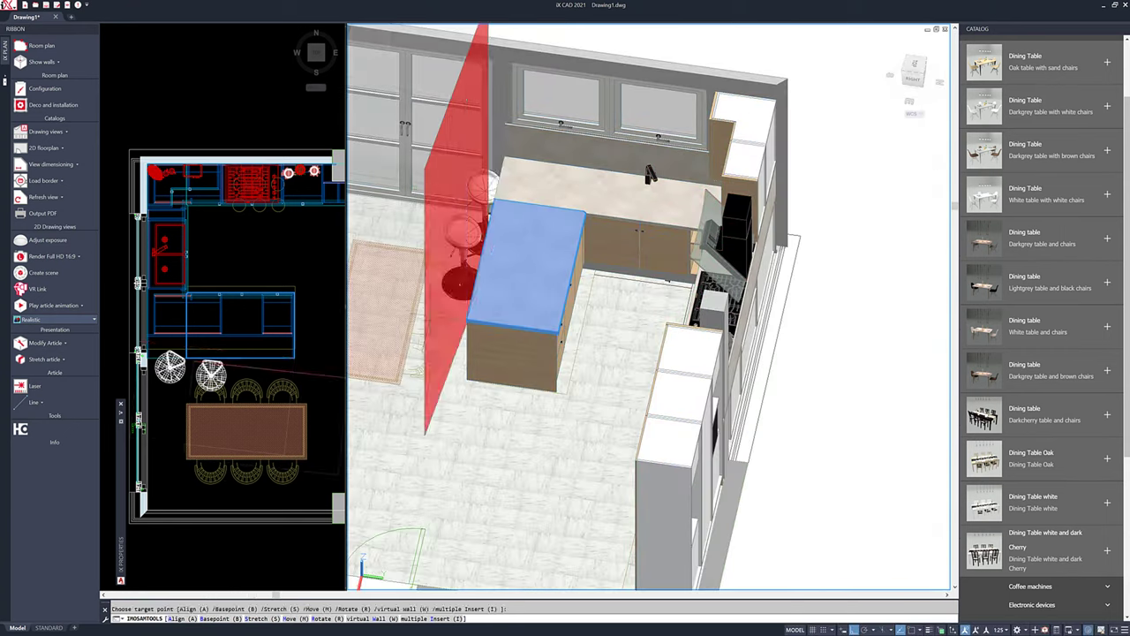
{"action": "middle_click_drag", "start_coordinate": [467, 284], "coordinate": [684, 328], "text": "shift"}
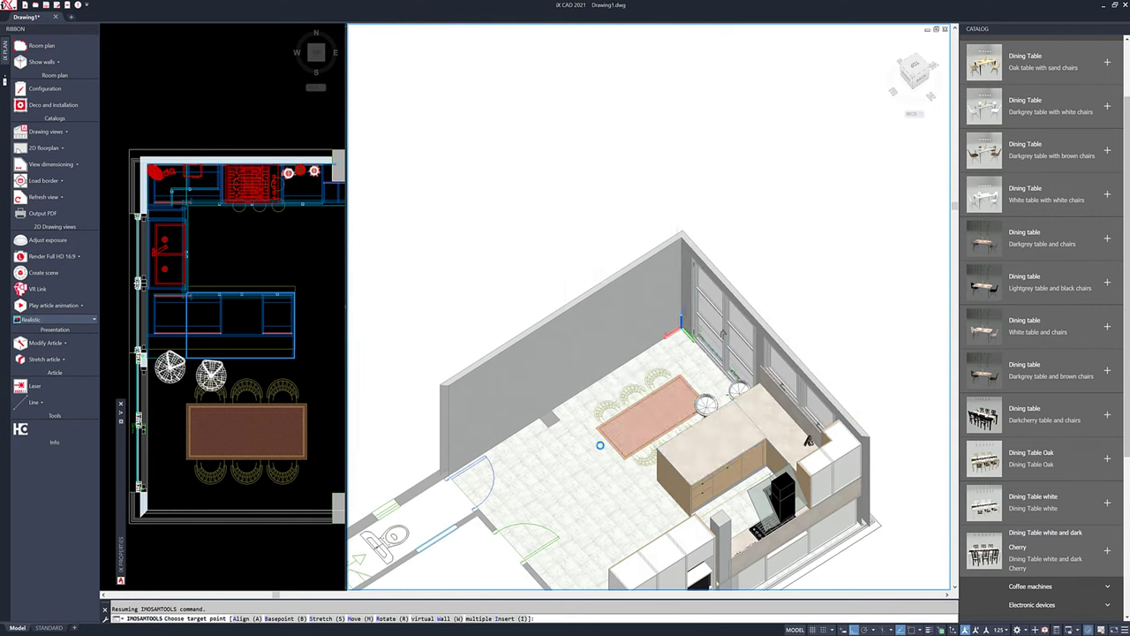
{"action": "left_click", "coordinate": [599, 445]}
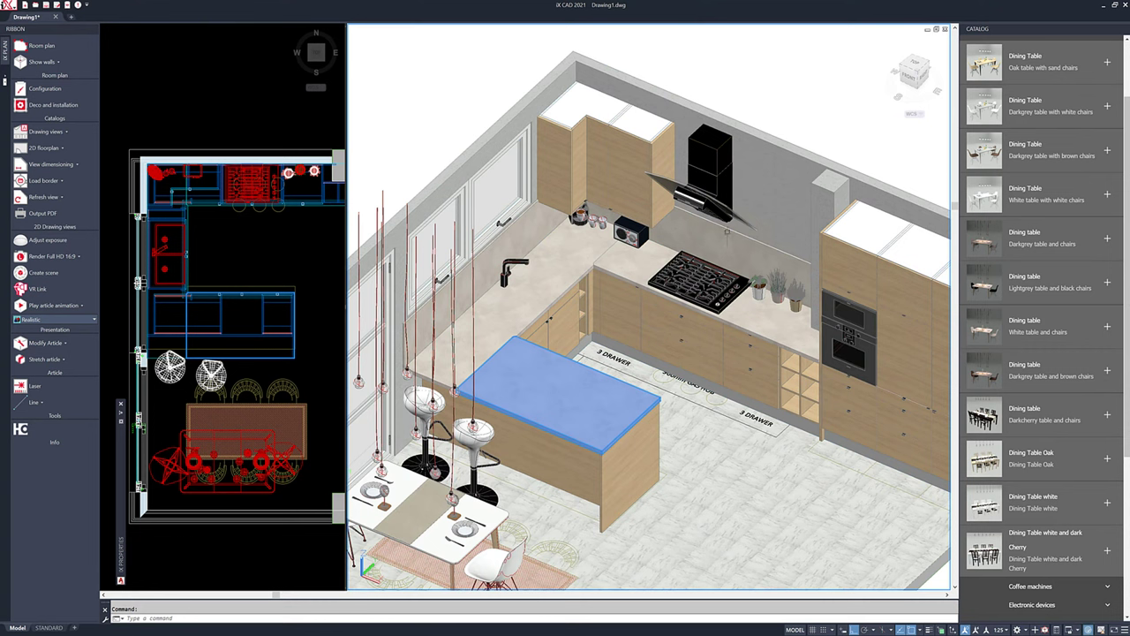
- Bring up the mixed decoration items of the Kitchen Interior catalog category
{"action": "left_click", "coordinate": [428, 108]}
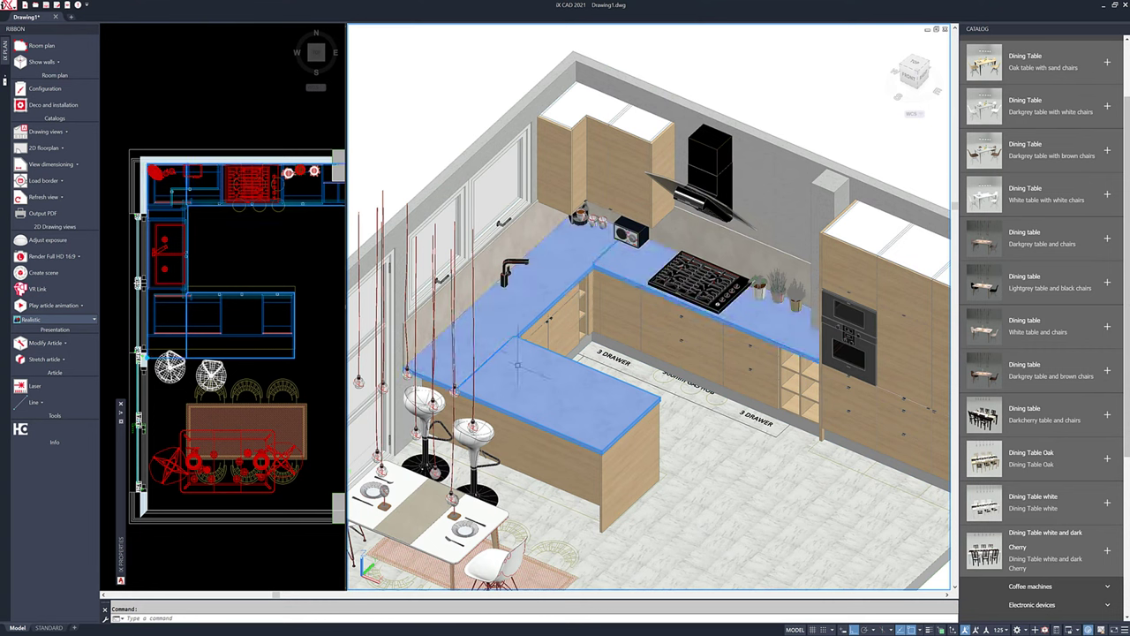
{"action": "key", "text": "Escape"}
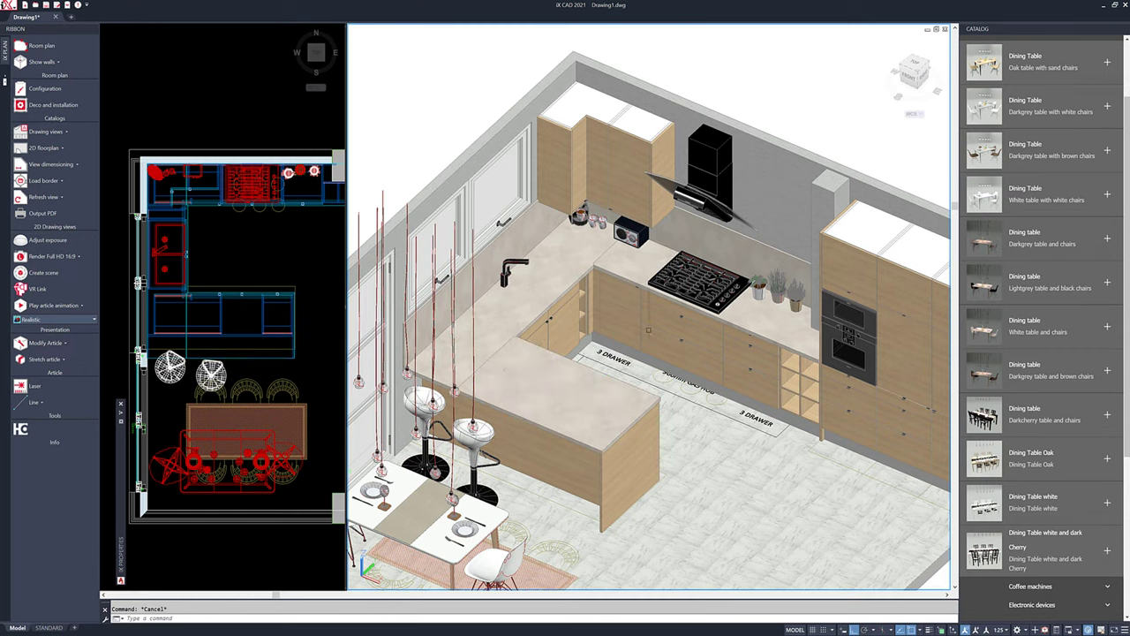
{"action": "mouse_move", "coordinate": [997, 304]}
{"action": "scroll", "coordinate": [1006, 264], "scroll_direction": "up", "scroll_amount": 5}
{"action": "left_click", "coordinate": [1024, 118]}
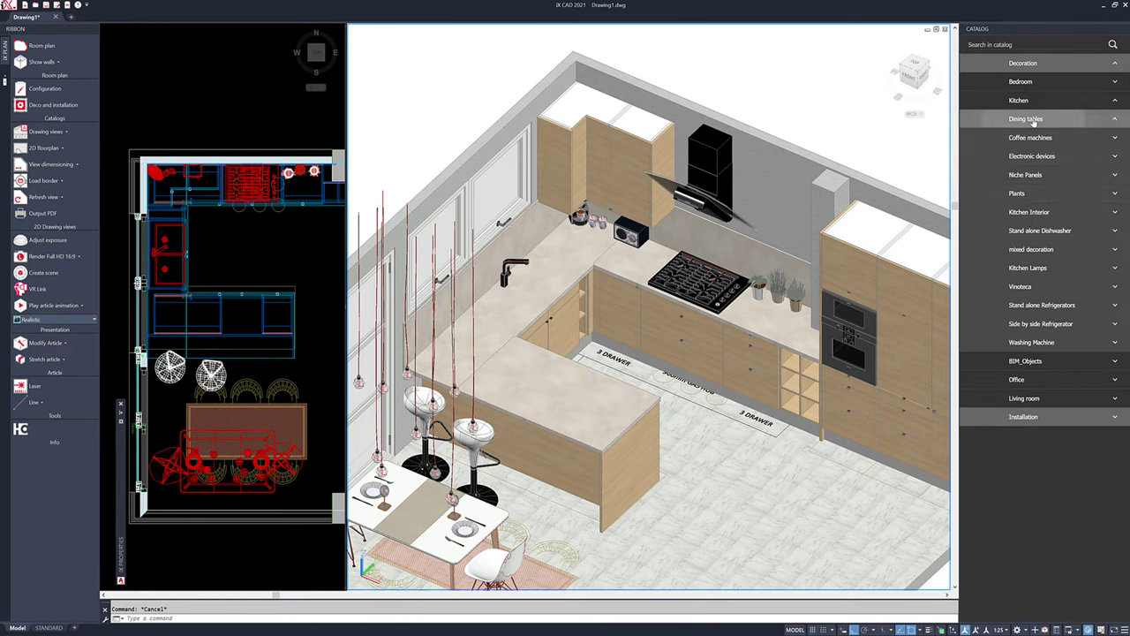
{"action": "left_click", "coordinate": [1024, 214]}
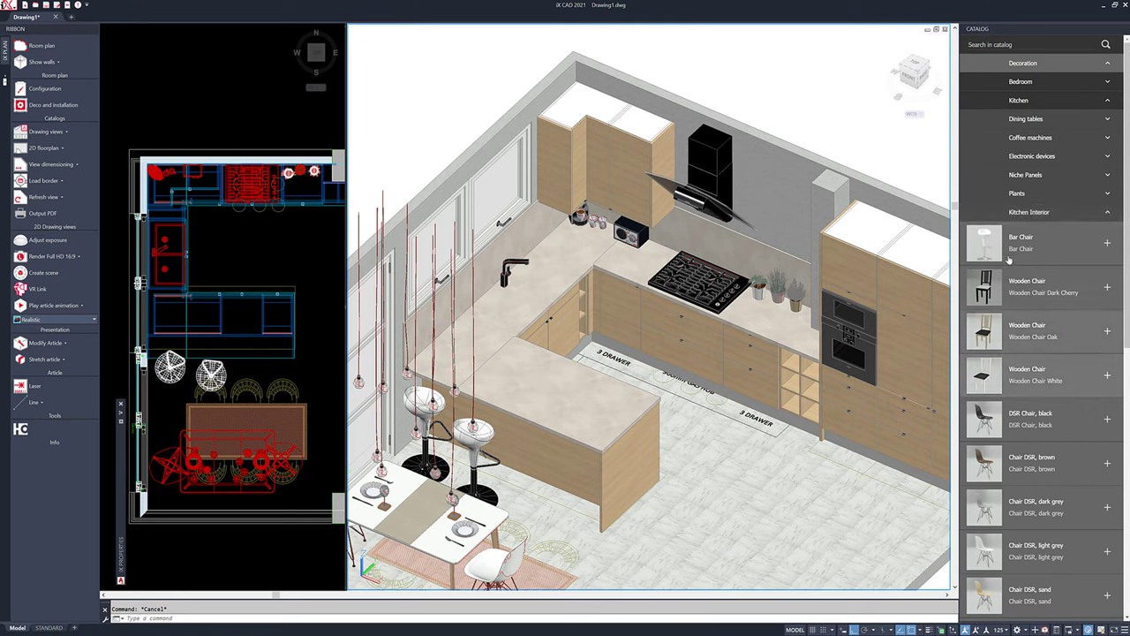
{"action": "scroll", "coordinate": [1037, 415], "scroll_direction": "down", "scroll_amount": 5}
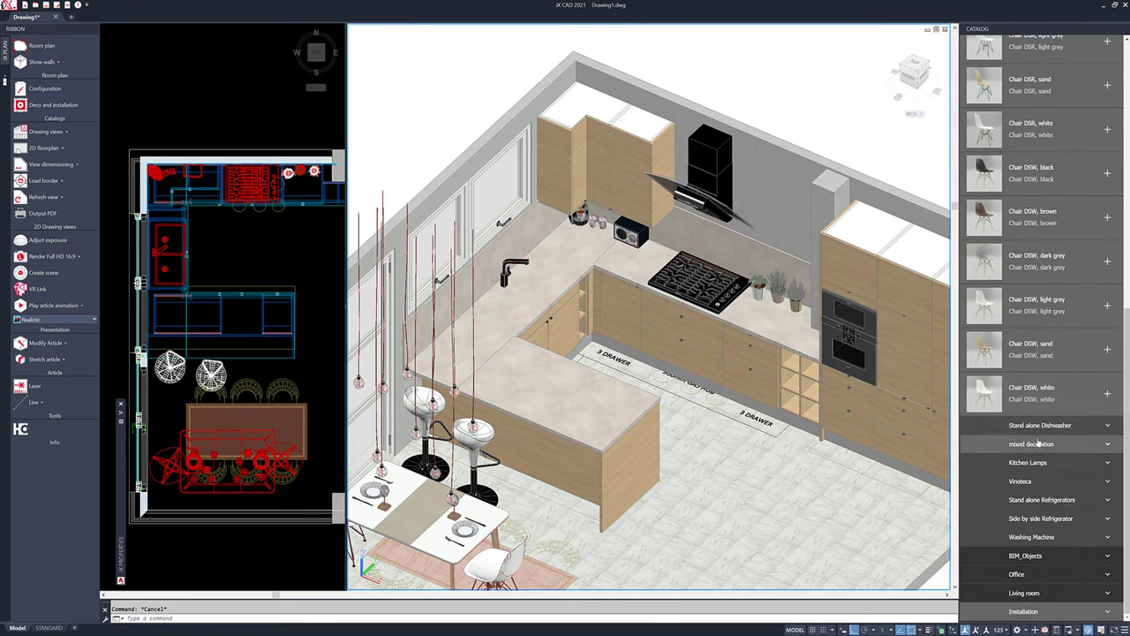
{"action": "left_click", "coordinate": [1031, 444]}
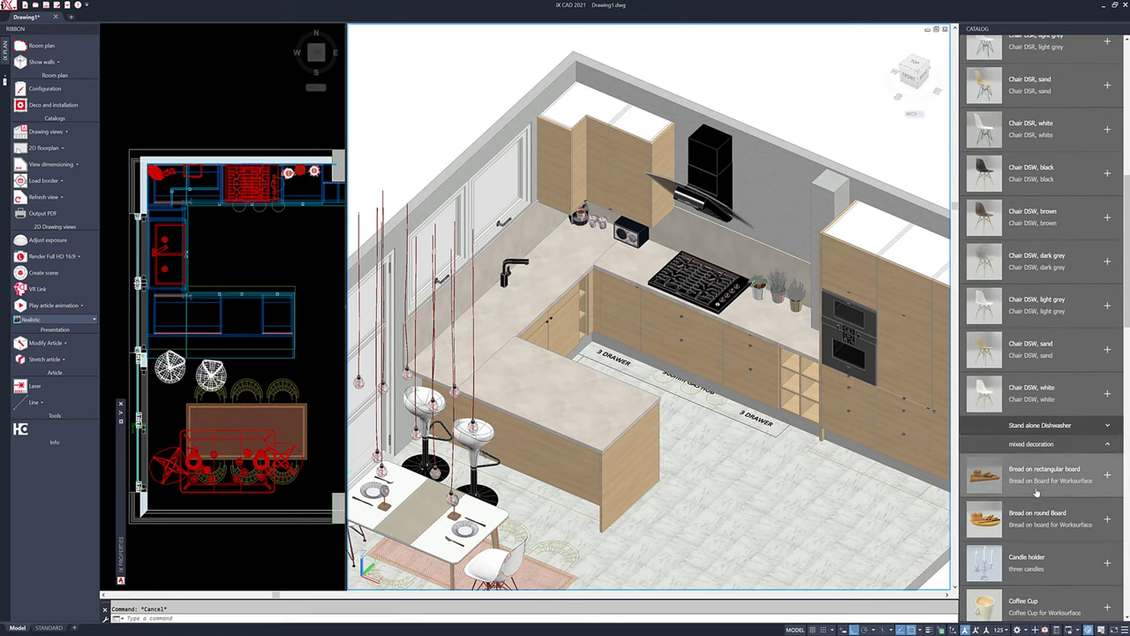
- Place a coffee mug on the worktop beside the plants
{"action": "scroll", "coordinate": [1038, 486], "scroll_direction": "down", "scroll_amount": 4}
{"action": "scroll", "coordinate": [1038, 492], "scroll_direction": "down", "scroll_amount": 3}
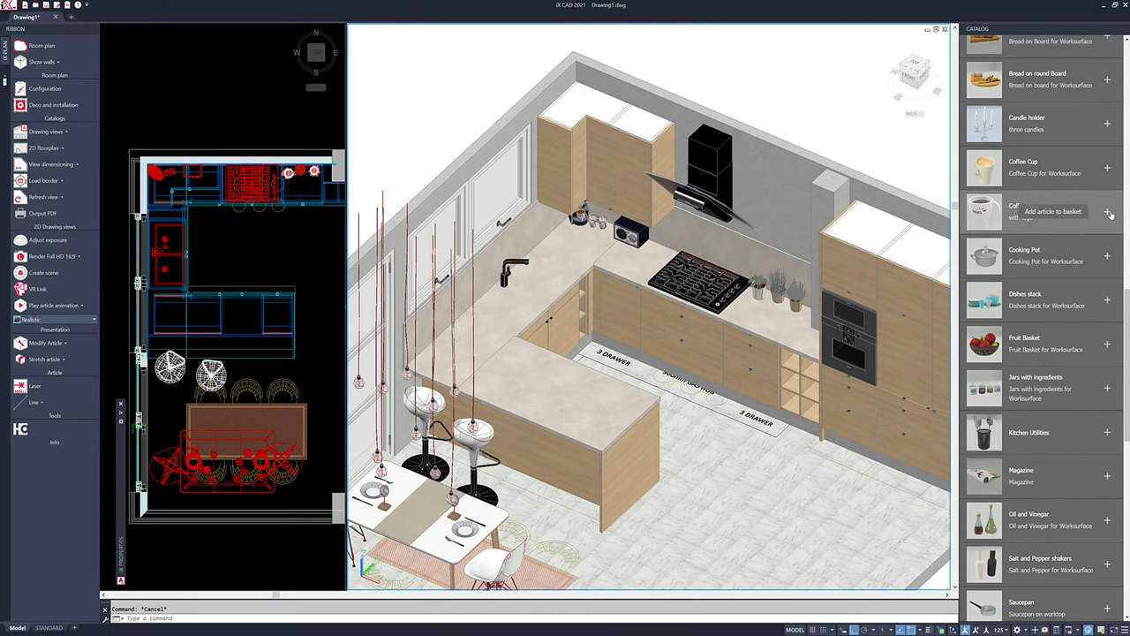
{"action": "left_click_drag", "start_coordinate": [657, 317], "coordinate": [572, 250]}
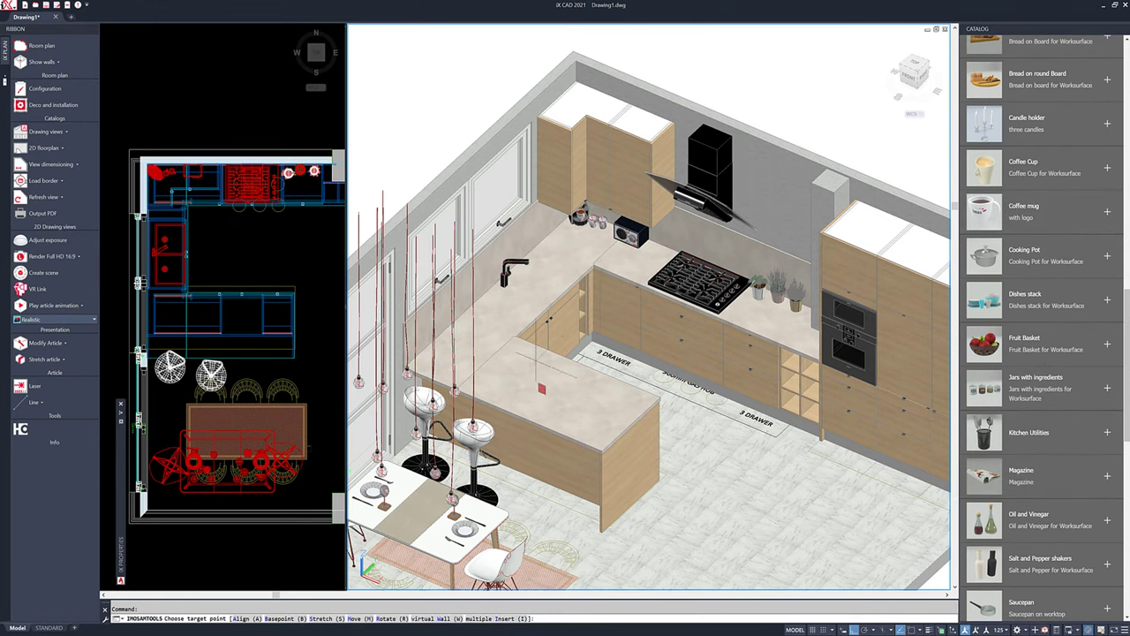
{"action": "scroll", "coordinate": [797, 327], "scroll_direction": "up", "scroll_amount": 4}
{"action": "left_click", "coordinate": [798, 324]}
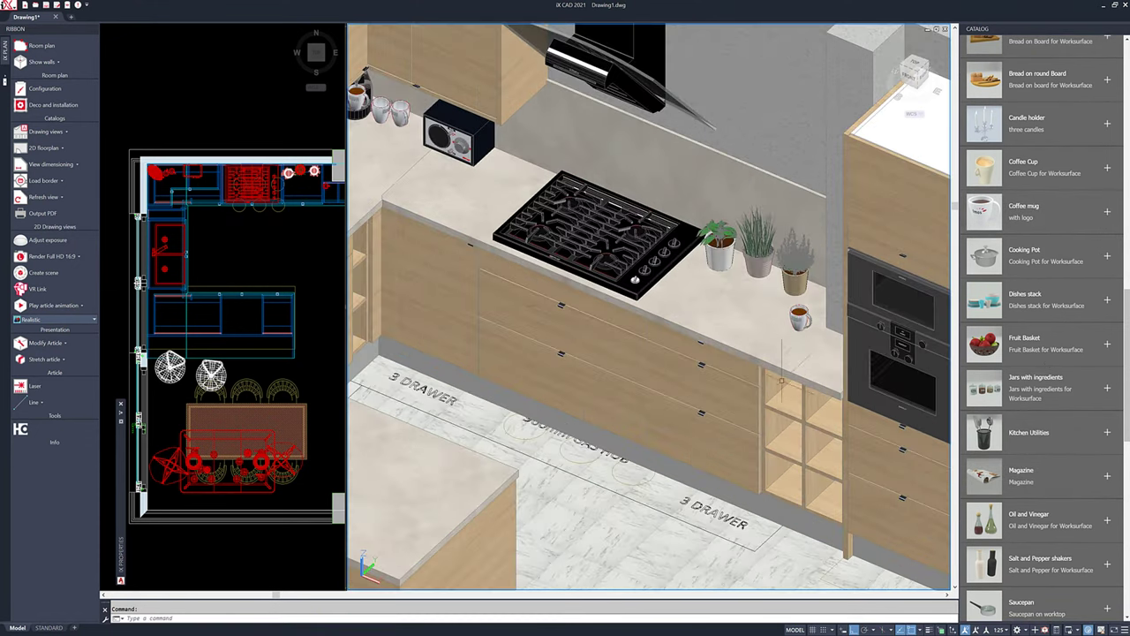
- Put Jars with ingredients on the back countertop and a Kitchen Utilities holder beside the hob
{"action": "left_click", "coordinate": [1101, 388]}
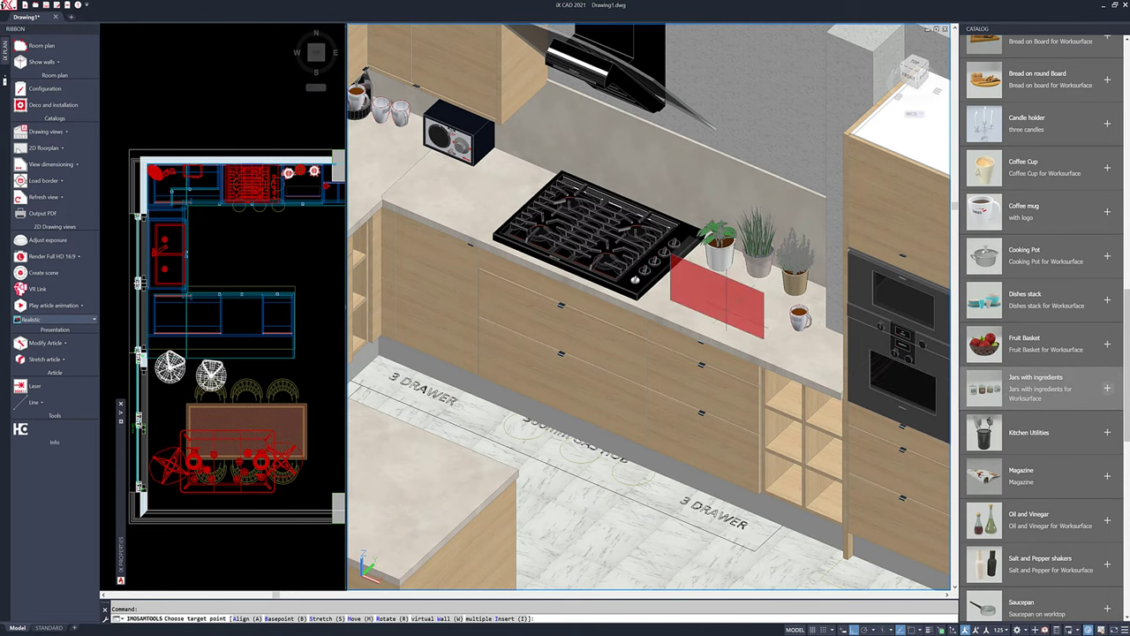
{"action": "middle_click_drag", "start_coordinate": [506, 200], "coordinate": [738, 279]}
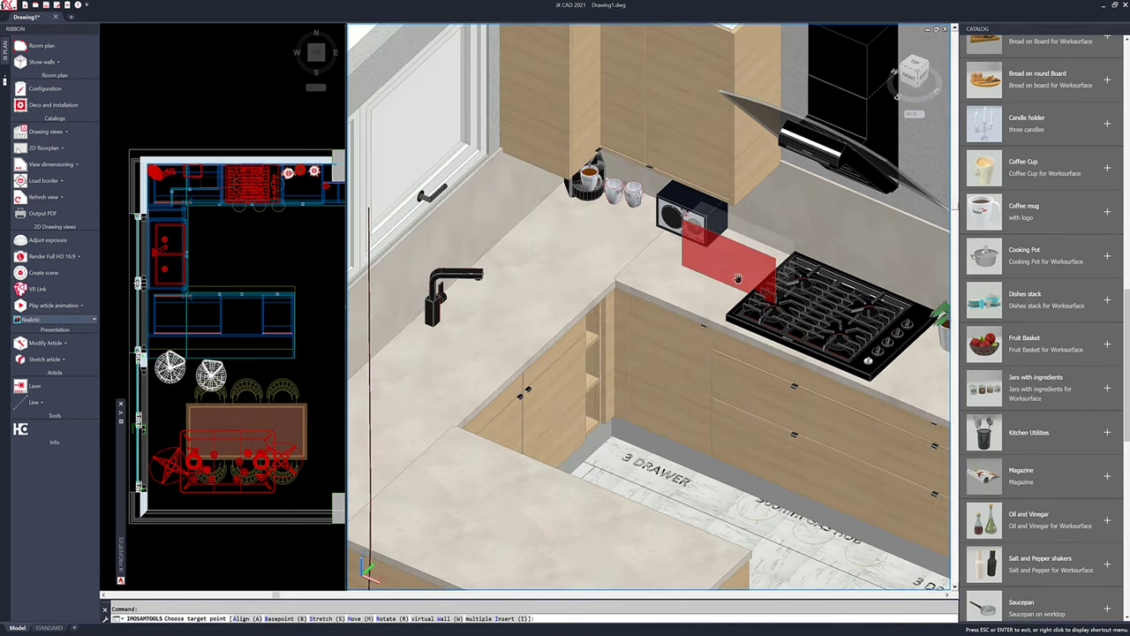
{"action": "scroll", "coordinate": [529, 303], "scroll_direction": "down", "scroll_amount": 3}
{"action": "middle_click_drag", "start_coordinate": [529, 303], "coordinate": [550, 228], "text": "shift"}
{"action": "left_click", "coordinate": [550, 229]}
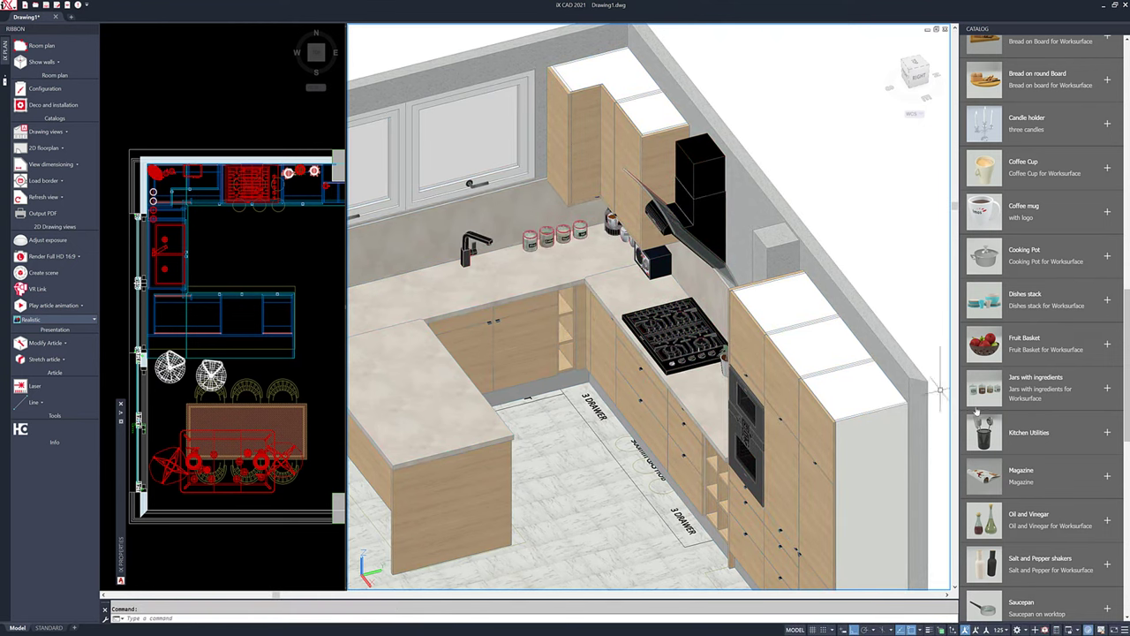
{"action": "left_click", "coordinate": [1107, 432]}
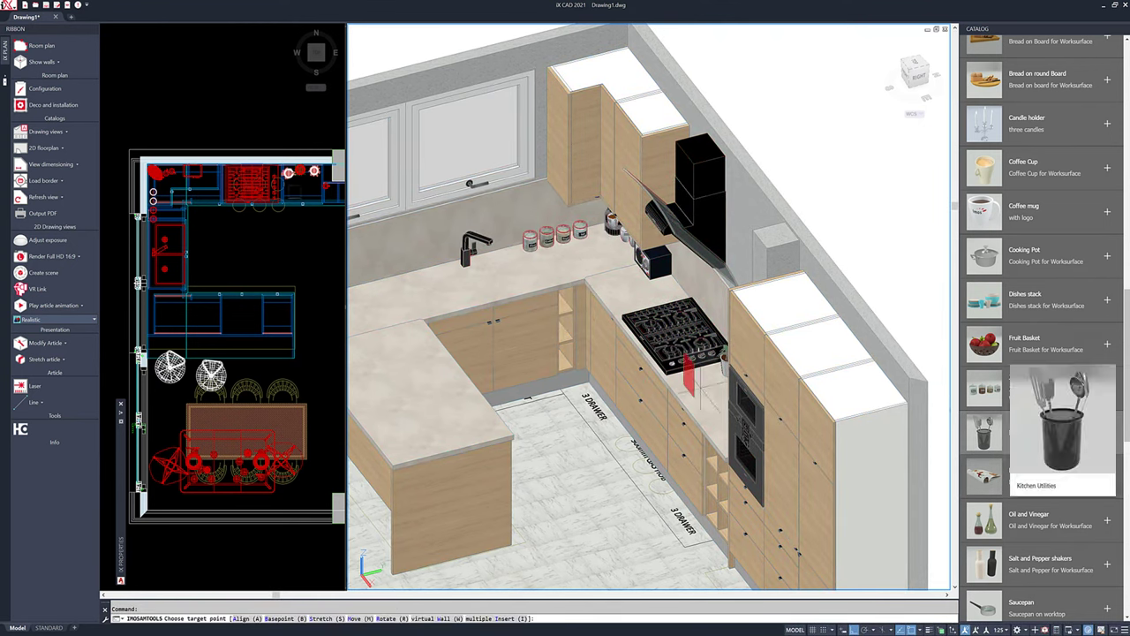
{"action": "left_click", "coordinate": [695, 402]}
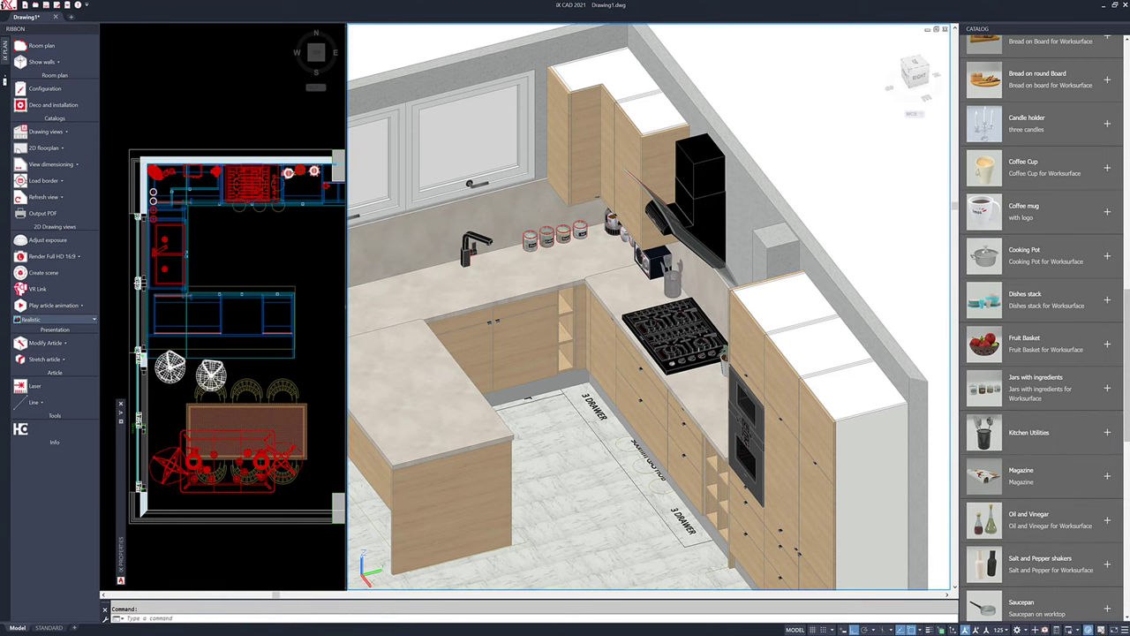
- Delete the rug under the dining table and the stray outlines, then close the catalog
{"action": "middle_click_drag", "start_coordinate": [621, 340], "coordinate": [632, 332], "text": "shift"}
{"action": "scroll", "coordinate": [632, 332], "scroll_direction": "down", "scroll_amount": 3}
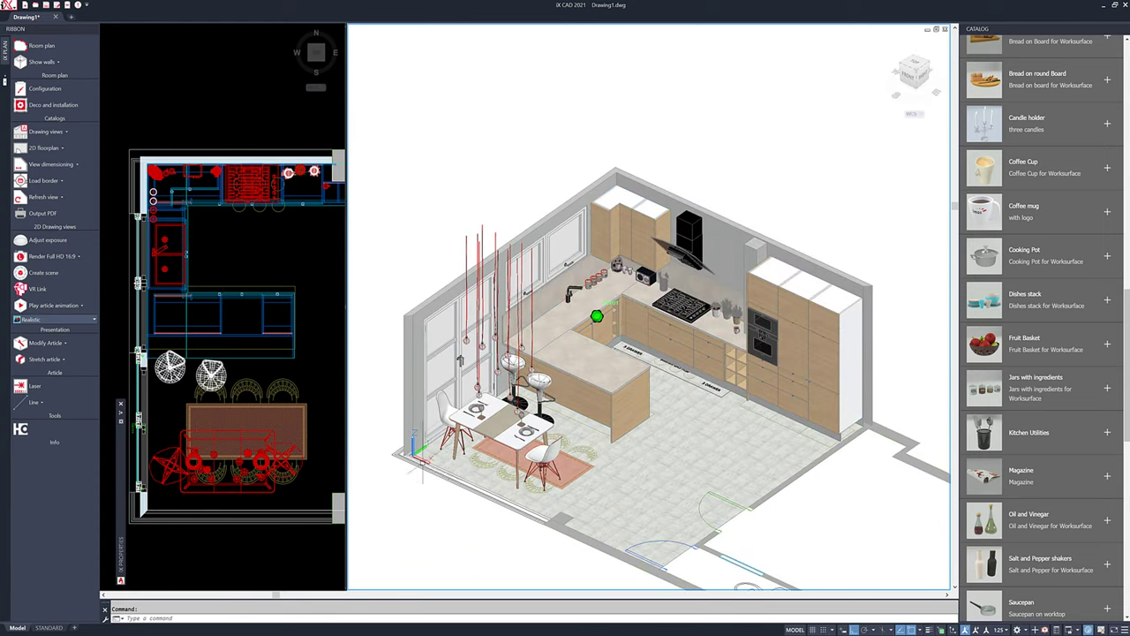
{"action": "left_click", "coordinate": [744, 563]}
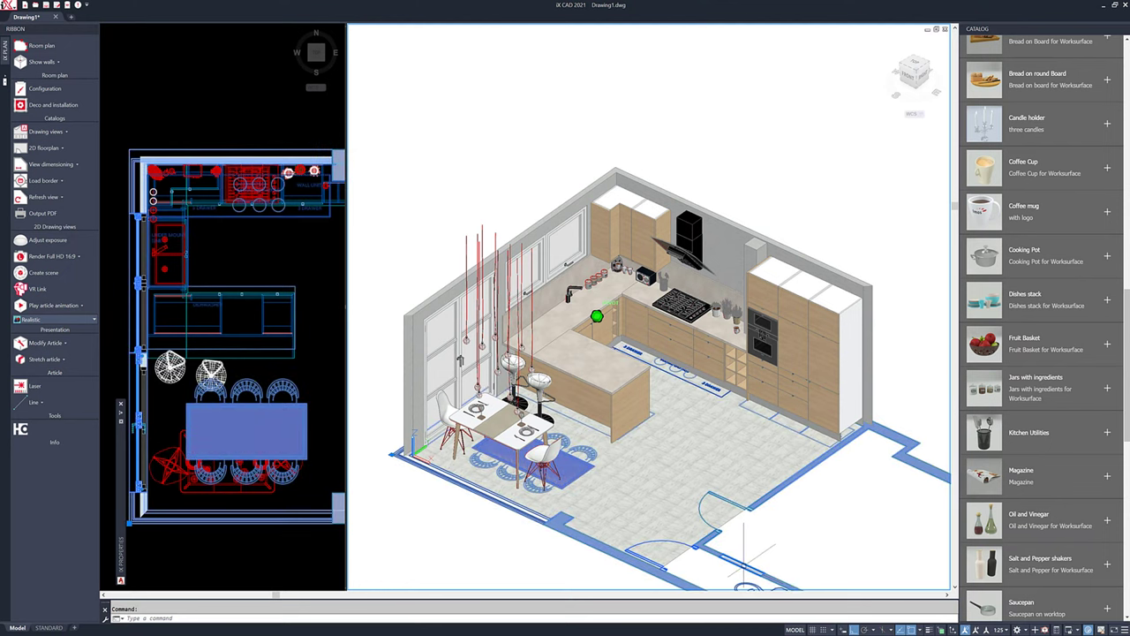
{"action": "key", "text": "Delete"}
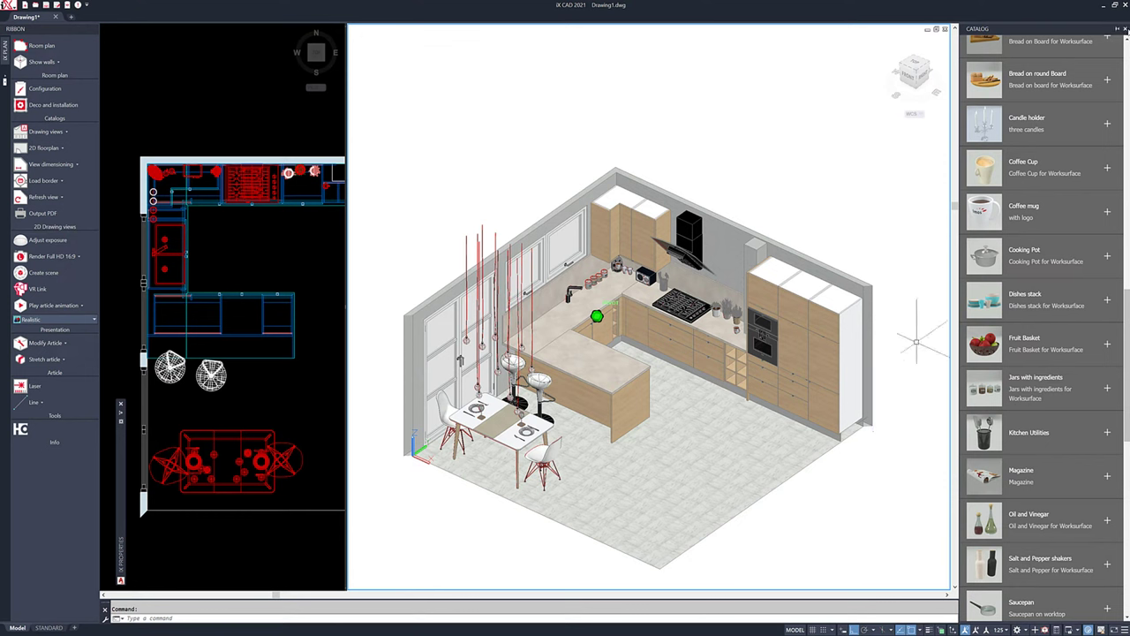
{"action": "left_click", "coordinate": [1125, 29]}
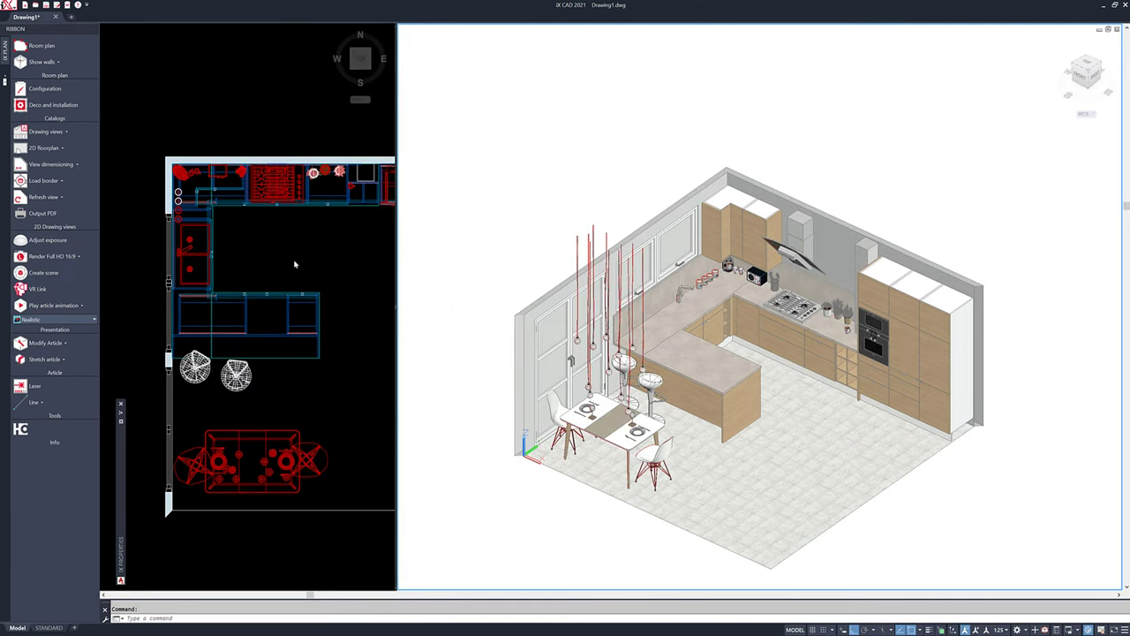
- Widen the 3D viewport and switch it to a front perspective view
{"action": "left_click_drag", "start_coordinate": [395, 136], "coordinate": [182, 136]}
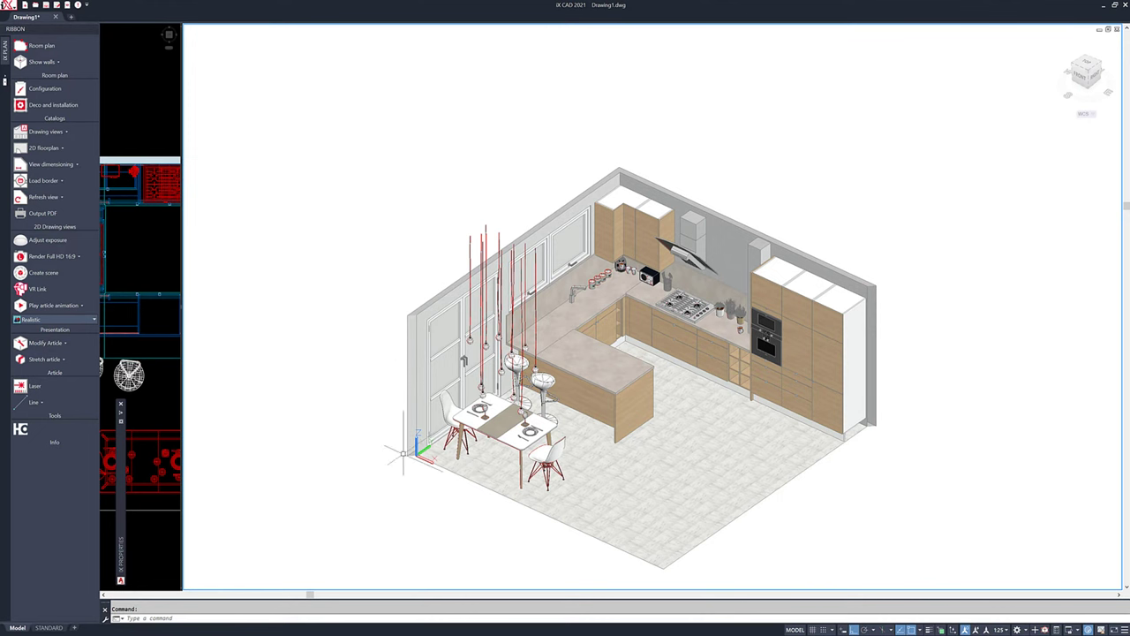
{"action": "middle_click_drag", "start_coordinate": [655, 400], "coordinate": [668, 336], "text": "shift"}
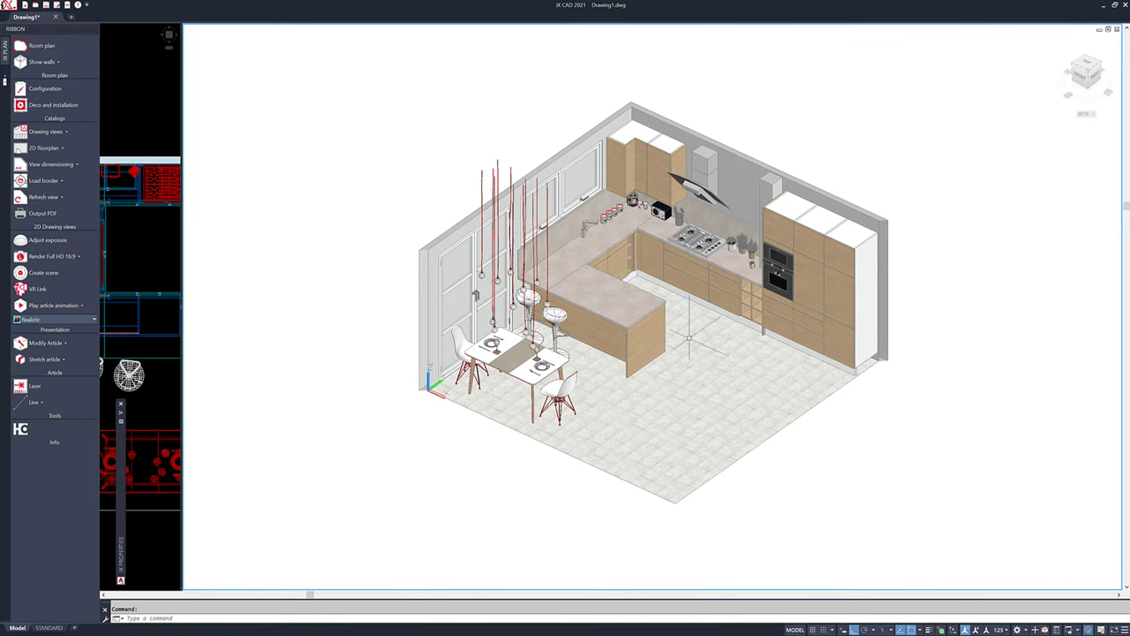
{"action": "left_click", "coordinate": [1087, 81]}
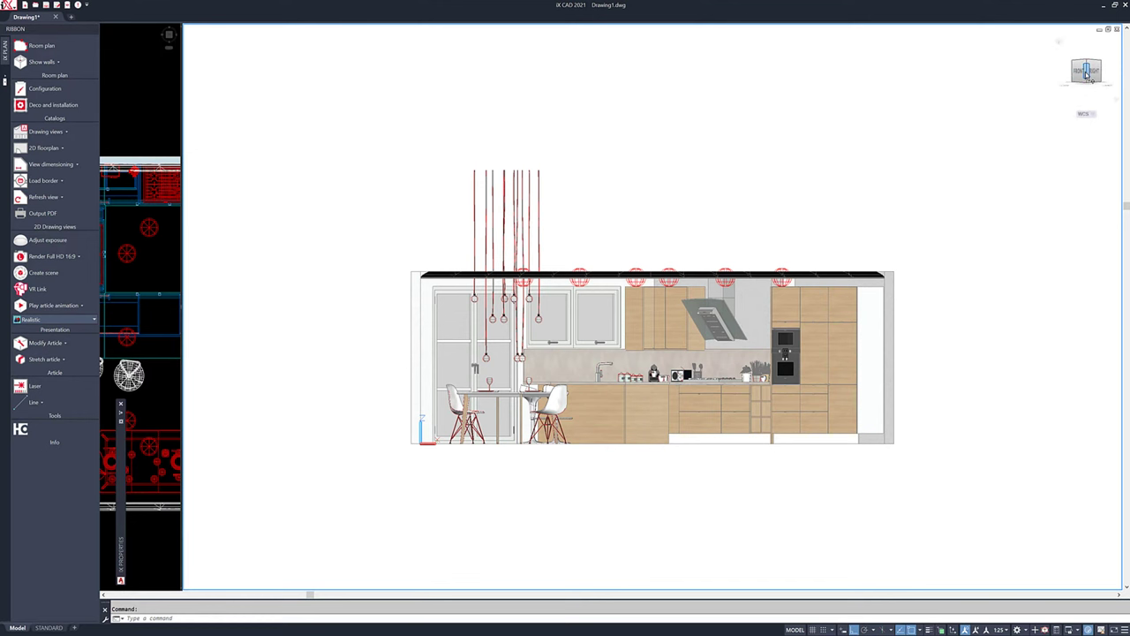
{"action": "right_click", "coordinate": [1081, 74]}
{"action": "left_click", "coordinate": [1077, 99]}
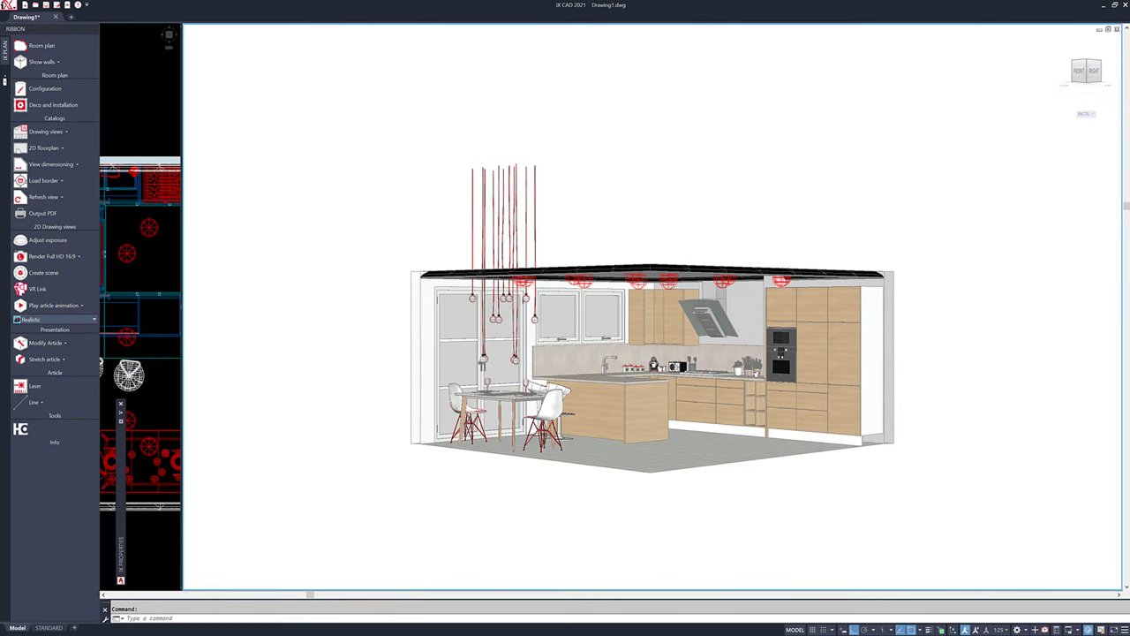
- Zoom in and level the view, orbiting toward the kitchen's cooking corner
{"action": "scroll", "coordinate": [652, 370], "scroll_direction": "up", "scroll_amount": 2}
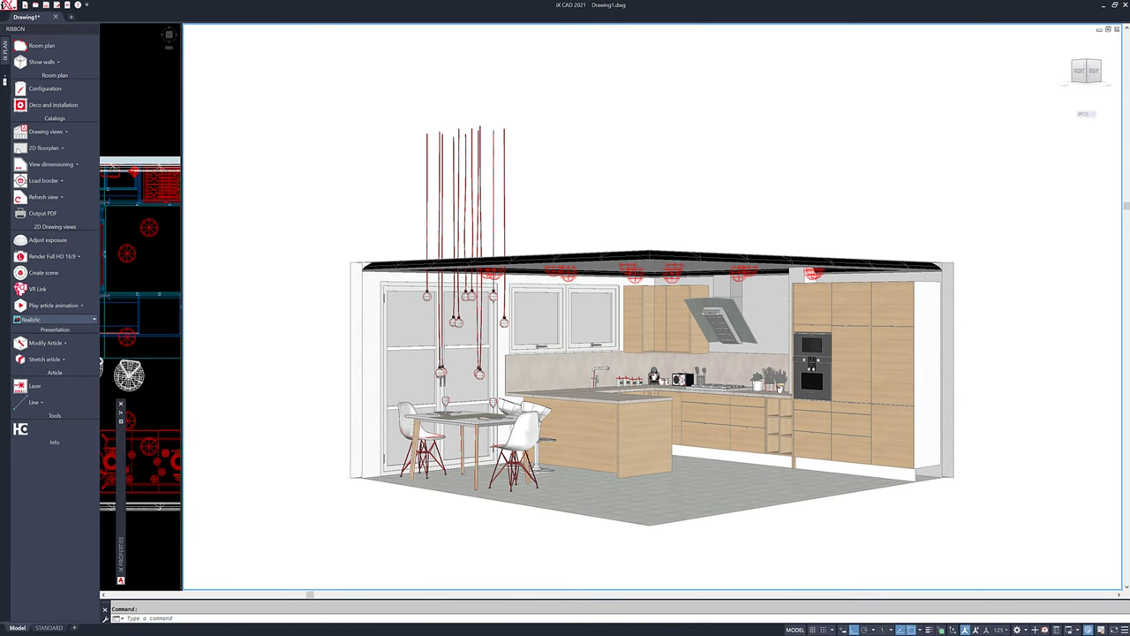
{"action": "scroll", "coordinate": [685, 432], "scroll_direction": "up", "scroll_amount": 3}
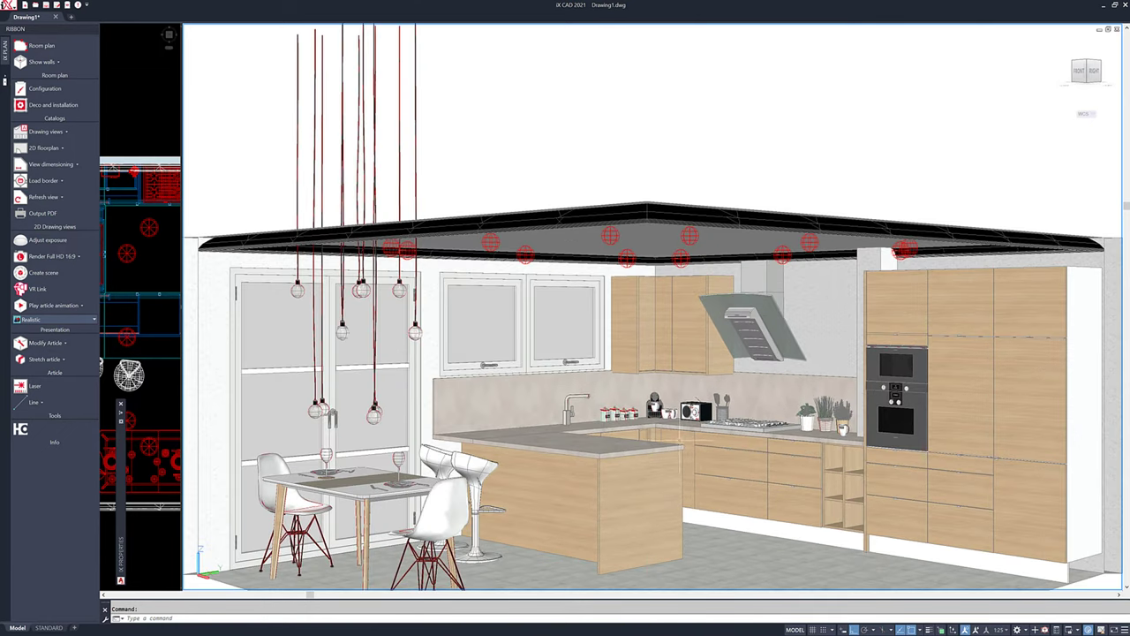
{"action": "scroll", "coordinate": [675, 441], "scroll_direction": "up", "scroll_amount": 2}
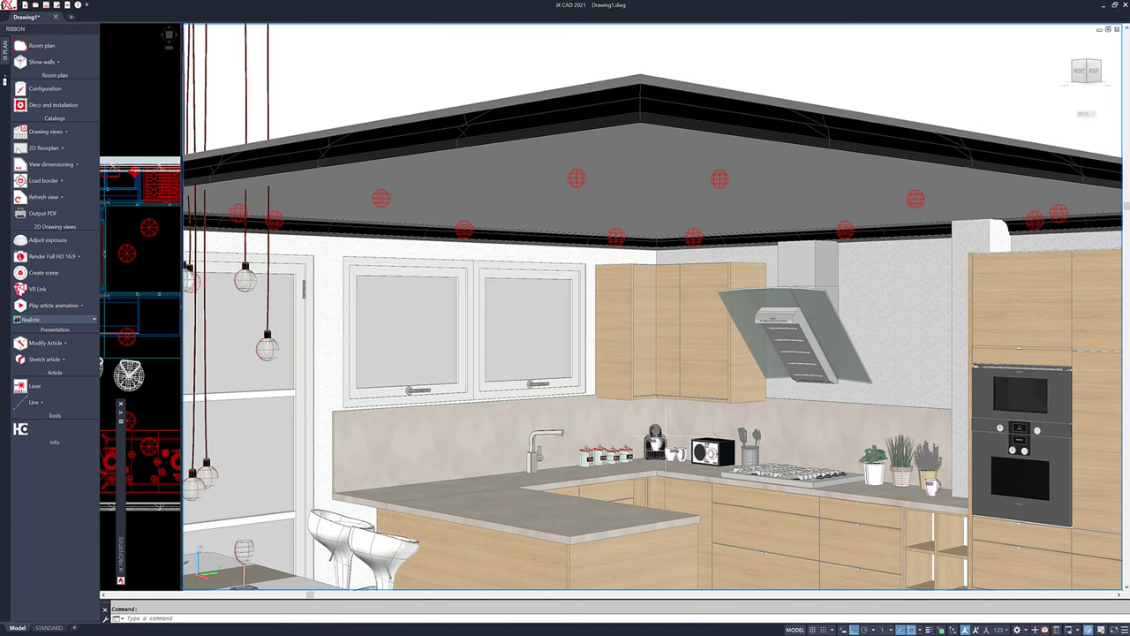
{"action": "middle_click_drag", "start_coordinate": [662, 441], "coordinate": [591, 253], "text": "shift"}
{"action": "scroll", "coordinate": [629, 265], "scroll_direction": "up", "scroll_amount": 2}
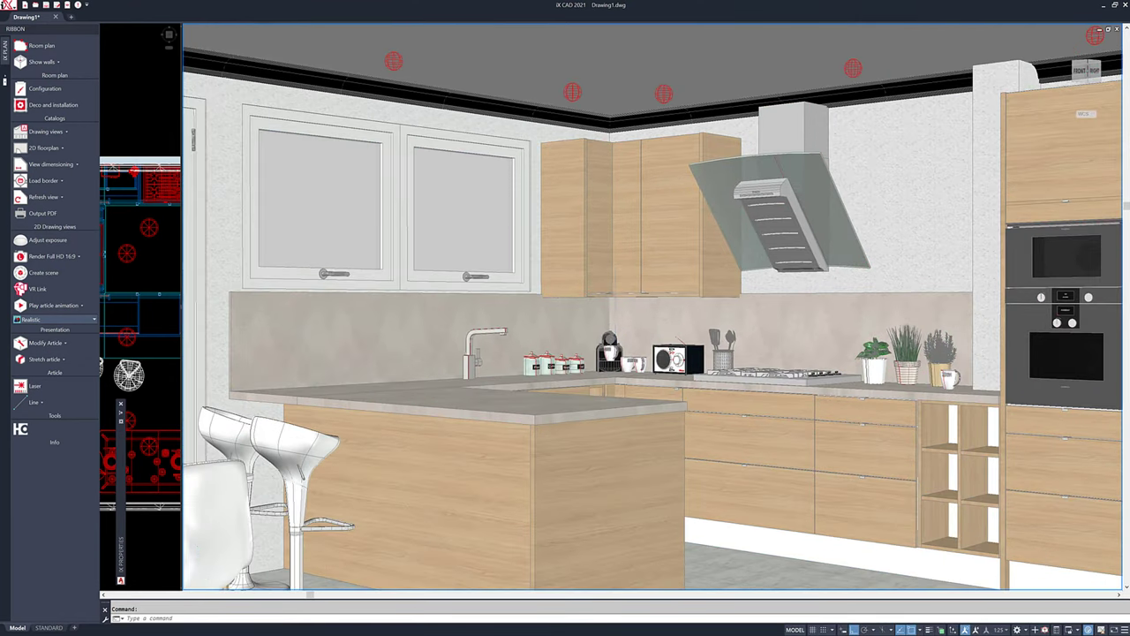
{"action": "middle_click_drag", "start_coordinate": [618, 321], "coordinate": [572, 331], "text": "shift"}
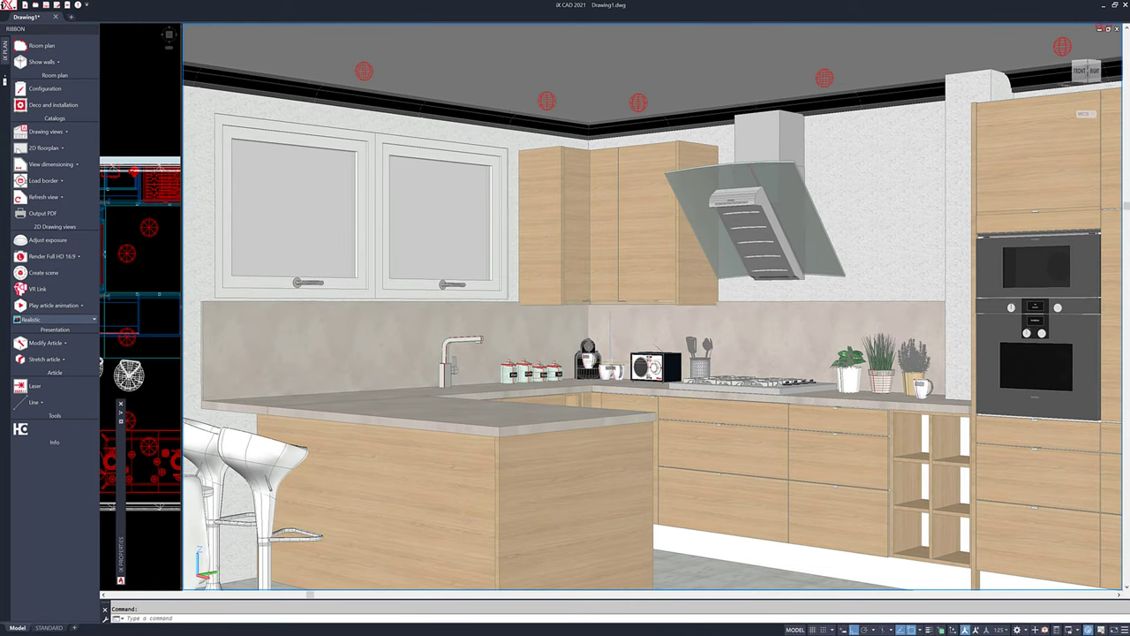
- Save the current kitchen perspective as a new named view 'camera 1' with Current display
{"action": "key", "text": "Escape"}
{"action": "key", "text": "Return"}
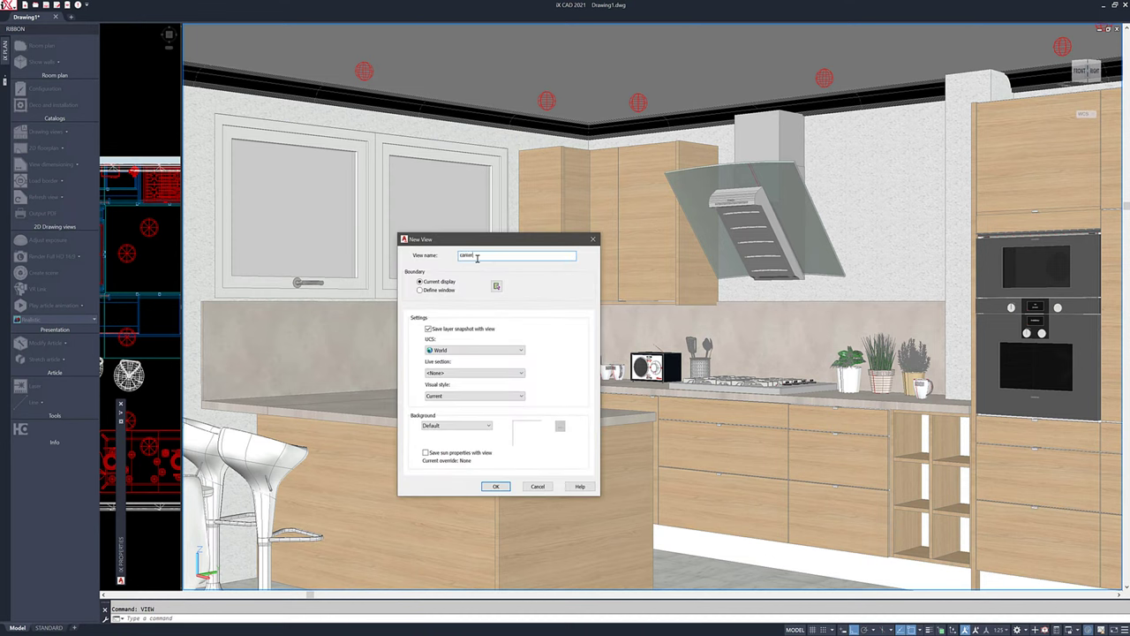
{"action": "left_click", "coordinate": [493, 487]}
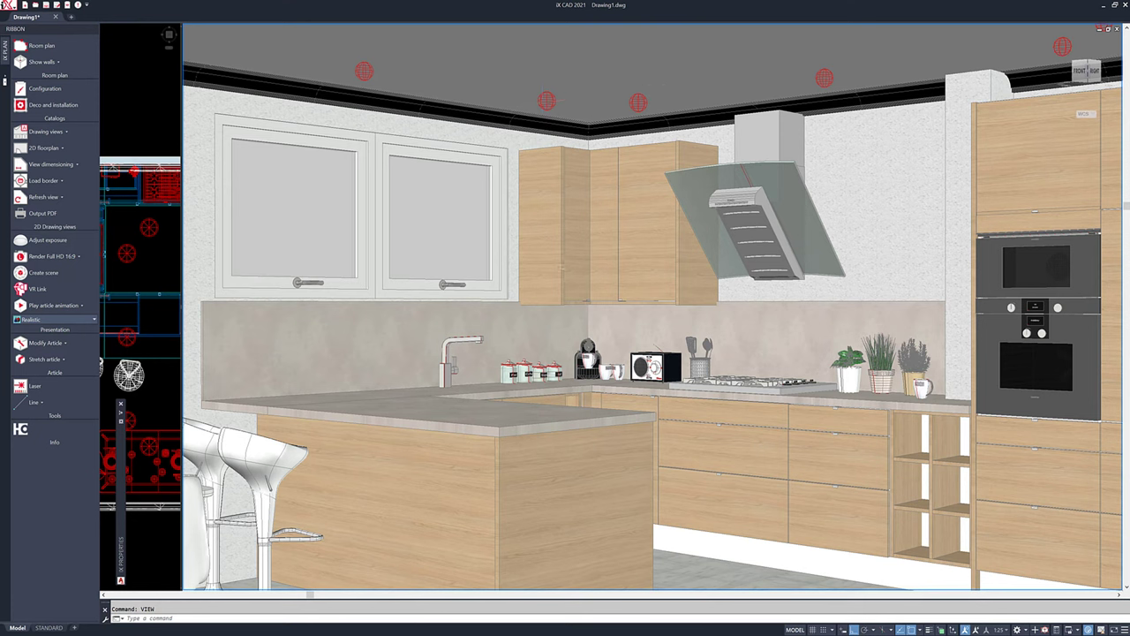
- Select all twelve Spot_light entries in the light list and open their properties
{"action": "key", "text": "Escape"}
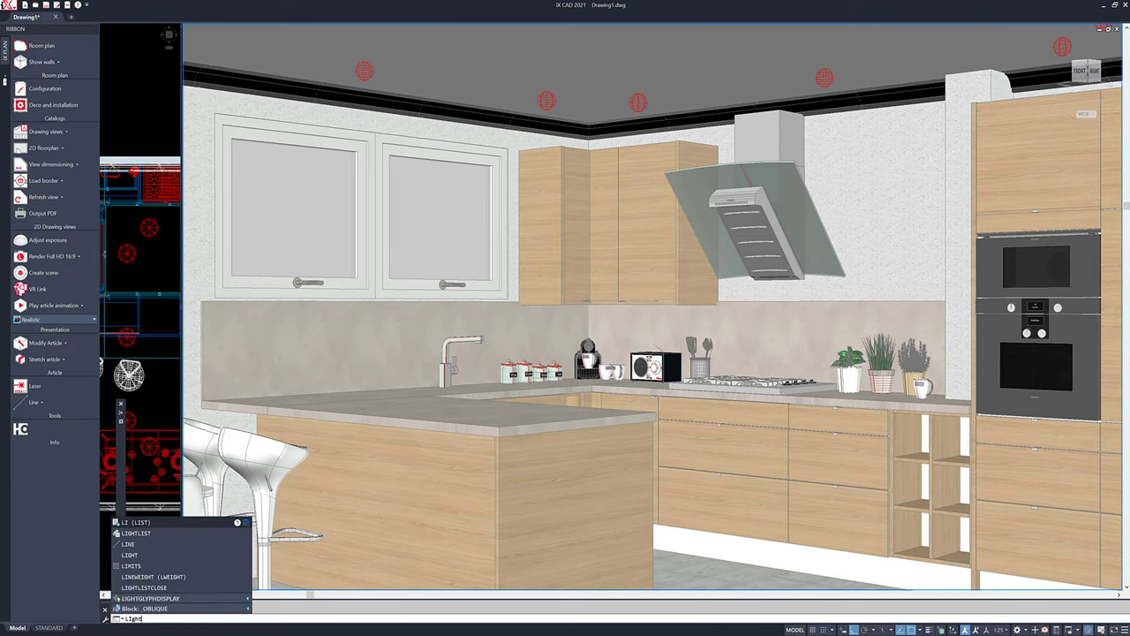
{"action": "left_click", "coordinate": [134, 532]}
{"action": "mouse_move", "coordinate": [1126, 152]}
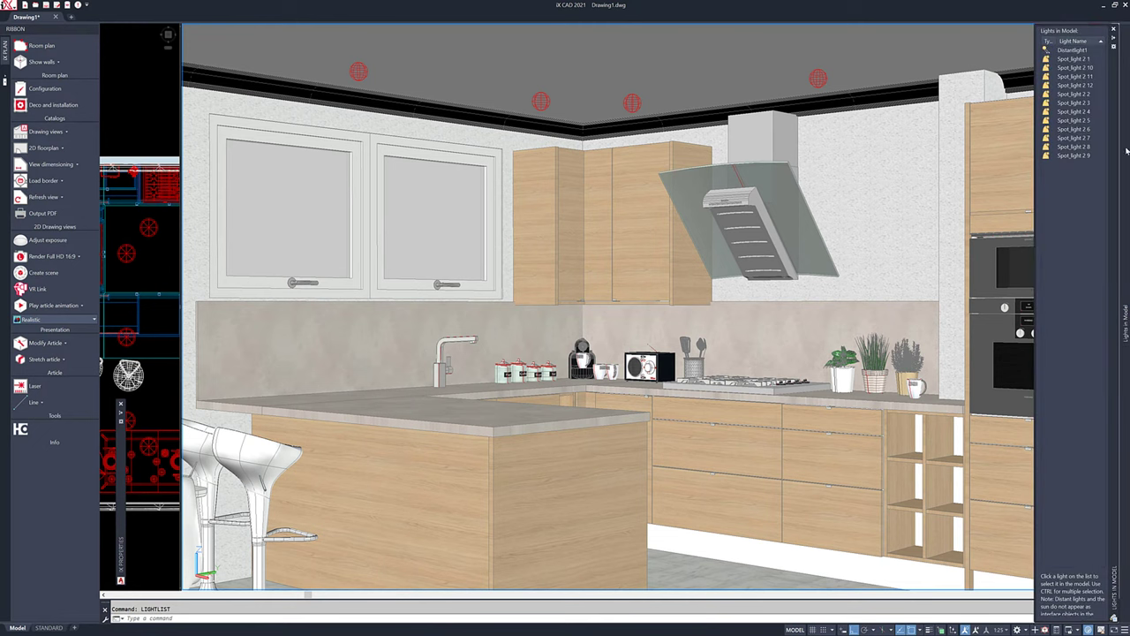
{"action": "left_click", "coordinate": [1073, 58]}
{"action": "left_click", "coordinate": [1073, 155], "text": "shift"}
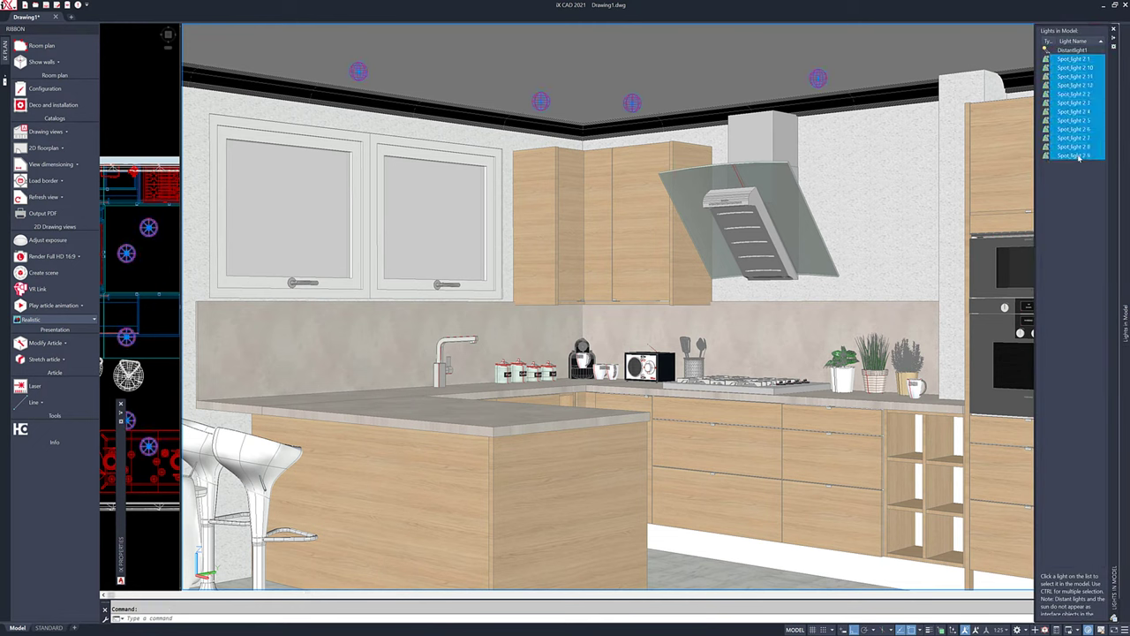
{"action": "right_click", "coordinate": [1070, 156]}
{"action": "left_click", "coordinate": [1091, 171]}
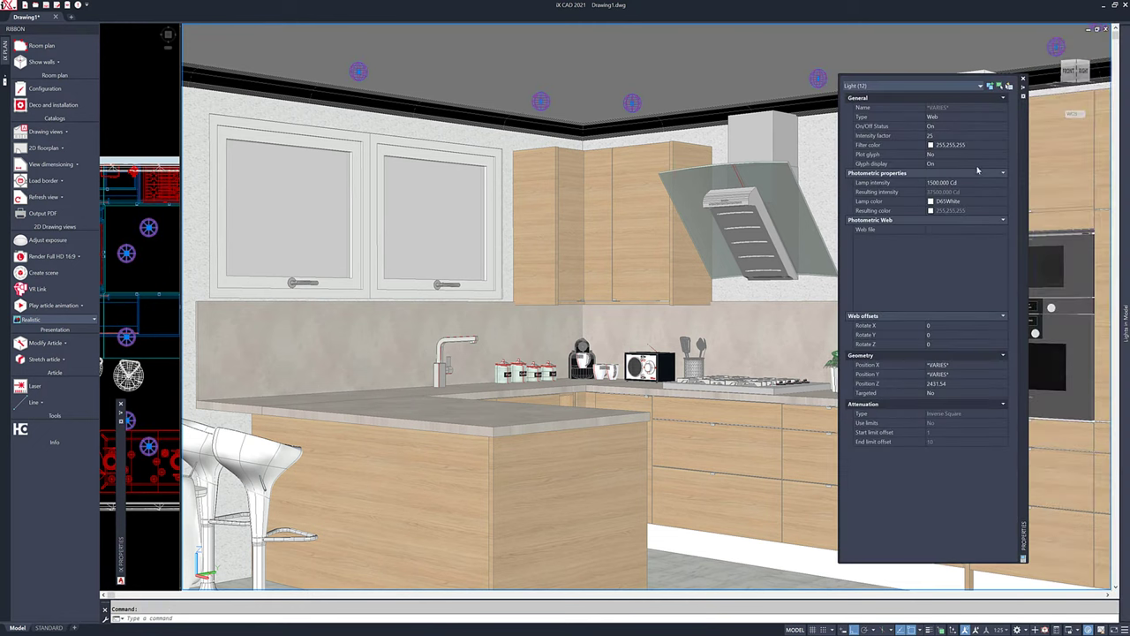
- Give the spot lights intensity factor 1 and the _Ceiling_Spot.ies web file
{"action": "left_click", "coordinate": [960, 135]}
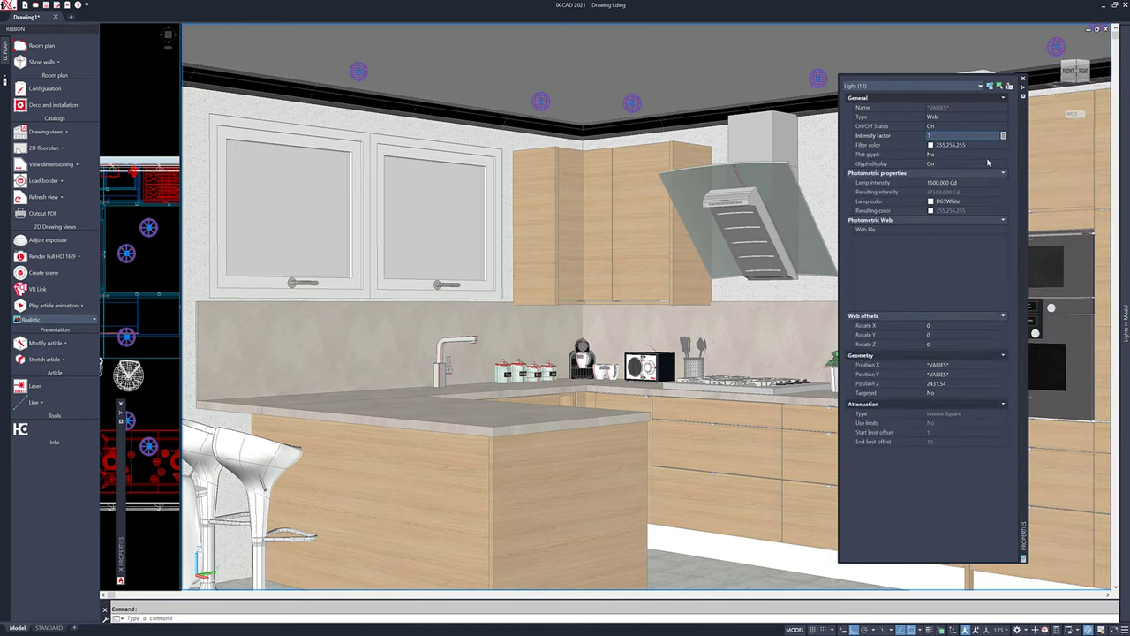
{"action": "left_click", "coordinate": [1003, 231]}
{"action": "left_click", "coordinate": [1003, 230]}
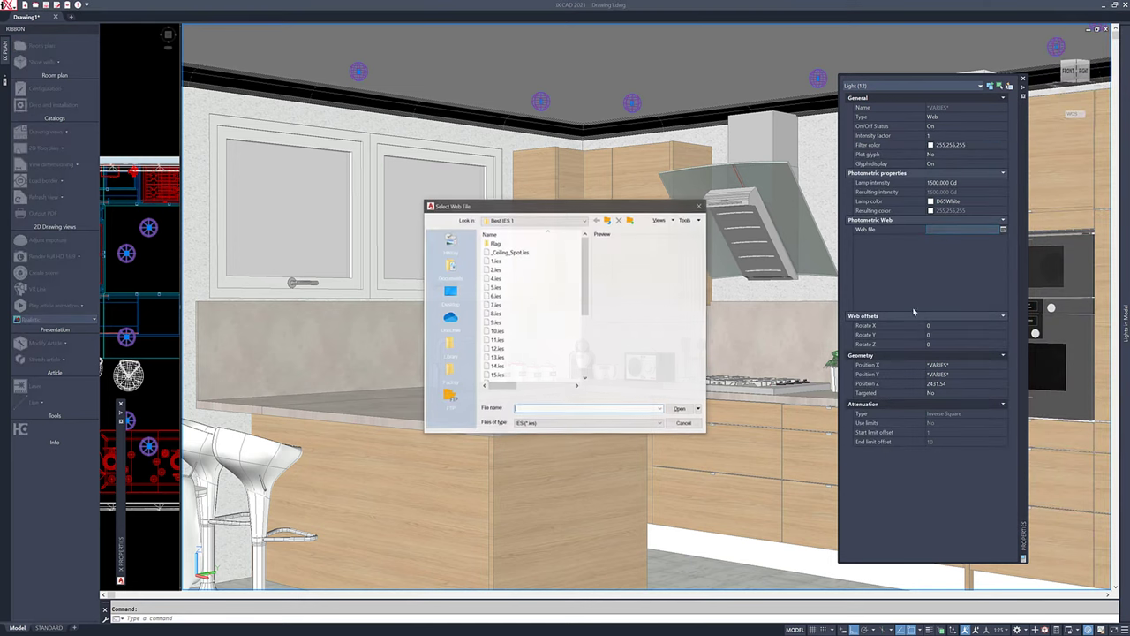
{"action": "double_click", "coordinate": [510, 252]}
{"action": "mouse_move", "coordinate": [1024, 204]}
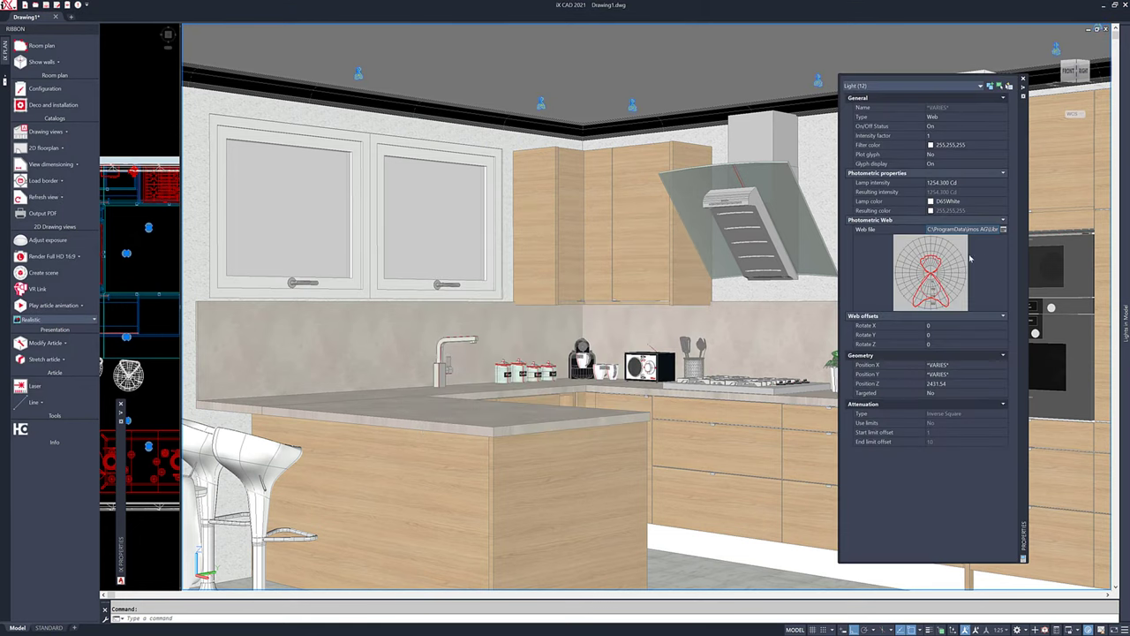
- Set the lights' Position Z to 2331.54 and lamp colour to Halogen
{"action": "left_click", "coordinate": [951, 383]}
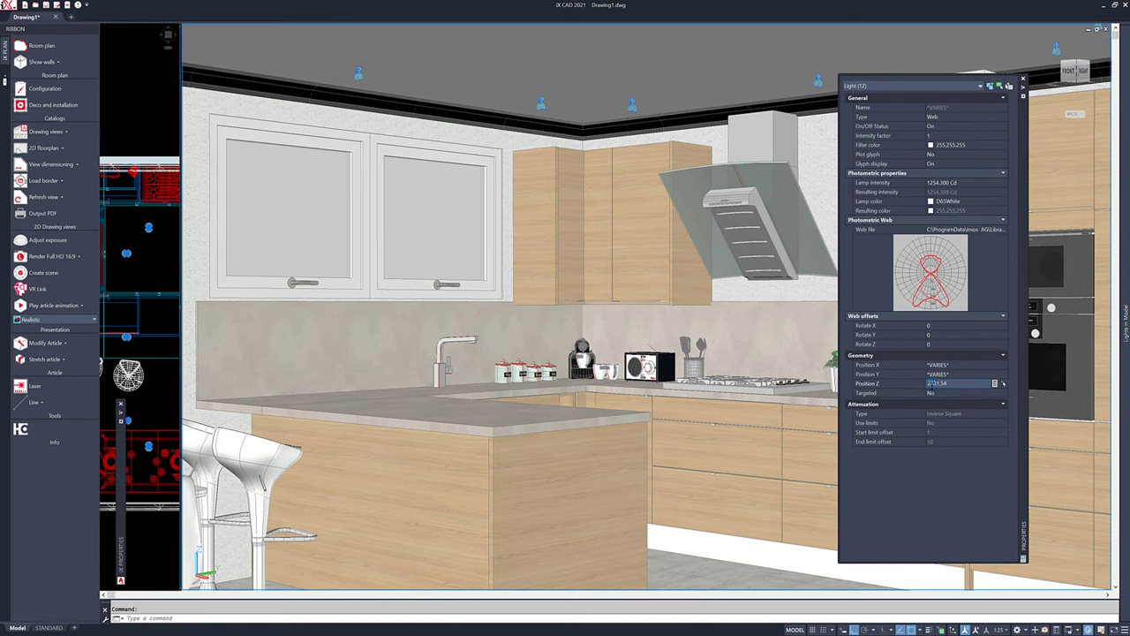
{"action": "left_click", "coordinate": [938, 393]}
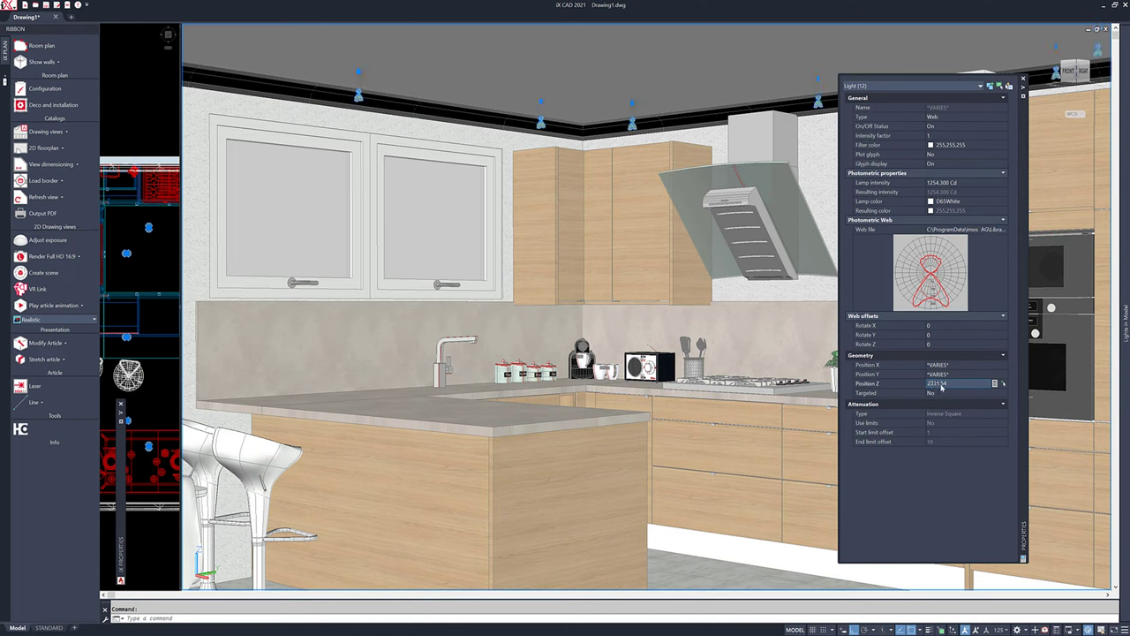
{"action": "left_click", "coordinate": [964, 204]}
{"action": "left_click", "coordinate": [963, 202]}
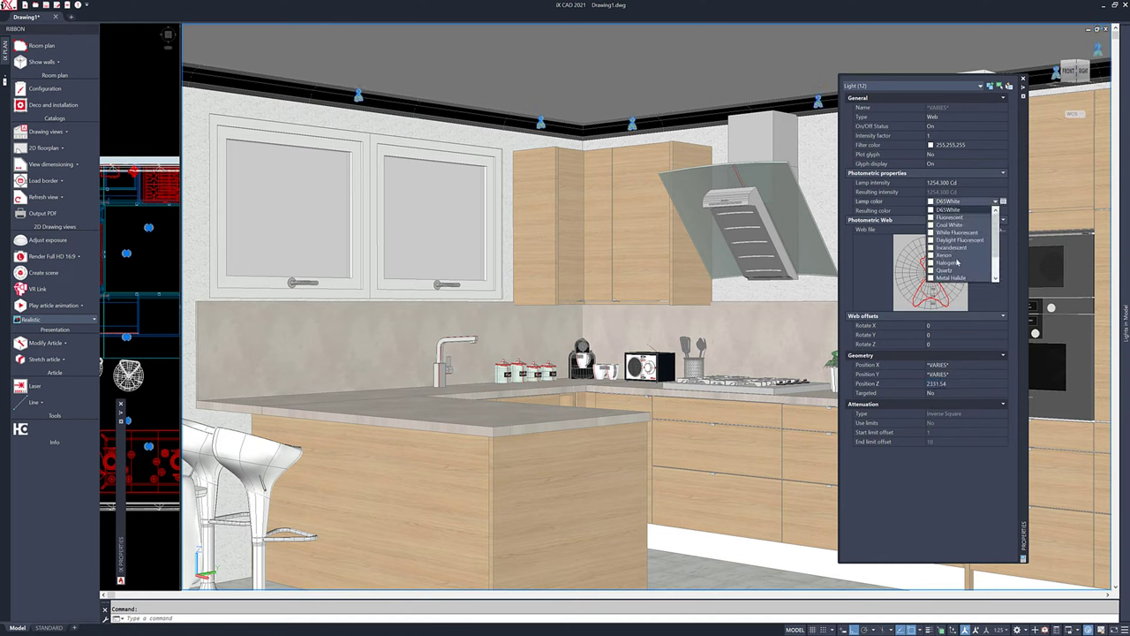
{"action": "left_click", "coordinate": [945, 263]}
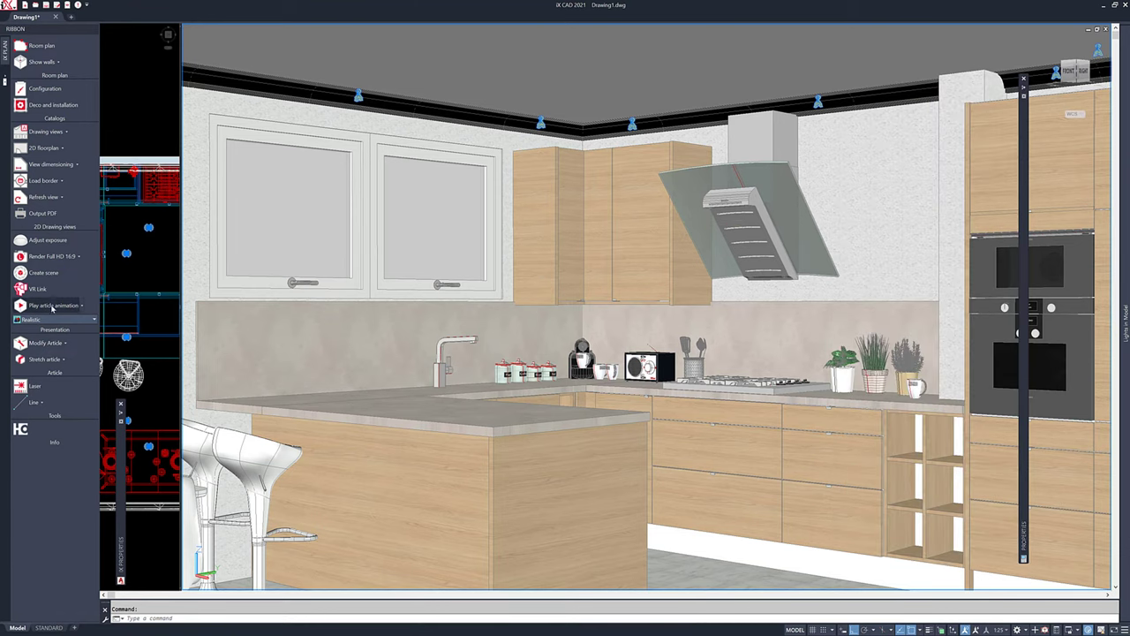
{"action": "left_click", "coordinate": [42, 241]}
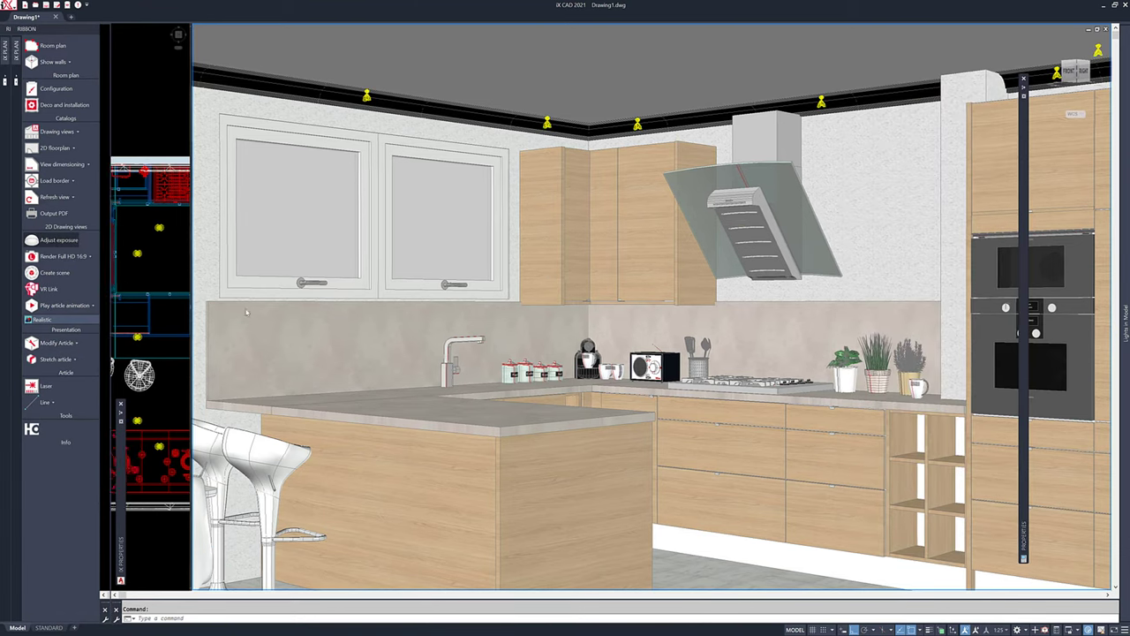
- Switch Environment On with Plaza image-based lighting, exposure 12 and white balance 7000
{"action": "mouse_move", "coordinate": [12, 176]}
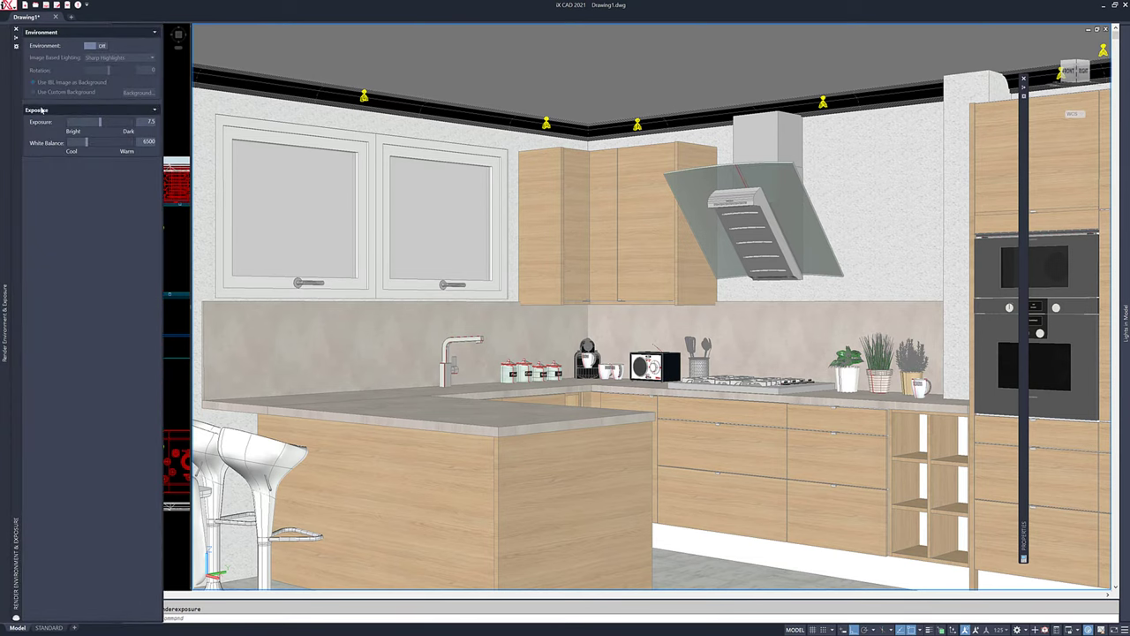
{"action": "left_click", "coordinate": [101, 47]}
{"action": "left_click", "coordinate": [105, 57]}
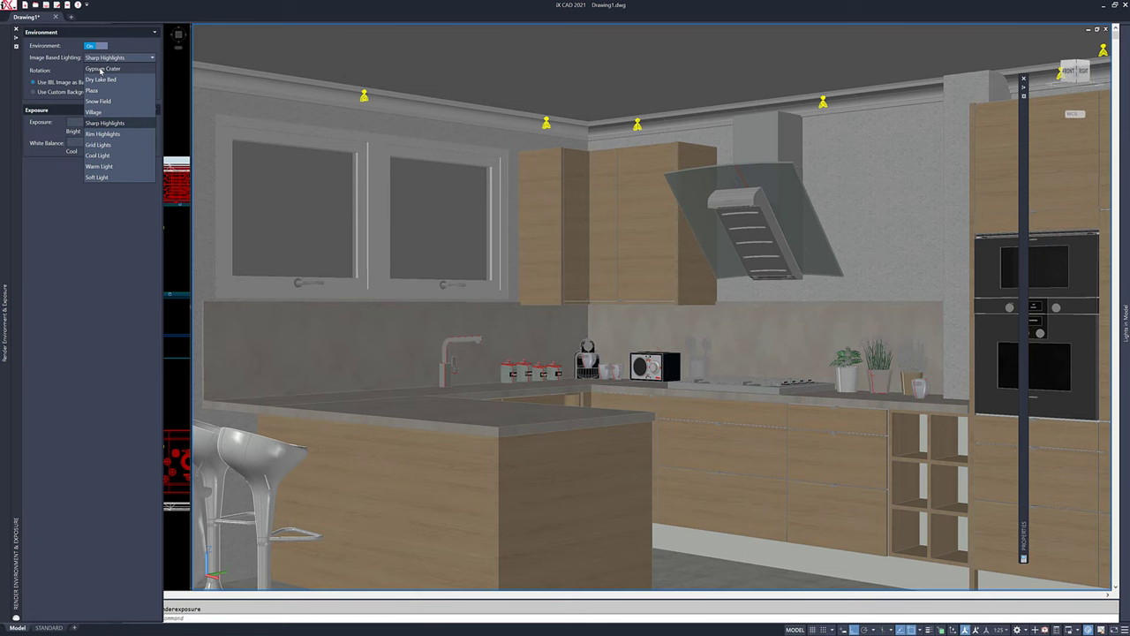
{"action": "left_click", "coordinate": [105, 92]}
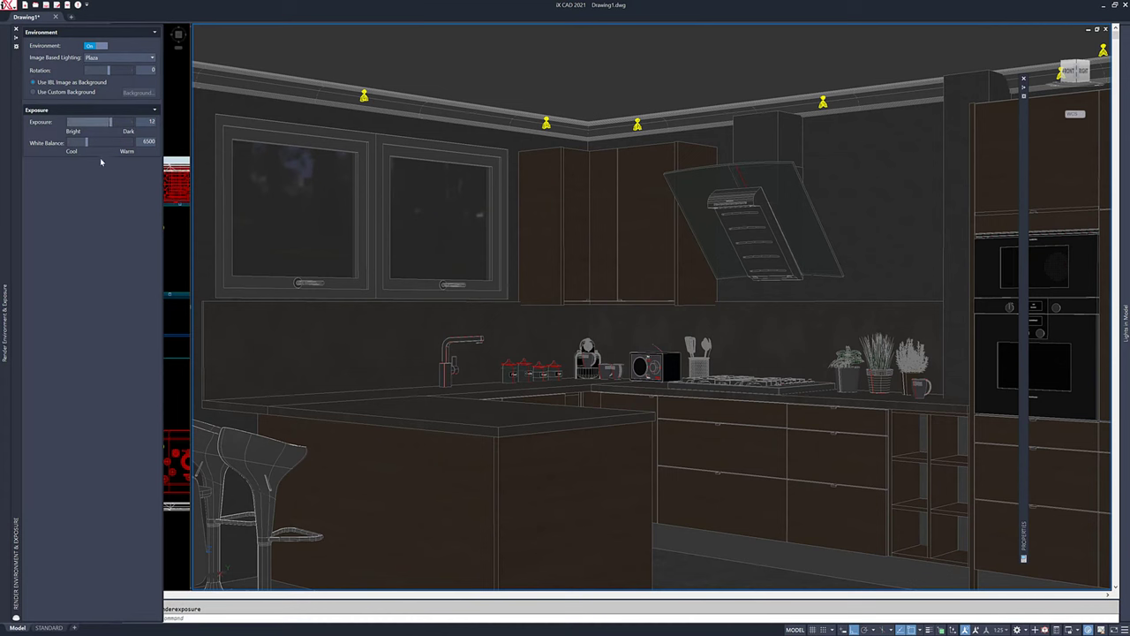
{"action": "left_click", "coordinate": [16, 32]}
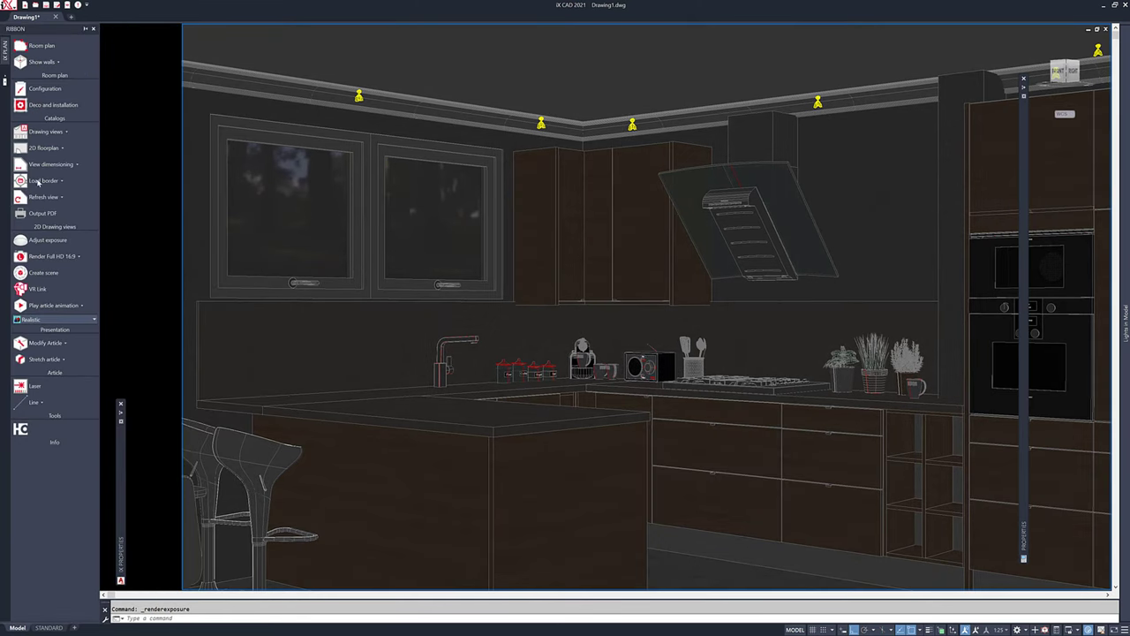
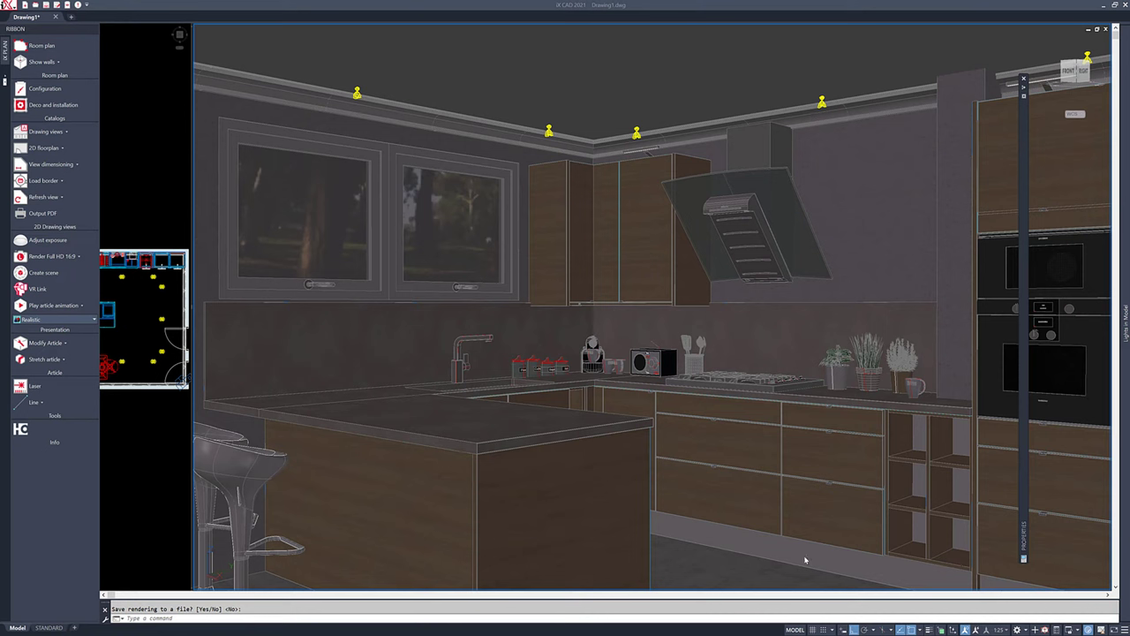
- Modify the base cabinet article to use an Oak Matt kitchen plinth and add it to the basket
{"action": "right_click", "coordinate": [855, 505]}
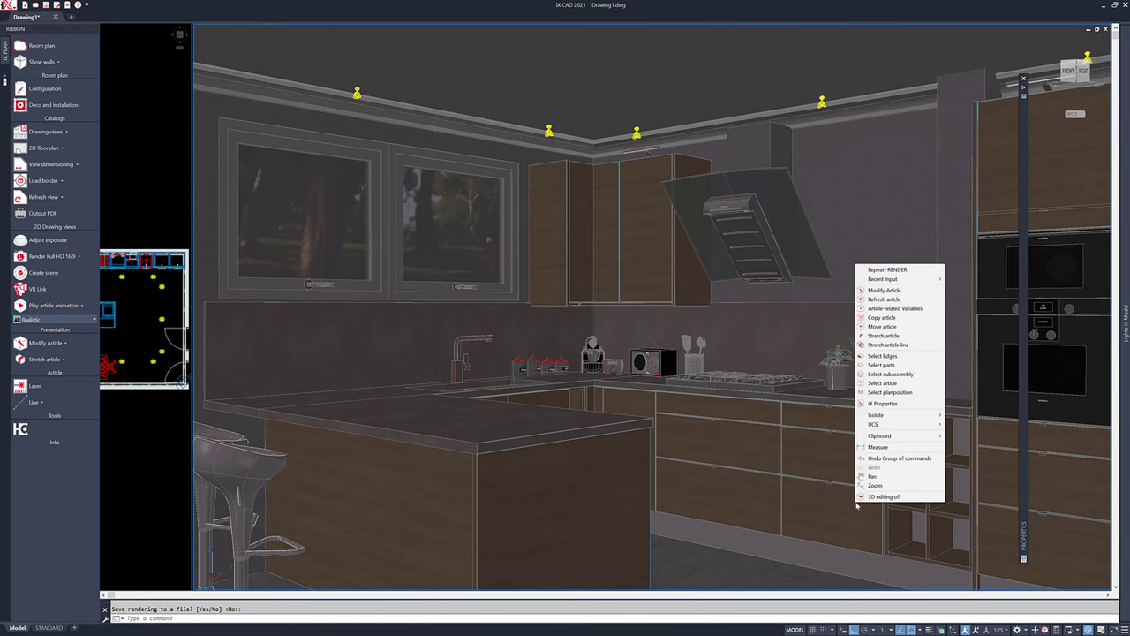
{"action": "left_click", "coordinate": [883, 290]}
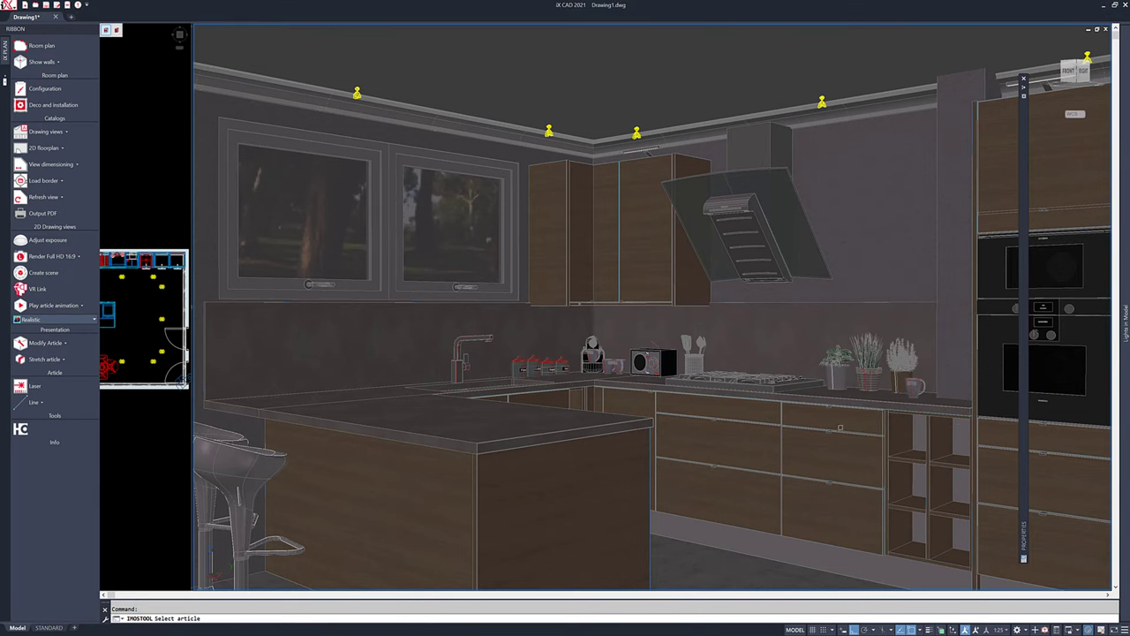
{"action": "left_click", "coordinate": [753, 532]}
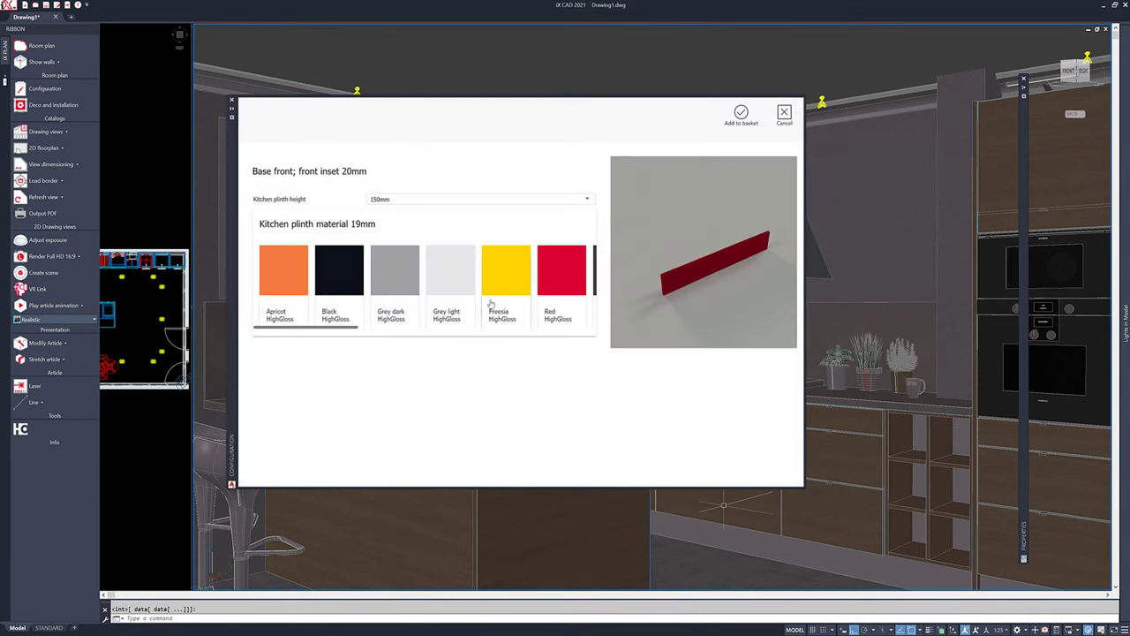
{"action": "scroll", "coordinate": [494, 296], "scroll_direction": "down", "scroll_amount": 6}
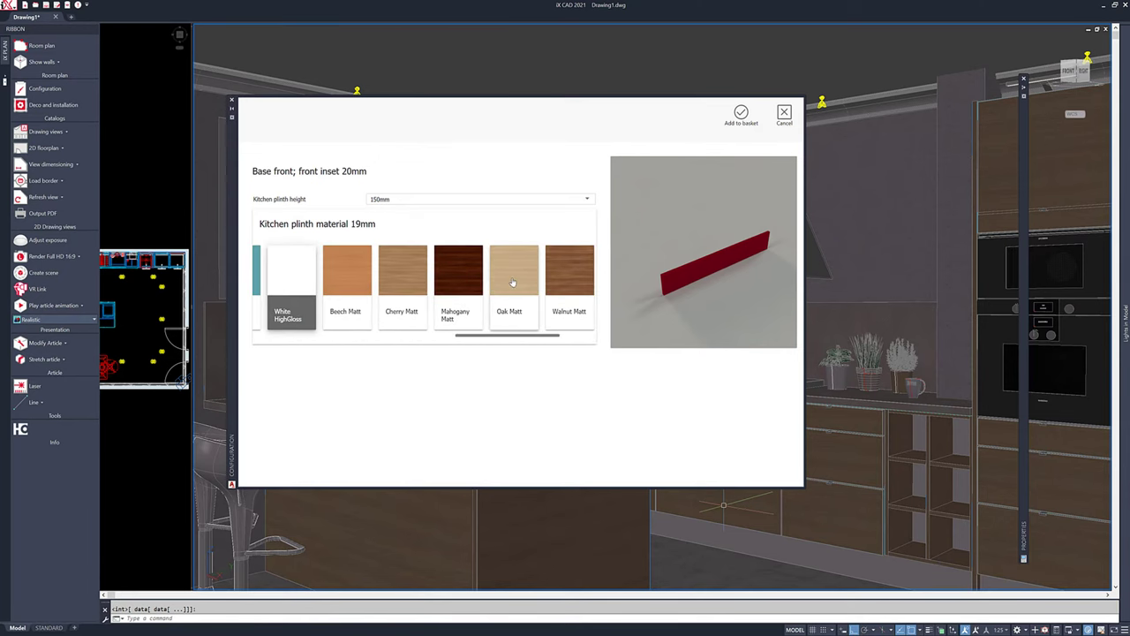
{"action": "left_click", "coordinate": [512, 283]}
{"action": "left_click", "coordinate": [741, 113]}
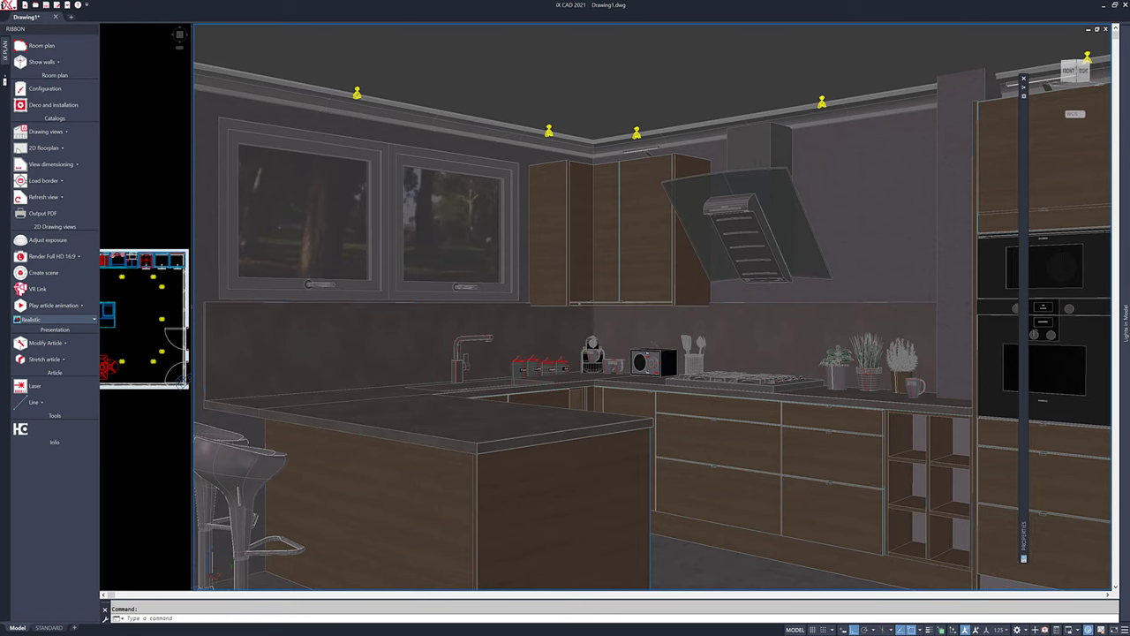
- Reconfigure the base front cabinet with the Oak Matt plinth swatch and add it to the basket
{"action": "right_click", "coordinate": [823, 284]}
{"action": "left_click", "coordinate": [883, 310]}
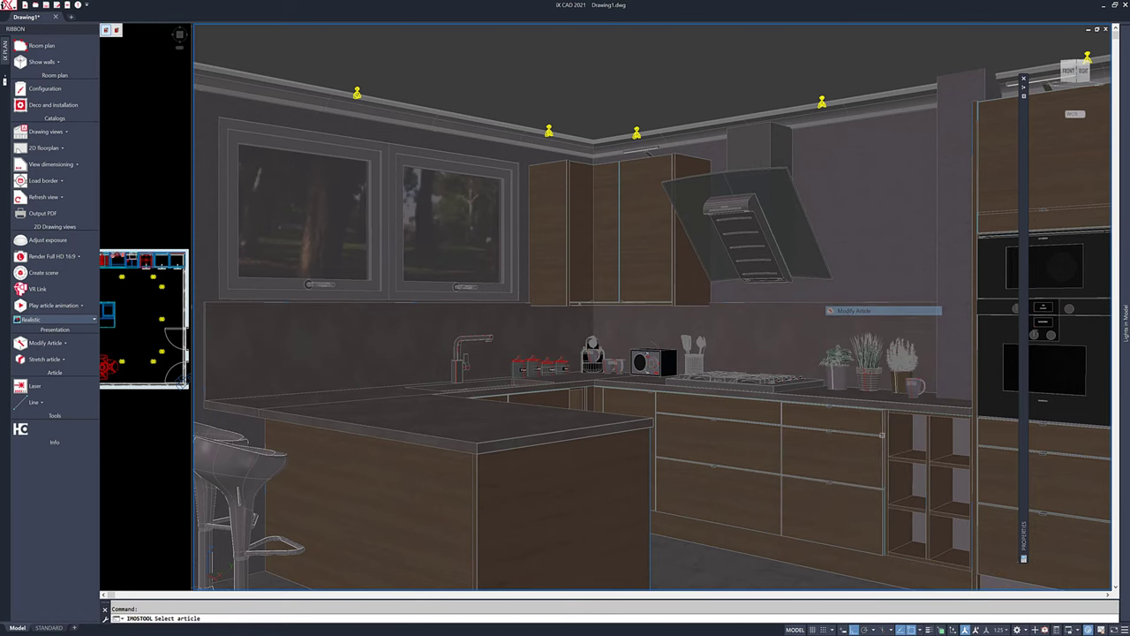
{"action": "left_click", "coordinate": [818, 452]}
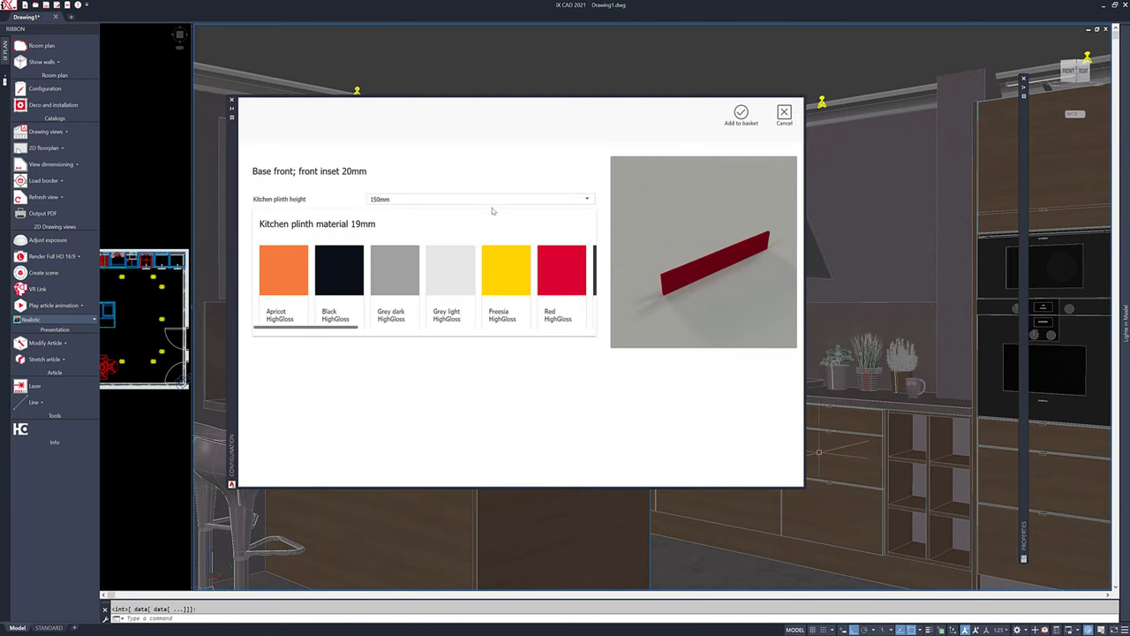
{"action": "scroll", "coordinate": [447, 276], "scroll_direction": "down", "scroll_amount": 5}
{"action": "scroll", "coordinate": [417, 273], "scroll_direction": "up", "scroll_amount": 3}
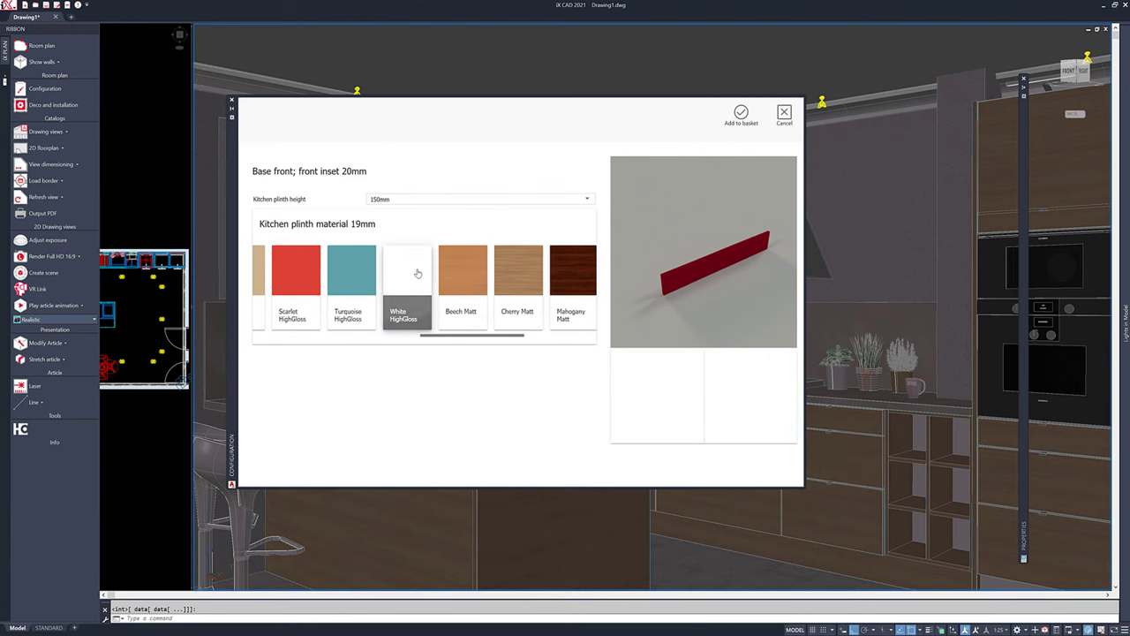
{"action": "scroll", "coordinate": [418, 273], "scroll_direction": "down", "scroll_amount": 3}
{"action": "left_click", "coordinate": [401, 280]}
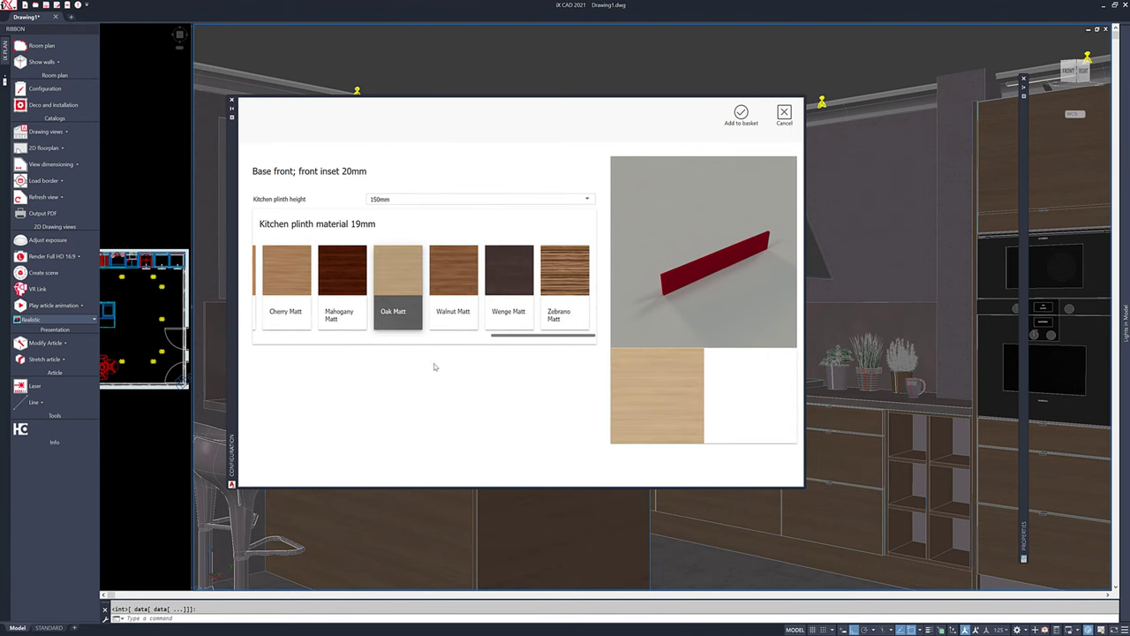
{"action": "left_click", "coordinate": [741, 115]}
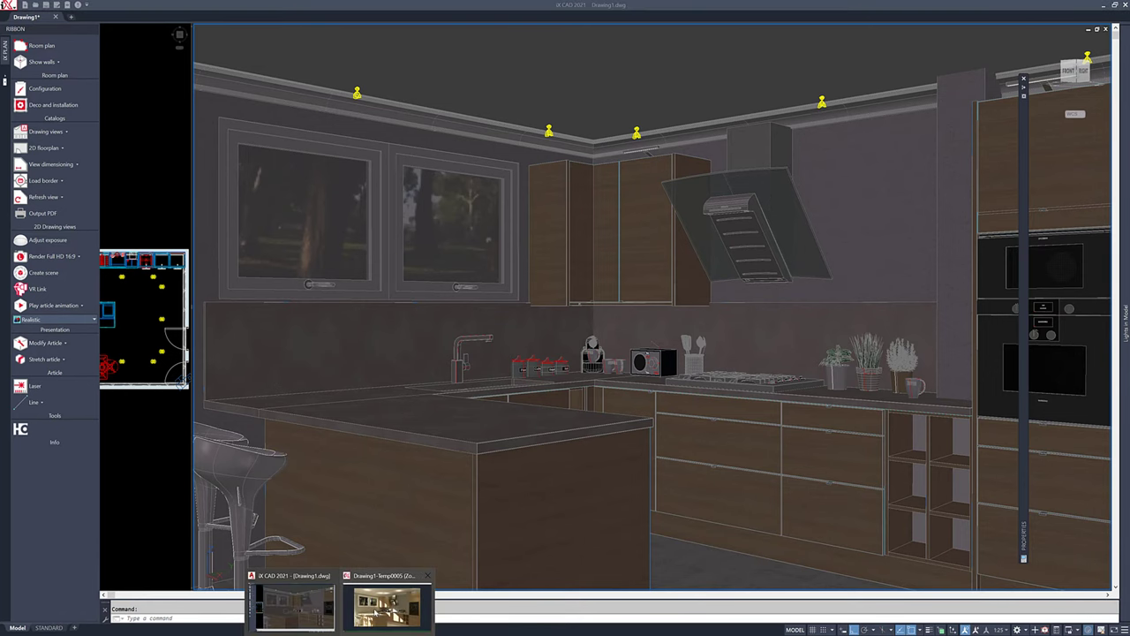
- Bring the finished kitchen render forward and zoom in and out to inspect the oak cabinets and island
{"action": "left_click", "coordinate": [388, 600]}
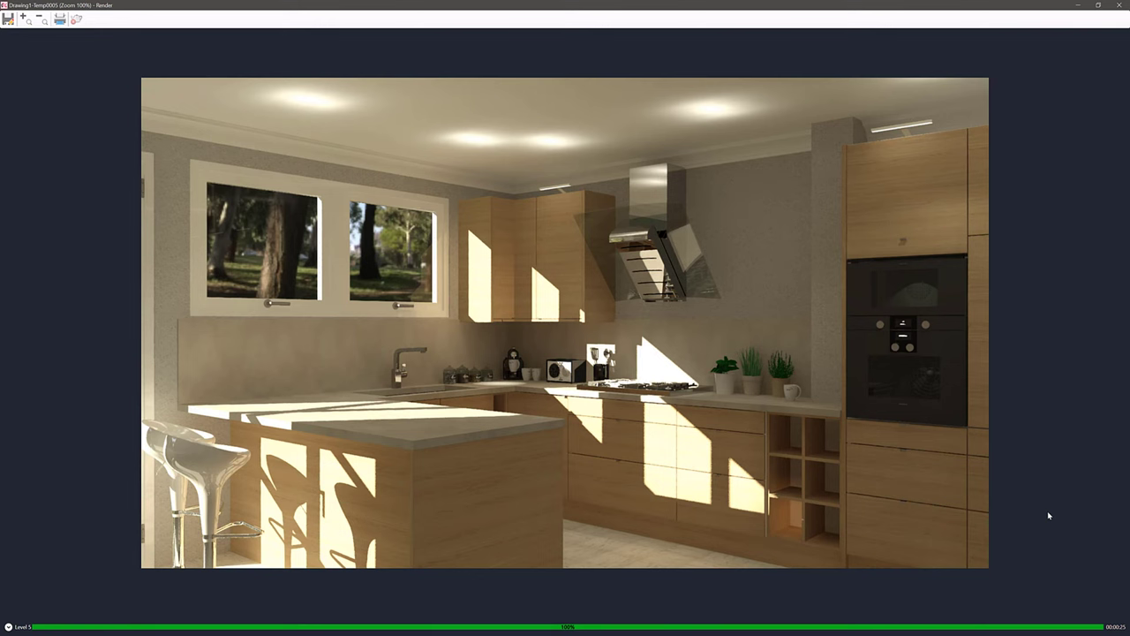
{"action": "scroll", "coordinate": [557, 380], "scroll_direction": "up", "scroll_amount": 1}
{"action": "scroll", "coordinate": [557, 379], "scroll_direction": "down", "scroll_amount": 3}
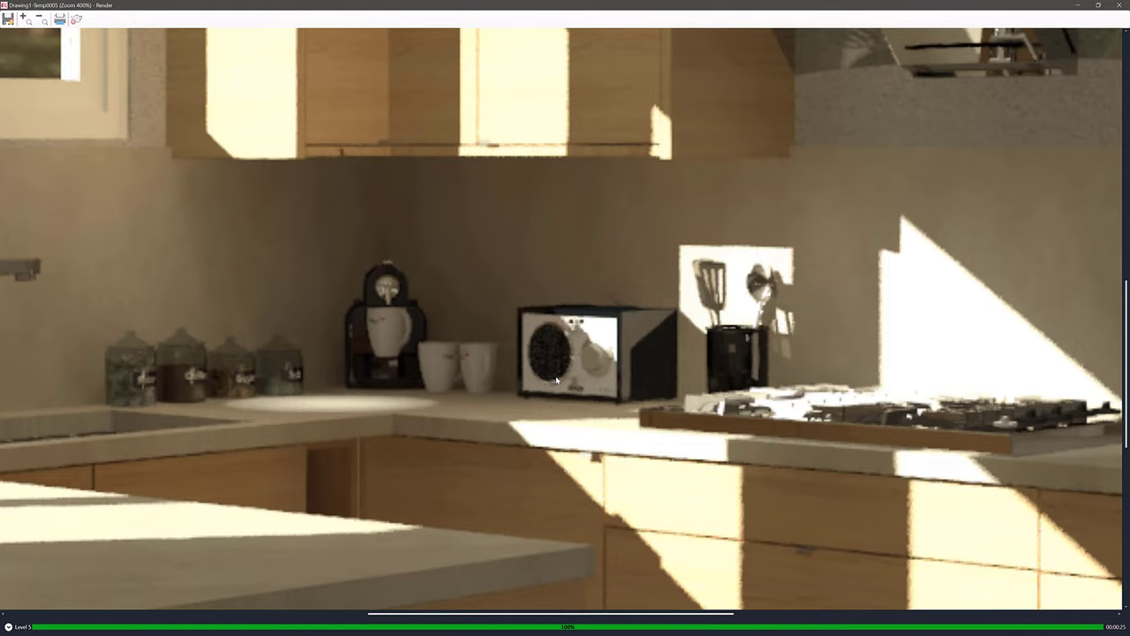
{"action": "scroll", "coordinate": [465, 349], "scroll_direction": "up", "scroll_amount": 1}
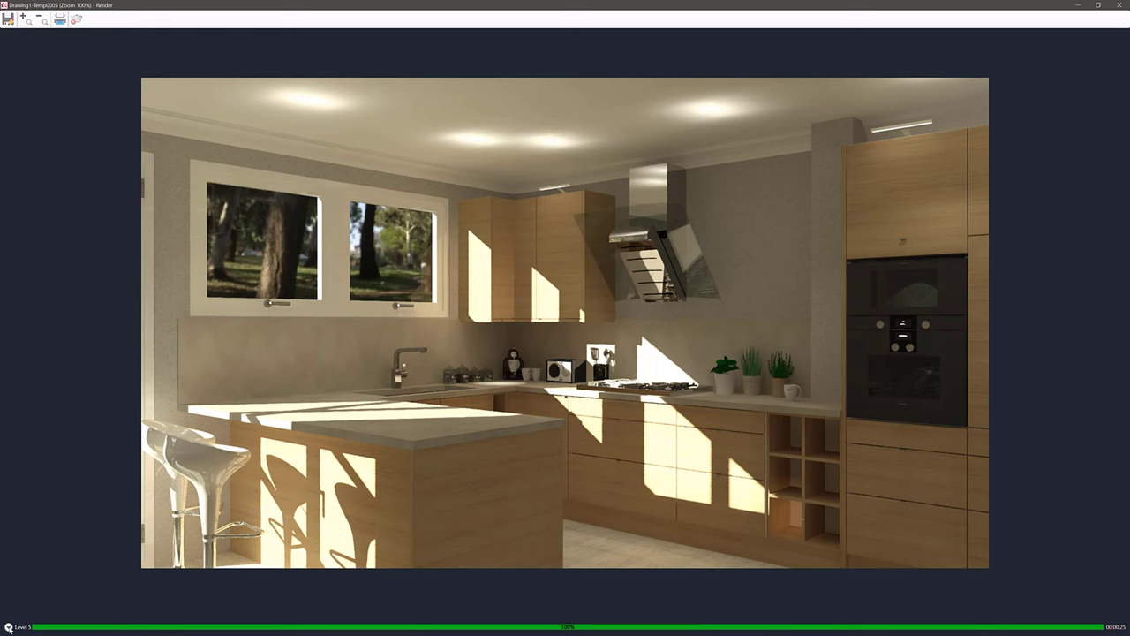
- Close the render viewer without saving the rendering to a file
{"action": "left_click", "coordinate": [1118, 8]}
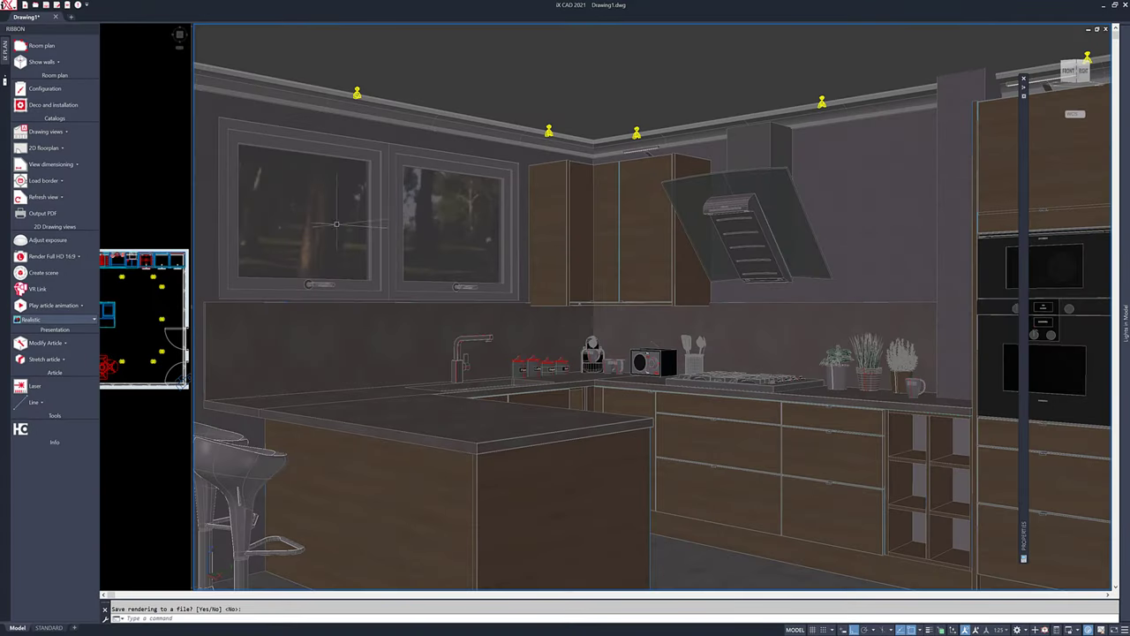
{"action": "key", "text": "Return"}
{"action": "key", "text": "Escape"}
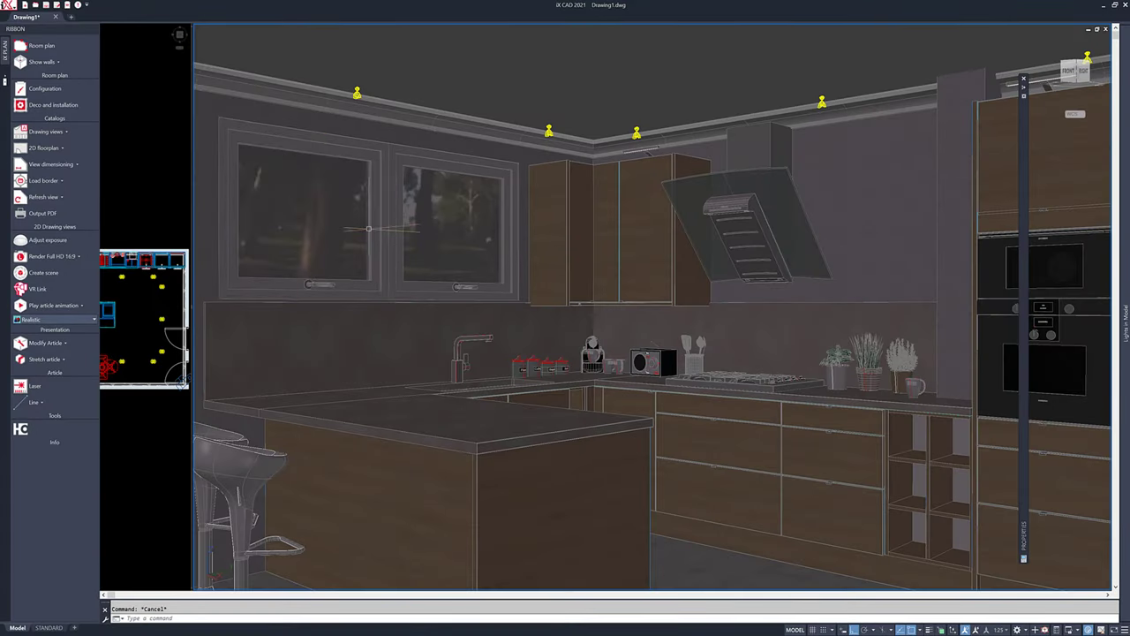
- With RENDERPRESETS, set render size 5100 x 3300 px and the Medium preset, then render
{"action": "type", "text": "renderpres"}
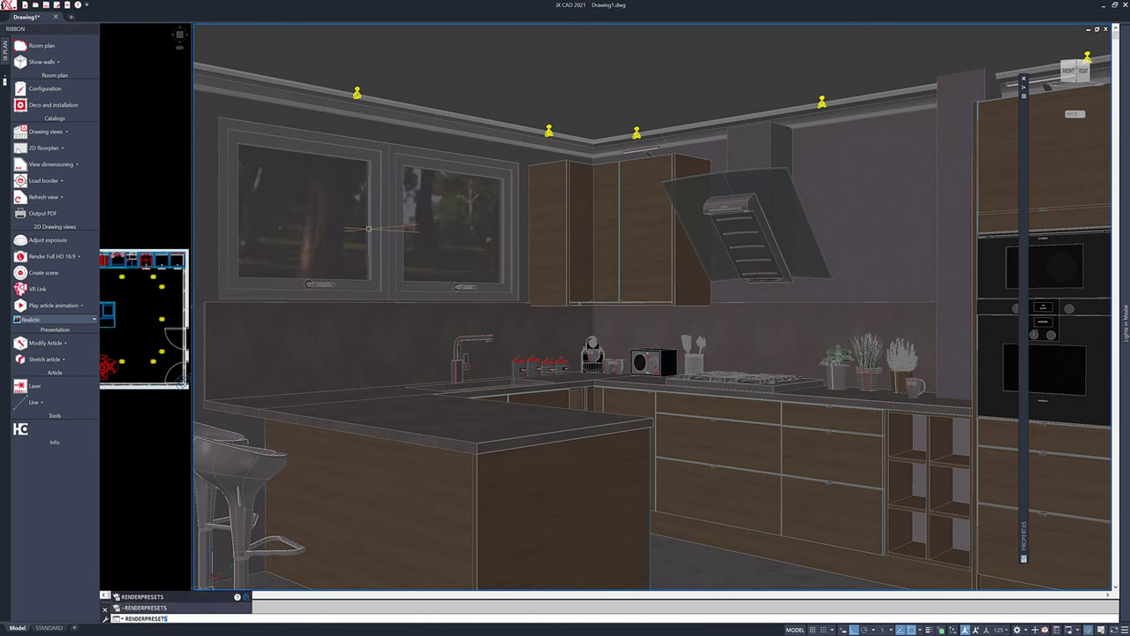
{"action": "key", "text": "Return"}
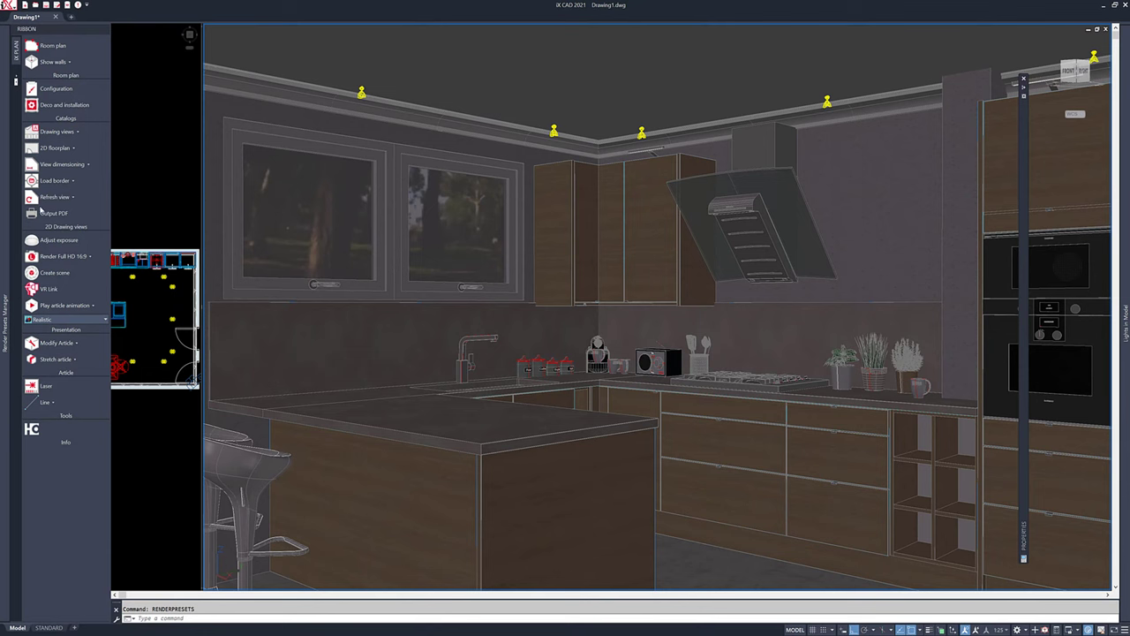
{"action": "mouse_move", "coordinate": [5, 179]}
{"action": "left_click", "coordinate": [101, 48]}
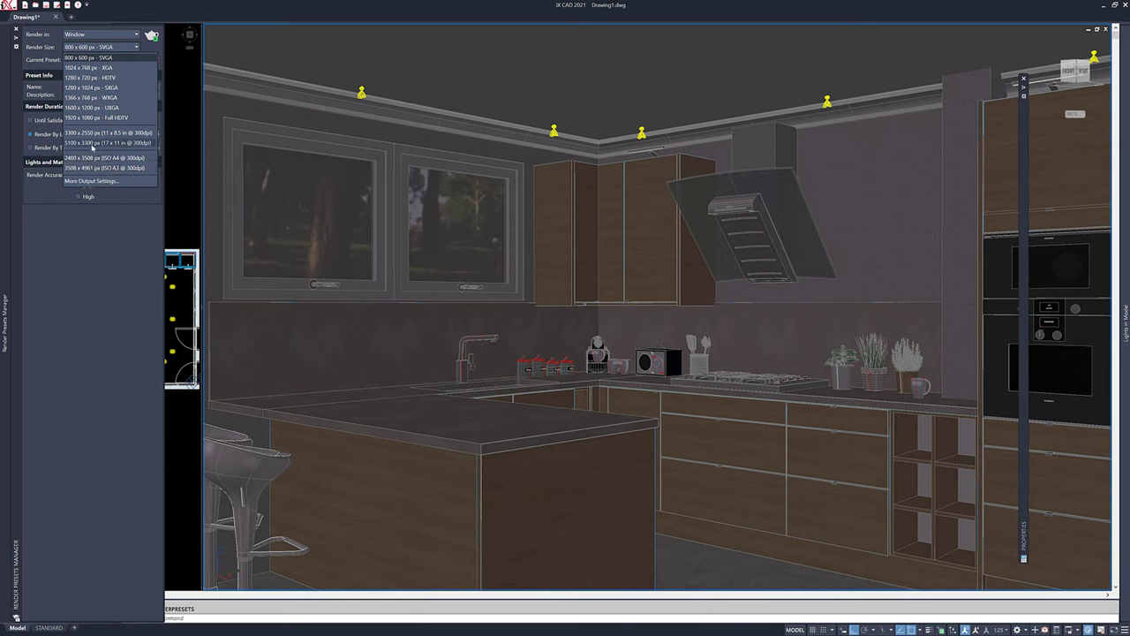
{"action": "left_click", "coordinate": [93, 142]}
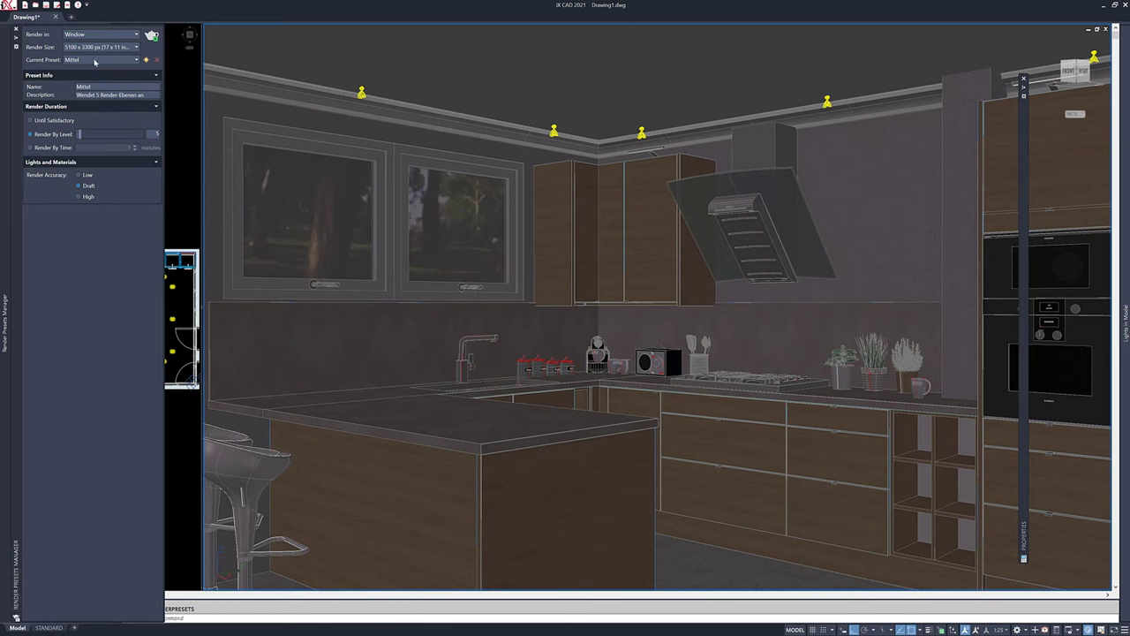
{"action": "left_click", "coordinate": [96, 61]}
{"action": "left_click", "coordinate": [79, 141]}
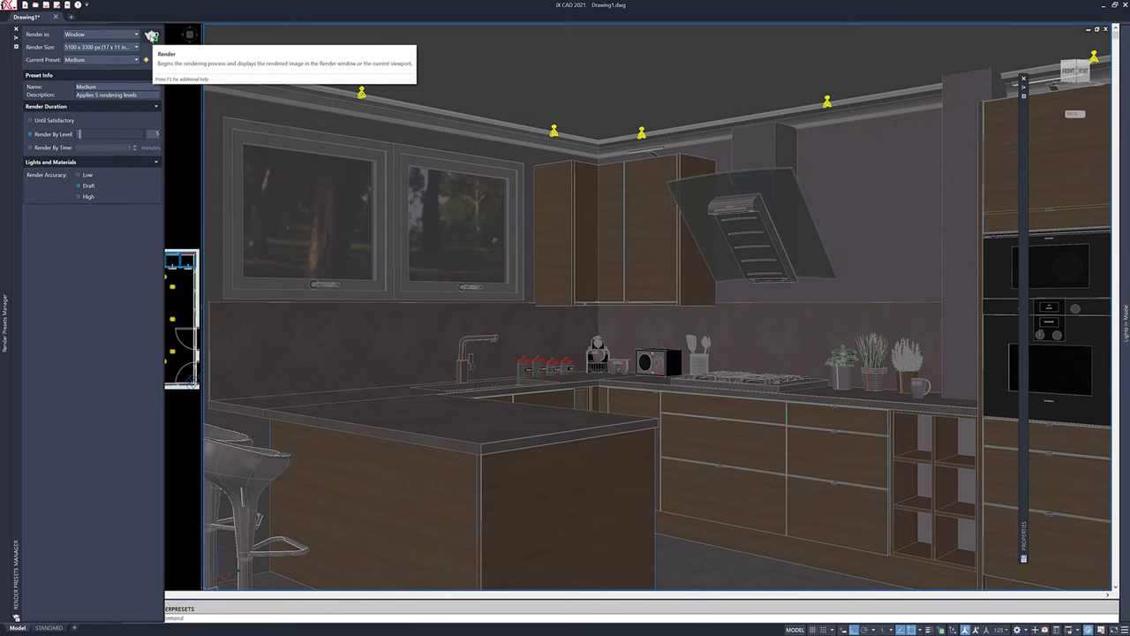
{"action": "left_click", "coordinate": [152, 36]}
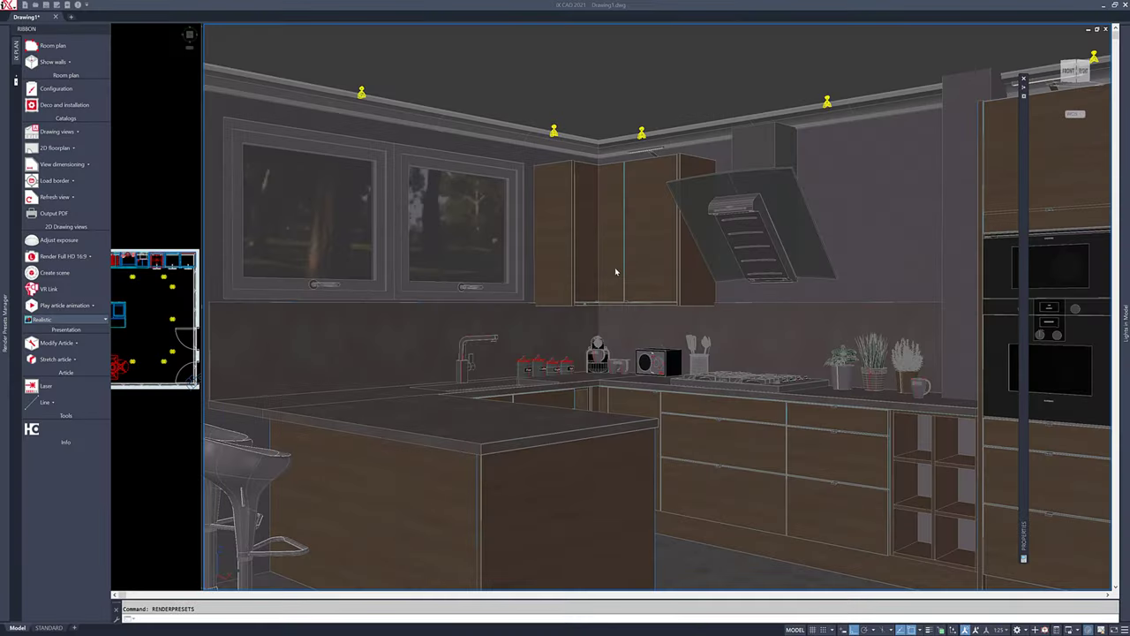
- Bring the running 5100 x 3300 px render forward and zoom in and out to follow its progress
{"action": "left_click", "coordinate": [388, 600]}
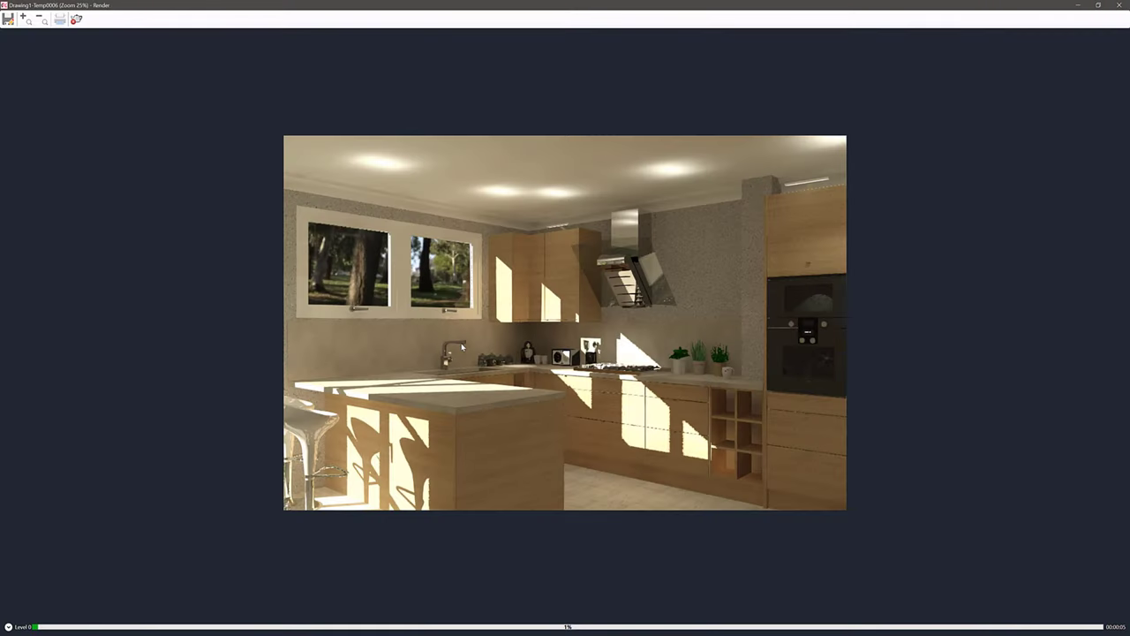
{"action": "scroll", "coordinate": [479, 335], "scroll_direction": "up", "scroll_amount": 1}
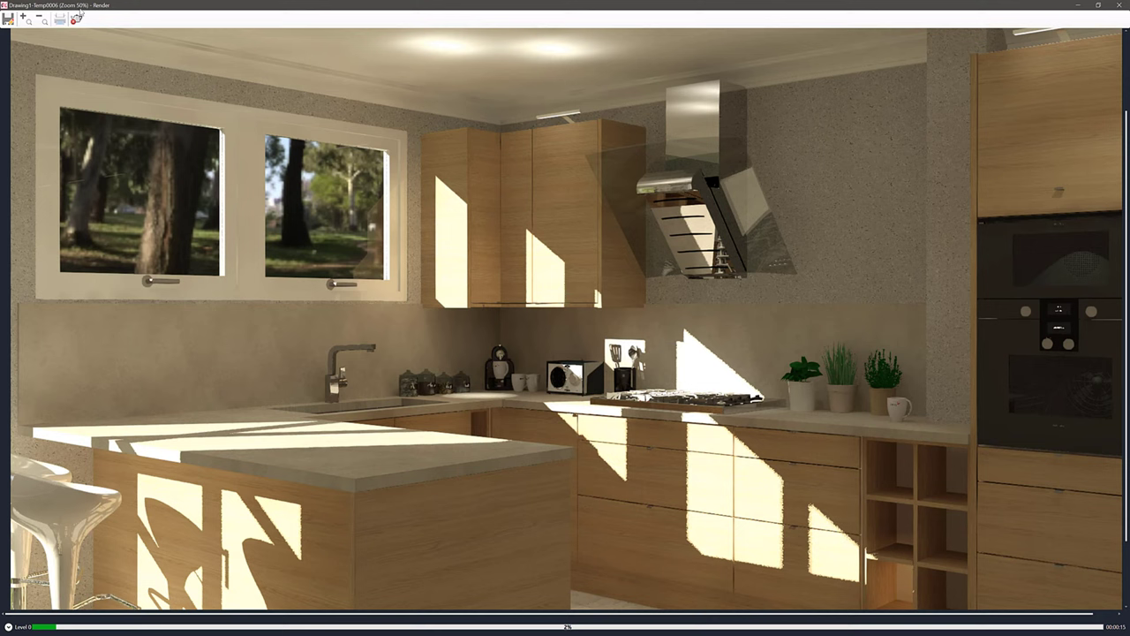
{"action": "scroll", "coordinate": [794, 415], "scroll_direction": "up", "scroll_amount": 1}
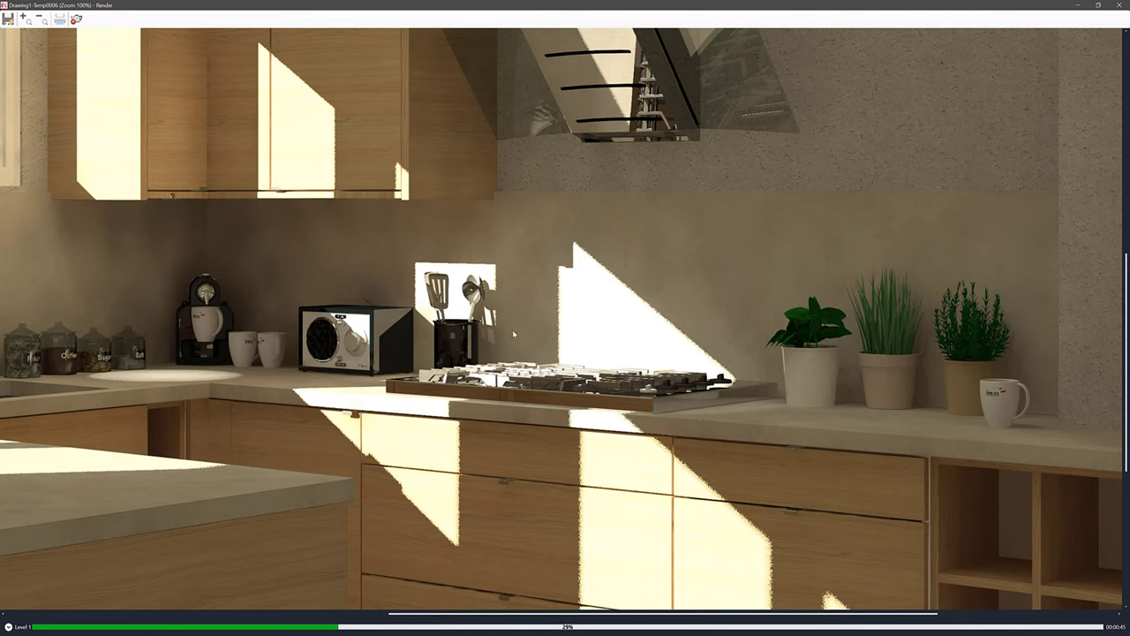
{"action": "scroll", "coordinate": [516, 326], "scroll_direction": "down", "scroll_amount": 1}
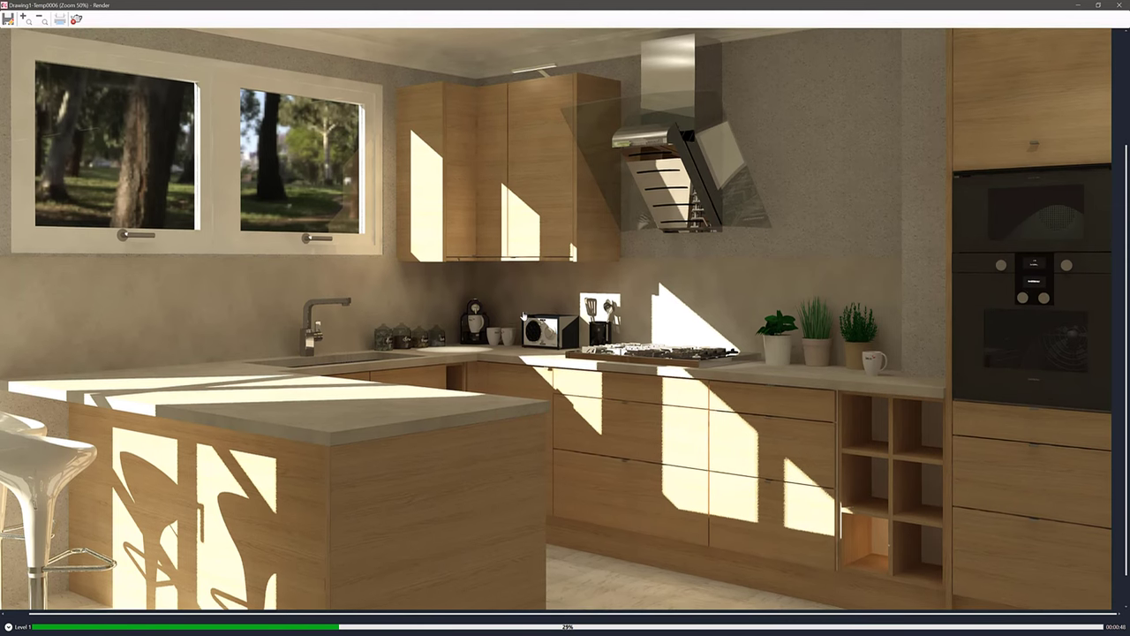
{"action": "scroll", "coordinate": [531, 321], "scroll_direction": "down", "scroll_amount": 1}
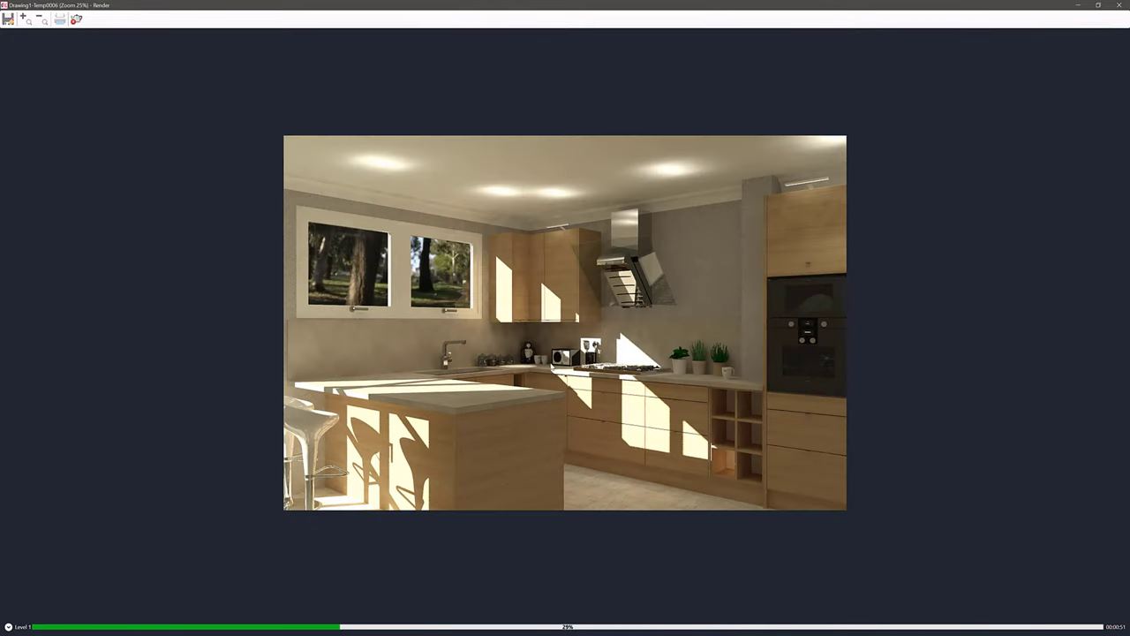
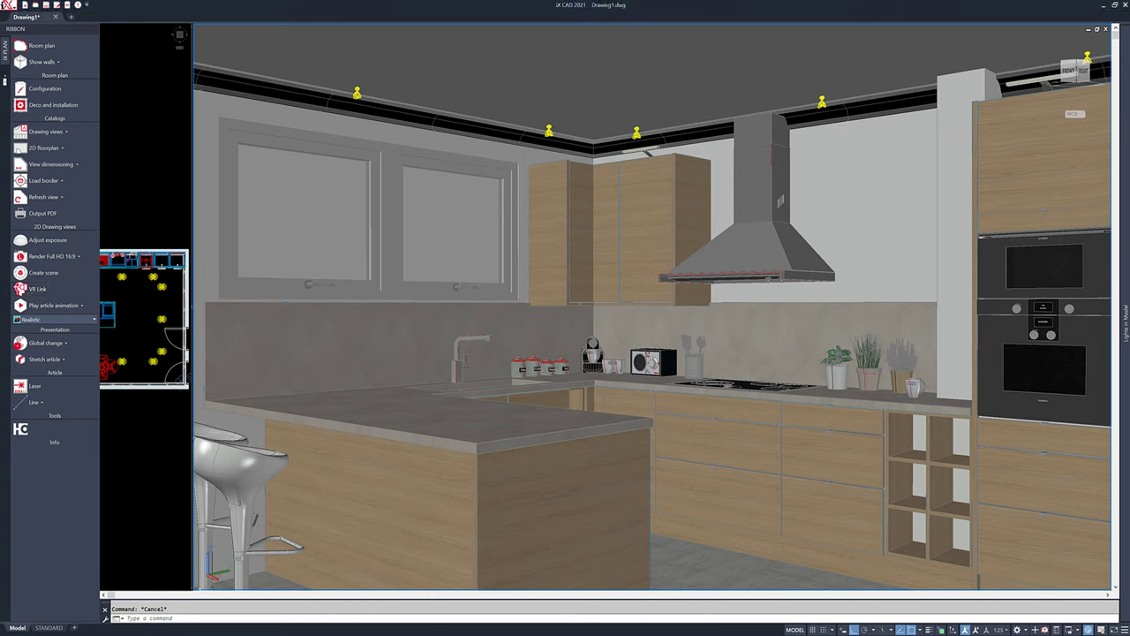
- Export the kitchen via VR Link as the VRML file Drawing1.wrl on the Desktop
{"action": "left_click", "coordinate": [40, 289]}
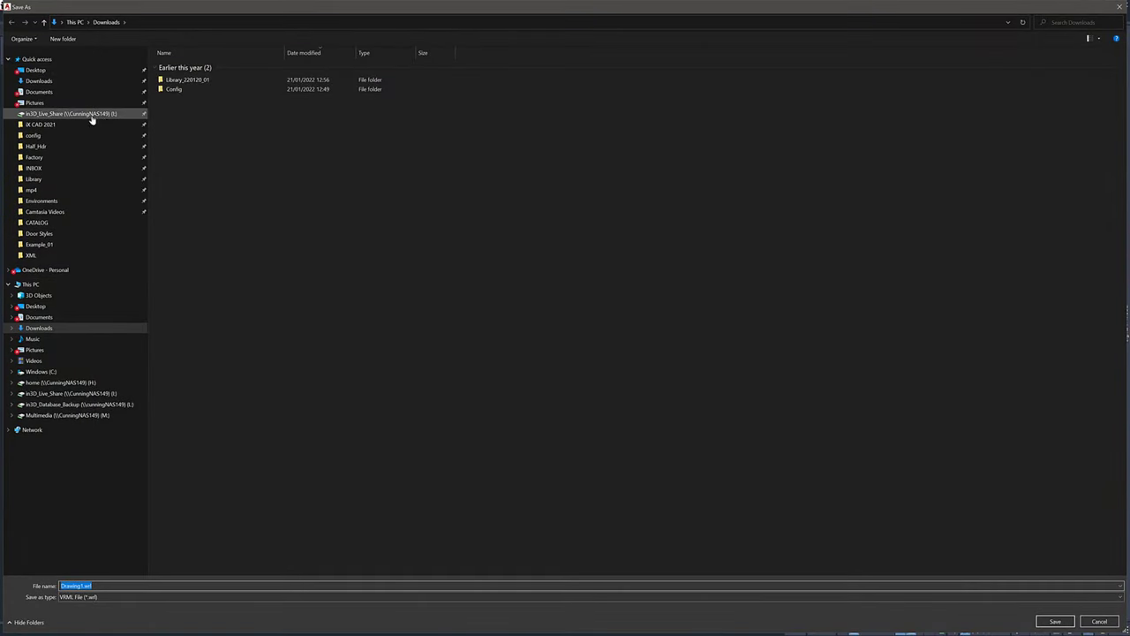
{"action": "left_click", "coordinate": [33, 71]}
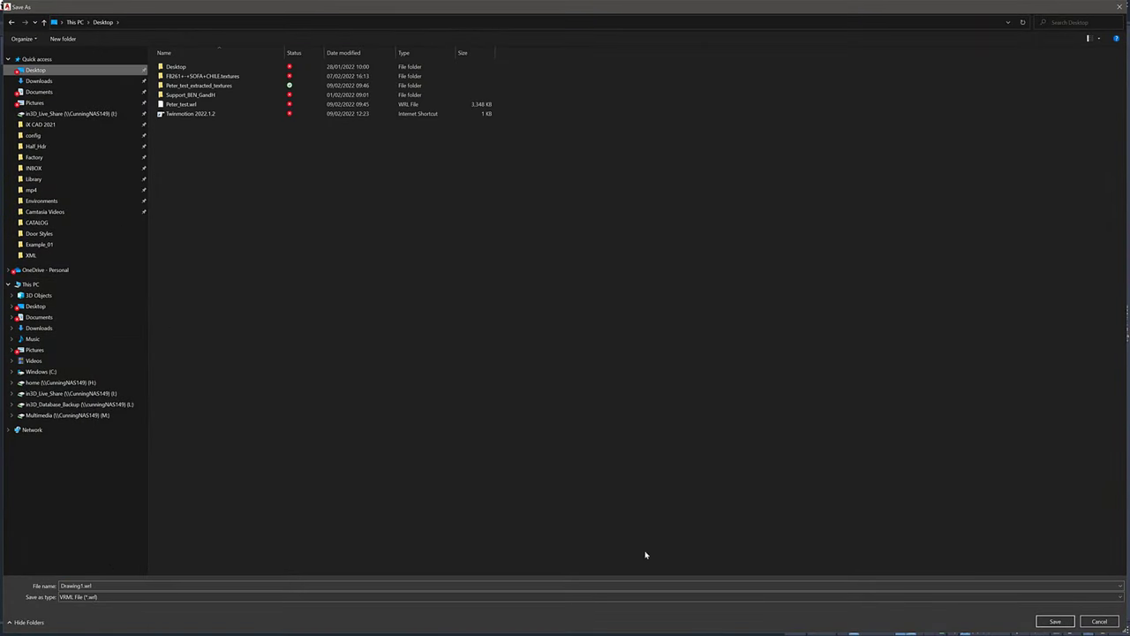
{"action": "left_click", "coordinate": [1054, 621]}
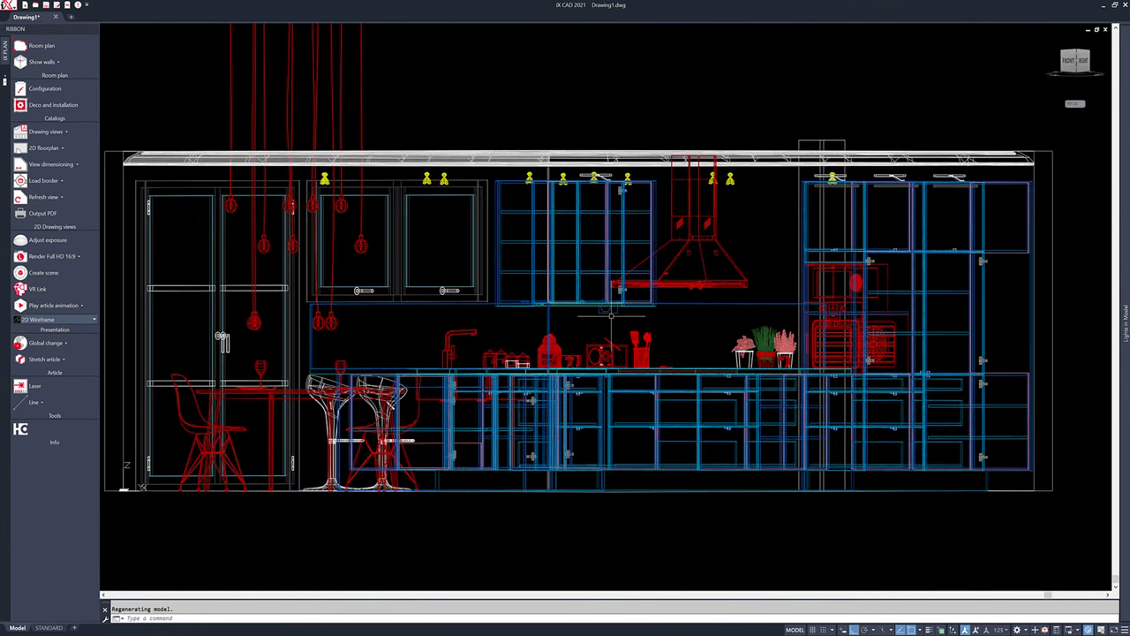
- Switch to a top plan view of the current view using the PLAN command
{"action": "type", "text": "plan"}
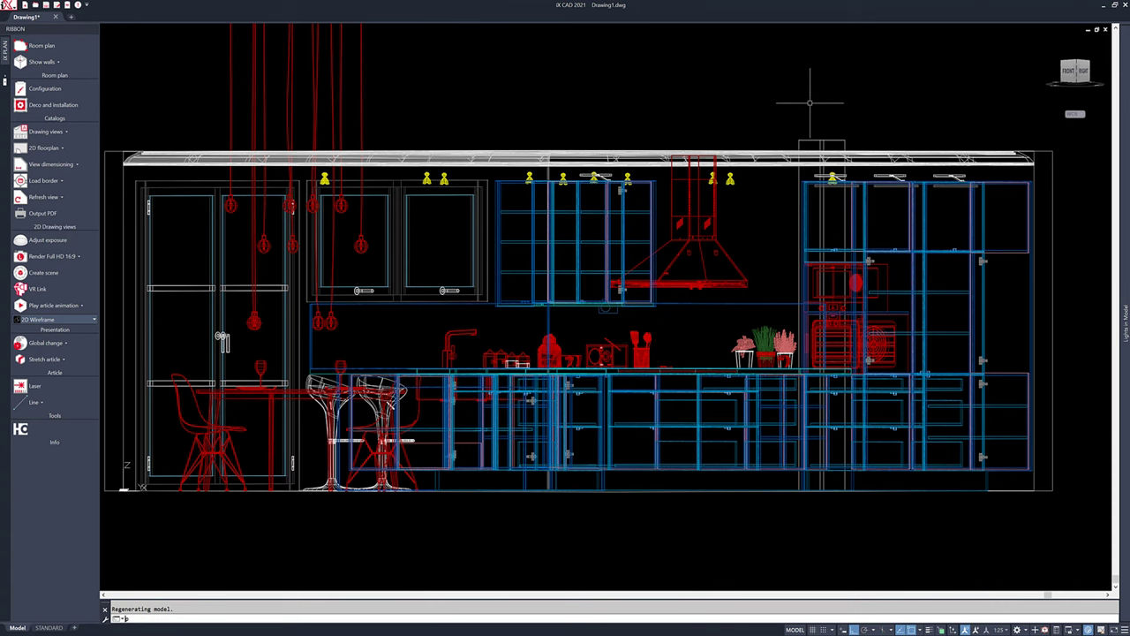
{"action": "key", "text": "Return"}
{"action": "type", "text": "c"}
{"action": "key", "text": "Return"}
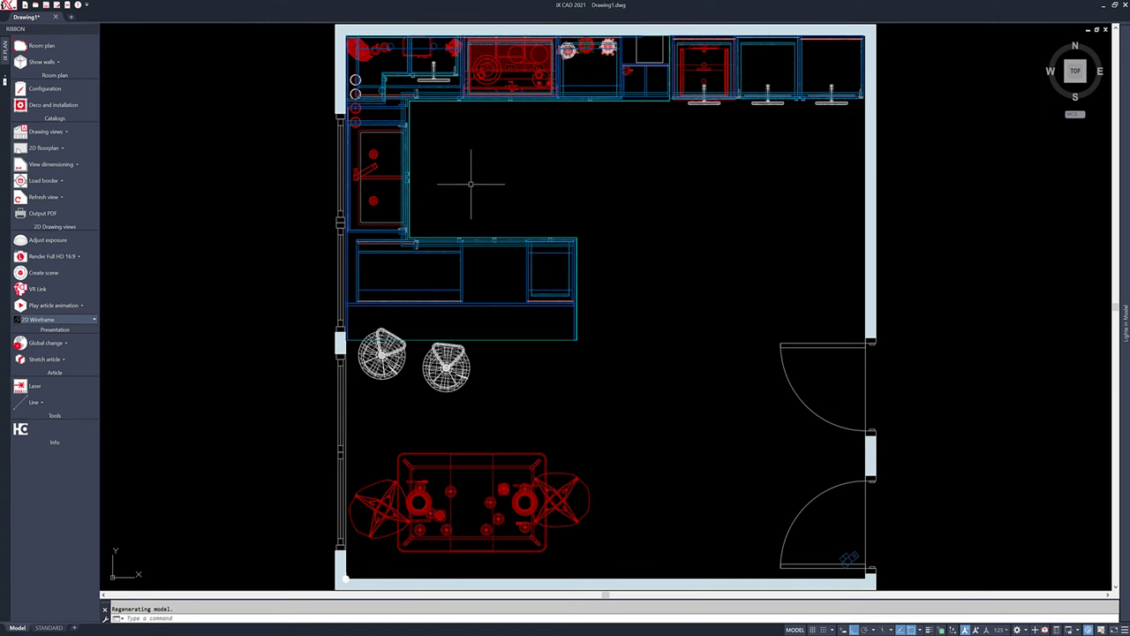
- Set the Visu Manager display mode to All to show cabinet fittings
{"action": "left_click", "coordinate": [41, 61]}
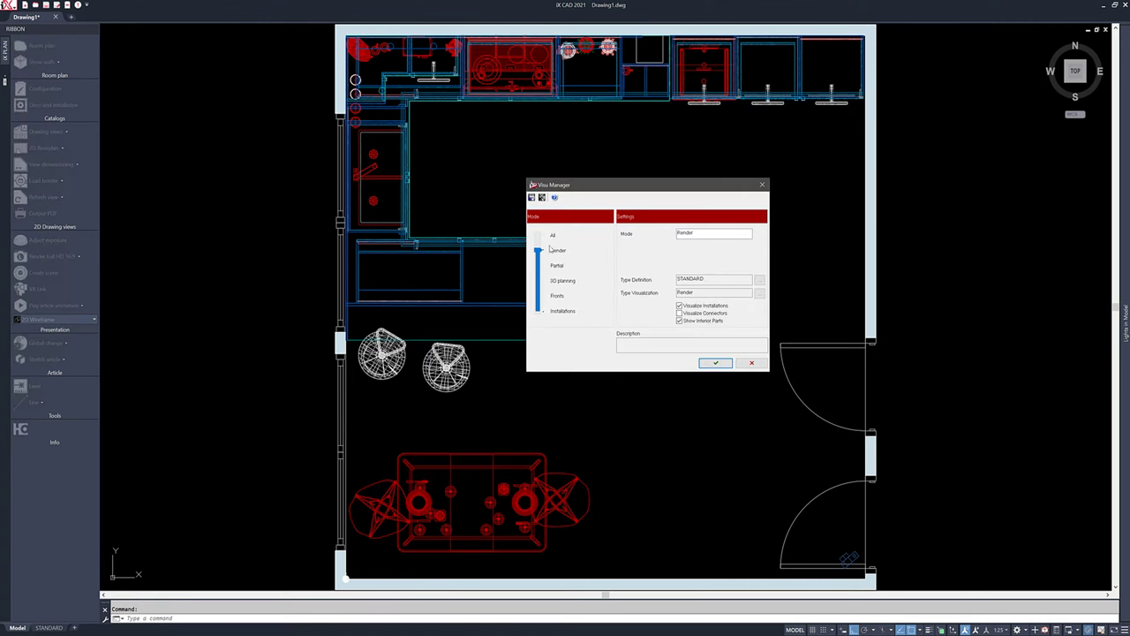
{"action": "left_click", "coordinate": [538, 236]}
{"action": "left_click", "coordinate": [715, 362]}
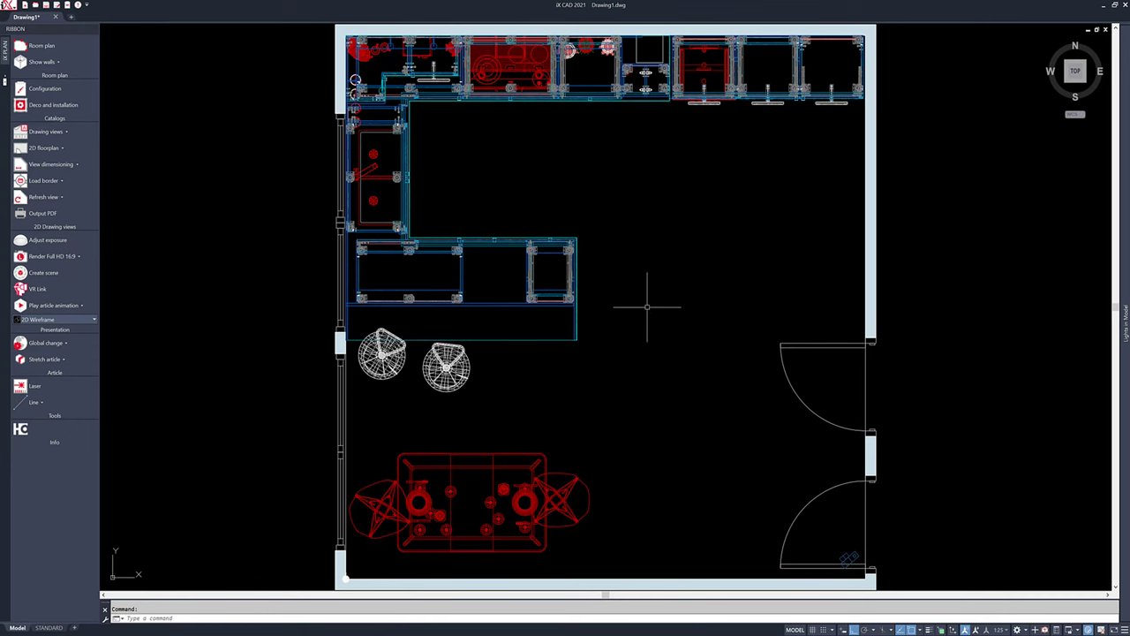
{"action": "scroll", "coordinate": [656, 155], "scroll_direction": "up", "scroll_amount": 2}
{"action": "mouse_move", "coordinate": [656, 156]}
{"action": "middle_mouse_down"}
{"action": "mouse_move", "coordinate": [716, 290]}
{"action": "mouse_move", "coordinate": [762, 328]}
{"action": "middle_mouse_up"}
{"action": "scroll", "coordinate": [772, 242], "scroll_direction": "up", "scroll_amount": 6}
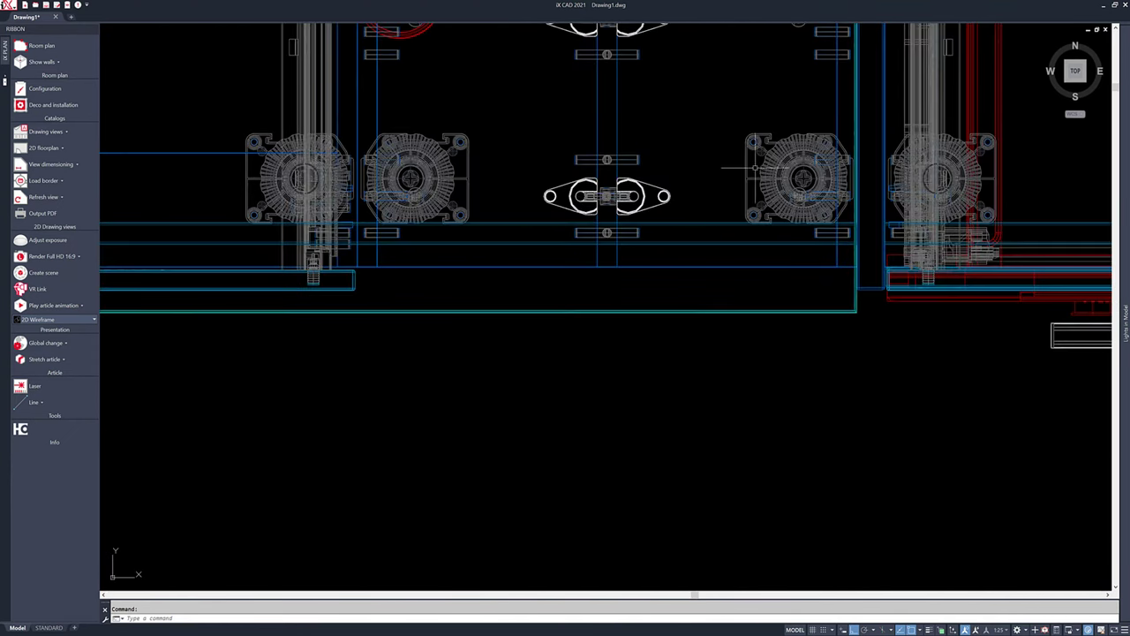
{"action": "scroll", "coordinate": [505, 331], "scroll_direction": "down", "scroll_amount": 2}
{"action": "mouse_move", "coordinate": [505, 331]}
{"action": "middle_mouse_down"}
{"action": "mouse_move", "coordinate": [559, 368]}
{"action": "mouse_move", "coordinate": [839, 456]}
{"action": "middle_mouse_up"}
{"action": "scroll", "coordinate": [839, 456], "scroll_direction": "up", "scroll_amount": 2}
{"action": "scroll", "coordinate": [505, 351], "scroll_direction": "down", "scroll_amount": 2}
{"action": "mouse_move", "coordinate": [450, 394]}
{"action": "middle_mouse_down"}
{"action": "mouse_move", "coordinate": [547, 374]}
{"action": "mouse_move", "coordinate": [832, 409]}
{"action": "middle_mouse_up"}
{"action": "middle_click_drag", "start_coordinate": [463, 332], "coordinate": [589, 344]}
{"action": "mouse_move", "coordinate": [291, 300]}
{"action": "middle_mouse_down"}
{"action": "mouse_move", "coordinate": [492, 315]}
{"action": "mouse_move", "coordinate": [798, 403]}
{"action": "middle_mouse_up"}
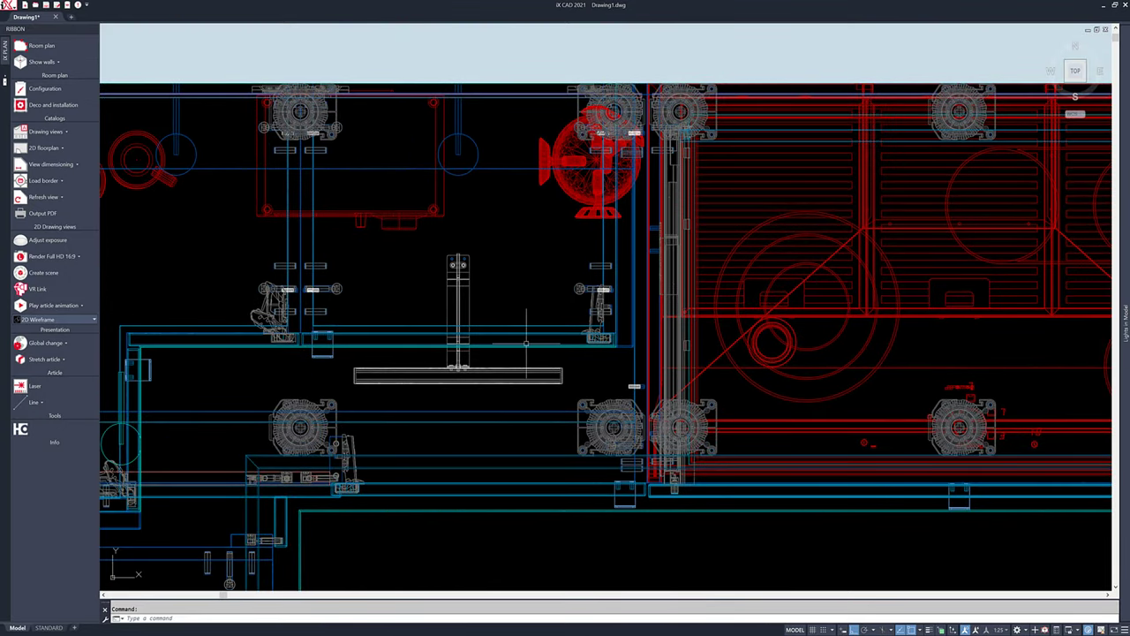
{"action": "mouse_move", "coordinate": [535, 345]}
{"action": "middle_mouse_down"}
{"action": "mouse_move", "coordinate": [679, 345]}
{"action": "mouse_move", "coordinate": [853, 323]}
{"action": "middle_mouse_up"}
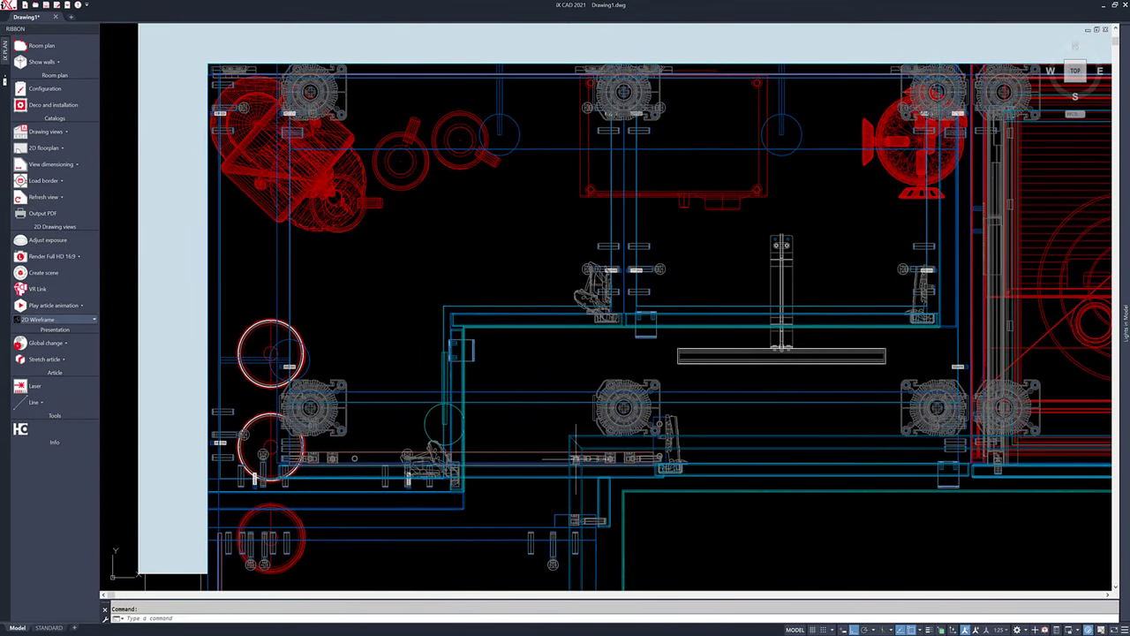
{"action": "middle_click_drag", "start_coordinate": [574, 459], "coordinate": [586, 369]}
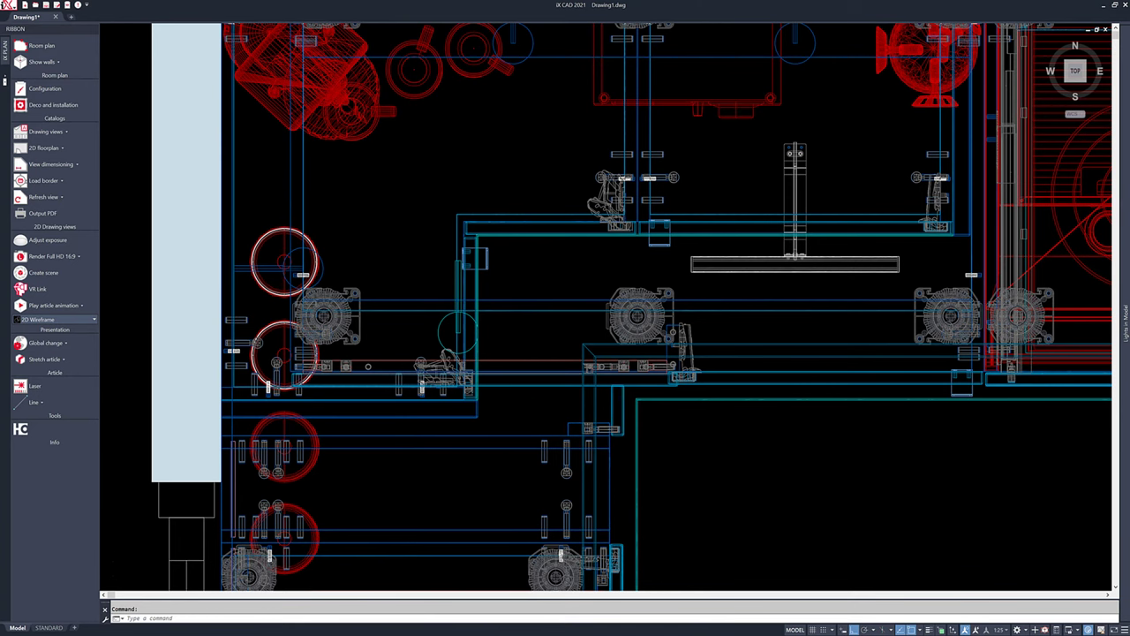
{"action": "scroll", "coordinate": [537, 338], "scroll_direction": "down", "scroll_amount": 5}
{"action": "mouse_move", "coordinate": [520, 308]}
{"action": "middle_mouse_down"}
{"action": "mouse_move", "coordinate": [529, 255]}
{"action": "mouse_move", "coordinate": [515, 196]}
{"action": "middle_mouse_up"}
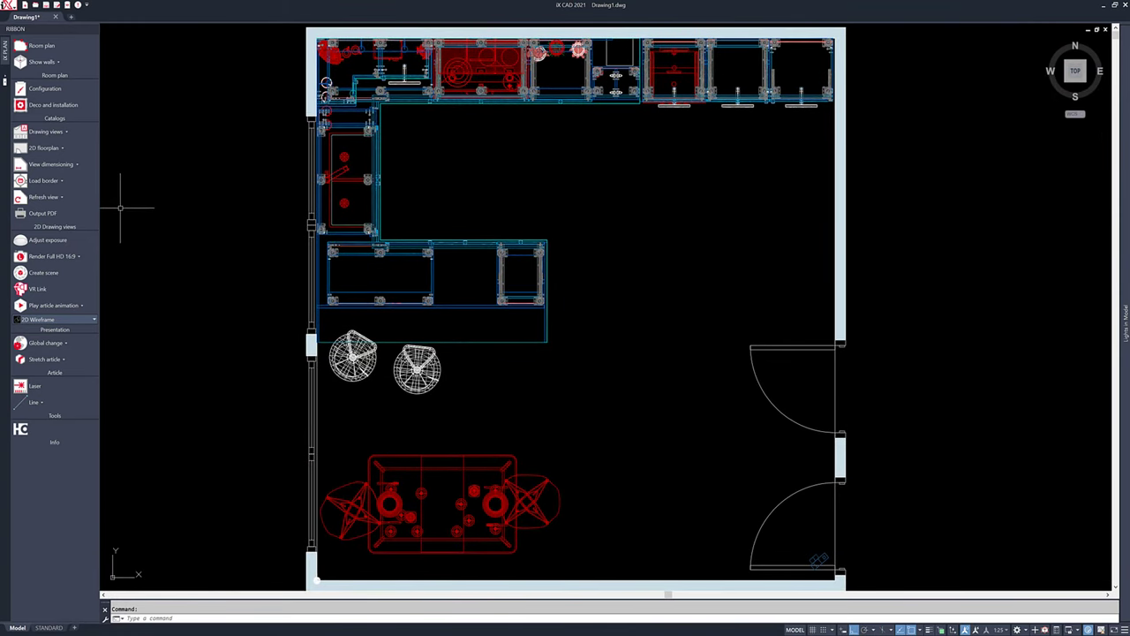
- Generate the plan view and elevations View 1 to View 4 from the Drawing views dropdown
{"action": "left_click", "coordinate": [66, 132]}
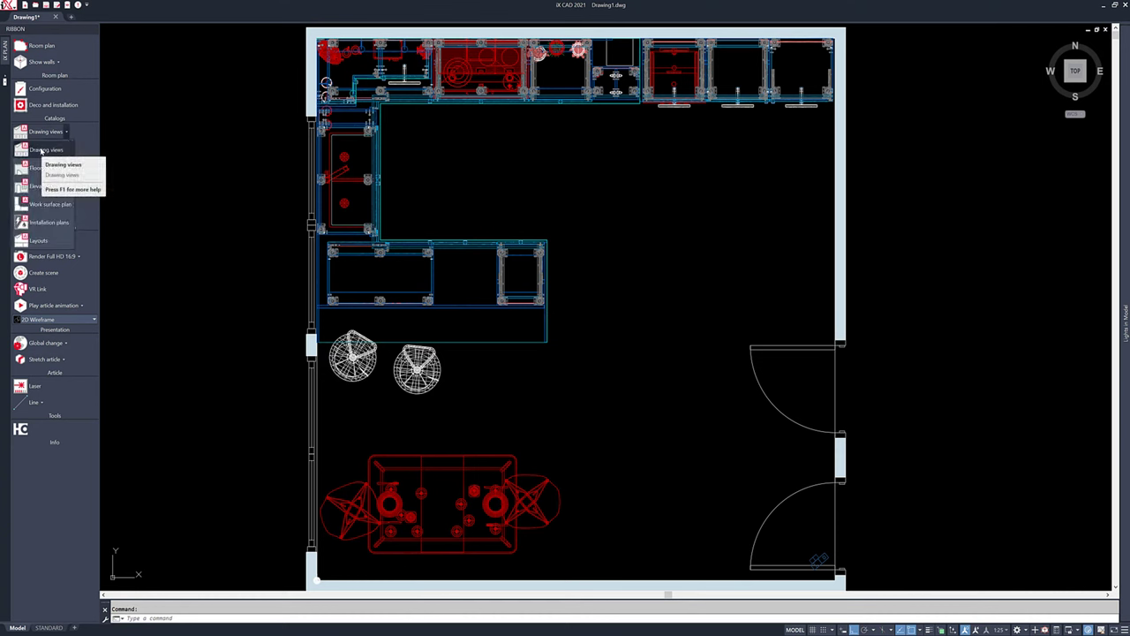
{"action": "left_click", "coordinate": [39, 150]}
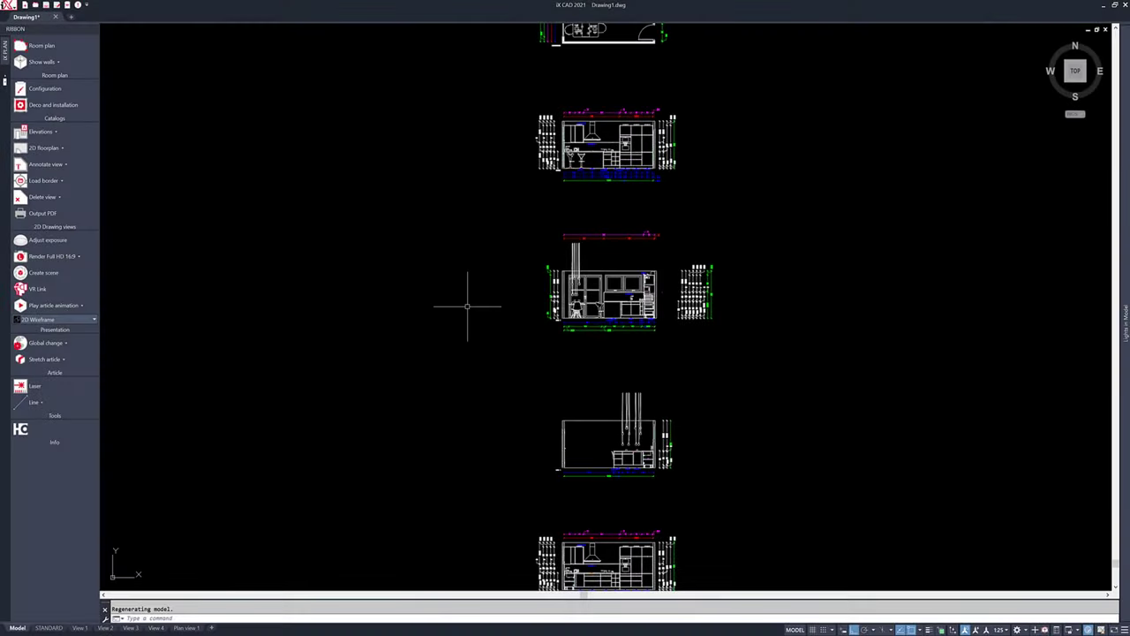
{"action": "scroll", "coordinate": [467, 303], "scroll_direction": "down", "scroll_amount": 4}
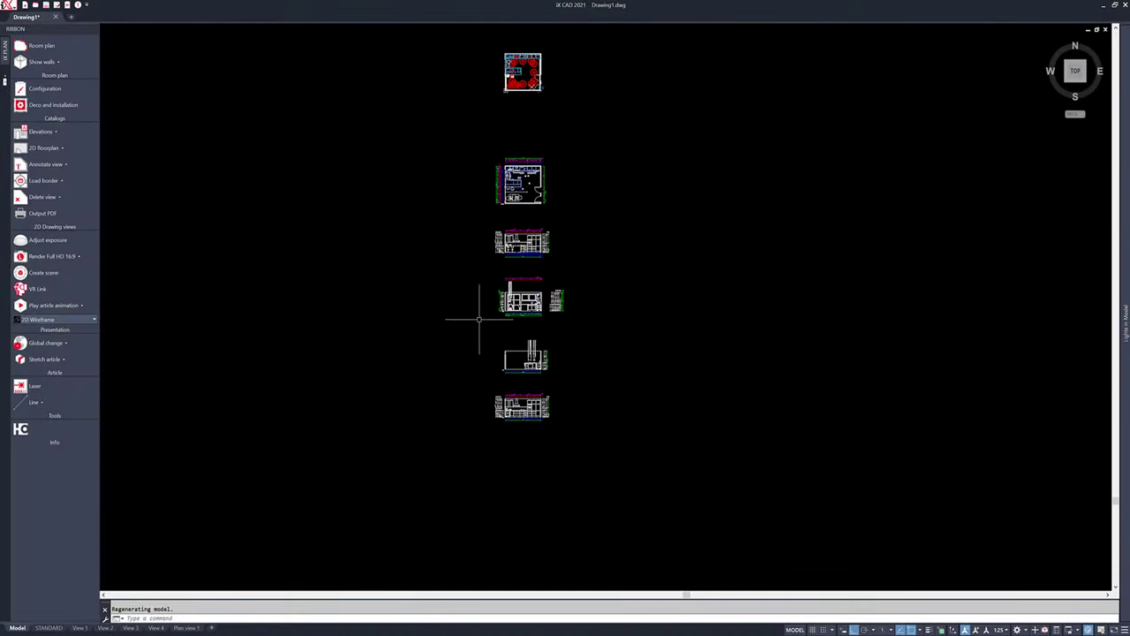
{"action": "mouse_move", "coordinate": [480, 315]}
{"action": "middle_mouse_down"}
{"action": "mouse_move", "coordinate": [487, 416]}
{"action": "mouse_move", "coordinate": [479, 373]}
{"action": "mouse_move", "coordinate": [538, 298]}
{"action": "mouse_move", "coordinate": [565, 235]}
{"action": "middle_mouse_up"}
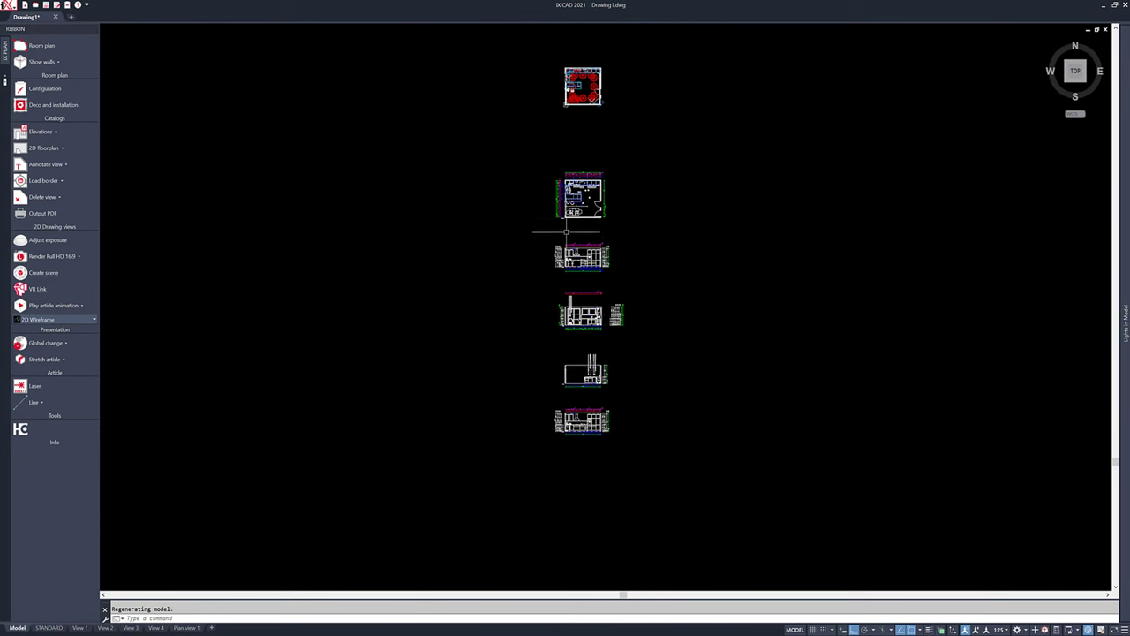
{"action": "scroll", "coordinate": [576, 349], "scroll_direction": "up", "scroll_amount": 4}
{"action": "middle_click_drag", "start_coordinate": [576, 349], "coordinate": [613, 308]}
{"action": "scroll", "coordinate": [602, 413], "scroll_direction": "up", "scroll_amount": 6}
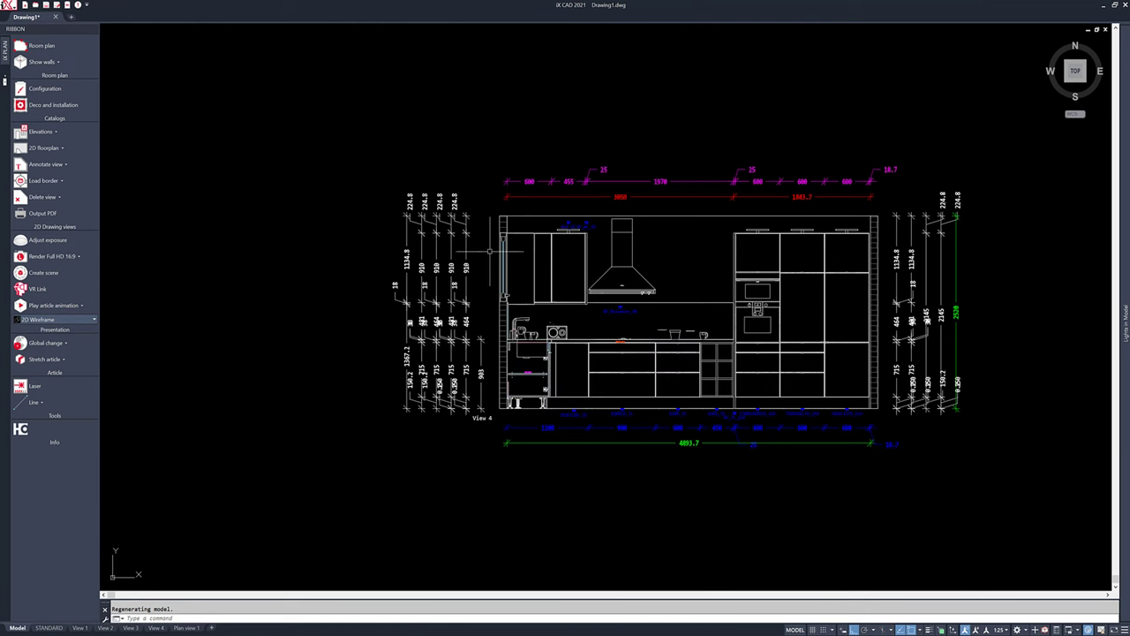
{"action": "mouse_move", "coordinate": [626, 264]}
{"action": "middle_mouse_down"}
{"action": "mouse_move", "coordinate": [569, 373]}
{"action": "mouse_move", "coordinate": [534, 406]}
{"action": "middle_mouse_up"}
{"action": "middle_click_drag", "start_coordinate": [521, 199], "coordinate": [538, 392]}
{"action": "middle_click_drag", "start_coordinate": [589, 121], "coordinate": [593, 323]}
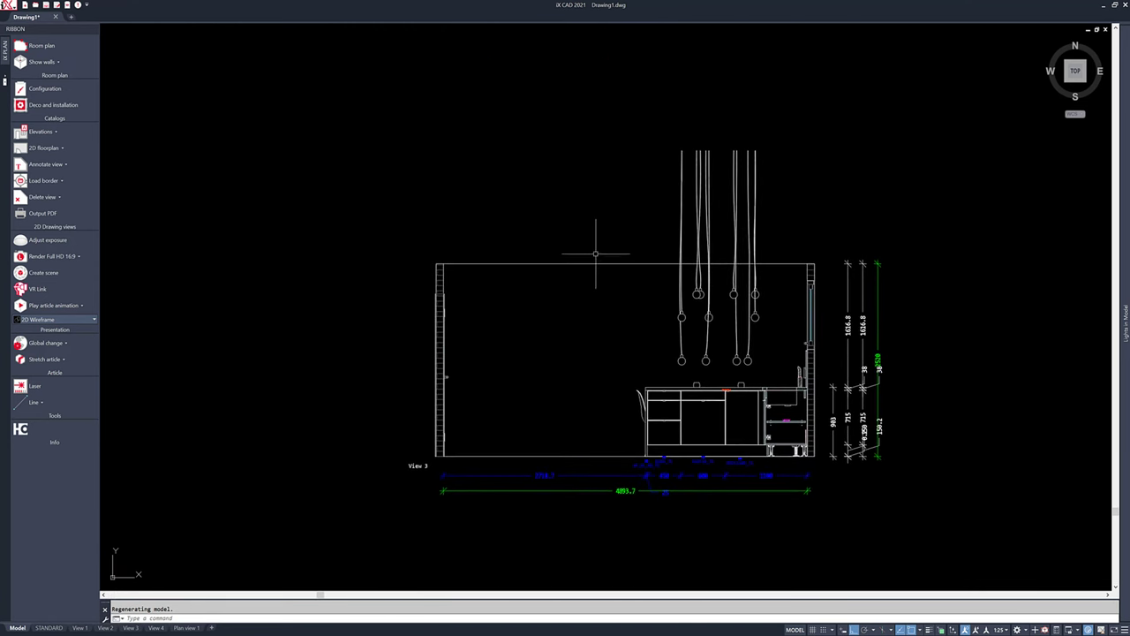
{"action": "middle_click_drag", "start_coordinate": [596, 274], "coordinate": [597, 441]}
{"action": "middle_click_drag", "start_coordinate": [582, 248], "coordinate": [583, 326]}
{"action": "middle_click_drag", "start_coordinate": [592, 146], "coordinate": [601, 364]}
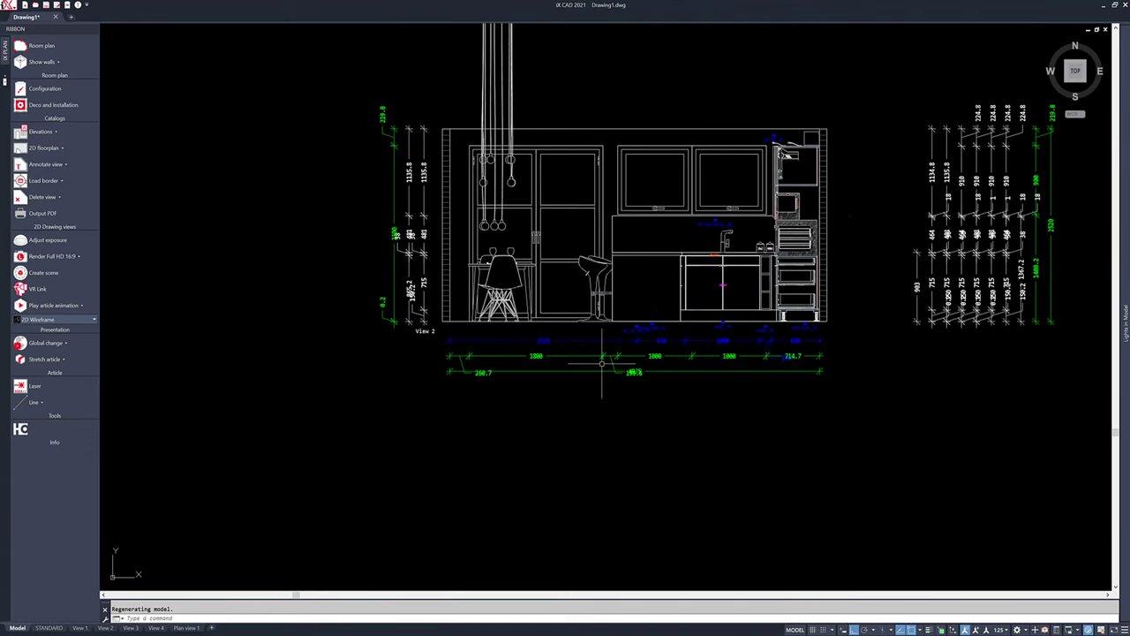
{"action": "scroll", "coordinate": [631, 208], "scroll_direction": "up", "scroll_amount": 4}
{"action": "middle_click_drag", "start_coordinate": [632, 207], "coordinate": [625, 336]}
- Add 2000 width and 900 height dimensions to View 2's wall cabinets, then minimize iX CAD
{"action": "right_click", "coordinate": [624, 336]}
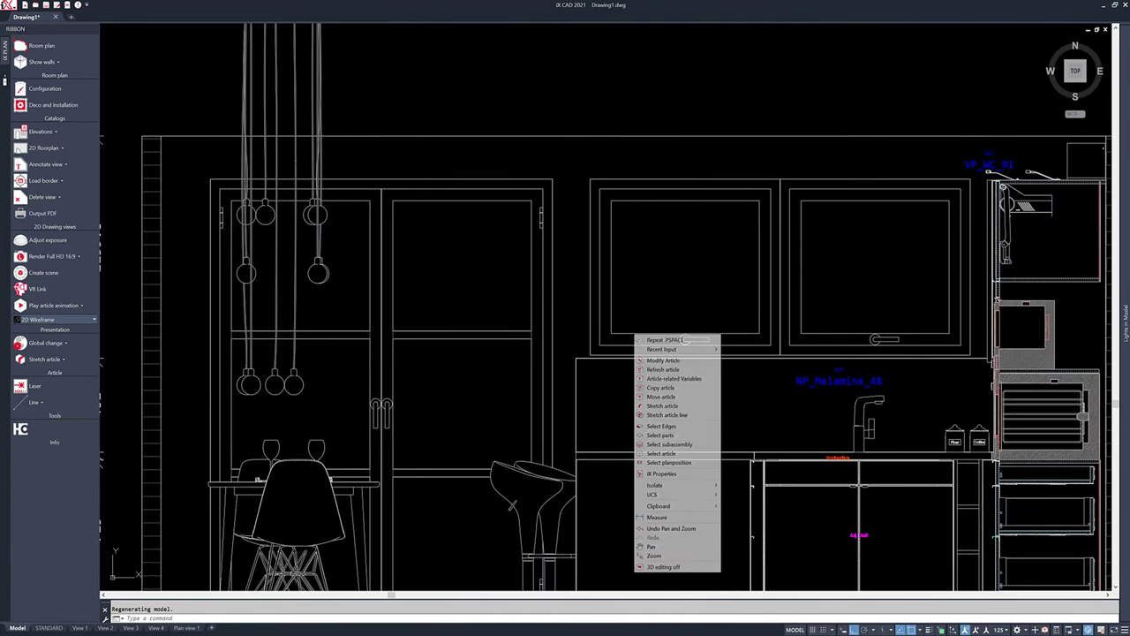
{"action": "key", "text": "Escape"}
{"action": "key", "text": "ctrl+a"}
{"action": "right_click", "coordinate": [623, 338]}
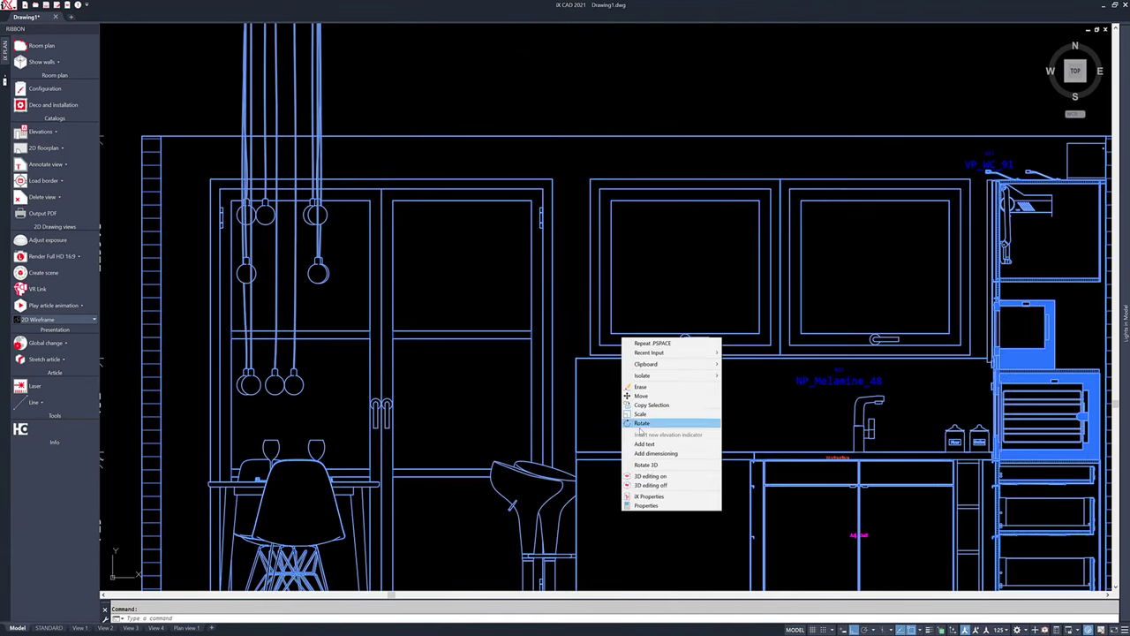
{"action": "left_click", "coordinate": [645, 456]}
{"action": "left_click", "coordinate": [616, 180]}
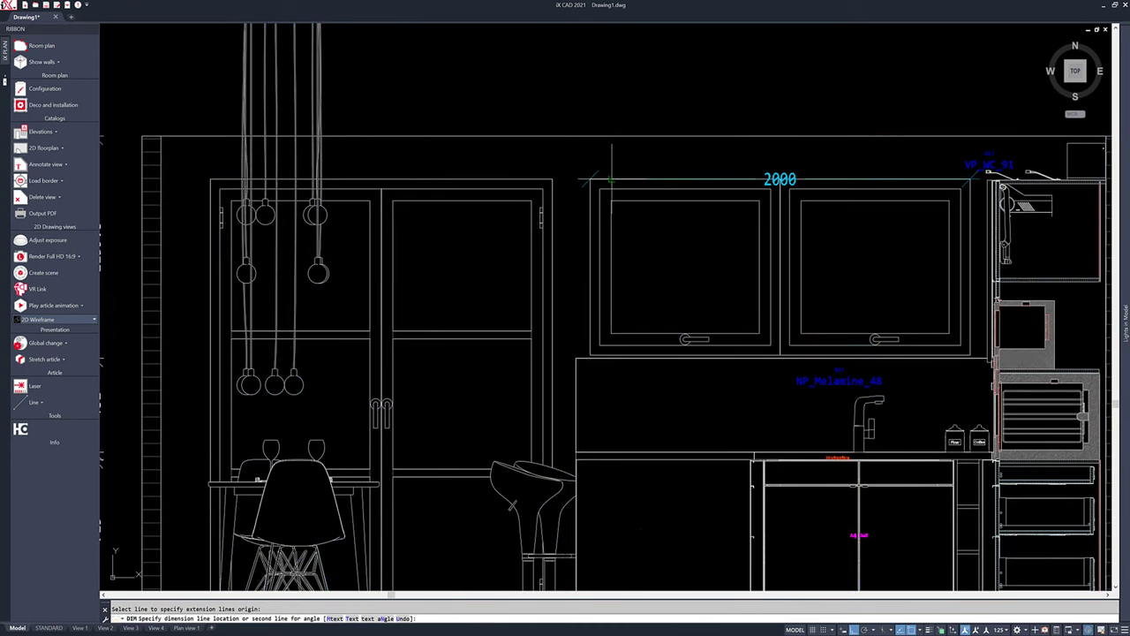
{"action": "left_click", "coordinate": [613, 163]}
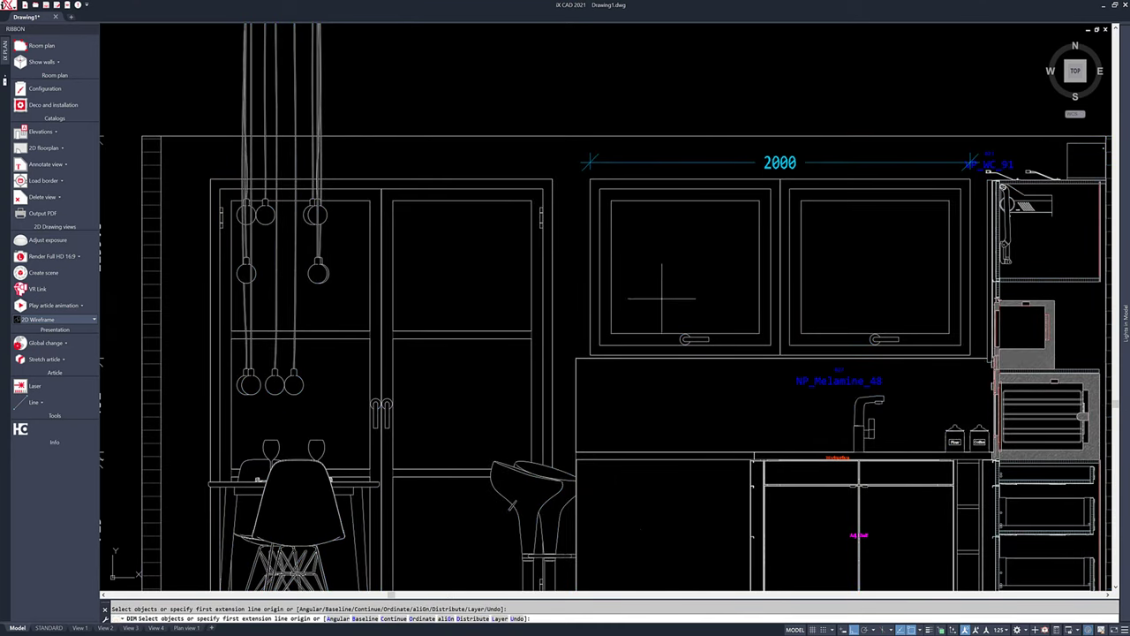
{"action": "left_click", "coordinate": [589, 212]}
{"action": "left_click", "coordinate": [569, 313]}
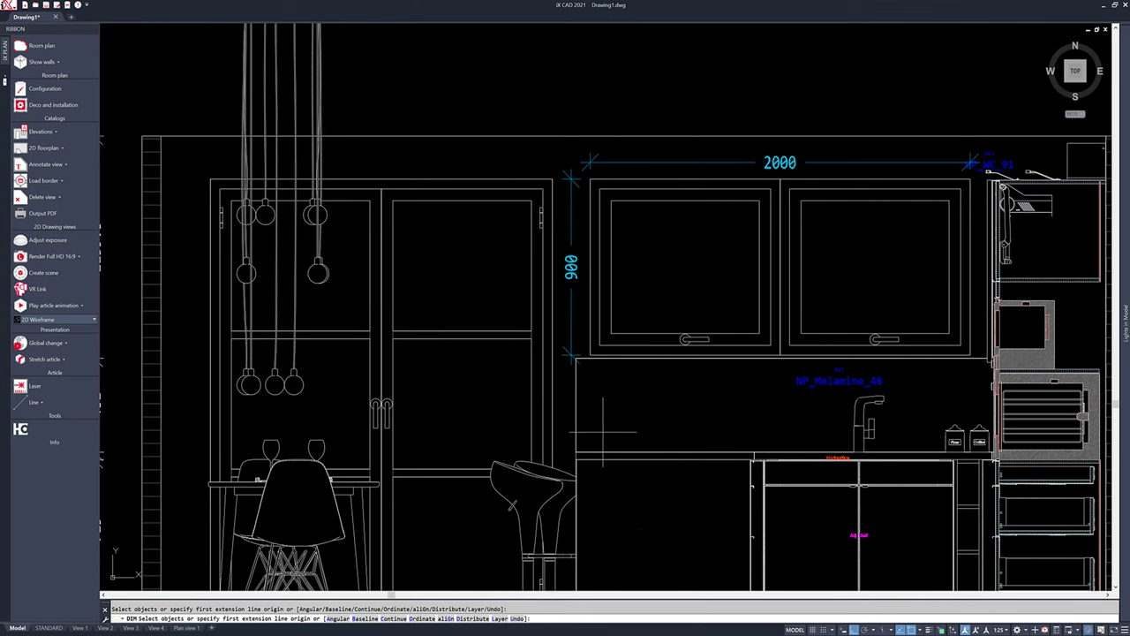
{"action": "scroll", "coordinate": [608, 427], "scroll_direction": "down", "scroll_amount": 3}
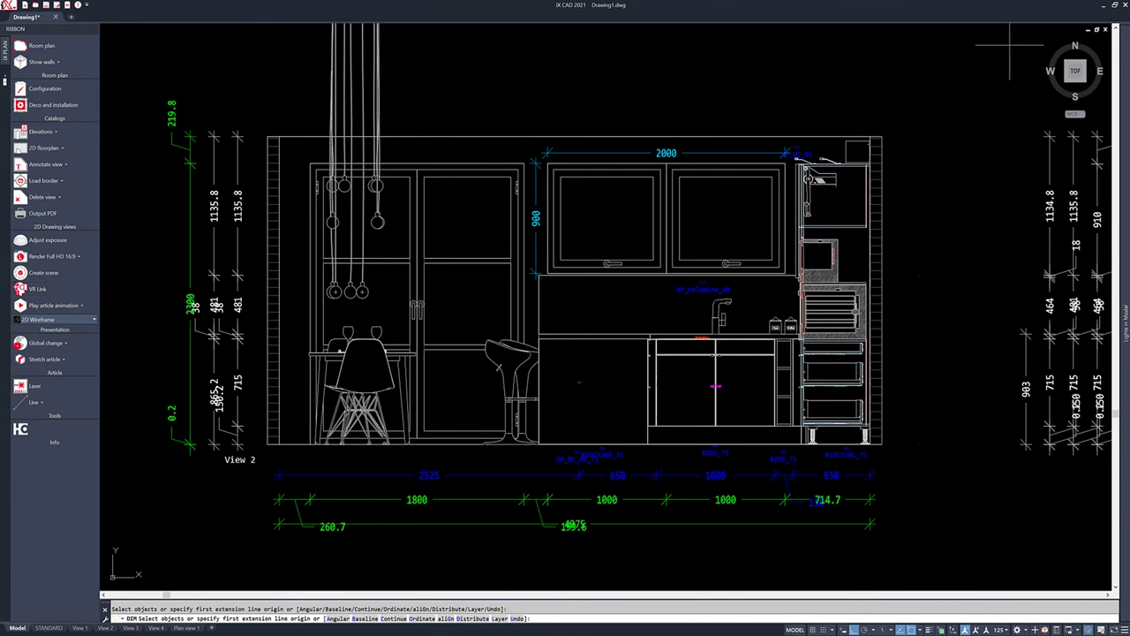
{"action": "left_click", "coordinate": [1102, 7]}
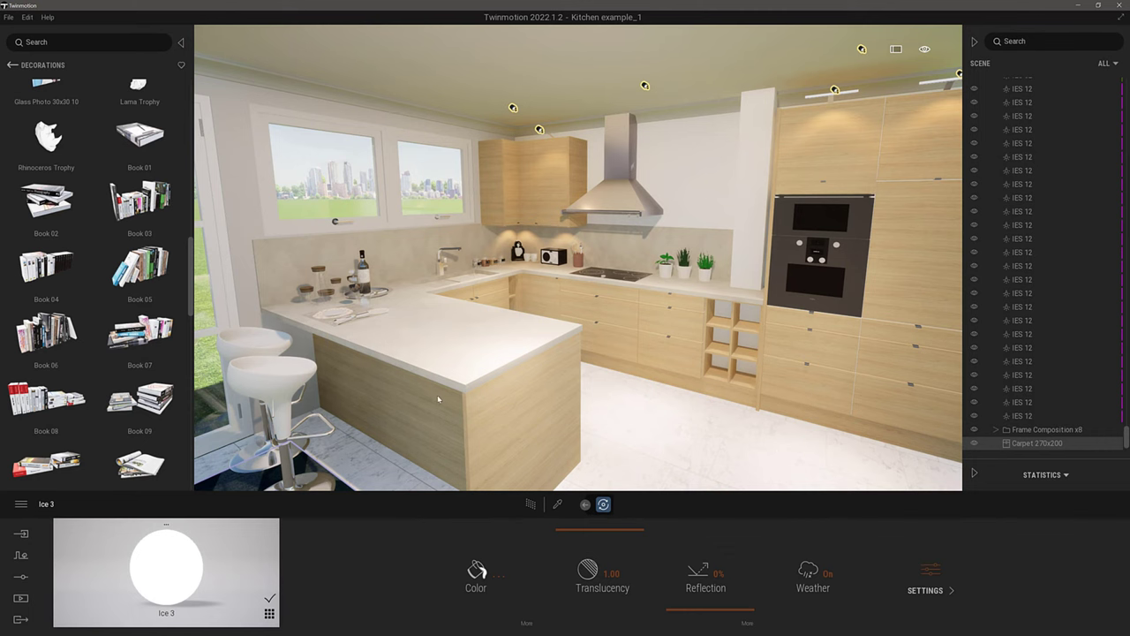
- Move the Twinmotion camera forward into the Kitchen example_1 scene
{"action": "left_click_drag", "start_coordinate": [437, 395], "coordinate": [432, 364]}
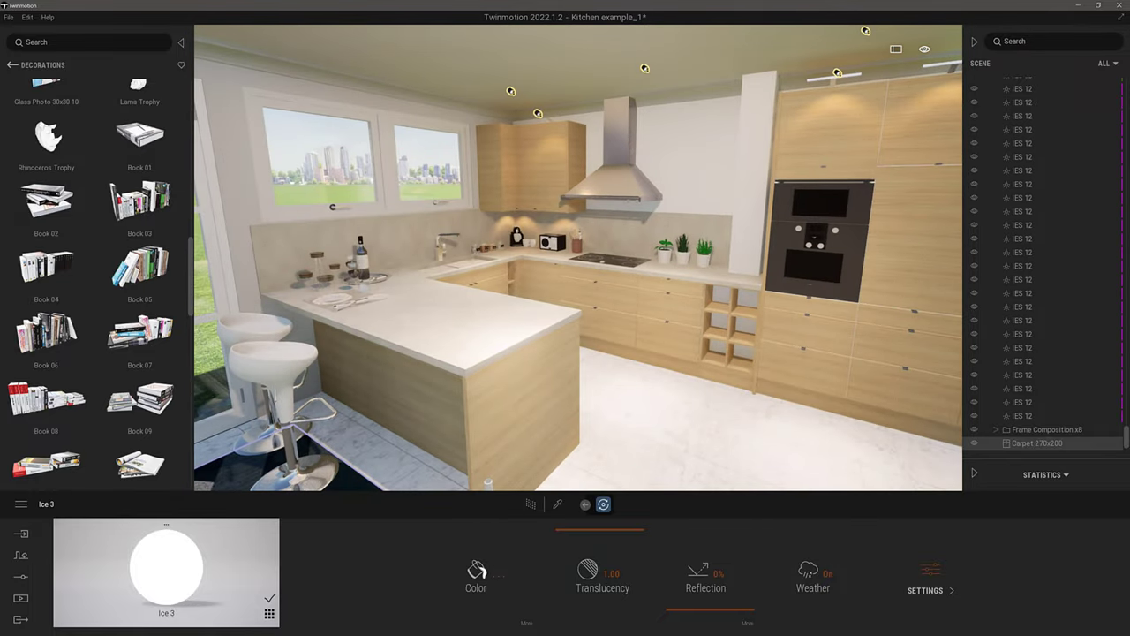
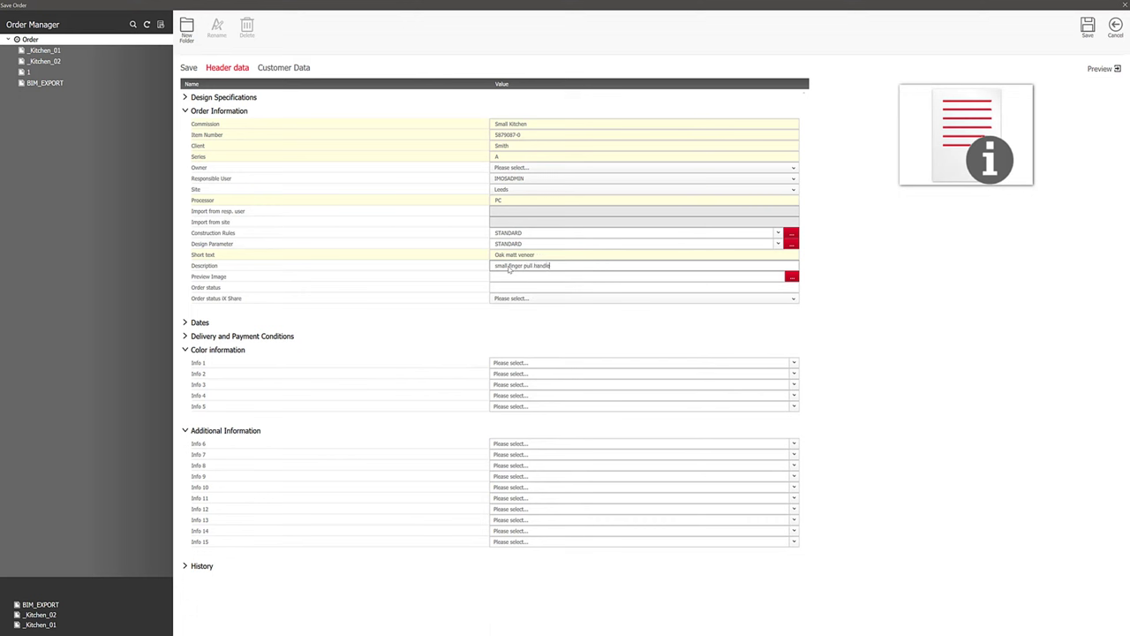
- Commit 'small finger pull handle' as the order description under short text 'Oak matt veneer'
{"action": "left_click", "coordinate": [510, 277]}
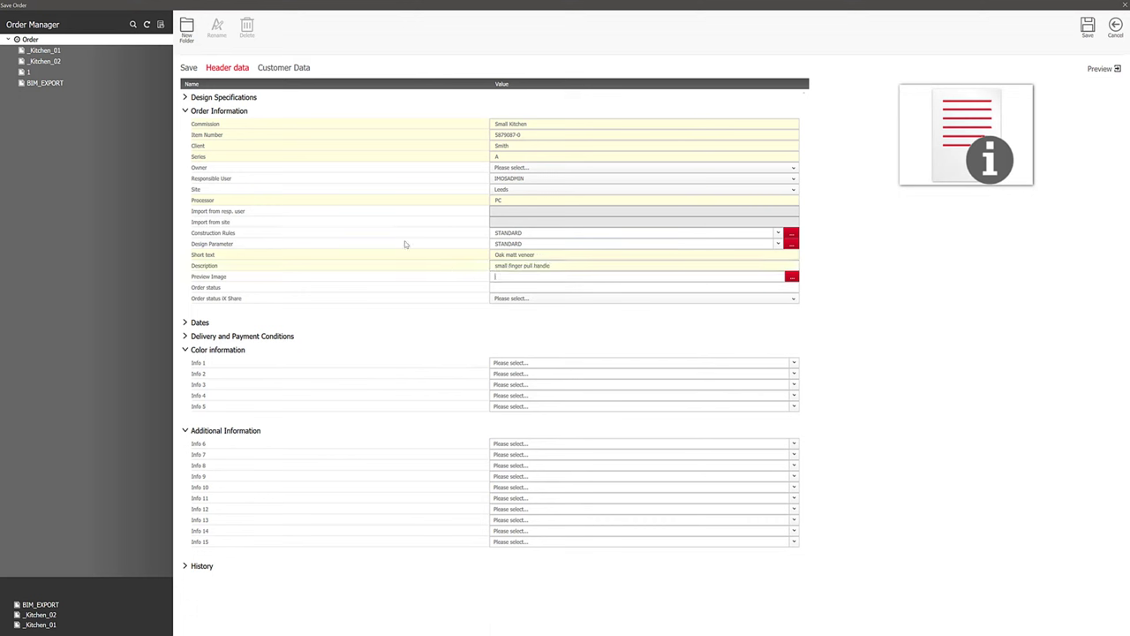
- Apply the saved customer record in Customer Data, confirm its details, and save the order
{"action": "left_click", "coordinate": [282, 71]}
{"action": "left_click", "coordinate": [224, 83]}
{"action": "scroll", "coordinate": [212, 132], "scroll_direction": "down", "scroll_amount": 2}
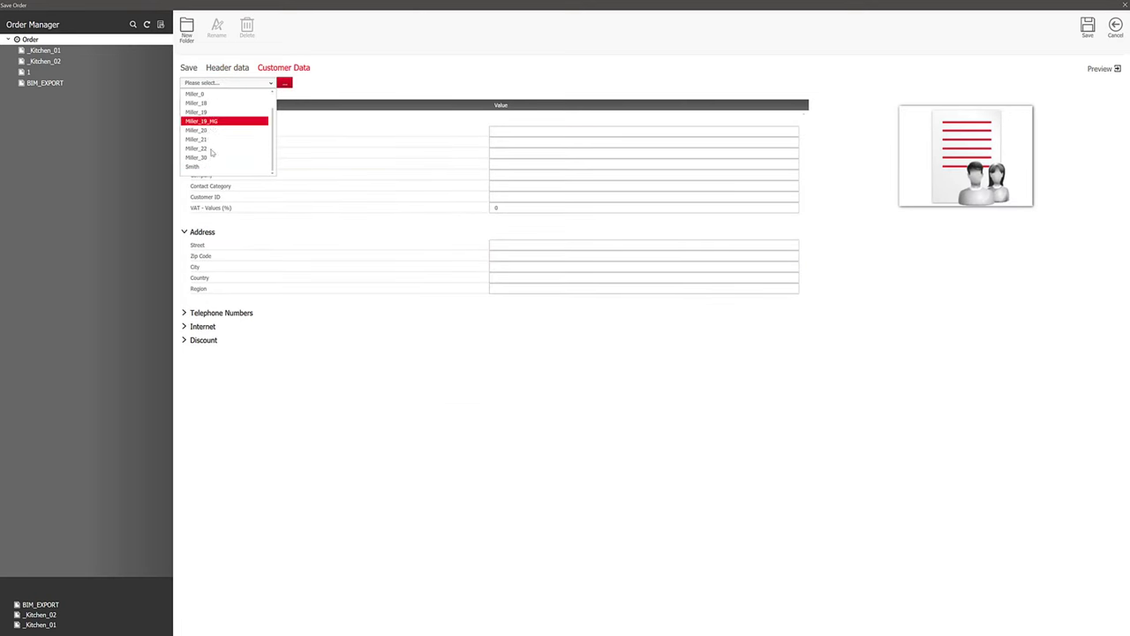
{"action": "left_click", "coordinate": [208, 166]}
{"action": "left_click", "coordinate": [612, 336]}
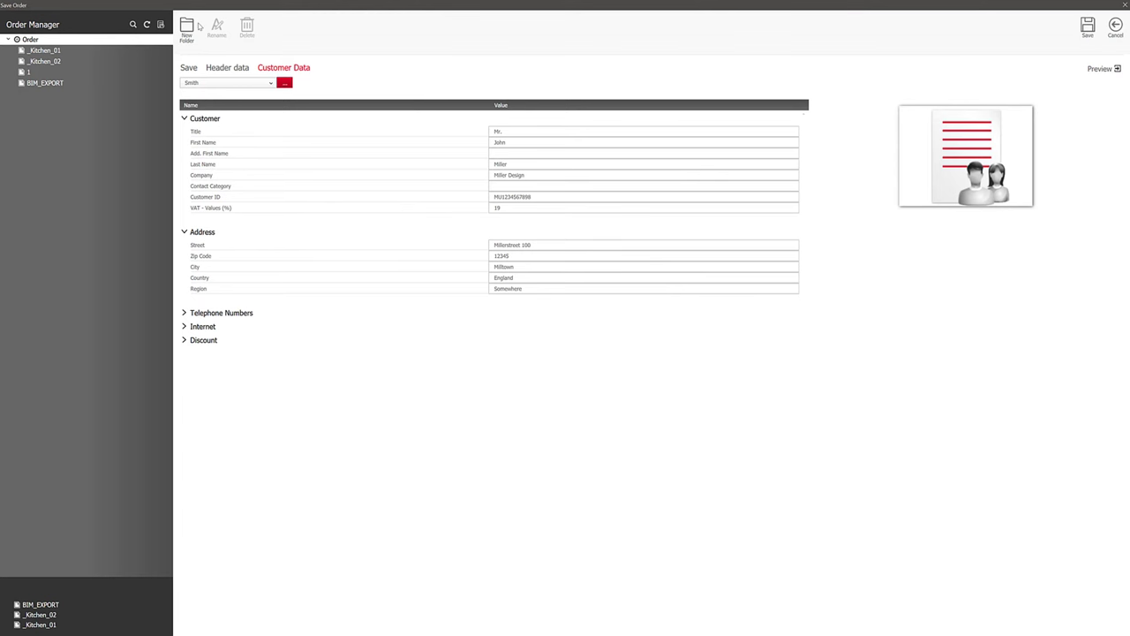
{"action": "left_click", "coordinate": [1087, 29]}
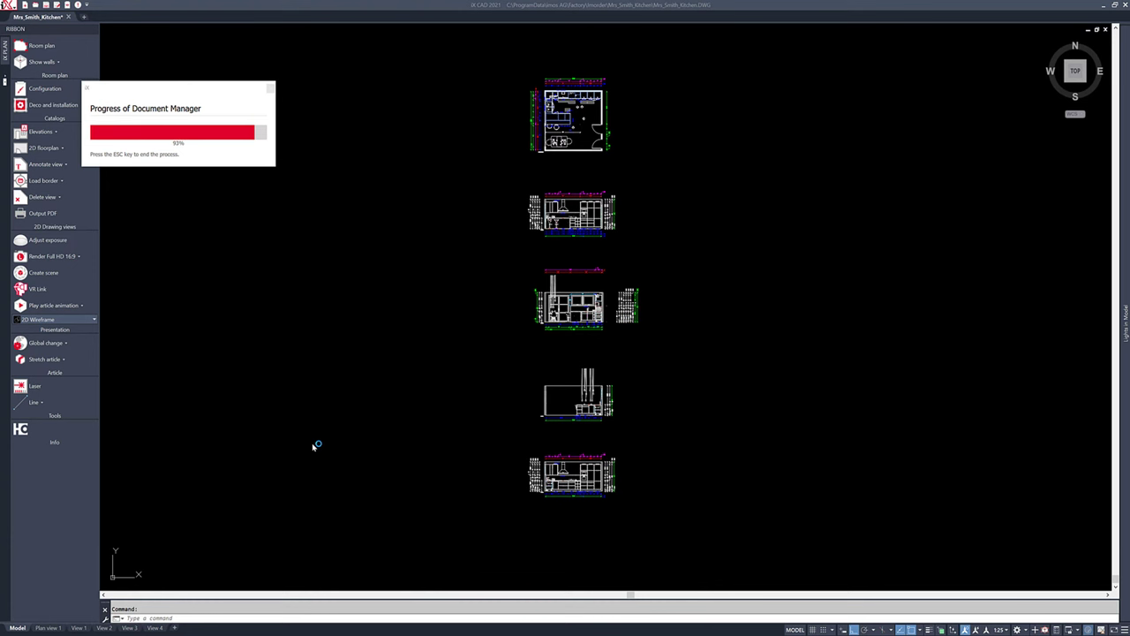
- Connect to the order database once saving completes, launching iX Organizer
{"action": "left_click", "coordinate": [588, 377]}
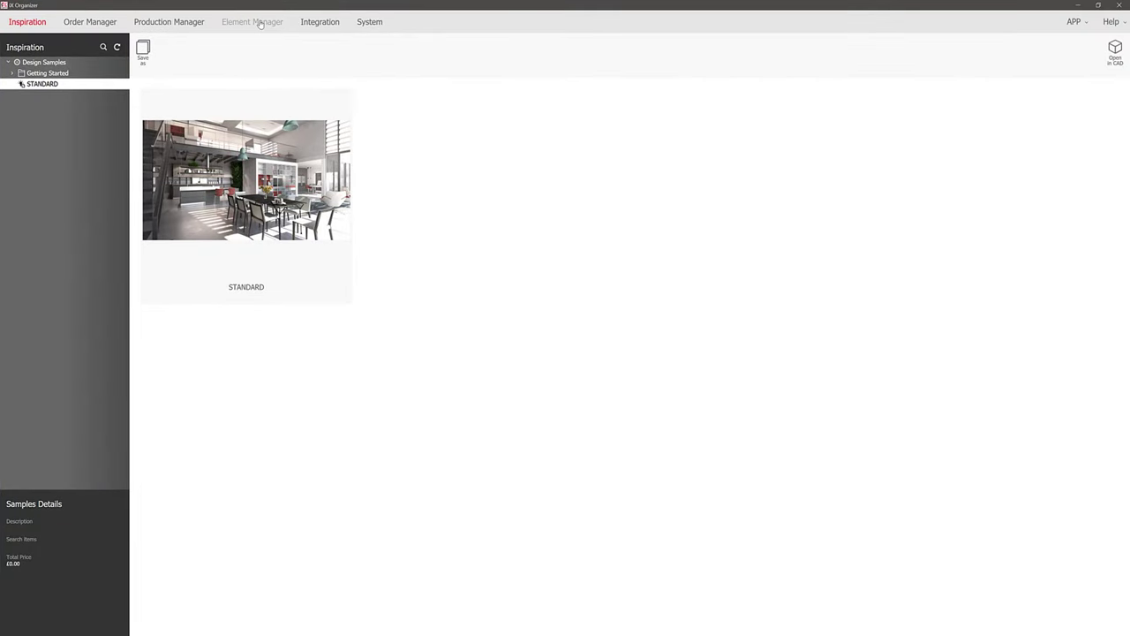
- Open the Mrs_Smith_Kitchen order's items, widen the Description column, and view its calculation principle
{"action": "left_click", "coordinate": [88, 23]}
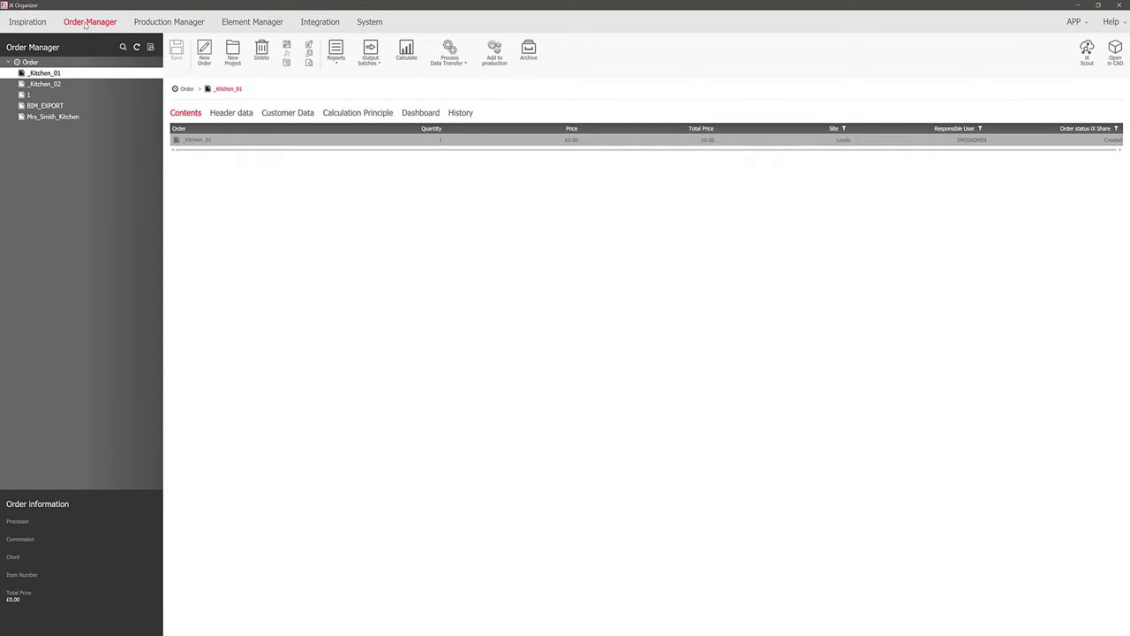
{"action": "left_click", "coordinate": [53, 117]}
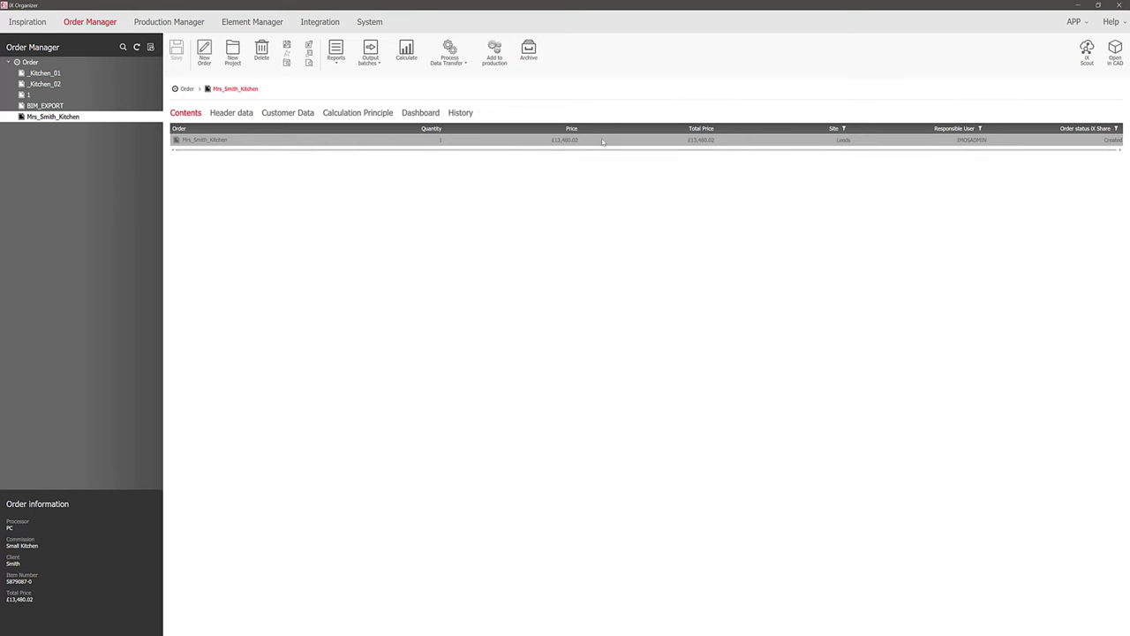
{"action": "double_click", "coordinate": [200, 142]}
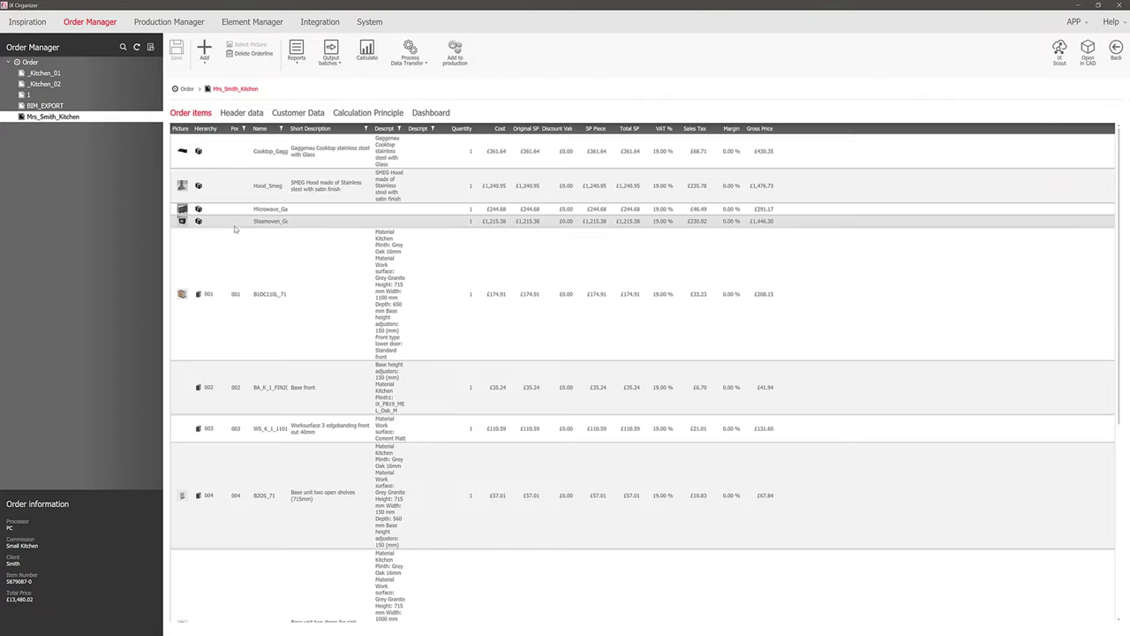
{"action": "double_click", "coordinate": [403, 129]}
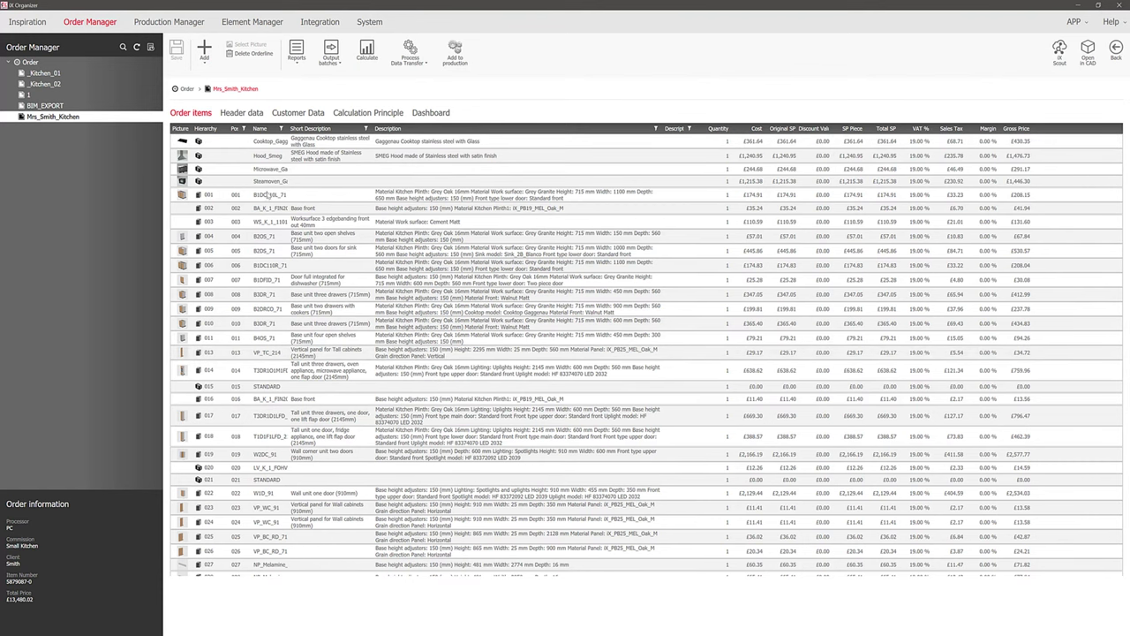
{"action": "left_click", "coordinate": [379, 115]}
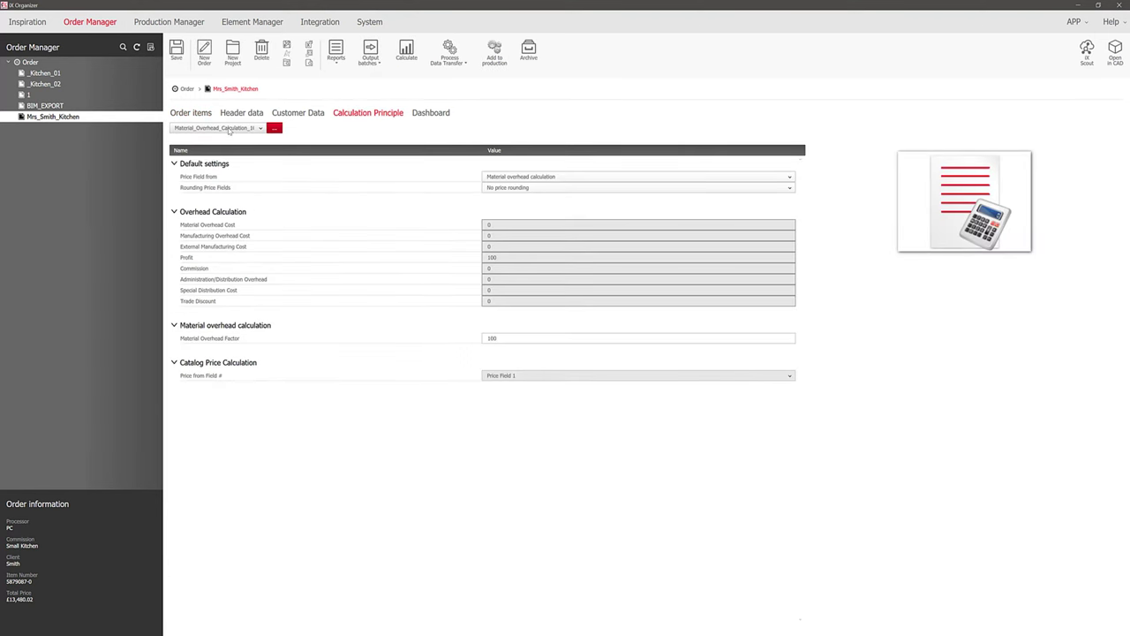
- Switch the calculation principle to Overhead_Calculation, recalculating the total to £25,888.42
{"action": "left_click", "coordinate": [230, 129]}
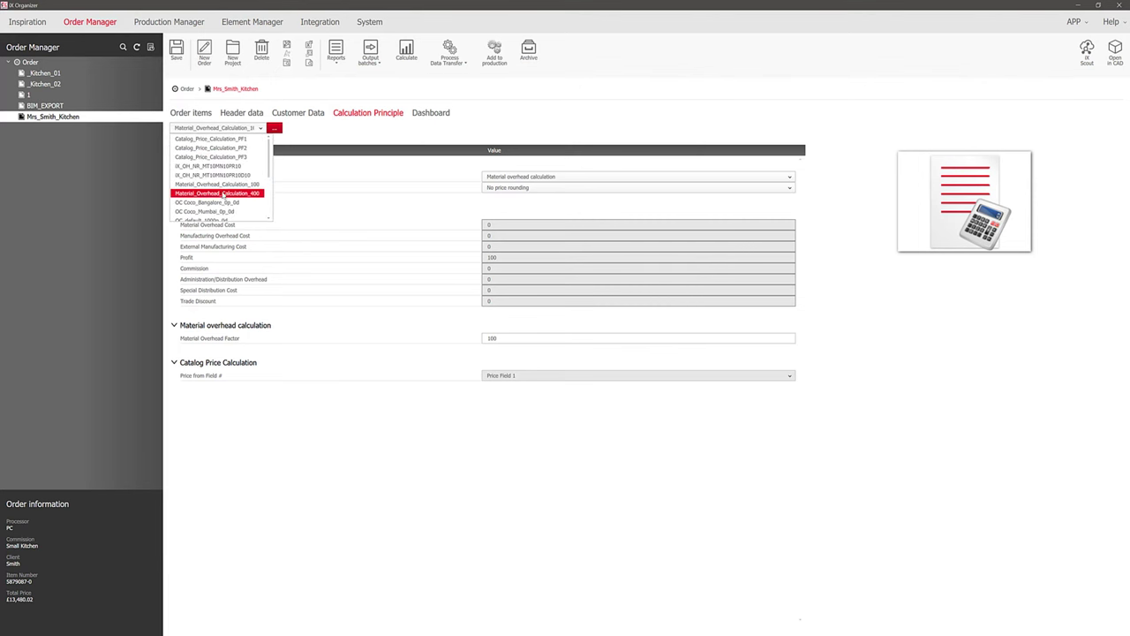
{"action": "scroll", "coordinate": [236, 203], "scroll_direction": "down", "scroll_amount": 3}
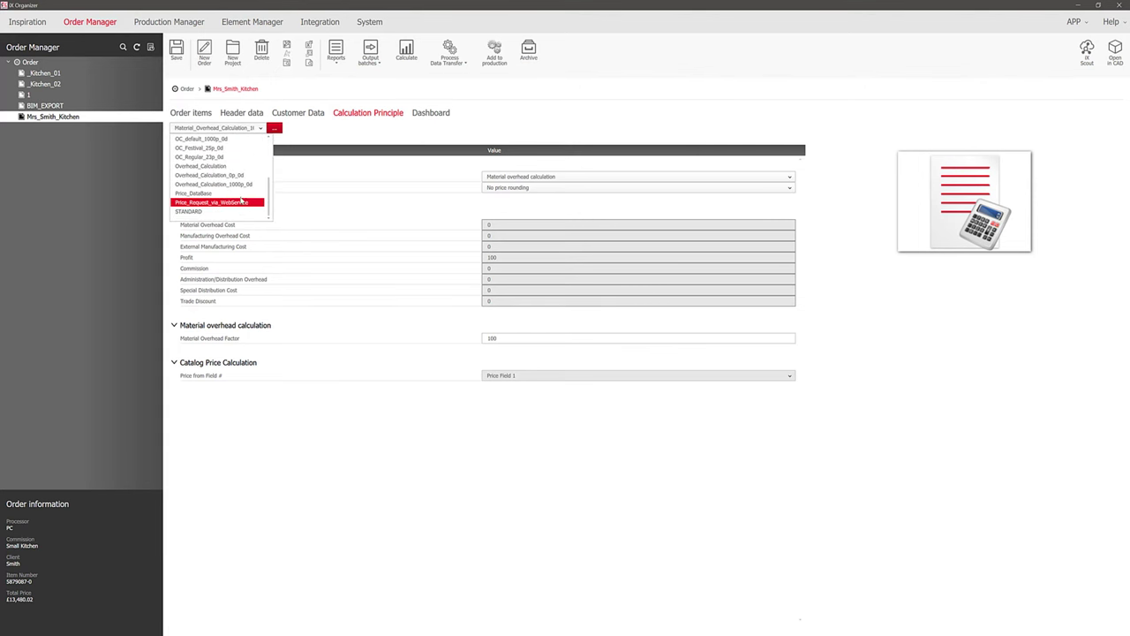
{"action": "left_click", "coordinate": [235, 167]}
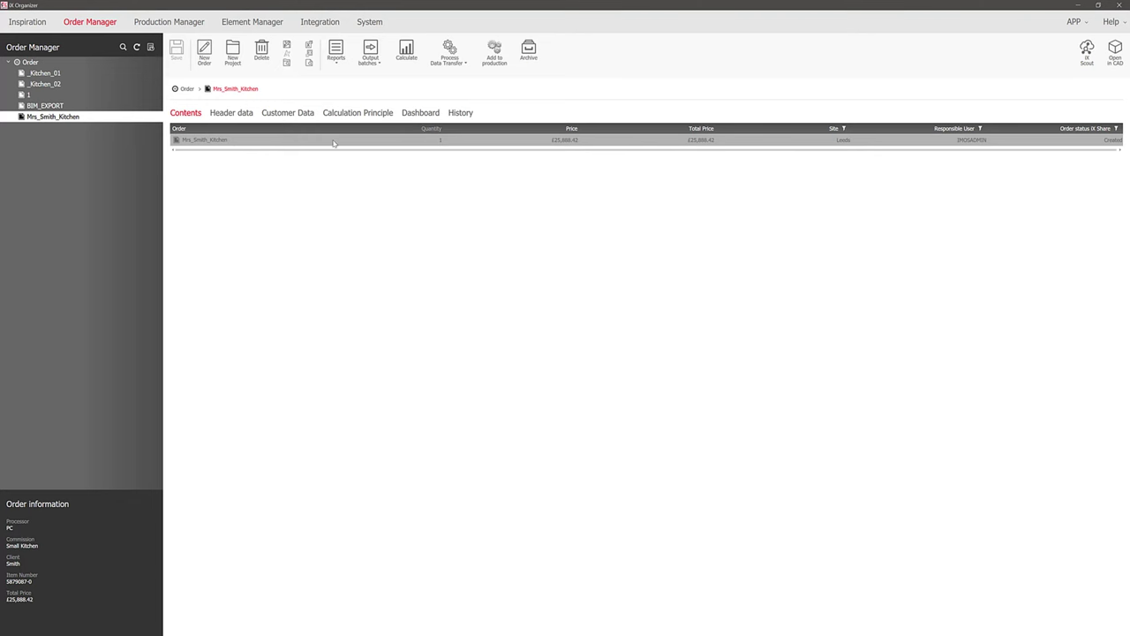
- Verify profit 100, trade discount 10 and material overhead factor 400 in the calculation settings
{"action": "left_click", "coordinate": [353, 116]}
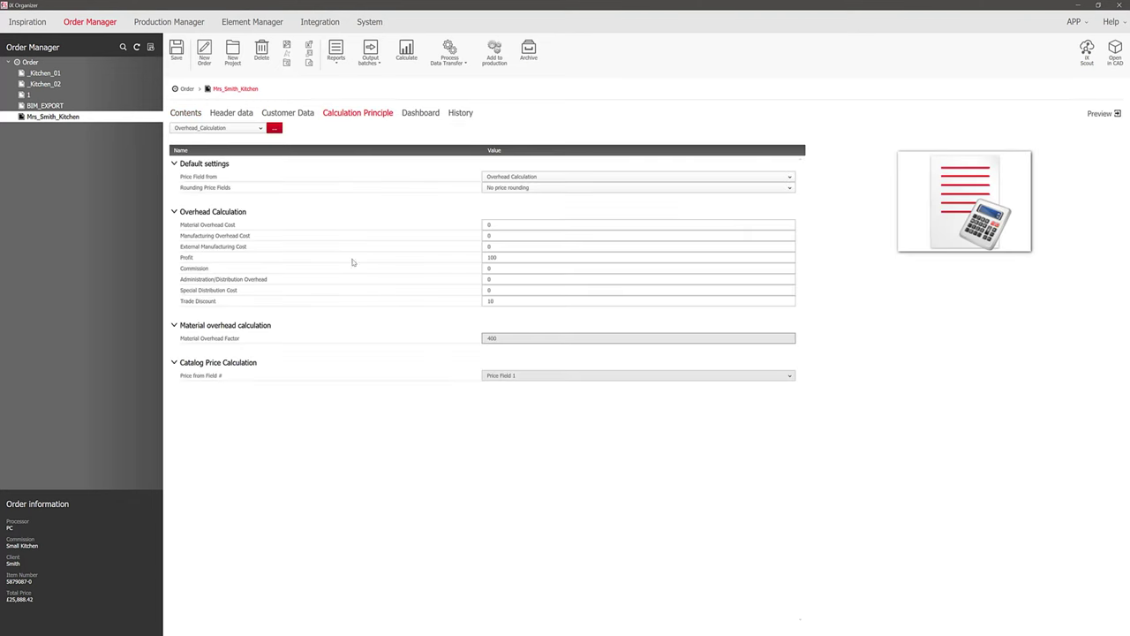
{"action": "left_click", "coordinate": [496, 257]}
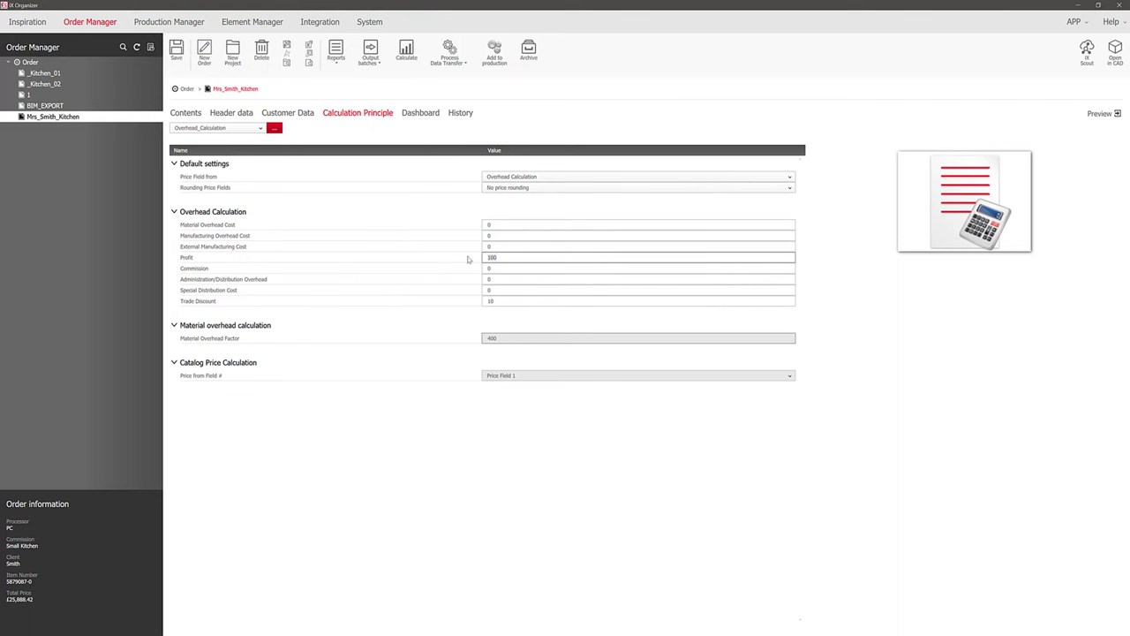
{"action": "left_click", "coordinate": [499, 301]}
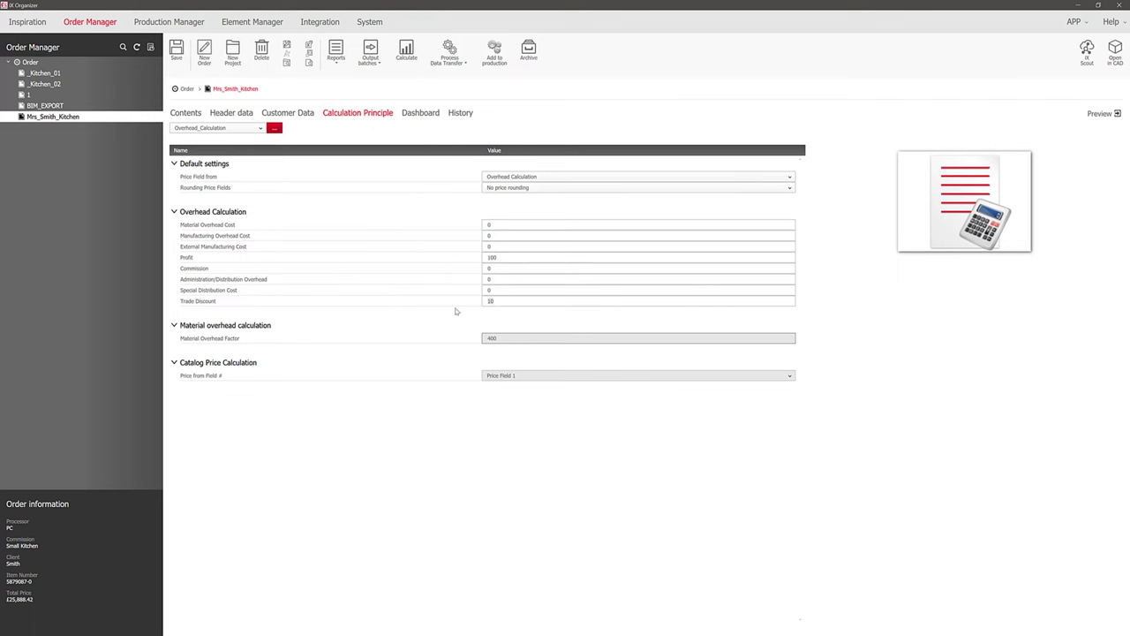
{"action": "left_click", "coordinate": [495, 225]}
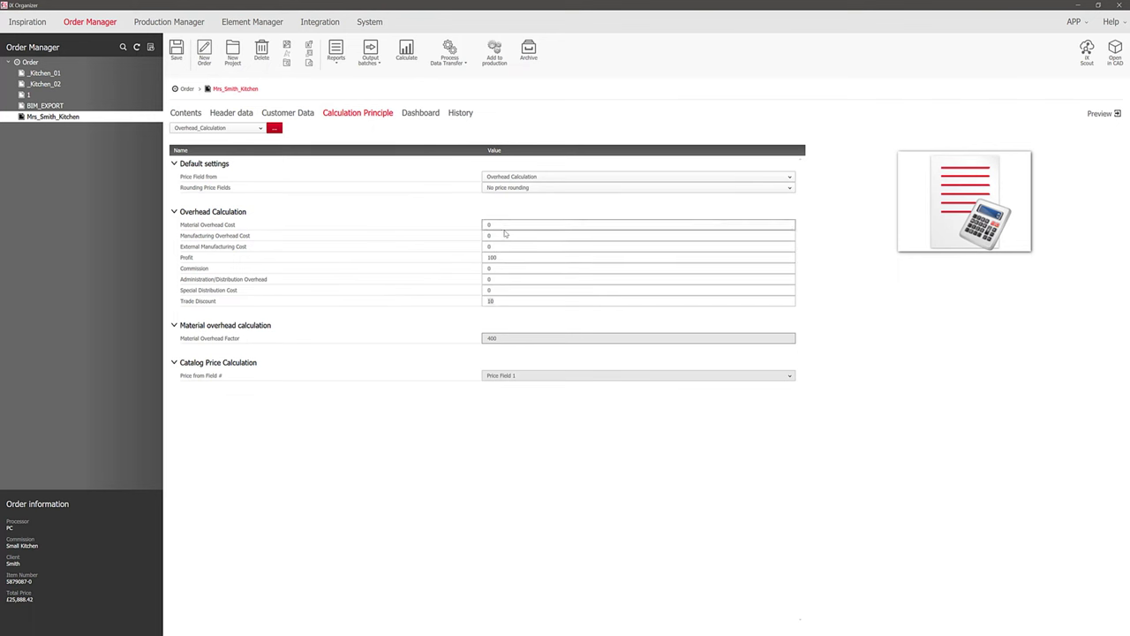
- Generate the QuantitySurvey report for the order
{"action": "left_click", "coordinate": [336, 60]}
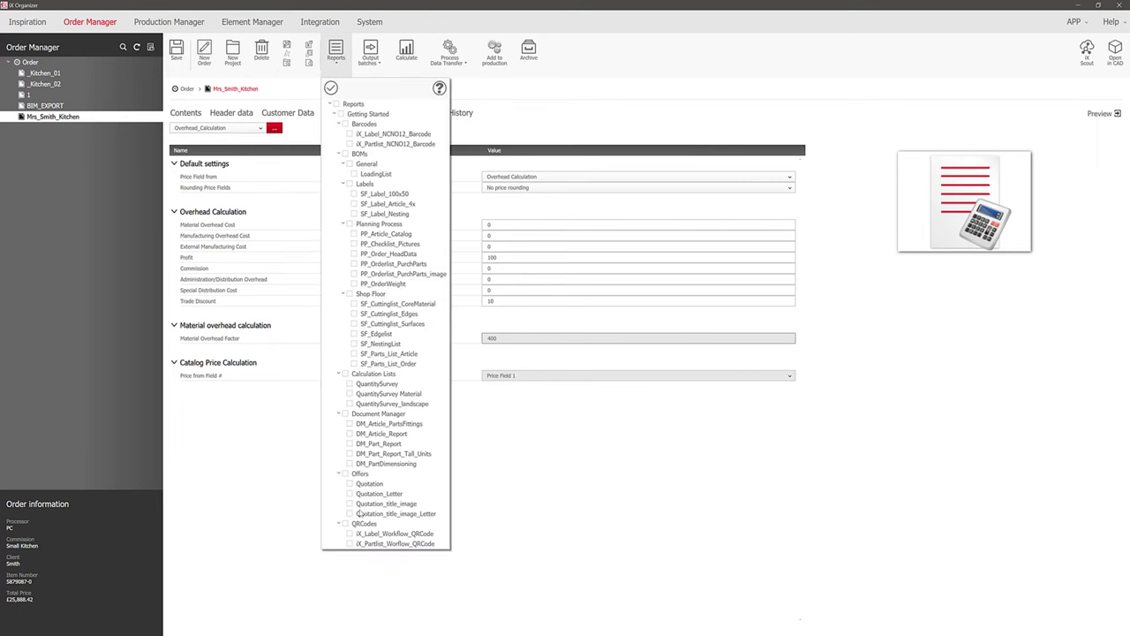
{"action": "left_click", "coordinate": [350, 384]}
{"action": "left_click", "coordinate": [502, 310]}
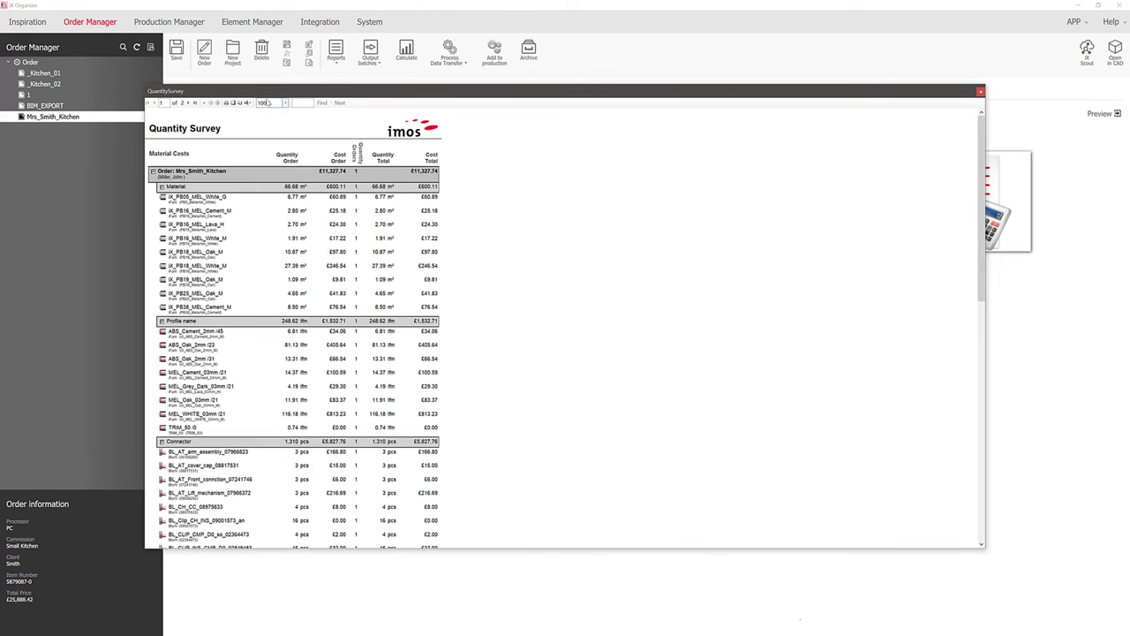
- View the report at Page Width through both pages of costs, then close it
{"action": "left_click", "coordinate": [283, 103]}
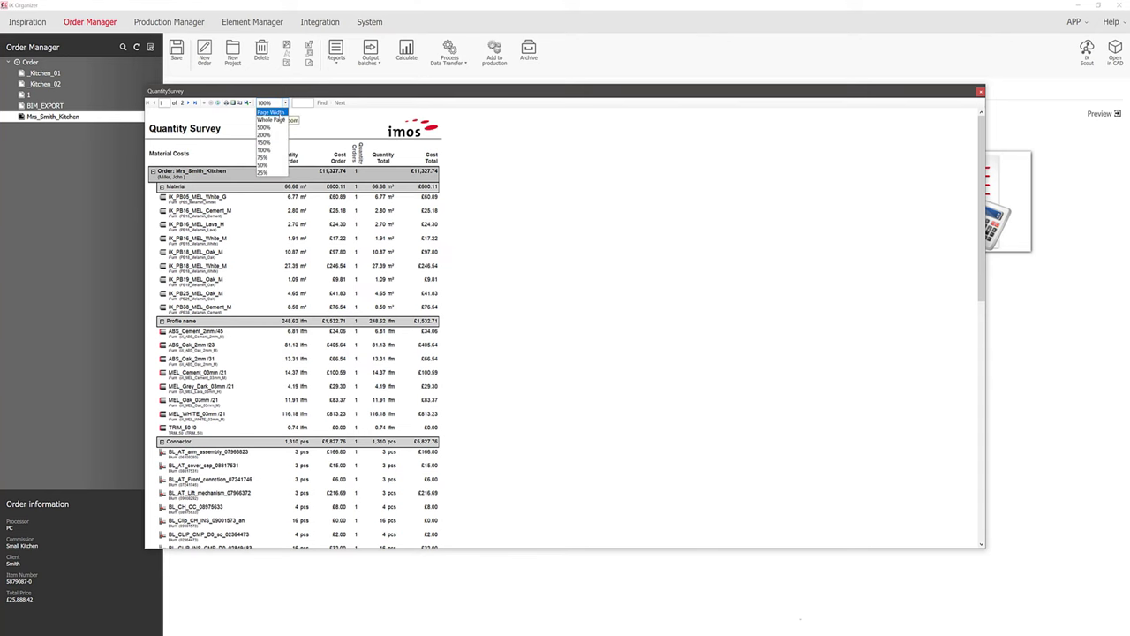
{"action": "left_click", "coordinate": [270, 112]}
{"action": "scroll", "coordinate": [612, 277], "scroll_direction": "down", "scroll_amount": 3}
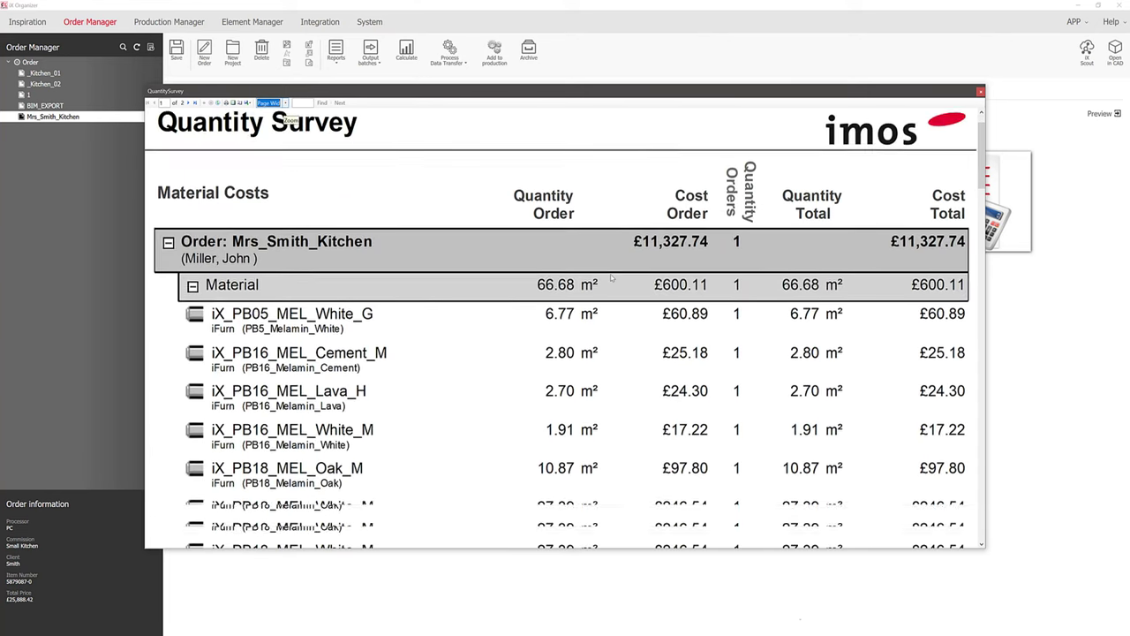
{"action": "scroll", "coordinate": [612, 277], "scroll_direction": "down", "scroll_amount": 6}
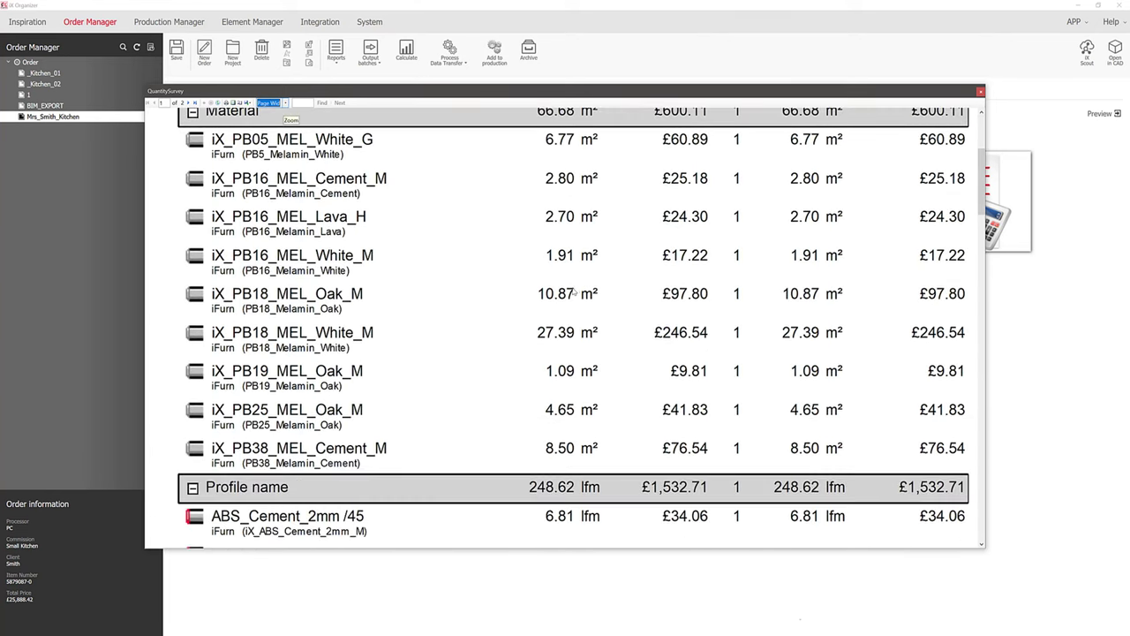
{"action": "scroll", "coordinate": [574, 291], "scroll_direction": "down", "scroll_amount": 8}
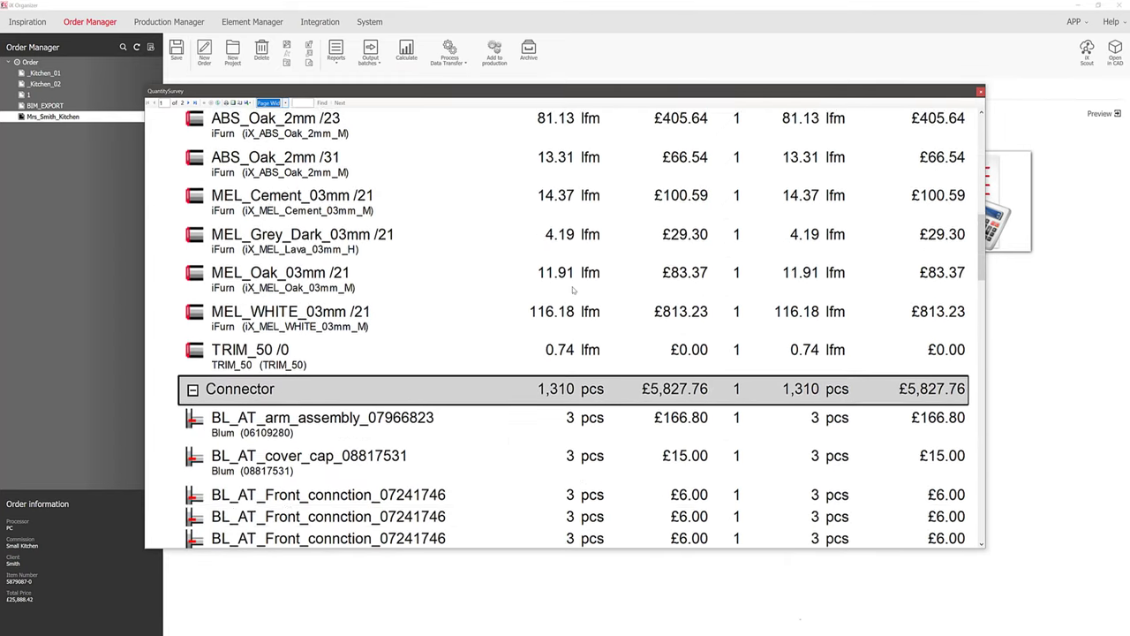
{"action": "scroll", "coordinate": [574, 291], "scroll_direction": "down", "scroll_amount": 3}
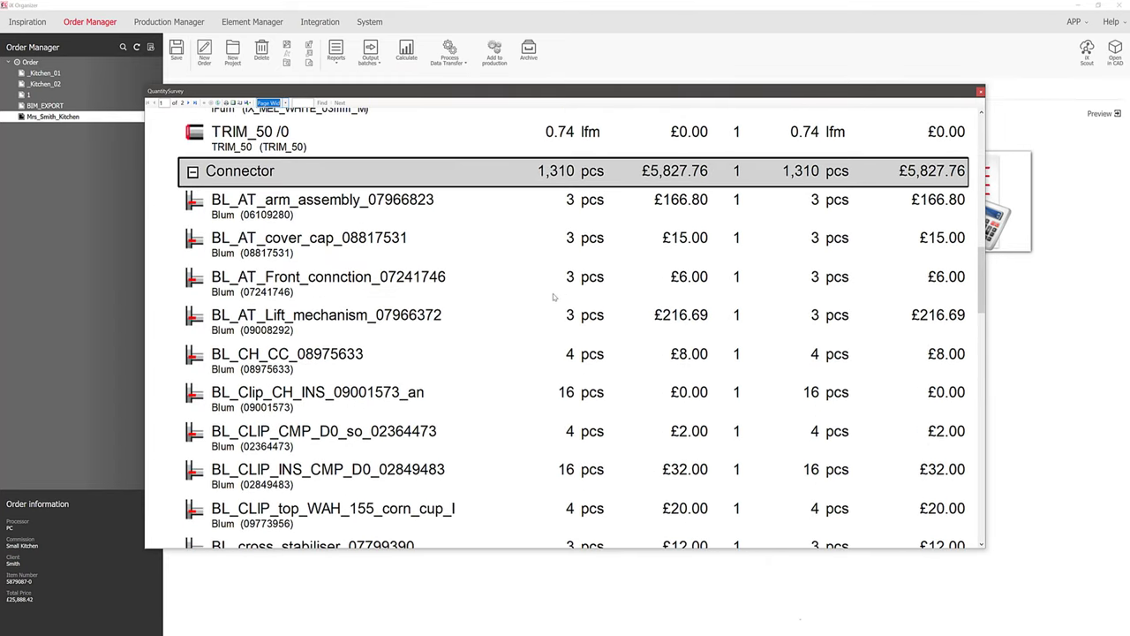
{"action": "scroll", "coordinate": [554, 298], "scroll_direction": "down", "scroll_amount": 3}
{"action": "scroll", "coordinate": [555, 297], "scroll_direction": "down", "scroll_amount": 5}
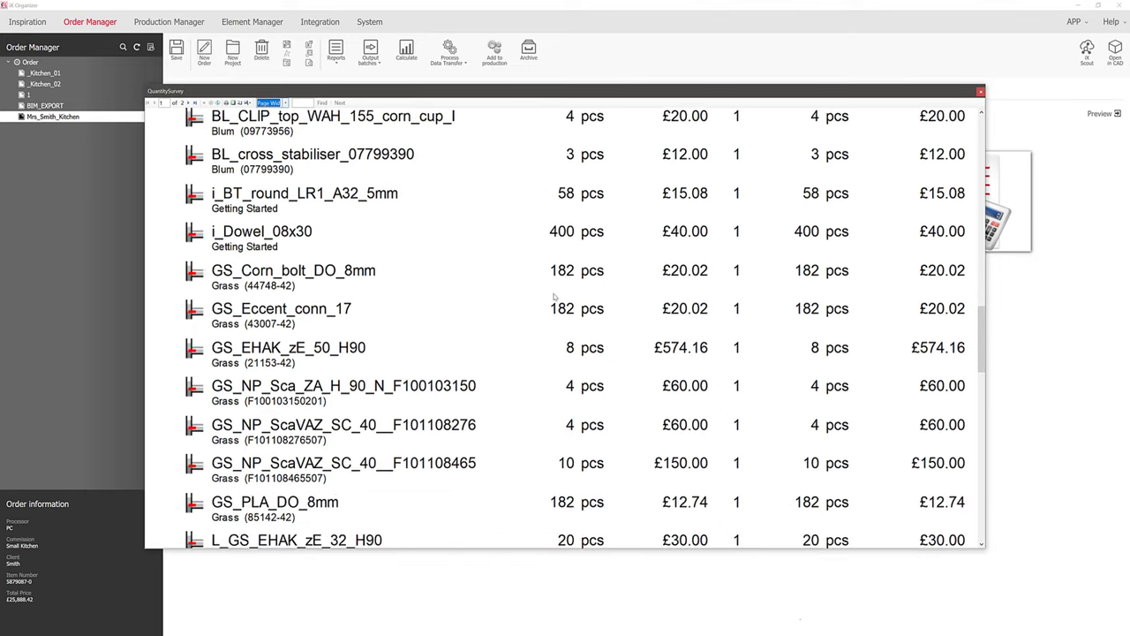
{"action": "scroll", "coordinate": [555, 298], "scroll_direction": "down", "scroll_amount": 6}
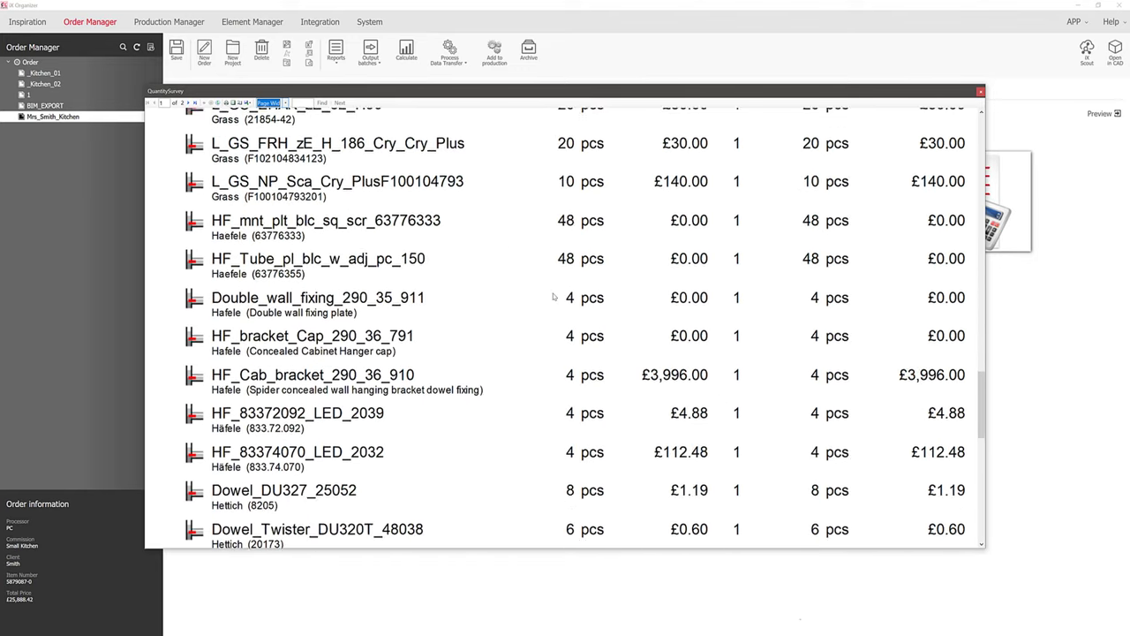
{"action": "scroll", "coordinate": [555, 297], "scroll_direction": "down", "scroll_amount": 5}
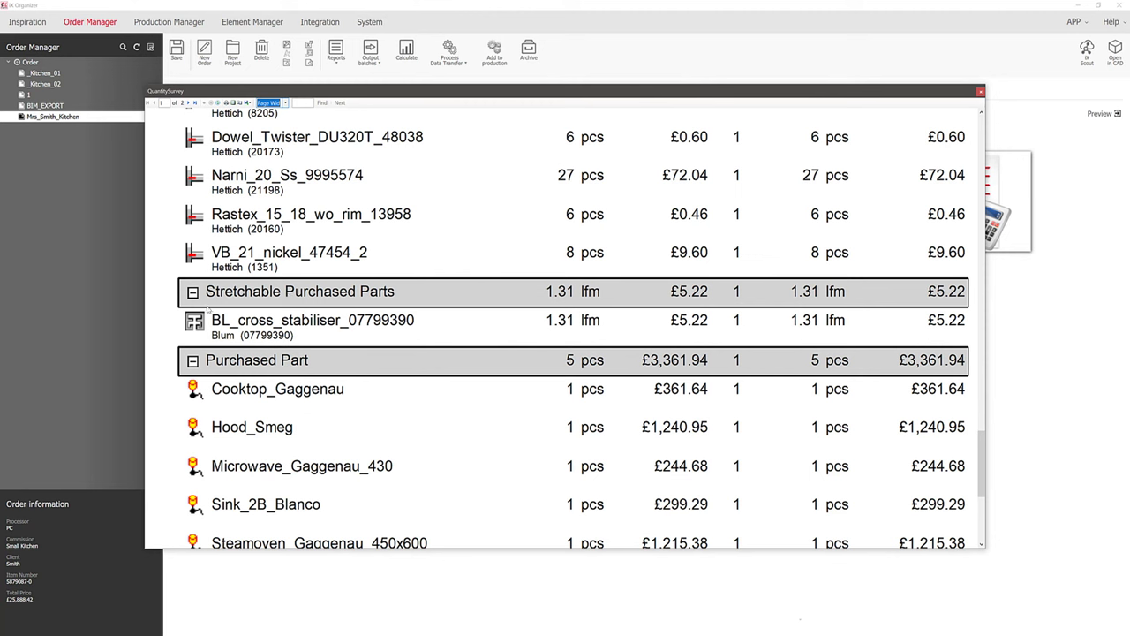
{"action": "scroll", "coordinate": [445, 339], "scroll_direction": "down", "scroll_amount": 2}
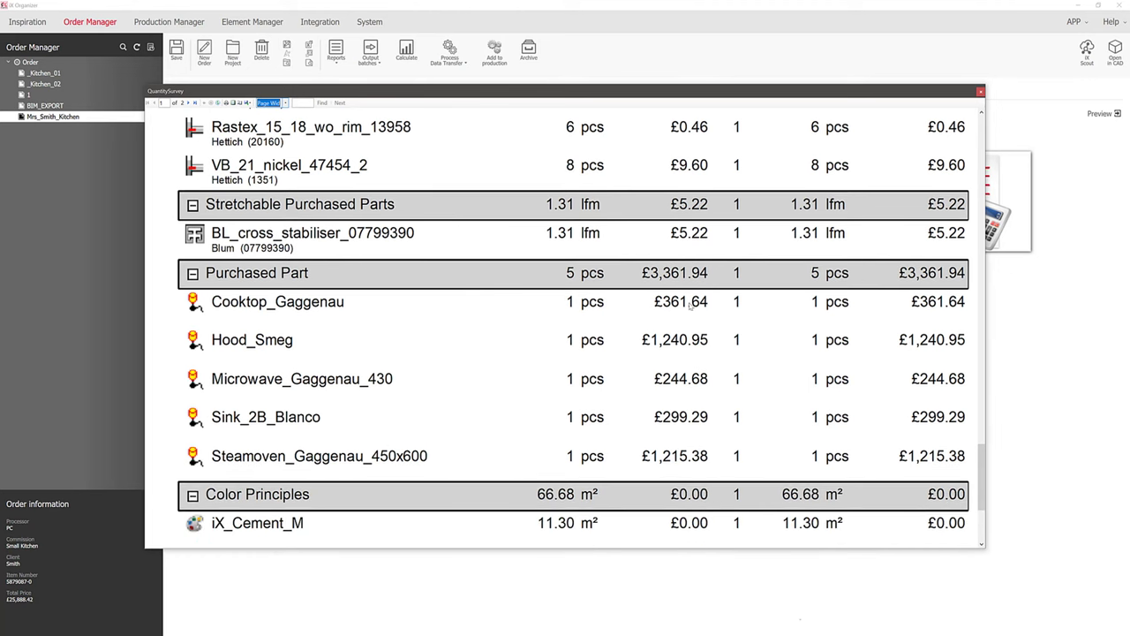
{"action": "scroll", "coordinate": [389, 316], "scroll_direction": "down", "scroll_amount": 6}
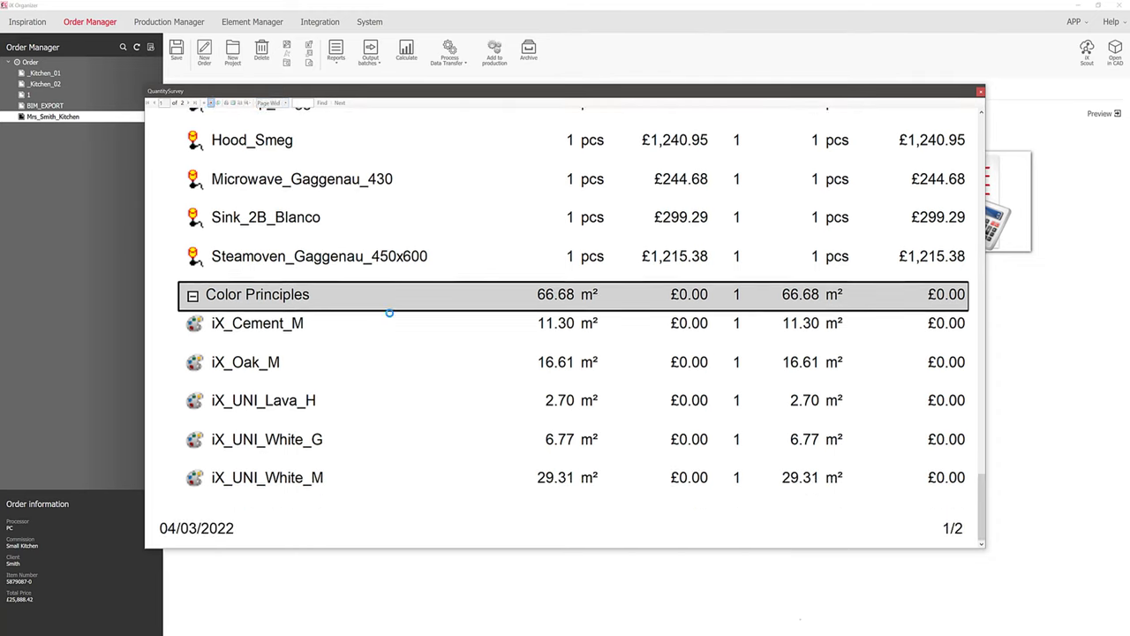
{"action": "scroll", "coordinate": [385, 316], "scroll_direction": "down", "scroll_amount": 1}
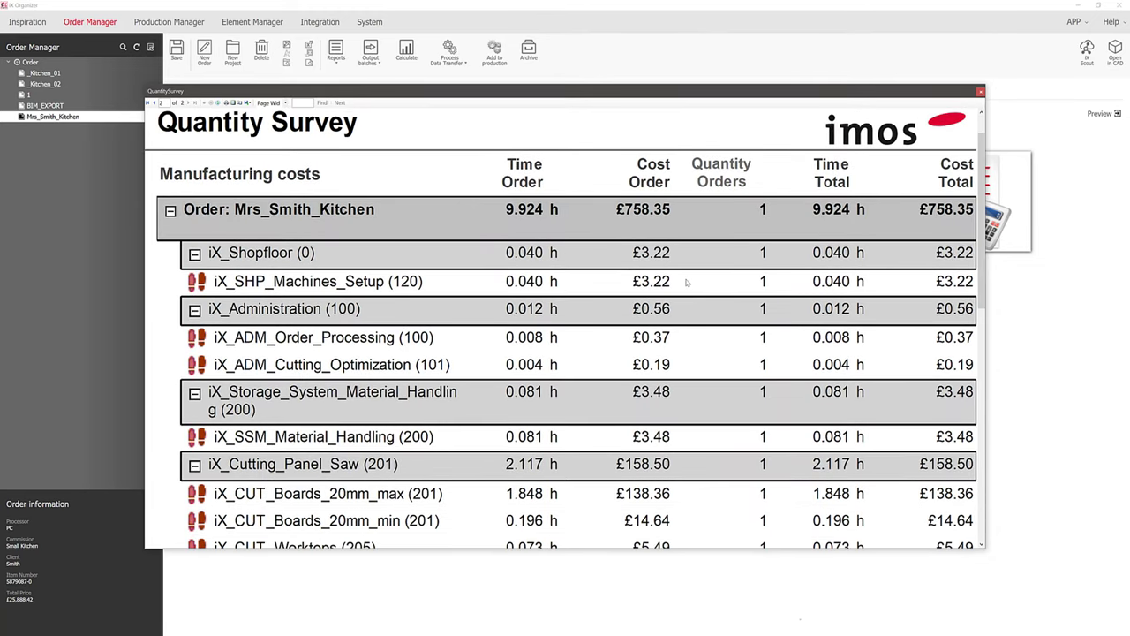
{"action": "scroll", "coordinate": [687, 283], "scroll_direction": "down", "scroll_amount": 3}
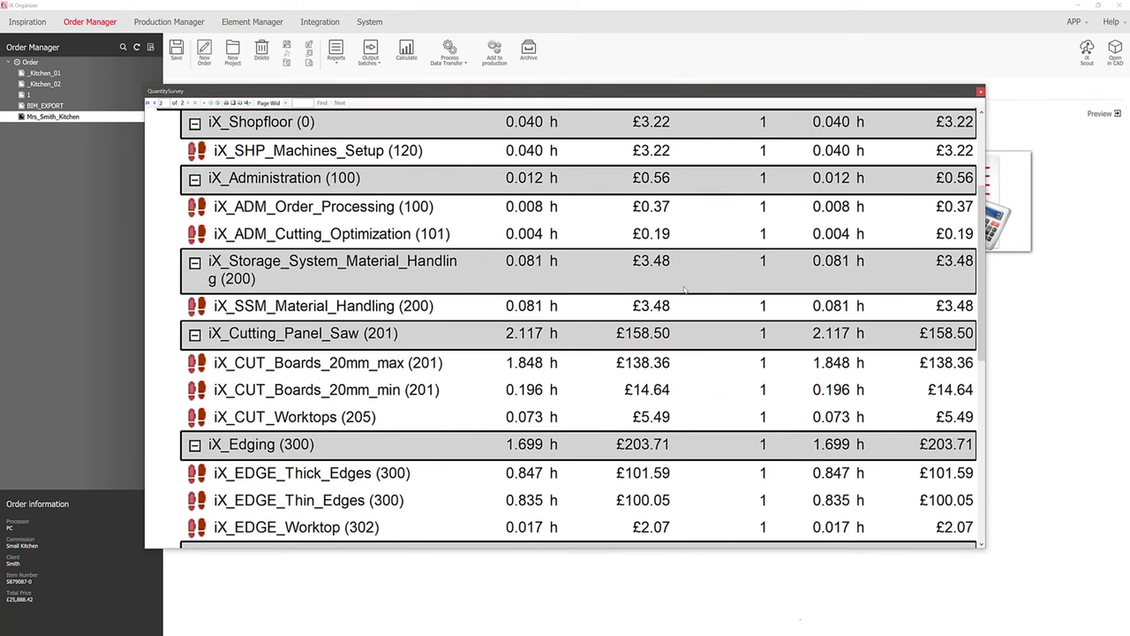
{"action": "scroll", "coordinate": [684, 289], "scroll_direction": "down", "scroll_amount": 3}
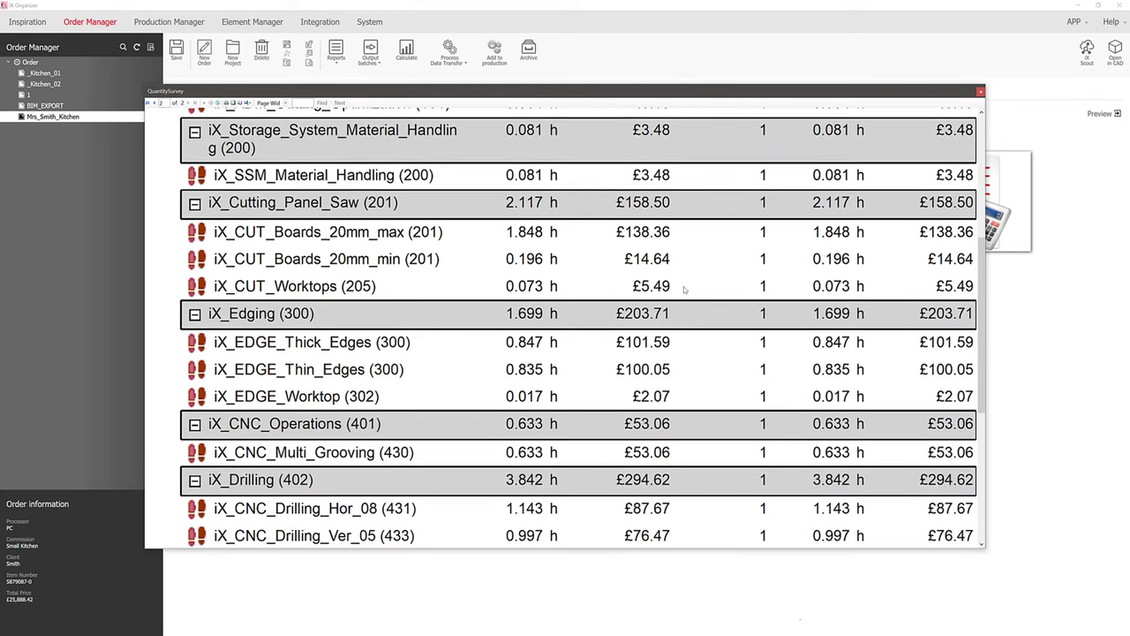
{"action": "scroll", "coordinate": [684, 289], "scroll_direction": "down", "scroll_amount": 2}
{"action": "scroll", "coordinate": [684, 289], "scroll_direction": "down", "scroll_amount": 5}
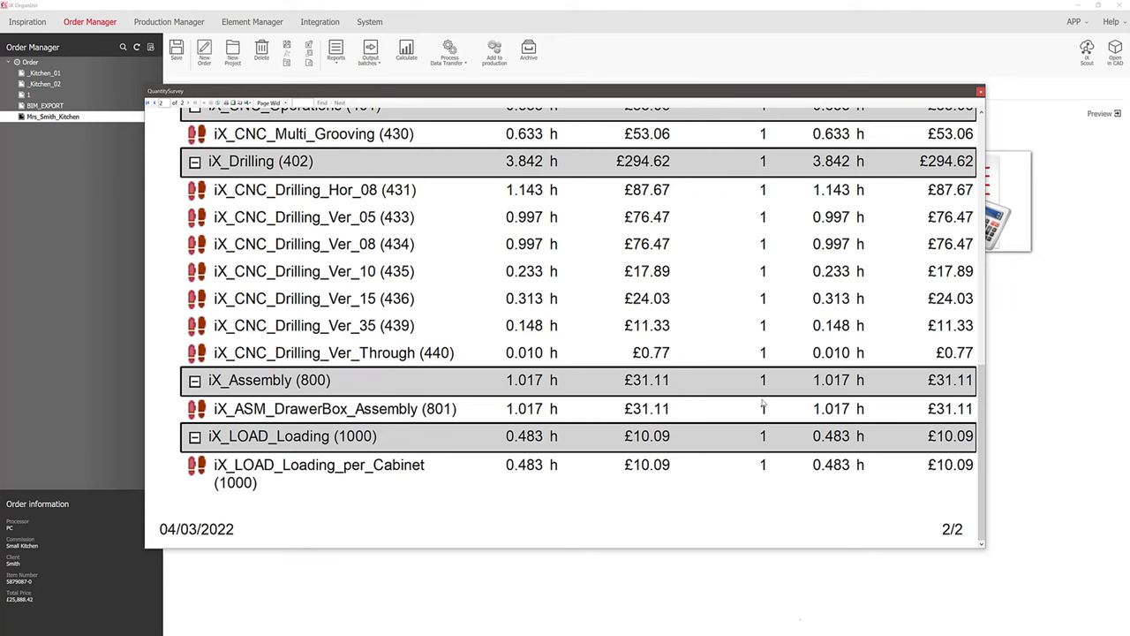
{"action": "left_click", "coordinate": [979, 91]}
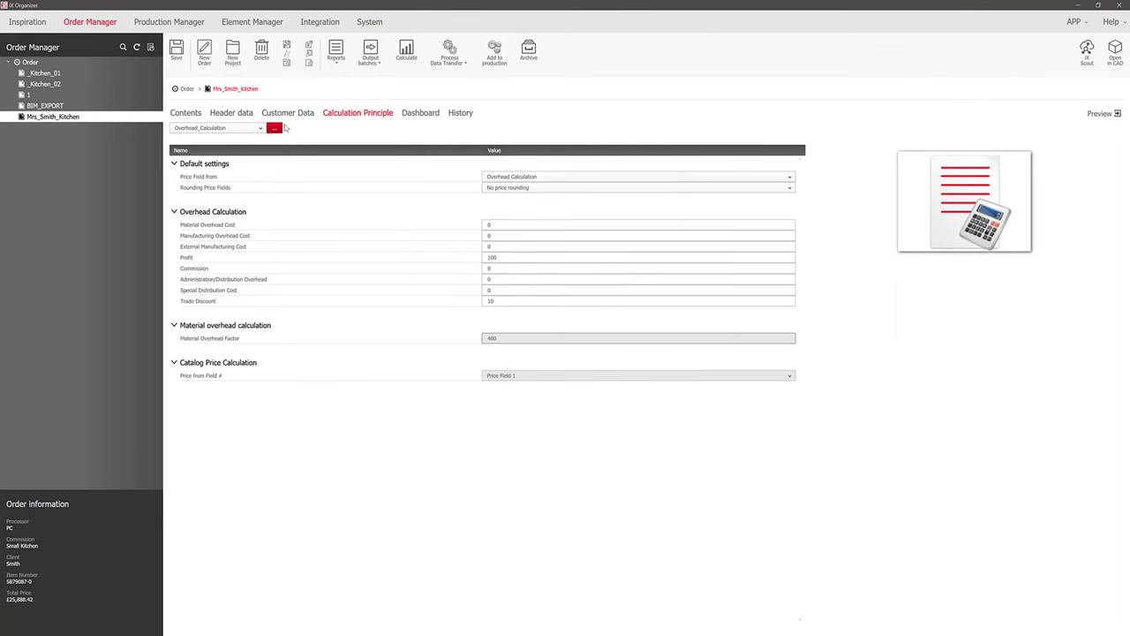
- Set Desktop's Drawing1-Temp0006.png as the order's header preview image and save the order
{"action": "left_click", "coordinate": [227, 117]}
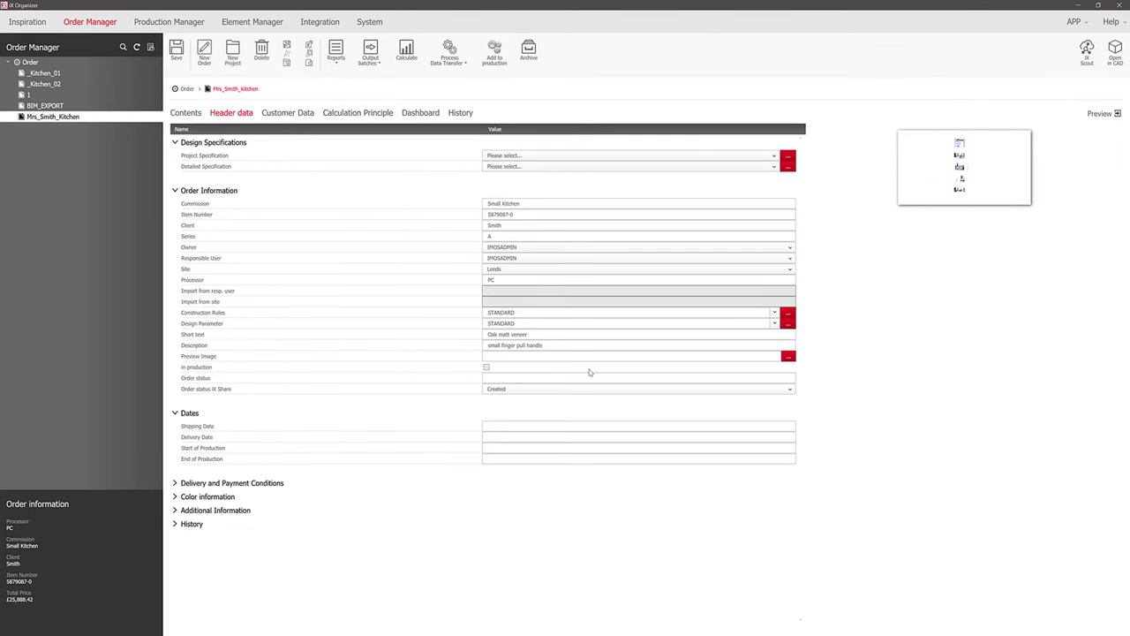
{"action": "left_click", "coordinate": [788, 356]}
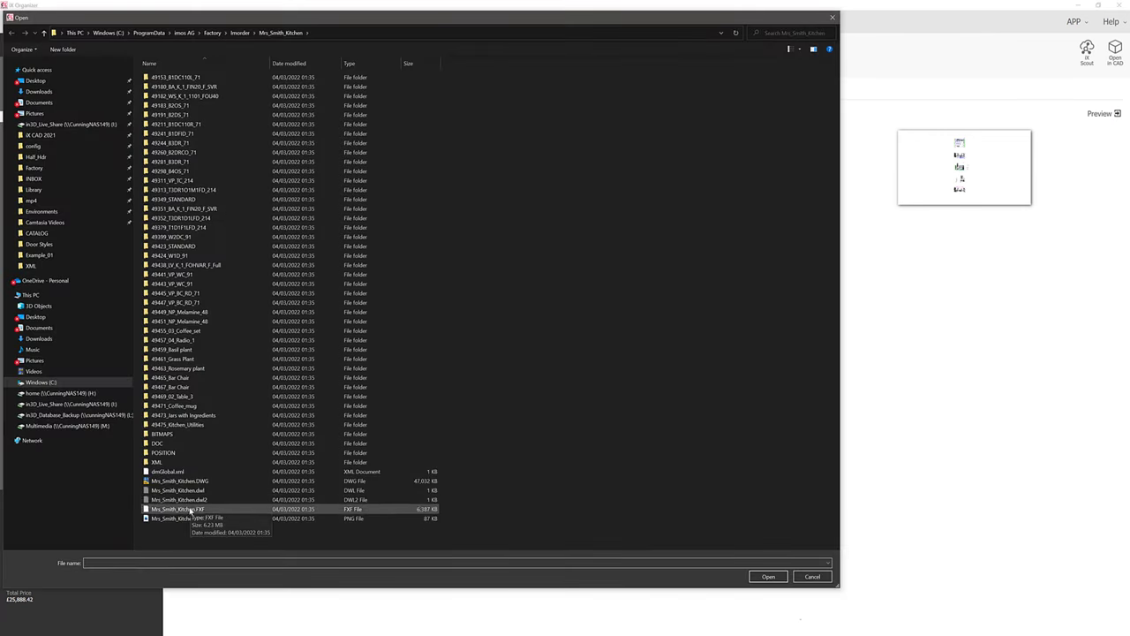
{"action": "left_click", "coordinate": [36, 317]}
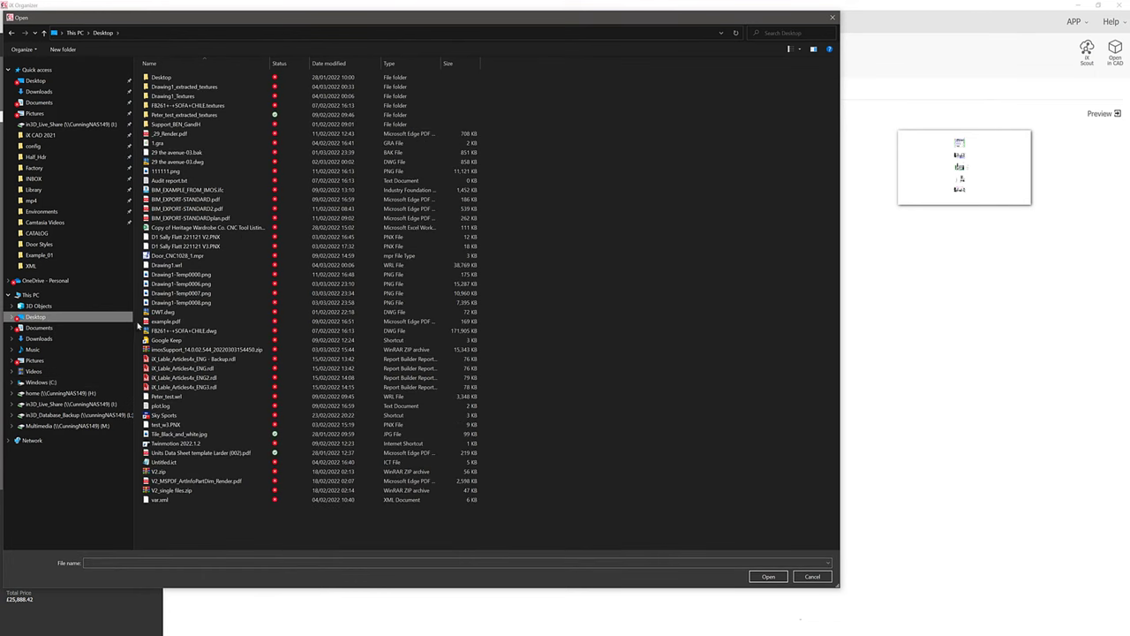
{"action": "left_click", "coordinate": [209, 284]}
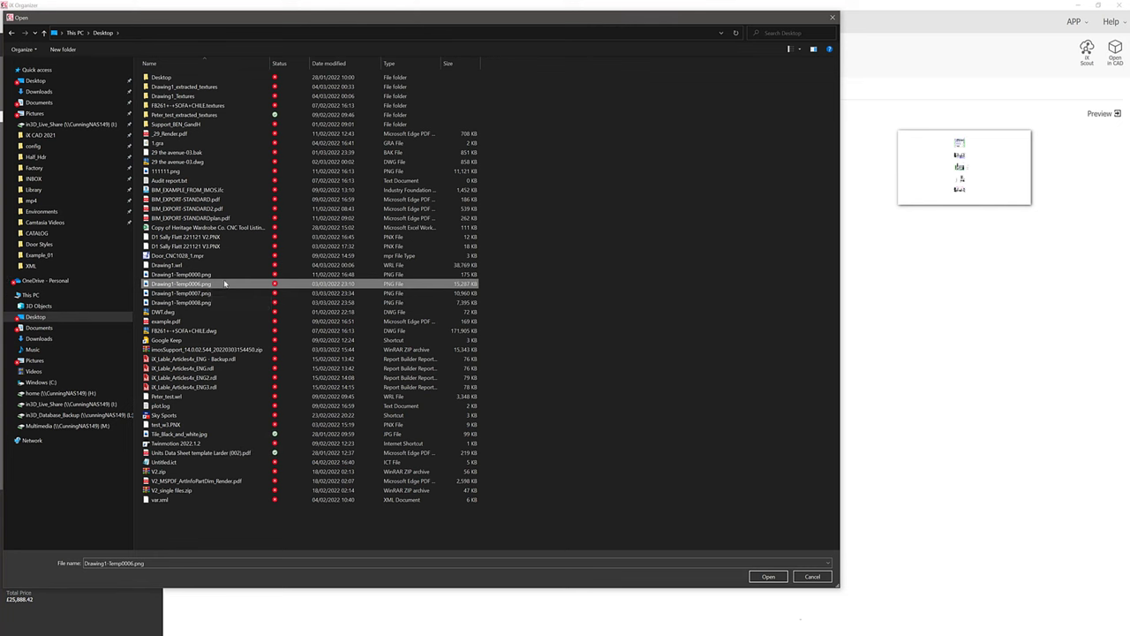
{"action": "left_click", "coordinate": [768, 576]}
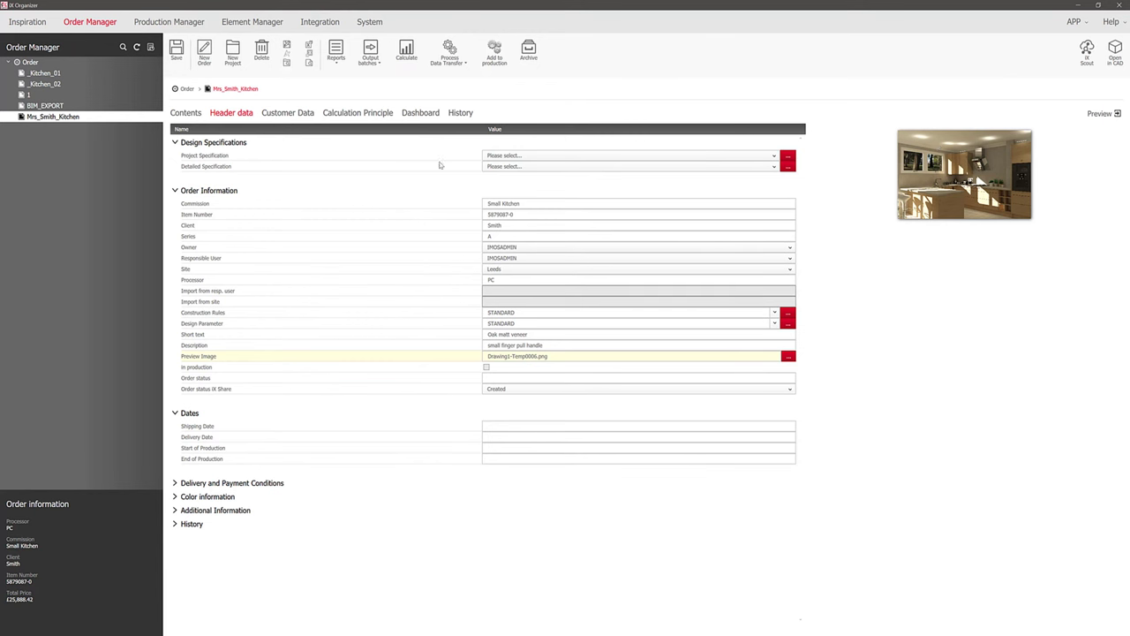
{"action": "left_click", "coordinate": [177, 50]}
{"action": "left_click", "coordinate": [421, 113]}
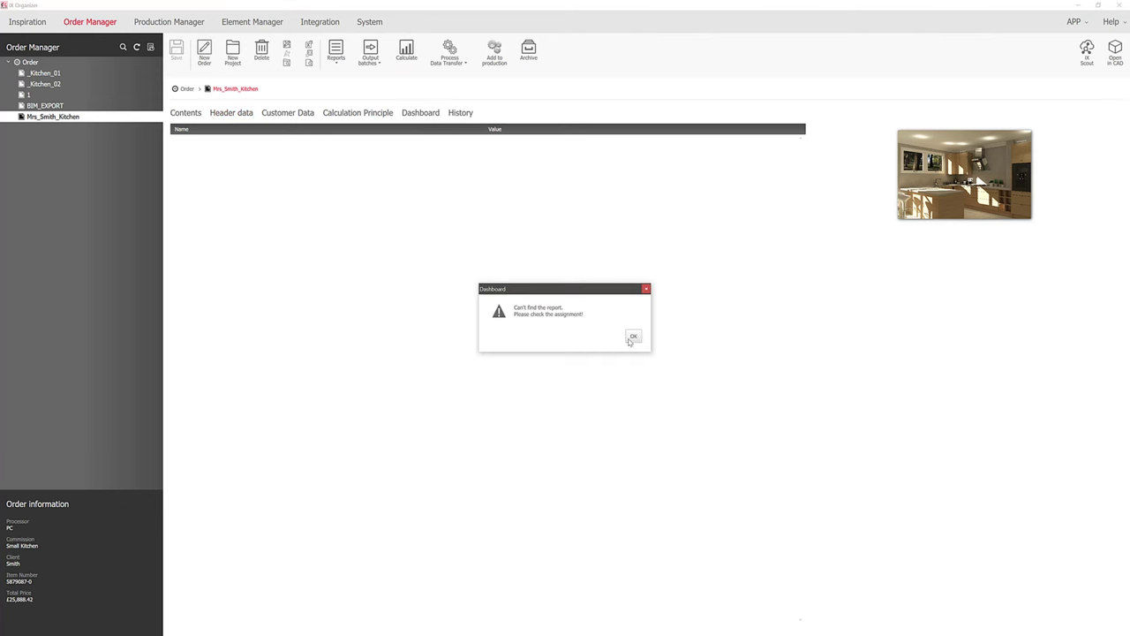